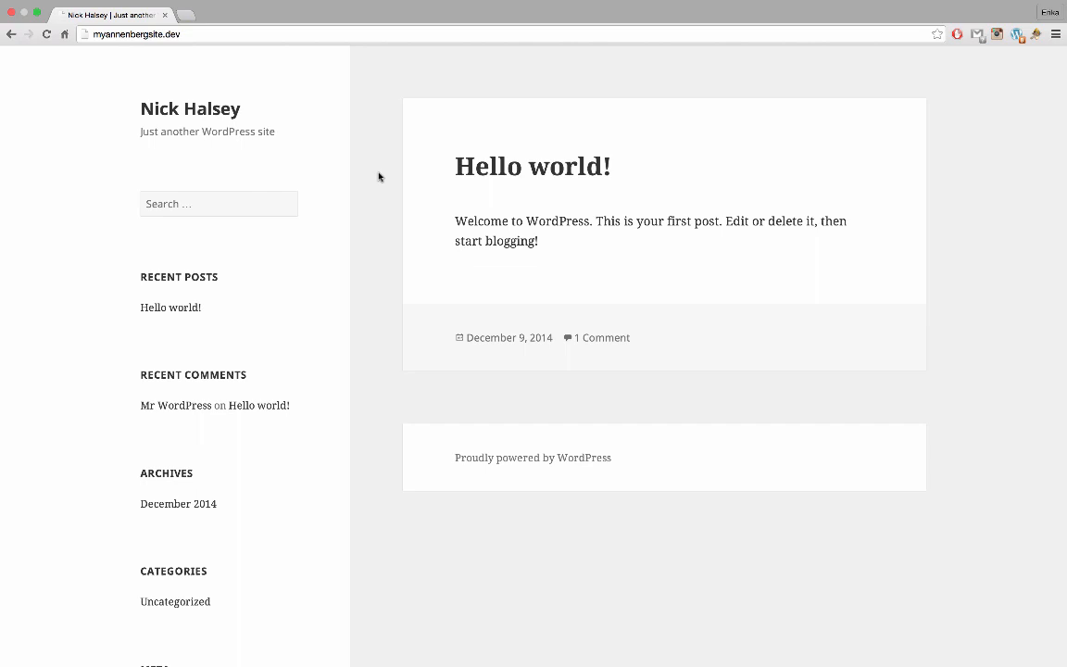
# Go to the site's /wp-admin address to reach the WordPress login page
pyautogui.click(392, 35)
pyautogui.press('Right')
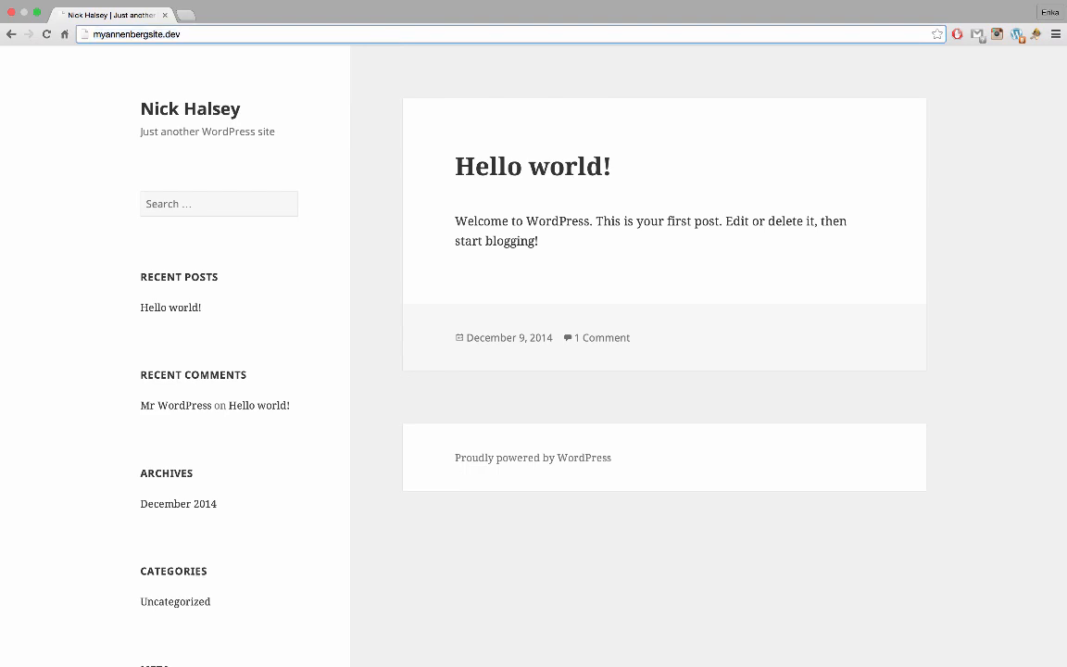
pyautogui.write('/wp')
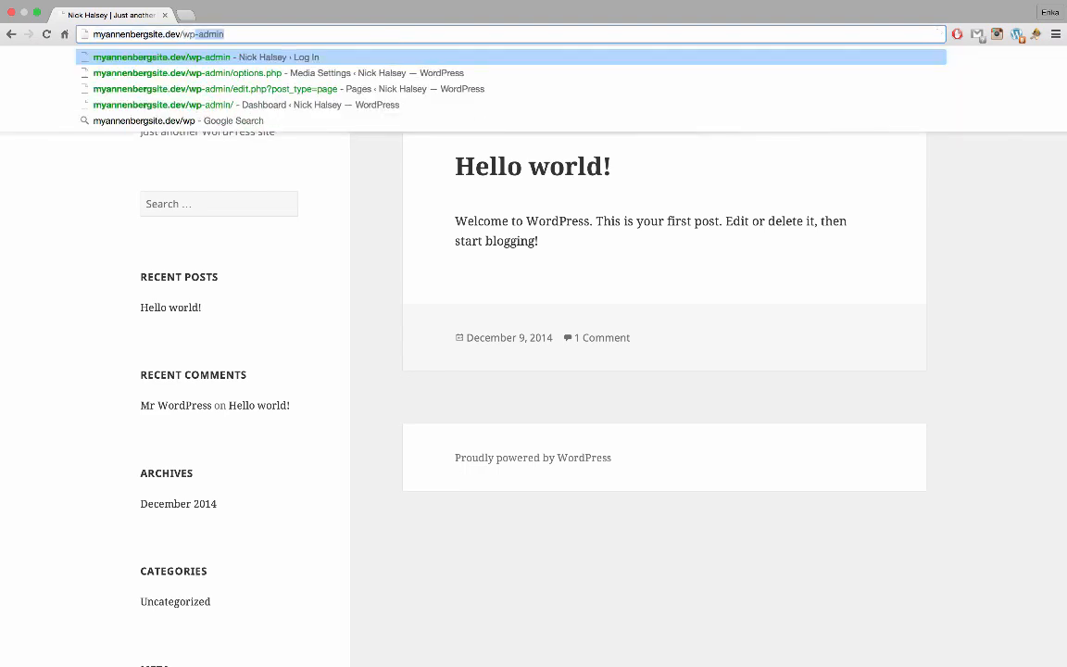
pyautogui.write('-admin')
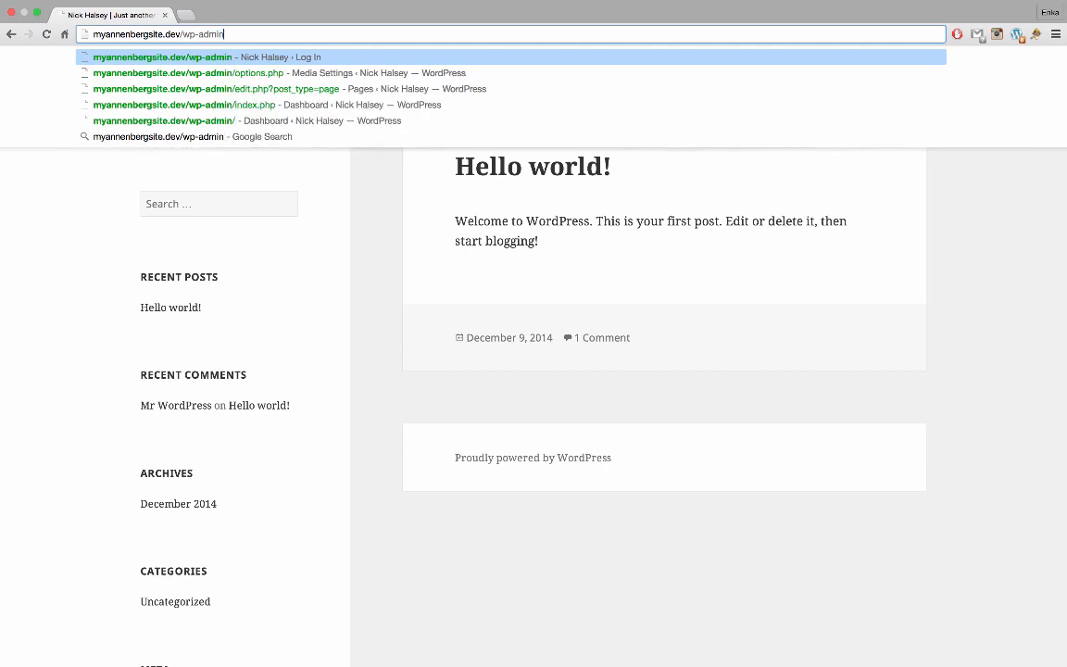
pyautogui.press('Return')
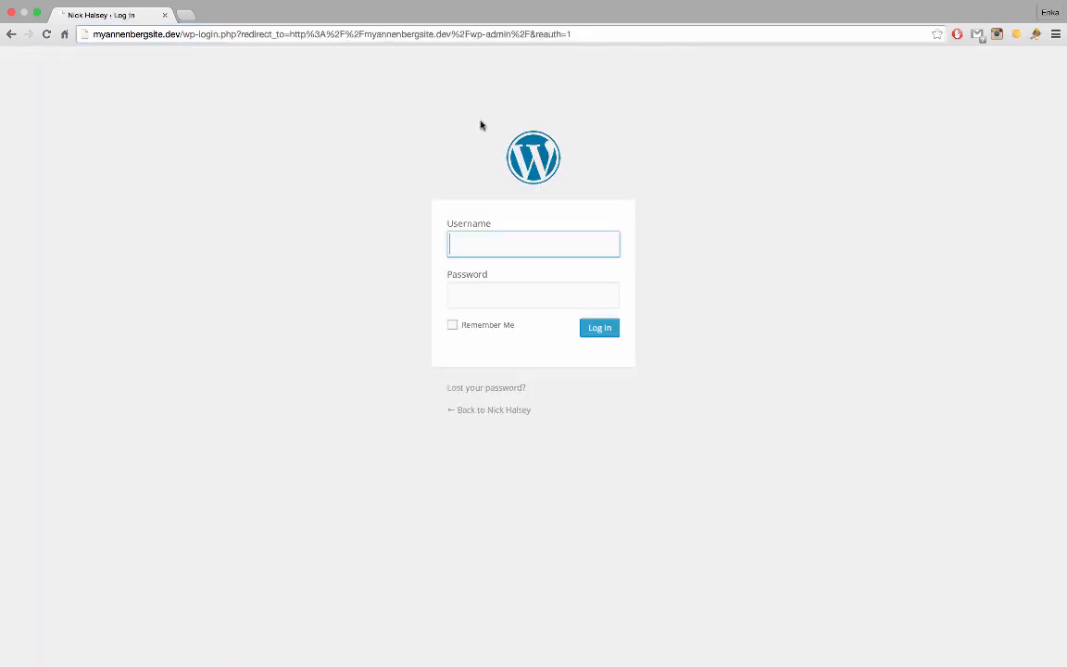
# Log in with the autofilled username and the account password
pyautogui.write('ni')
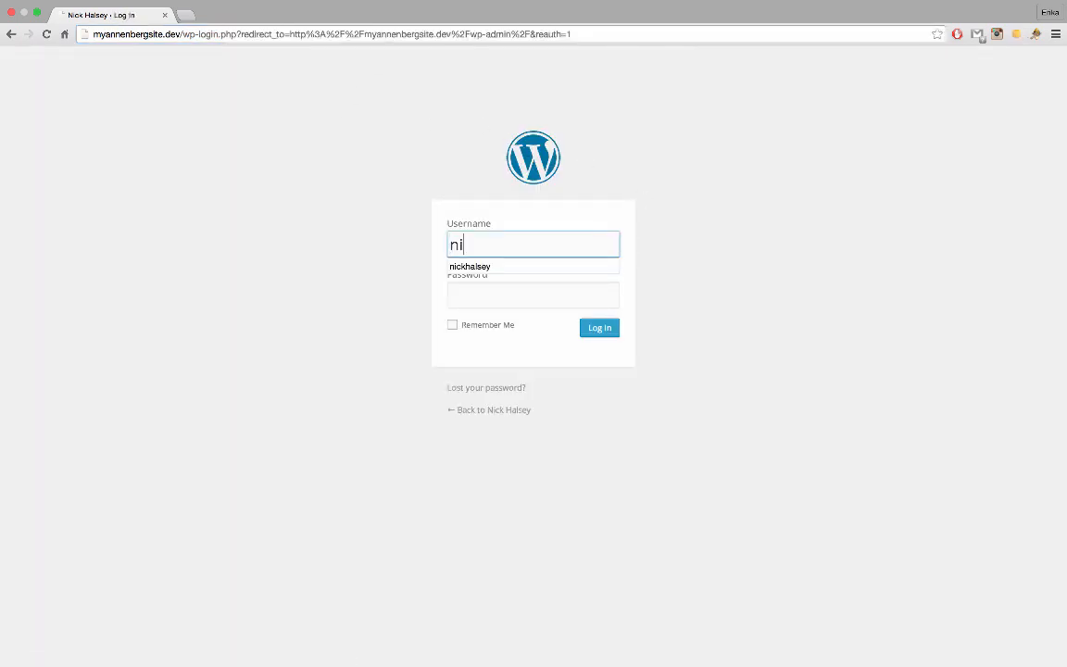
pyautogui.press('Down')
pyautogui.press('Return')
pyautogui.press('Tab')
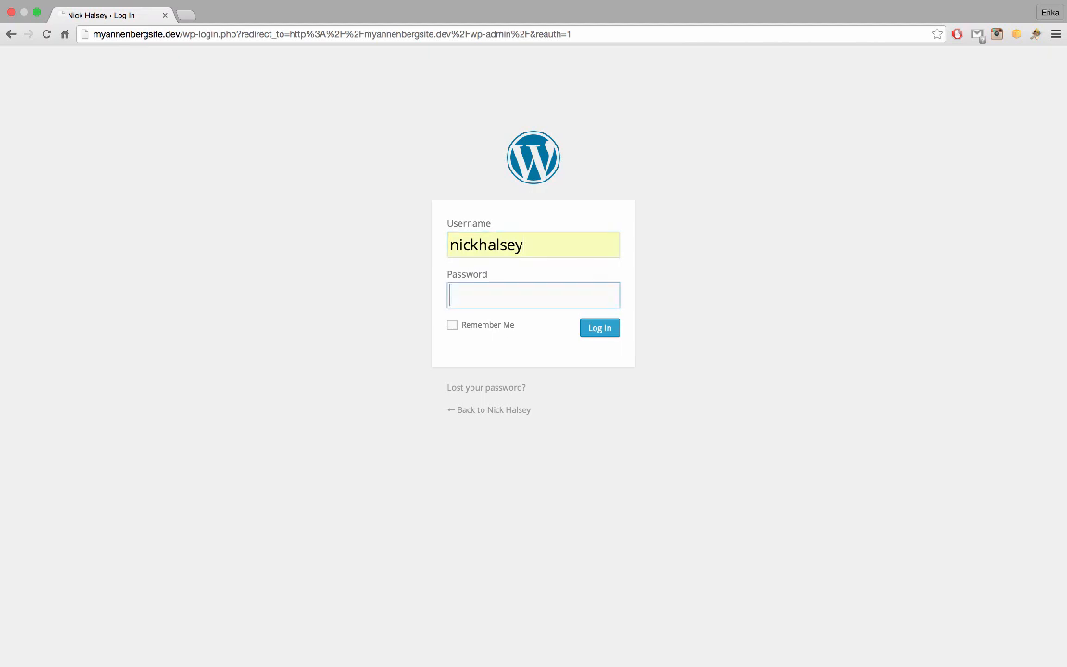
pyautogui.write('•••')
pyautogui.press('Return')
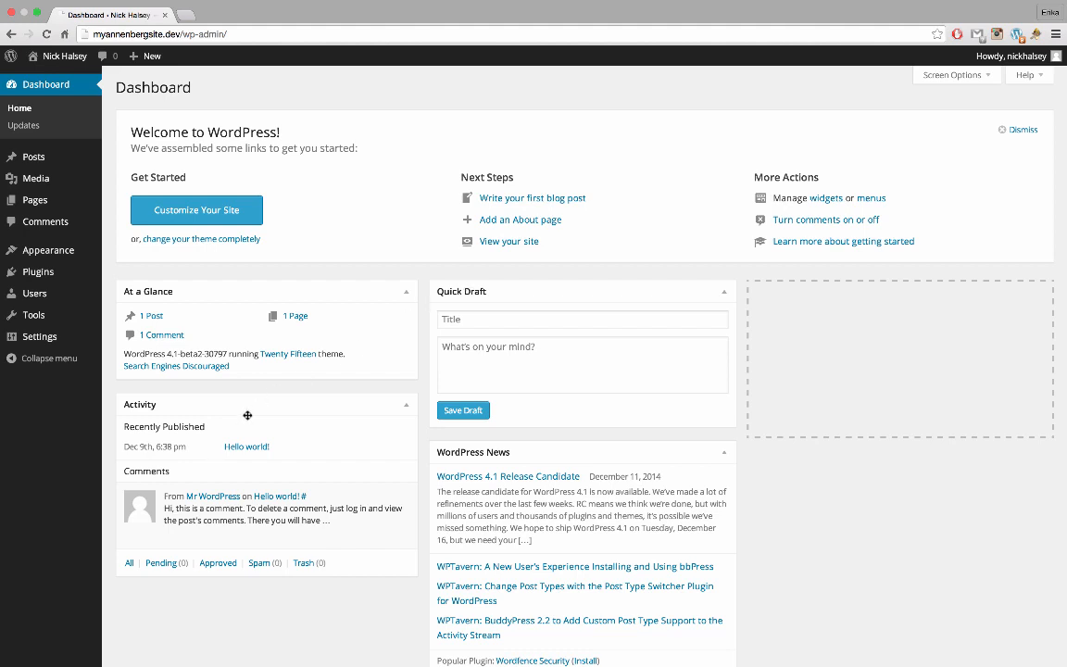
# Open Settings > General from the admin sidebar
pyautogui.moveTo(72, 338)
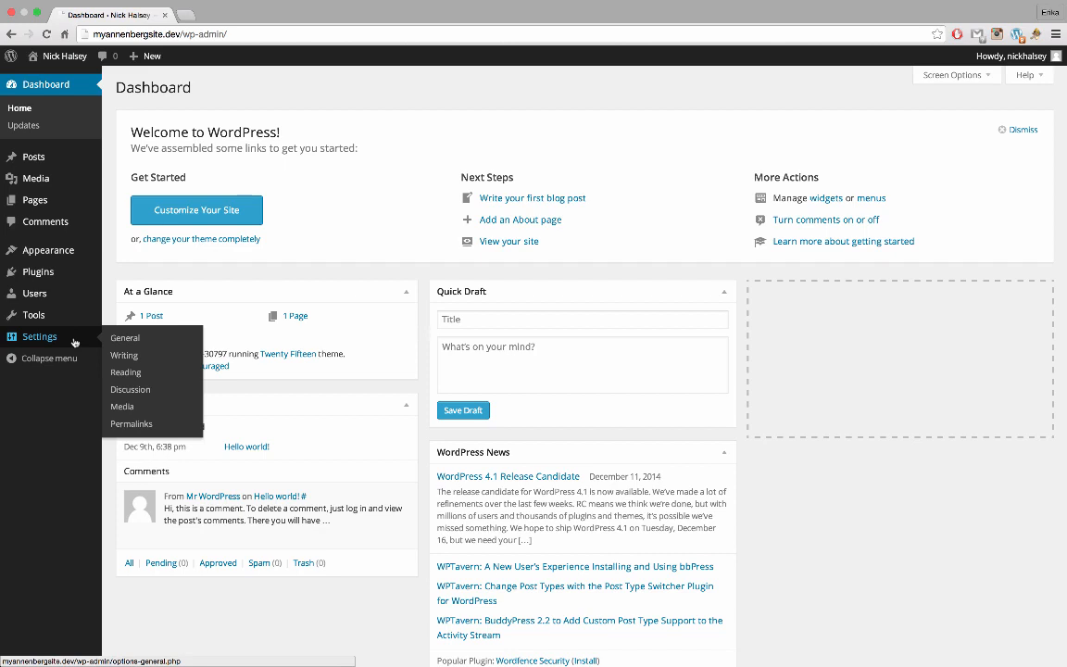
pyautogui.click(74, 343)
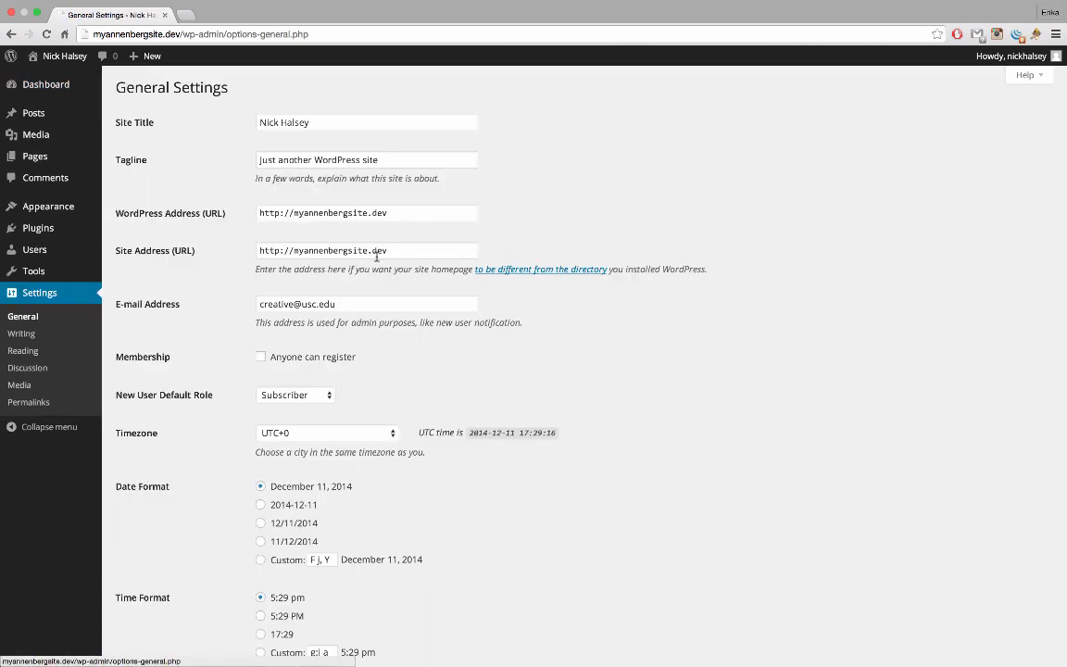
# Replace the 'Just another WordPress site' tagline with 'Student, Developer, Musician'
pyautogui.scroll(-1, 375, 257)
pyautogui.scroll(1, 376, 257)
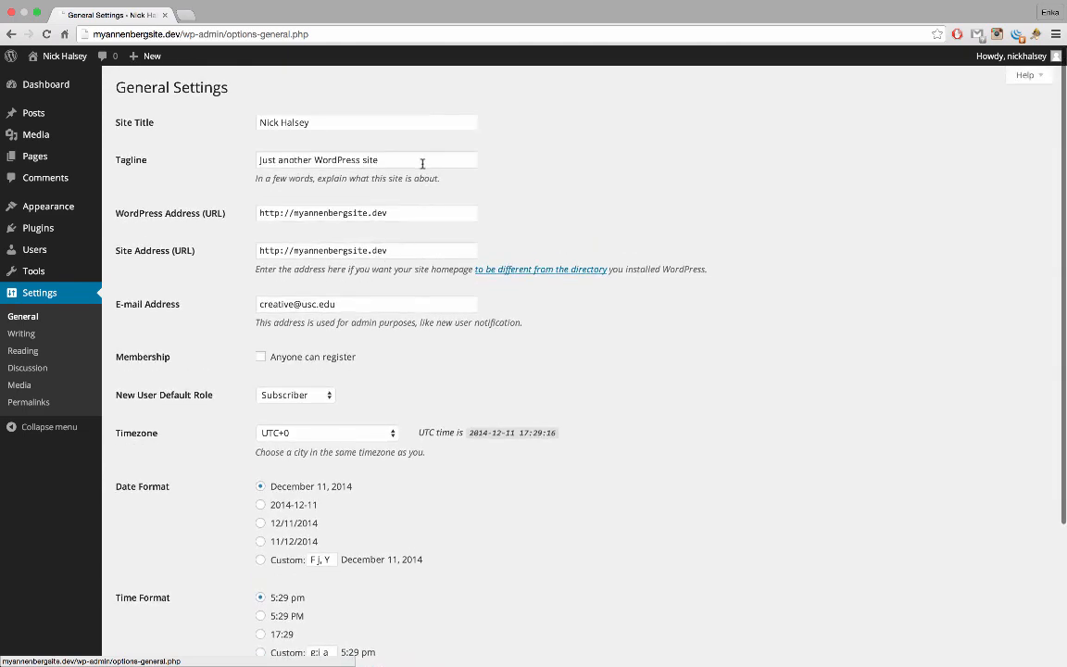
pyautogui.moveTo(423, 164); pyautogui.dragTo(254, 161)
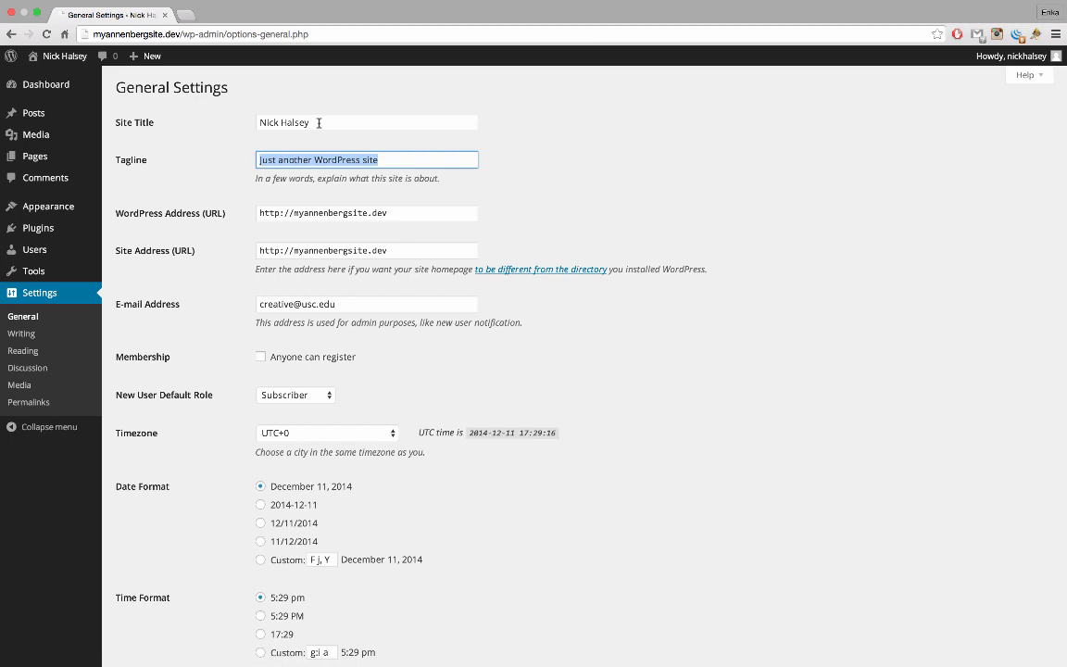
pyautogui.write('Student,')
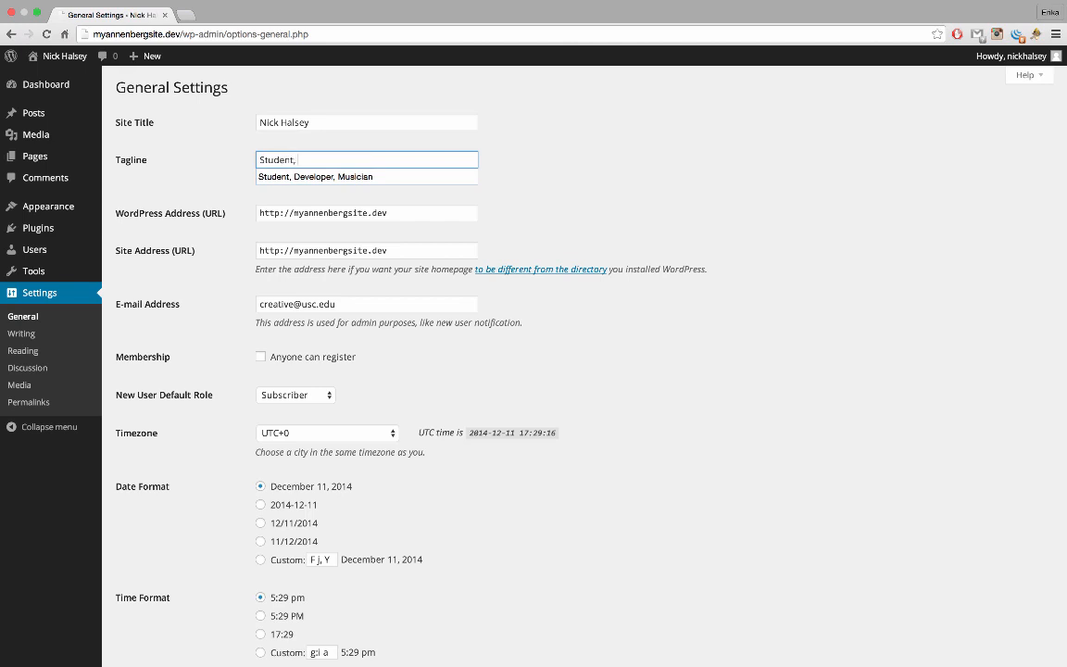
pyautogui.write(' Developer, Musician')
pyautogui.click(521, 321)
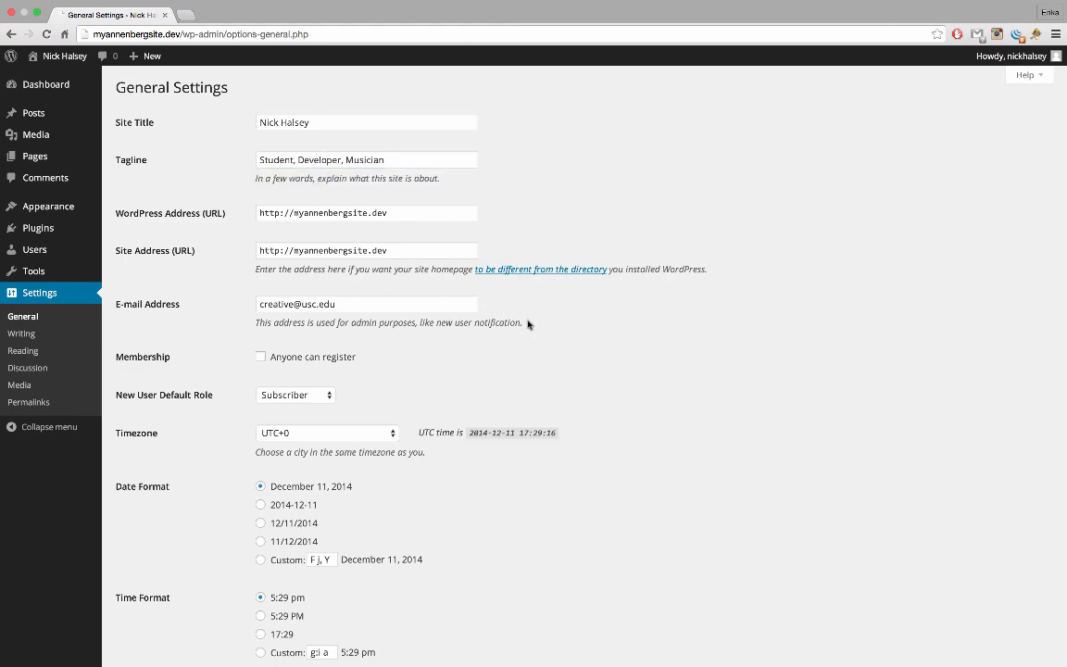
pyautogui.scroll(-1, 538, 329)
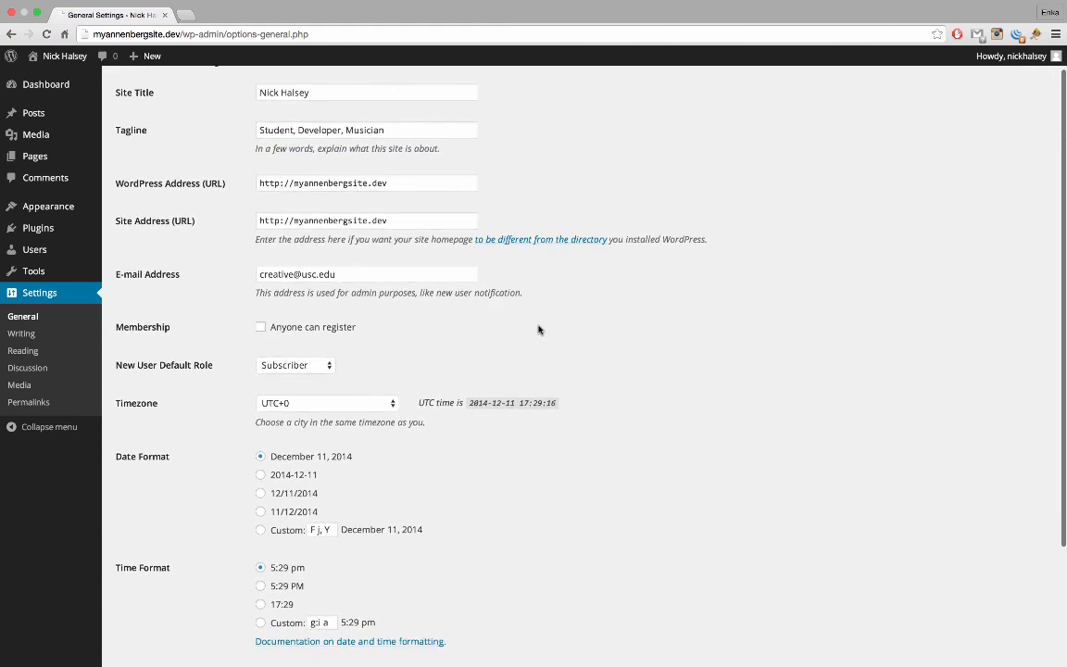
pyautogui.scroll(-2, 538, 328)
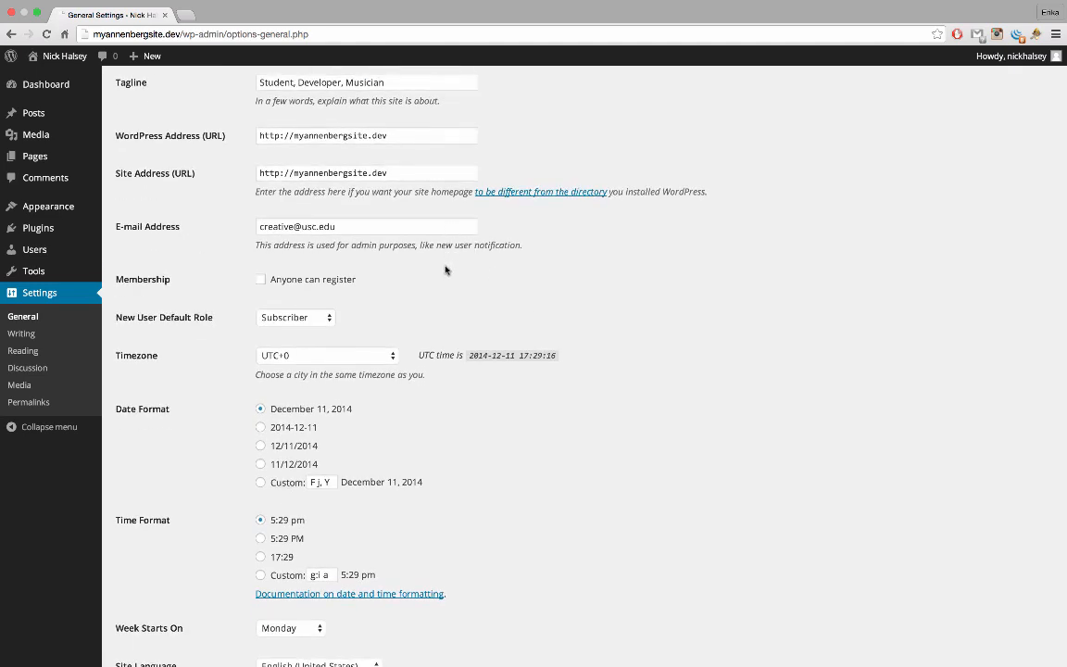
pyautogui.scroll(-2, 445, 269)
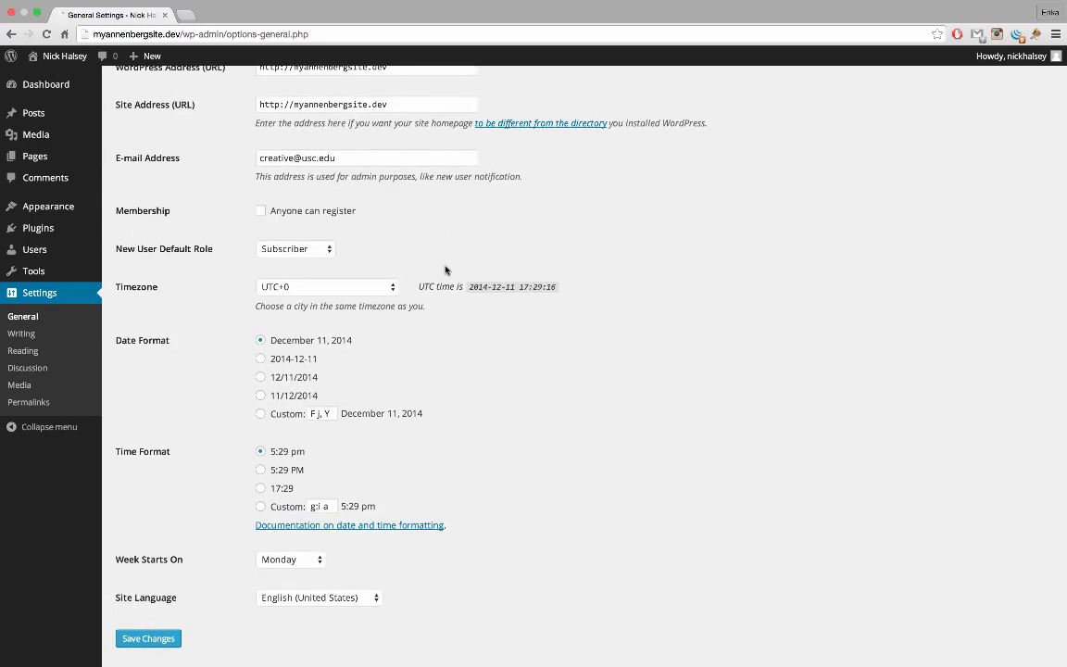
pyautogui.scroll(-1, 386, 289)
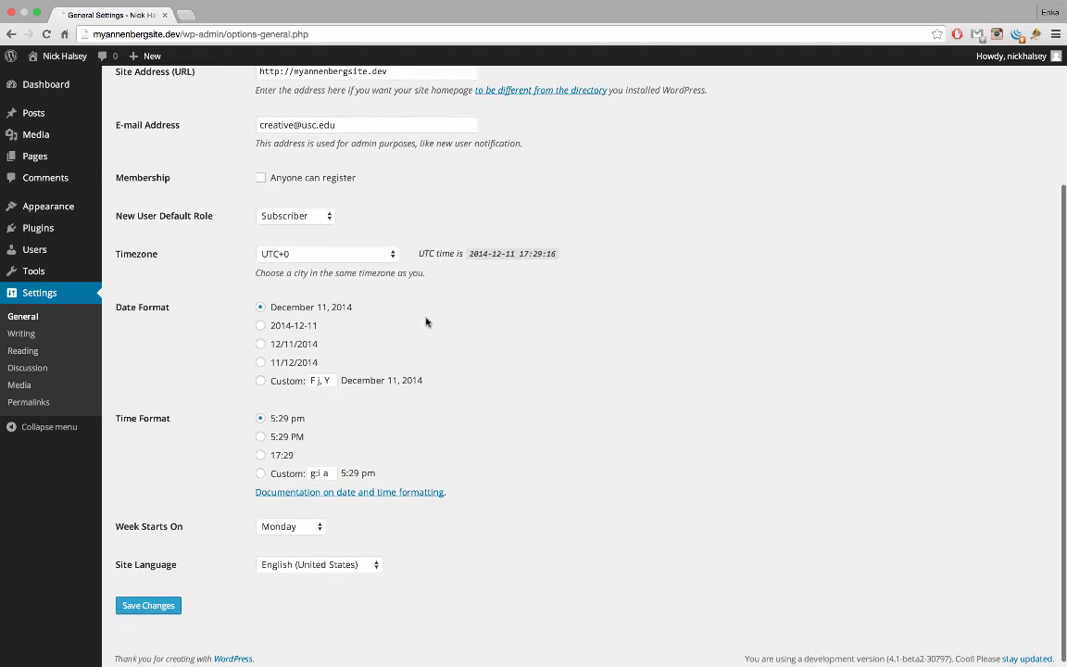
# Set the site timezone to Los Angeles
pyautogui.click(371, 261)
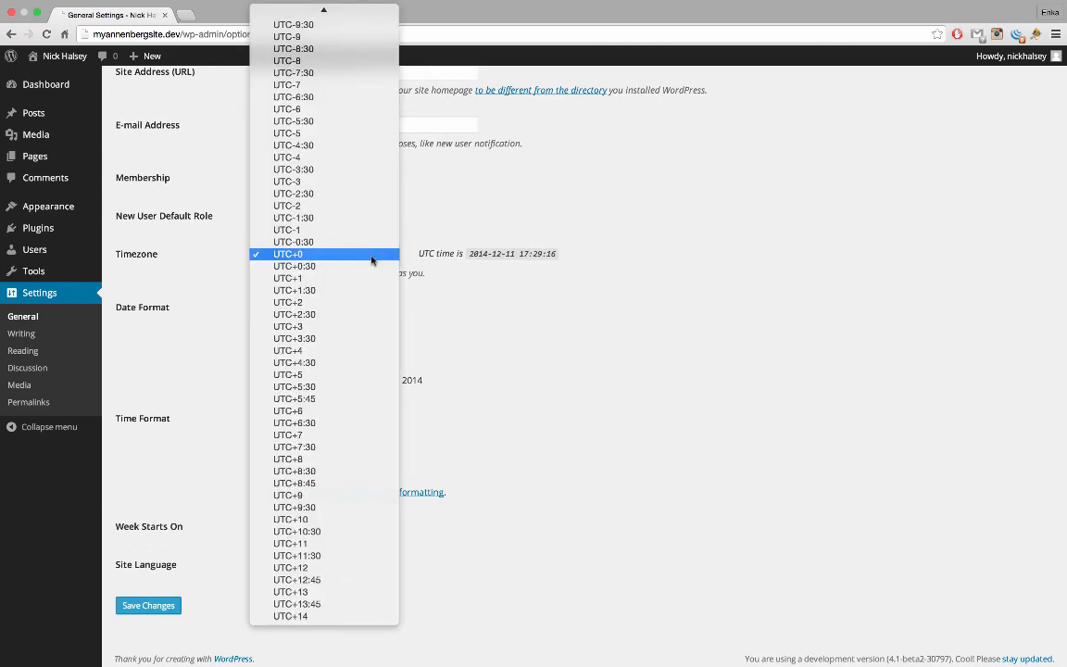
pyautogui.scroll(5, 360, 246)
pyautogui.scroll(20, 360, 246)
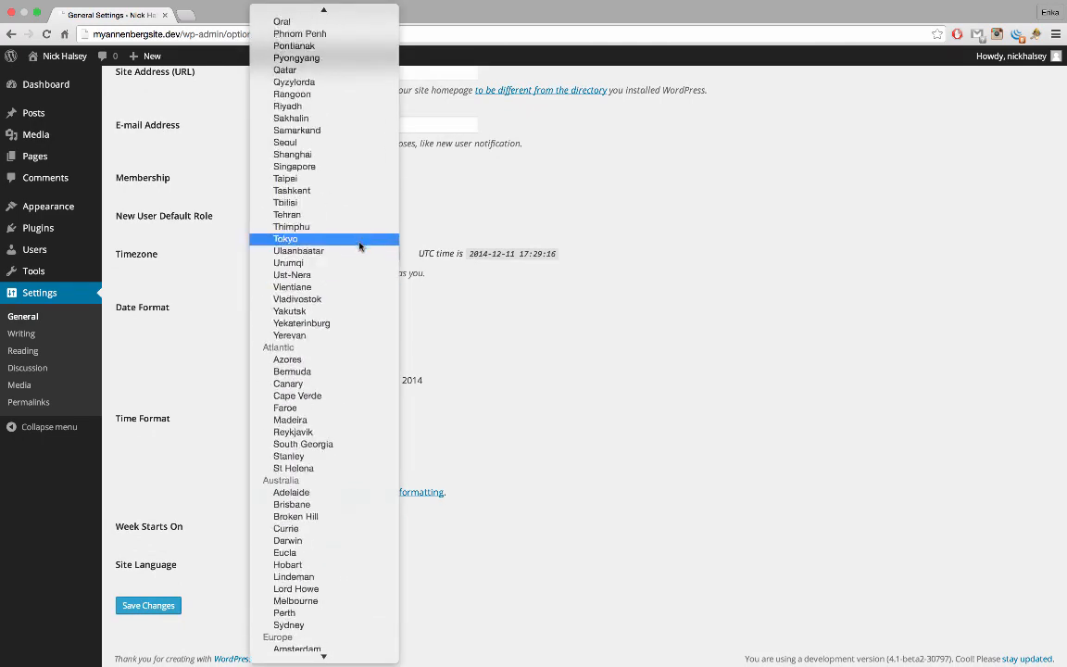
pyautogui.scroll(20, 361, 247)
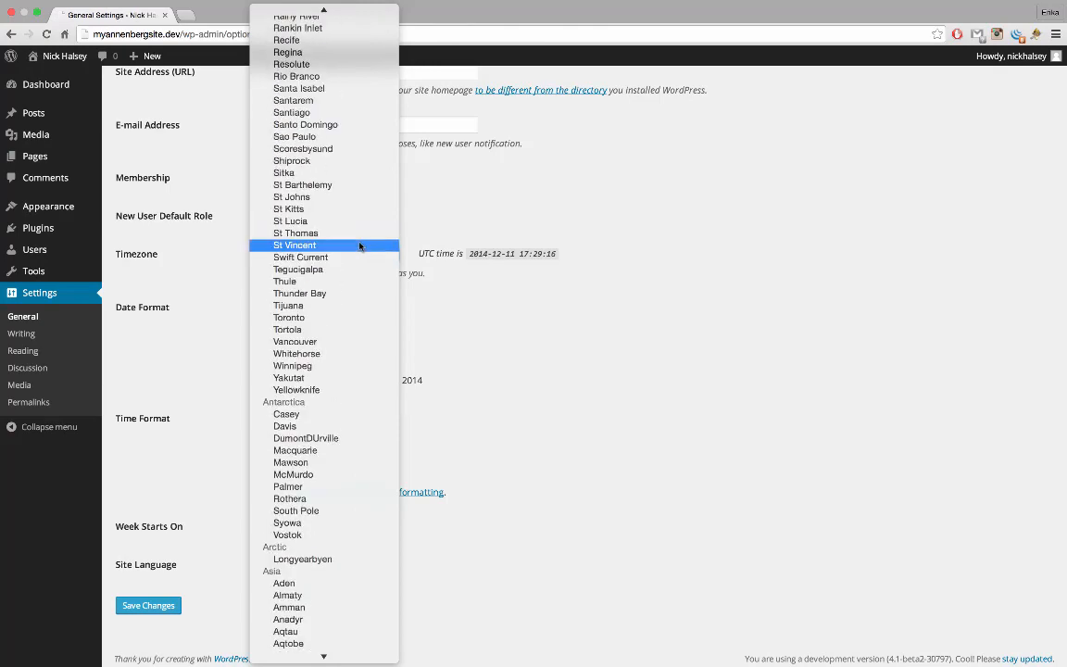
pyautogui.scroll(5, 360, 246)
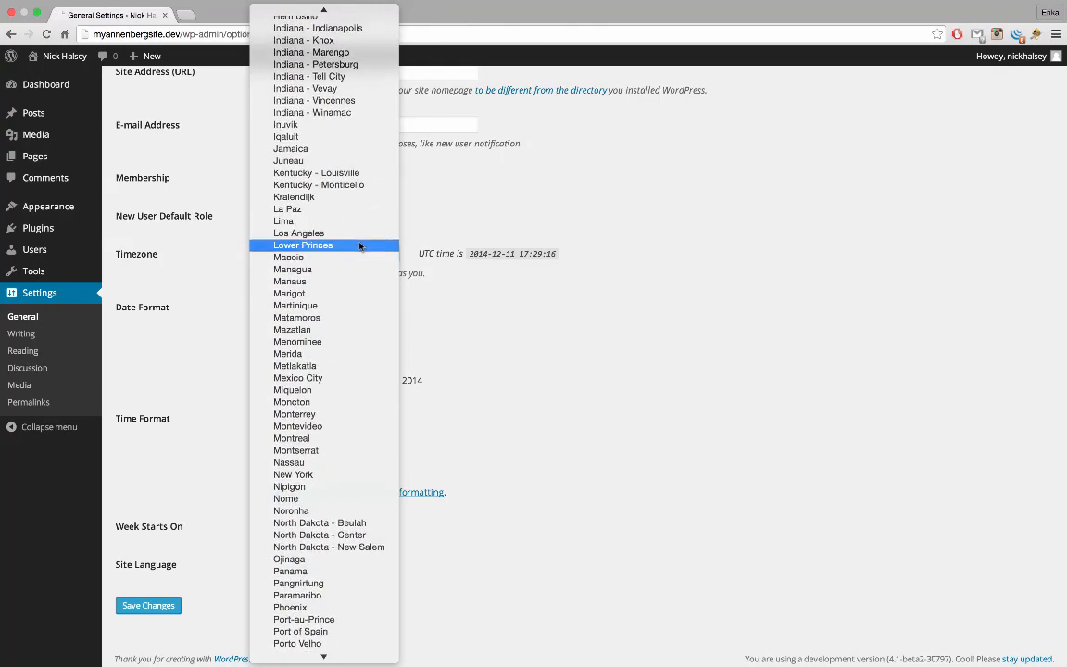
pyautogui.click(350, 236)
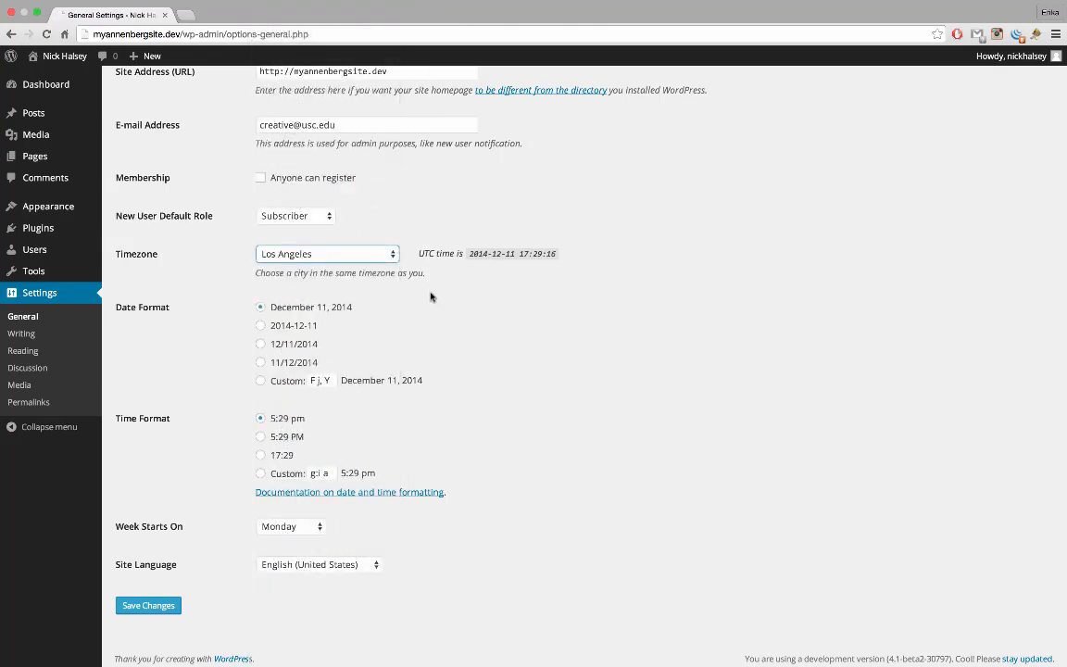
pyautogui.scroll(-1, 490, 313)
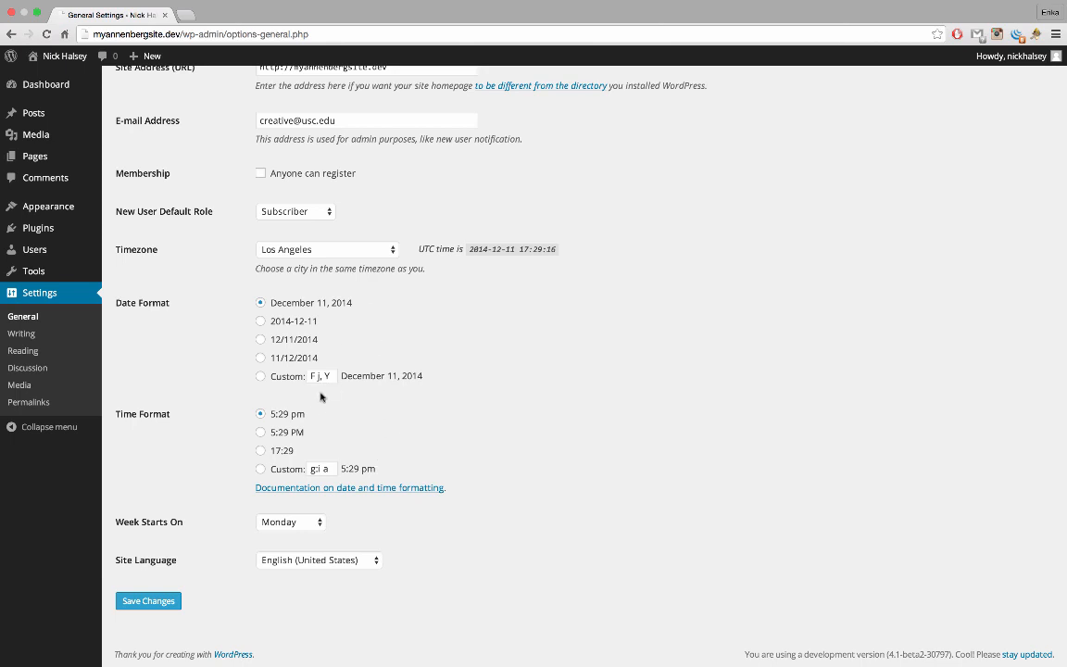
# Make weeks start on Sunday and save the general settings
pyautogui.click(295, 528)
pyautogui.click(264, 458)
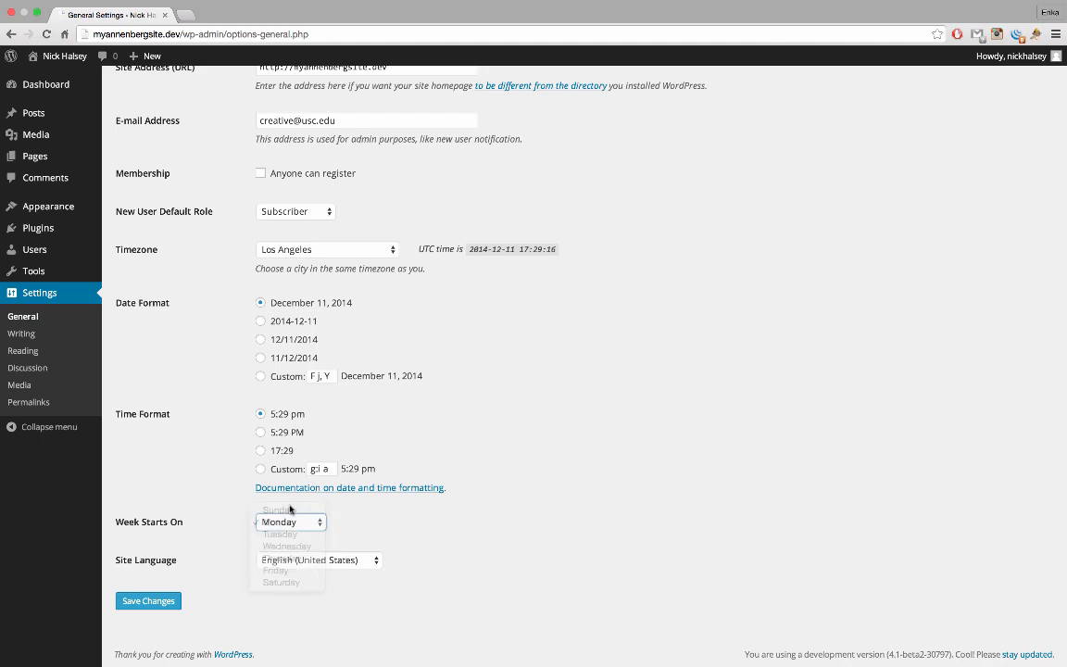
pyautogui.click(238, 514)
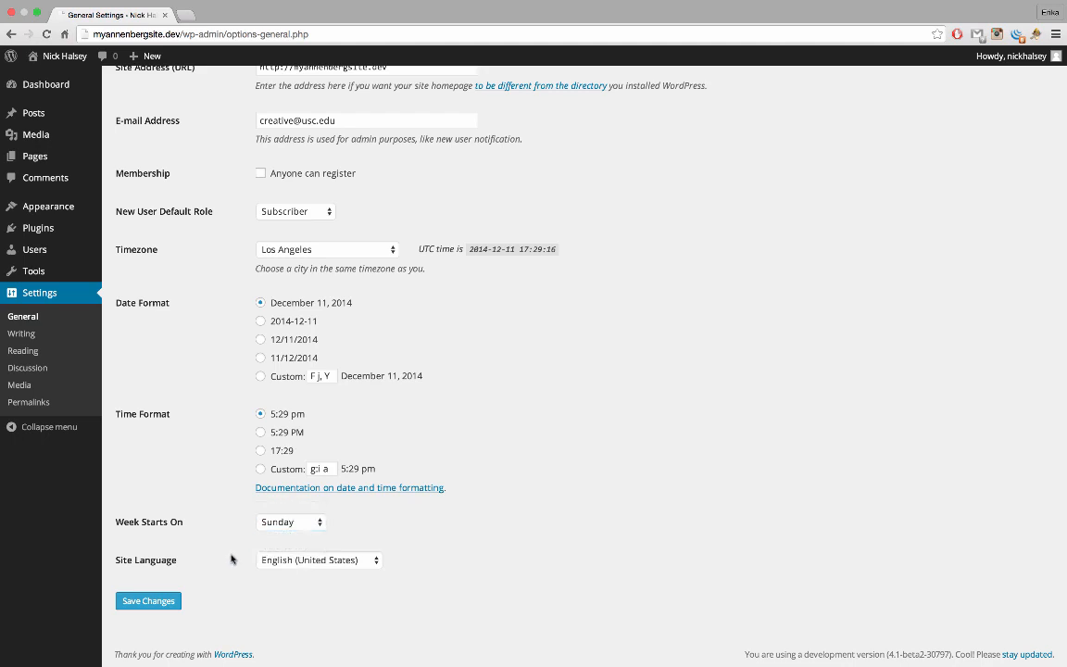
pyautogui.click(145, 606)
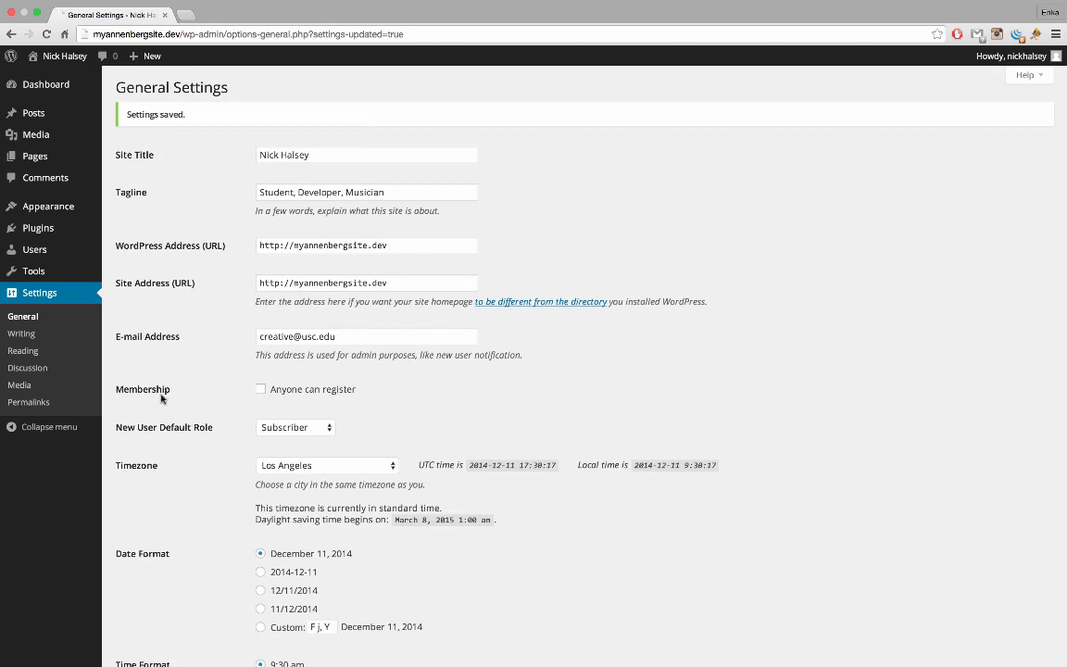
# Open Settings > Discussion in the admin sidebar
pyautogui.click(74, 376)
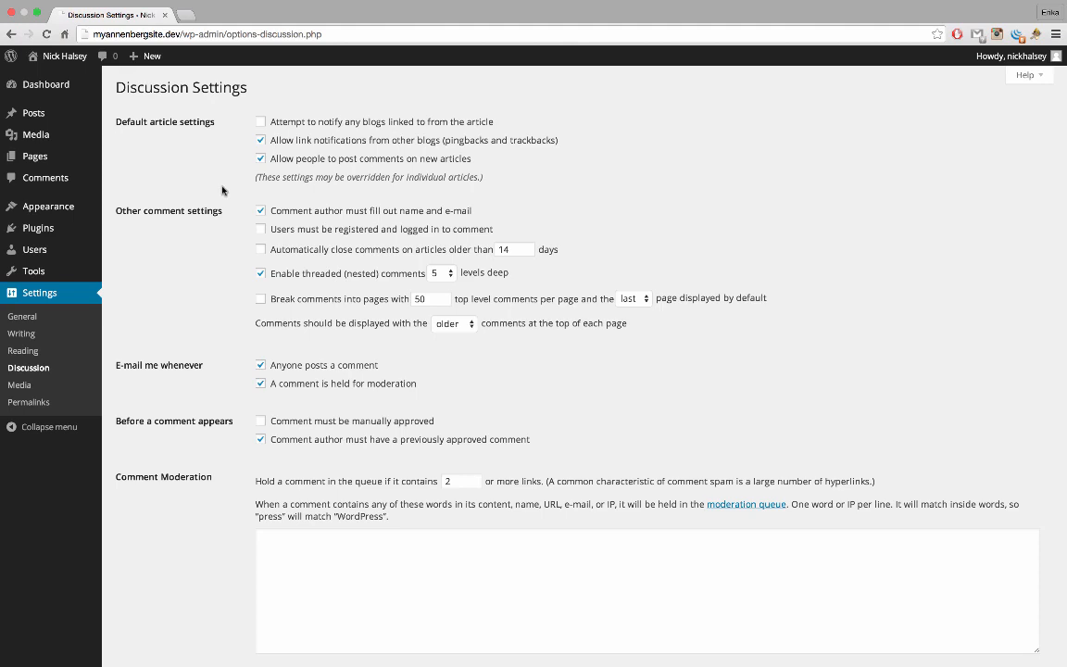
# Disable comments on new articles, save, then go to Media Settings
pyautogui.click(261, 158)
pyautogui.scroll(-5, 199, 389)
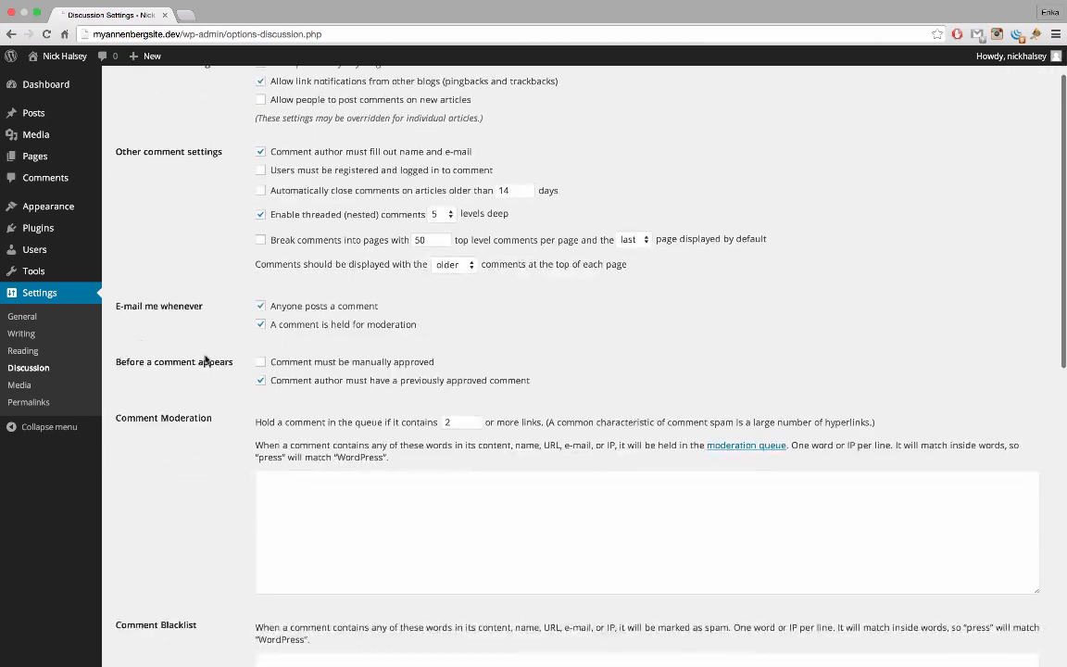
pyautogui.scroll(-6, 204, 357)
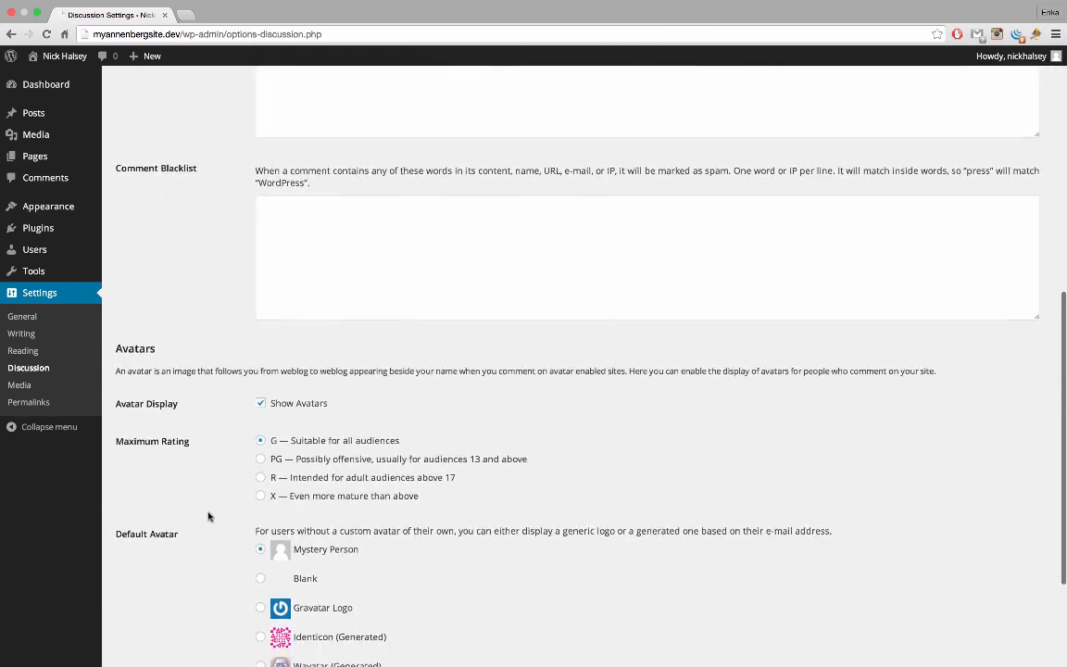
pyautogui.click(143, 601)
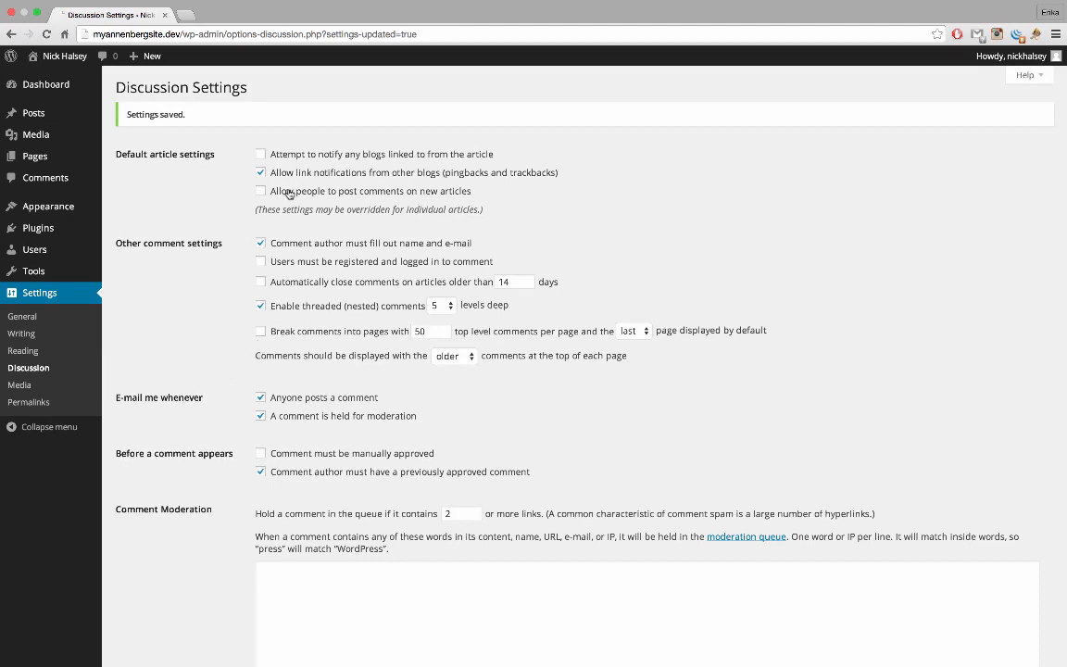
pyautogui.click(42, 389)
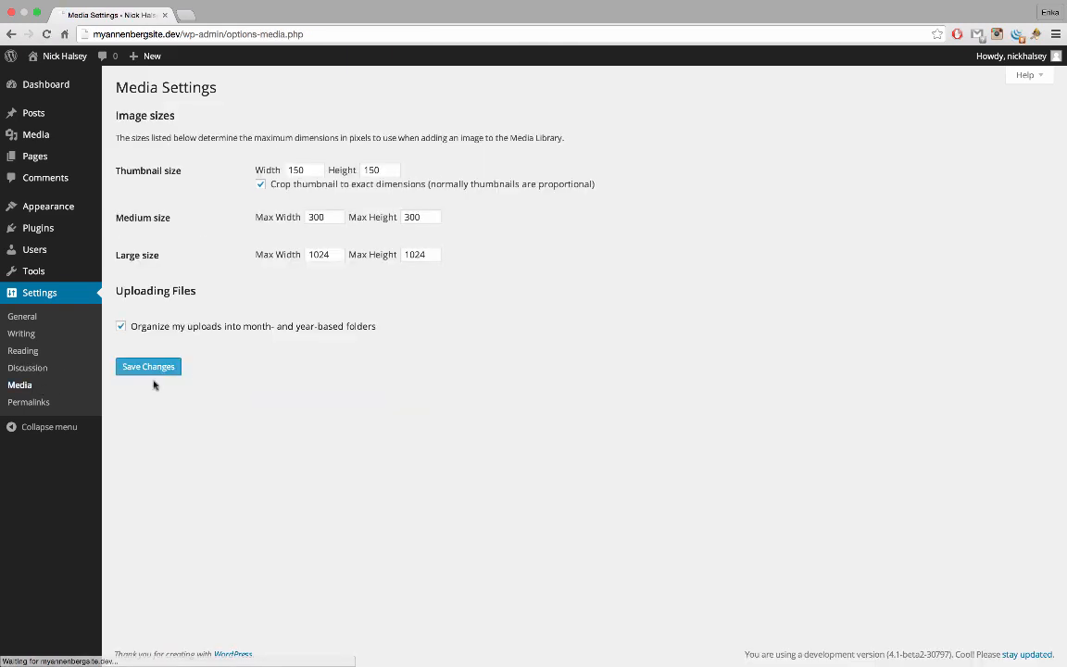
# Set the medium image size to 400 × 400, save, then go to Permalinks
pyautogui.click(313, 217)
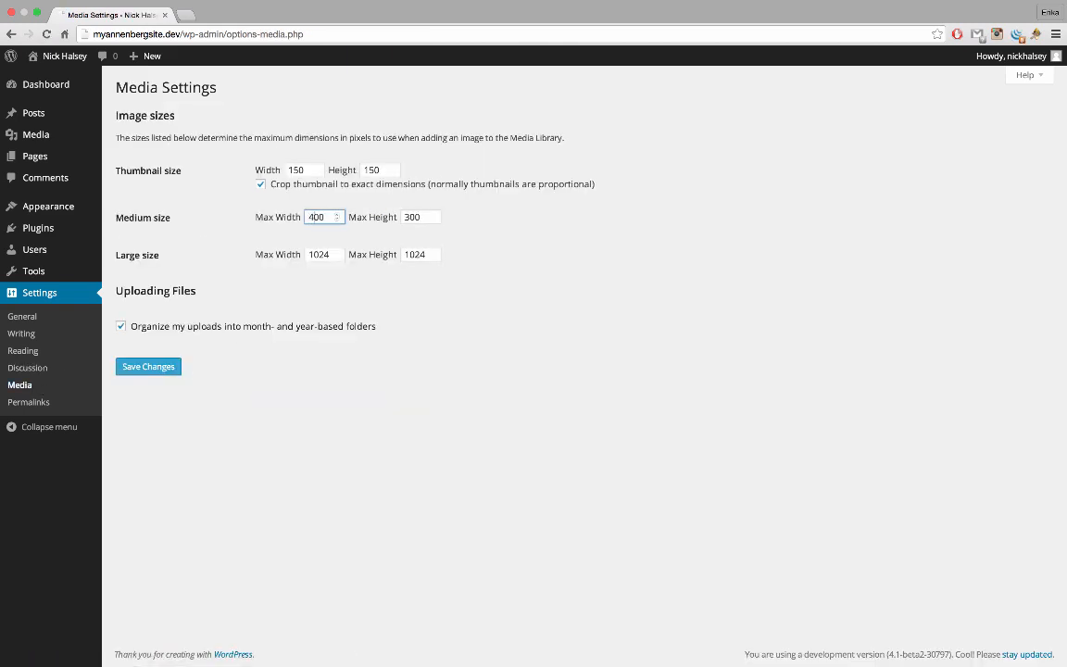
pyautogui.click(406, 217)
pyautogui.write('4')
pyautogui.click(174, 370)
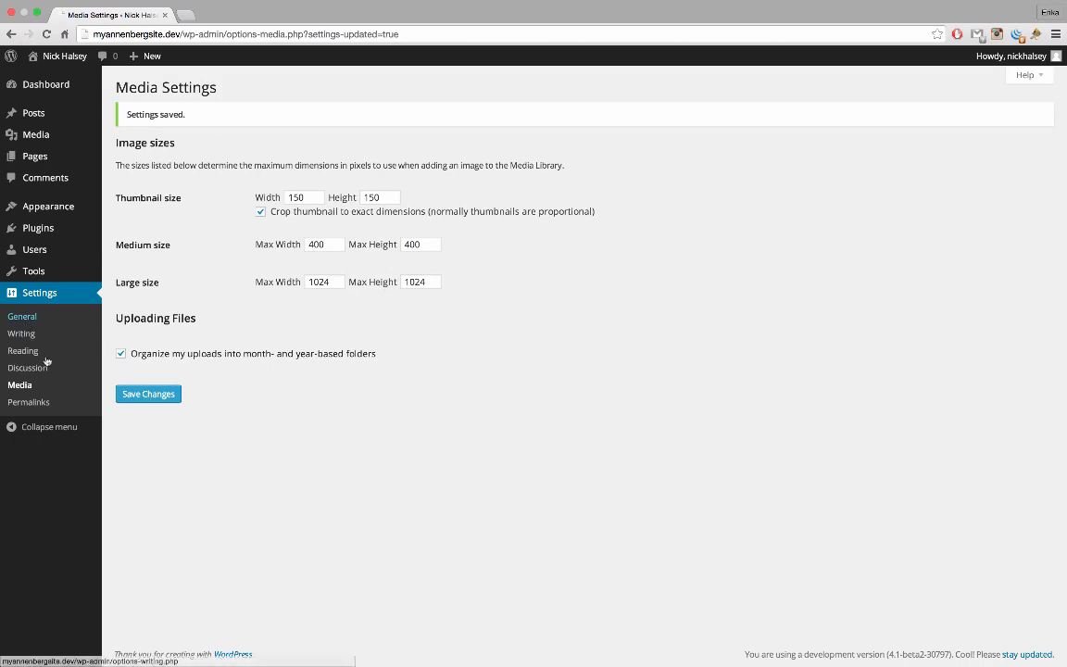
pyautogui.click(28, 401)
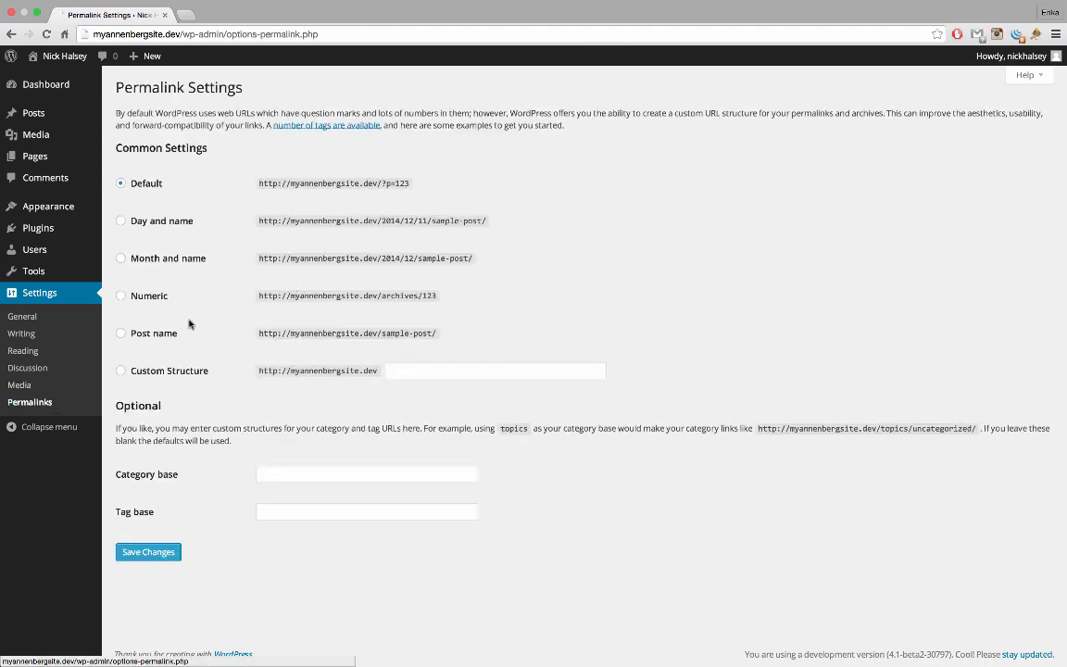
# Switch permalinks to the Post name structure (/%postname%/) and save
pyautogui.click(154, 333)
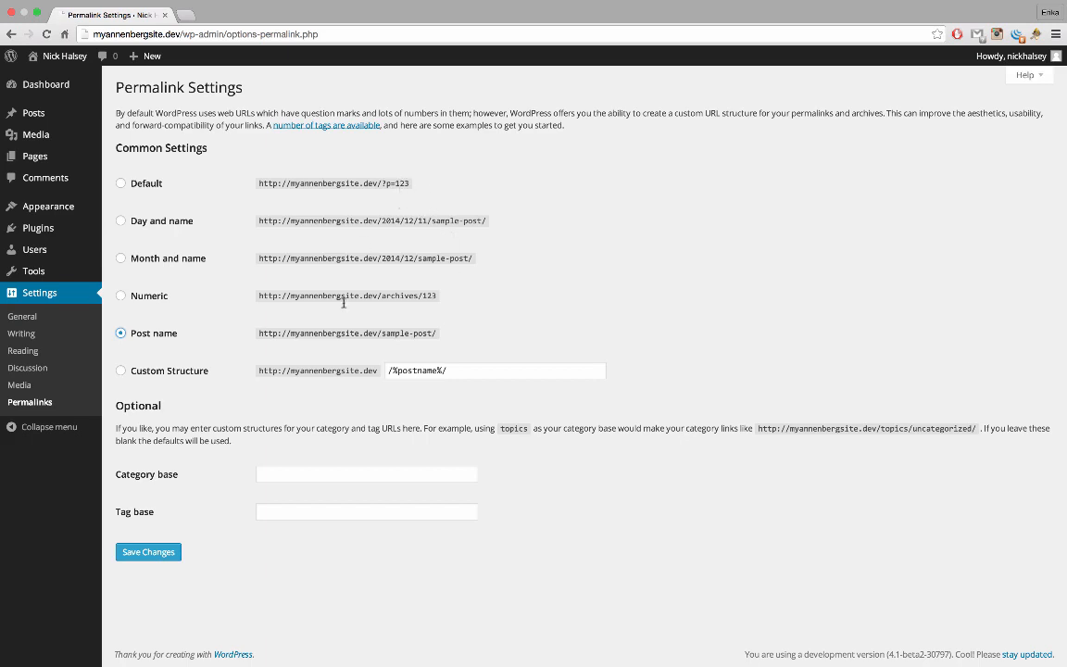
pyautogui.click(146, 552)
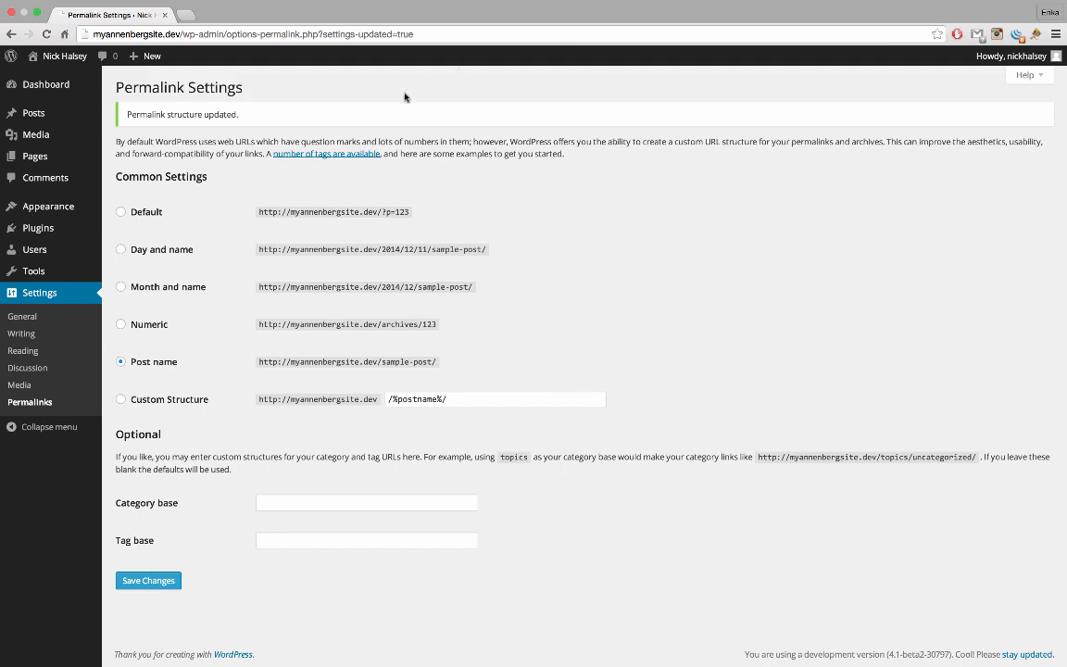
pyautogui.moveTo(83, 252)
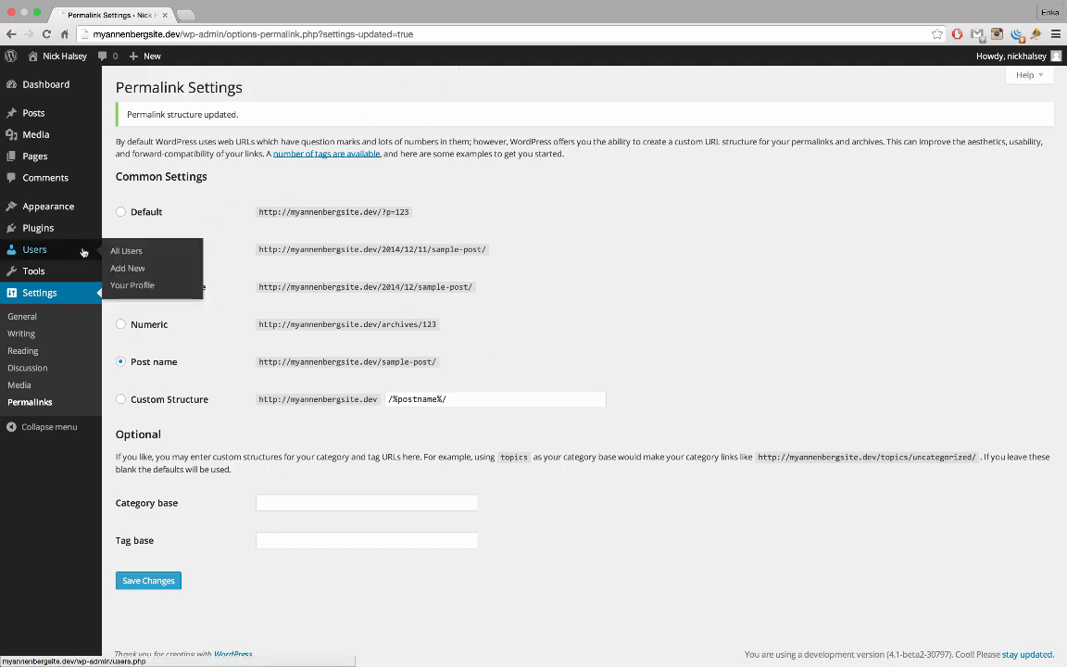
# On Your Profile, preview several admin colour schemes and settle on Midnight
pyautogui.click(154, 289)
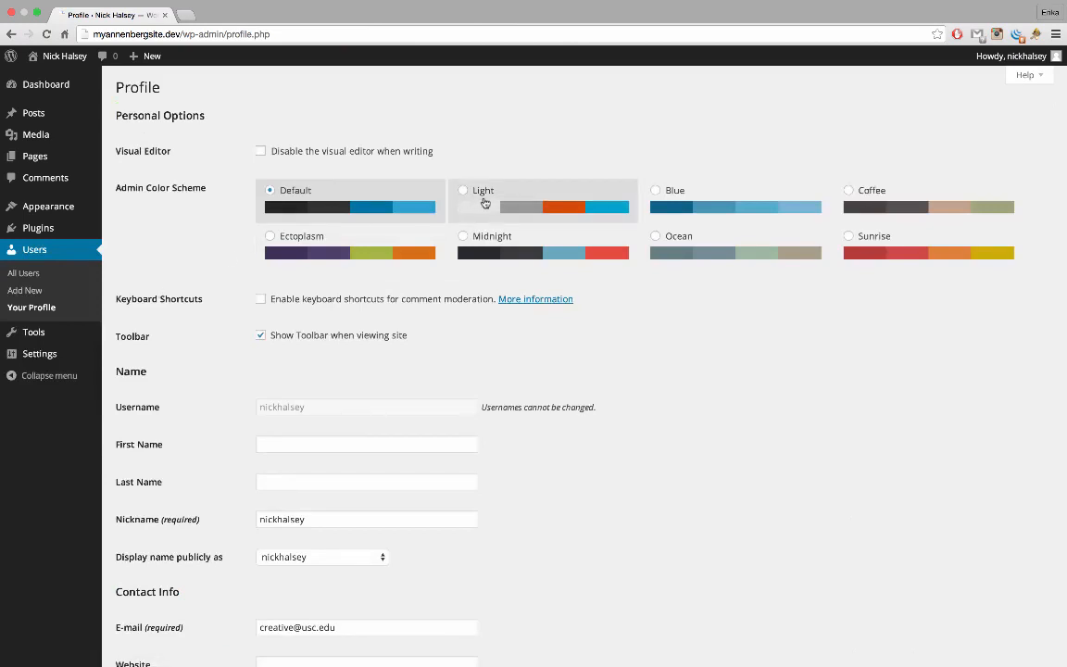
pyautogui.click(458, 196)
pyautogui.click(405, 243)
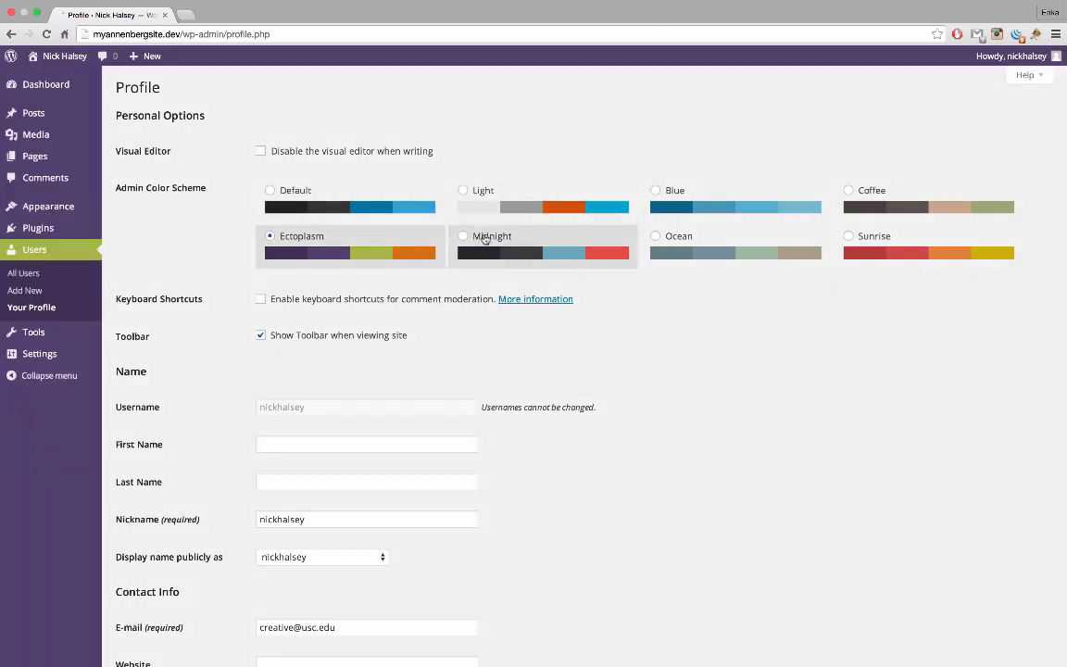
pyautogui.click(659, 202)
pyautogui.click(854, 212)
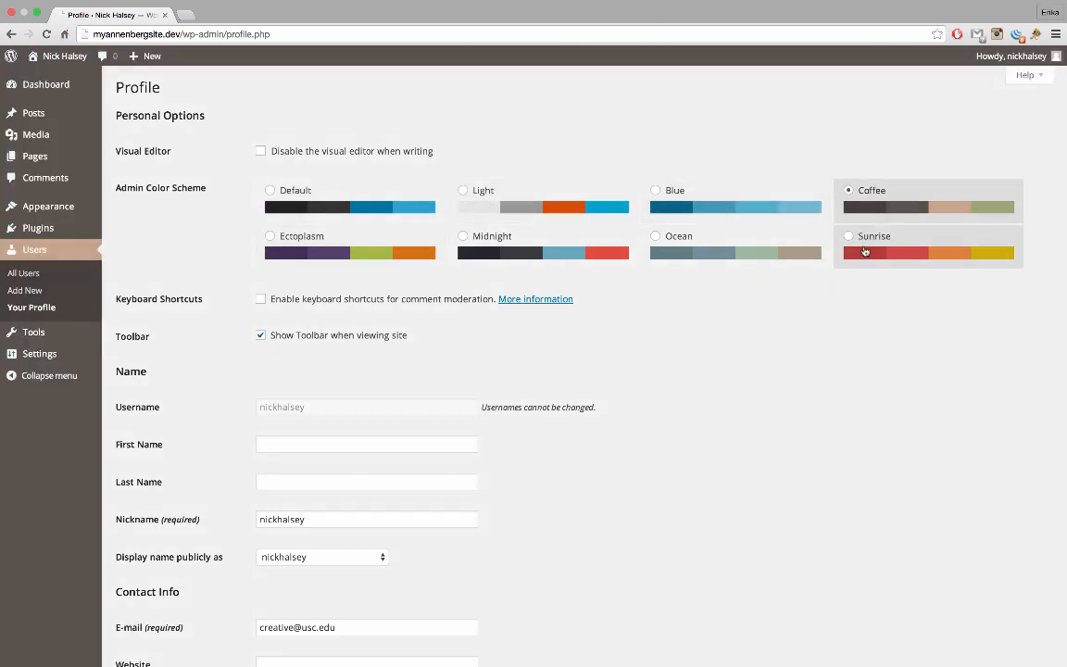
pyautogui.click(864, 252)
pyautogui.click(702, 243)
pyautogui.click(556, 244)
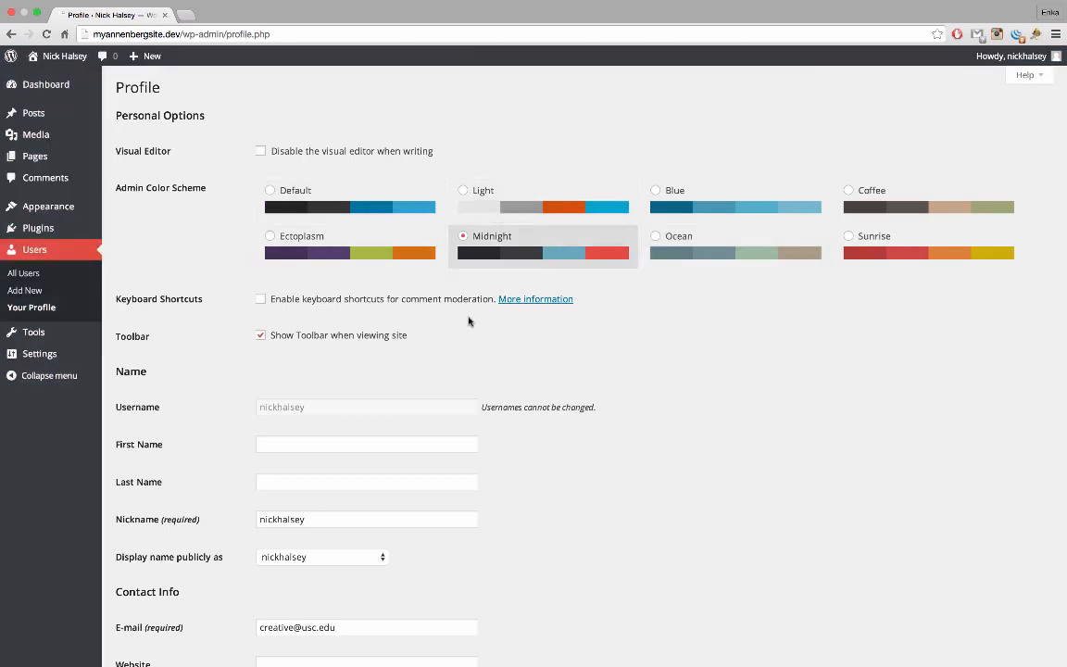
pyautogui.scroll(-3, 468, 320)
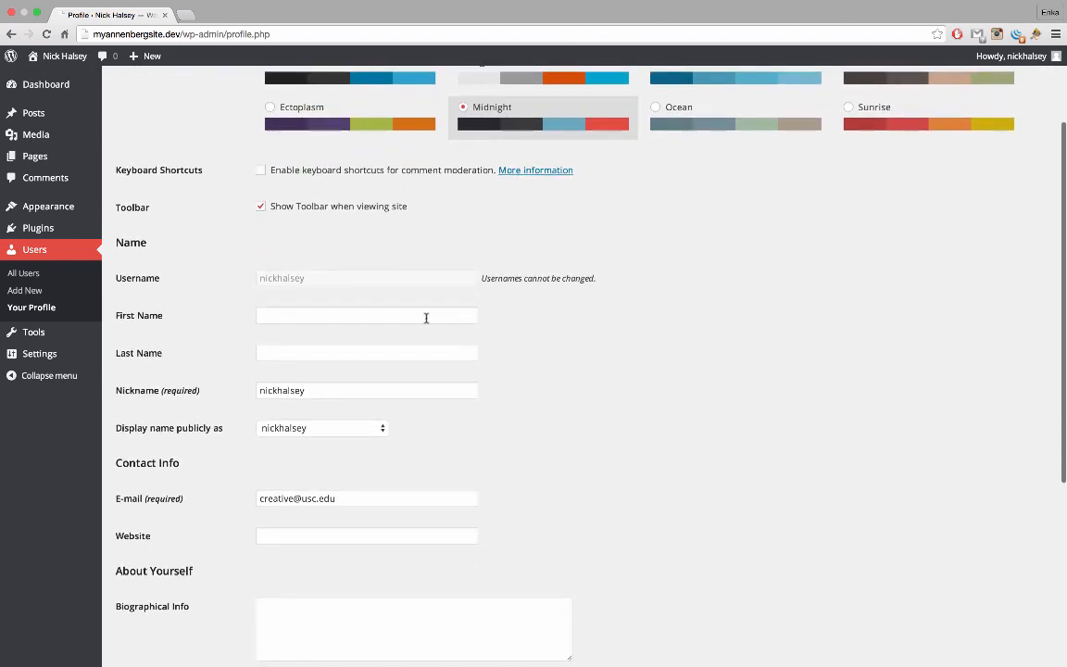
# Enter the user's first and last name, display the full name publicly, and update the profile
pyautogui.click(426, 317)
pyautogui.write('Nick')
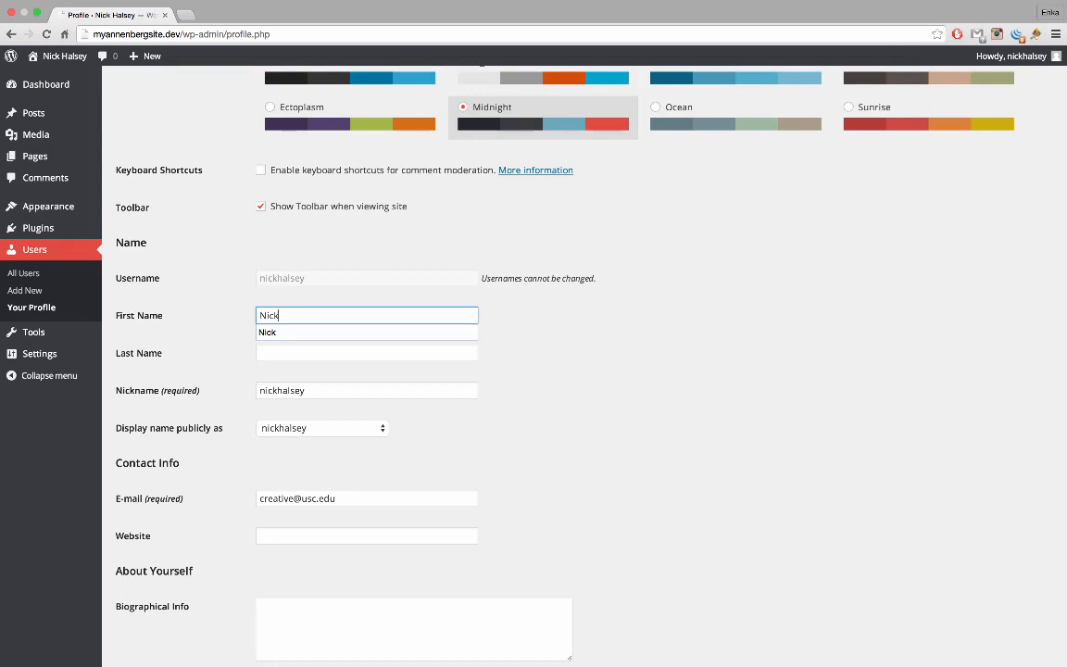
pyautogui.press('Tab')
pyautogui.write('H')
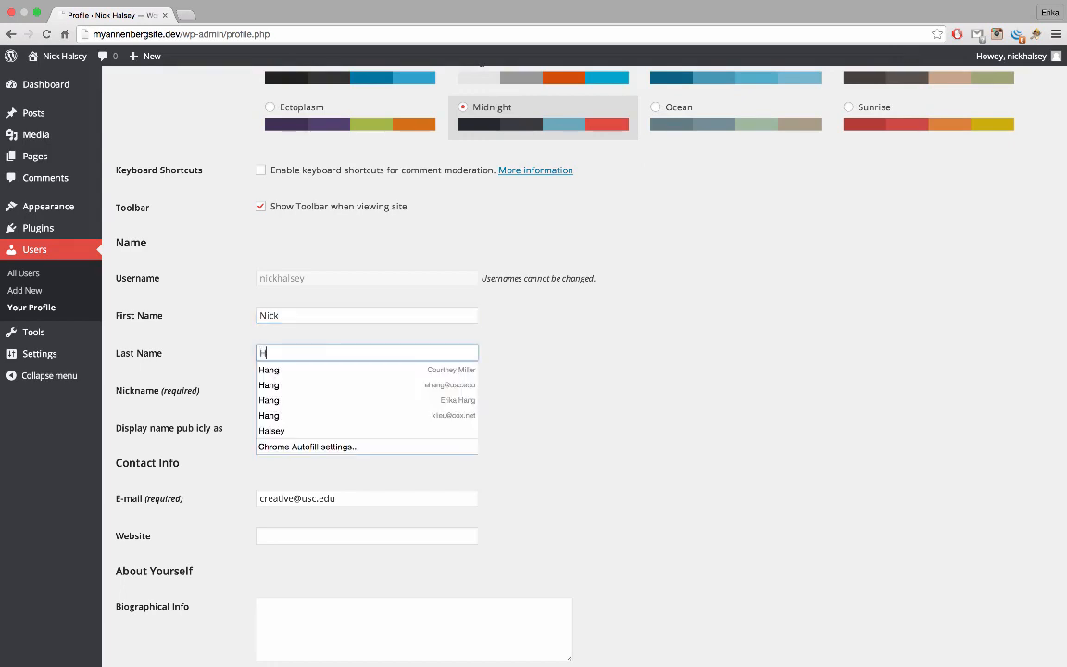
pyautogui.write('alsey')
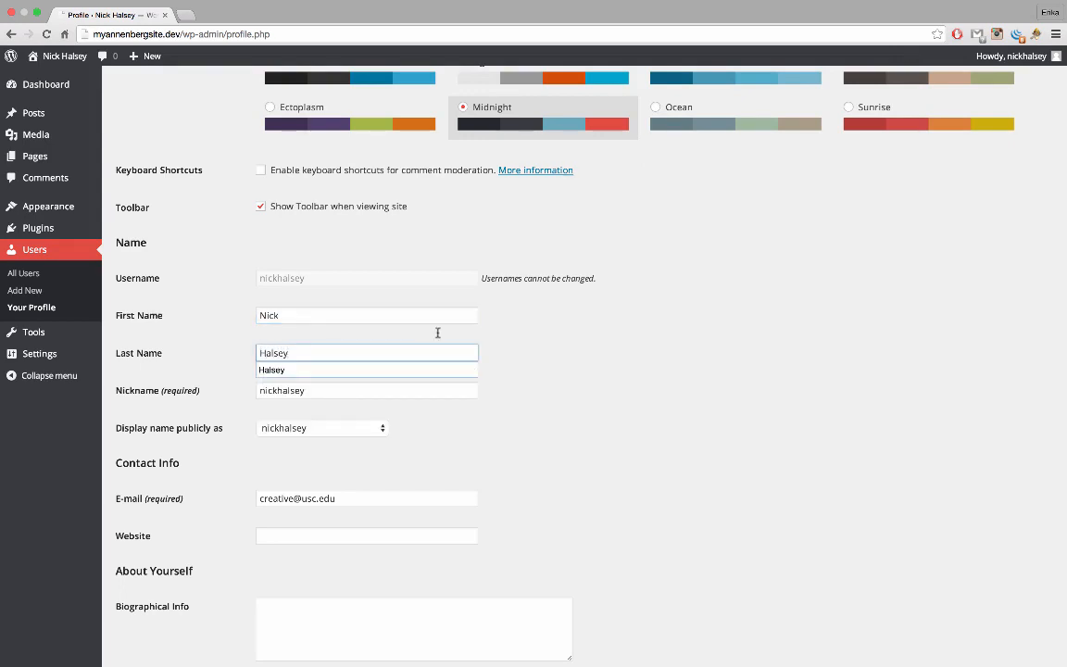
pyautogui.click(339, 431)
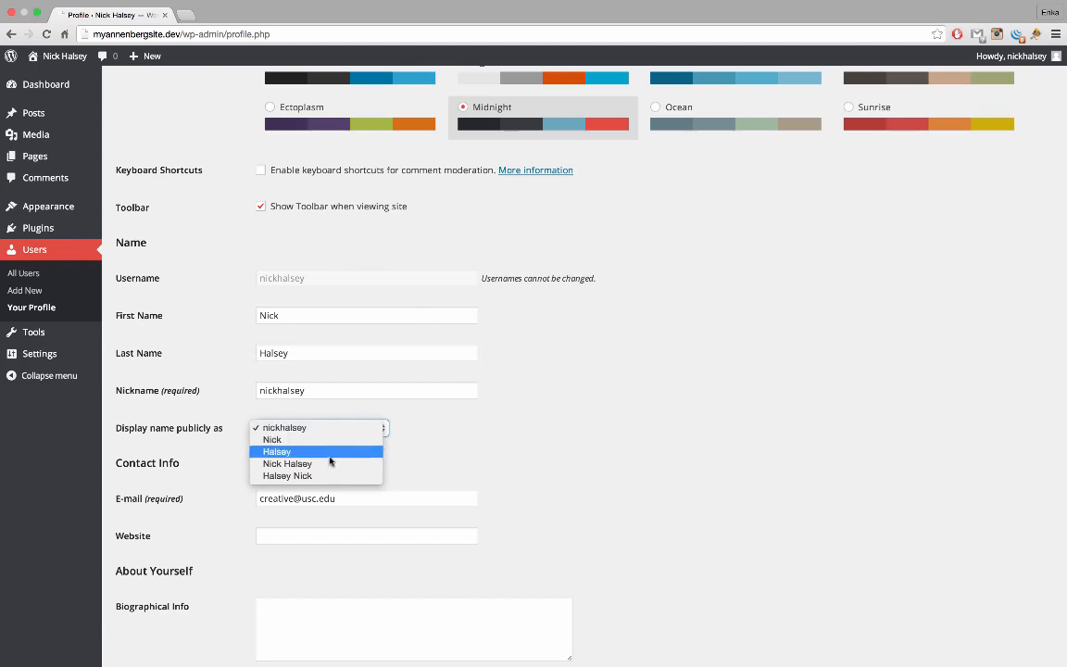
pyautogui.click(326, 467)
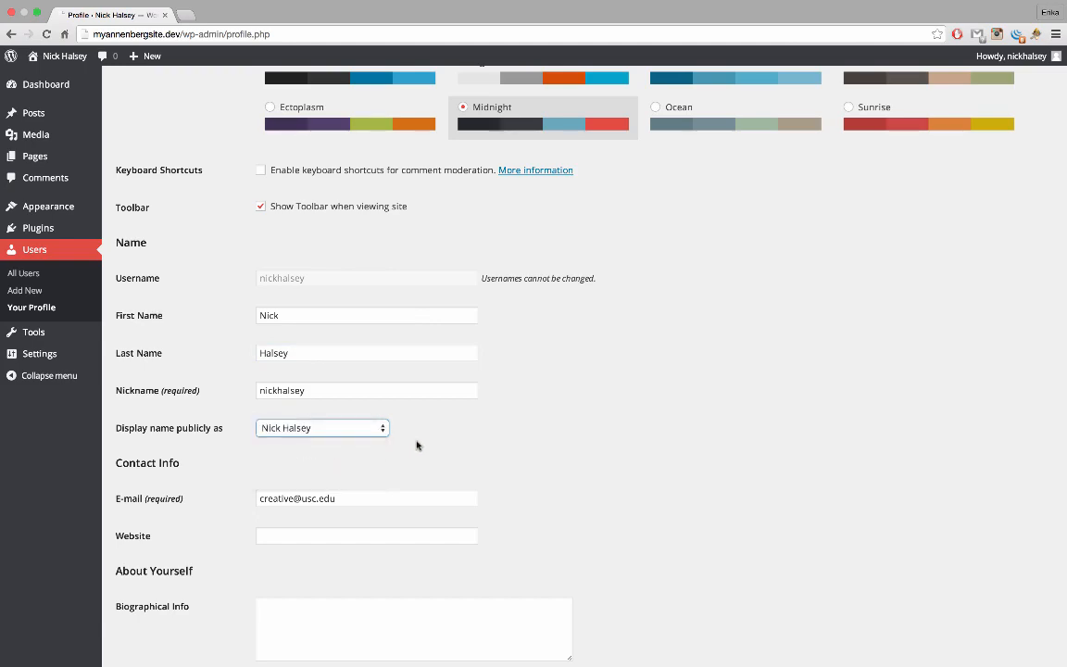
pyautogui.scroll(-1, 417, 445)
pyautogui.scroll(-5, 417, 445)
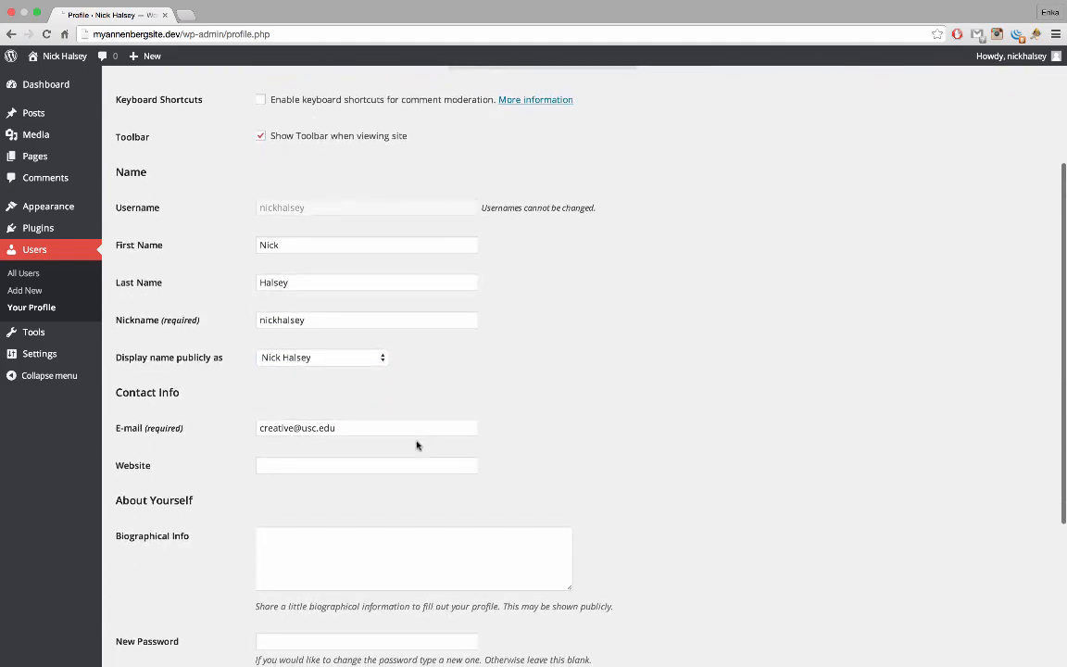
pyautogui.scroll(-5, 417, 445)
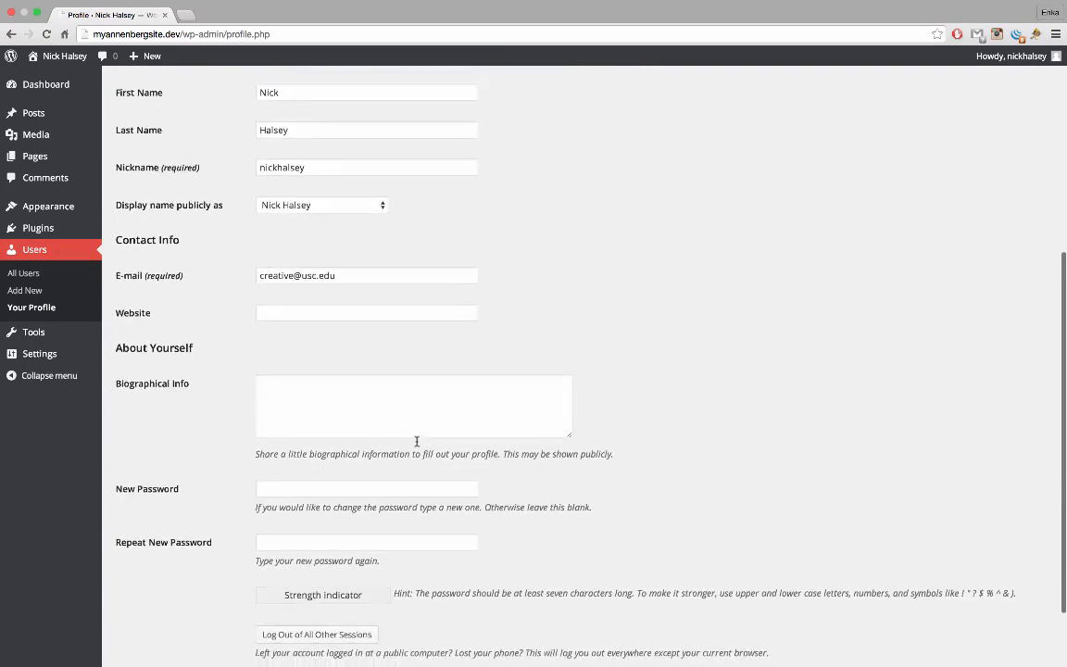
pyautogui.scroll(-3, 449, 398)
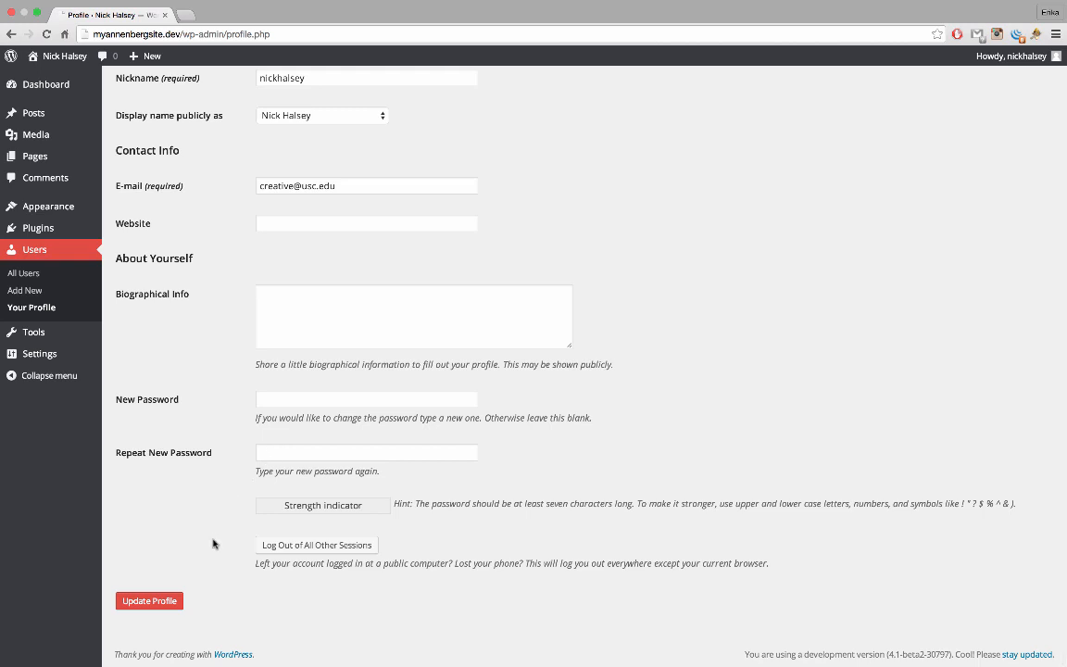
pyautogui.click(150, 601)
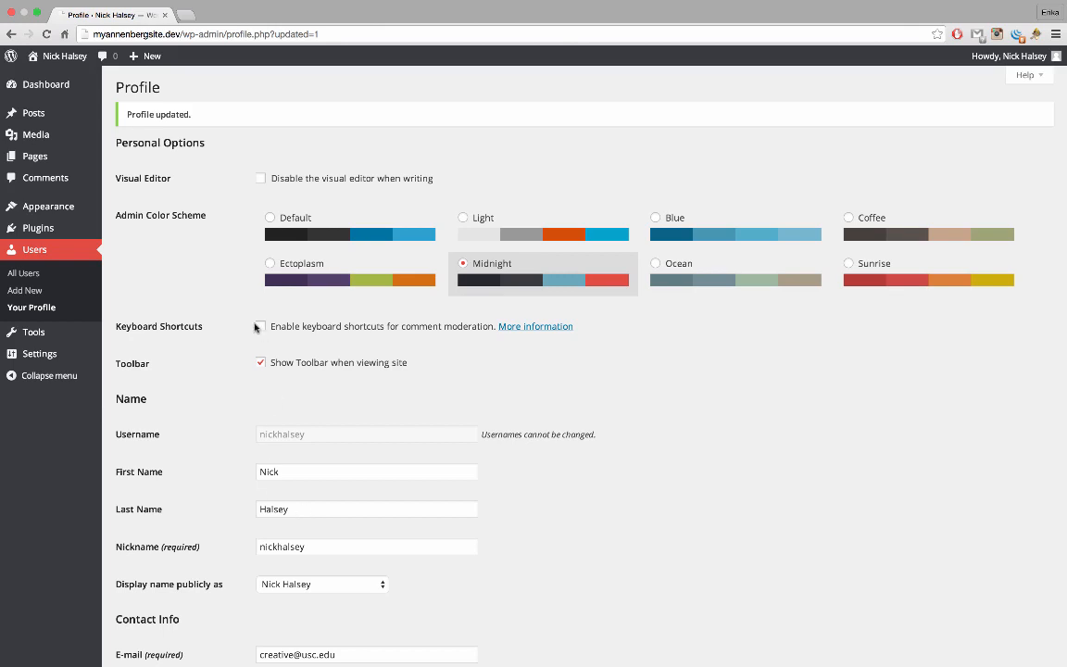
# Move the default Sample Page to the trash
pyautogui.moveTo(39, 149)
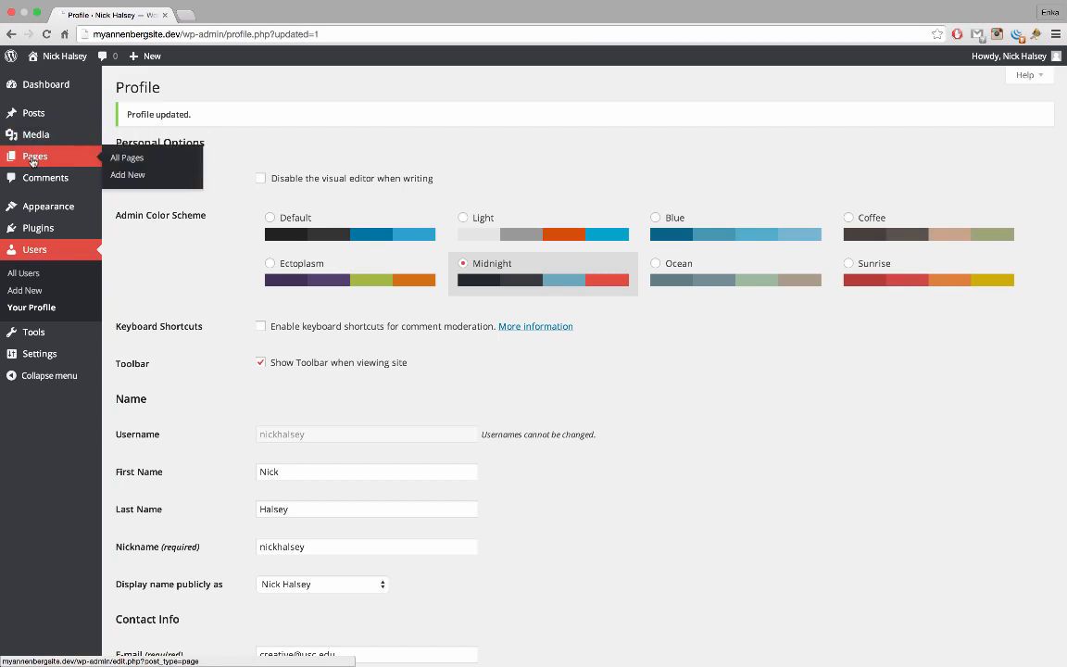
pyautogui.click(127, 157)
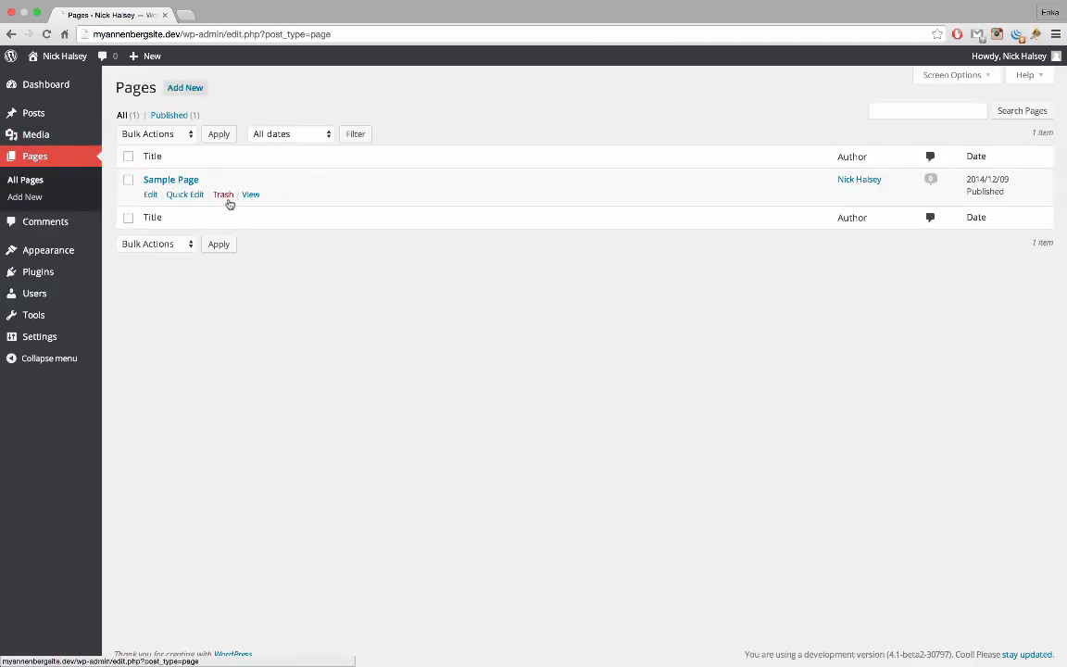
pyautogui.click(223, 195)
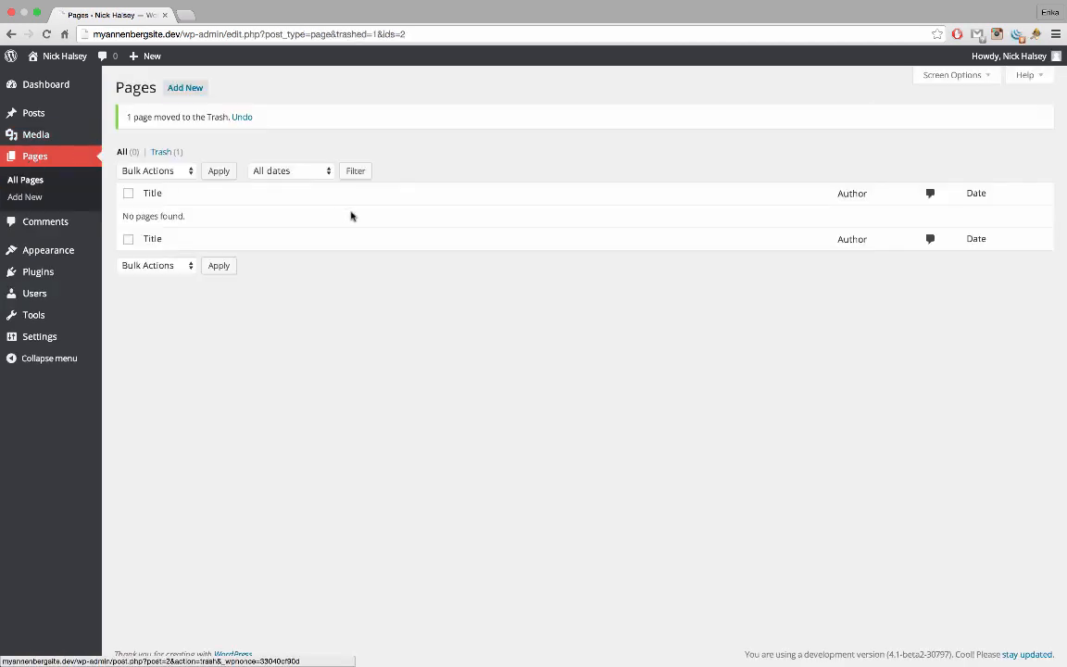
# Create a new page titled 'About Me' with the slug /about/, and exit full-screen browser view
pyautogui.click(192, 90)
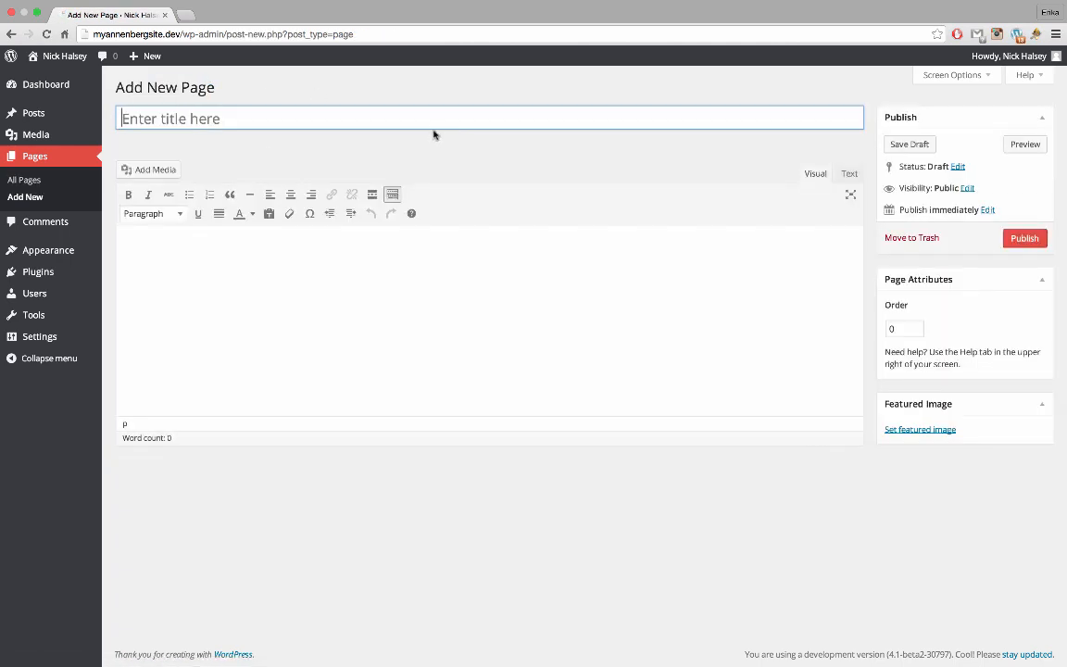
pyautogui.click(433, 124)
pyautogui.write('About Me')
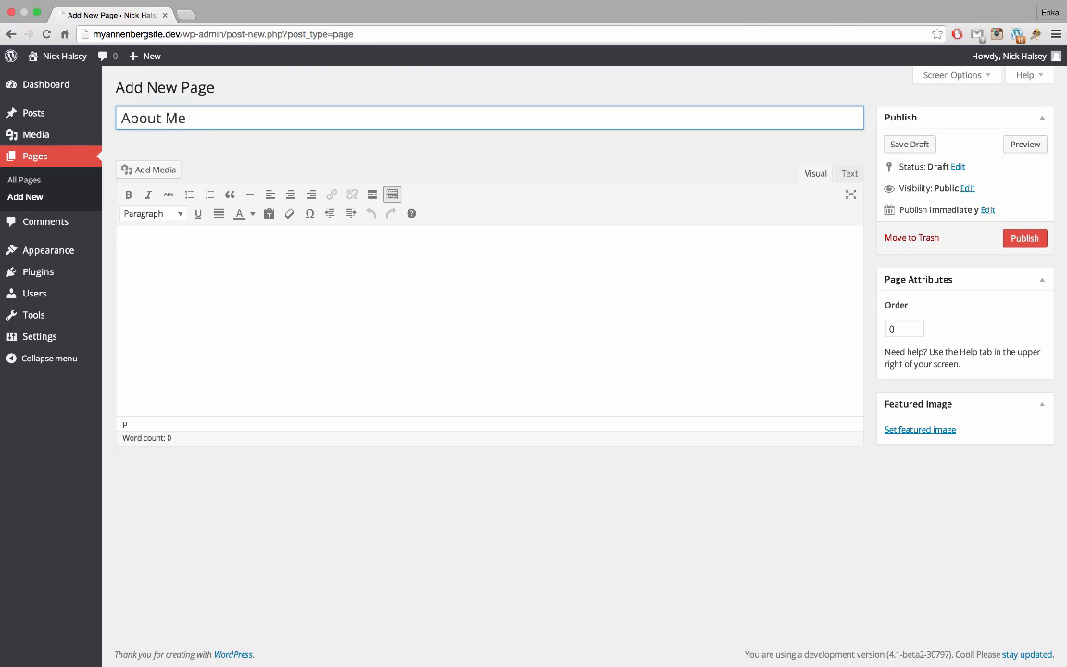
pyautogui.press('Tab')
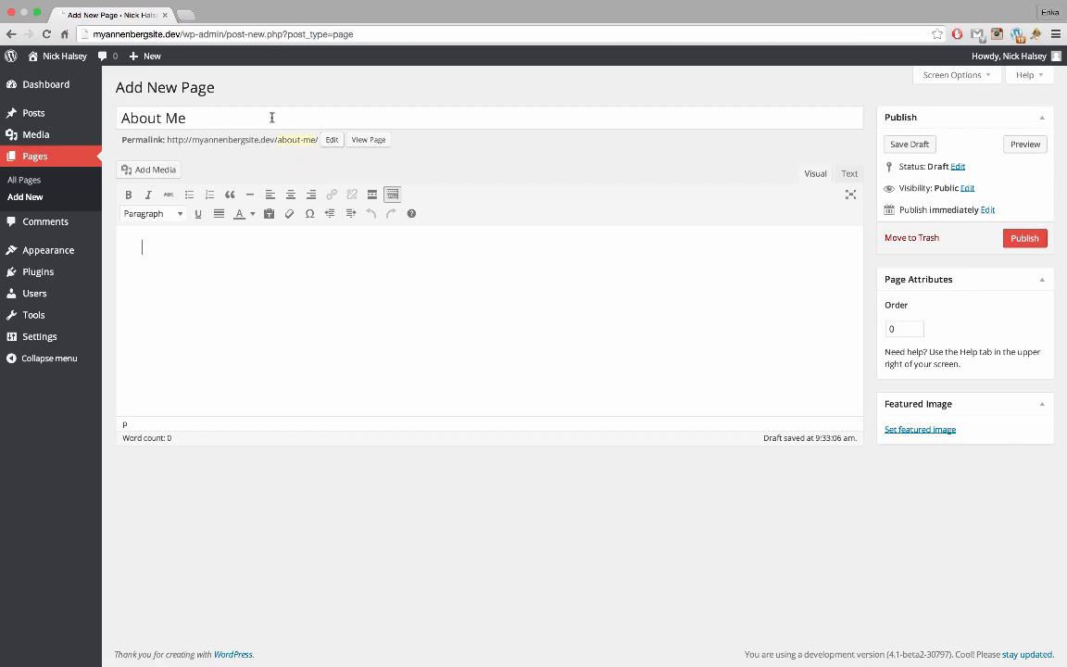
pyautogui.click(331, 140)
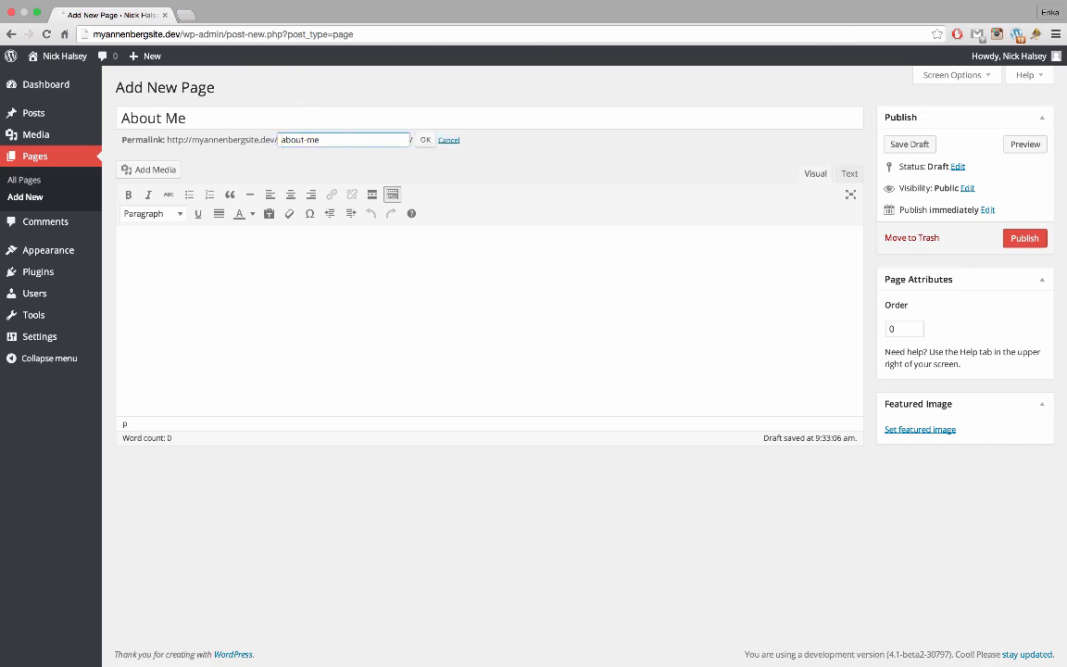
pyautogui.click(426, 141)
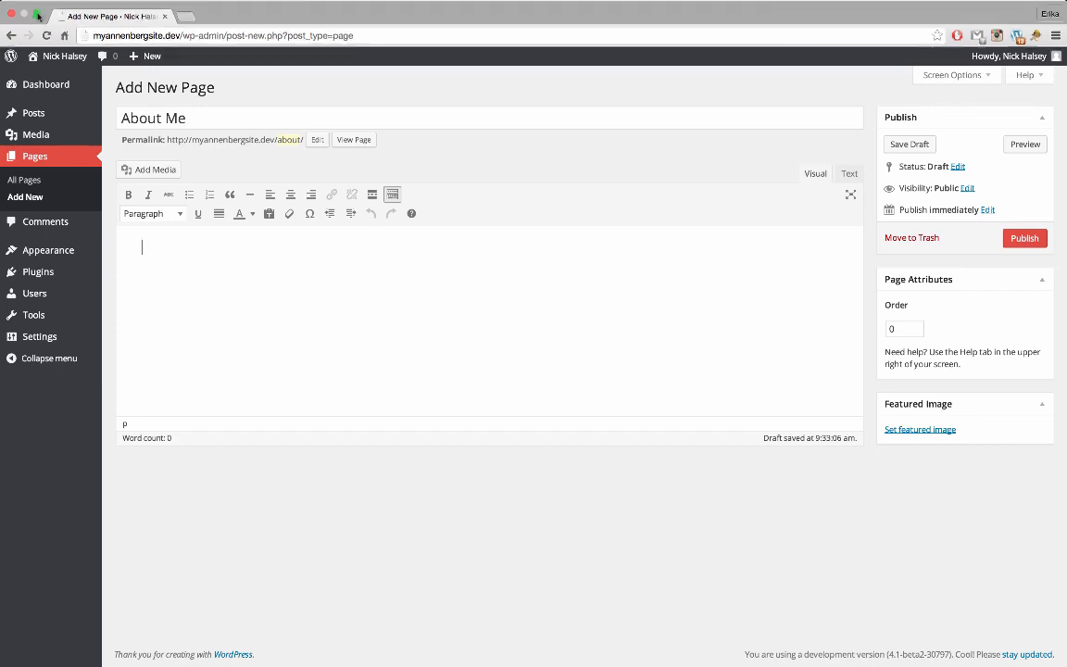
pyautogui.click(38, 27)
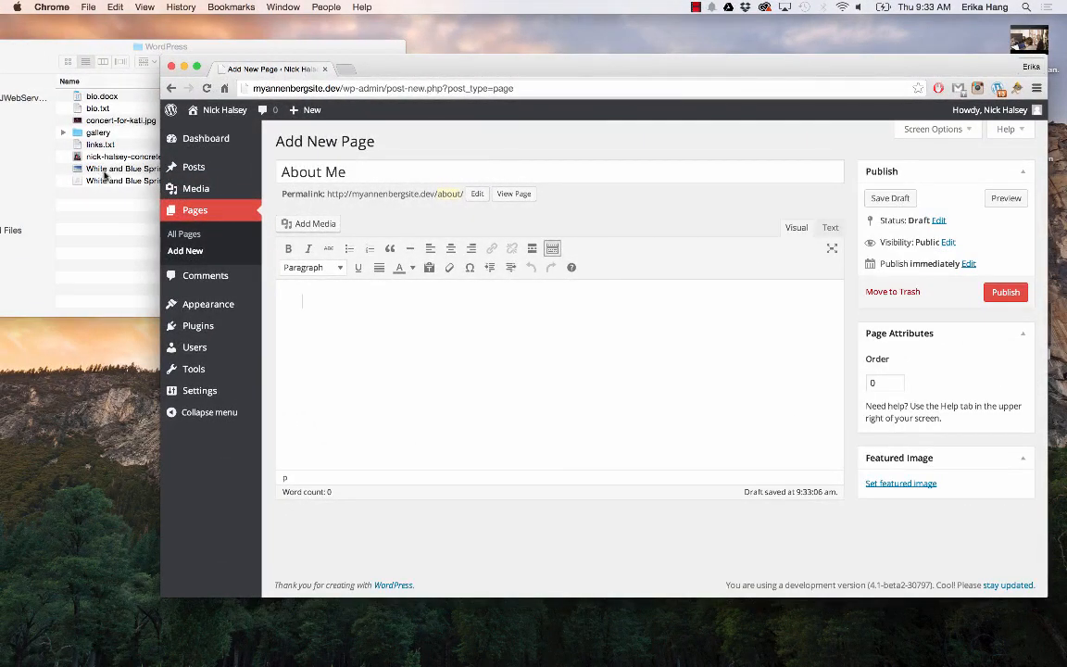
# Copy all the text from bio.docx into the About Me page body and return to full screen
pyautogui.doubleClick(102, 96)
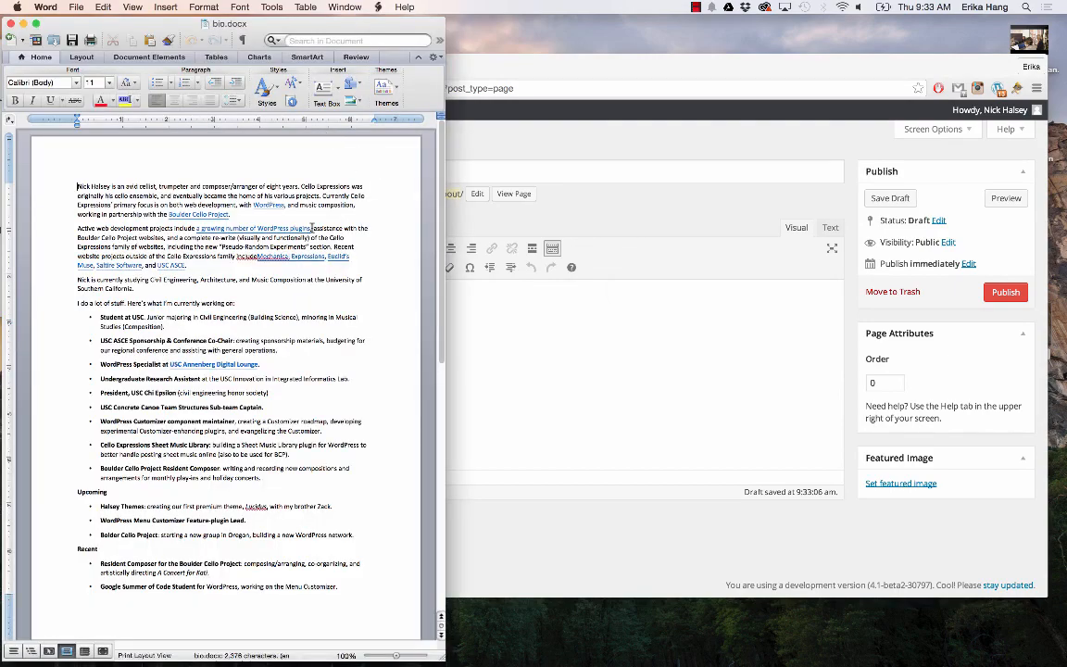
pyautogui.press('super+a')
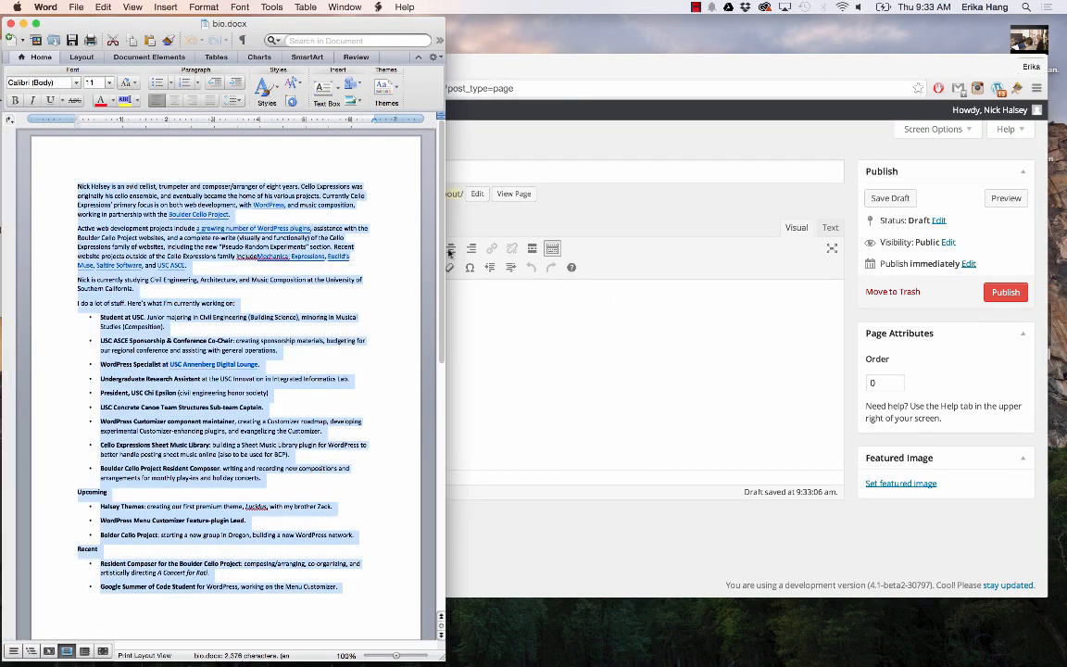
pyautogui.click(795, 418)
pyautogui.press('super+v')
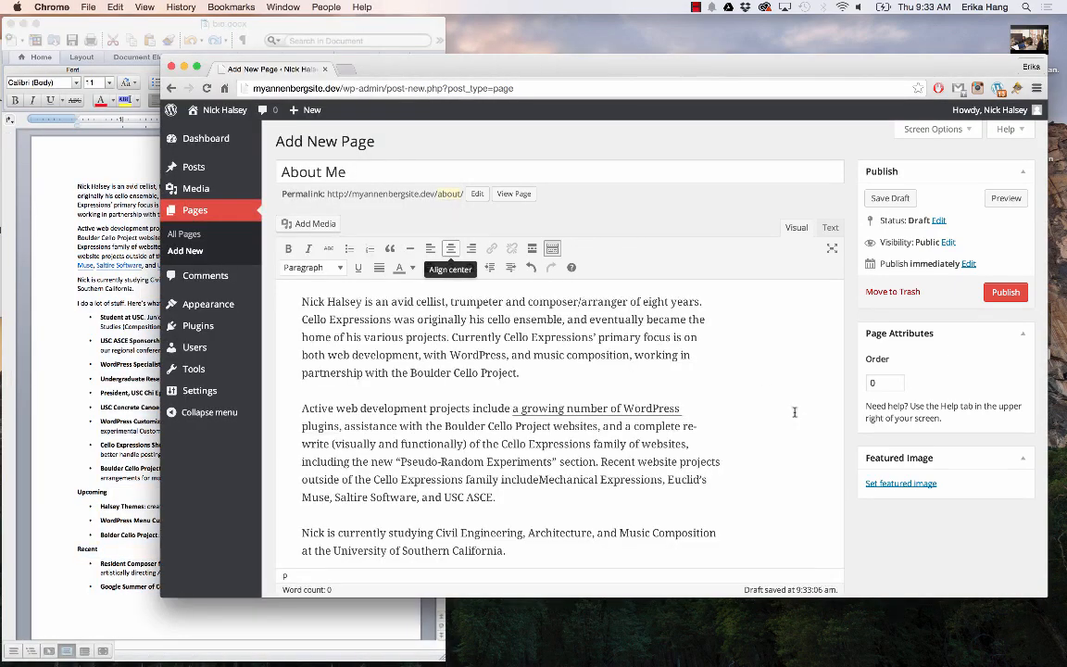
pyautogui.click(194, 67)
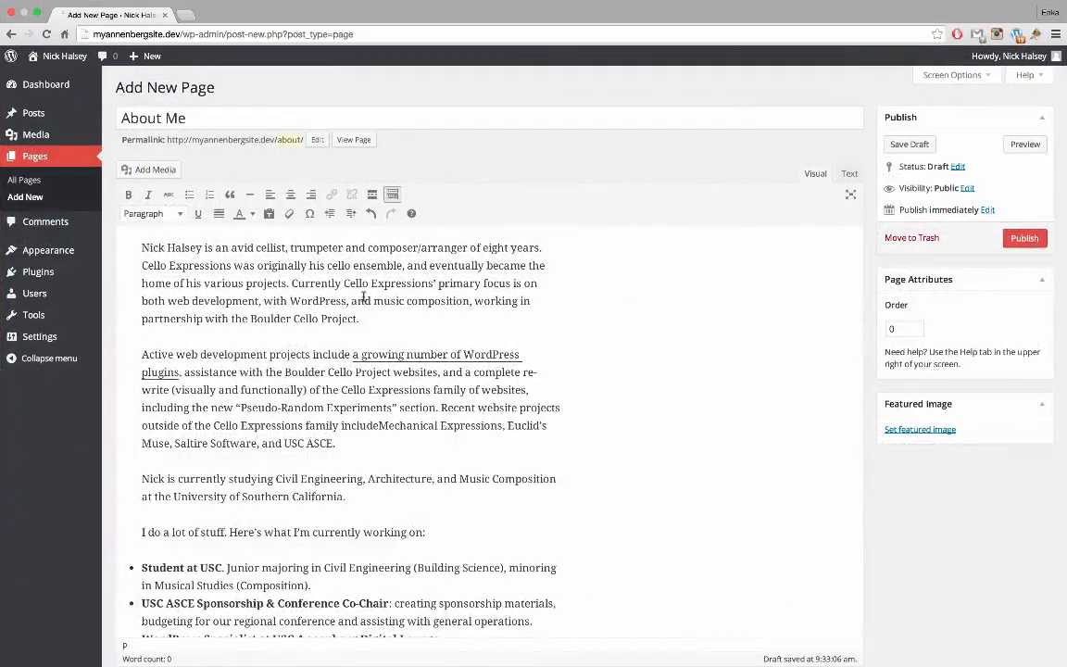
# Make 'University of Southern California' bold in the pasted bio text
pyautogui.scroll(-5, 363, 297)
pyautogui.scroll(-10, 363, 296)
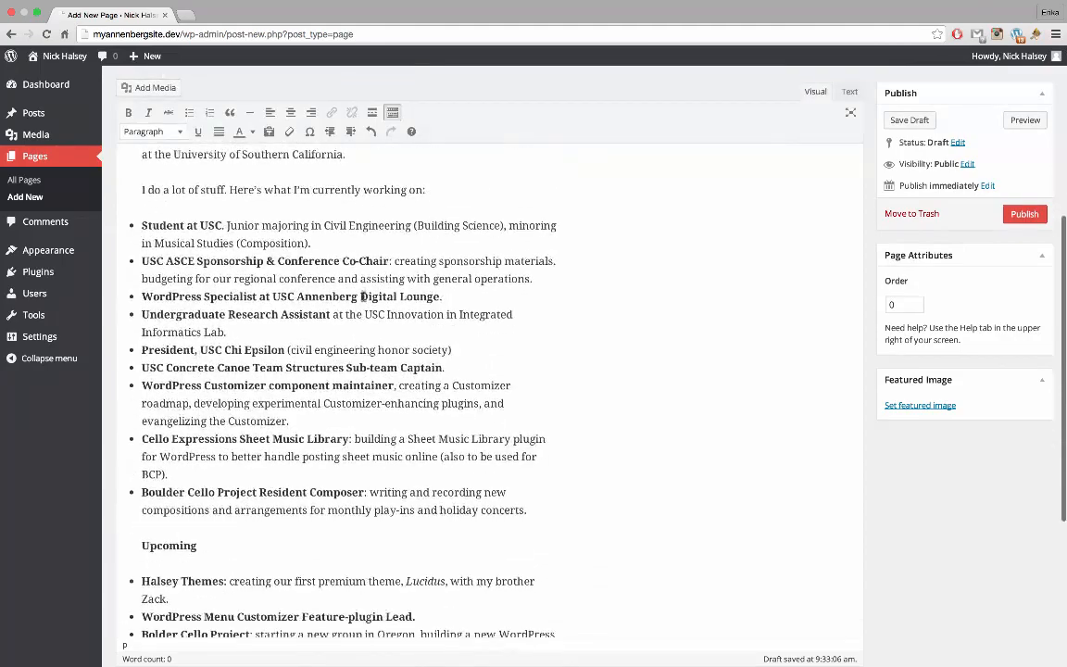
pyautogui.scroll(12, 363, 297)
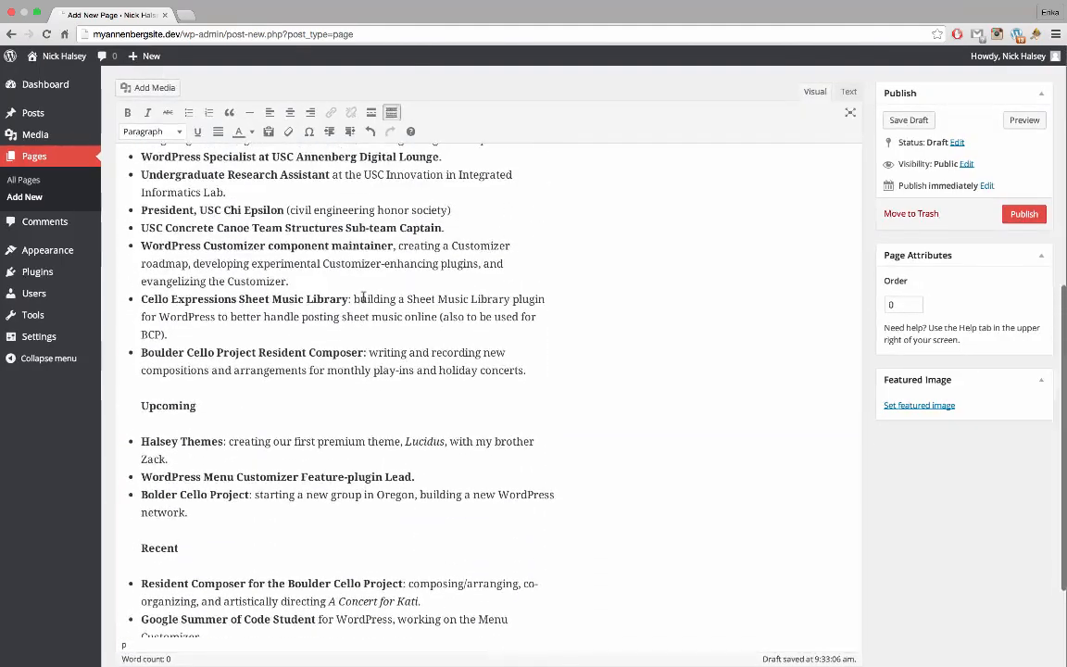
pyautogui.scroll(3, 363, 296)
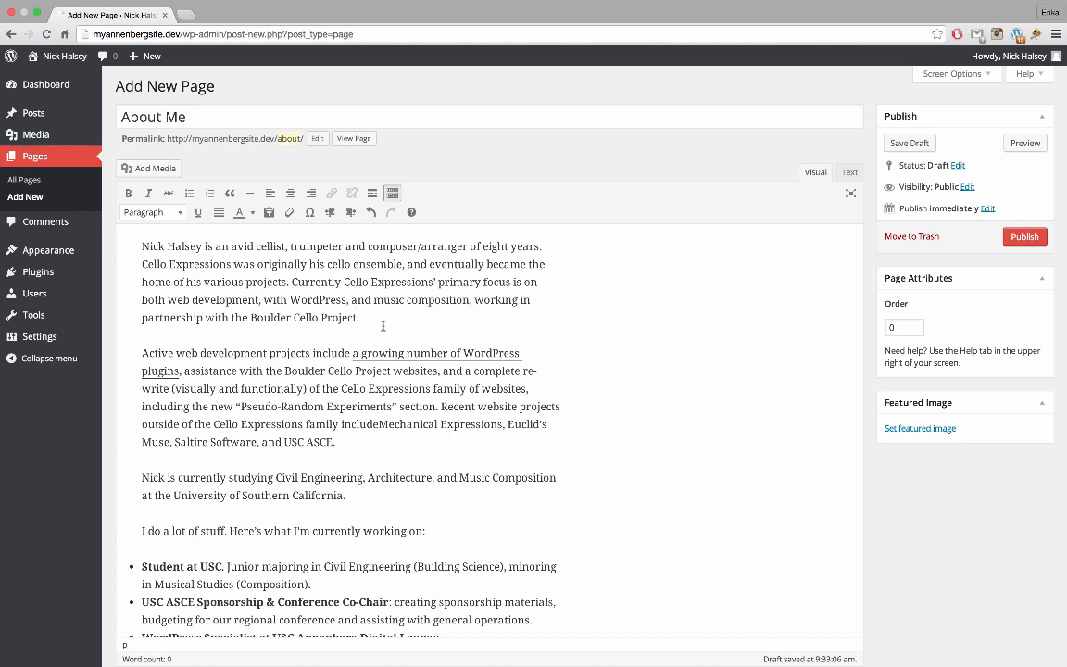
pyautogui.scroll(-3, 344, 389)
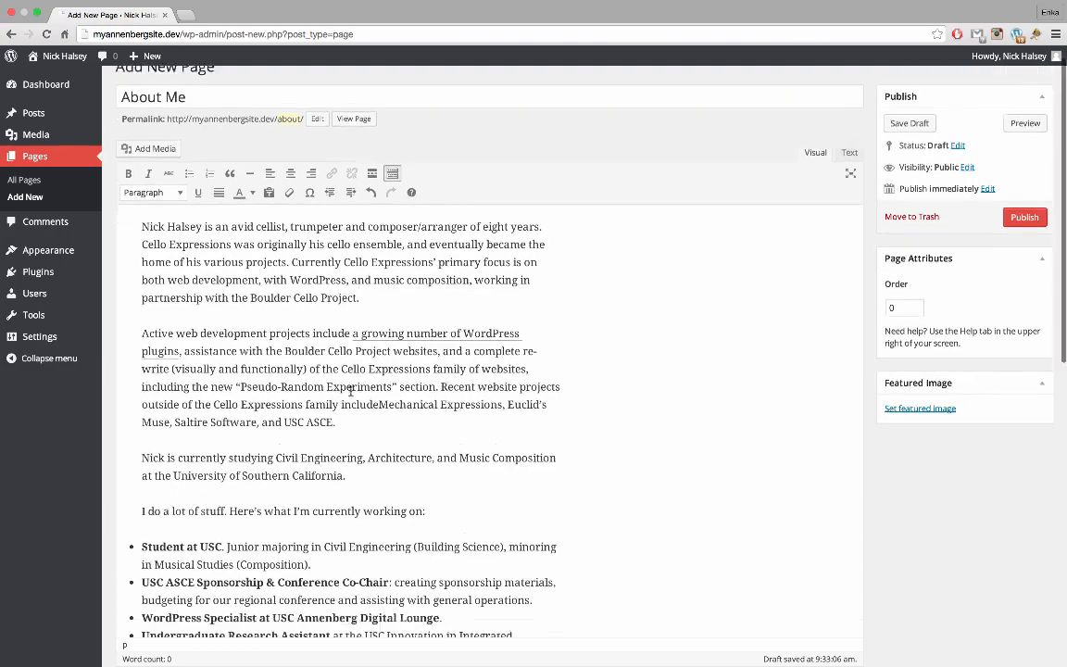
pyautogui.scroll(3, 306, 454)
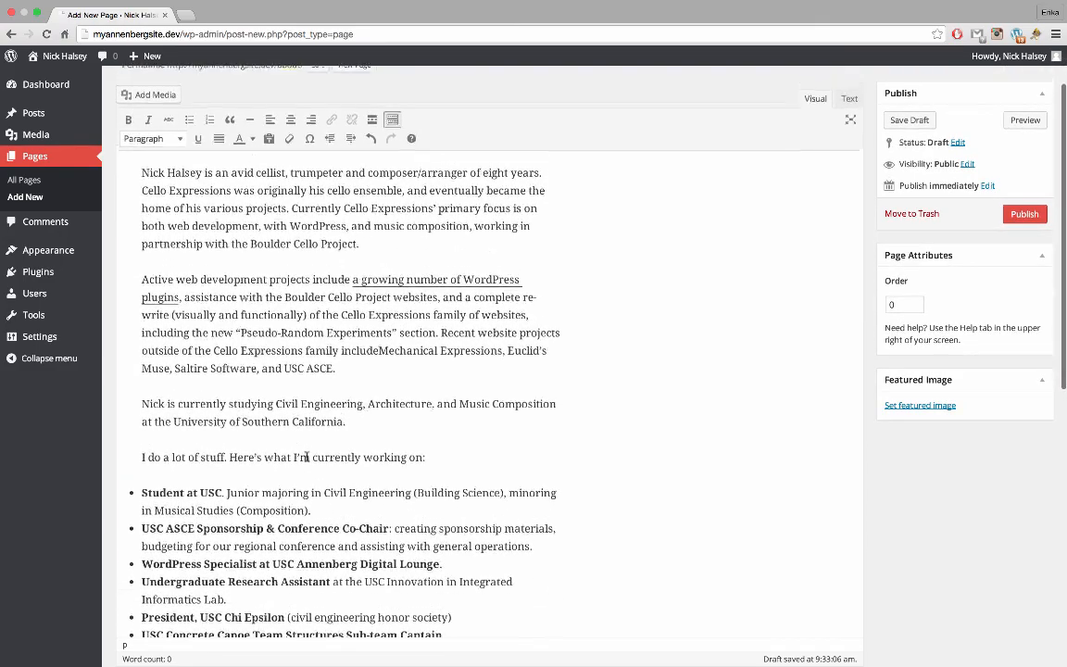
pyautogui.moveTo(182, 461); pyautogui.dragTo(344, 465)
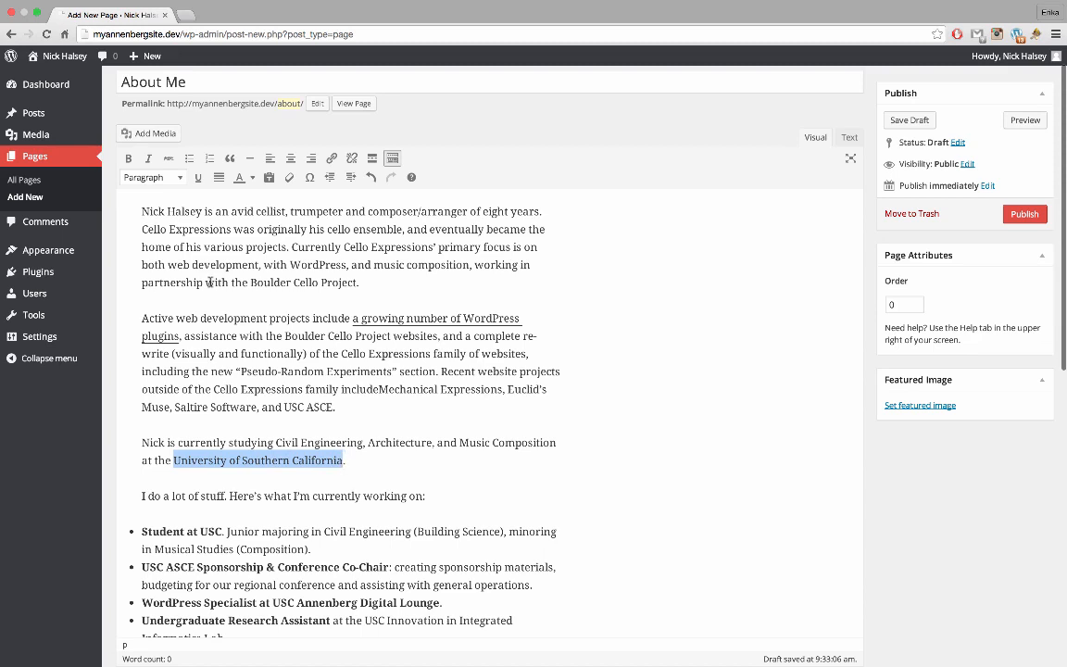
pyautogui.click(129, 159)
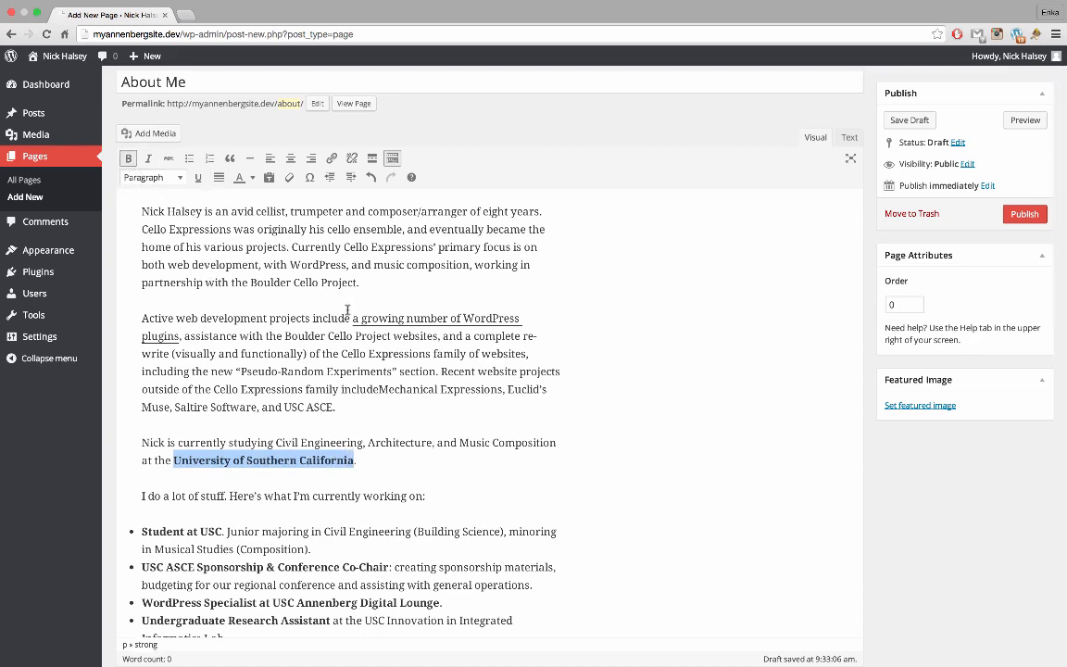
pyautogui.click(141, 317)
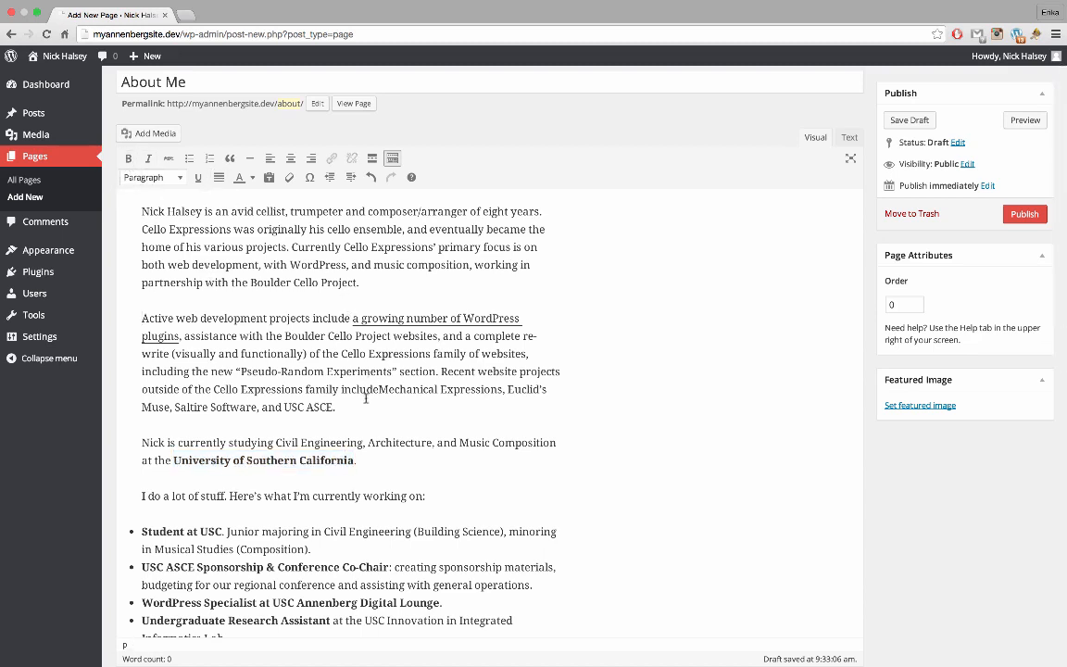
pyautogui.moveTo(287, 337); pyautogui.dragTo(392, 338)
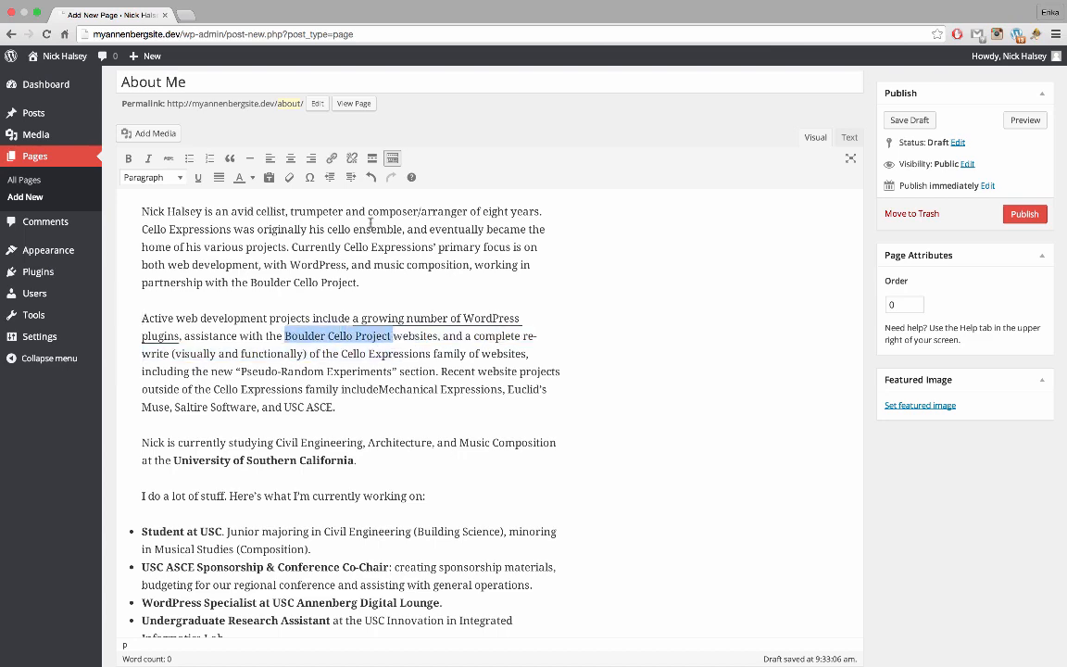
pyautogui.click(331, 158)
pyautogui.press('Right')
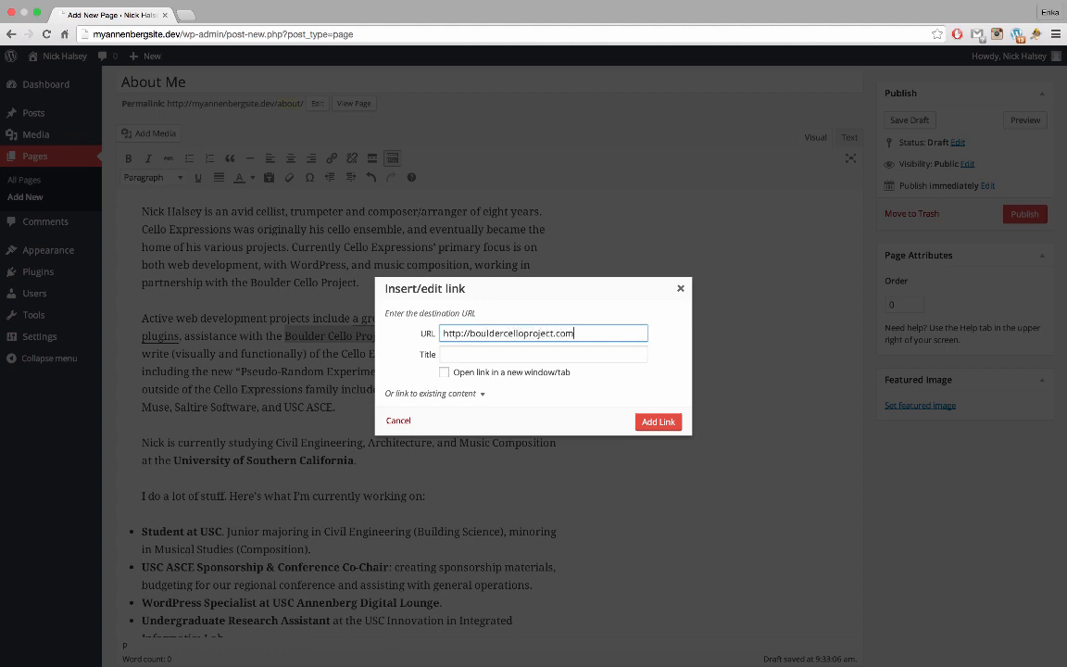
pyautogui.click(544, 373)
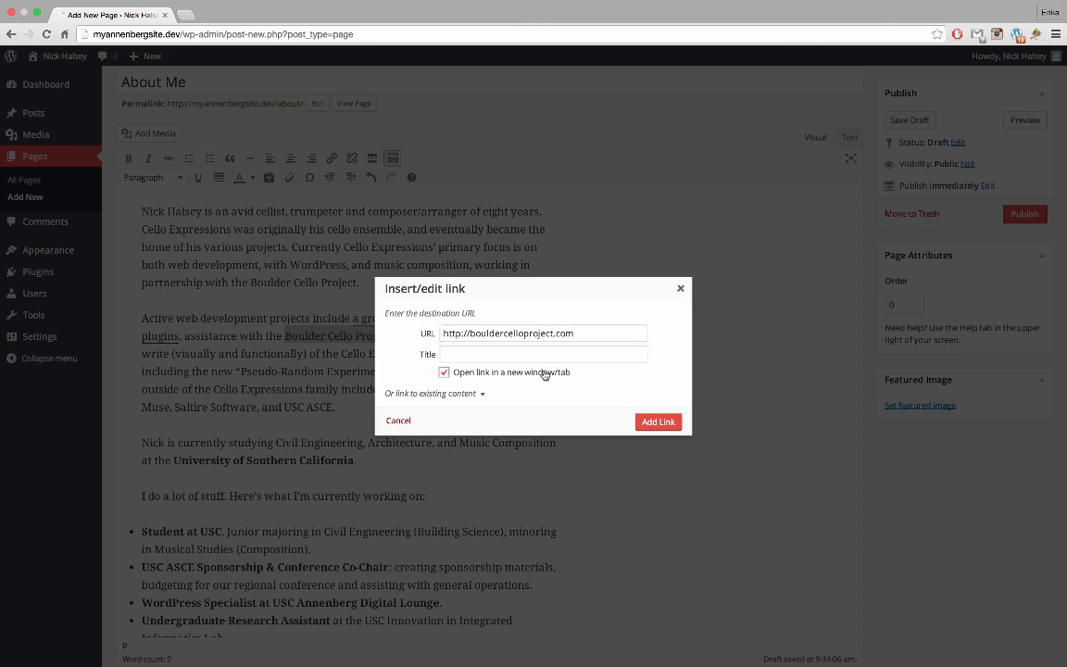
pyautogui.click(658, 429)
pyautogui.click(478, 374)
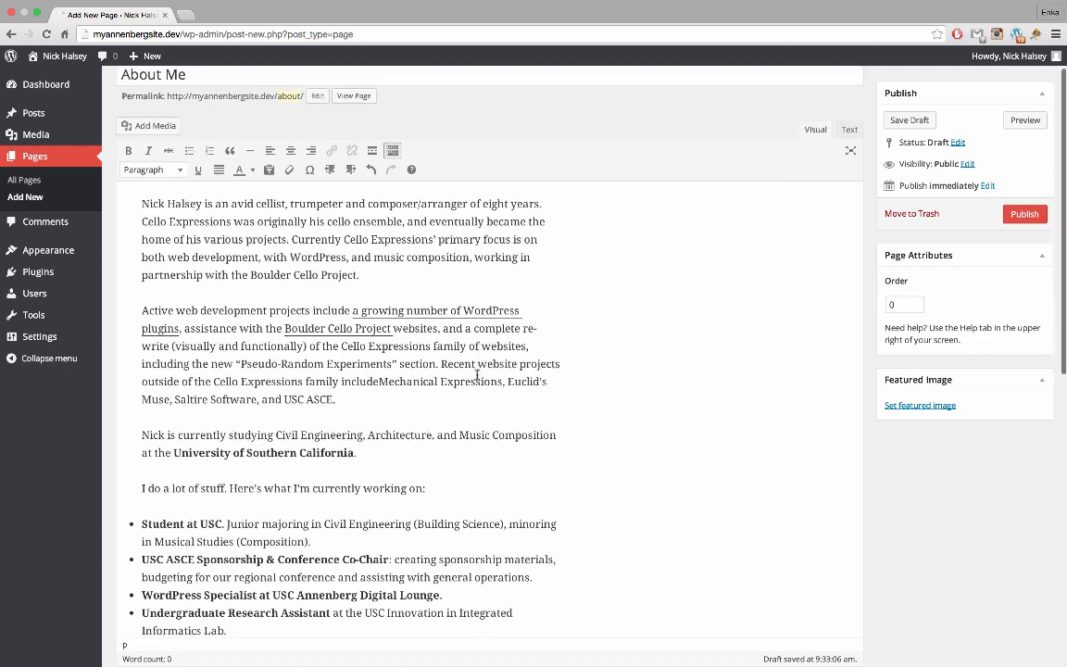
# Start a new 'Current' line after the University of Southern California paragraph
pyautogui.scroll(-2, 476, 365)
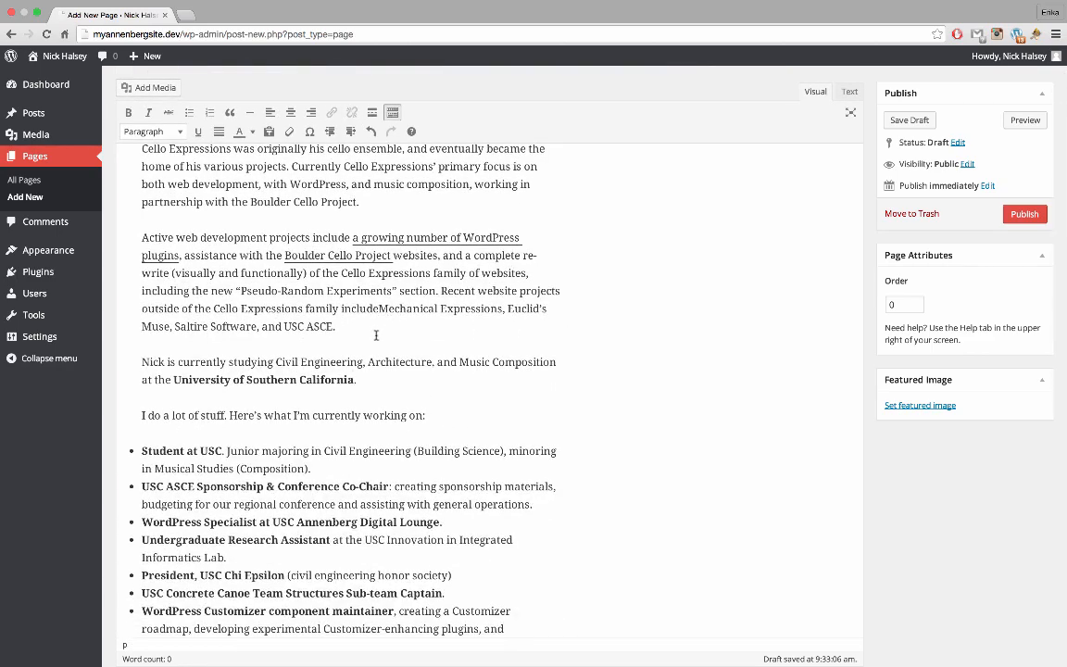
pyautogui.scroll(-2, 374, 333)
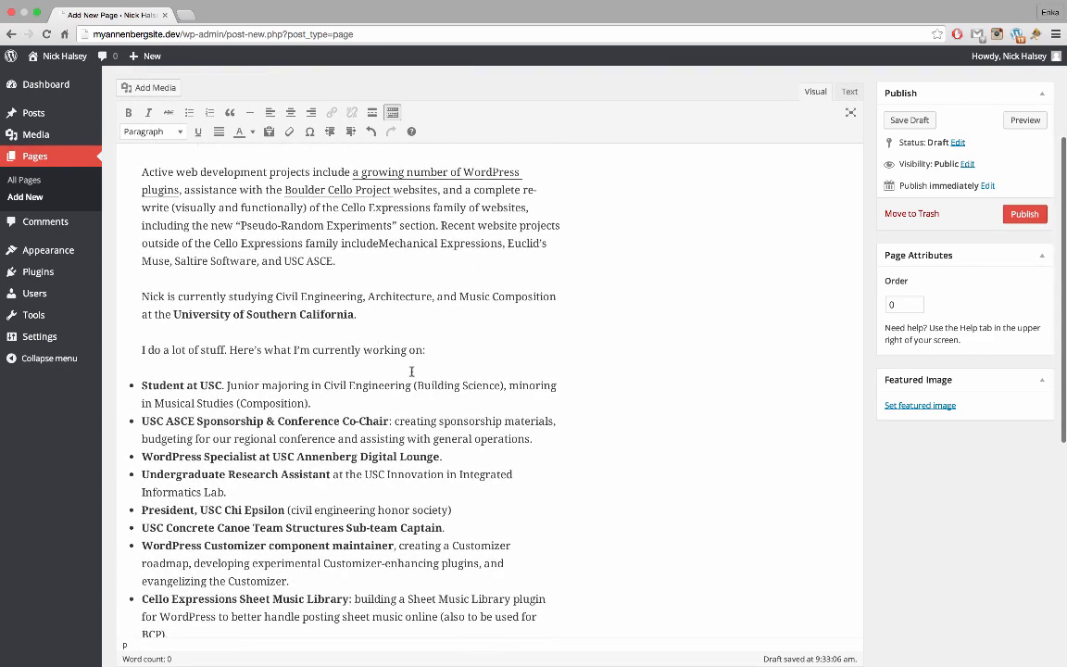
pyautogui.scroll(2, 452, 353)
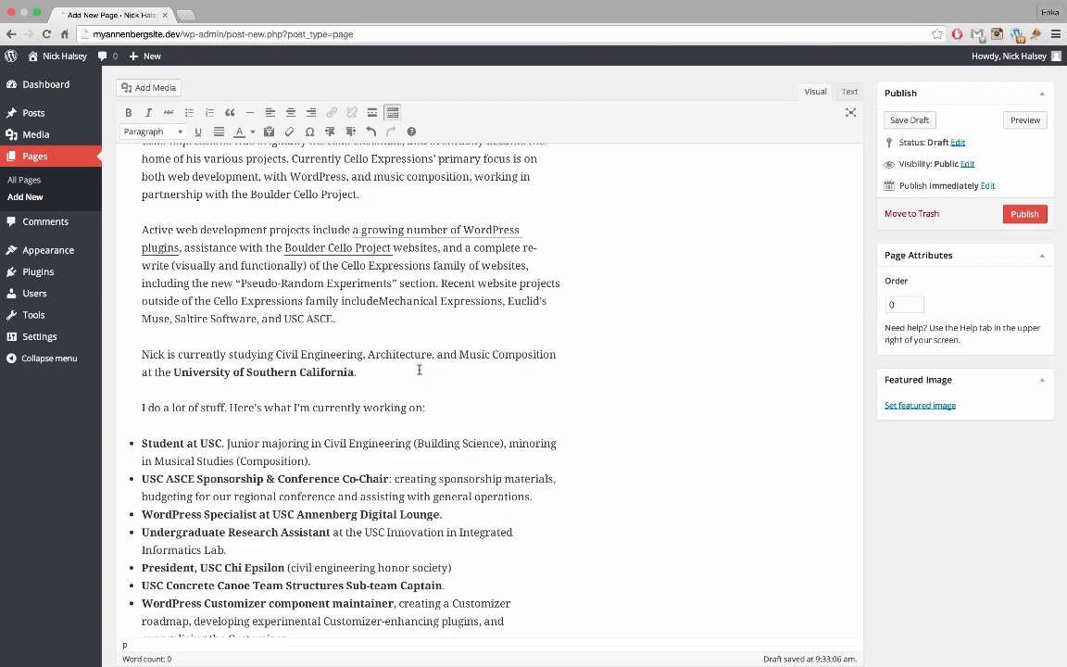
pyautogui.click(418, 370)
pyautogui.press('Return')
pyautogui.scroll(5, 439, 426)
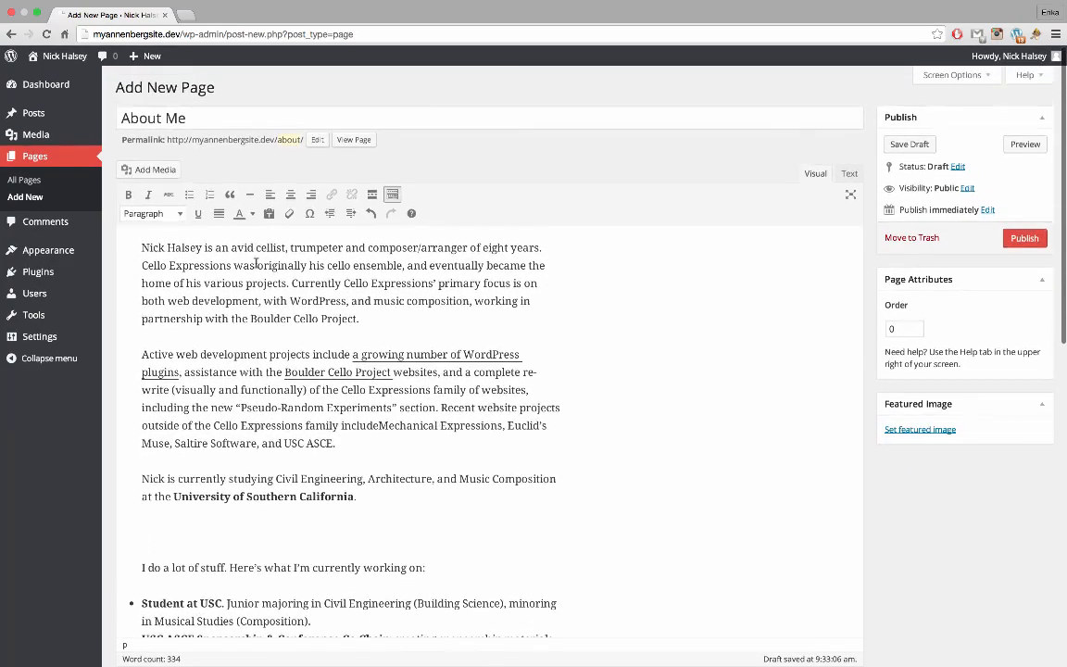
pyautogui.scroll(-10, 390, 353)
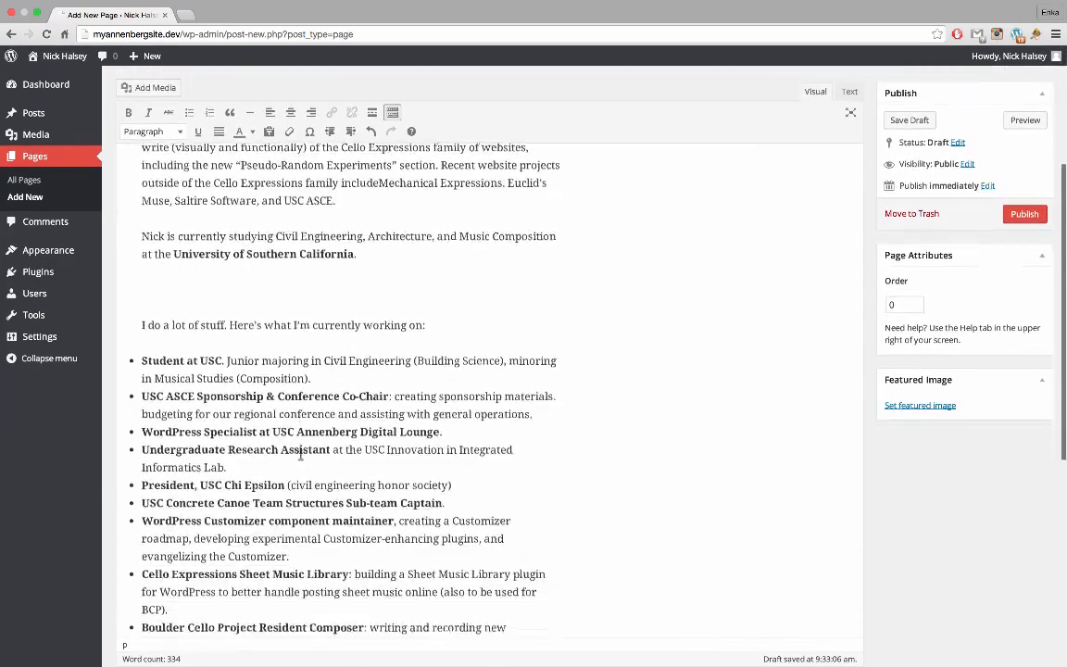
pyautogui.scroll(8, 300, 454)
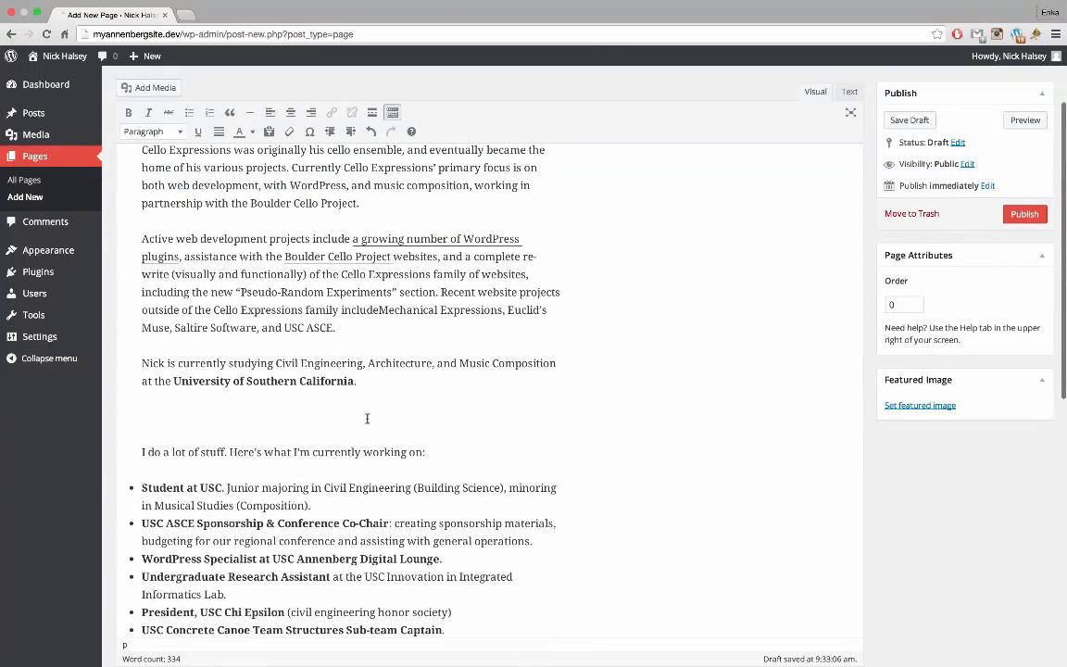
pyautogui.write('Curre')
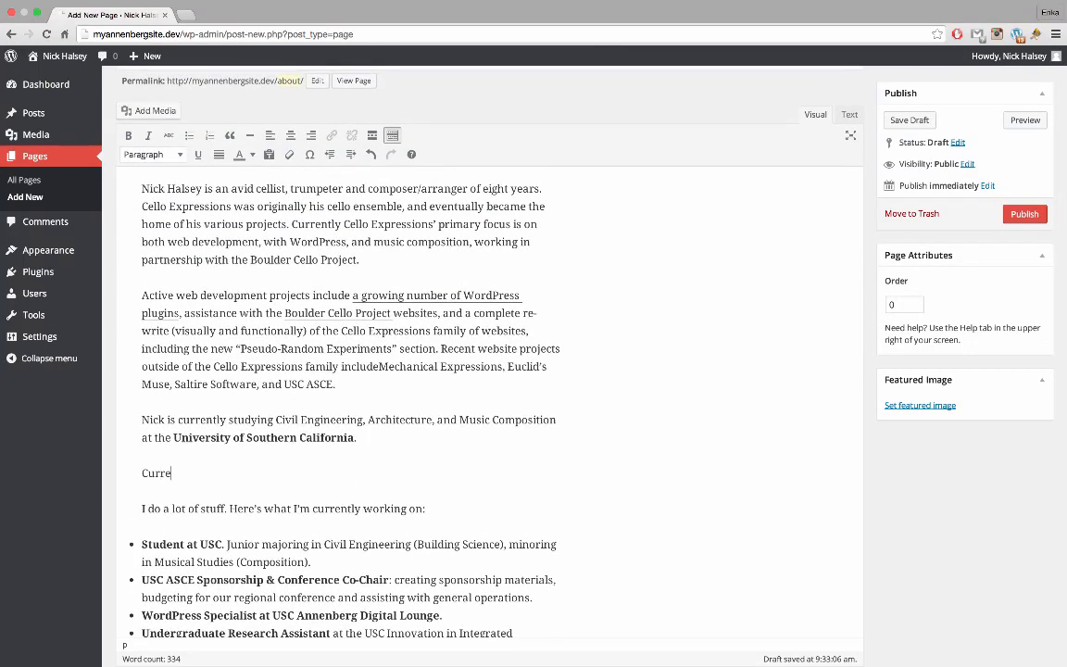
pyautogui.write('nt Projects')
# Format the Current Projects line as Heading 2
pyautogui.click(392, 135)
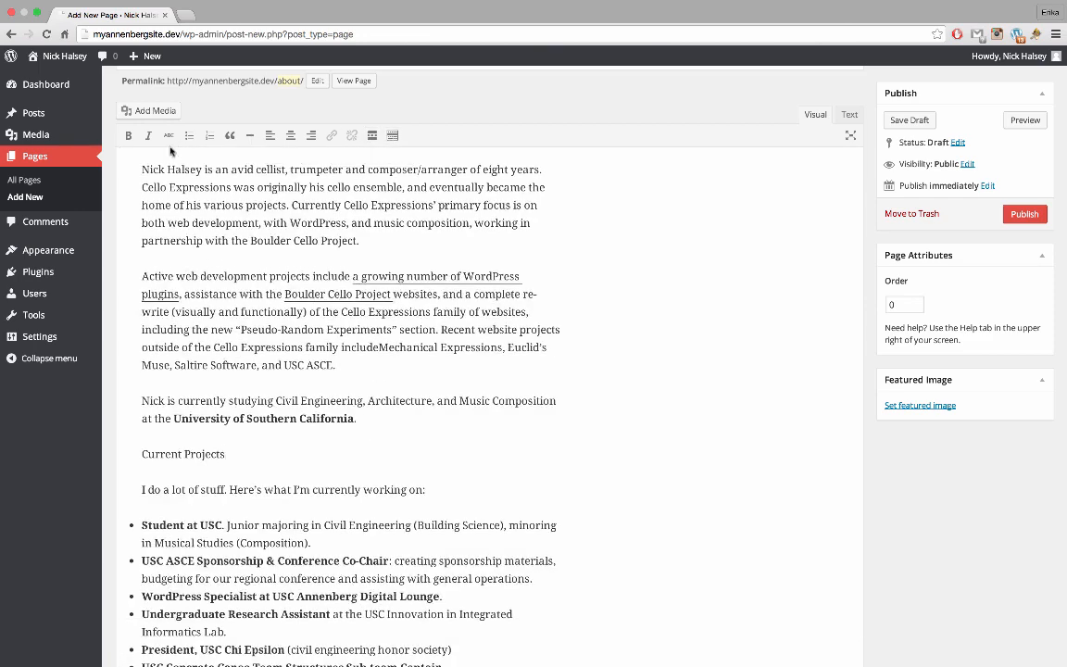
pyautogui.click(393, 135)
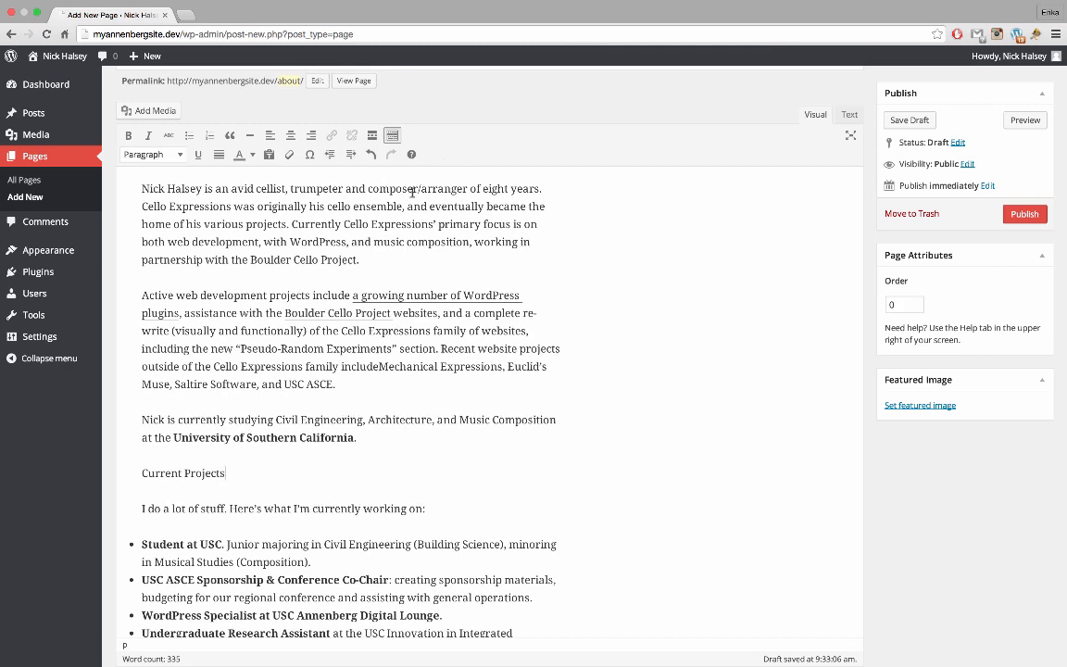
pyautogui.click(171, 160)
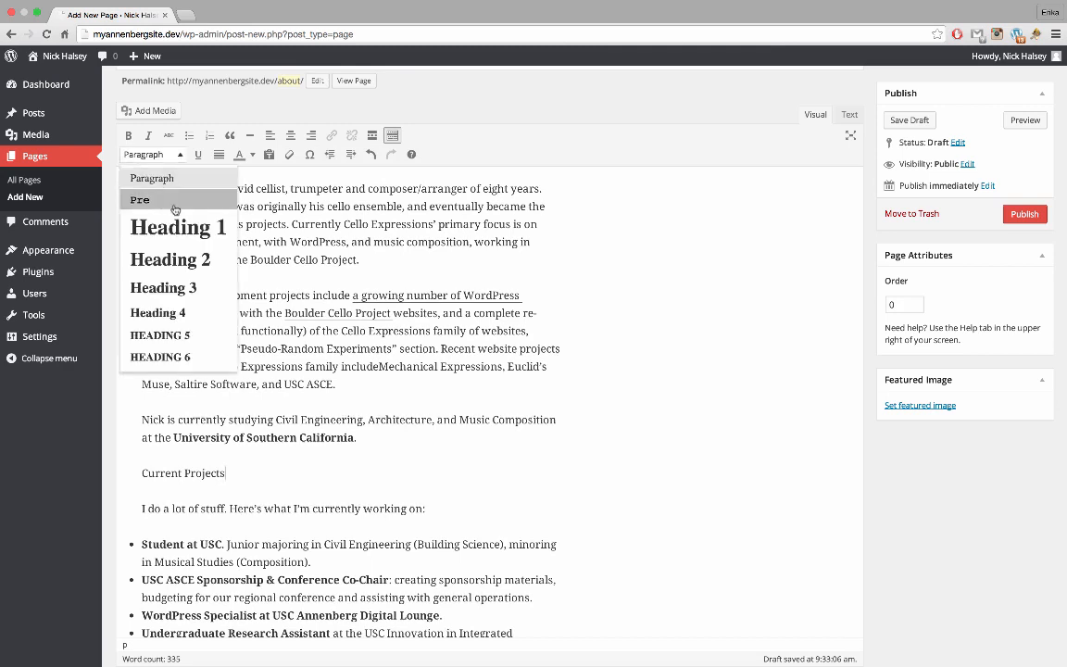
pyautogui.click(196, 270)
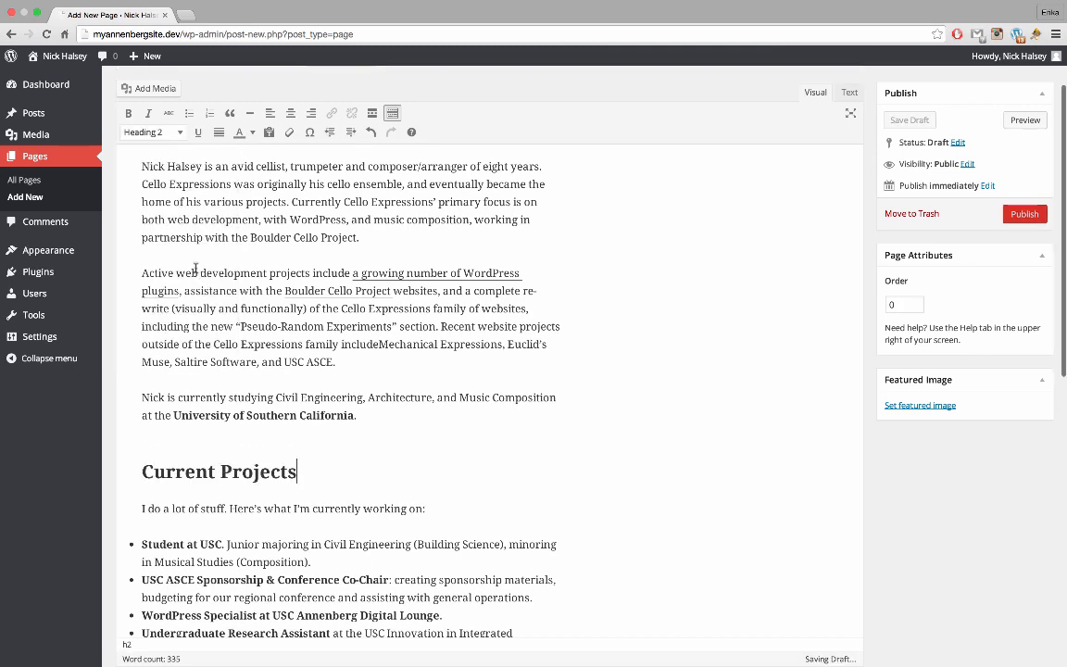
pyautogui.click(329, 473)
# Format the Upcoming and Recent lines as Heading 3
pyautogui.scroll(1, 348, 457)
pyautogui.scroll(1, 348, 460)
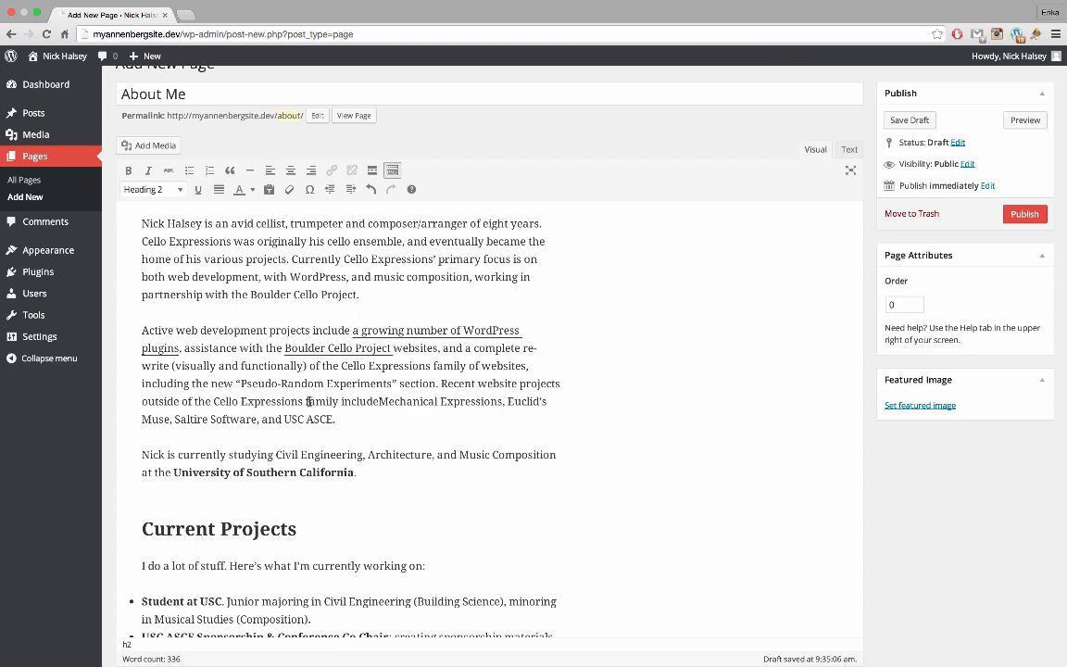
pyautogui.scroll(-3, 297, 398)
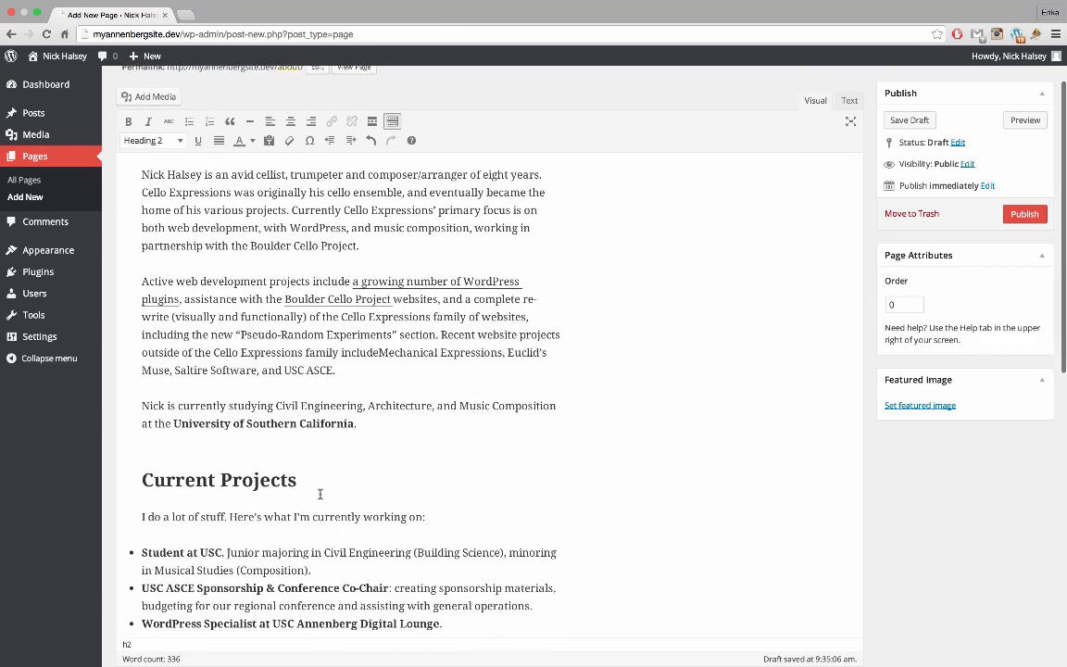
pyautogui.scroll(-10, 309, 400)
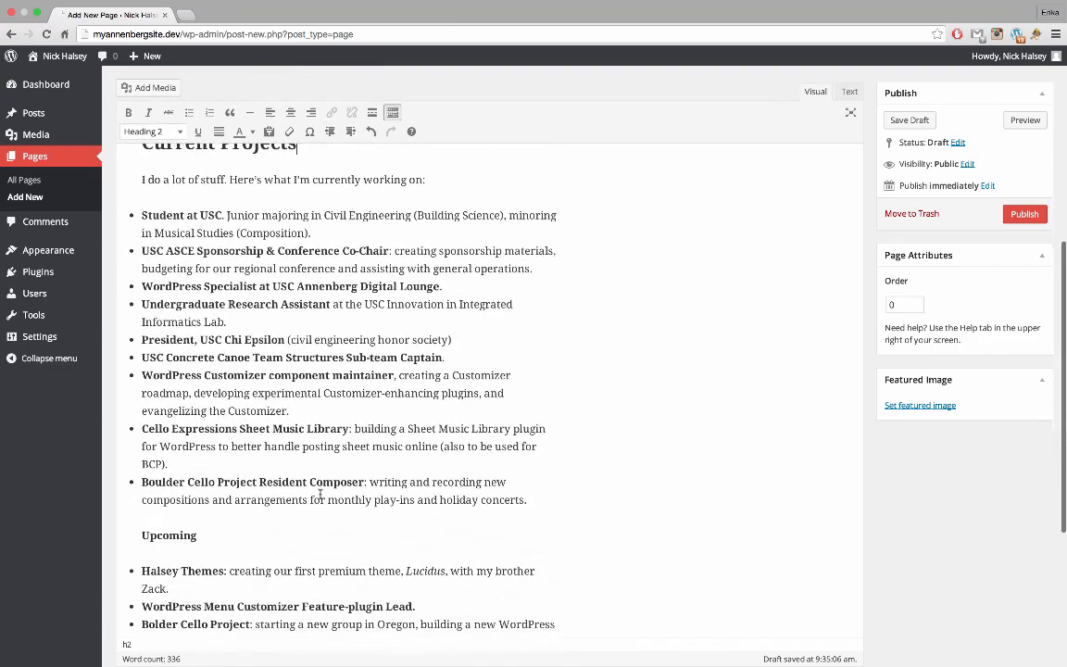
pyautogui.click(208, 535)
pyautogui.click(171, 137)
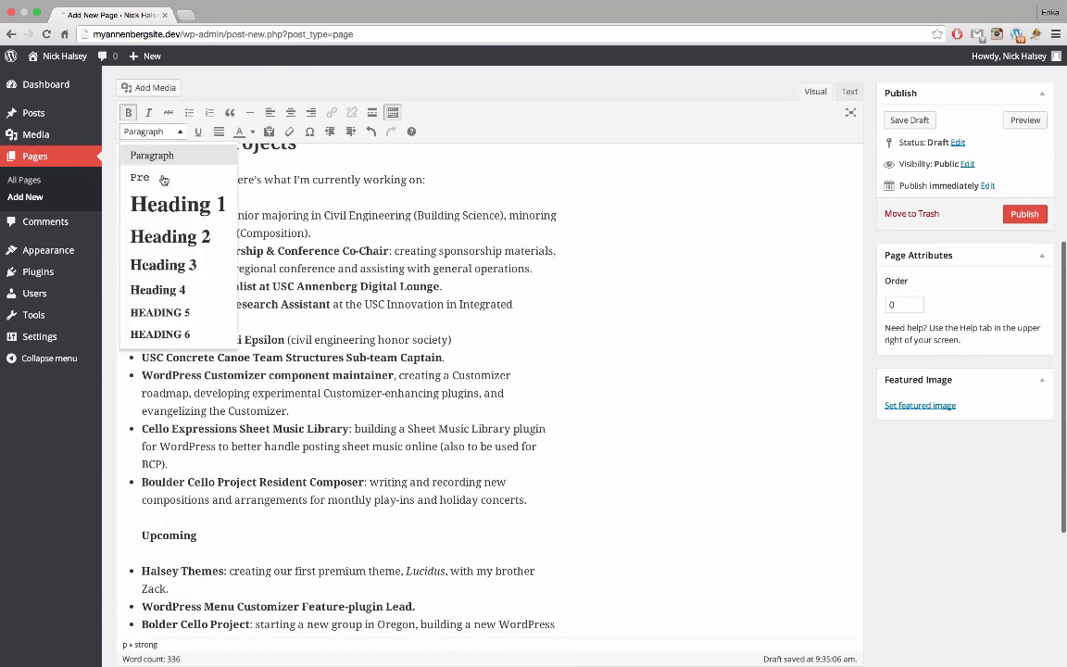
pyautogui.click(180, 262)
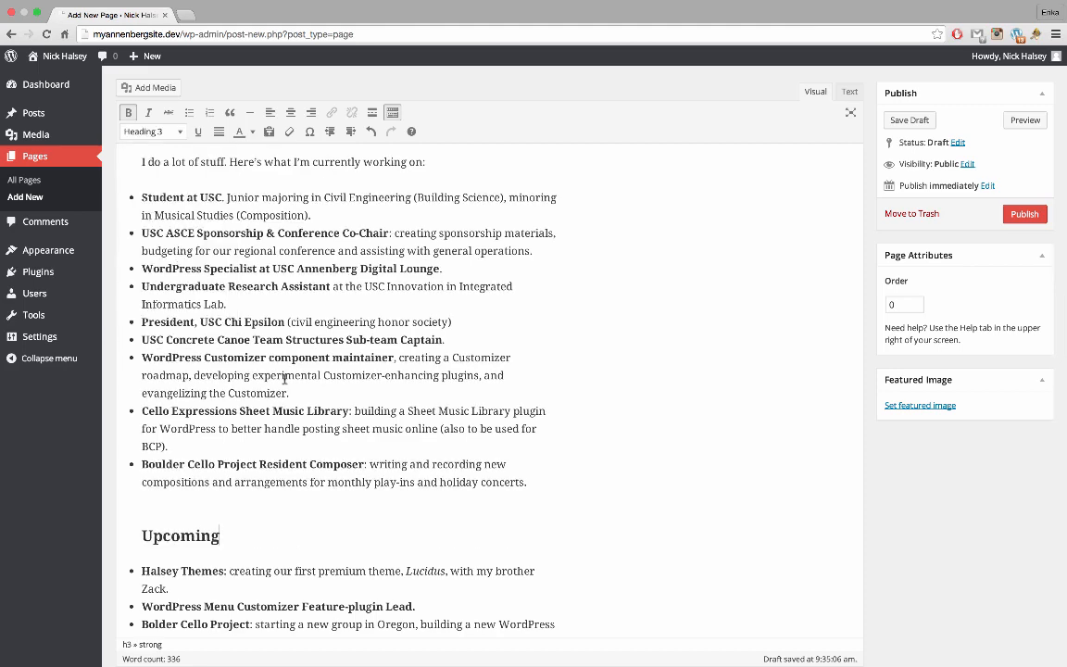
pyautogui.scroll(-5, 285, 377)
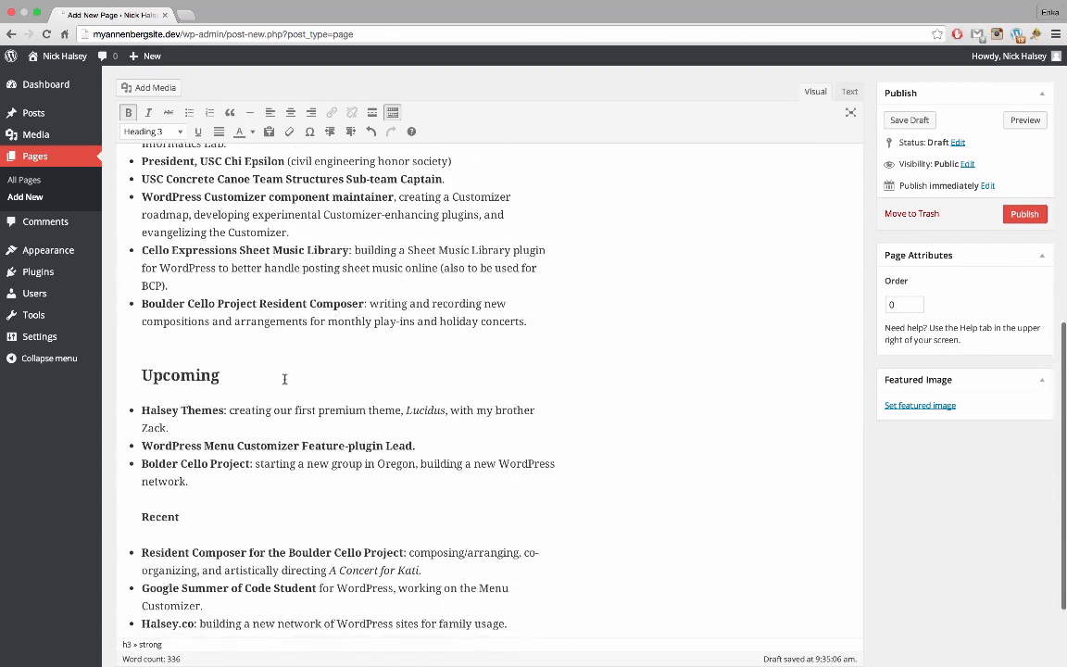
pyautogui.click(192, 491)
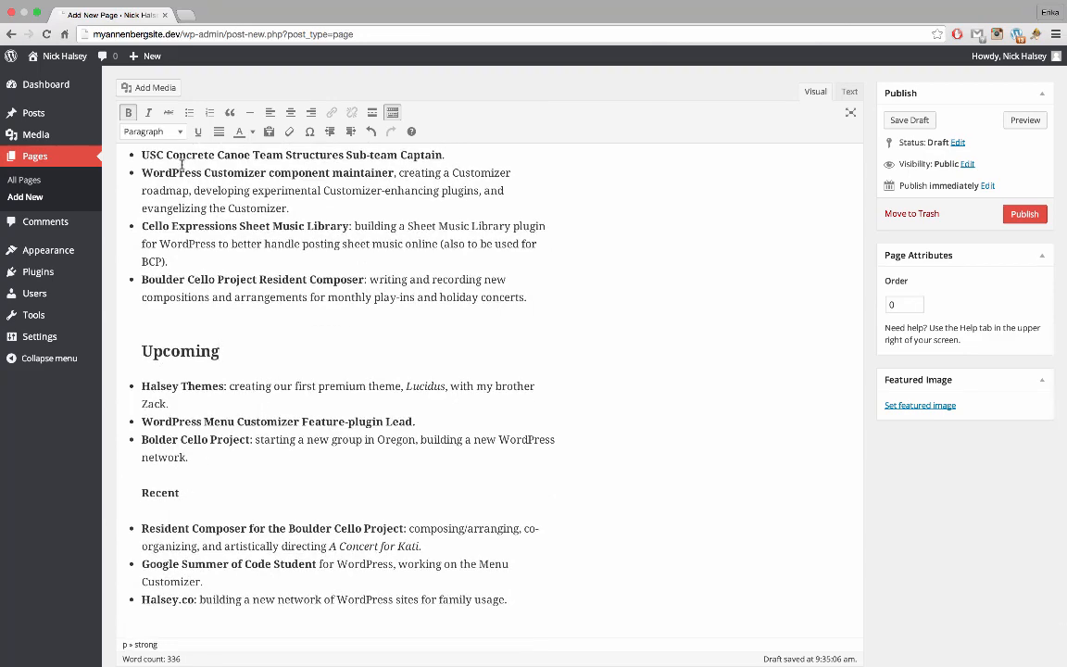
pyautogui.click(177, 133)
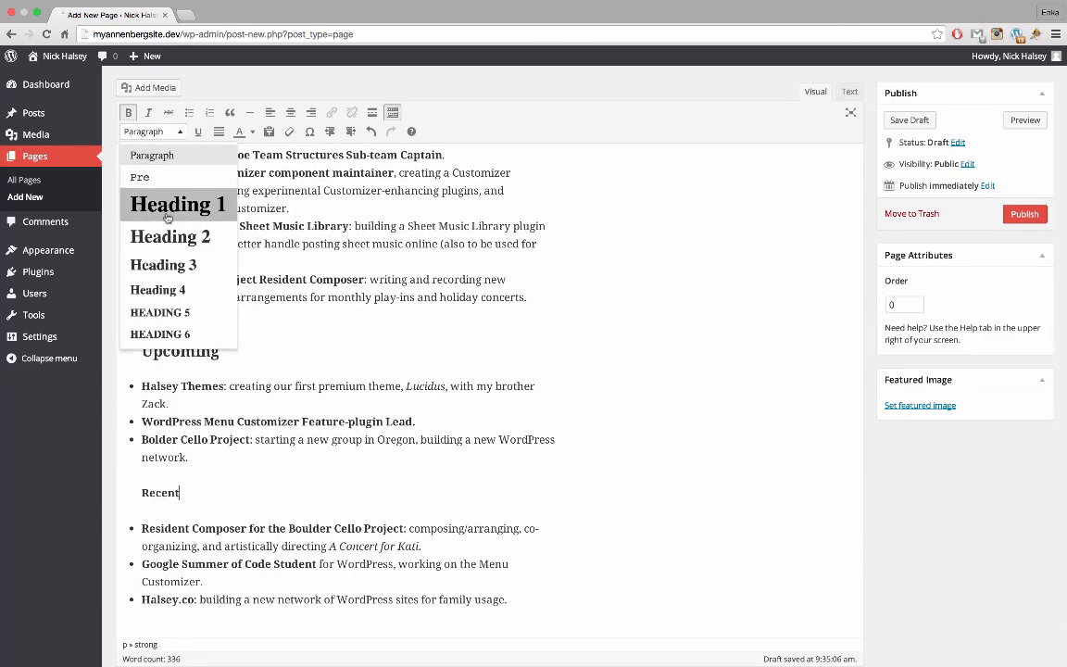
pyautogui.click(167, 266)
# Place the caret in the paragraph about studying at the University of Southern California
pyautogui.scroll(8, 310, 298)
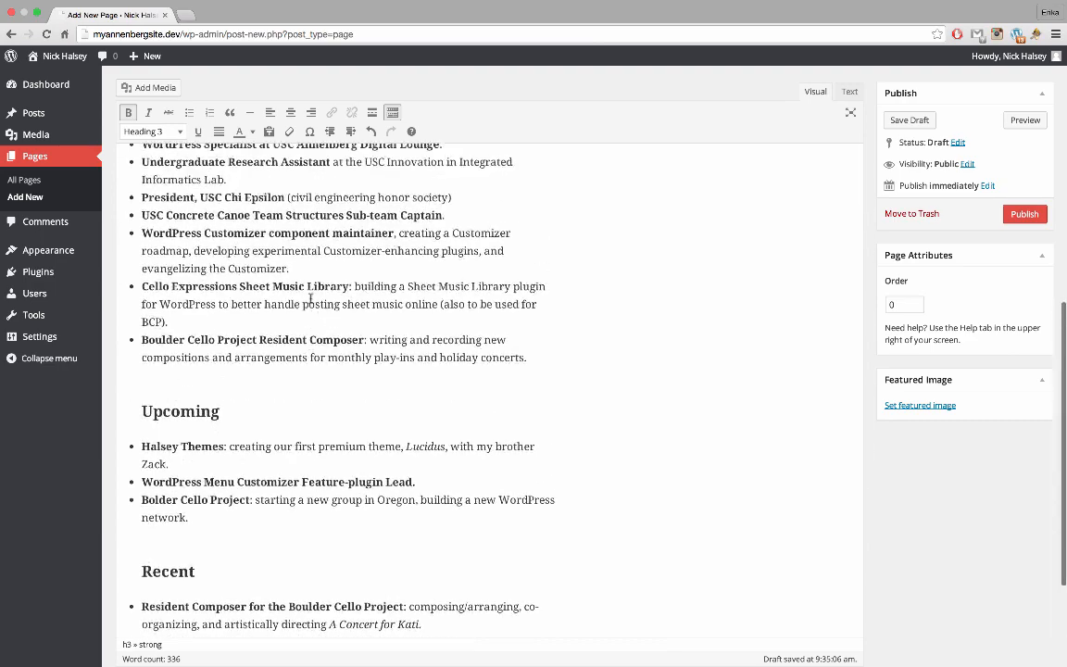
pyautogui.scroll(2, 310, 298)
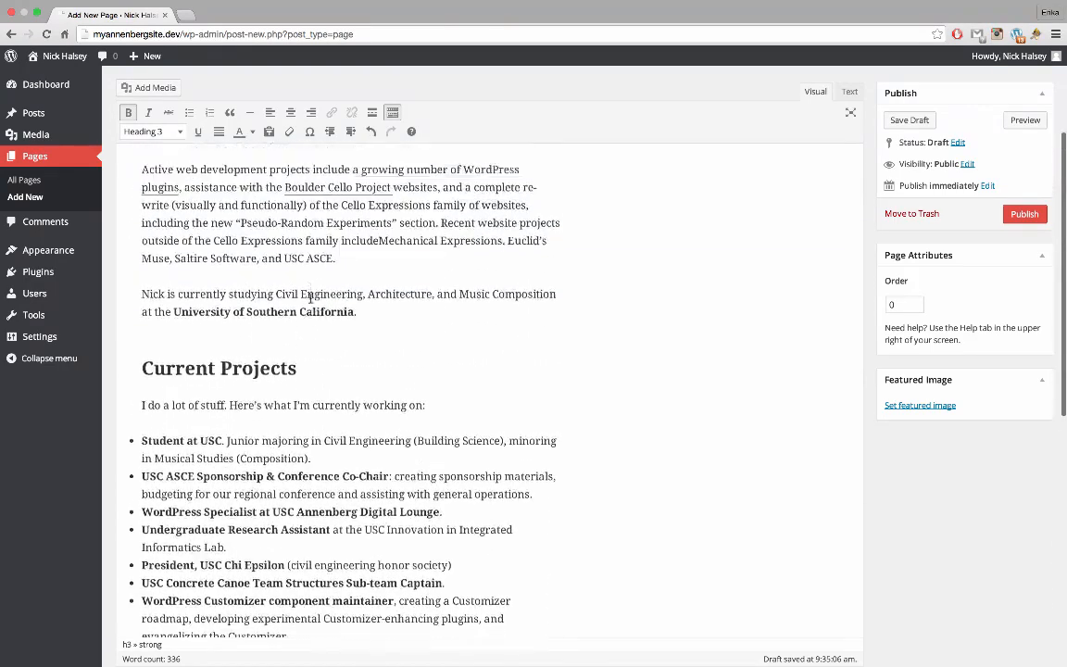
pyautogui.click(375, 303)
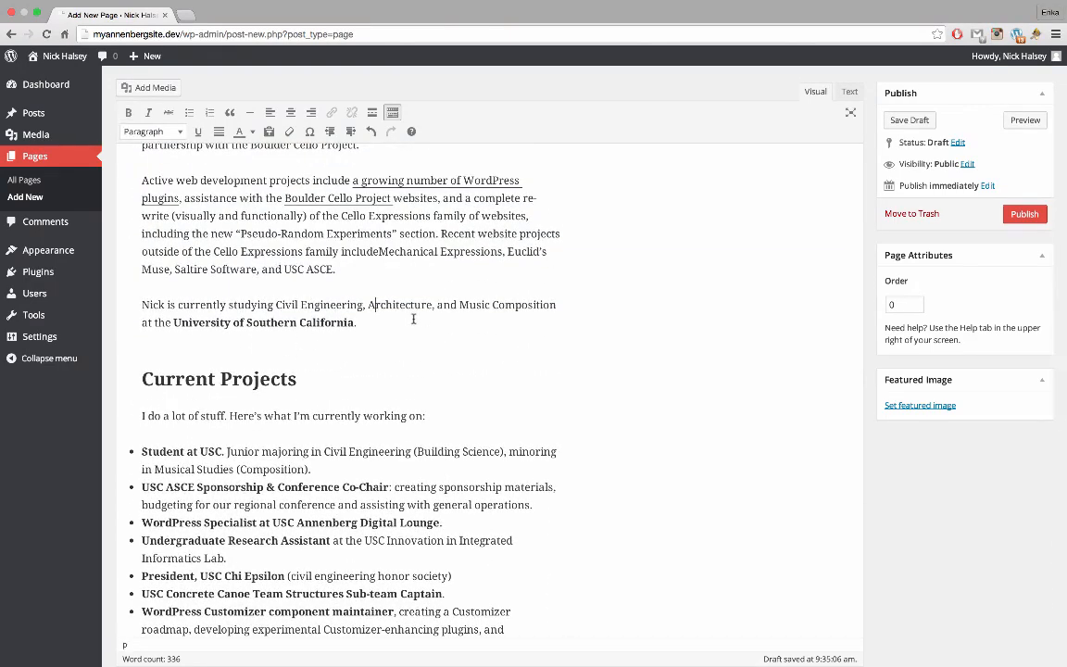
pyautogui.scroll(2, 265, 262)
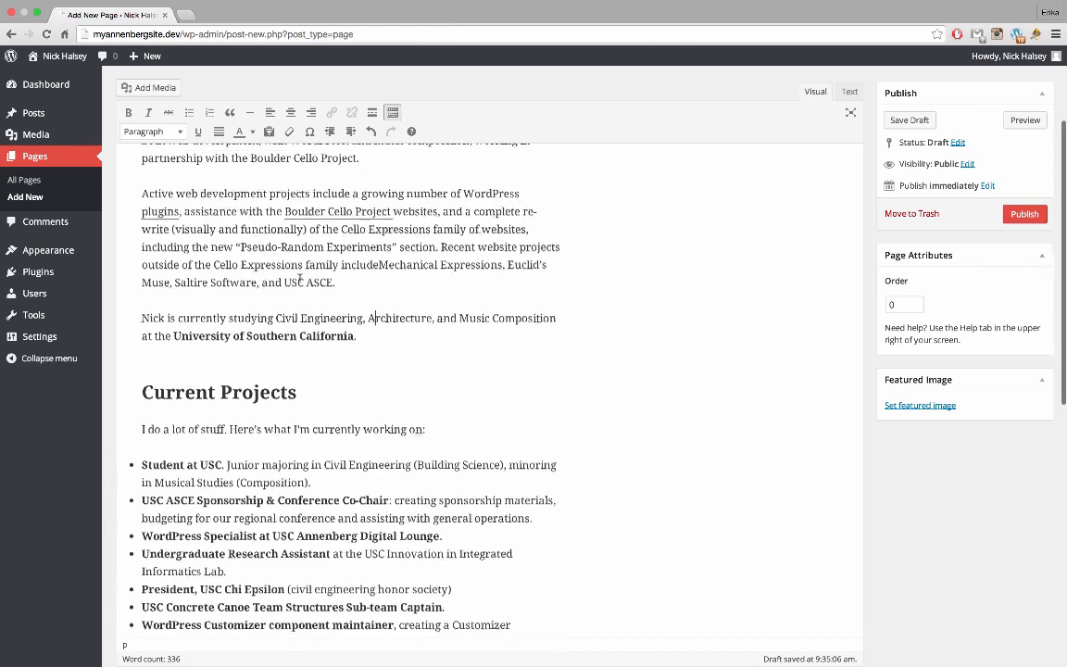
pyautogui.click(345, 389)
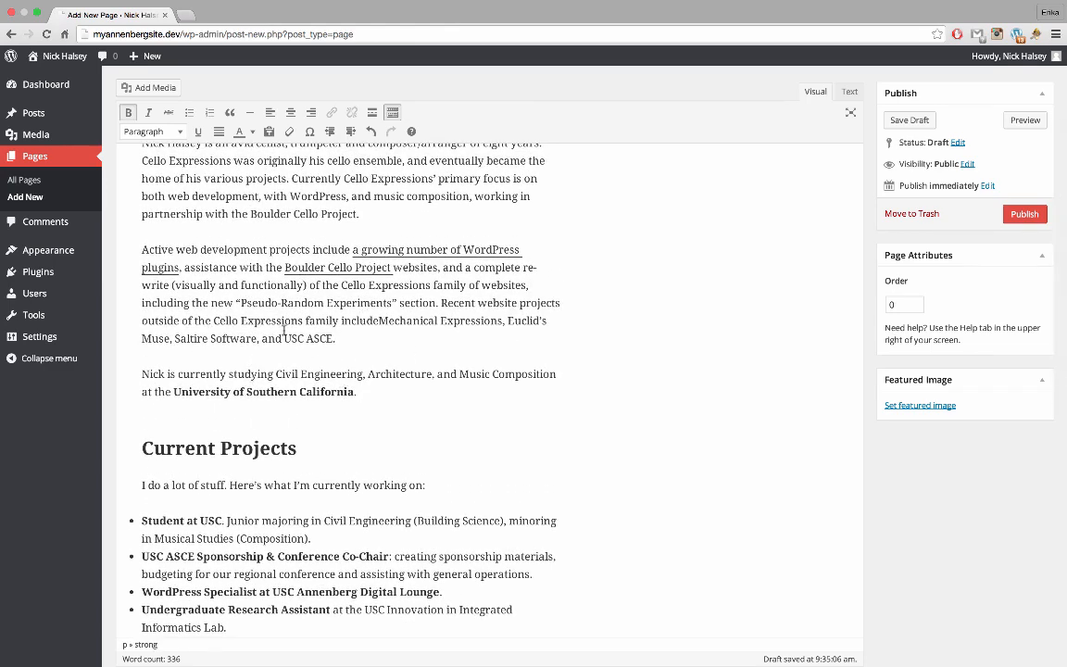
# Turn the studies paragraph into a blockquote and remove stray empty lines after it
pyautogui.click(230, 112)
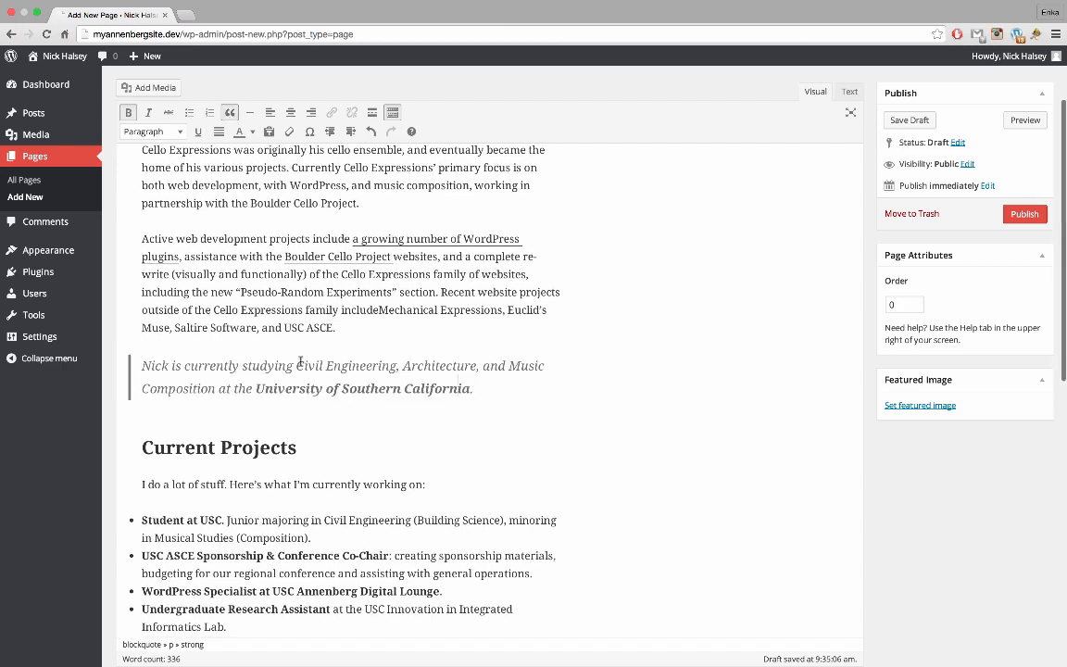
pyautogui.scroll(3, 330, 369)
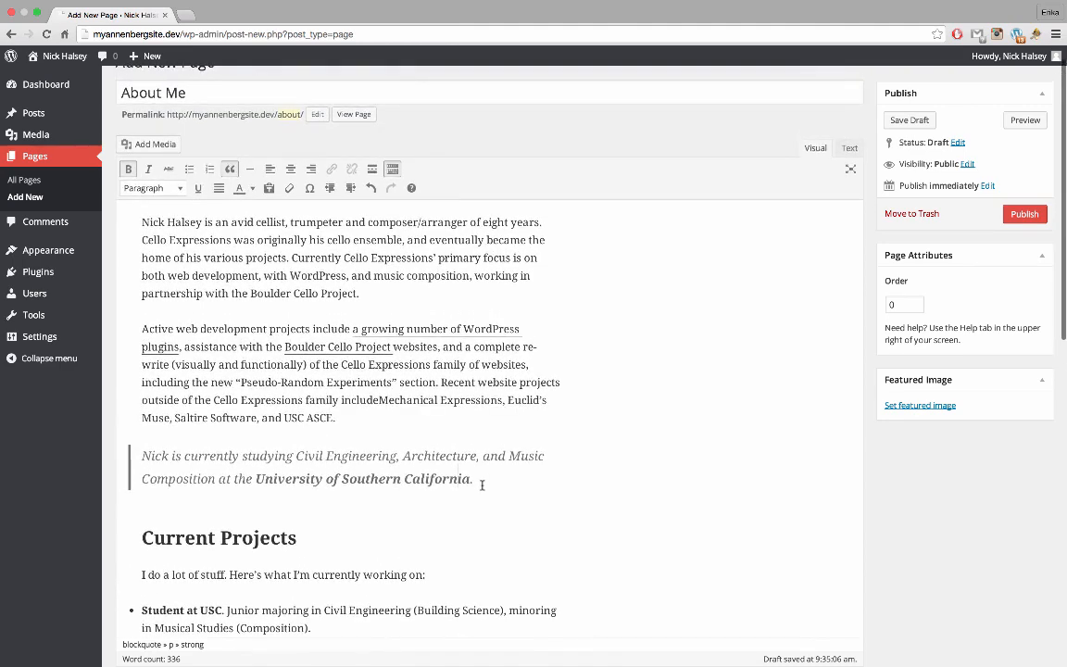
pyautogui.click(509, 481)
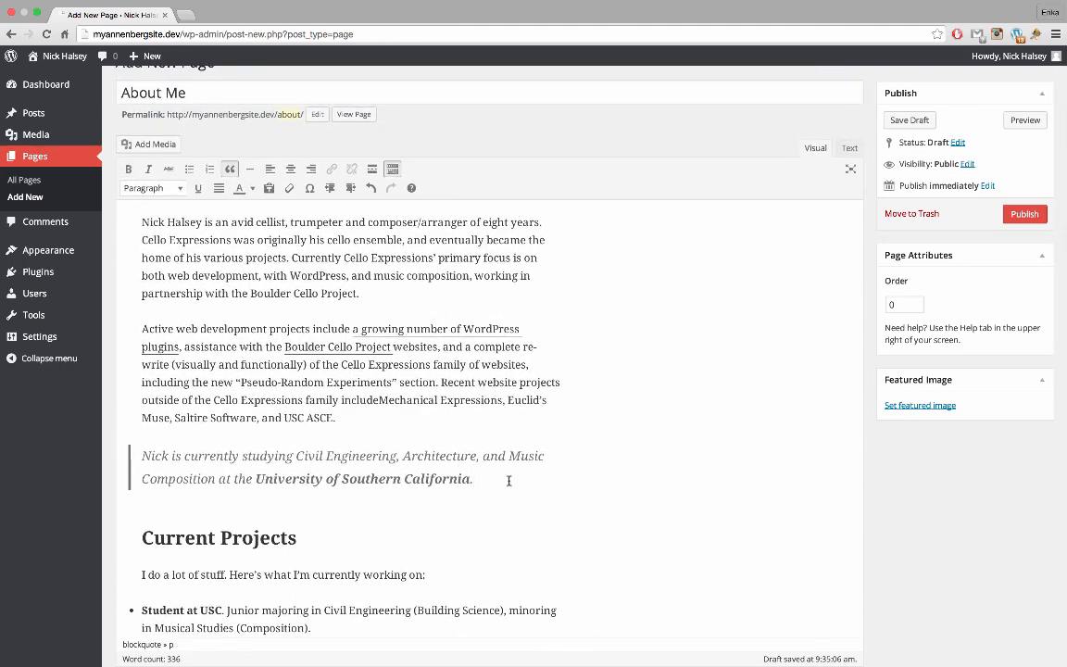
pyautogui.press('Return')
pyautogui.press('Return')
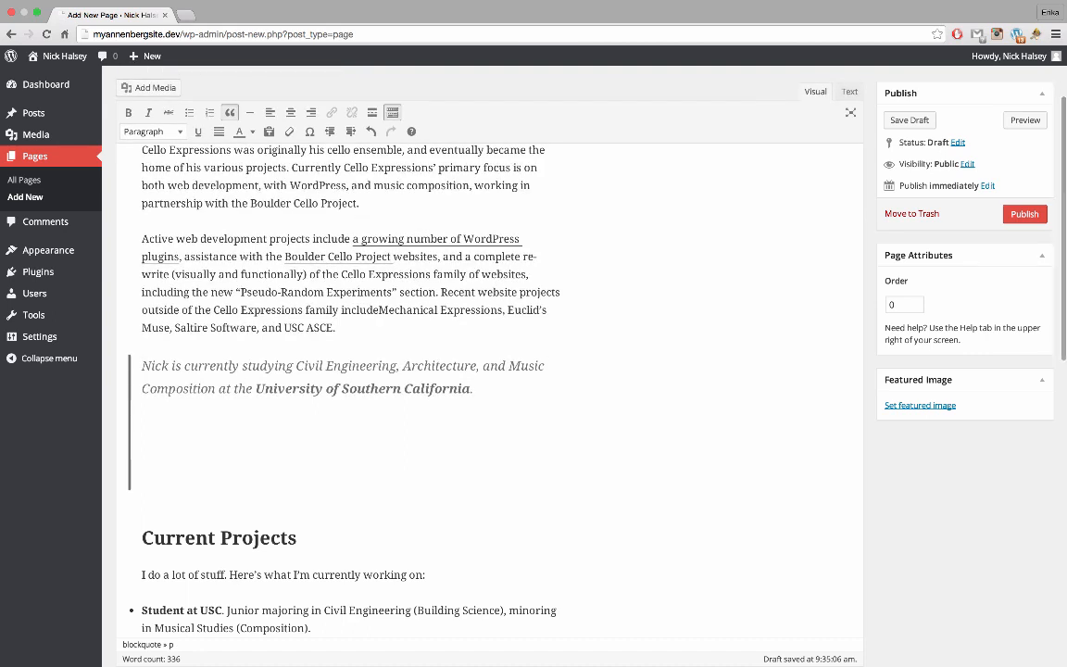
pyautogui.press('BackSpace')
pyautogui.press('BackSpace')
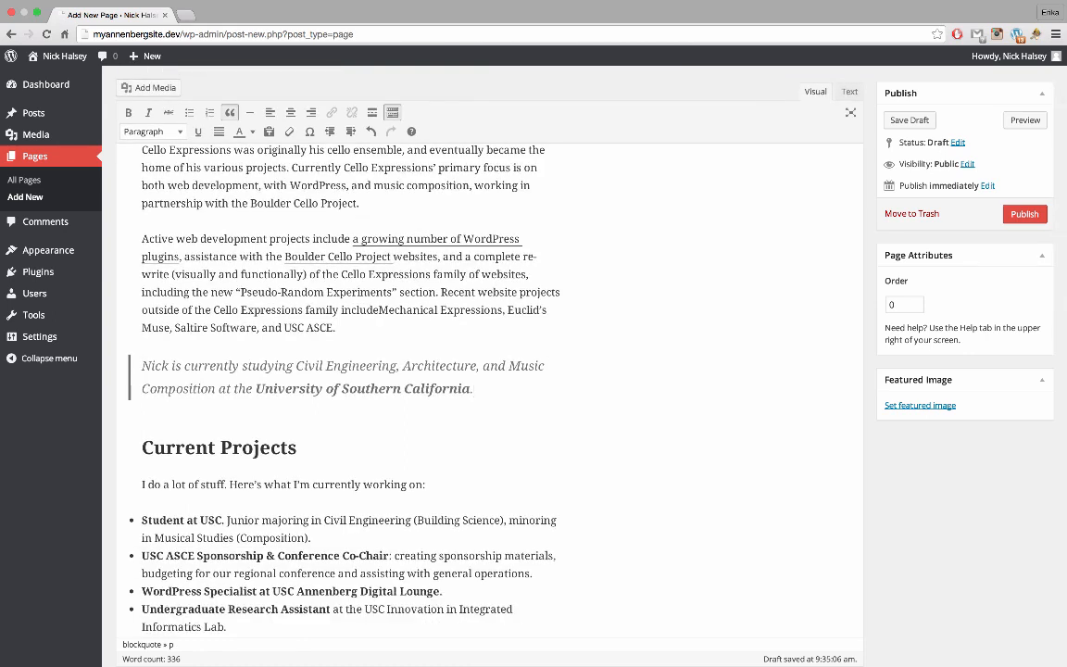
# Add an empty line above the Current Projects heading
pyautogui.press('Down')
pyautogui.press('Right')
pyautogui.press('Up')
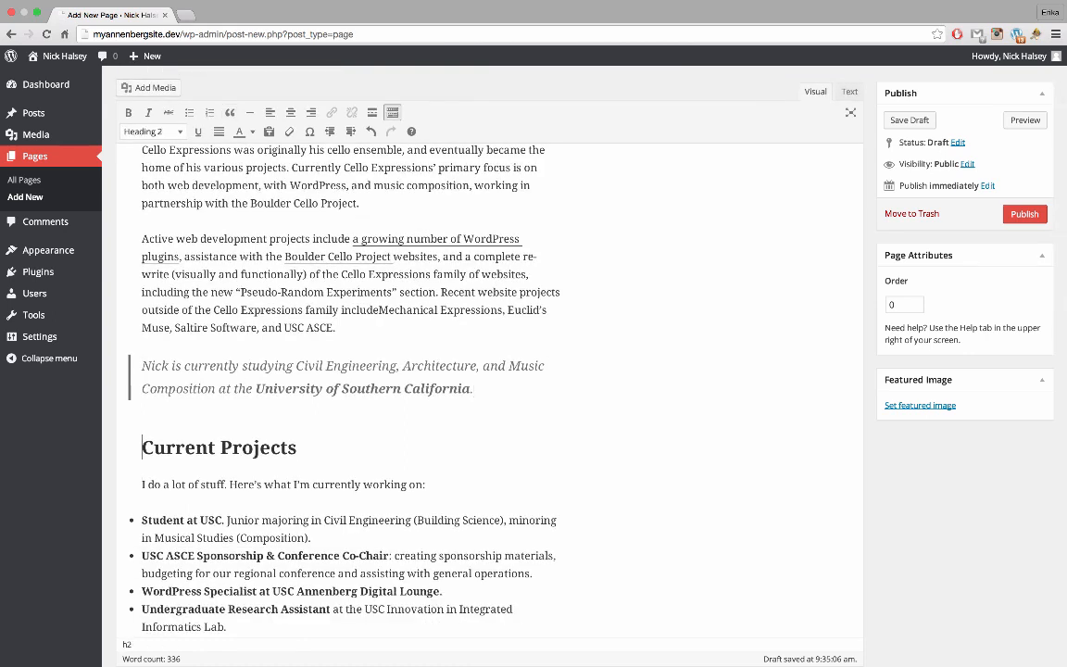
pyautogui.press('Return')
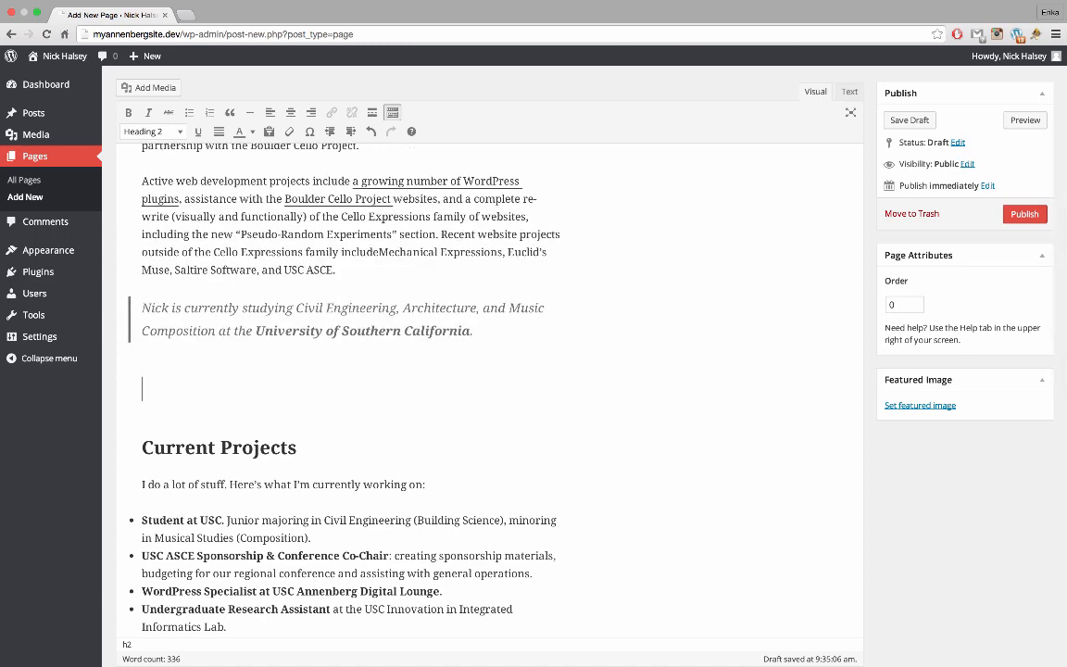
pyautogui.scroll(2, 457, 432)
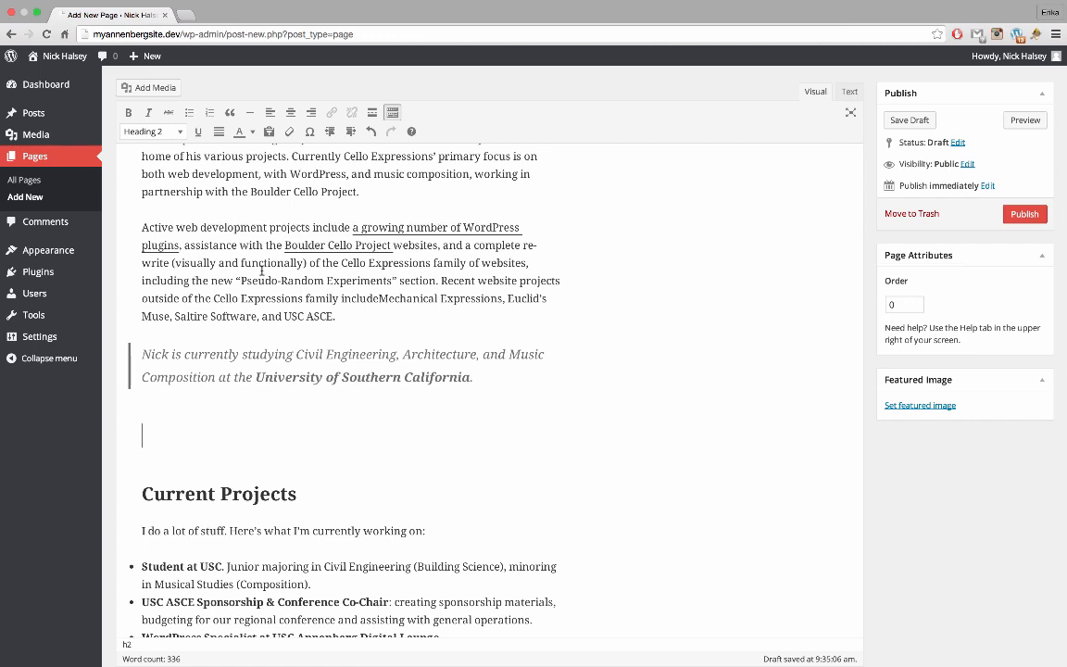
# Upload the concrete canoe photo into the Insert Media window
pyautogui.click(149, 90)
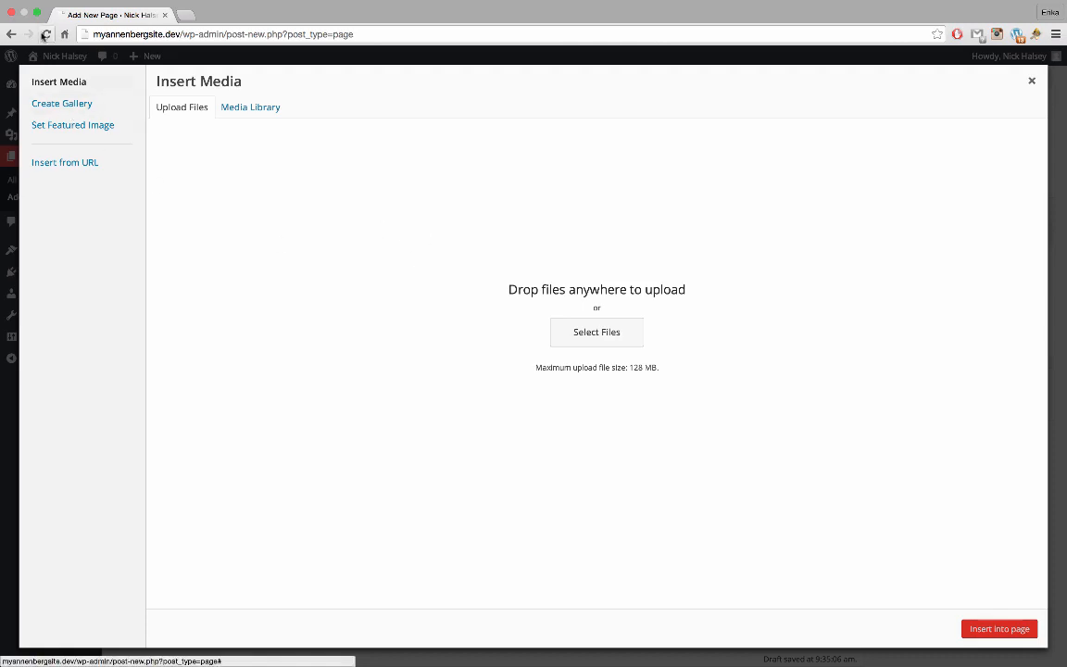
pyautogui.click(37, 15)
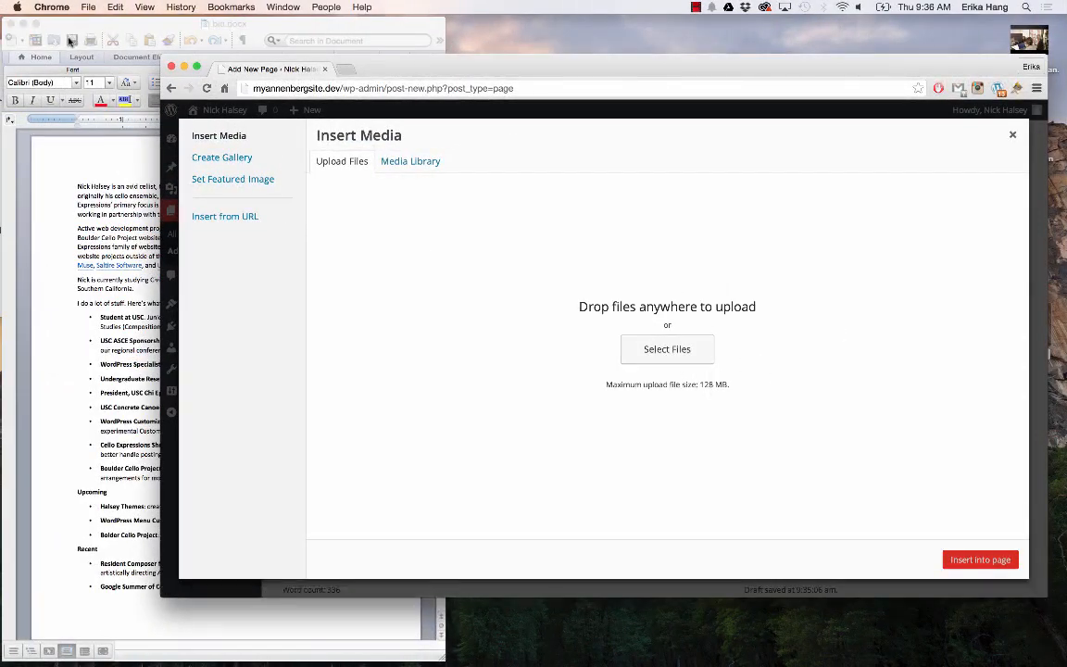
pyautogui.click(23, 23)
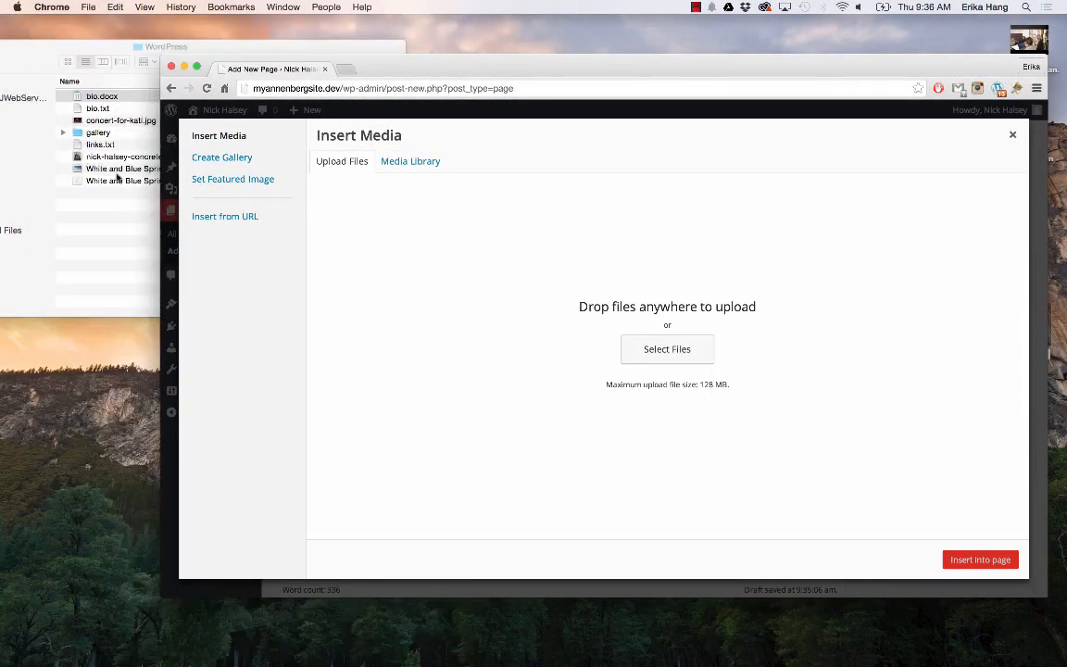
pyautogui.moveTo(104, 167); pyautogui.dragTo(424, 312)
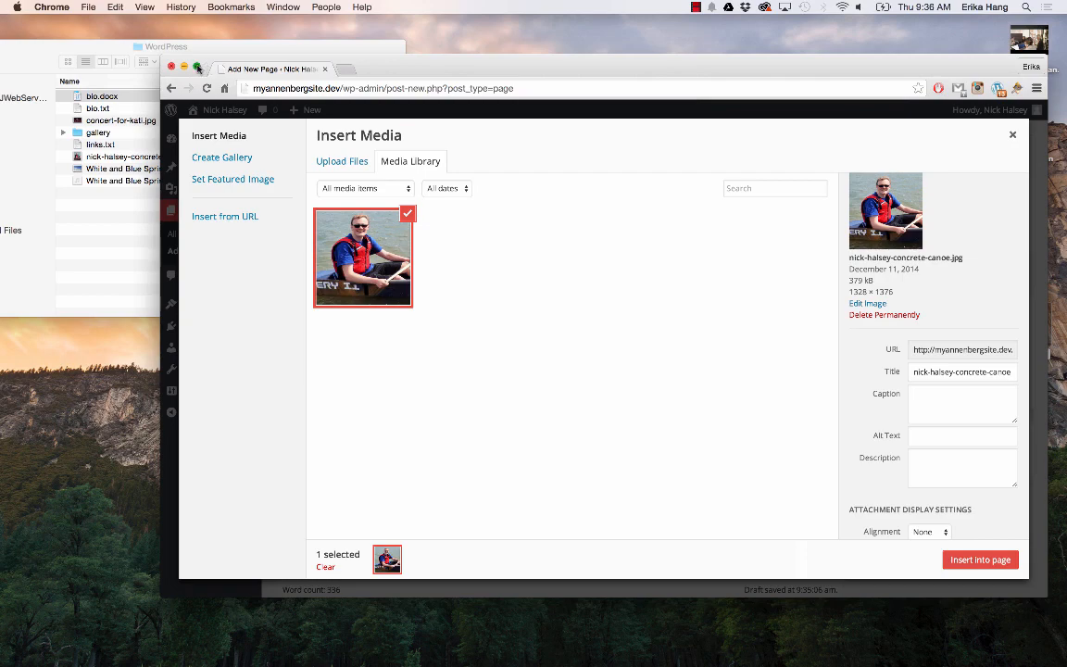
pyautogui.click(196, 66)
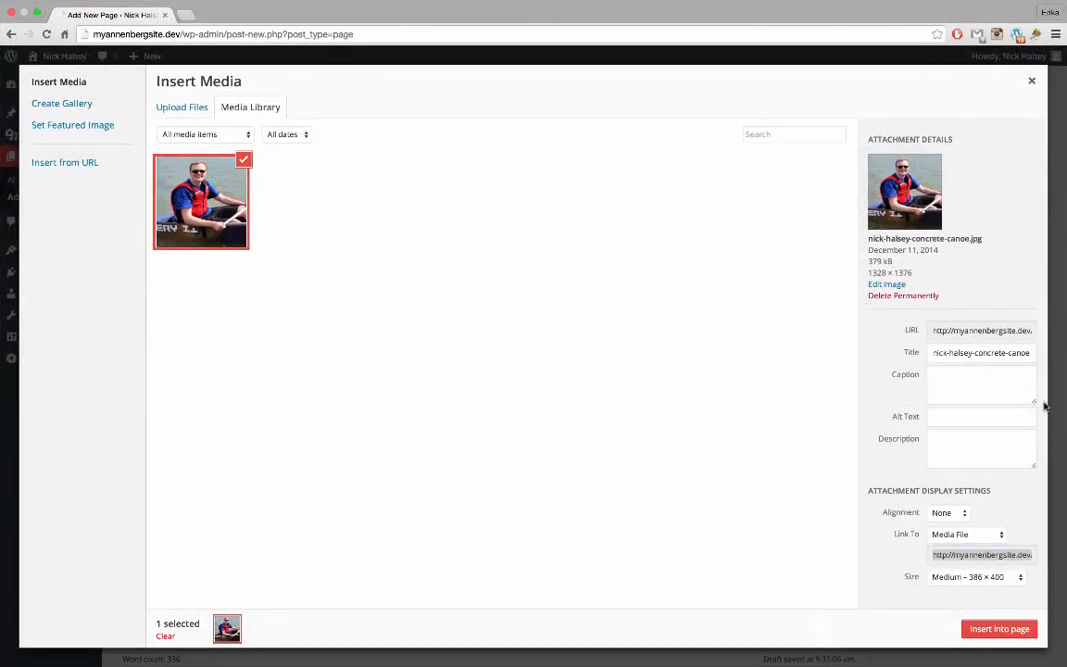
# Replace the photo's title with the user's name and move to its alt text
pyautogui.tripleClick(980, 353)
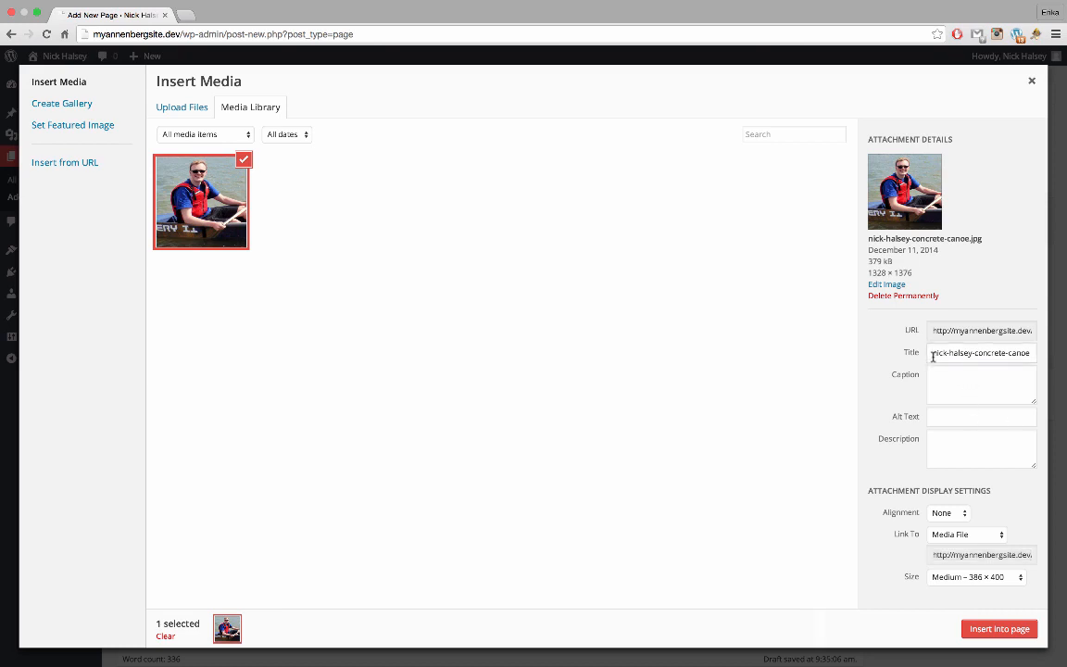
pyautogui.write('Nick Halsey')
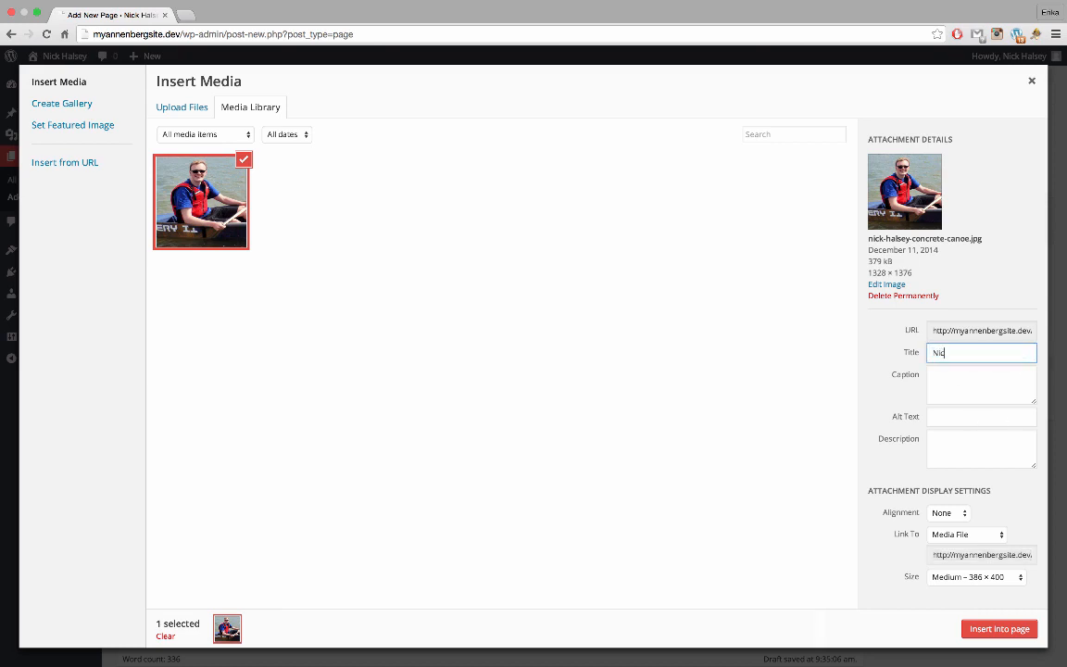
pyautogui.click(949, 416)
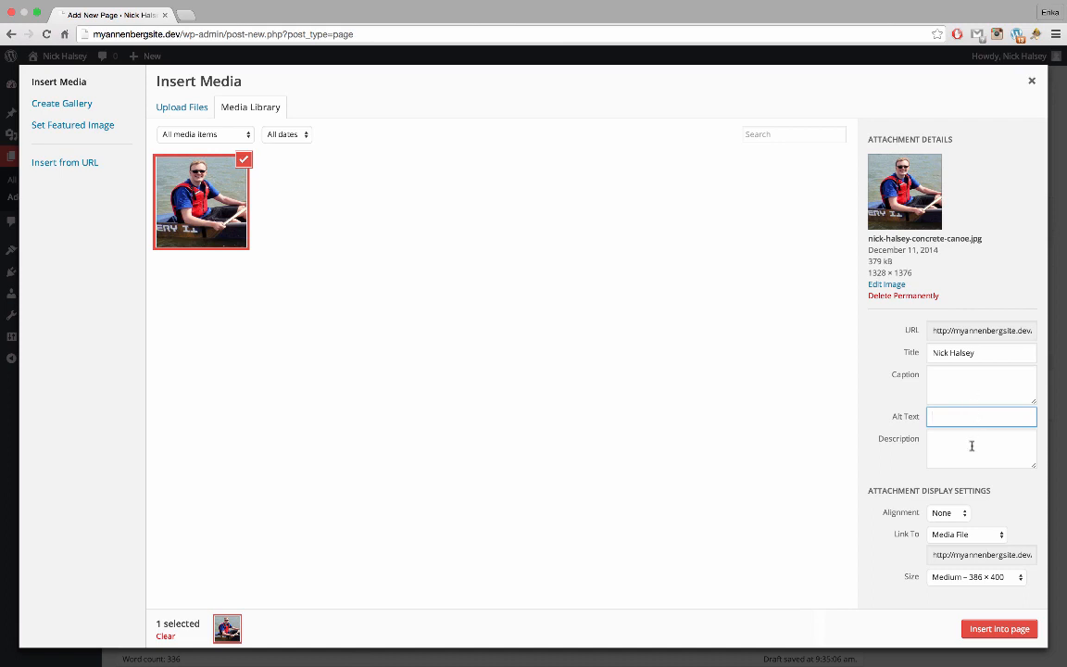
# Insert the photo into the page with Link To set to None and Large size
pyautogui.click(994, 539)
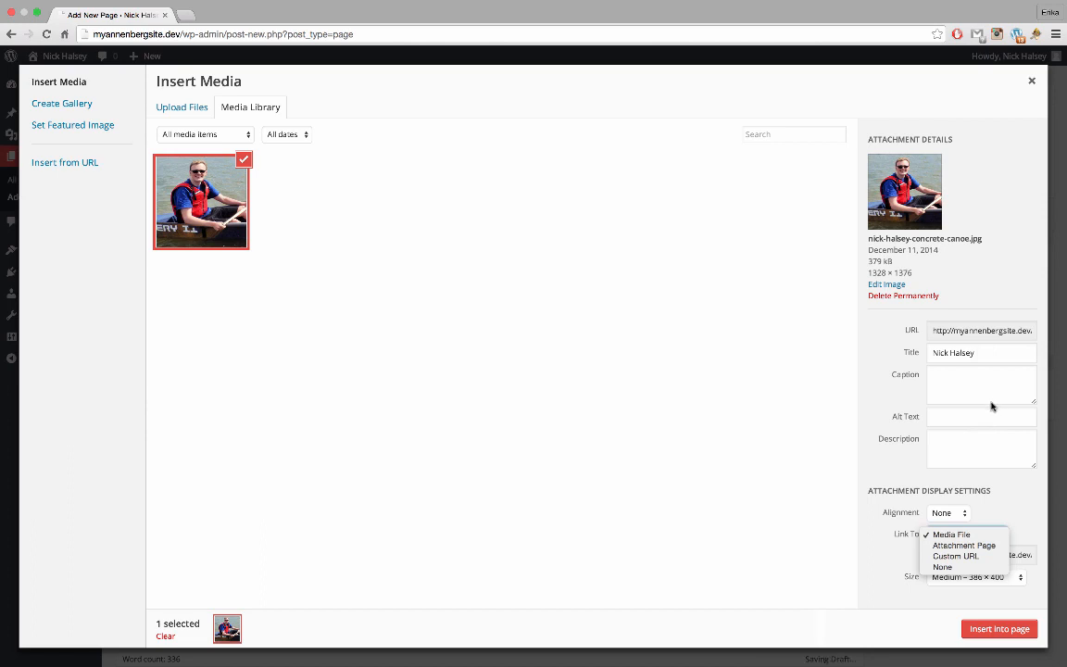
pyautogui.click(979, 454)
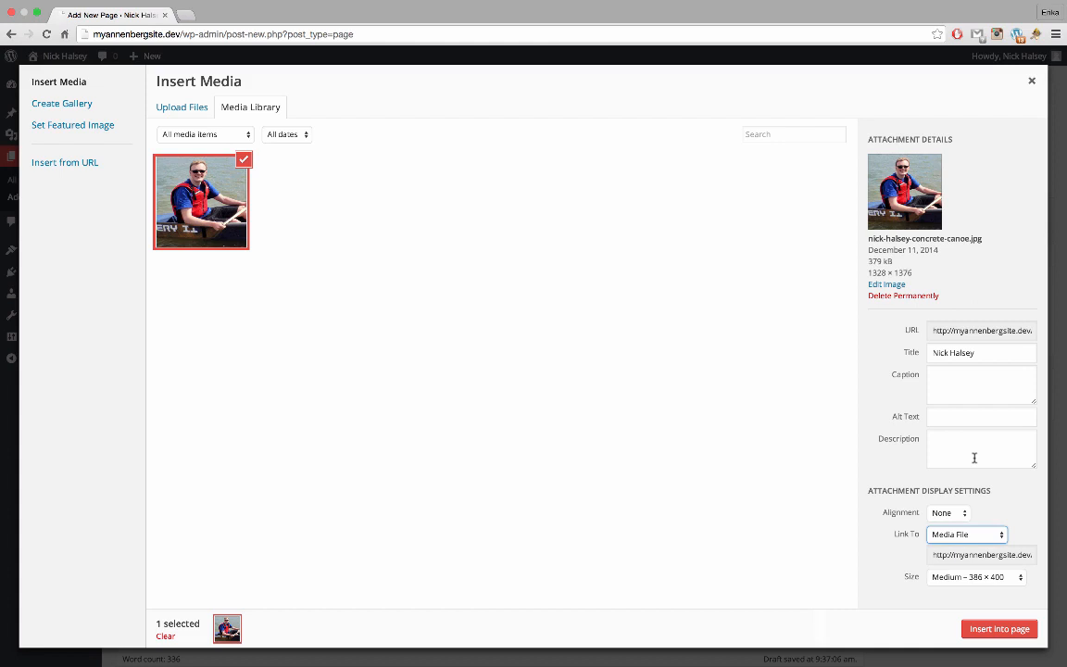
pyautogui.click(973, 535)
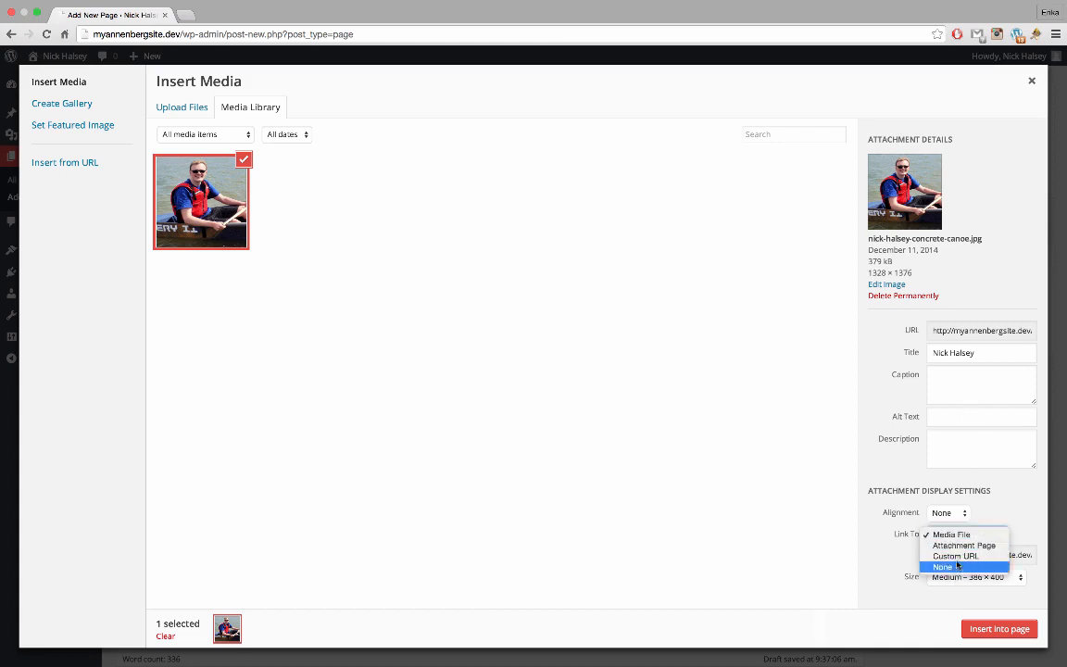
pyautogui.click(949, 568)
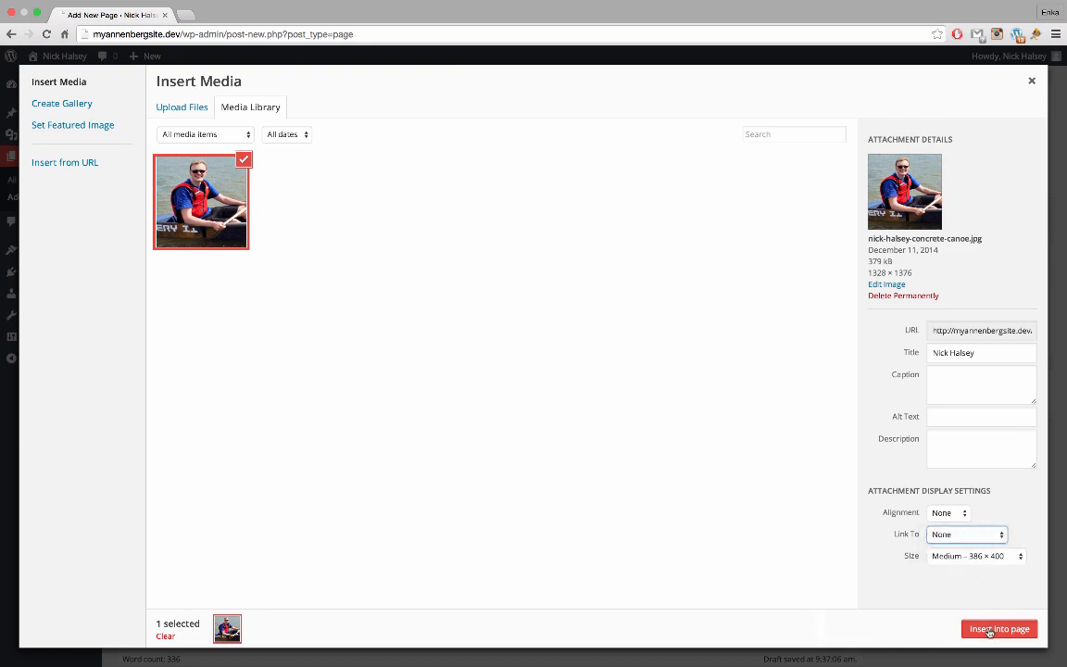
pyautogui.click(974, 558)
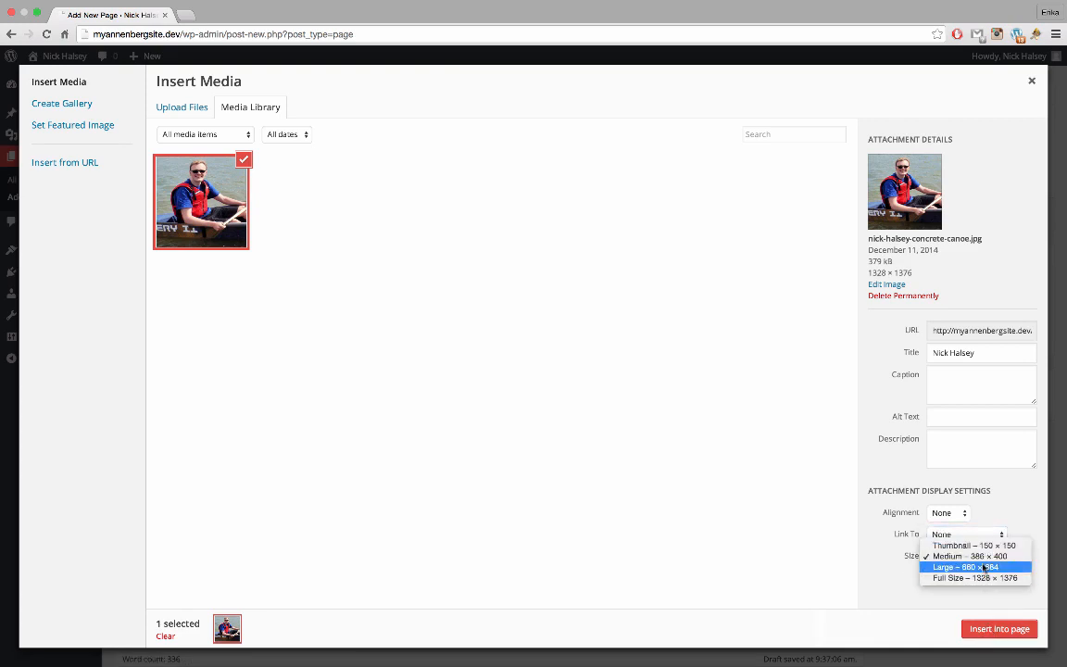
pyautogui.click(983, 566)
pyautogui.click(978, 635)
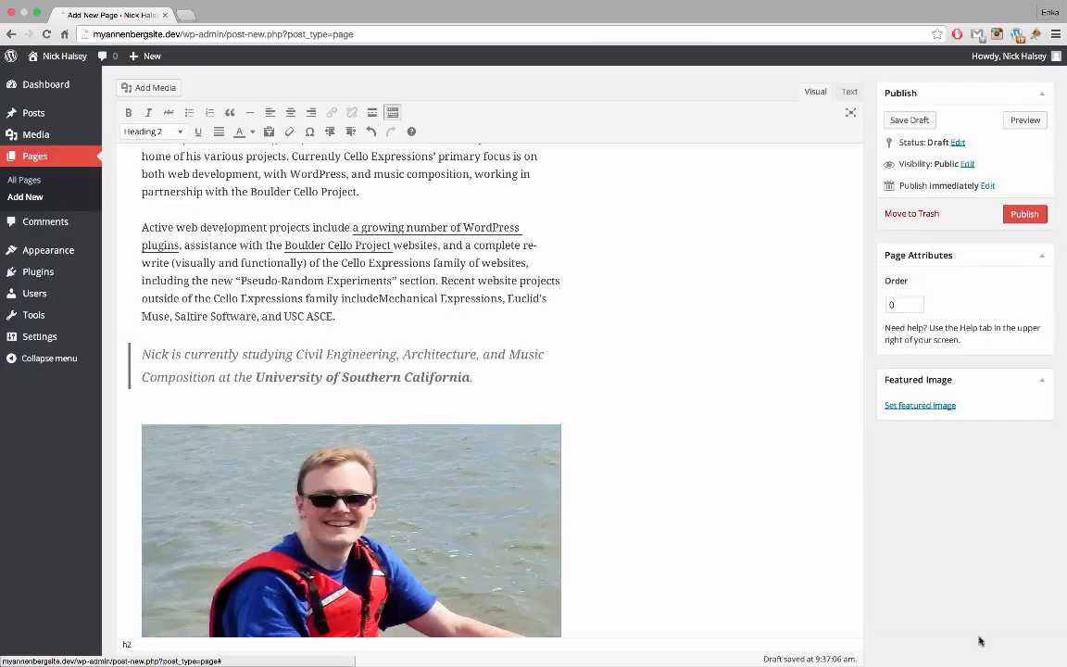
# Shrink the inserted canoe photo using its corner handle
pyautogui.scroll(-5, 674, 491)
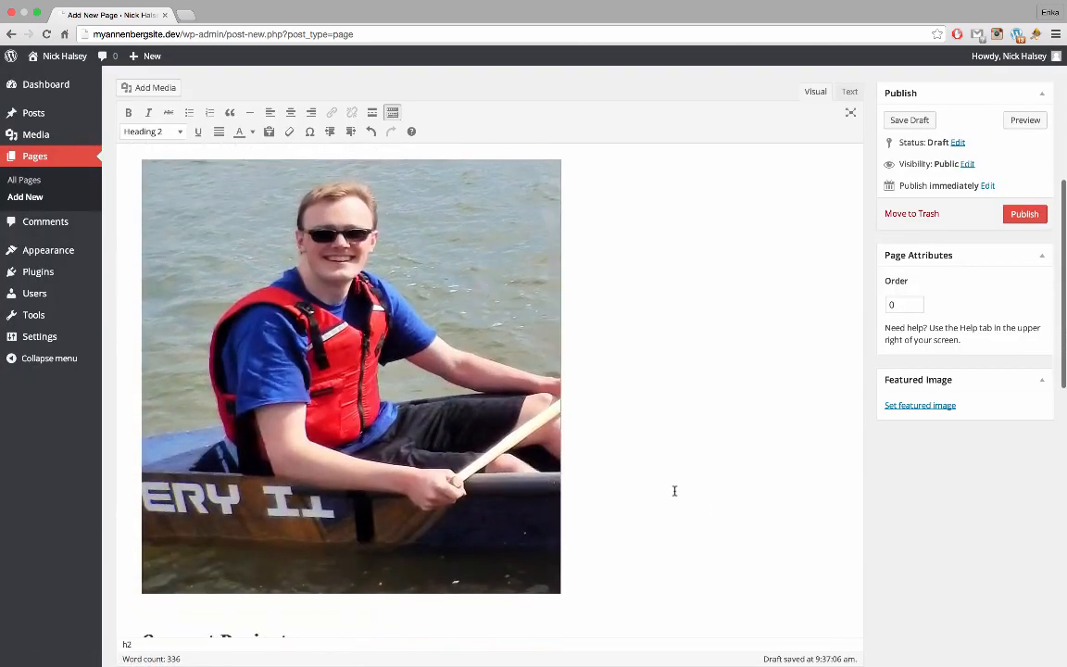
pyautogui.scroll(5, 674, 491)
pyautogui.scroll(-2, 675, 491)
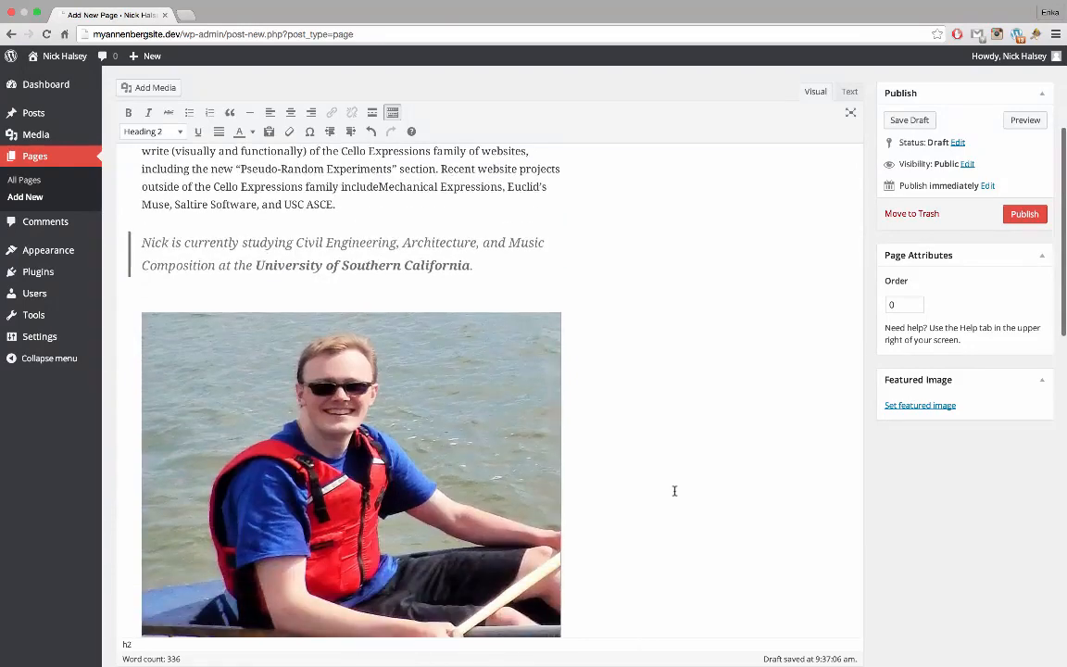
pyautogui.scroll(-2, 674, 491)
pyautogui.click(460, 473)
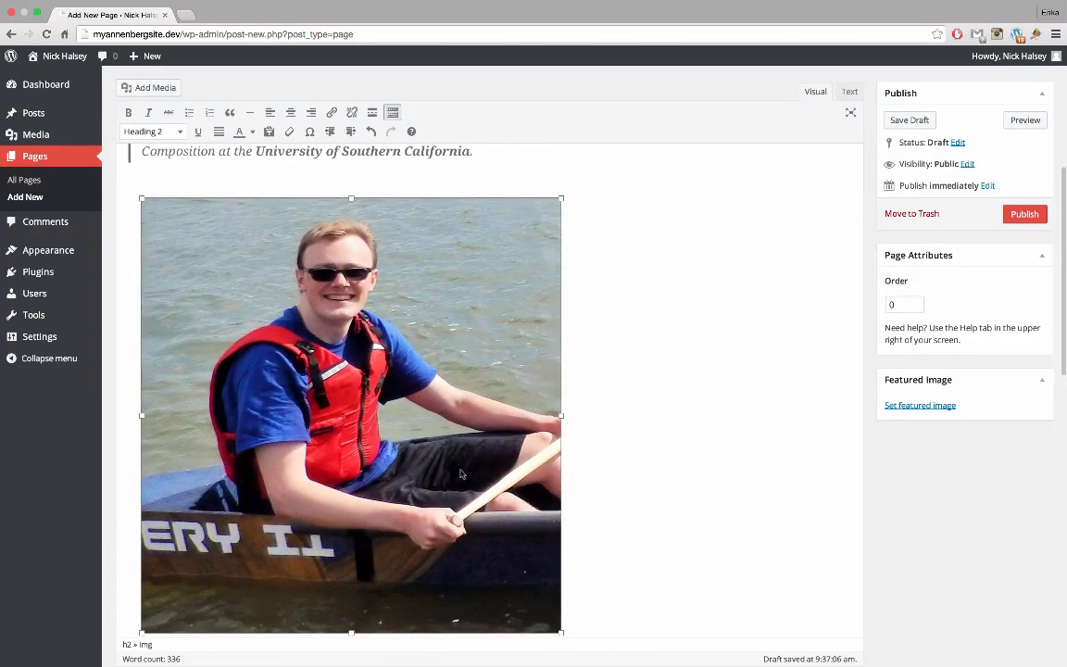
pyautogui.scroll(-1, 571, 448)
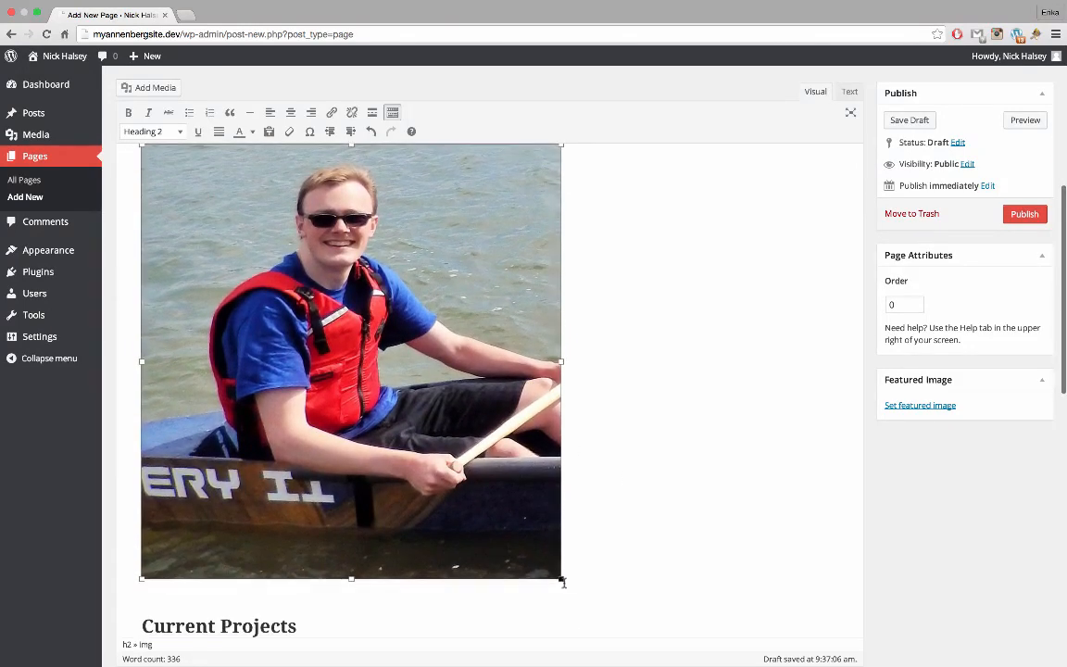
pyautogui.moveTo(563, 579); pyautogui.dragTo(310, 319)
pyautogui.moveTo(311, 320); pyautogui.dragTo(357, 305)
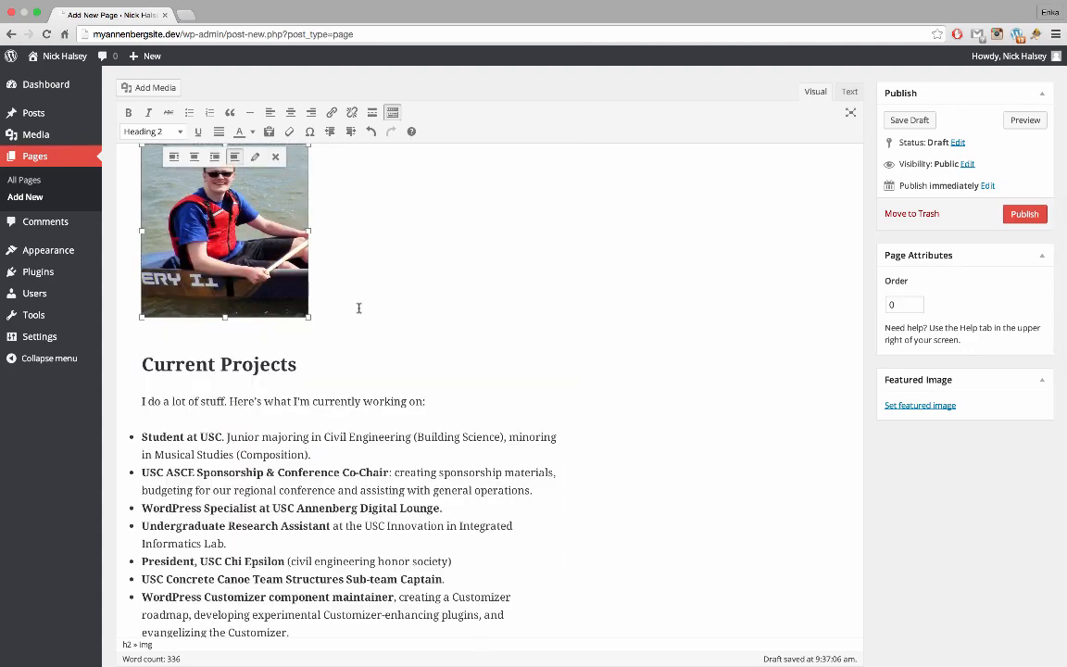
# Drag the photo up into the Active web development paragraph
pyautogui.scroll(4, 358, 308)
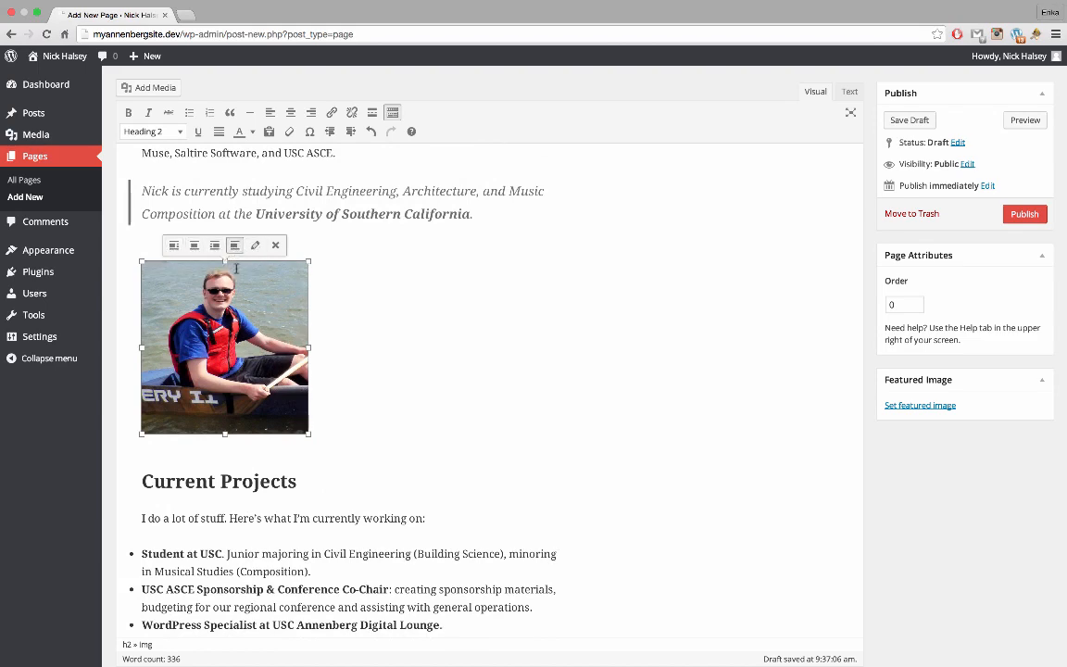
pyautogui.scroll(1, 196, 309)
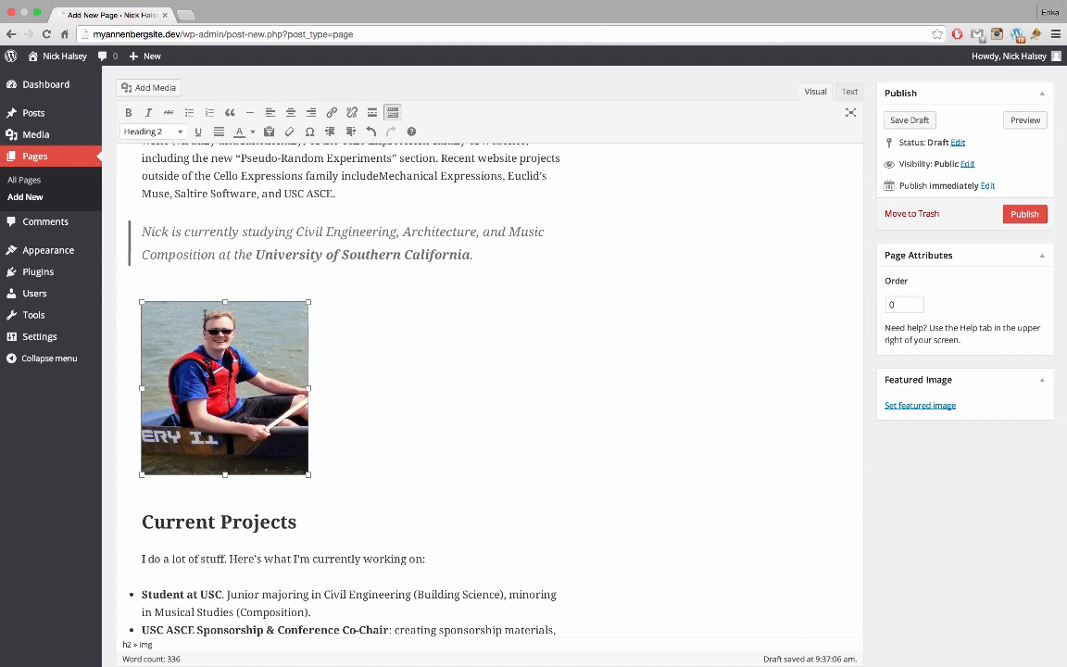
pyautogui.click(198, 339)
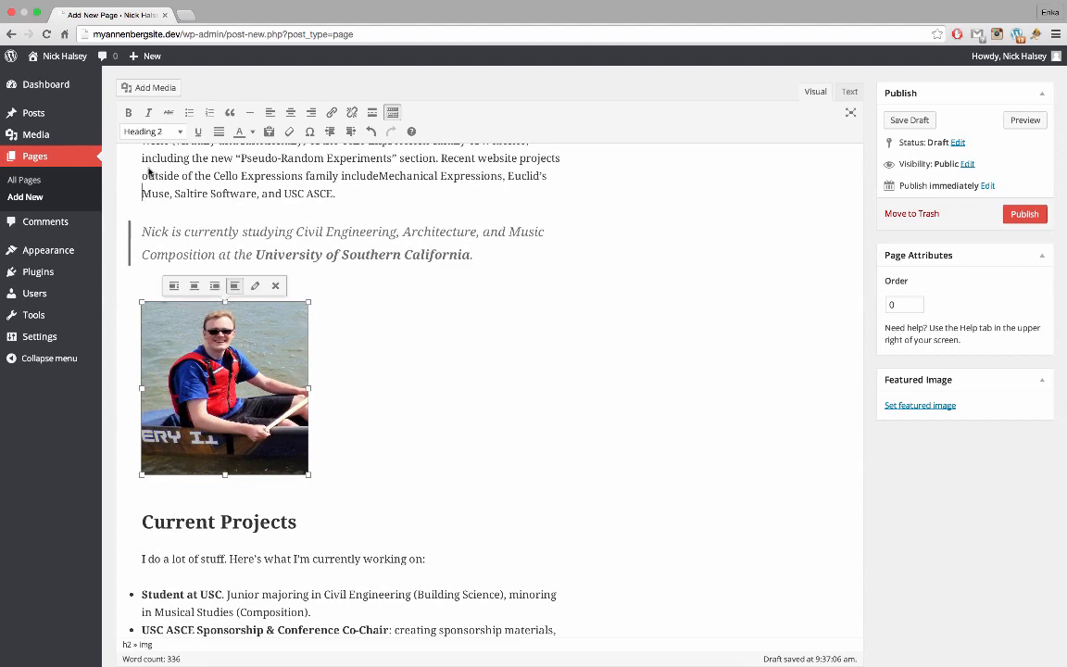
pyautogui.moveTo(149, 151); pyautogui.dragTo(141, 157)
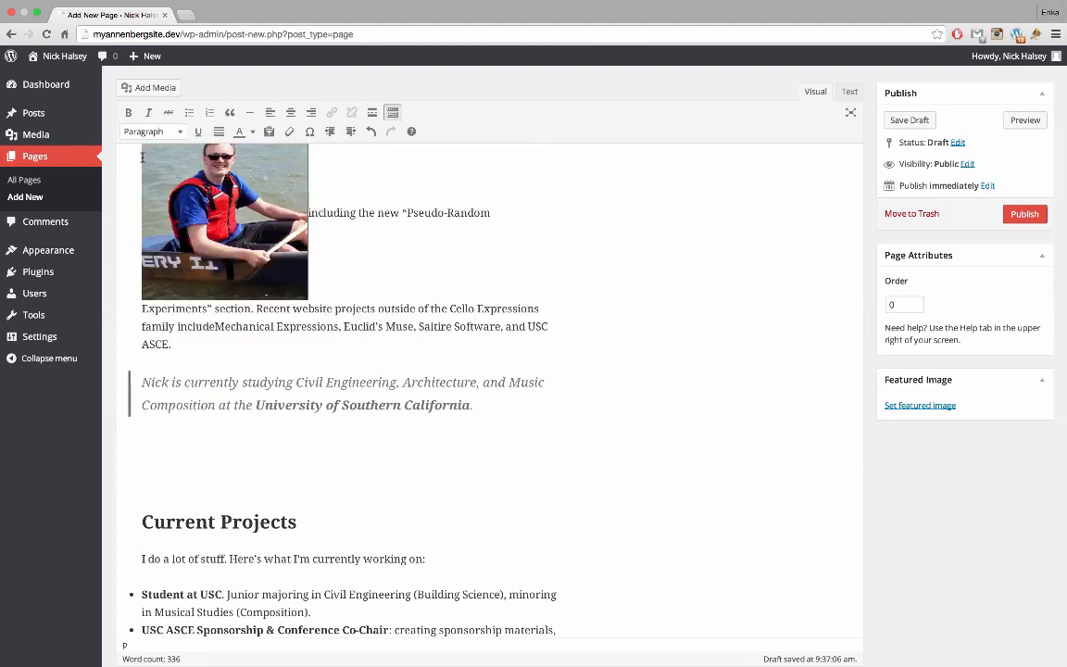
pyautogui.scroll(2, 144, 159)
pyautogui.moveTo(171, 350); pyautogui.dragTo(146, 229)
# Align the photo right so text wraps on its left, then shrink it further
pyautogui.click(225, 282)
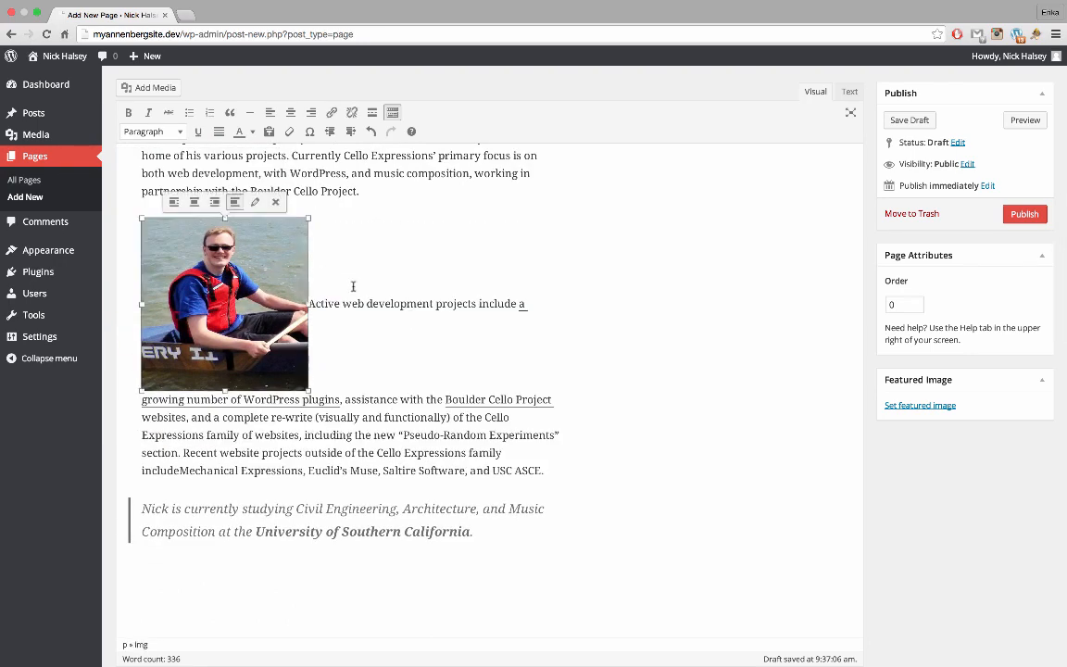
pyautogui.click(173, 202)
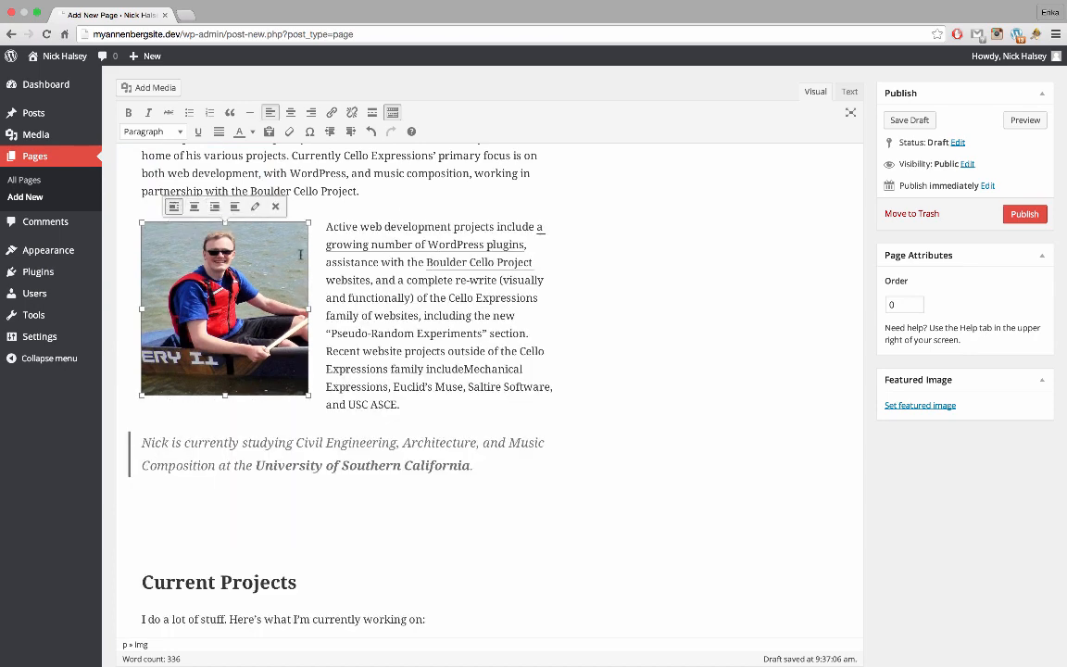
pyautogui.click(214, 206)
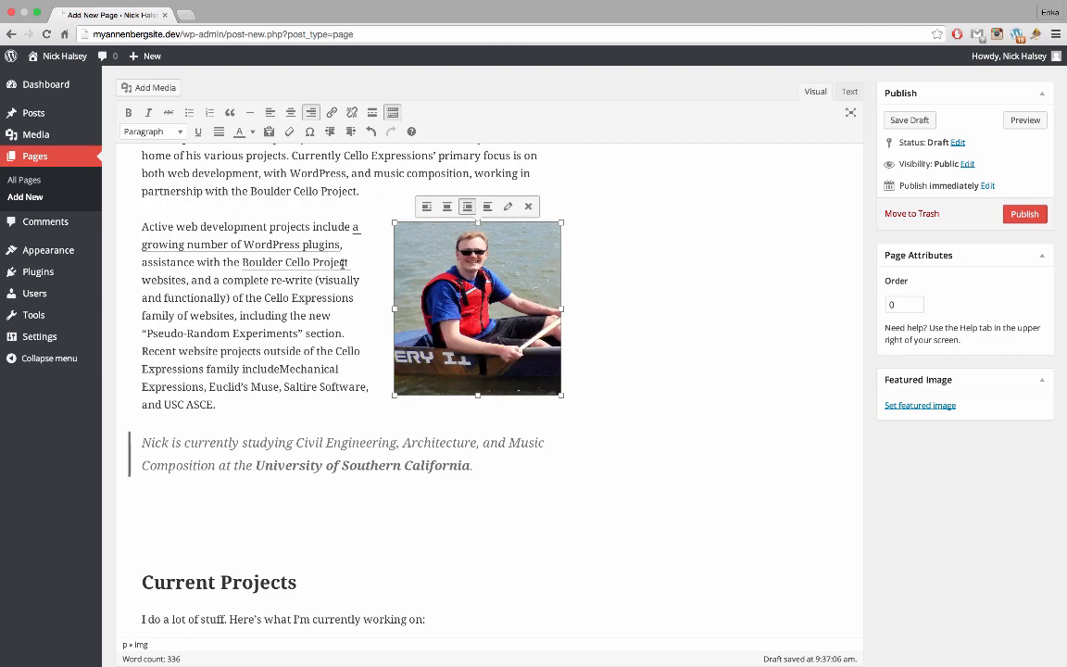
pyautogui.click(354, 311)
pyautogui.scroll(3, 353, 311)
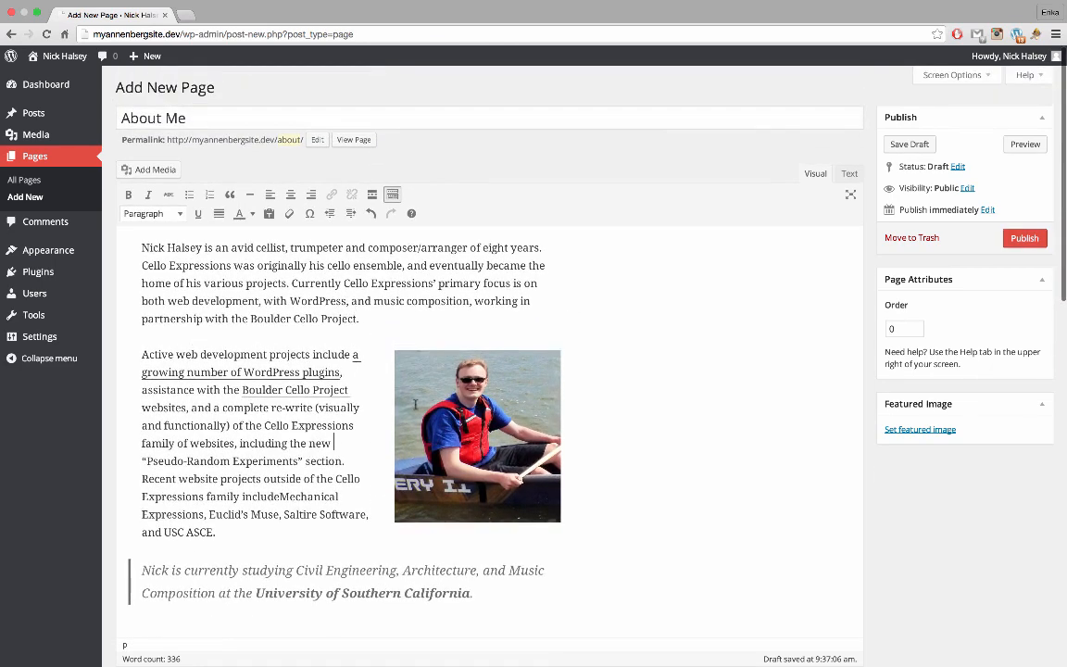
pyautogui.click(415, 404)
pyautogui.moveTo(396, 524); pyautogui.dragTo(378, 538)
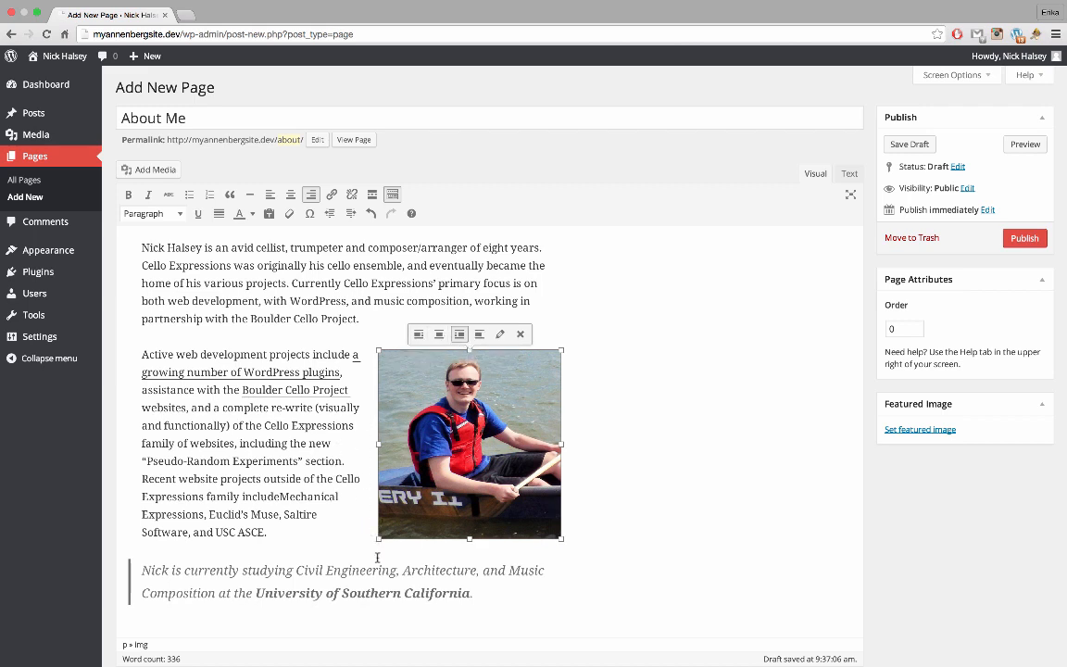
pyautogui.moveTo(376, 538); pyautogui.dragTo(405, 511)
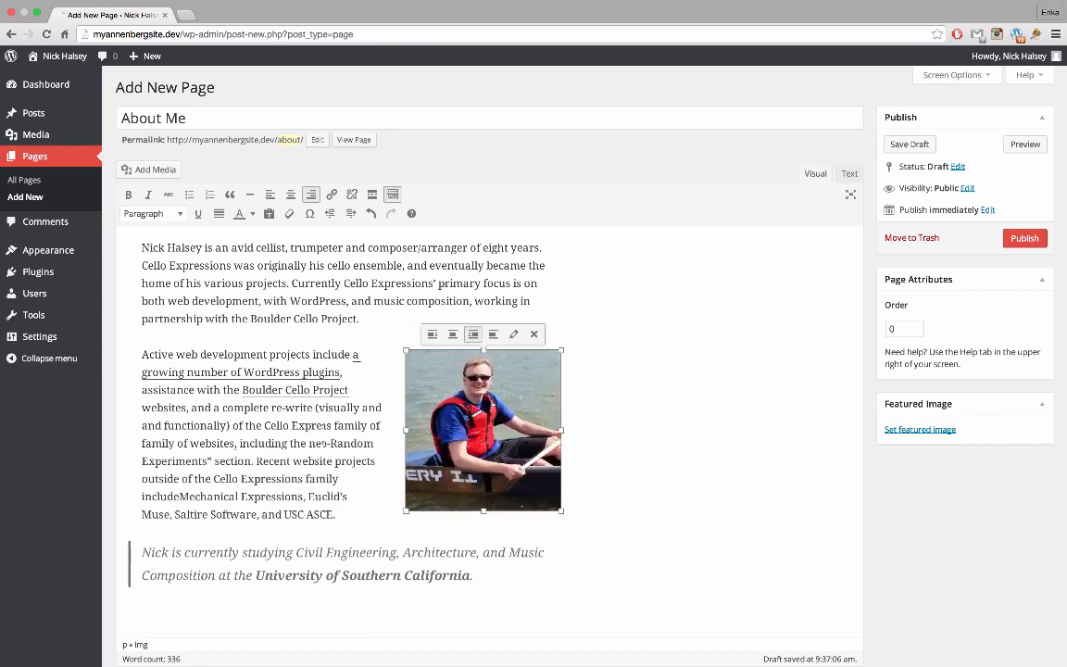
# Open the canoe photo's Image Details, showing right alignment and a 244 × 253 custom size
pyautogui.click(513, 334)
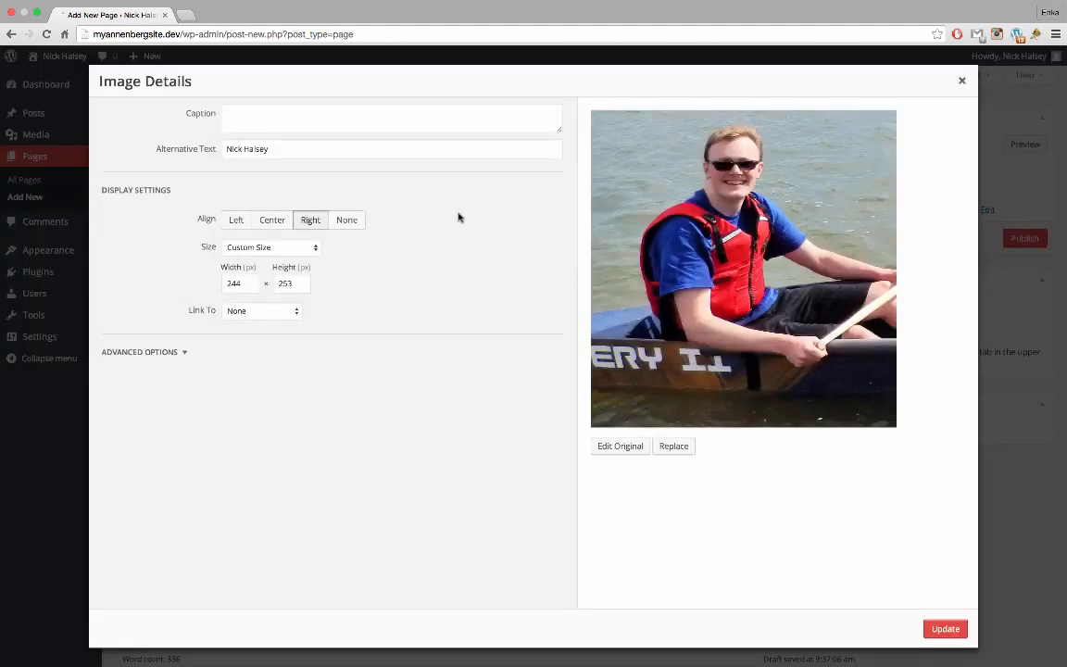
pyautogui.click(440, 118)
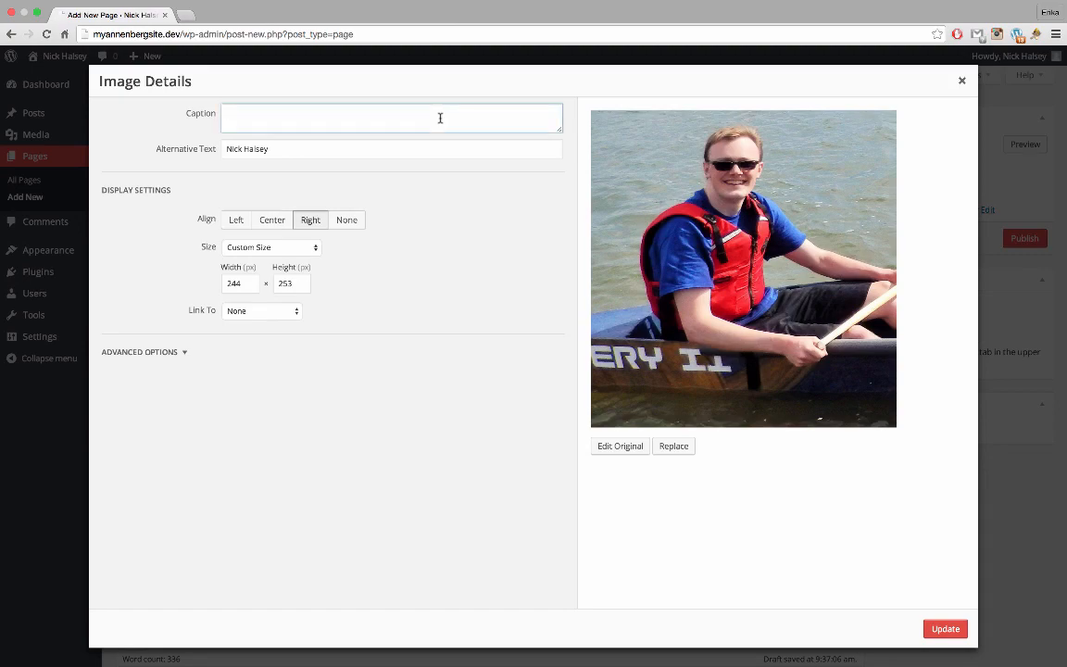
pyautogui.click(961, 81)
pyautogui.click(501, 370)
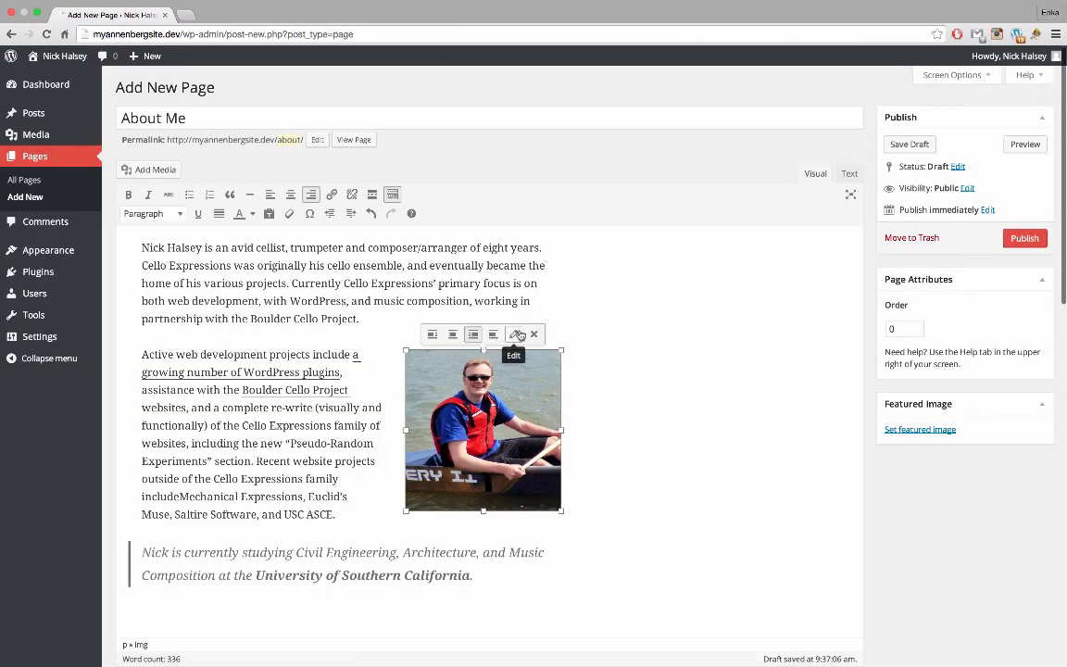
pyautogui.click(519, 336)
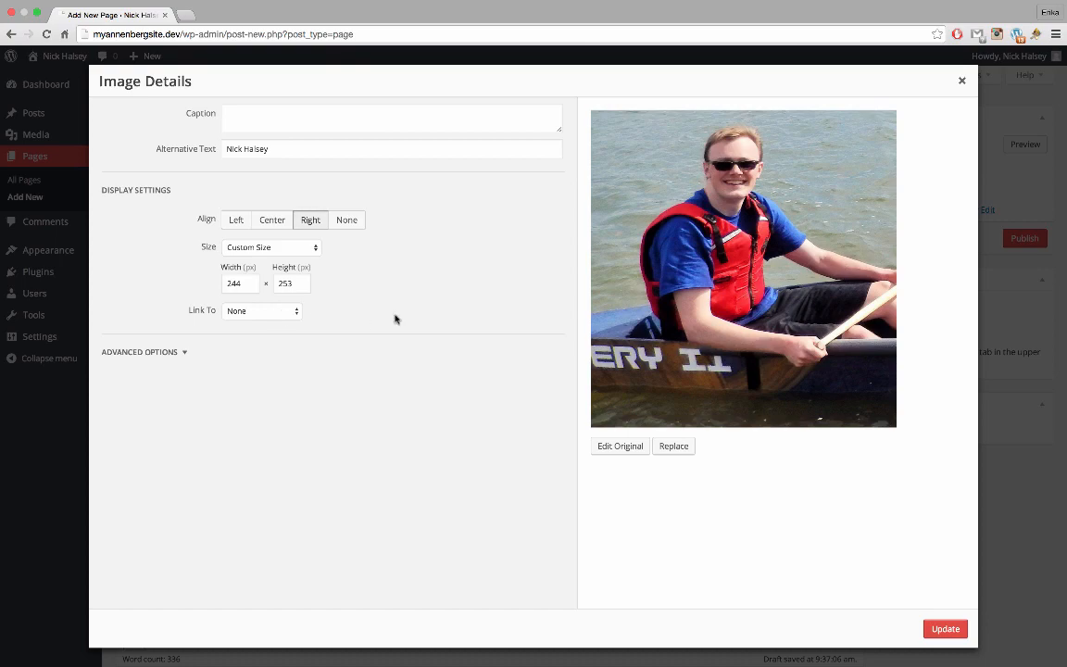
pyautogui.click(961, 82)
# Delete the old empty line, then insert a blank line just above the Current Projects heading
pyautogui.scroll(-2, 619, 445)
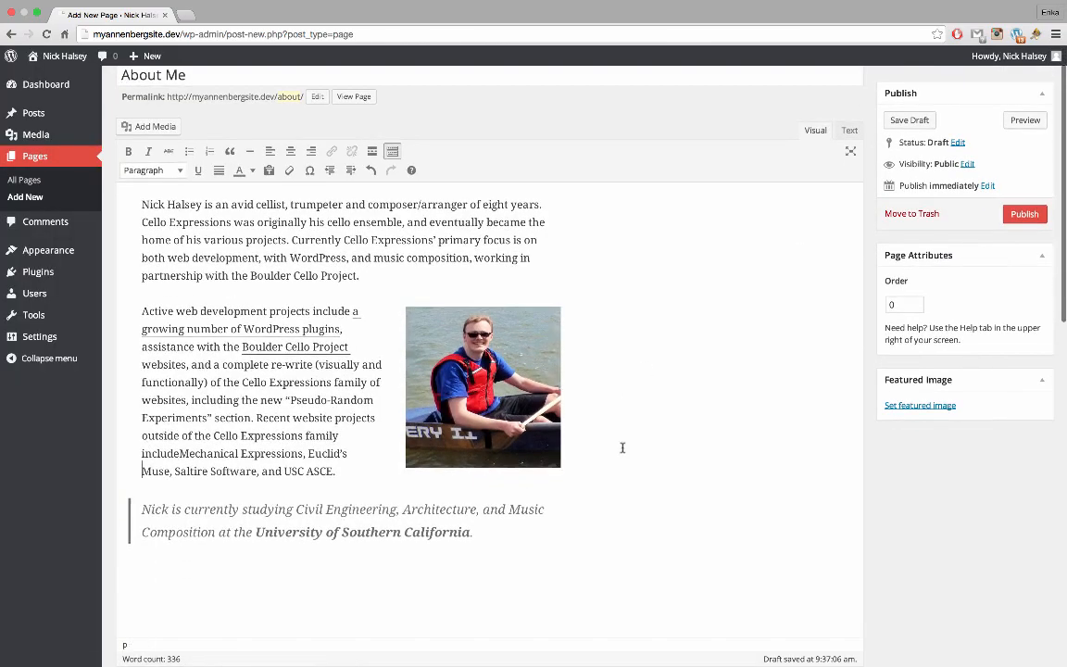
pyautogui.scroll(-5, 622, 448)
pyautogui.click(393, 389)
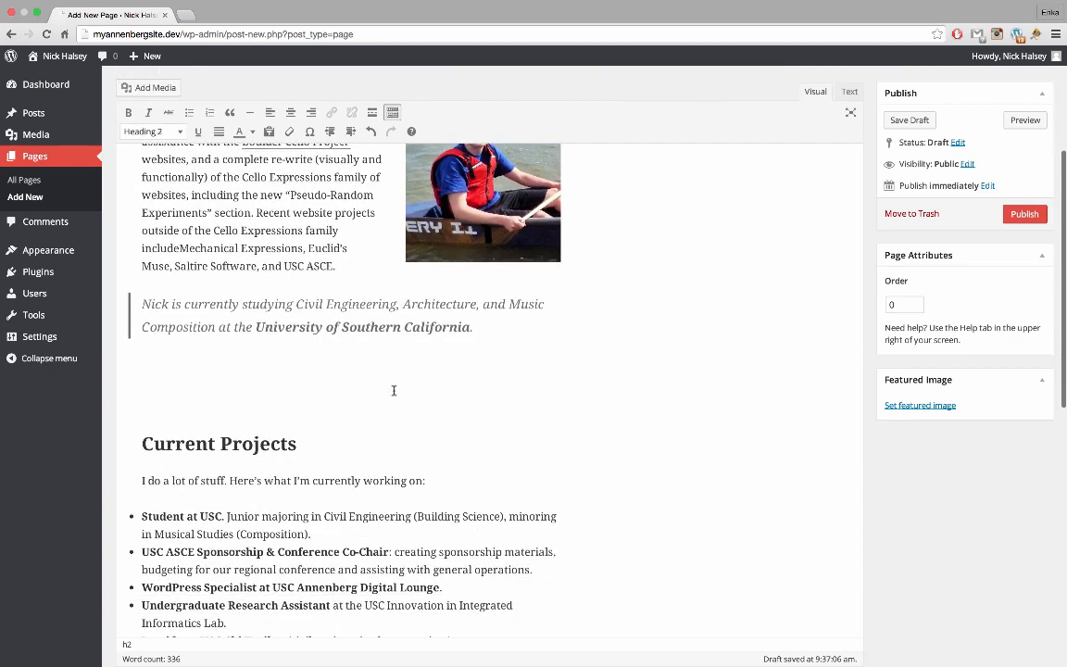
pyautogui.press('BackSpace')
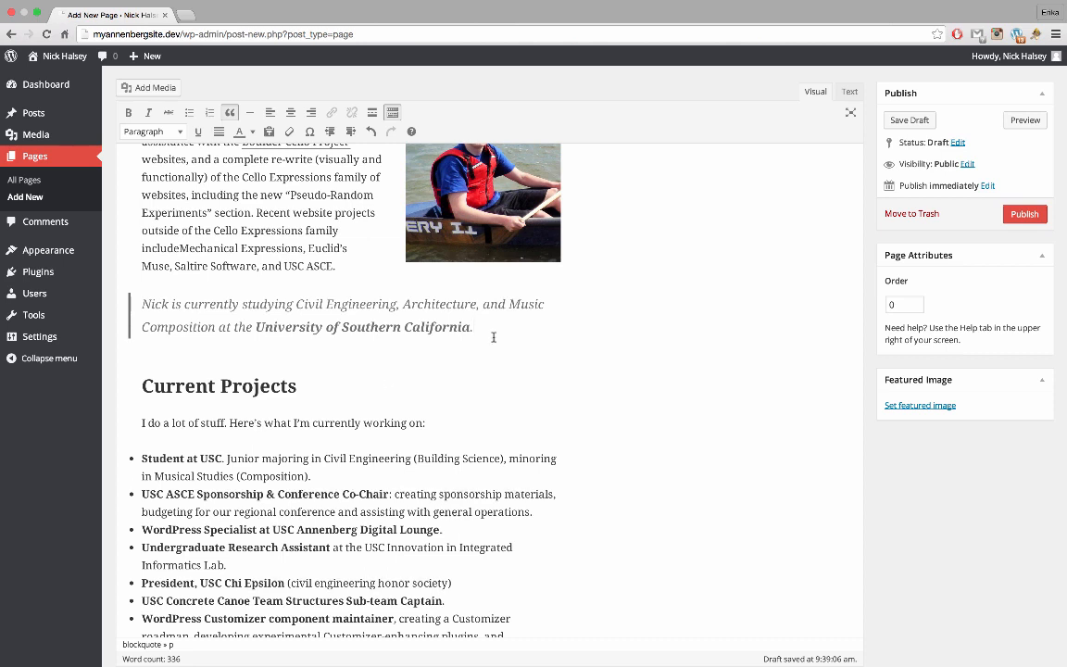
pyautogui.scroll(-1, 494, 337)
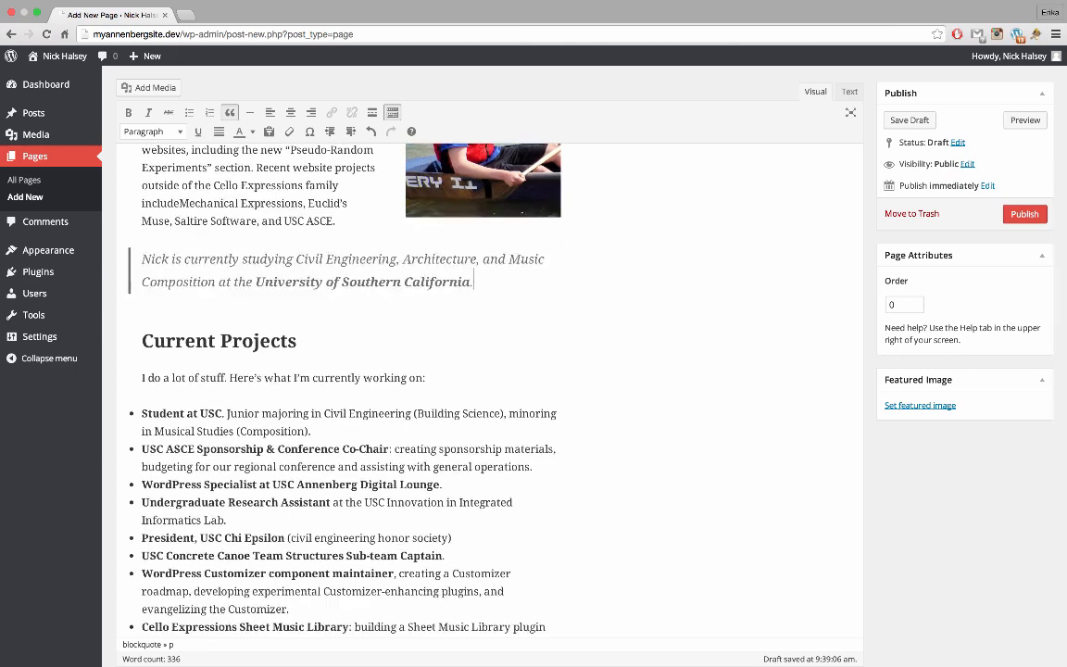
pyautogui.click(143, 341)
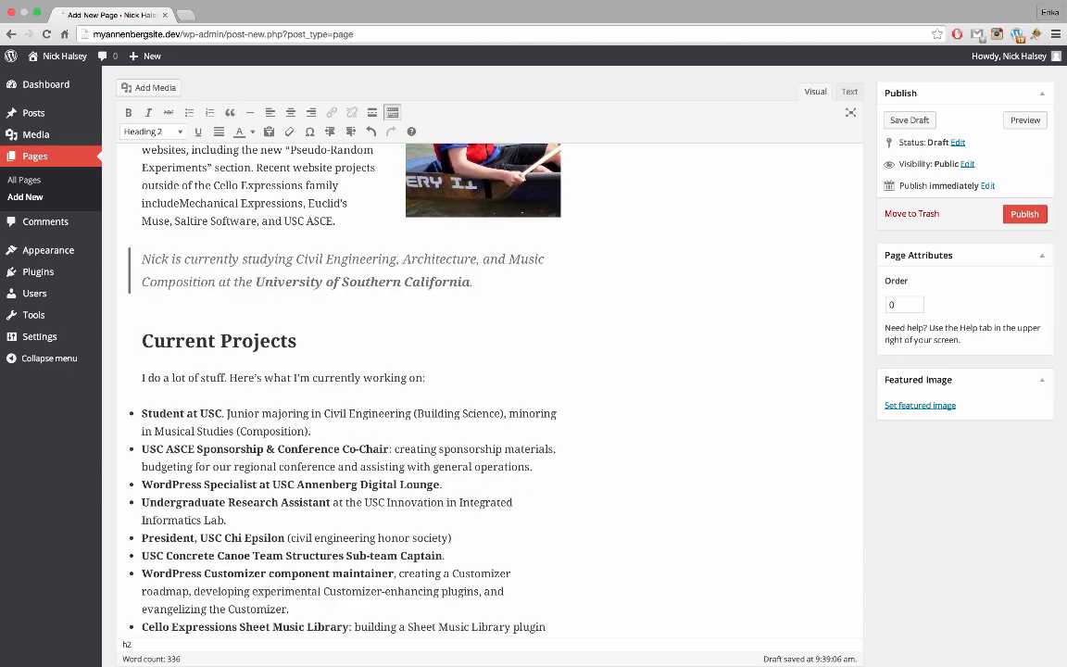
pyautogui.press('Return')
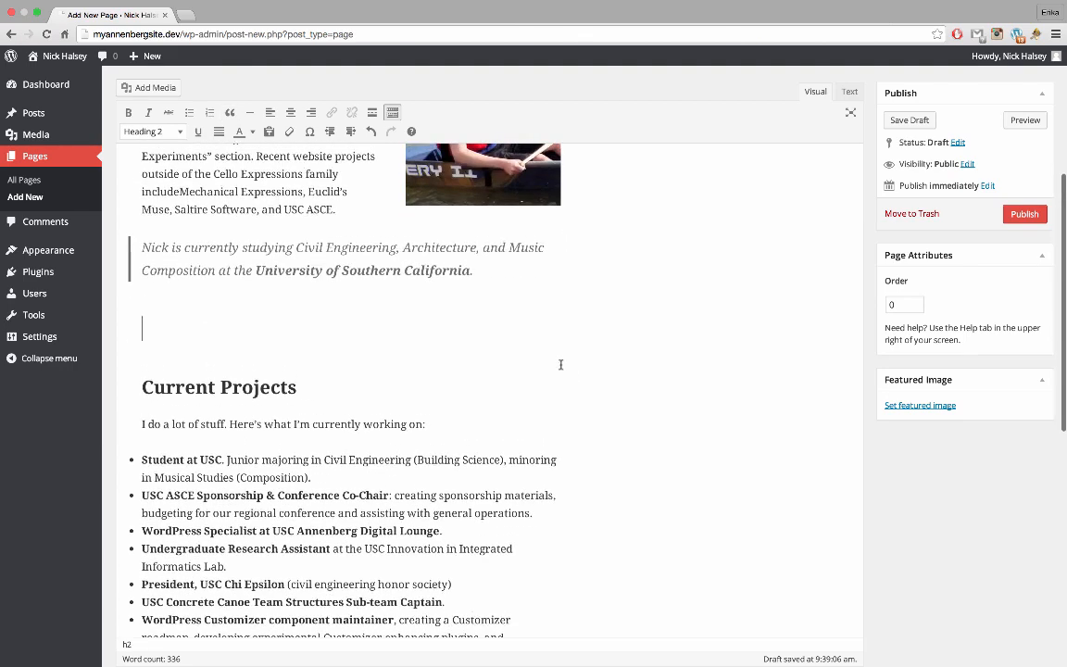
# Upload the resume PDF to the media library by dragging it in from Finder
pyautogui.click(139, 87)
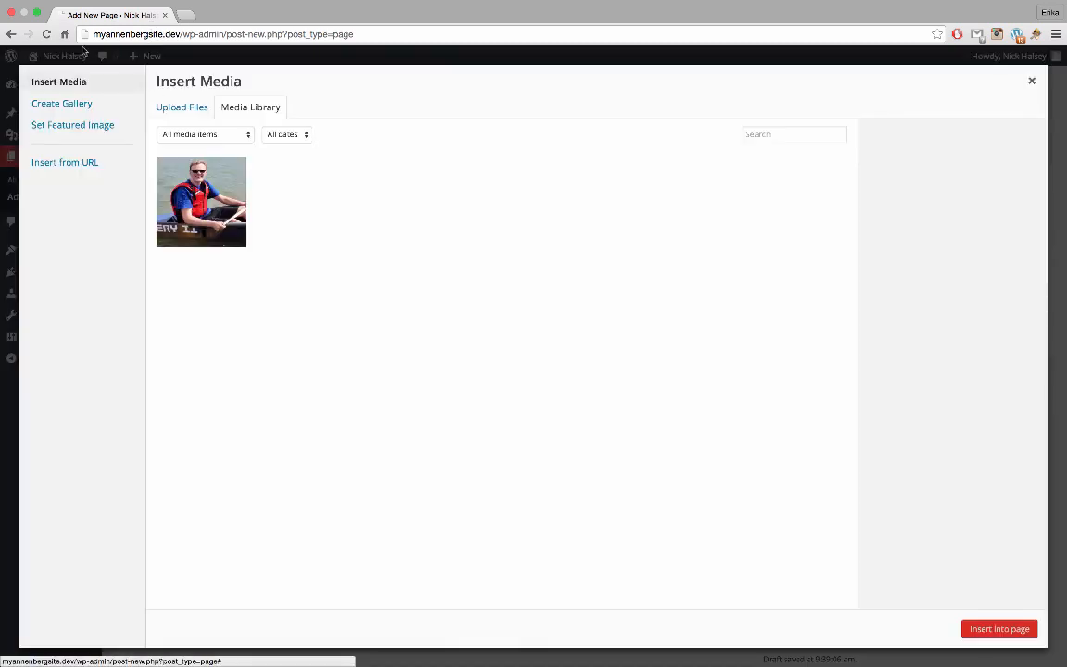
pyautogui.click(36, 16)
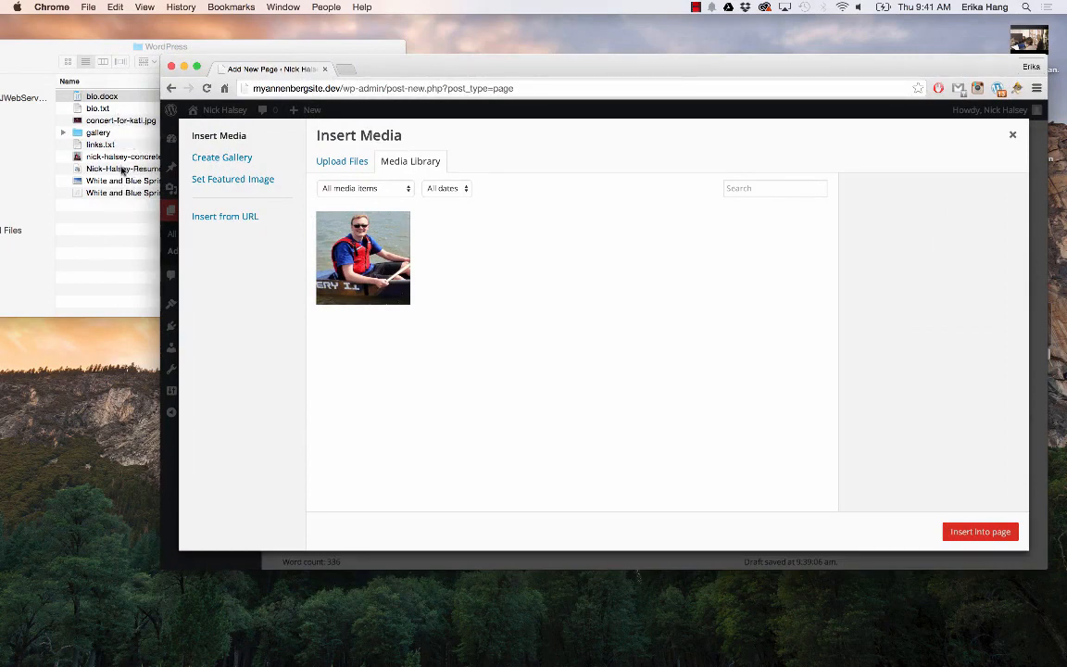
pyautogui.moveTo(123, 170); pyautogui.dragTo(434, 306)
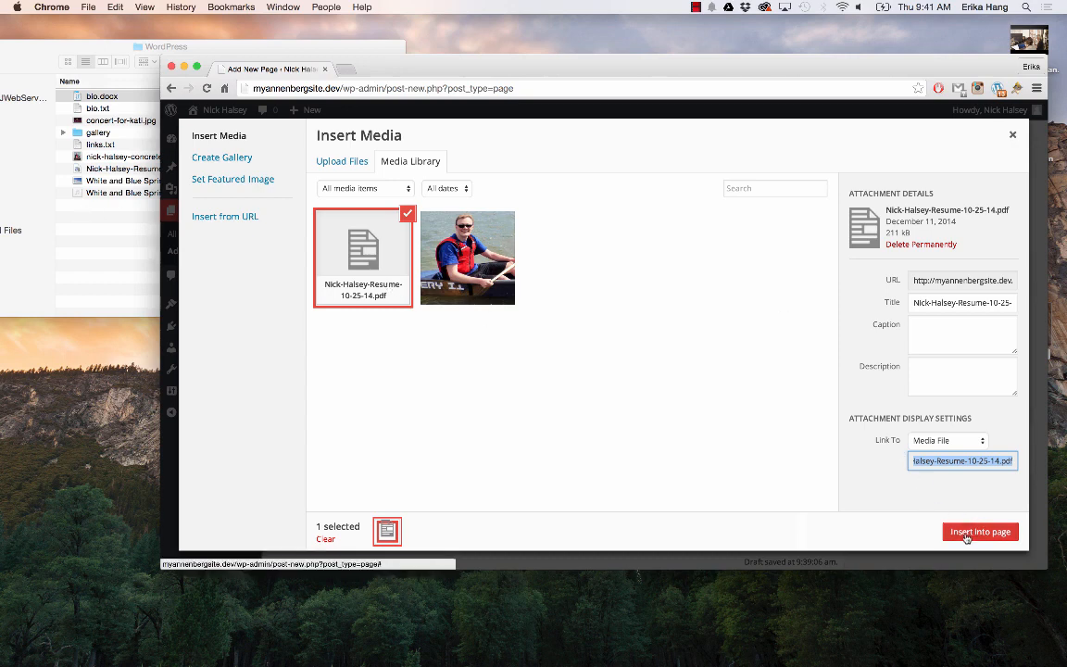
# Retitle the resume as the owner's name plus Resume and insert it as a page link
pyautogui.click(934, 301)
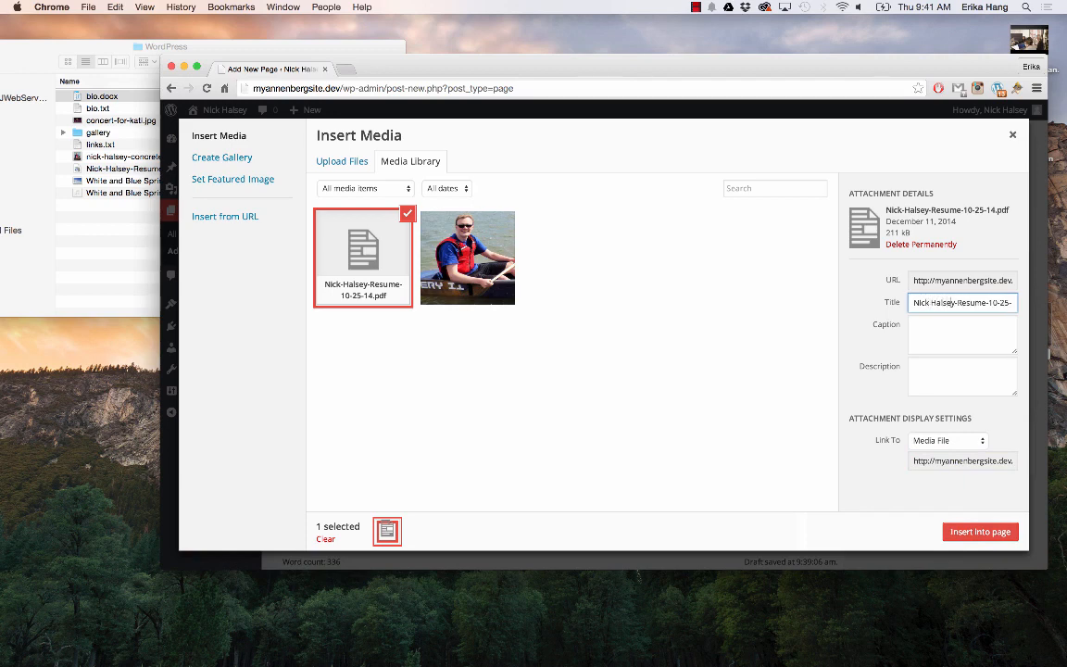
pyautogui.press('BackSpace')
pyautogui.press('Right')
pyautogui.press('Right')
pyautogui.press('Right')
pyautogui.press('Right')
pyautogui.press('Right')
pyautogui.press('Right')
pyautogui.write("'s")
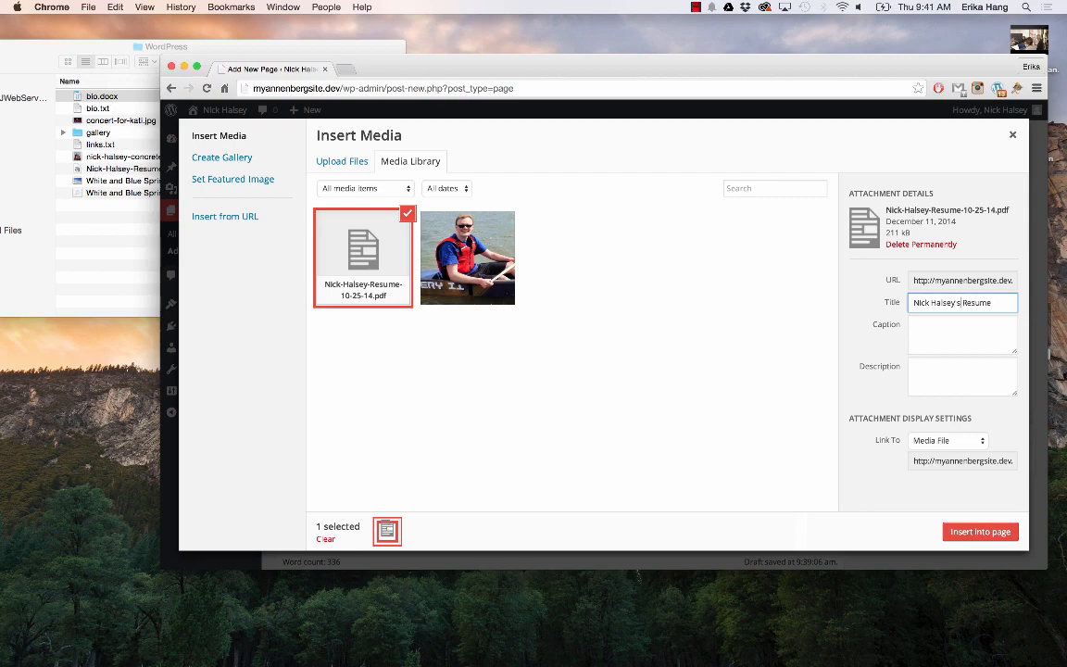
pyautogui.click(981, 532)
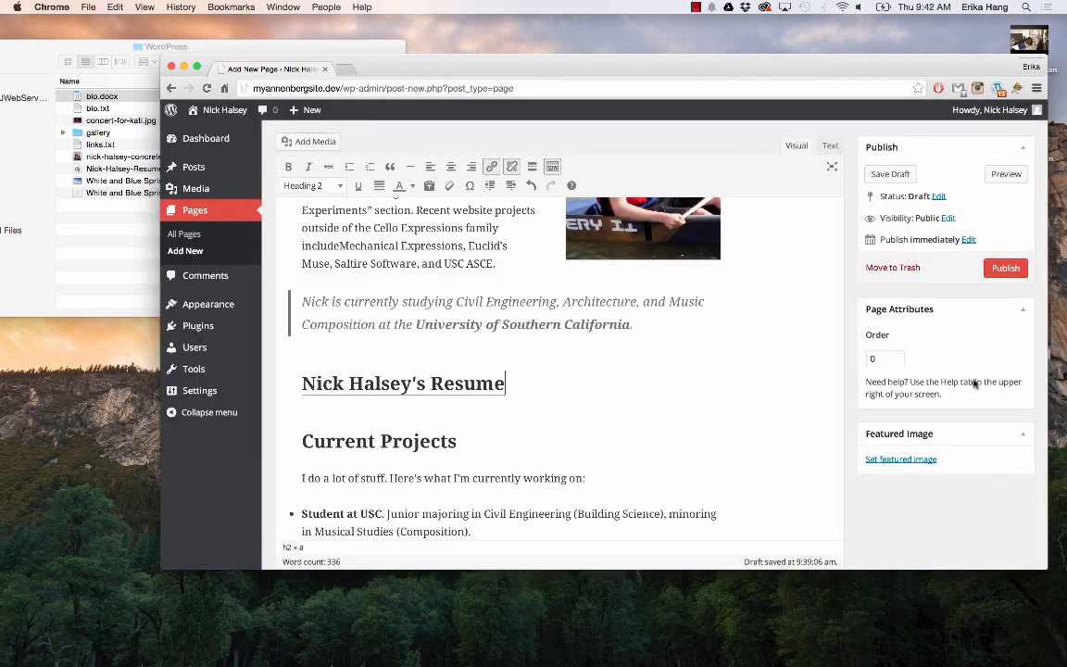
# Format the selected resume link line as Heading 4
pyautogui.click(196, 65)
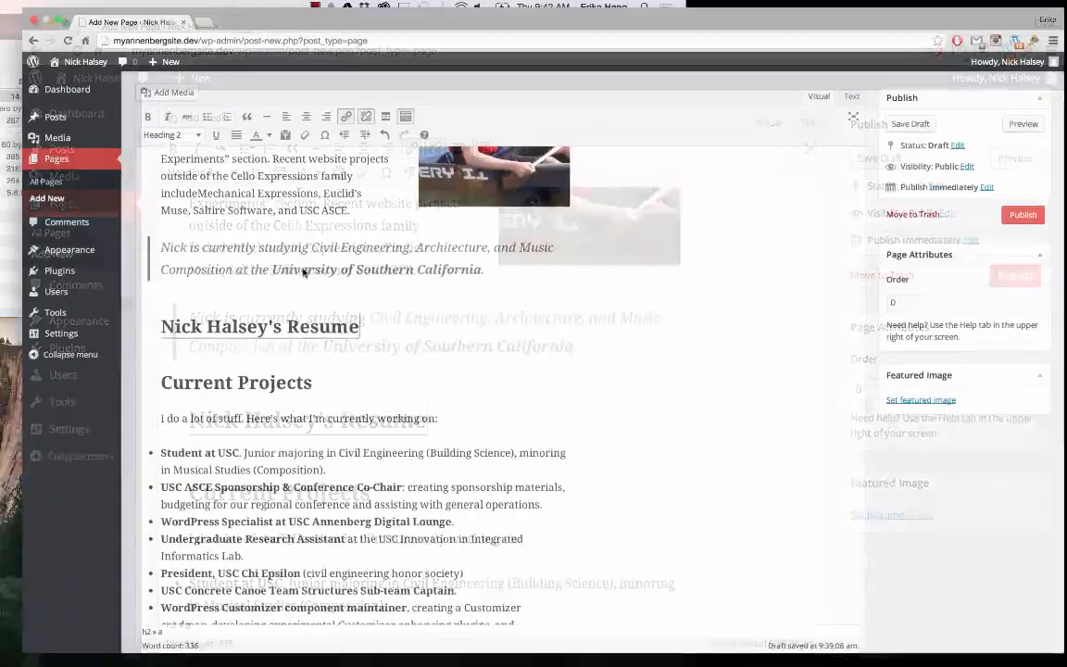
pyautogui.scroll(2, 265, 329)
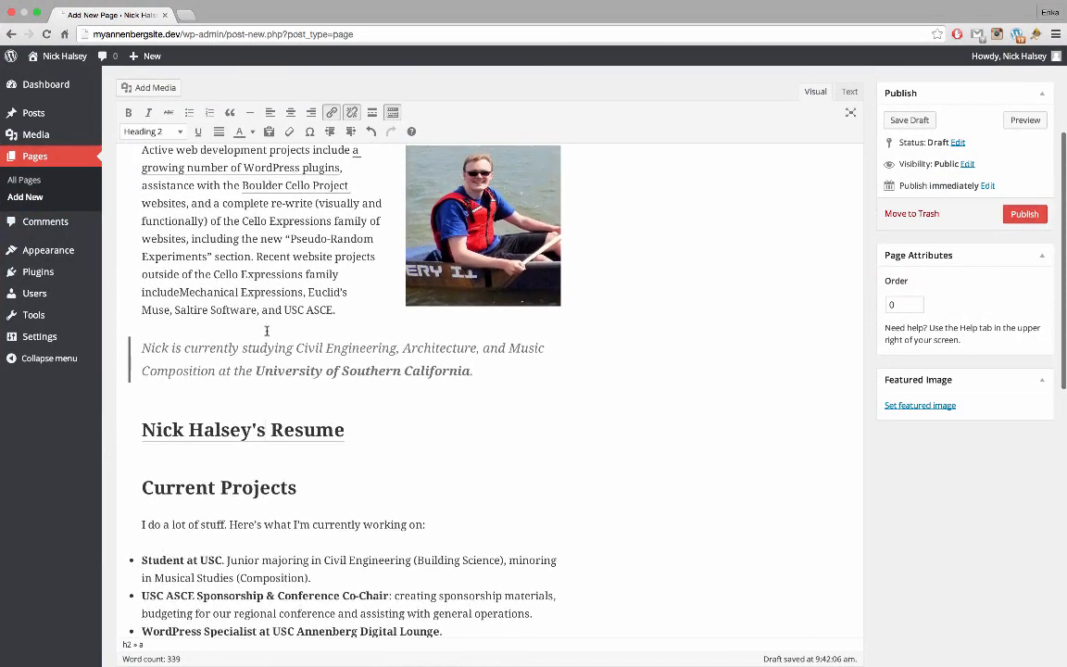
pyautogui.scroll(2, 307, 421)
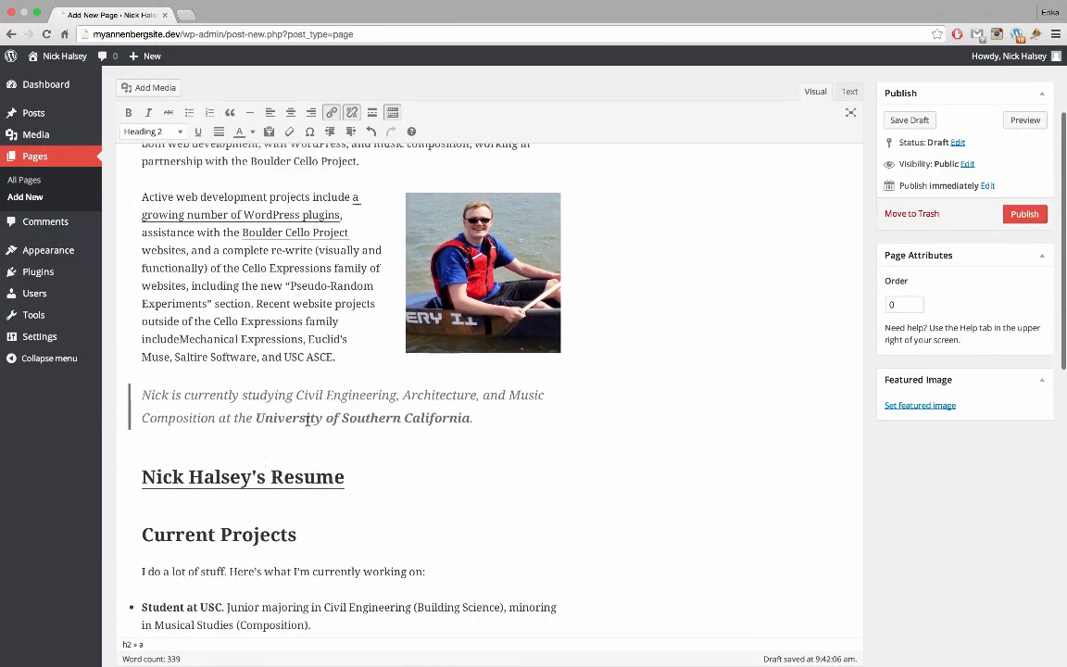
pyautogui.moveTo(354, 499); pyautogui.dragTo(238, 474)
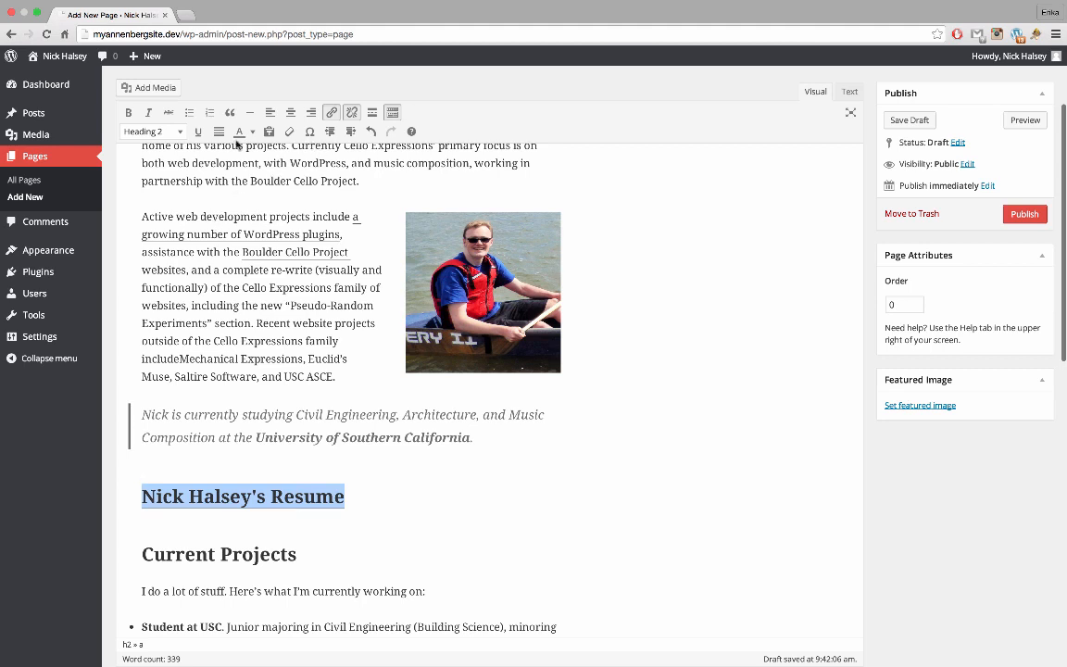
pyautogui.click(180, 134)
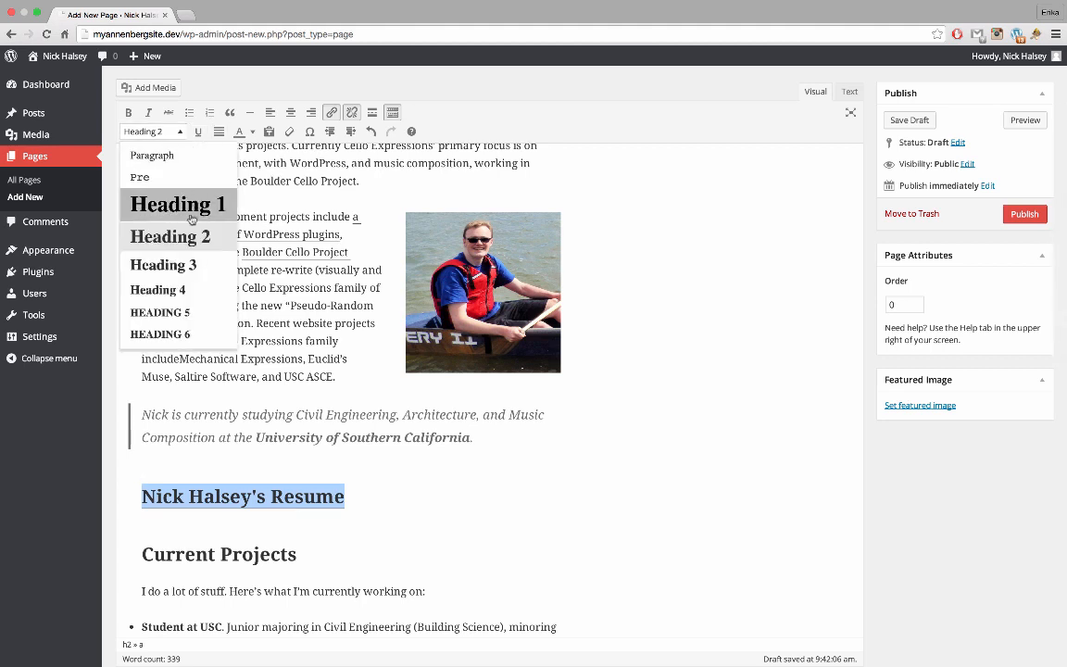
pyautogui.click(186, 291)
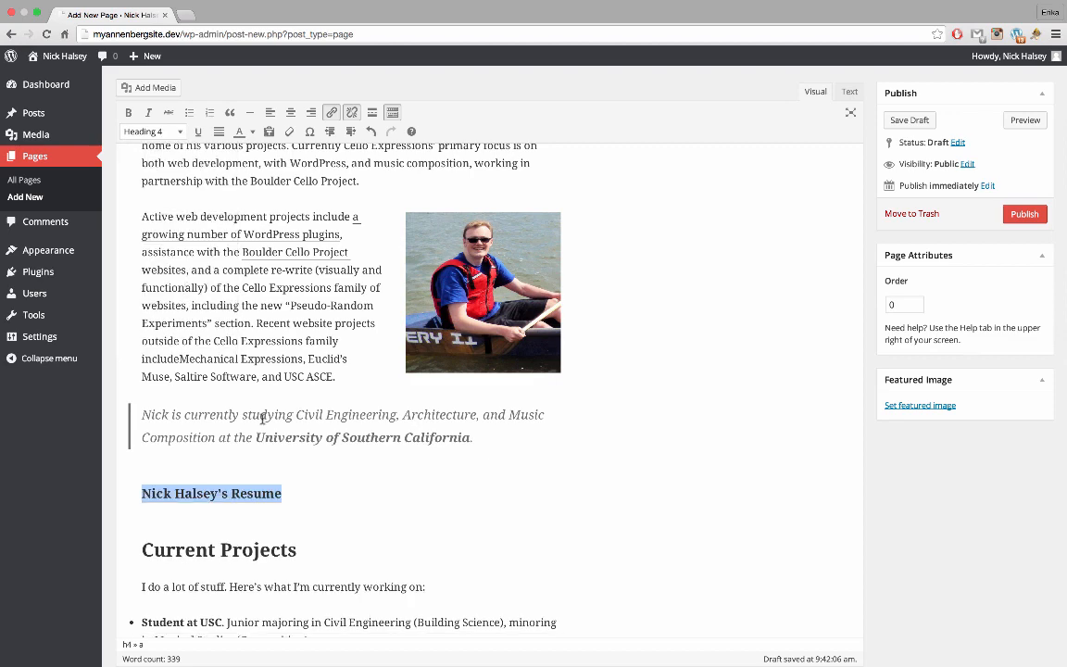
pyautogui.click(262, 418)
# Compare the resume line as Paragraph and Heading 5, then settle back on Heading 4
pyautogui.click(285, 498)
pyautogui.scroll(1, 285, 499)
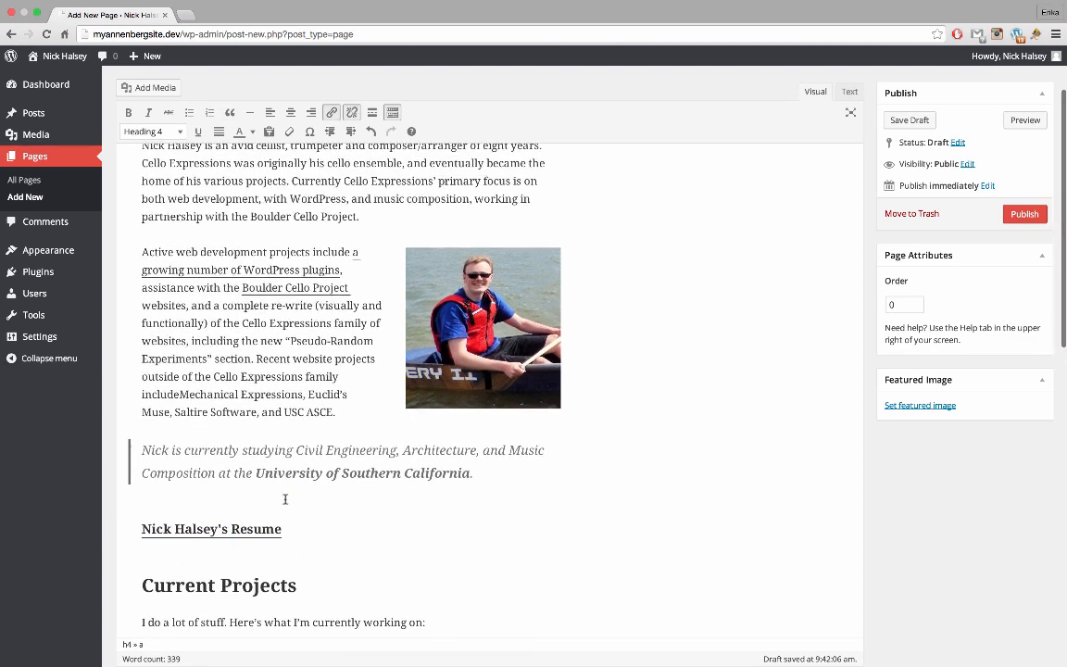
pyautogui.scroll(2, 285, 499)
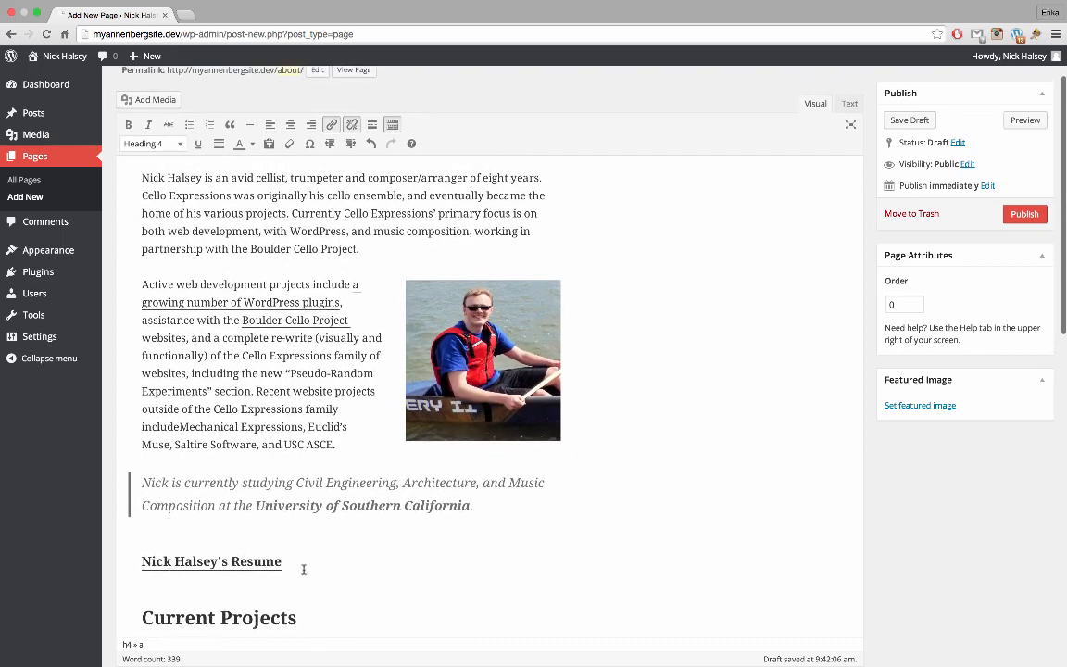
pyautogui.click(159, 144)
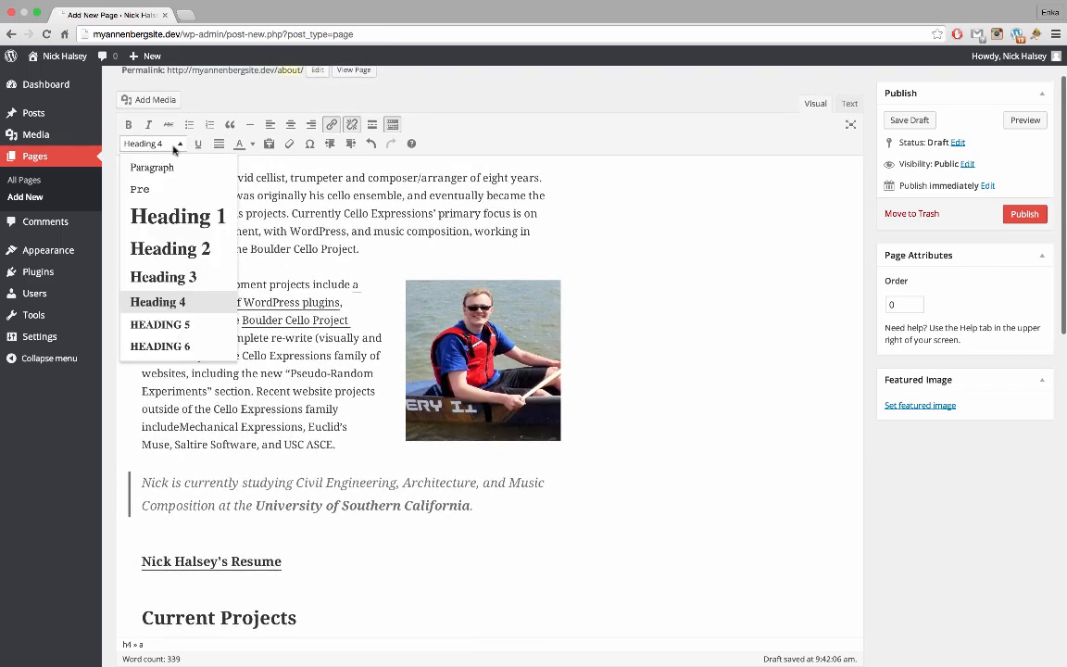
pyautogui.click(165, 168)
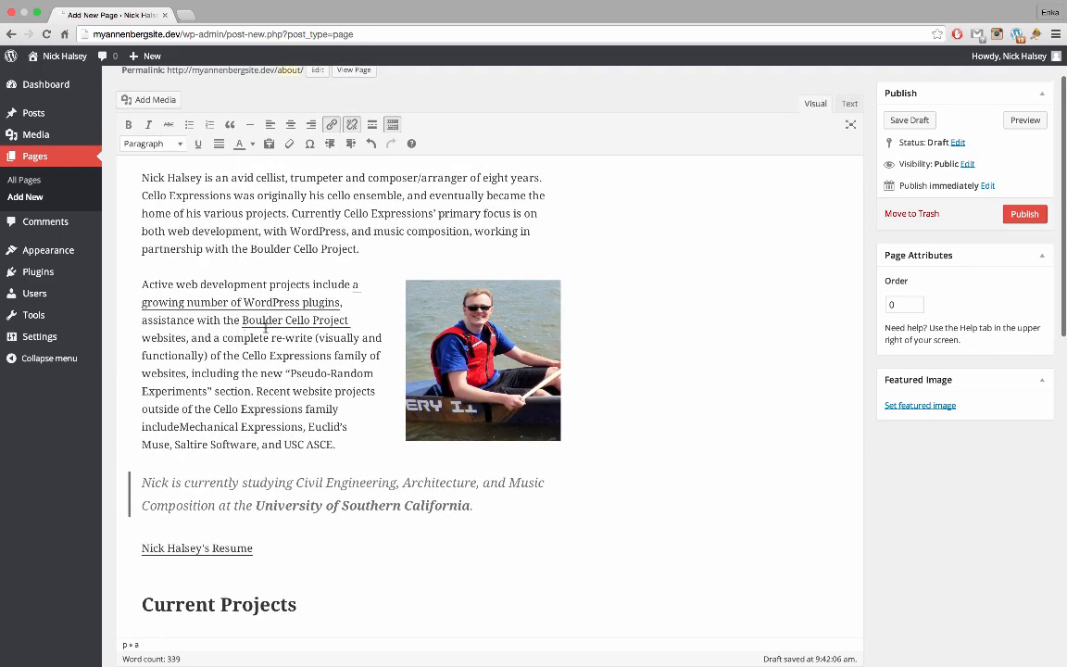
pyautogui.click(172, 148)
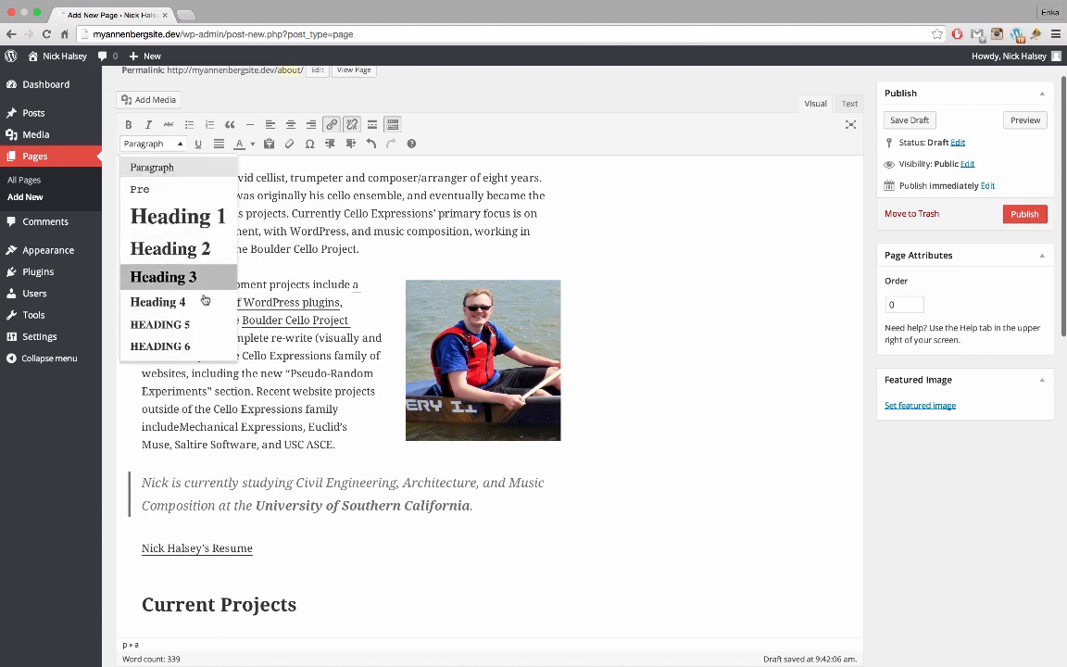
pyautogui.click(196, 324)
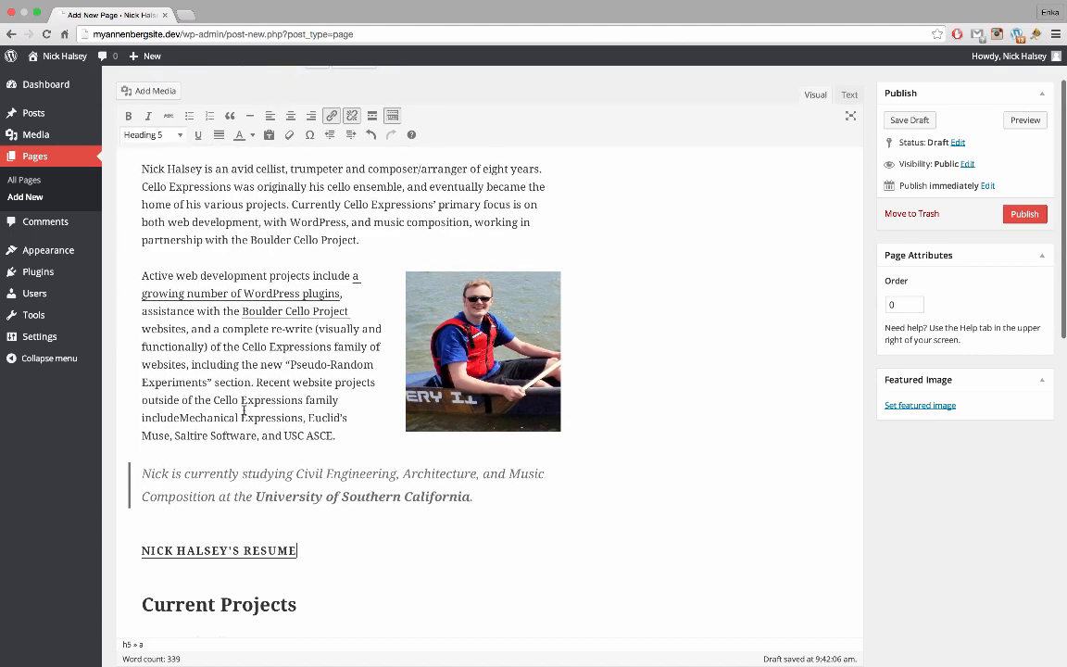
pyautogui.click(176, 139)
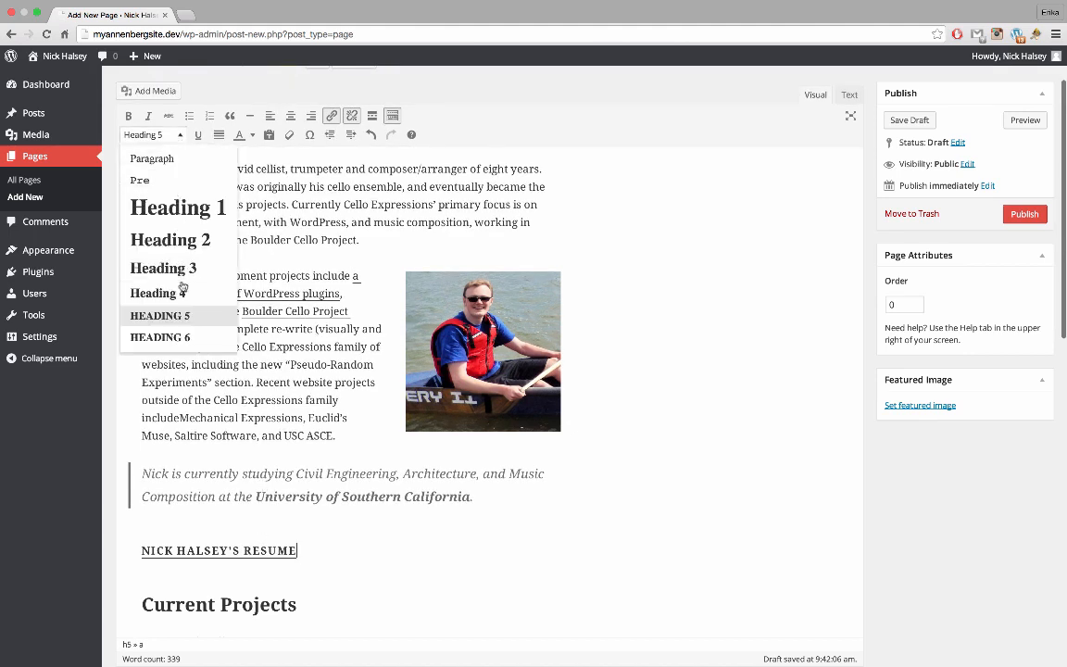
pyautogui.click(189, 263)
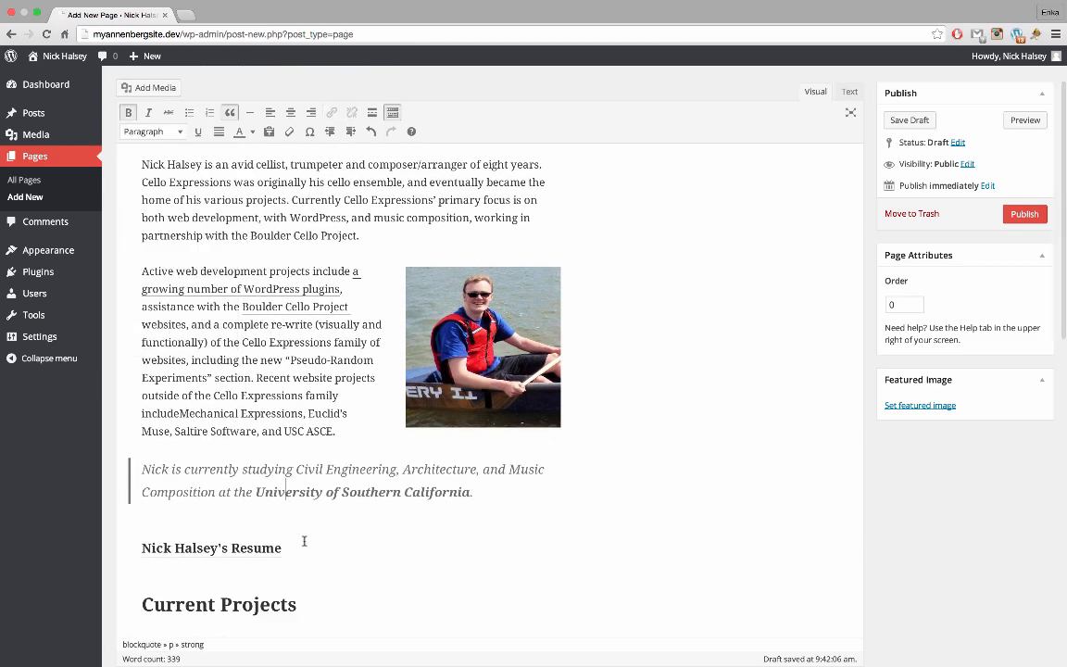
pyautogui.scroll(2, 296, 523)
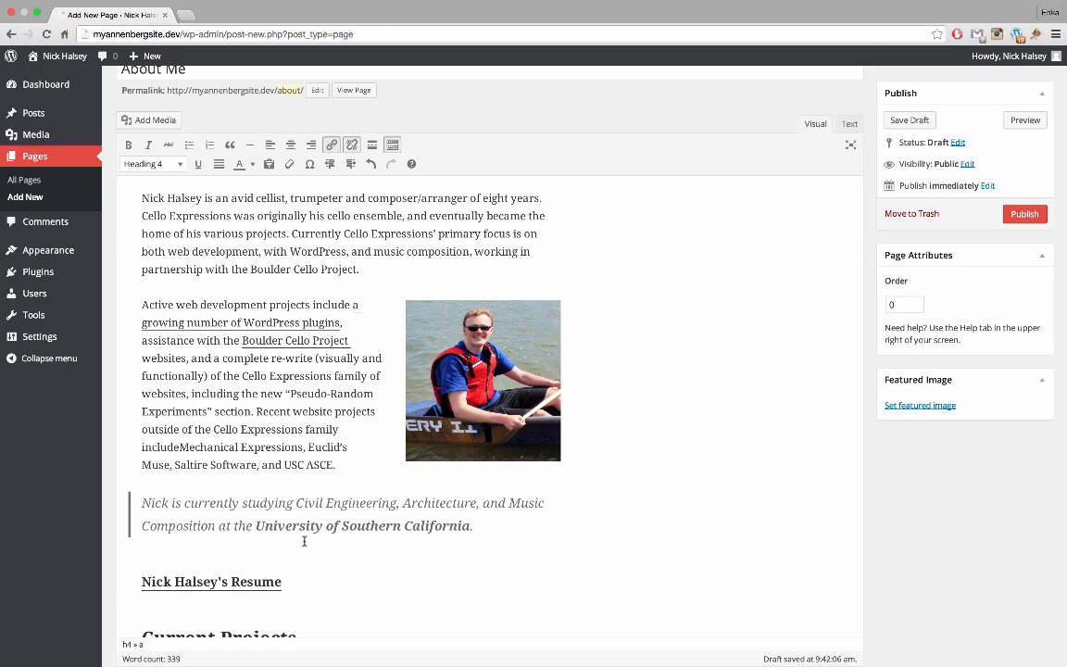
# Save the About Me page as a draft and preview it in a new tab
pyautogui.click(919, 122)
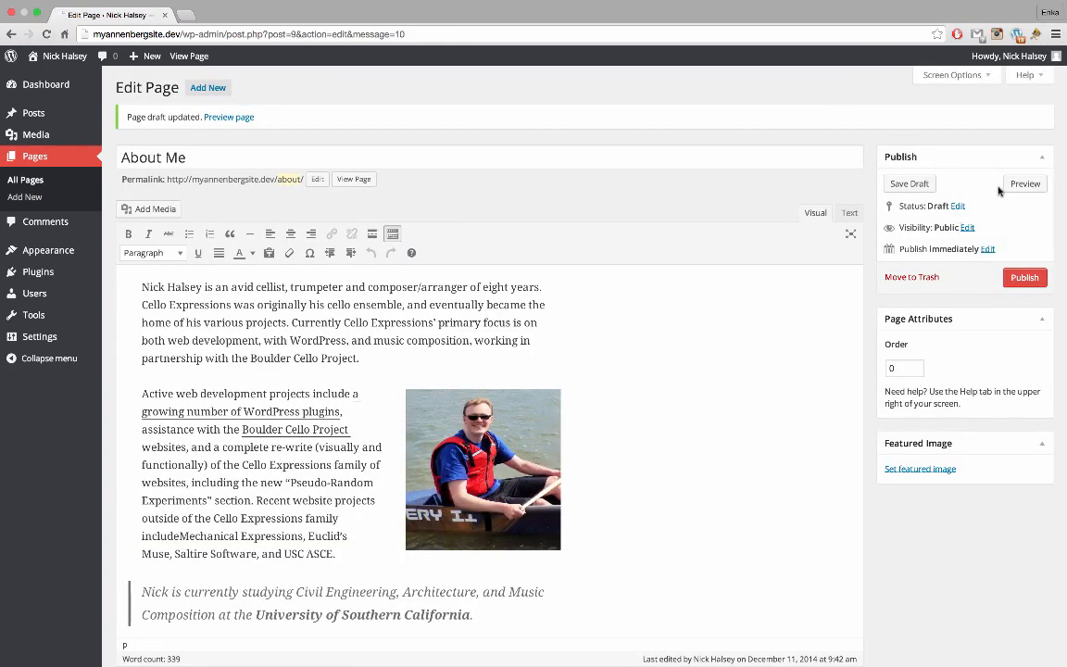
pyautogui.click(1024, 184)
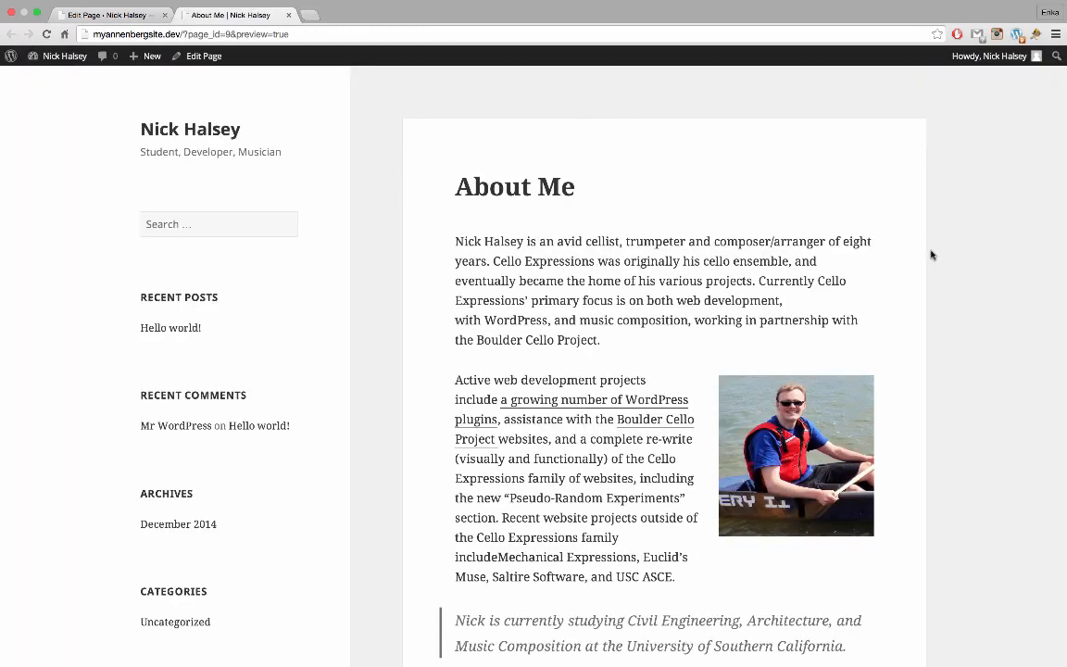
pyautogui.scroll(-5, 932, 255)
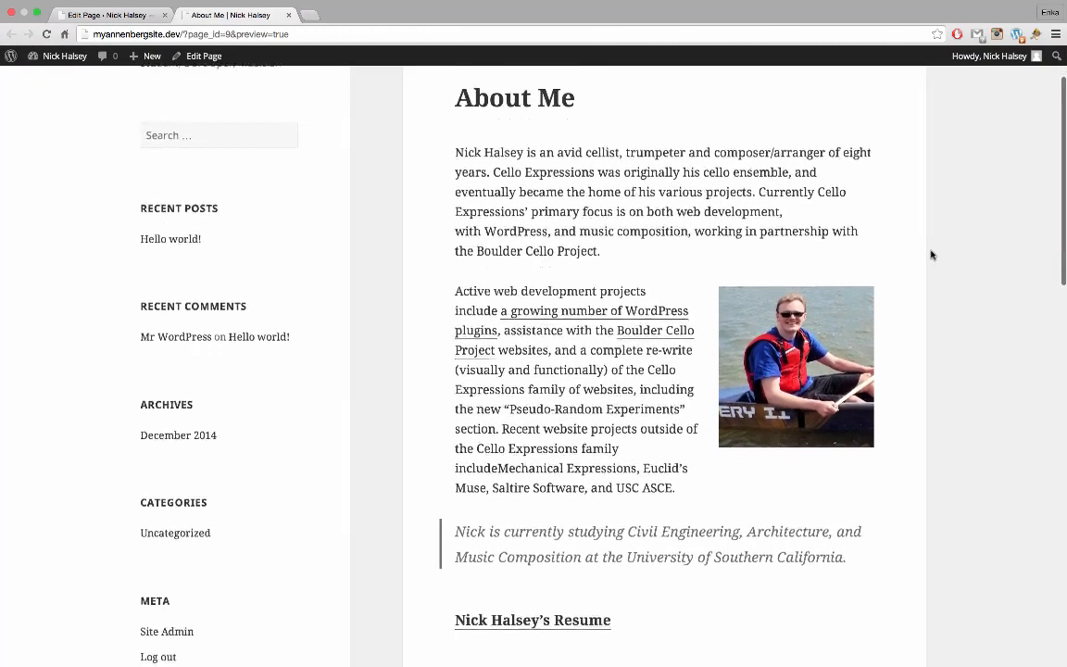
pyautogui.scroll(-7, 931, 255)
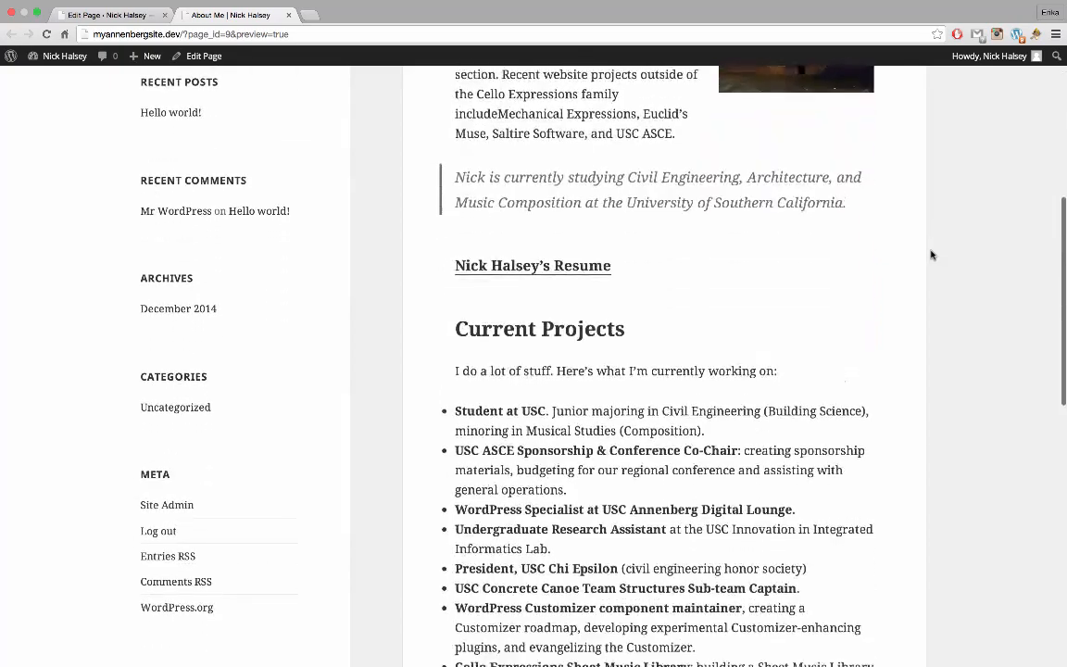
pyautogui.scroll(-10, 741, 338)
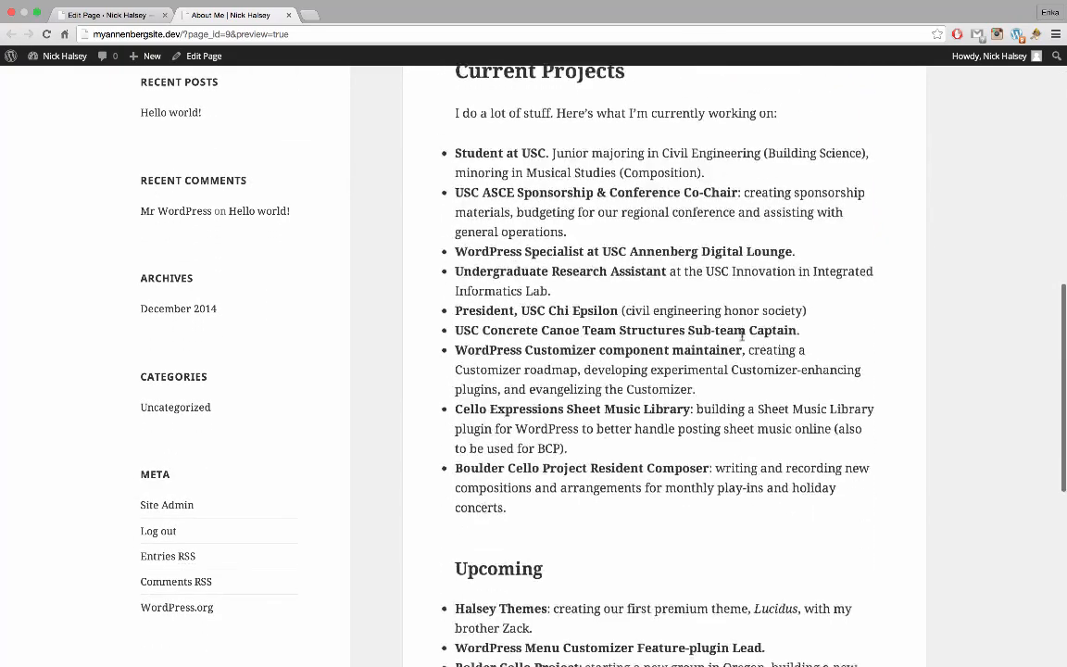
pyautogui.scroll(14, 741, 339)
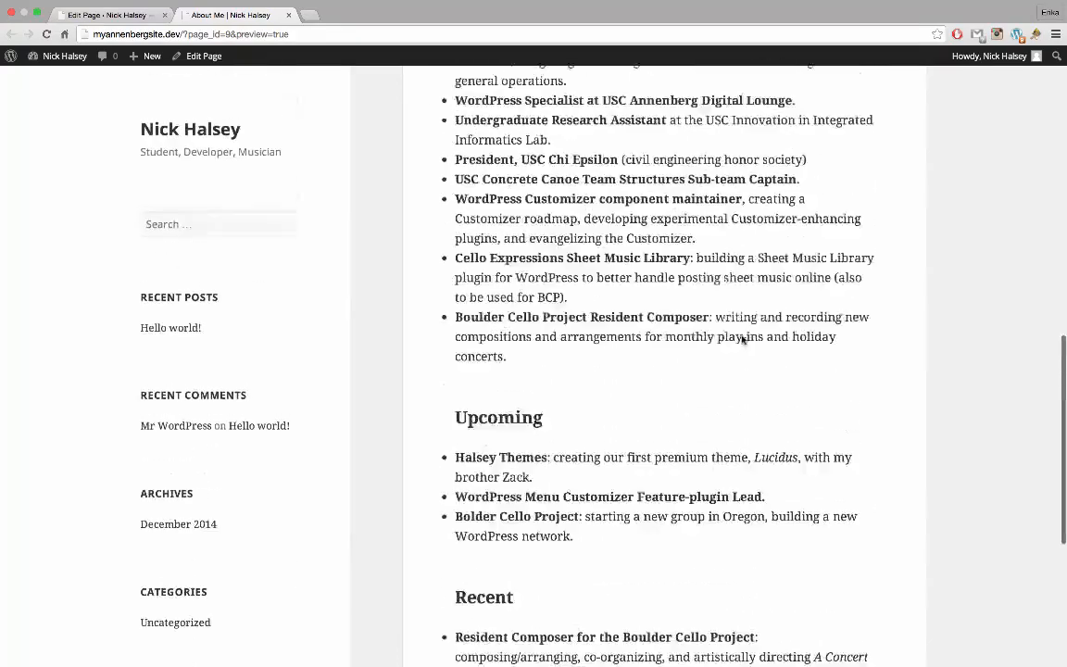
pyautogui.scroll(9, 742, 339)
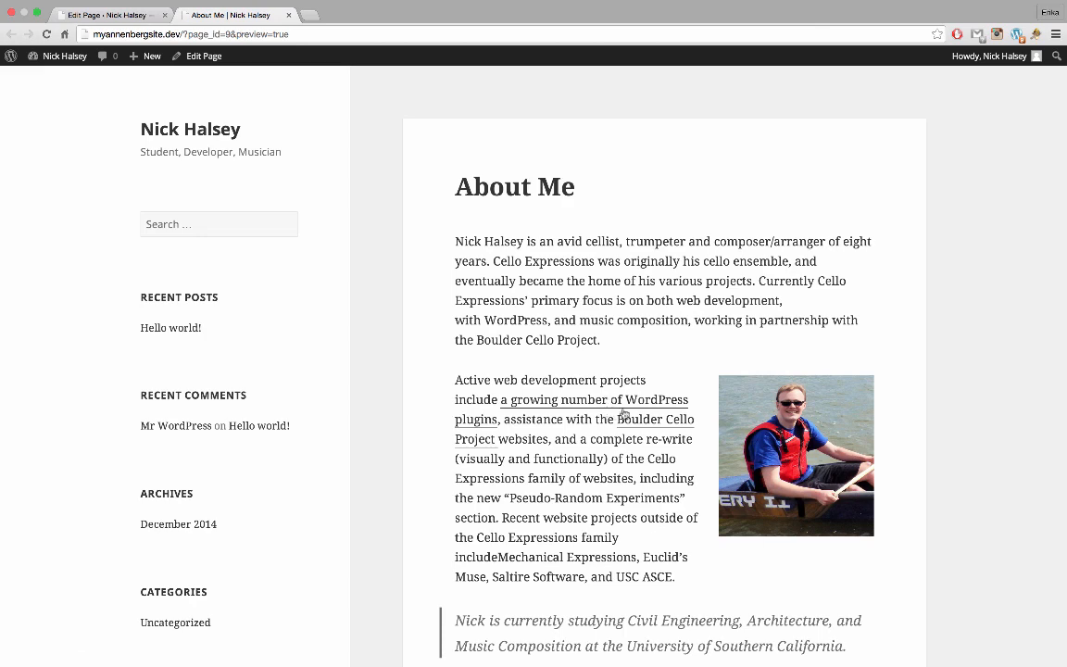
# Open the linked résumé PDF from the preview, then close its tab
pyautogui.scroll(-2, 609, 533)
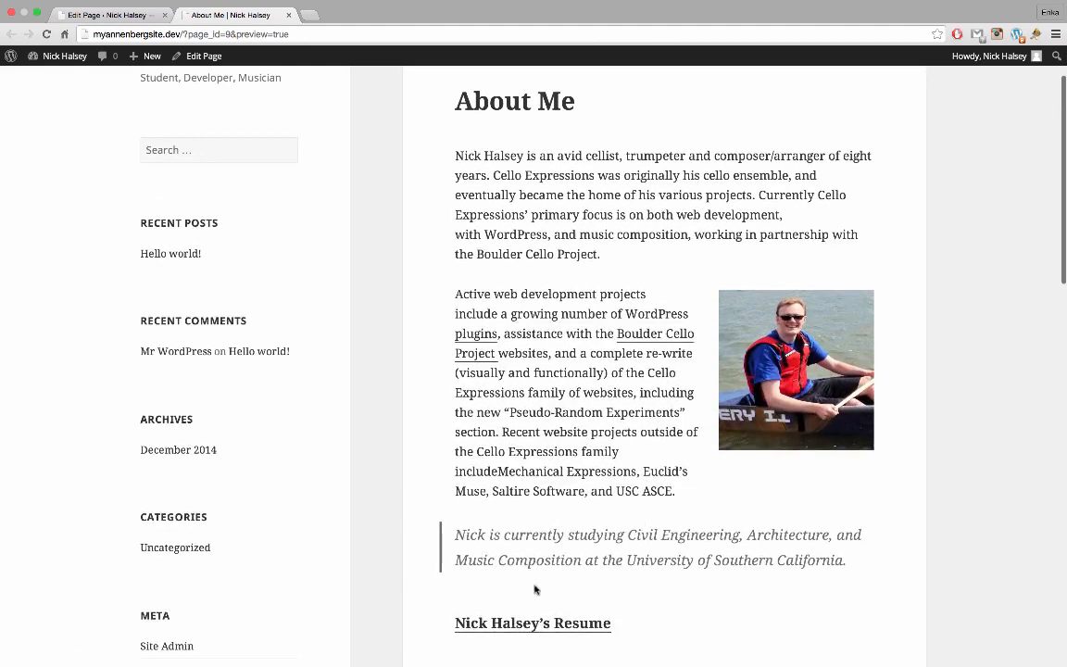
pyautogui.click(522, 627)
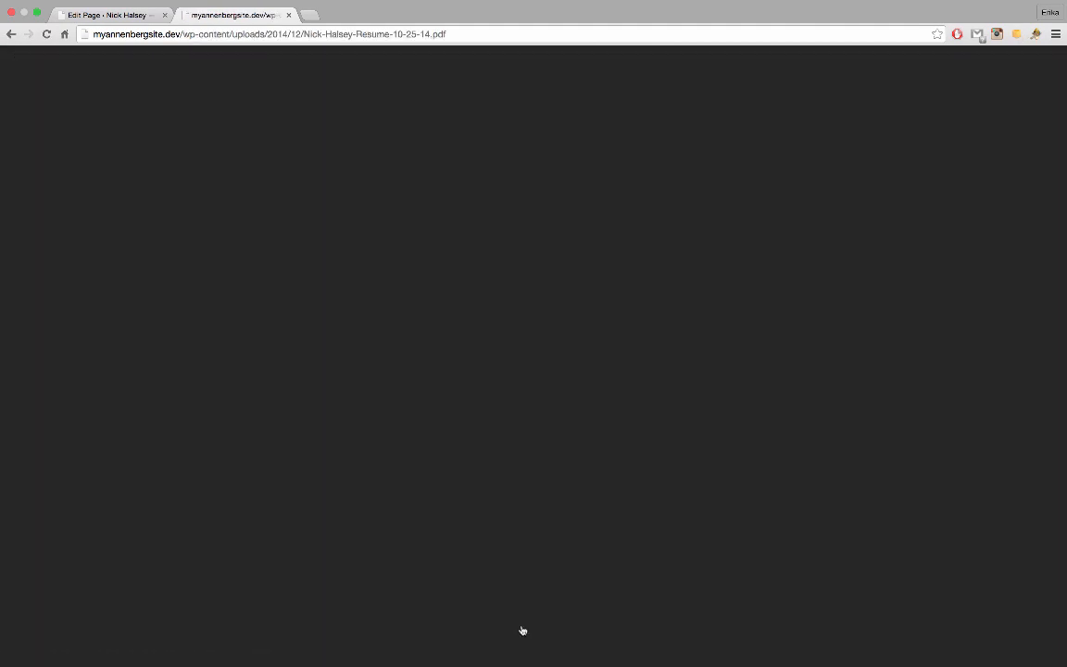
pyautogui.click(288, 16)
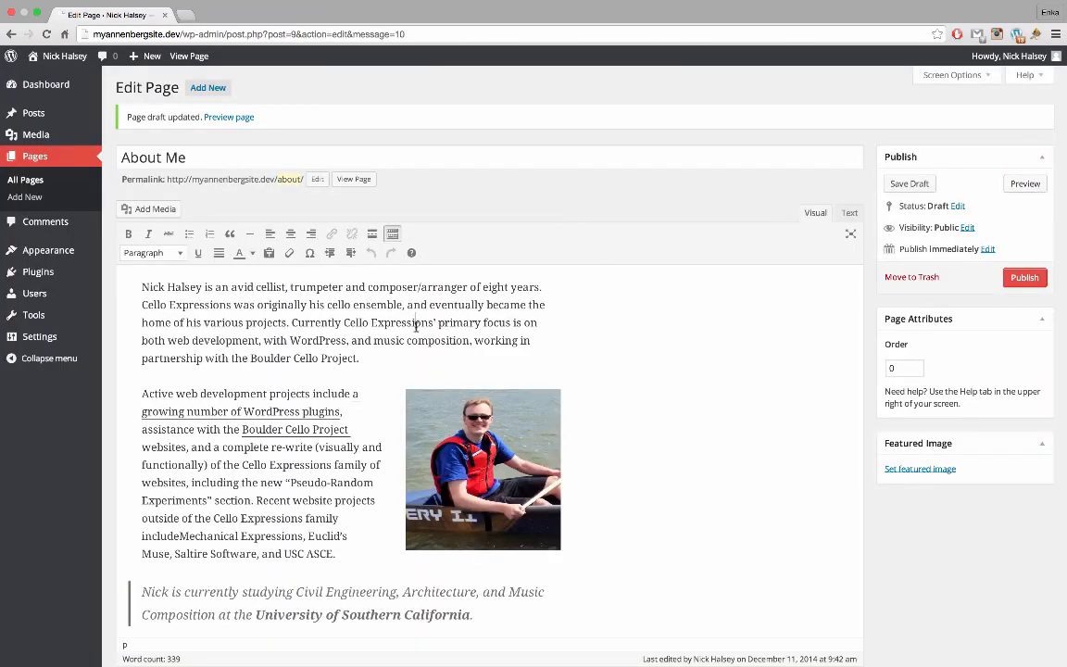
# Publish the About Me page from the Publish box
pyautogui.click(1024, 277)
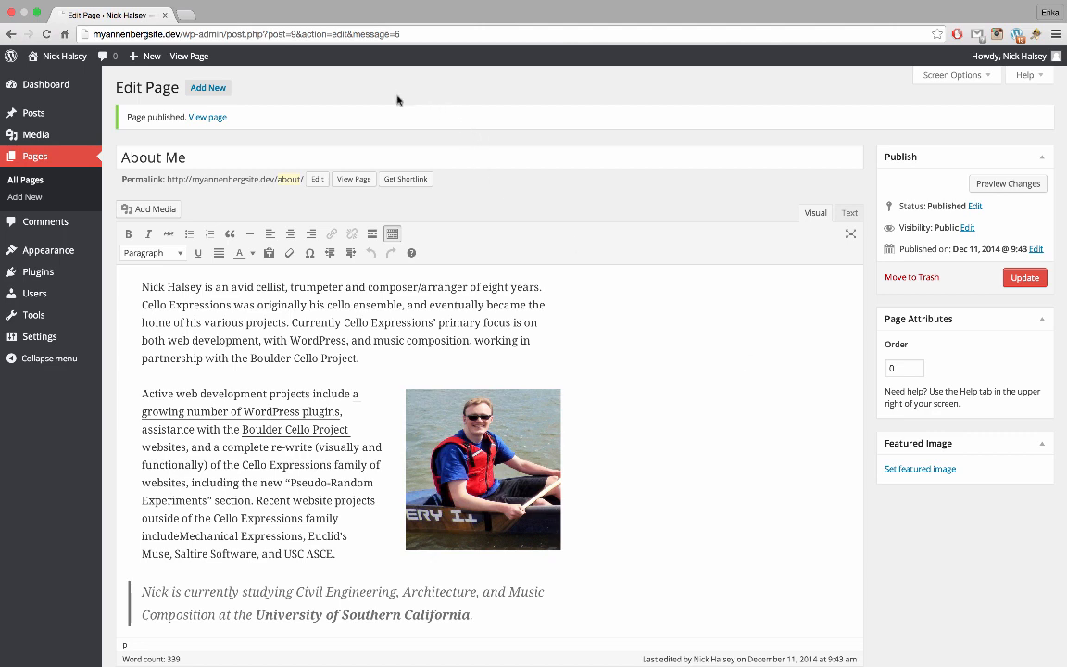
# Create a new page titled Contact whose body reads 'Email:' followed by the owner's e-mail address
pyautogui.click(218, 92)
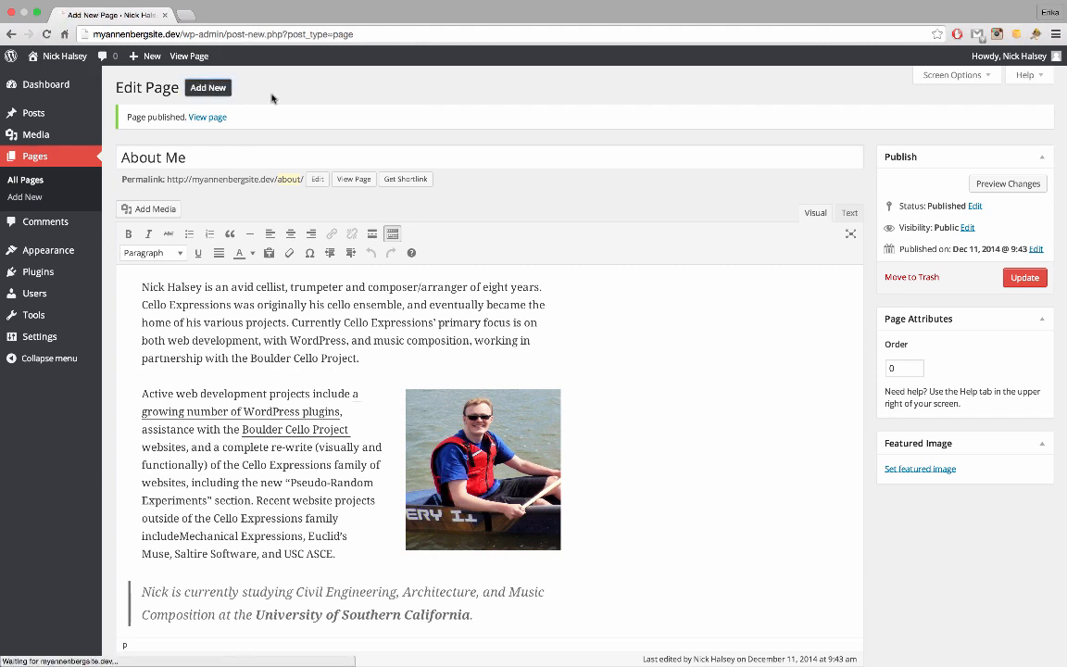
pyautogui.write('Contact')
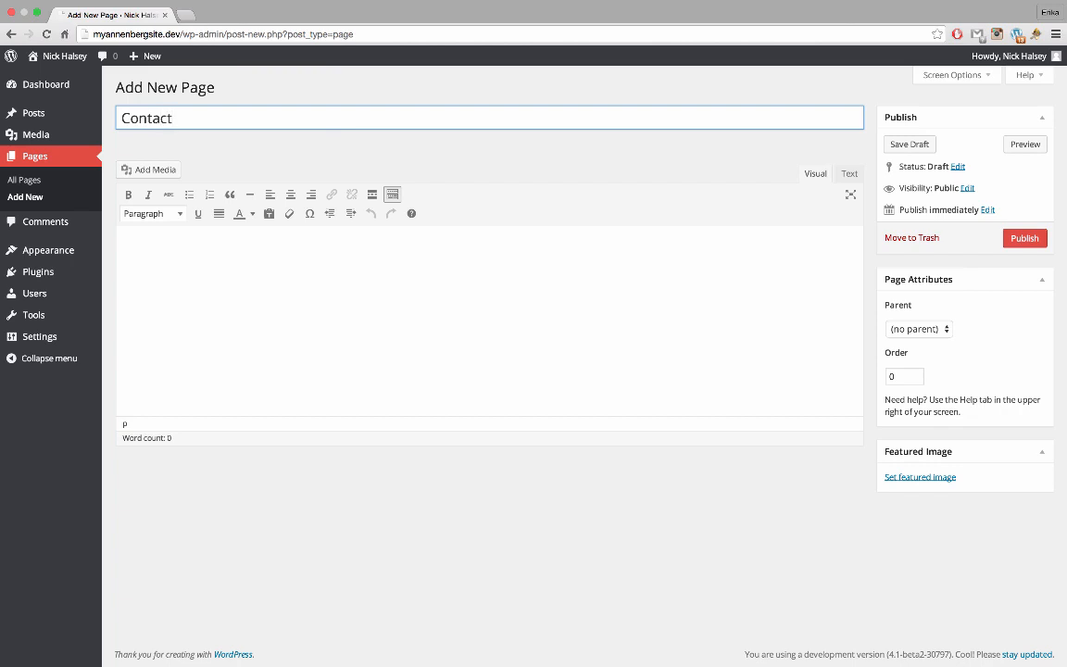
pyautogui.click(141, 246)
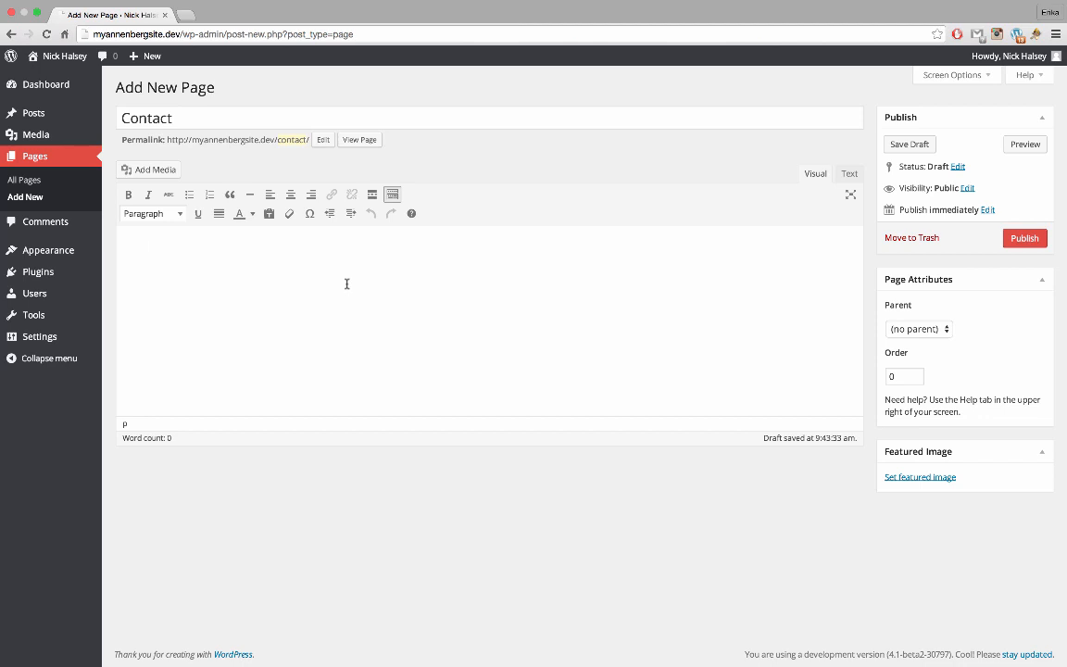
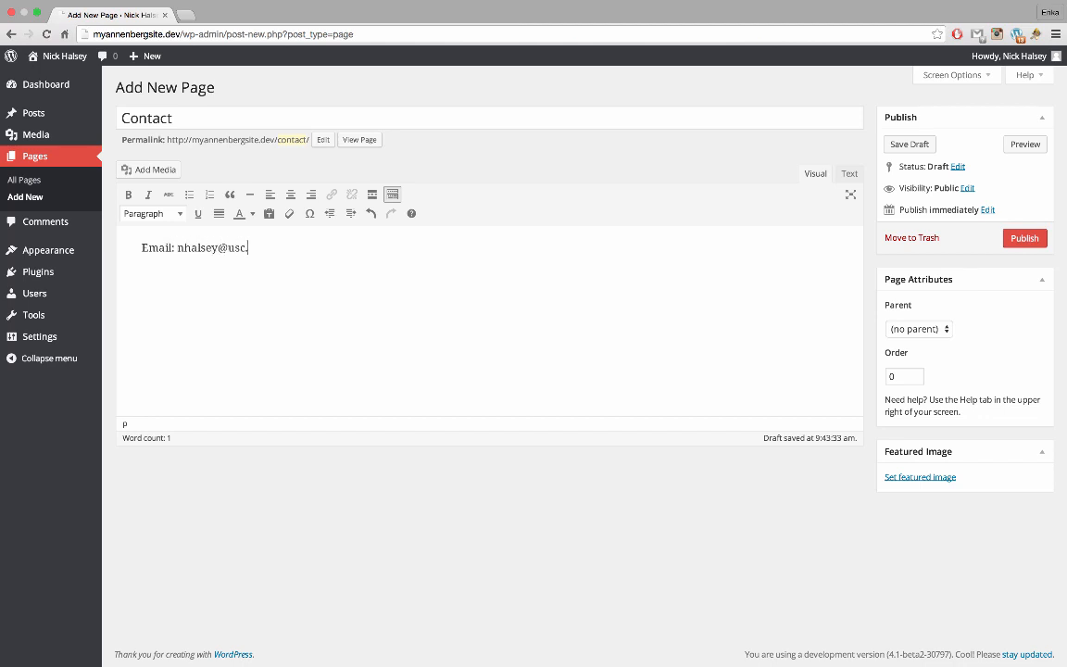
# Make the e-mail address a mailto link, publish the Contact page, and view All Pages
pyautogui.moveTo(177, 248); pyautogui.dragTo(266, 248)
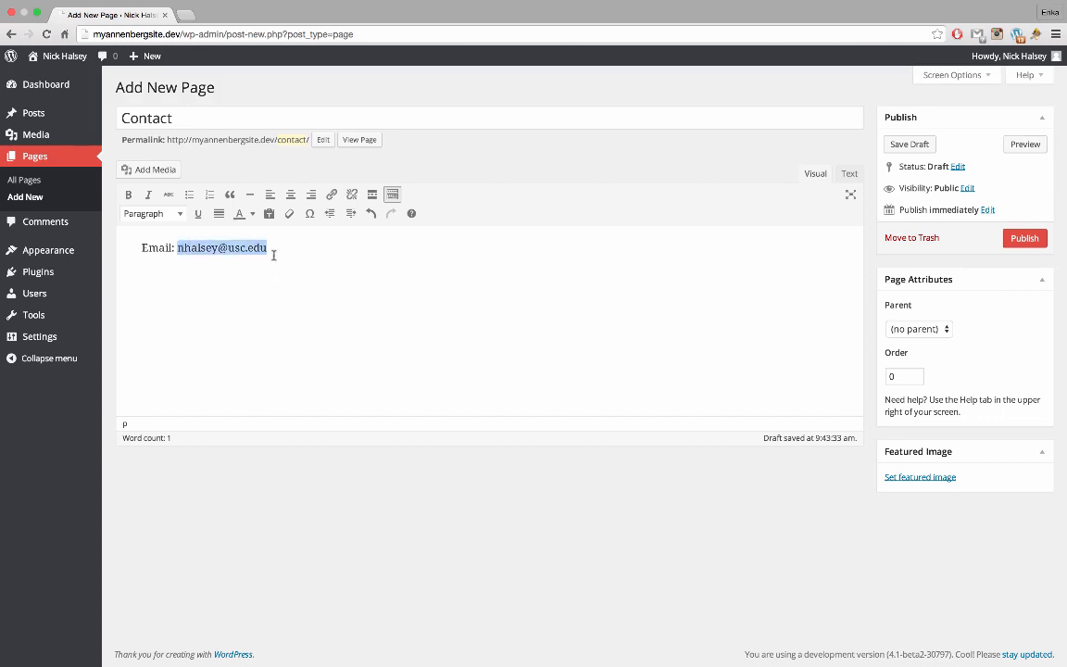
pyautogui.click(333, 194)
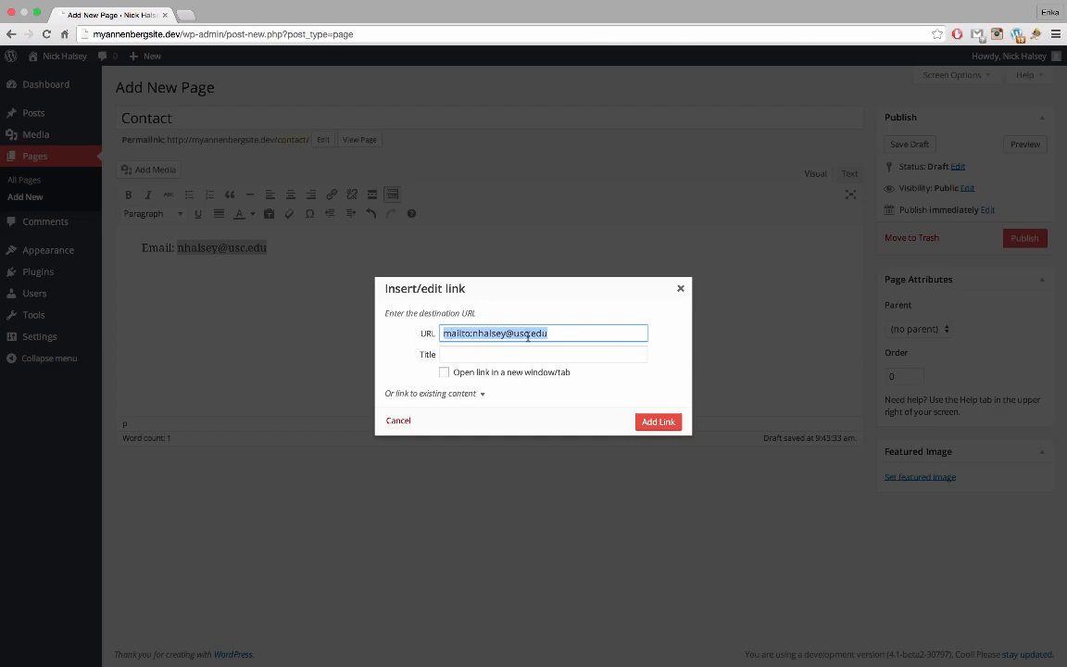
pyautogui.click(471, 333)
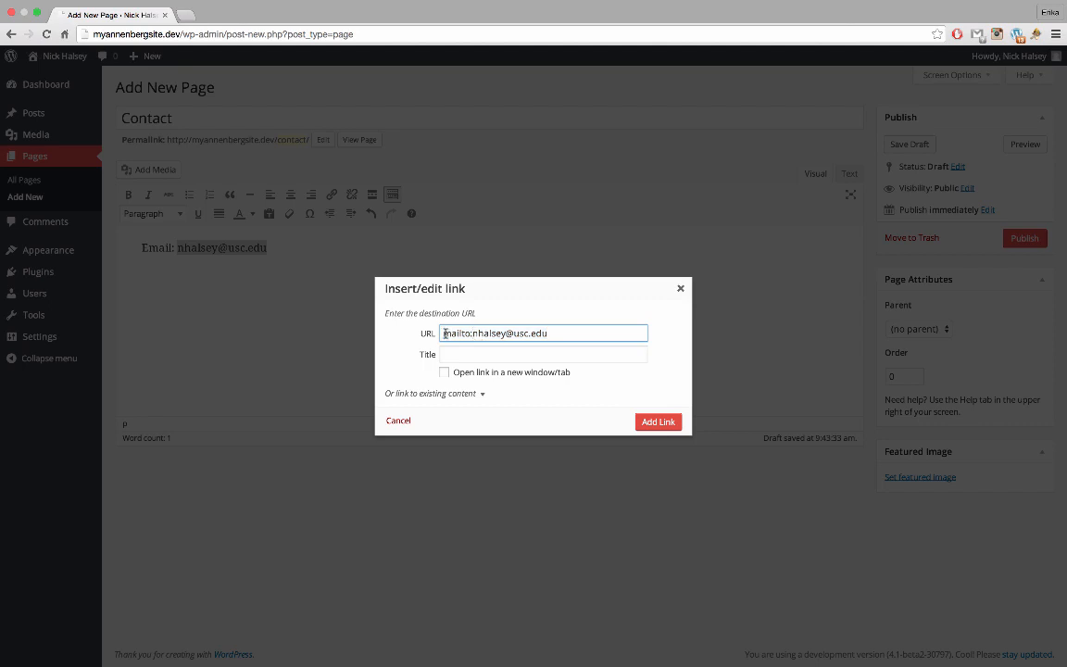
pyautogui.click(549, 333)
pyautogui.click(655, 422)
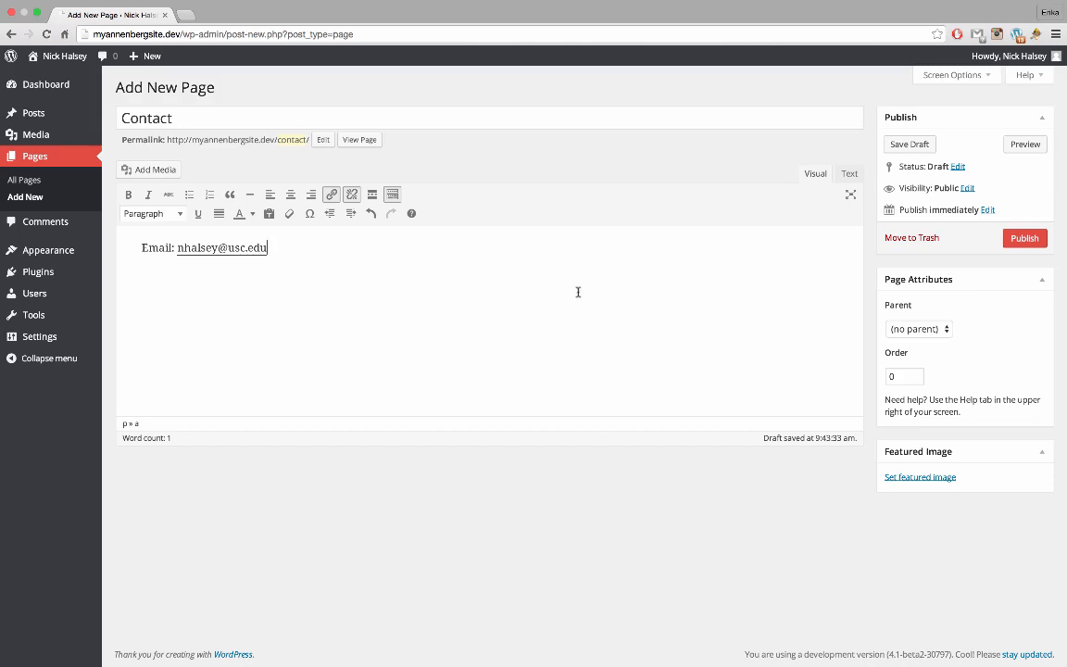
pyautogui.click(1026, 239)
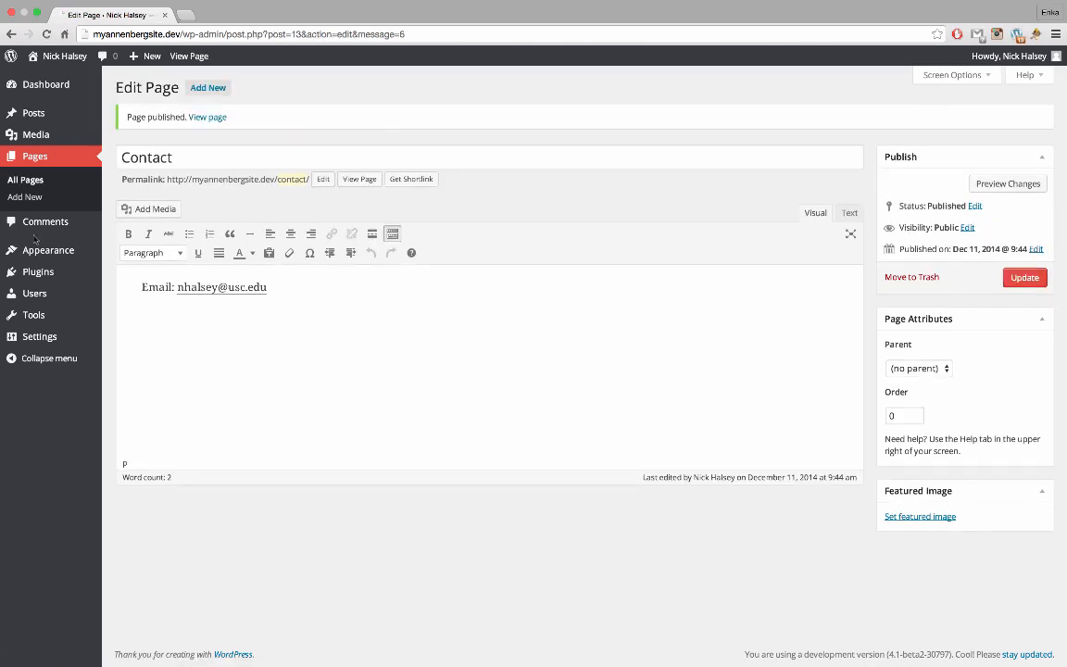
pyautogui.click(35, 181)
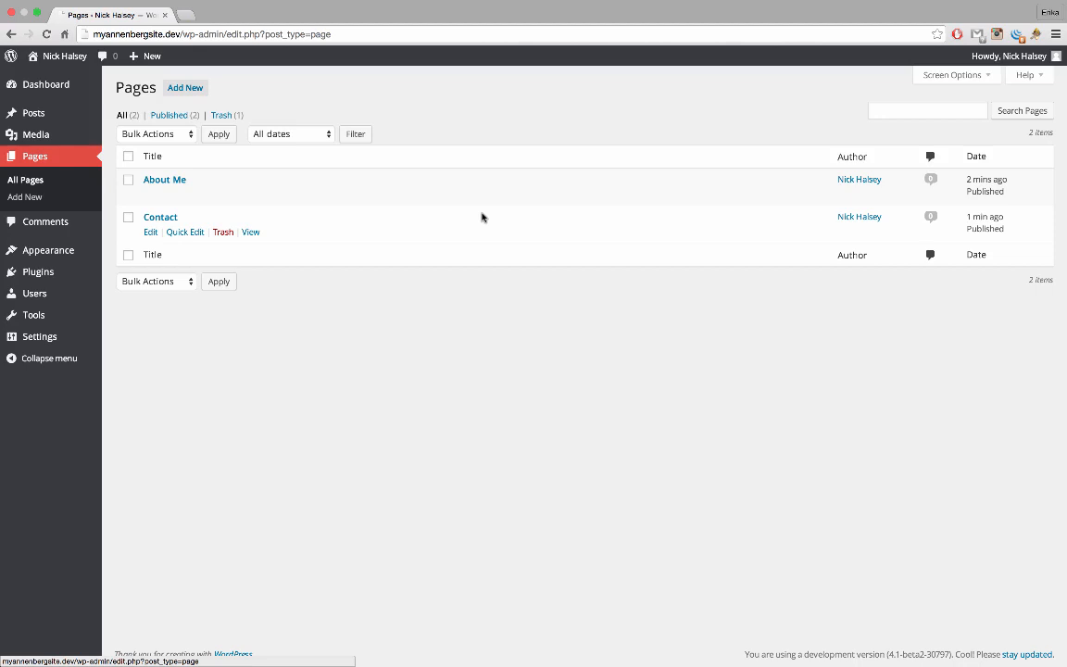
# Trash the default Hello world! post and start a new post
pyautogui.click(73, 112)
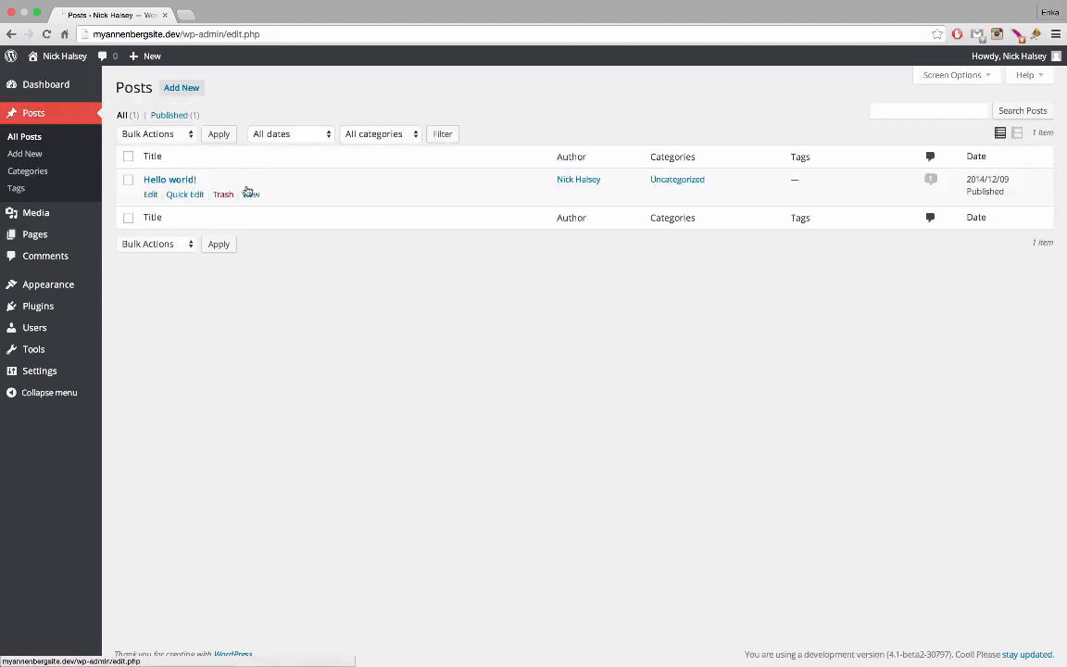
pyautogui.click(222, 194)
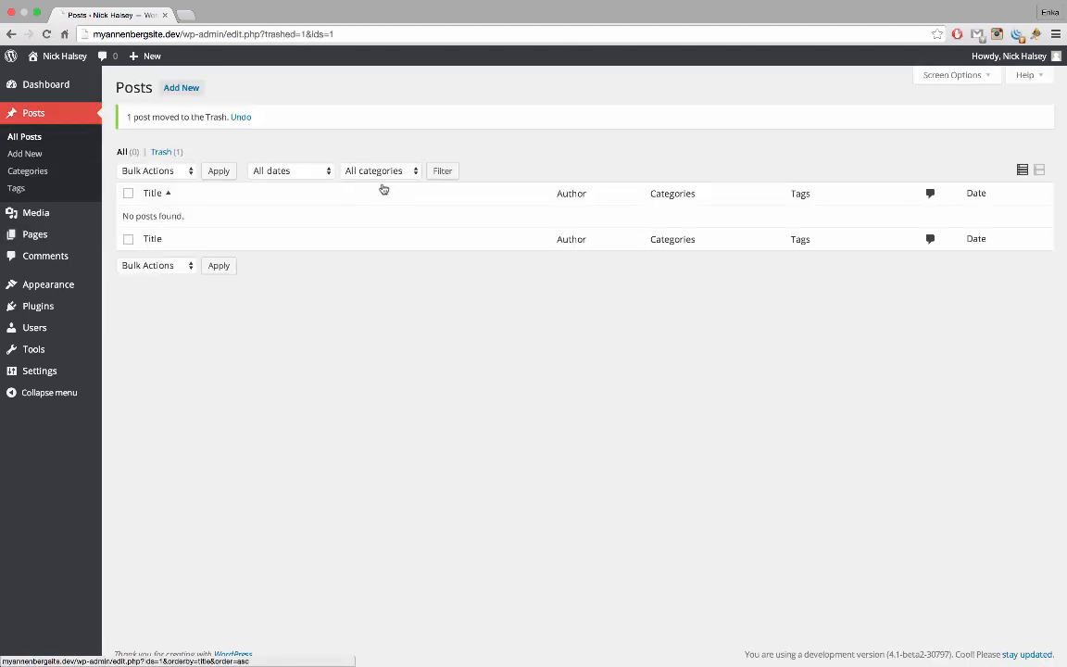
pyautogui.click(181, 89)
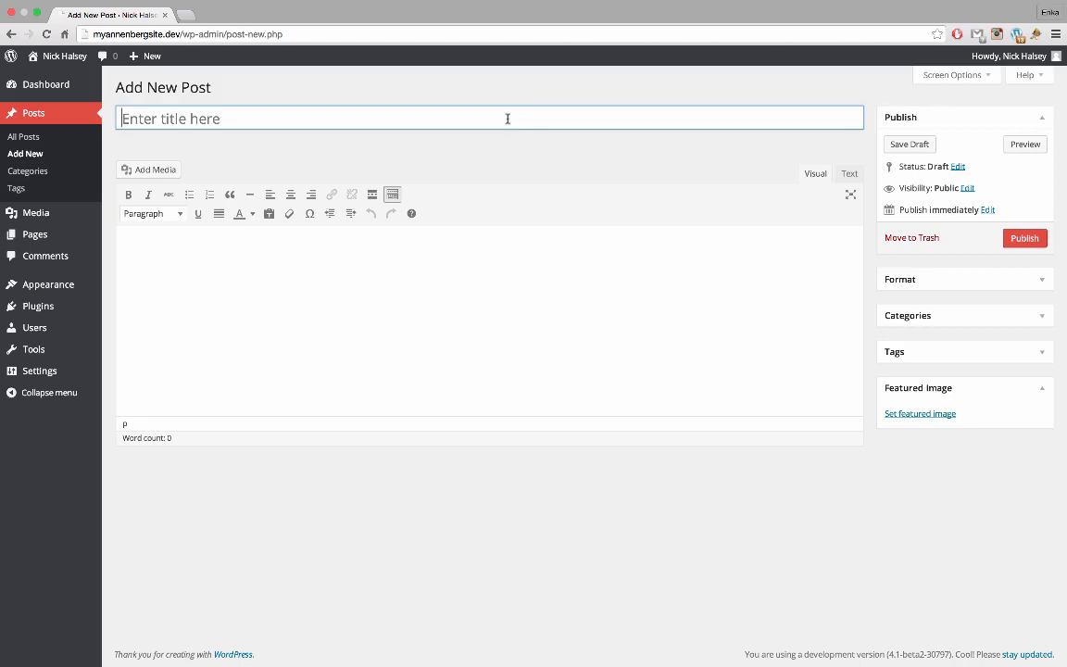
# Title the new post 'White and Blue Spring' and switch to distraction-free writing
pyautogui.write('W')
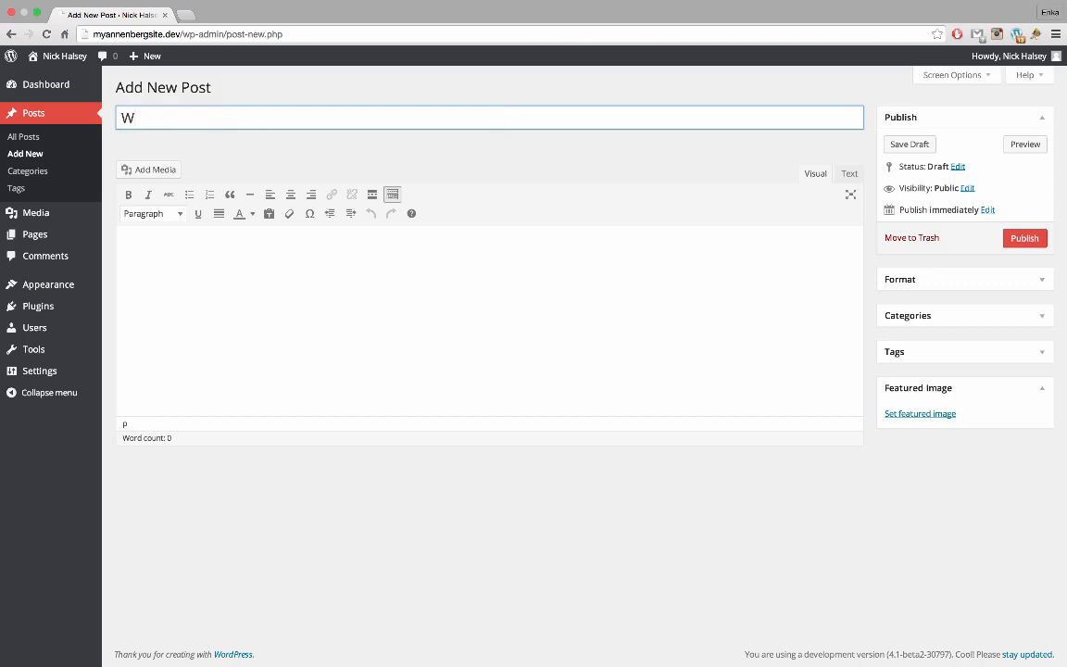
pyautogui.write('hite and Blue Spring')
pyautogui.press('Tab')
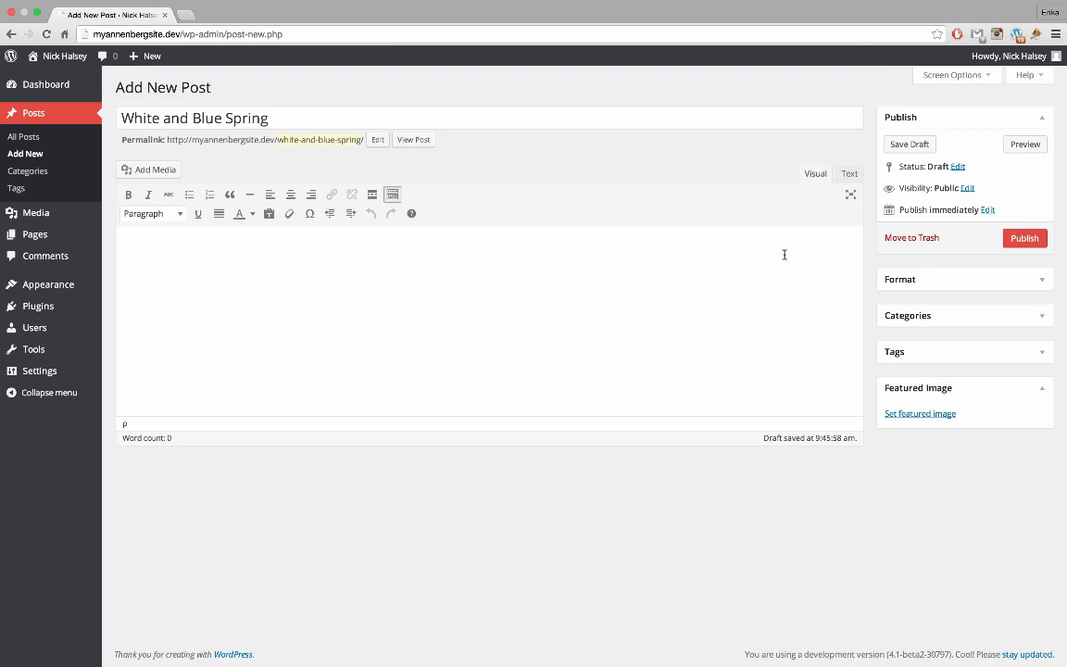
pyautogui.click(856, 198)
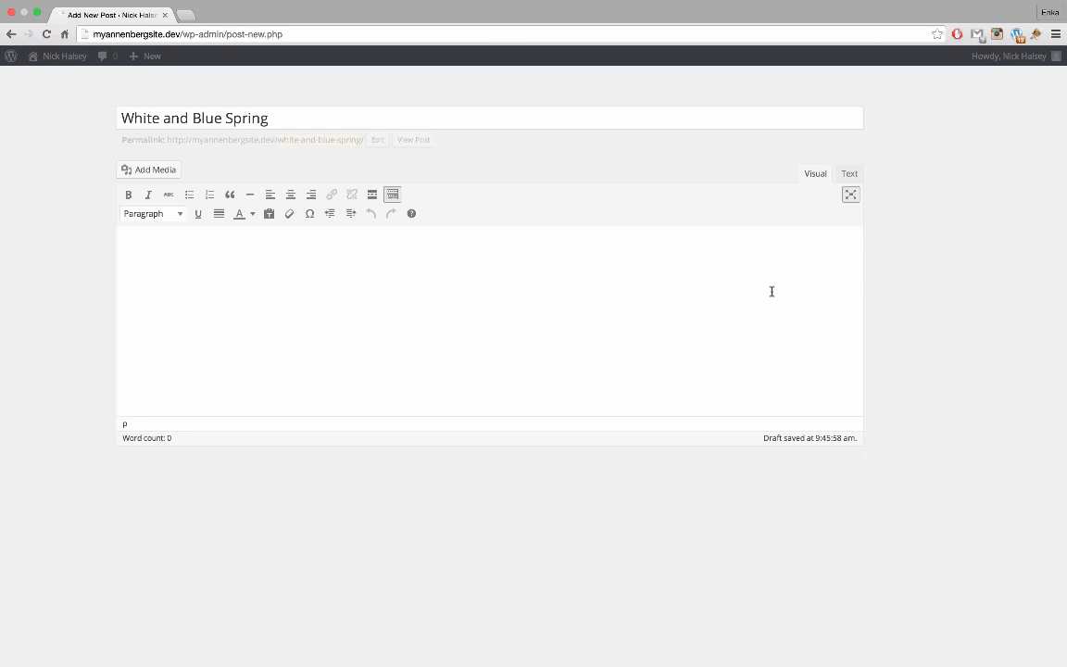
# Write 'I just finished recording my latest composition: White & Blue Spring!', italicize the title, and describe the multi-tracked recording
pyautogui.write('I just finished recording my la')
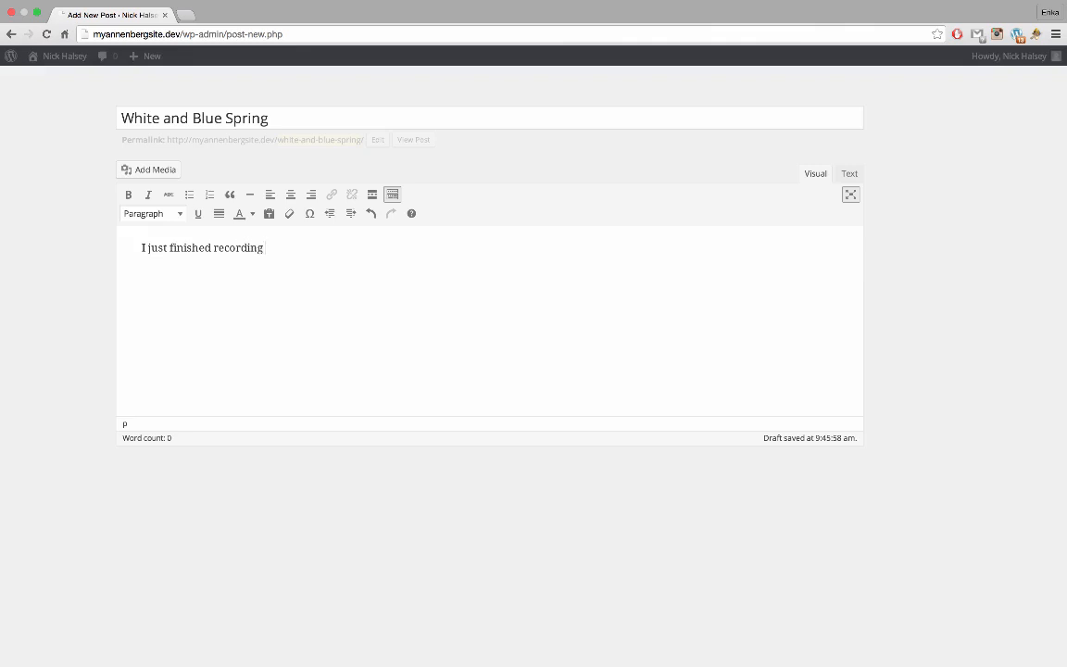
pyautogui.write('st composition: ')
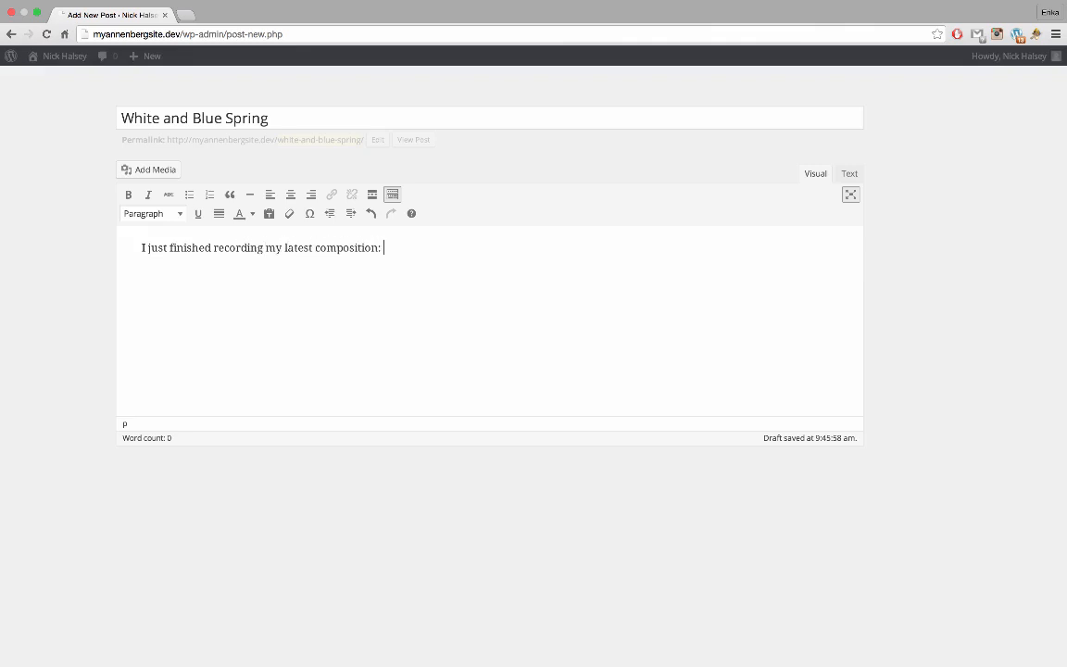
pyautogui.write('White & Blue Spring!')
pyautogui.moveTo(383, 247); pyautogui.dragTo(484, 252)
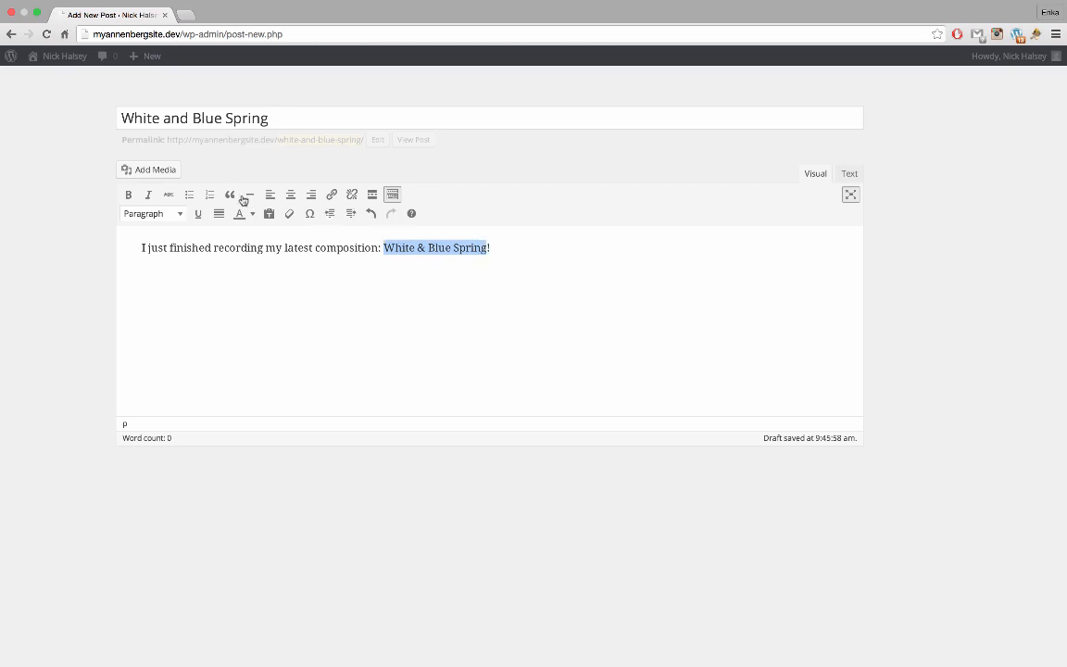
pyautogui.click(148, 194)
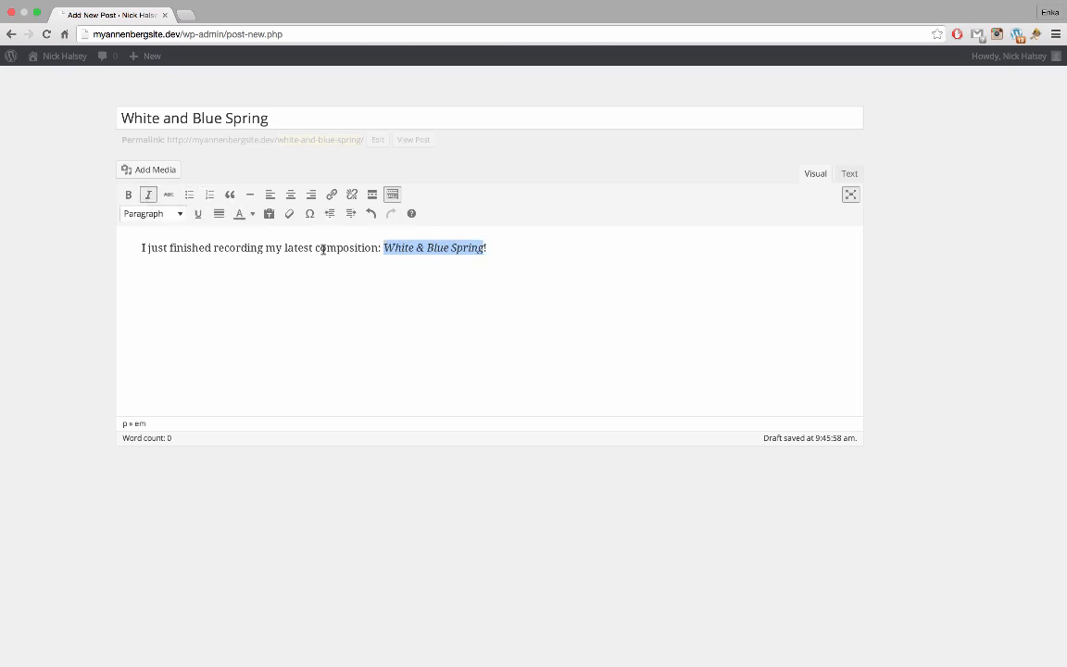
pyautogui.click(548, 294)
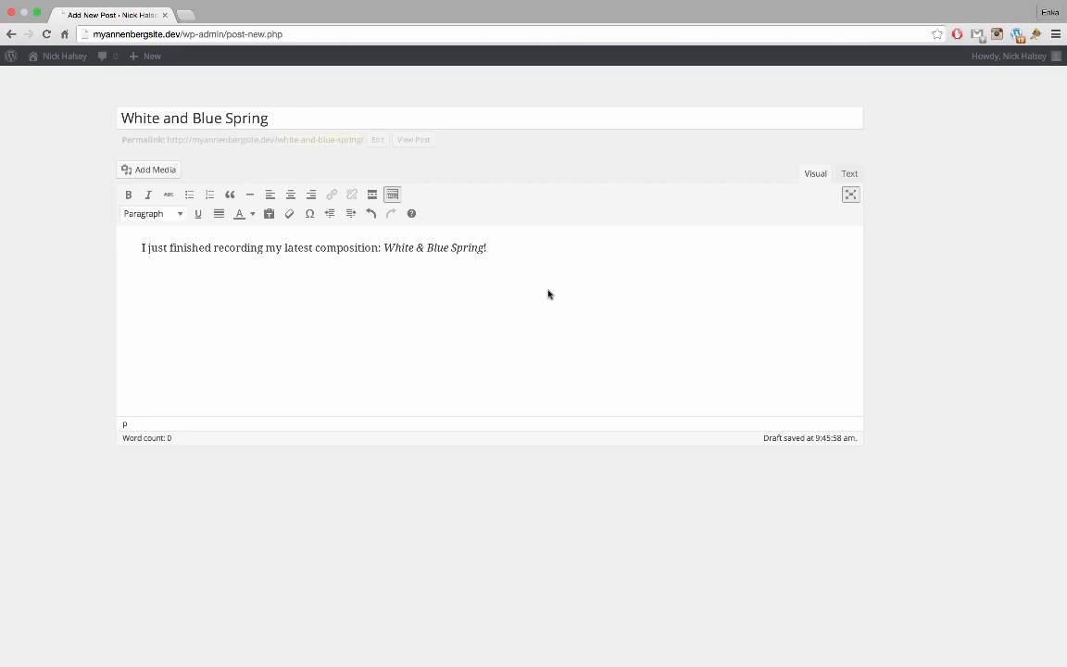
pyautogui.moveTo(1065, 213)
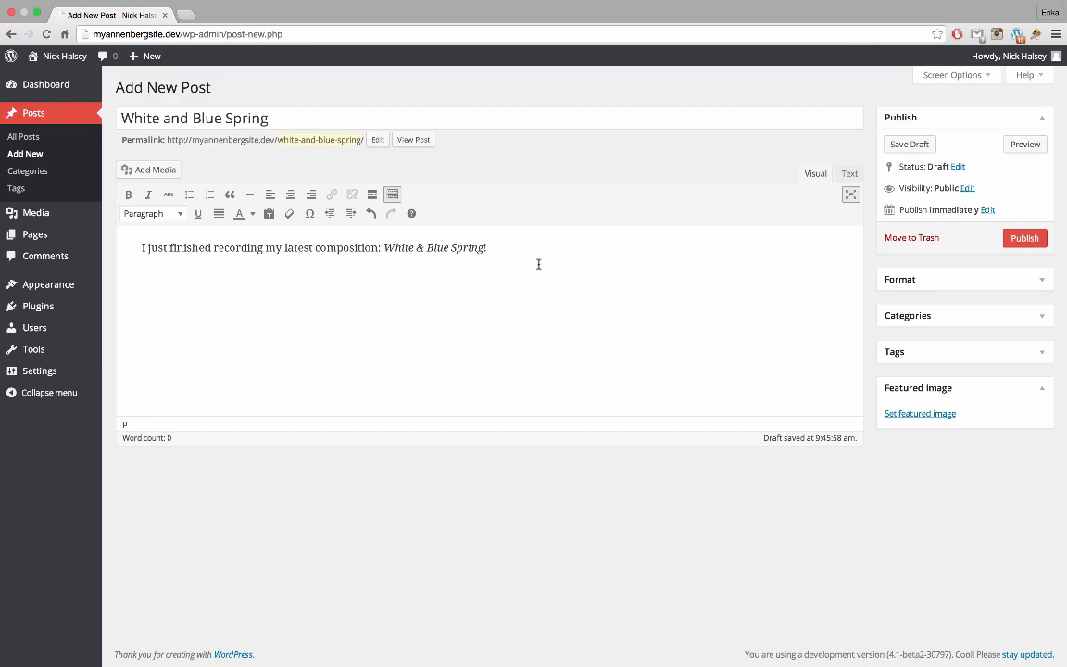
pyautogui.write('The rec')
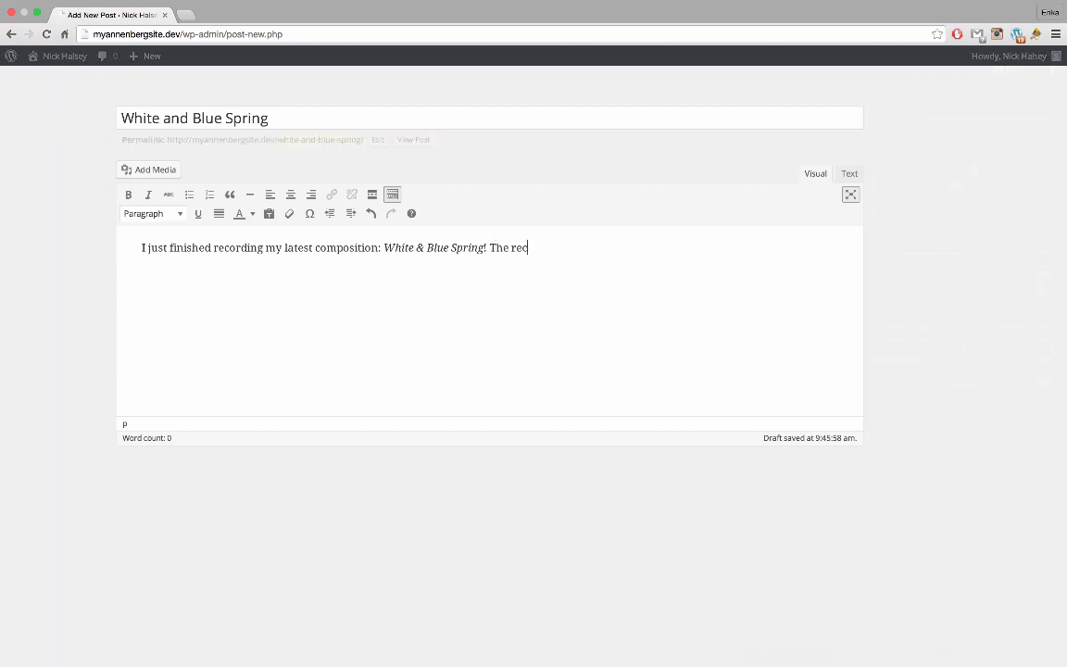
pyautogui.write('ording is multi-tracked - ')
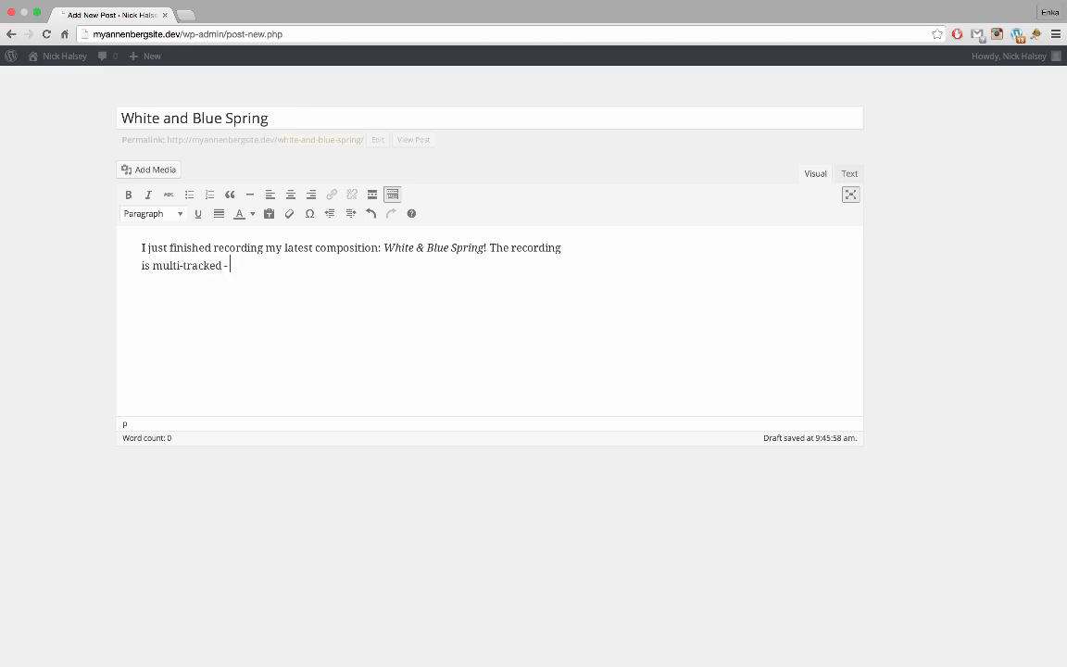
pyautogui.write('I recorded each part ')
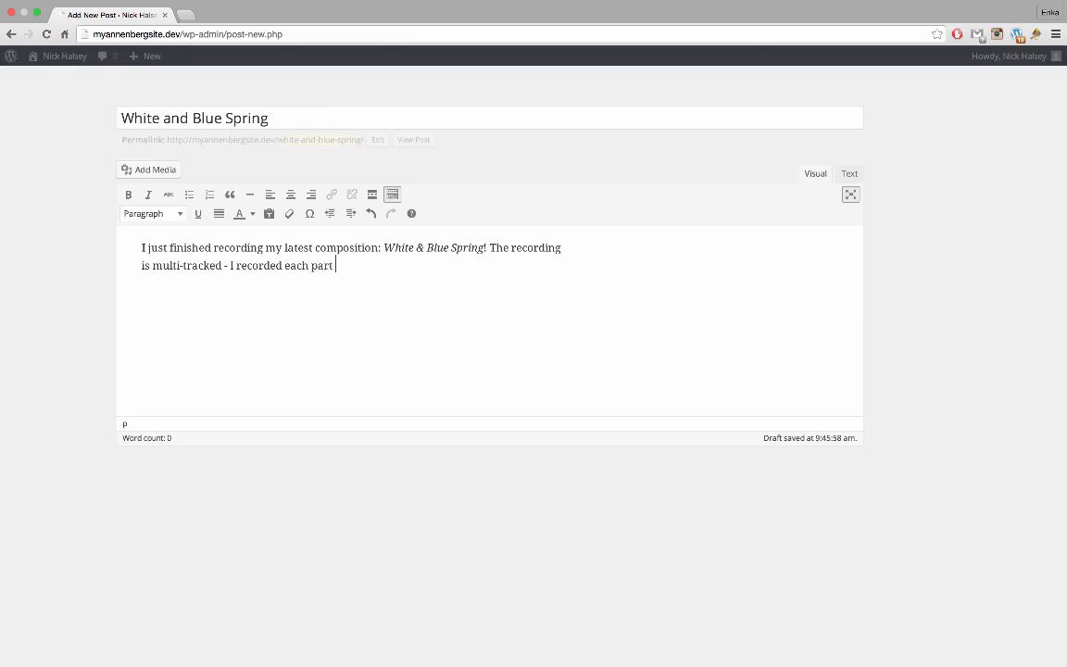
pyautogui.write('myself, looping them ')
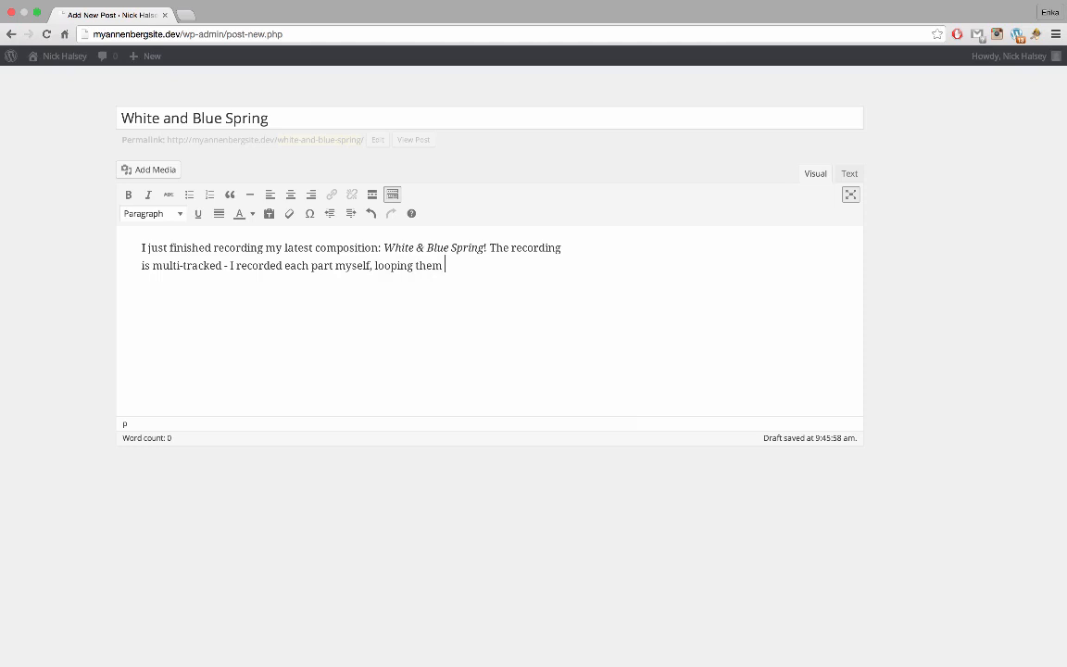
pyautogui.write('over each o')
pyautogui.write('ther to ')
pyautogui.write('create the fi')
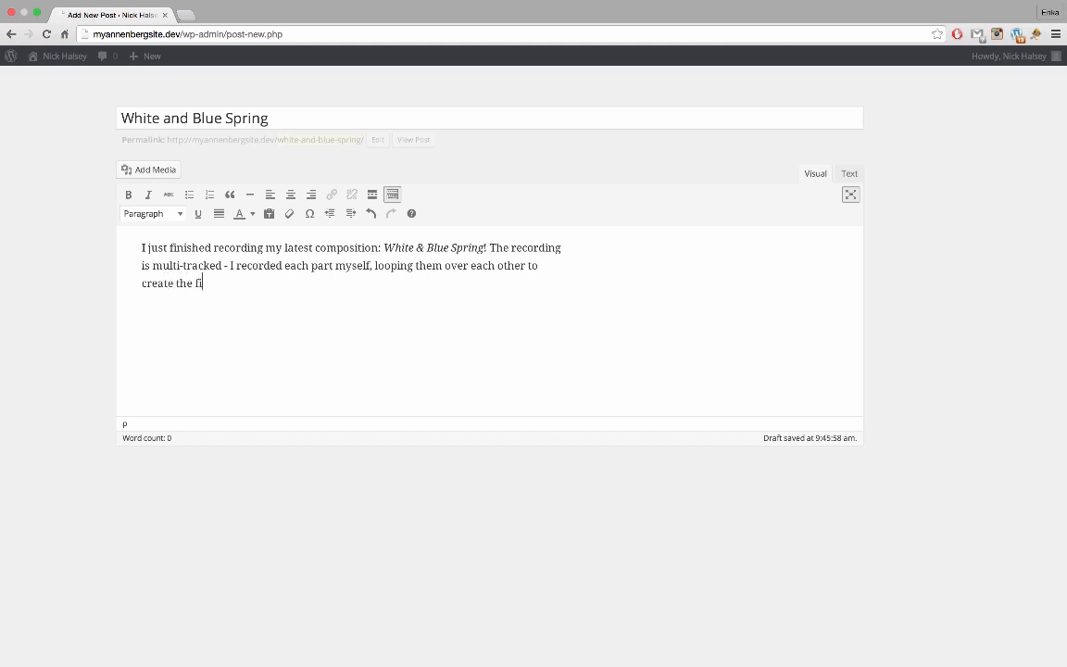
pyautogui.write('nal recording. Check it out:')
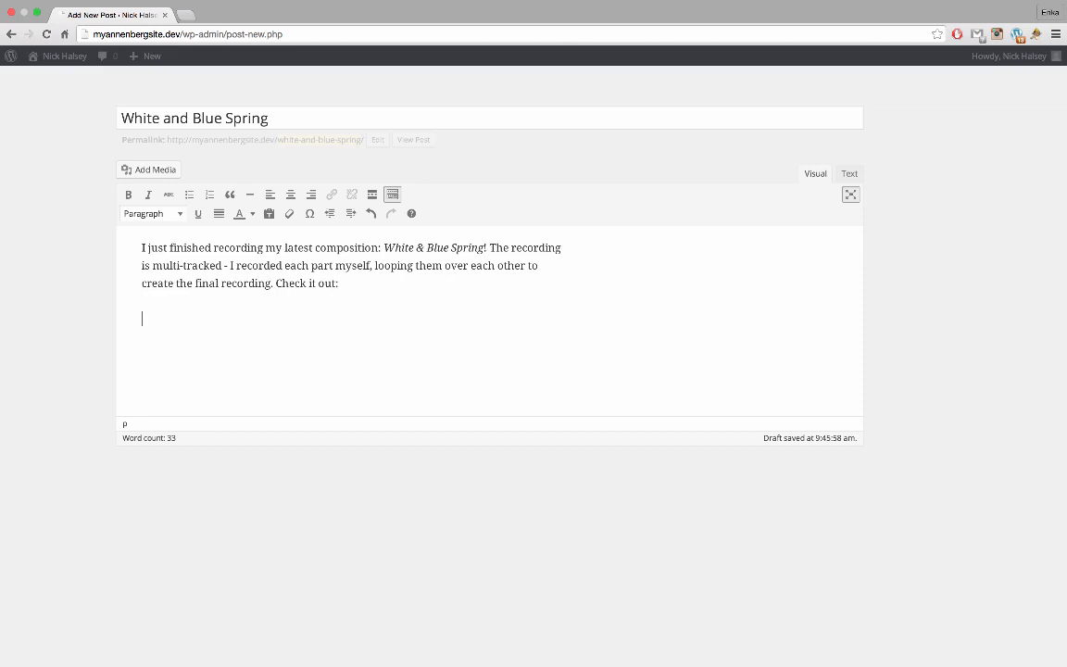
# Upload White-and-Blue-Spring.mp3 to the Media Library by dragging it in from Finder
pyautogui.click(162, 171)
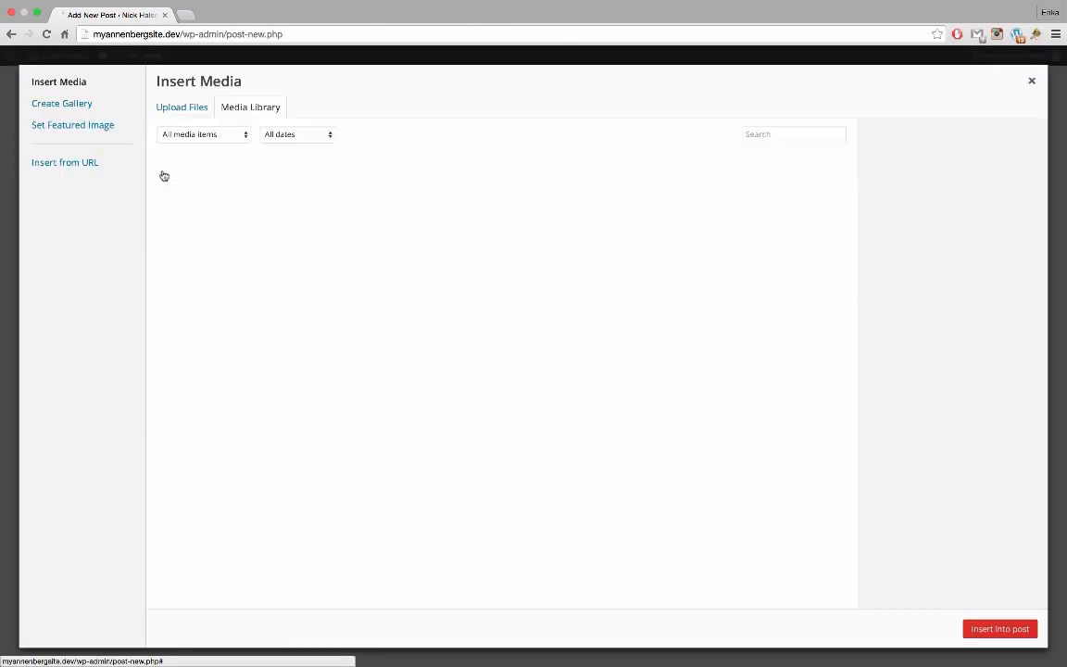
pyautogui.click(37, 16)
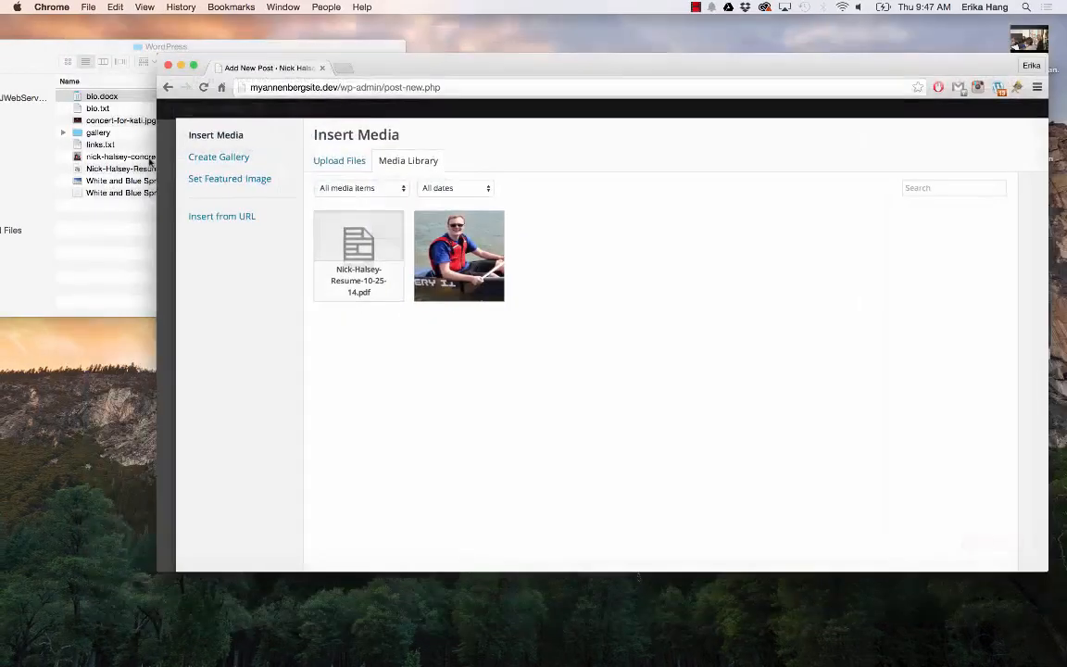
pyautogui.click(104, 201)
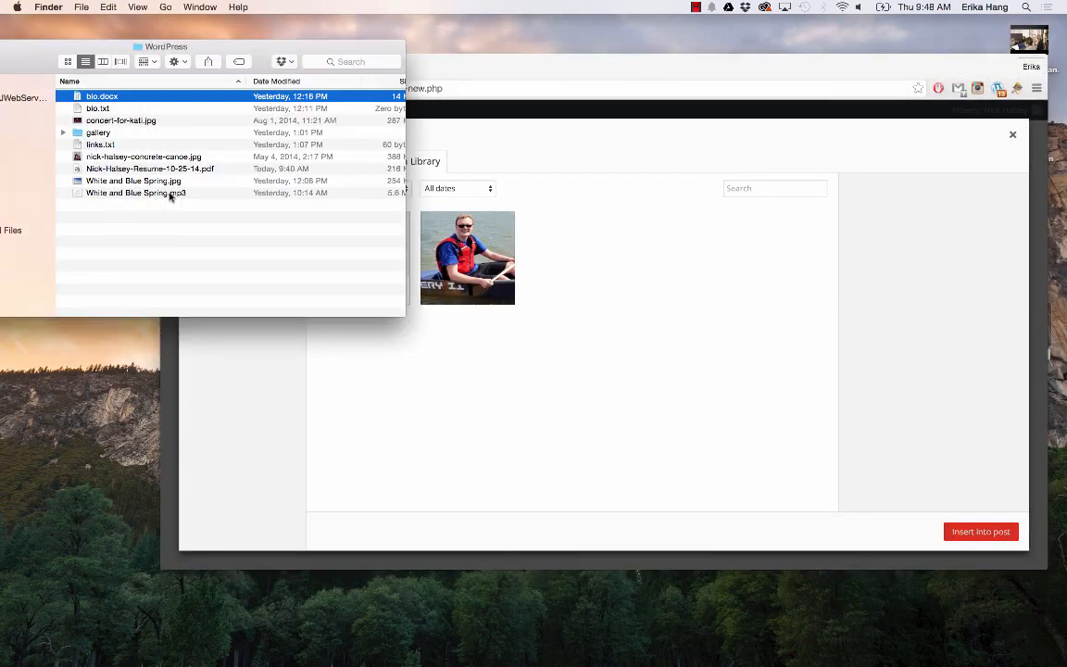
pyautogui.moveTo(170, 196); pyautogui.dragTo(605, 304)
pyautogui.click(658, 335)
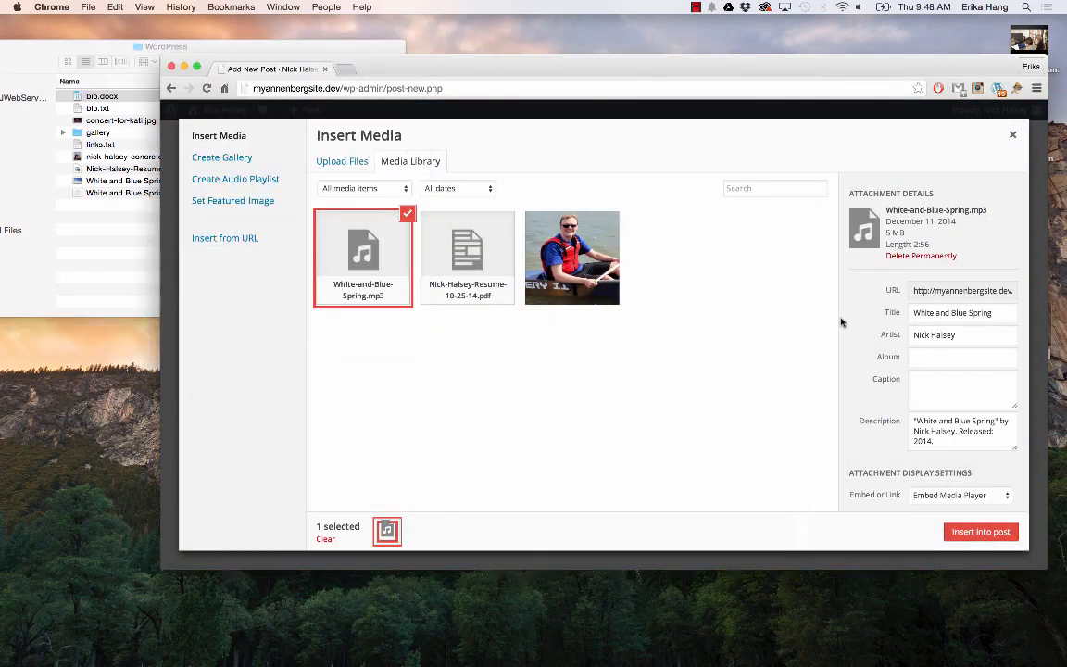
# Check the track's Title and Artist details, then insert it as an embedded audio player
pyautogui.click(962, 335)
pyautogui.click(978, 315)
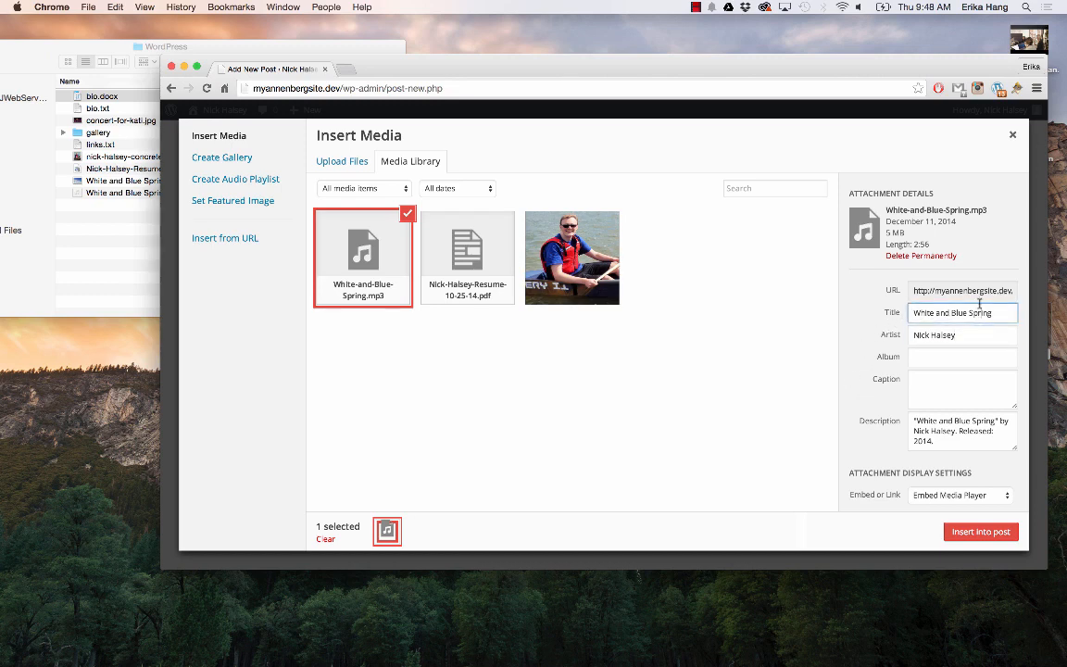
pyautogui.click(973, 335)
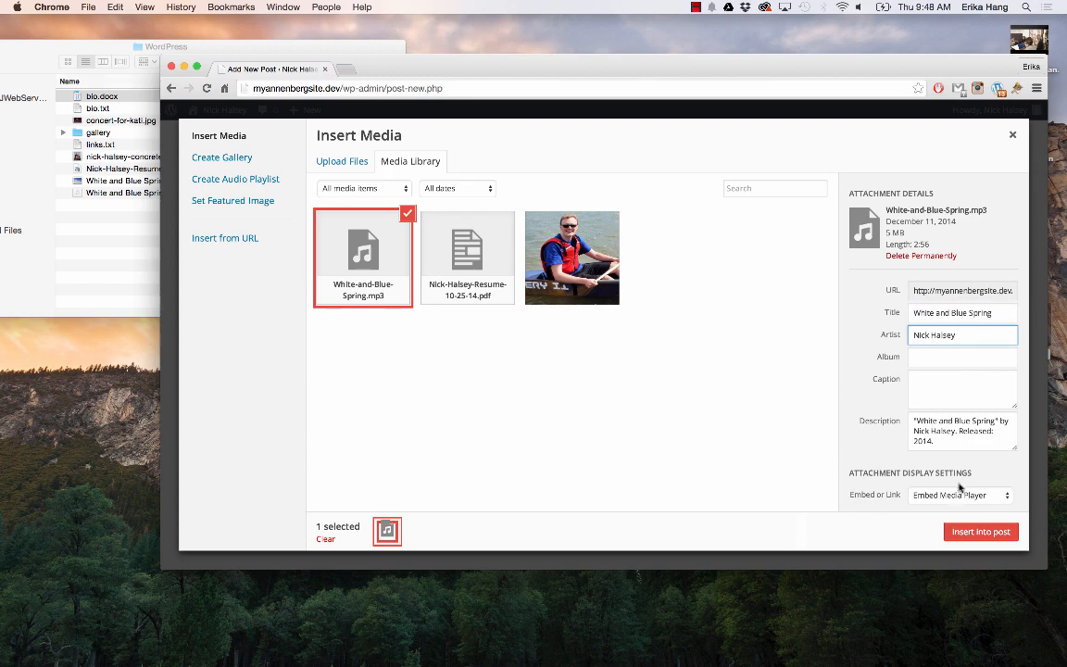
pyautogui.scroll(-1, 963, 477)
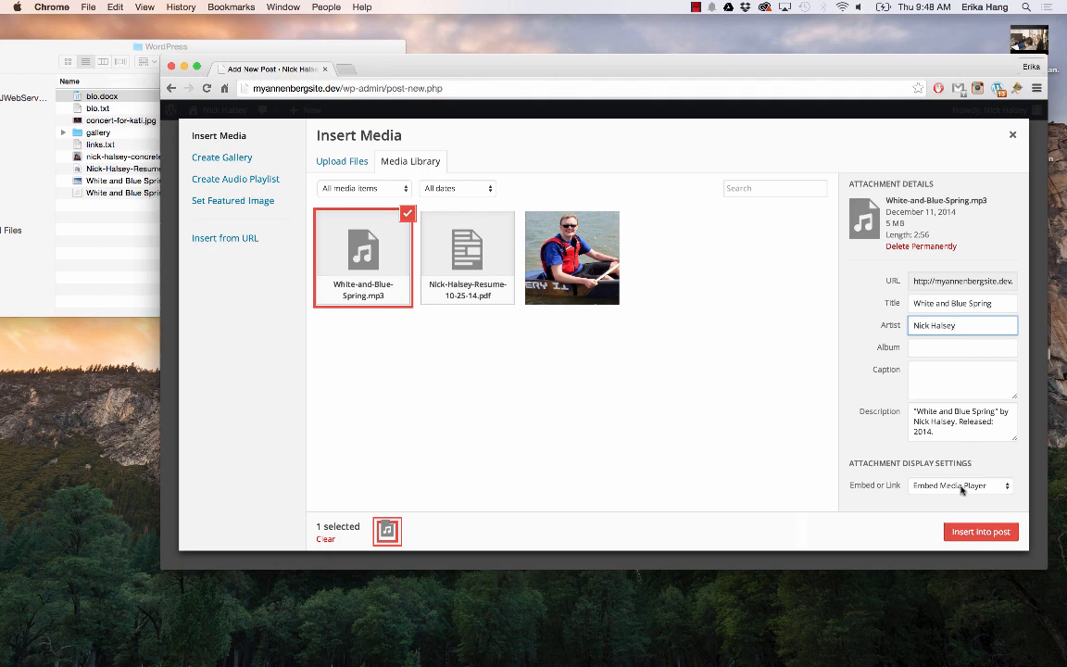
pyautogui.click(979, 531)
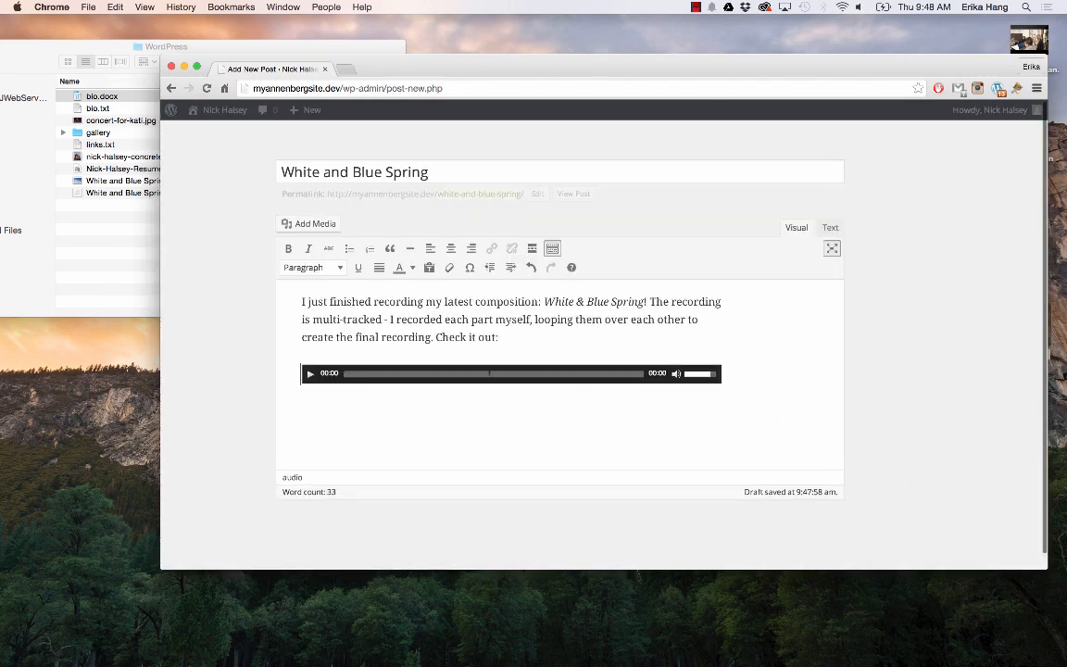
# Play the embedded track, jump ahead to about 01:04, and adjust the computer's volume
pyautogui.click(311, 377)
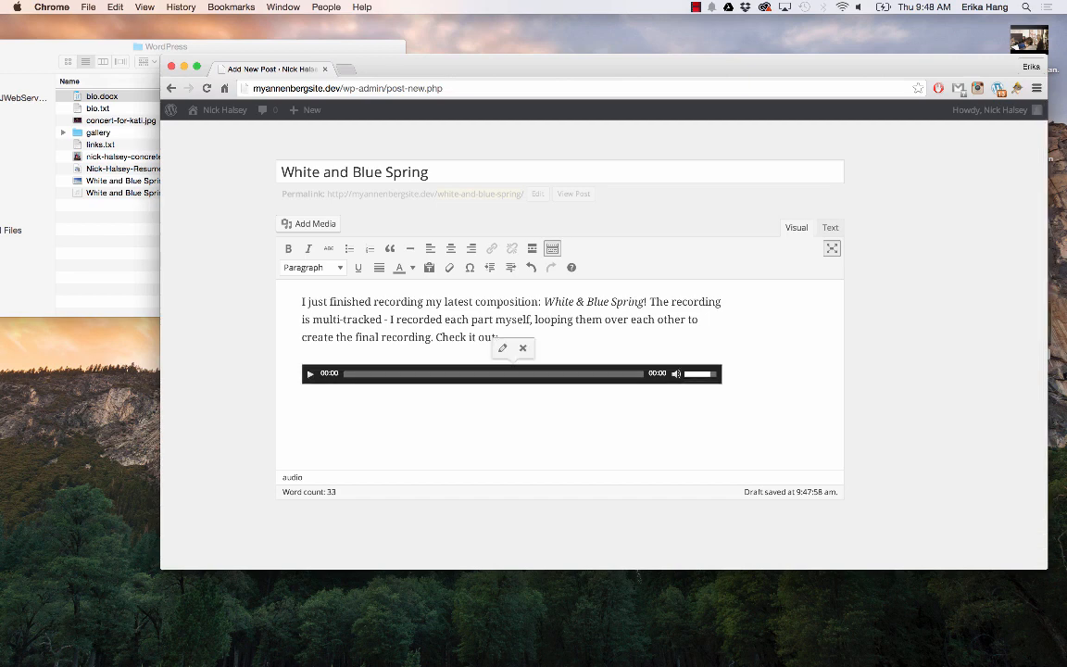
pyautogui.click(311, 375)
pyautogui.click(454, 378)
pyautogui.press('XF86AudioRaiseVolume')
pyautogui.press('XF86AudioLowerVolume')
pyautogui.press('XF86AudioLowerVolume')
pyautogui.press('XF86AudioLowerVolume')
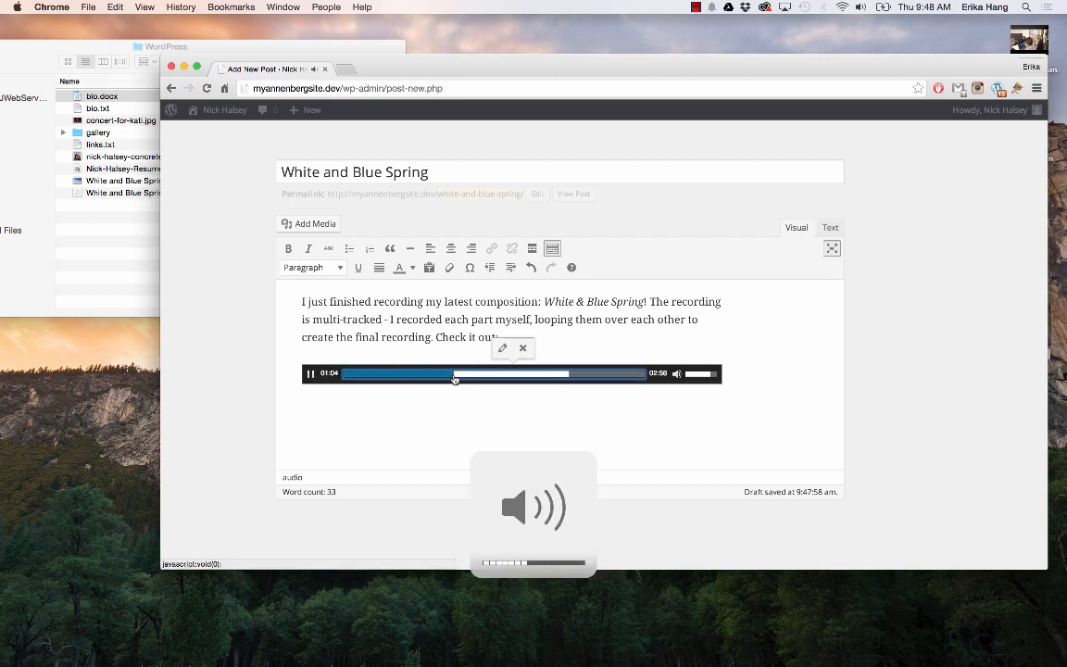
pyautogui.press('XF86AudioRaiseVolume')
pyautogui.press('XF86AudioRaiseVolume')
pyautogui.press('XF86AudioRaiseVolume')
pyautogui.press('XF86AudioRaiseVolume')
pyautogui.press('XF86AudioRaiseVolume')
pyautogui.press('XF86AudioRaiseVolume')
pyautogui.press('XF86AudioRaiseVolume')
# Skip ahead to 01:33 and near the end, pause at 02:34, then move below the player
pyautogui.click(502, 375)
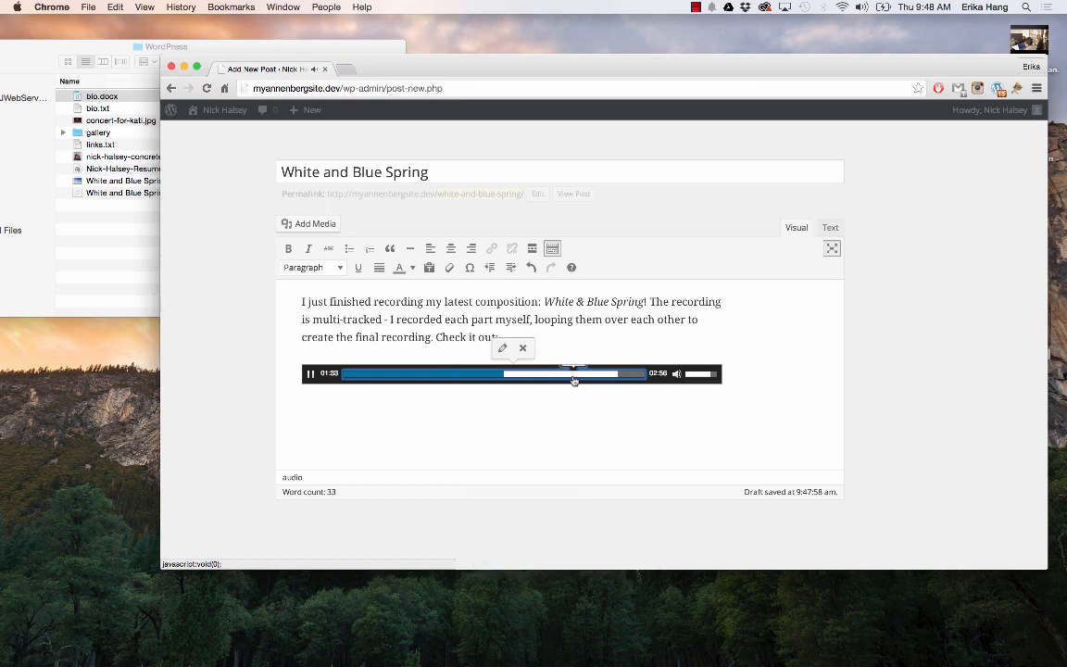
pyautogui.click(606, 375)
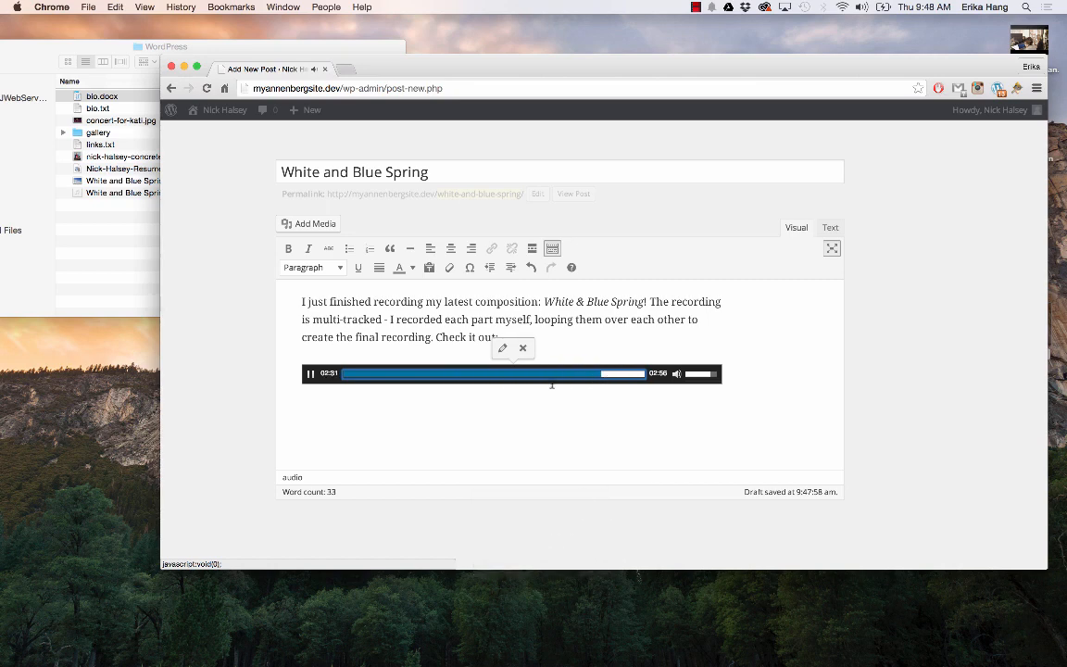
pyautogui.click(311, 375)
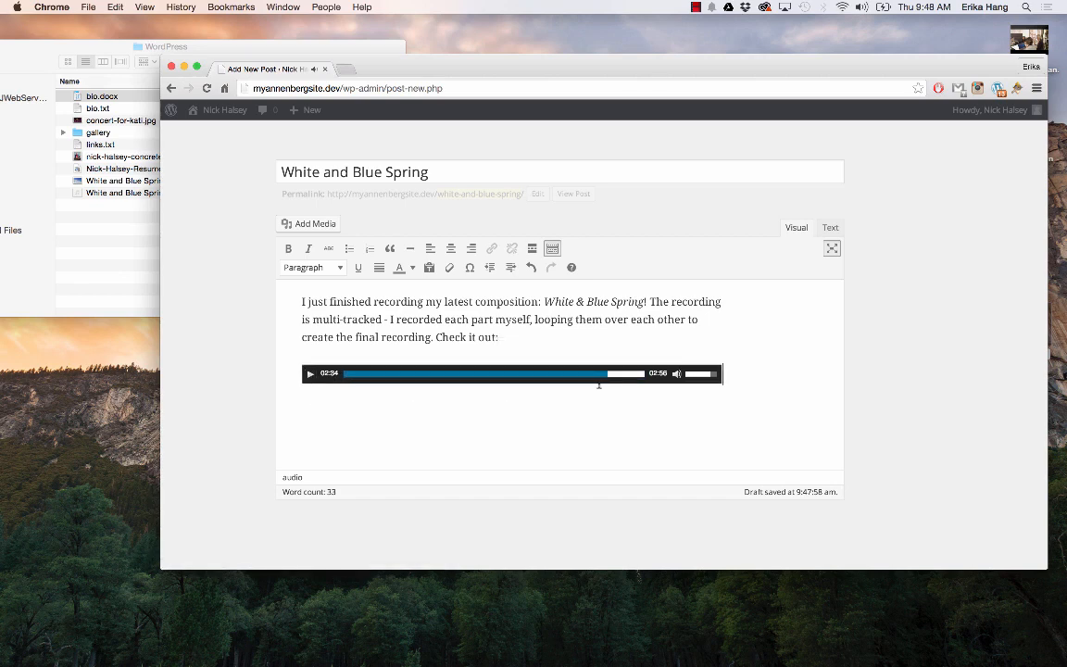
pyautogui.press('Return')
# Change the post format from Standard to Audio and expand the Categories box
pyautogui.moveTo(951, 221)
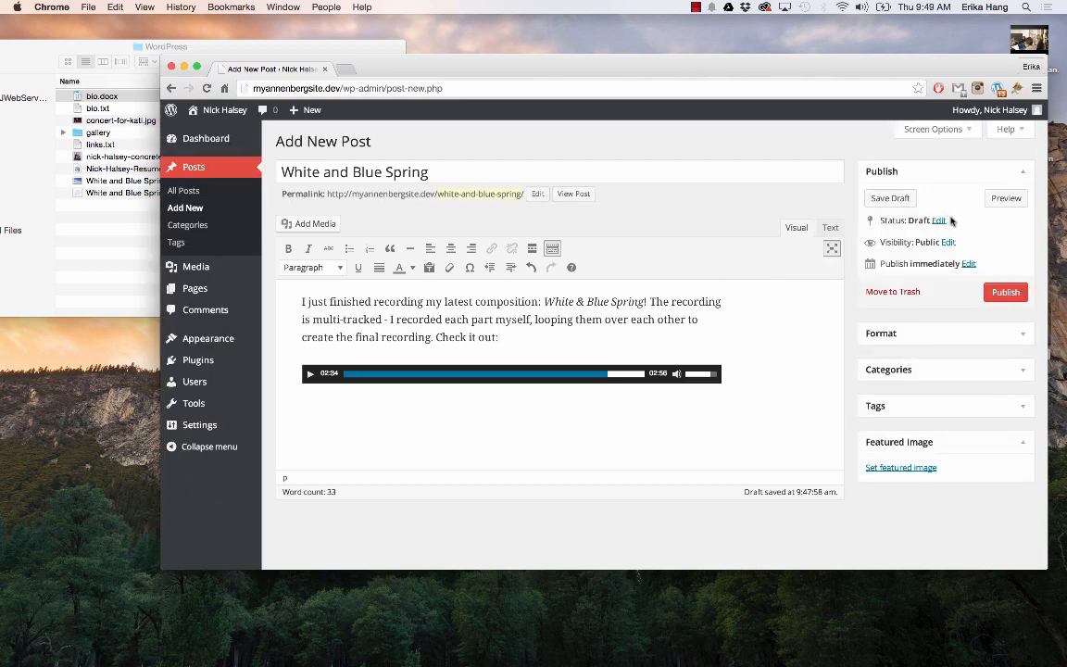
pyautogui.click(953, 332)
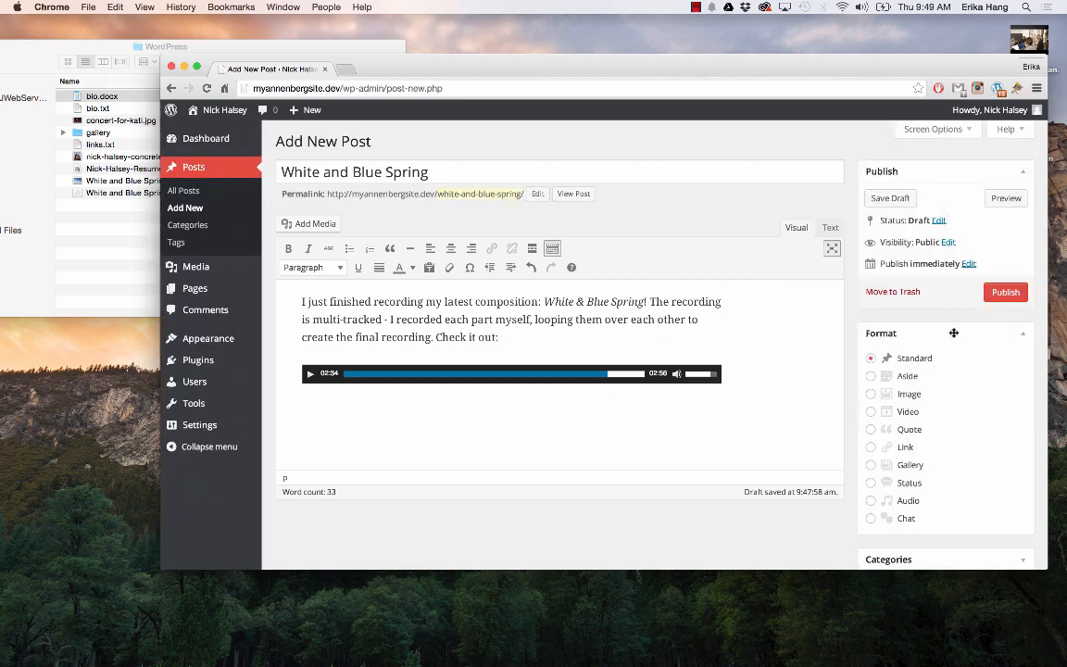
pyautogui.scroll(-2, 956, 370)
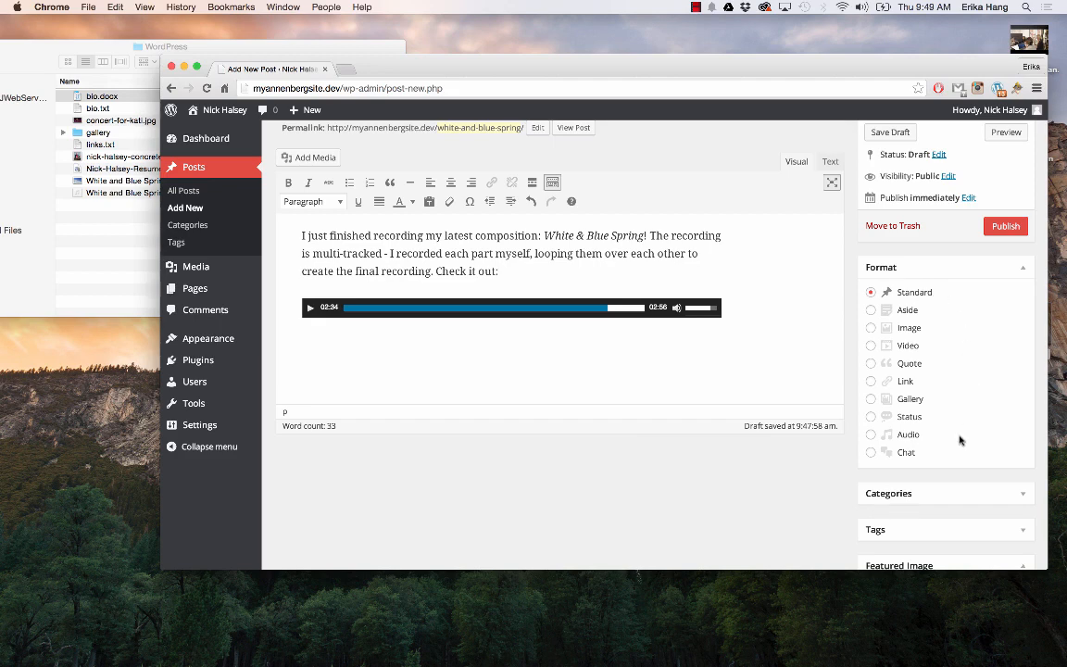
pyautogui.click(905, 438)
pyautogui.scroll(-3, 937, 434)
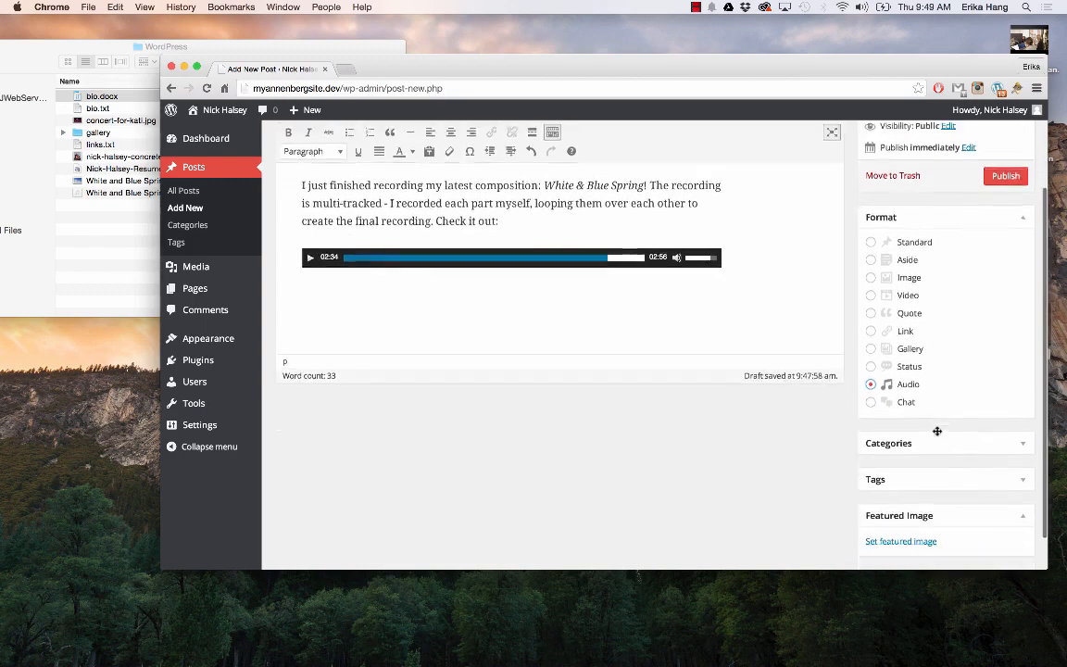
pyautogui.click(937, 431)
pyautogui.scroll(-3, 935, 431)
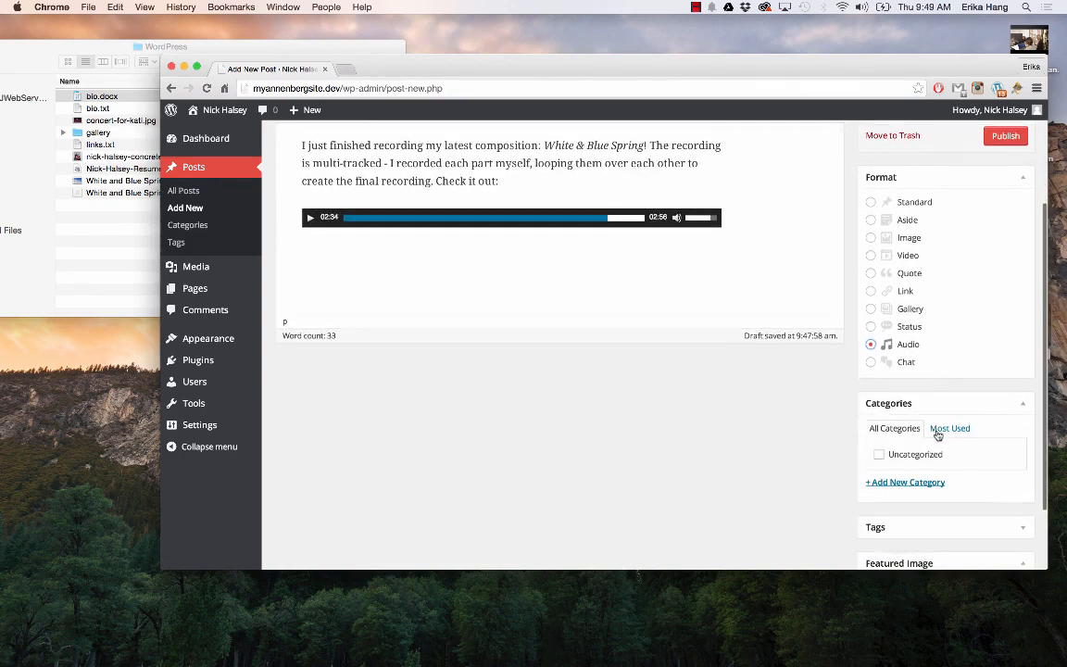
# Create a new 'Compositions' category and tick it for the White and Blue Spring post
pyautogui.click(937, 508)
pyautogui.scroll(-2, 963, 444)
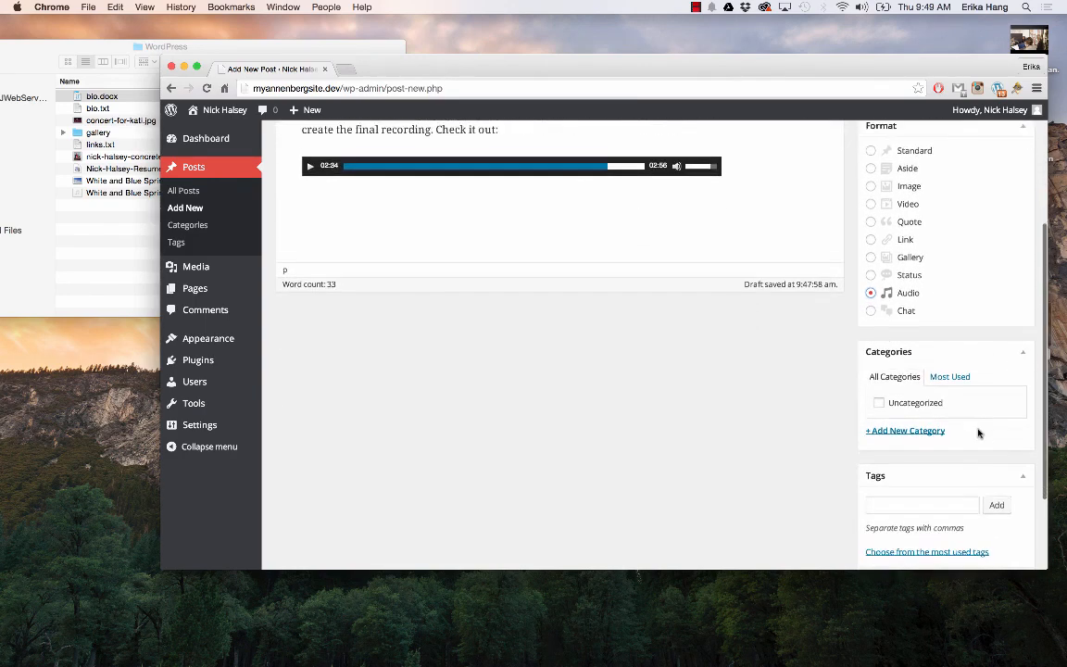
pyautogui.click(915, 429)
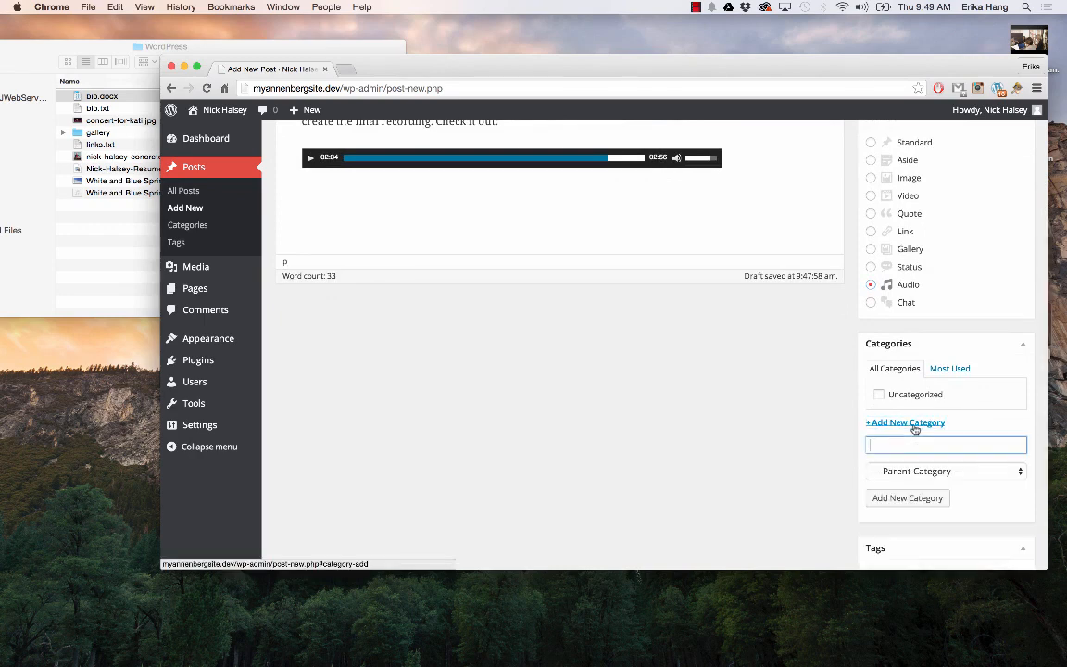
pyautogui.scroll(-1, 939, 447)
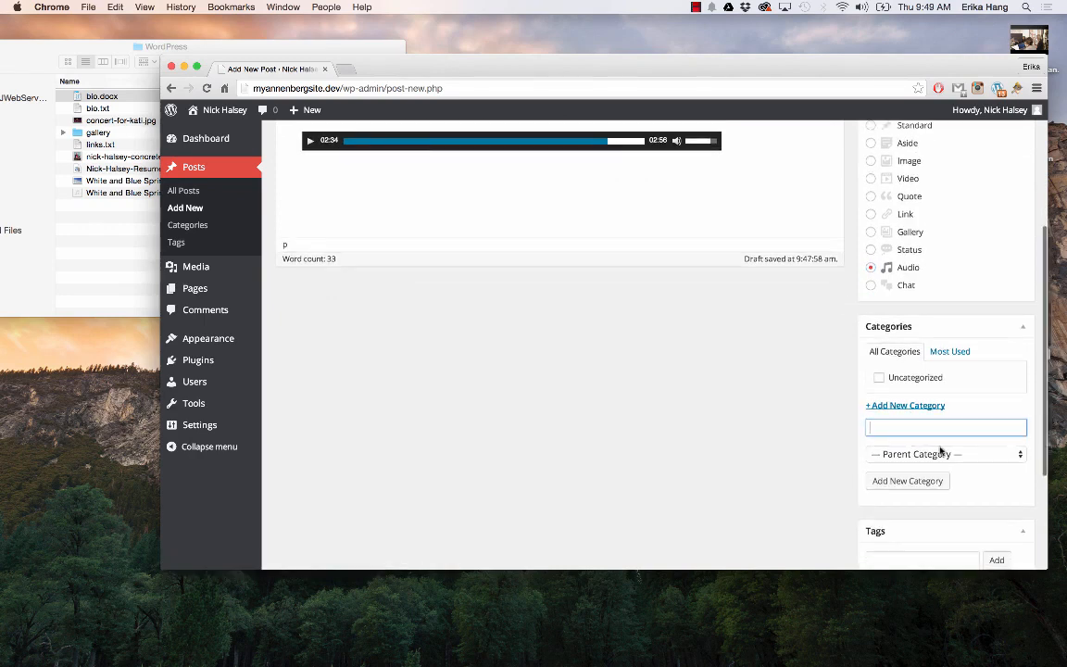
pyautogui.write('Com')
pyautogui.write('p')
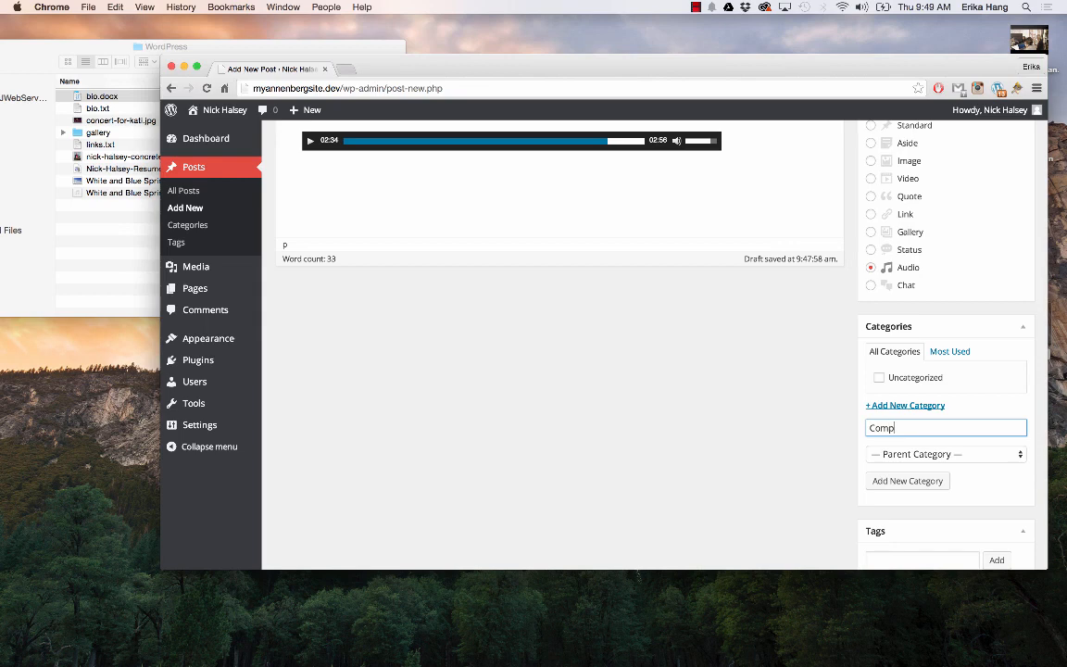
pyautogui.write('ositions')
pyautogui.click(919, 481)
pyautogui.scroll(-3, 963, 424)
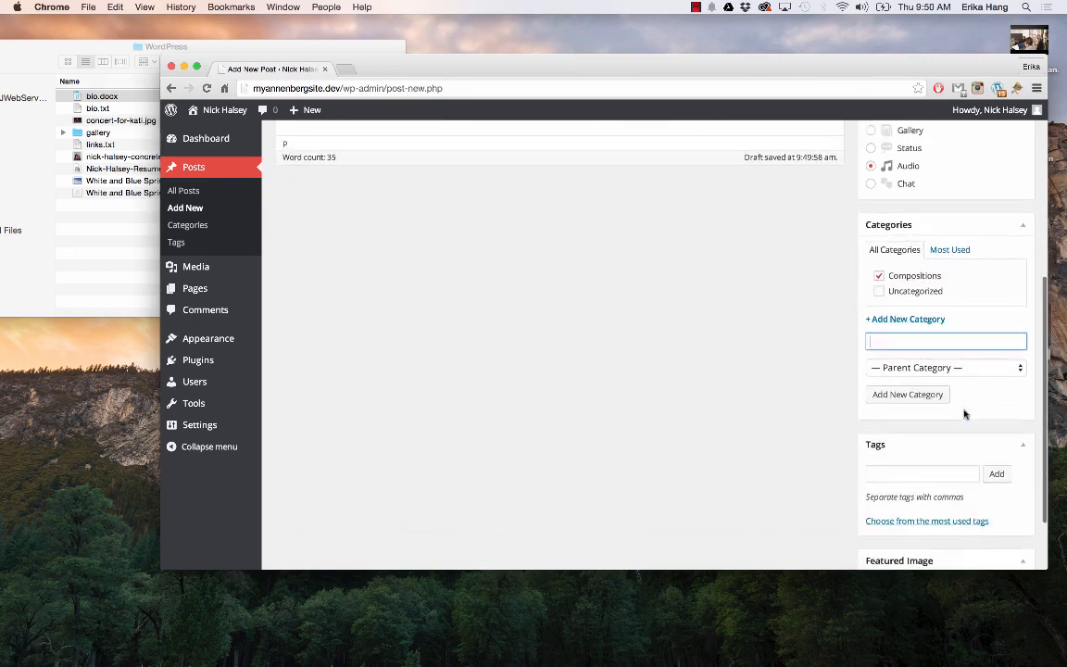
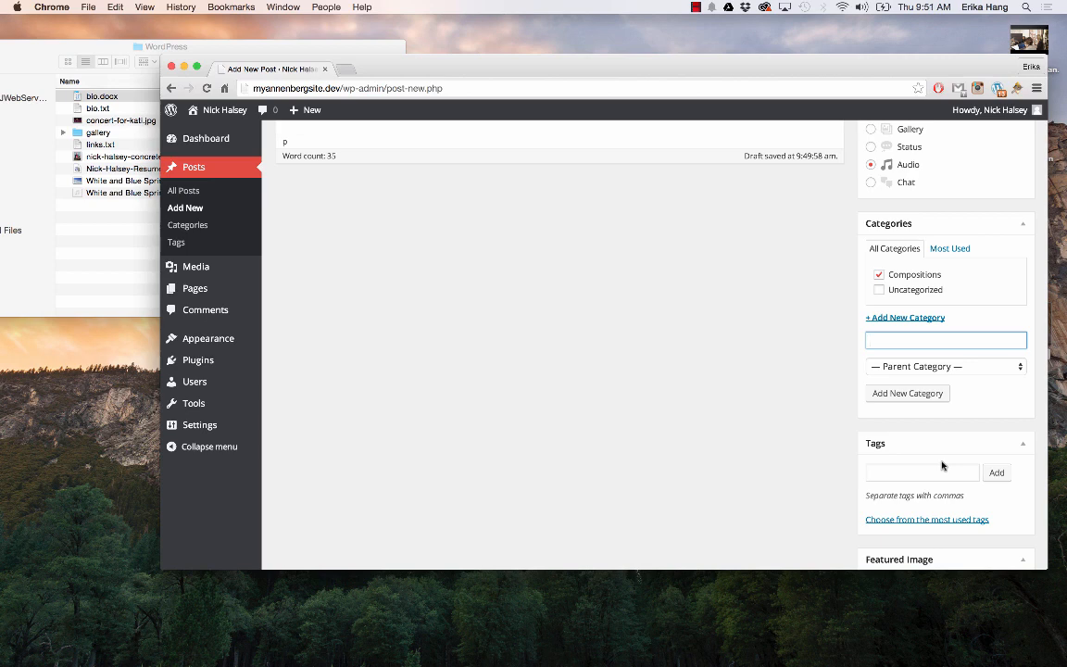
# Add the tag 'new recording' to the post in the Tags box
pyautogui.scroll(-1, 942, 465)
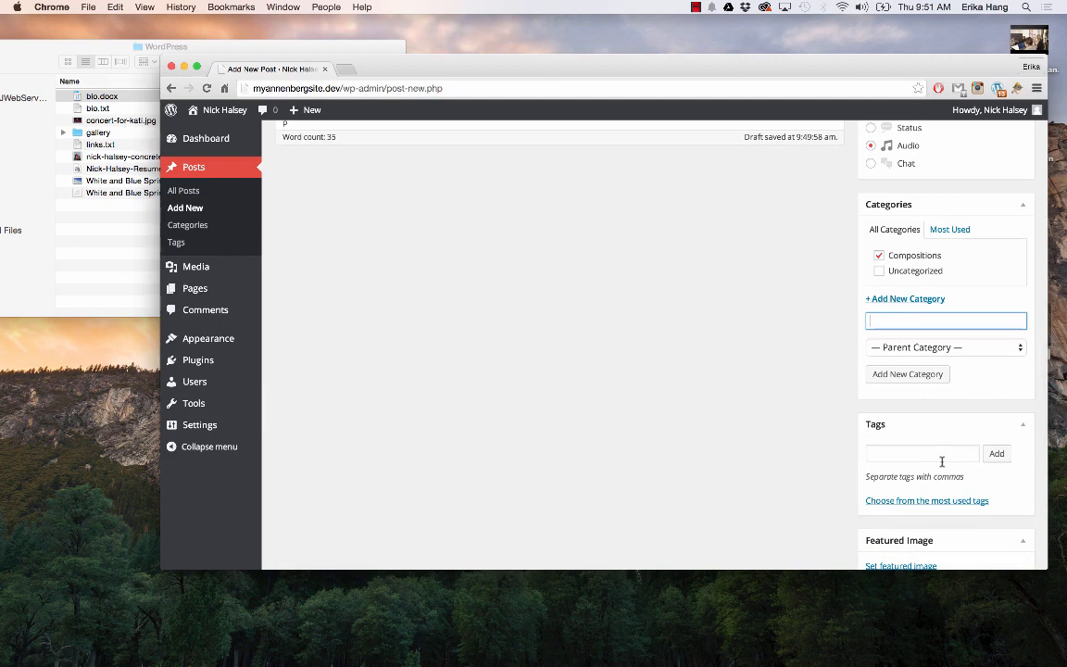
pyautogui.click(942, 460)
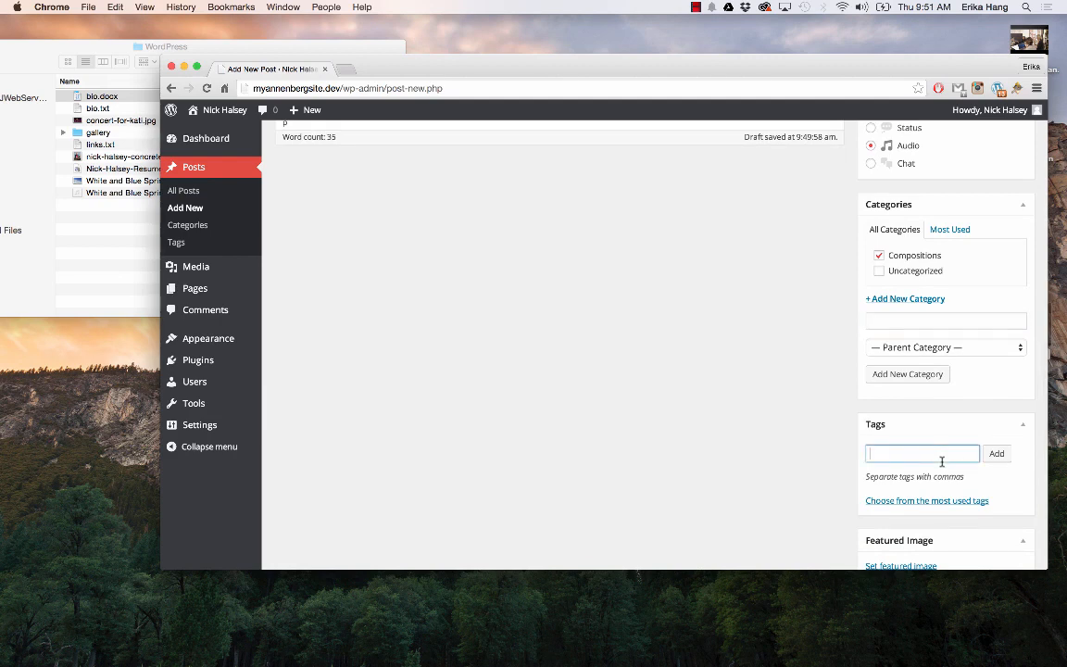
pyautogui.scroll(-1, 842, 447)
pyautogui.scroll(-1, 843, 448)
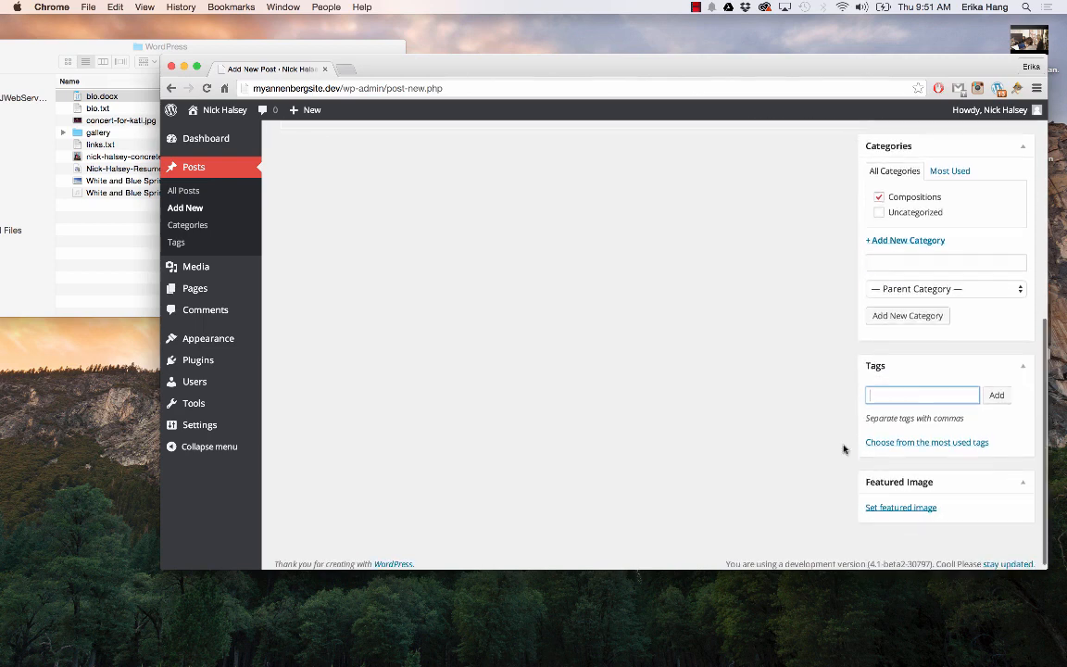
pyautogui.write('new ne')
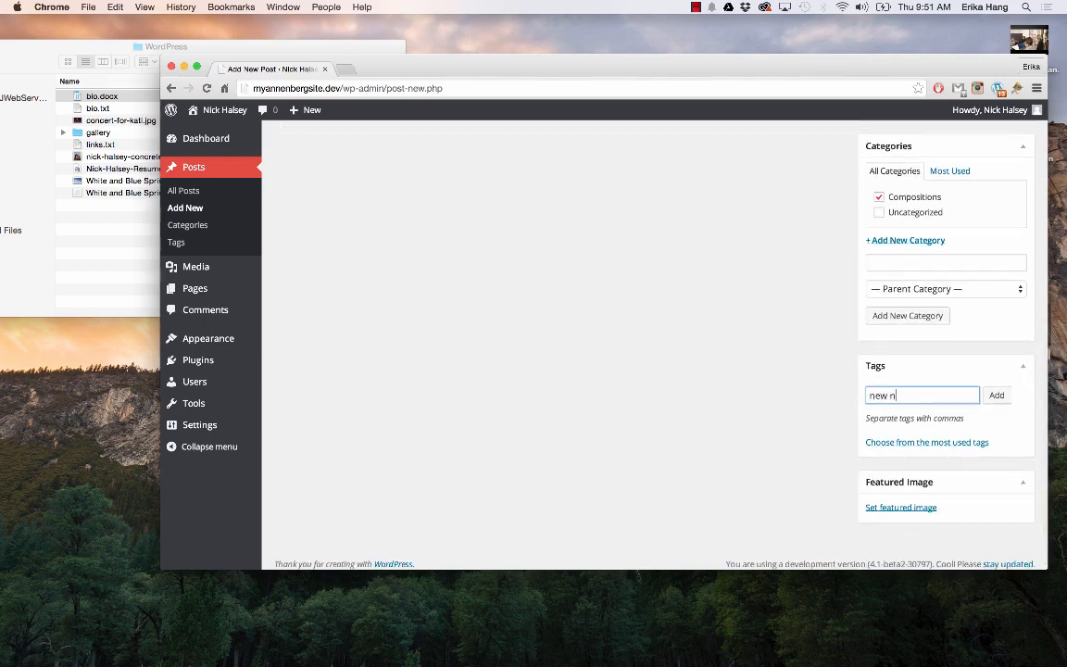
pyautogui.press('BackSpace')
pyautogui.press('BackSpace')
pyautogui.write('recording')
pyautogui.press('Return')
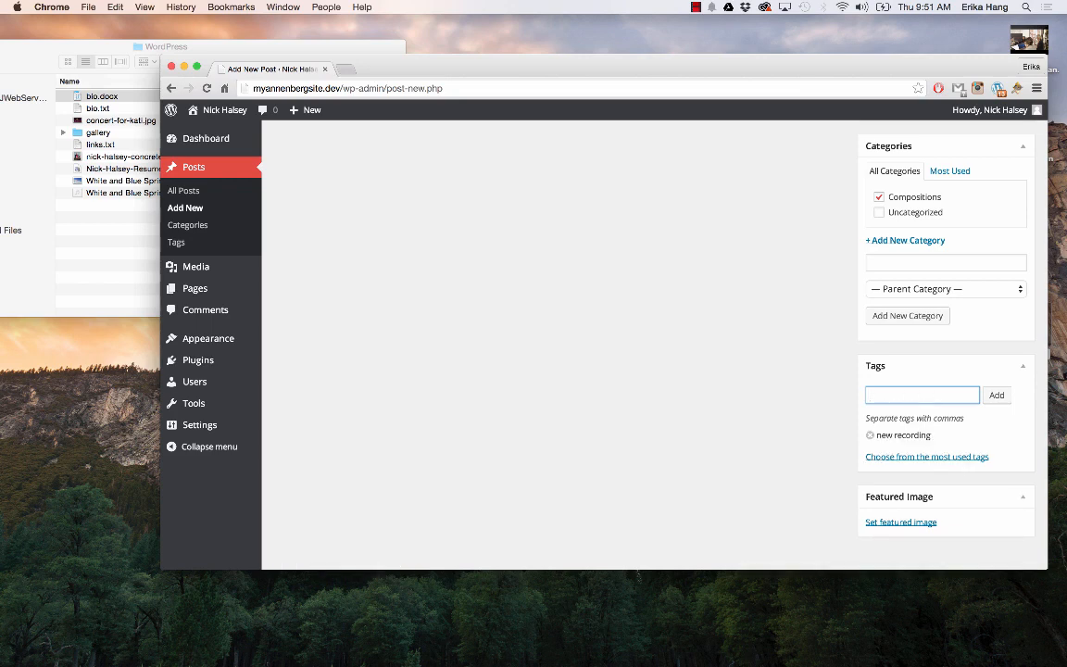
pyautogui.scroll(-1, 824, 447)
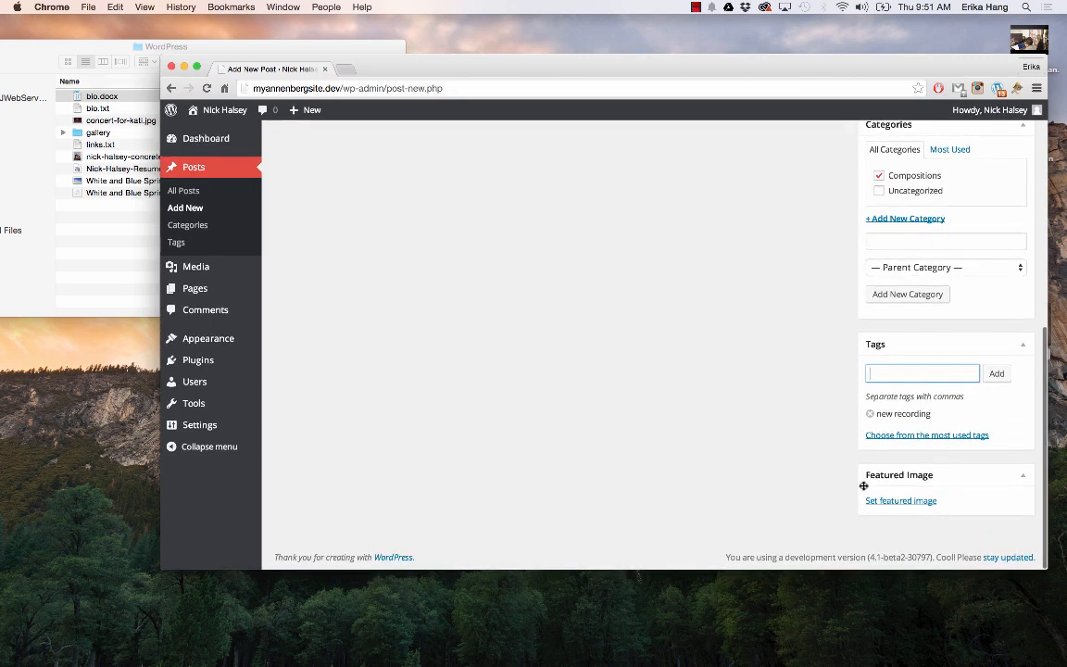
pyautogui.scroll(4, 842, 493)
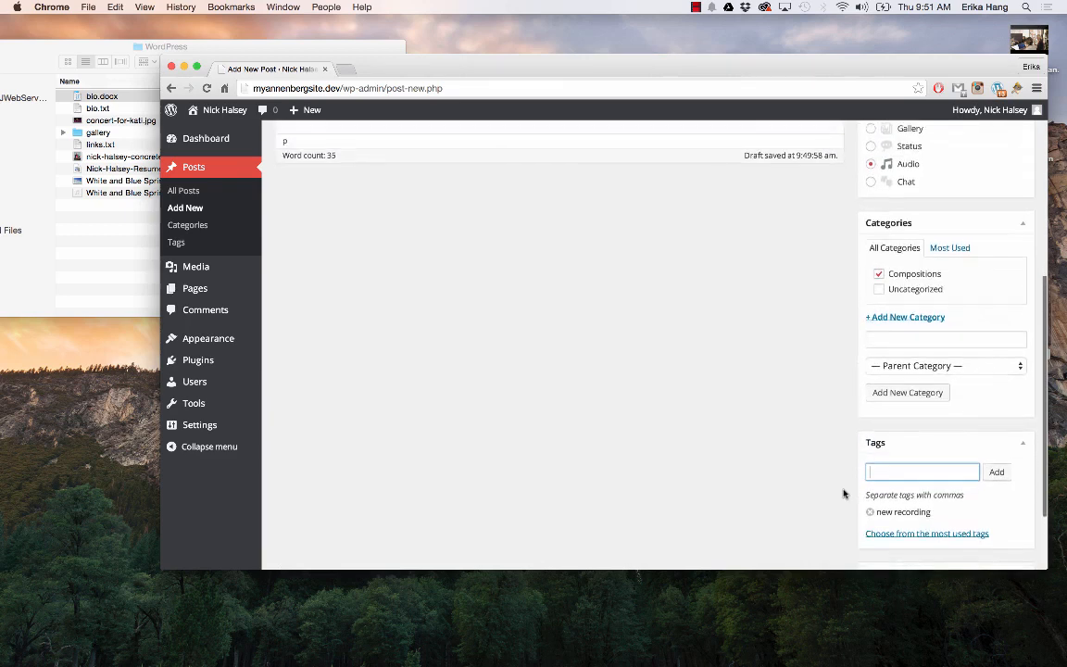
pyautogui.scroll(-4, 843, 493)
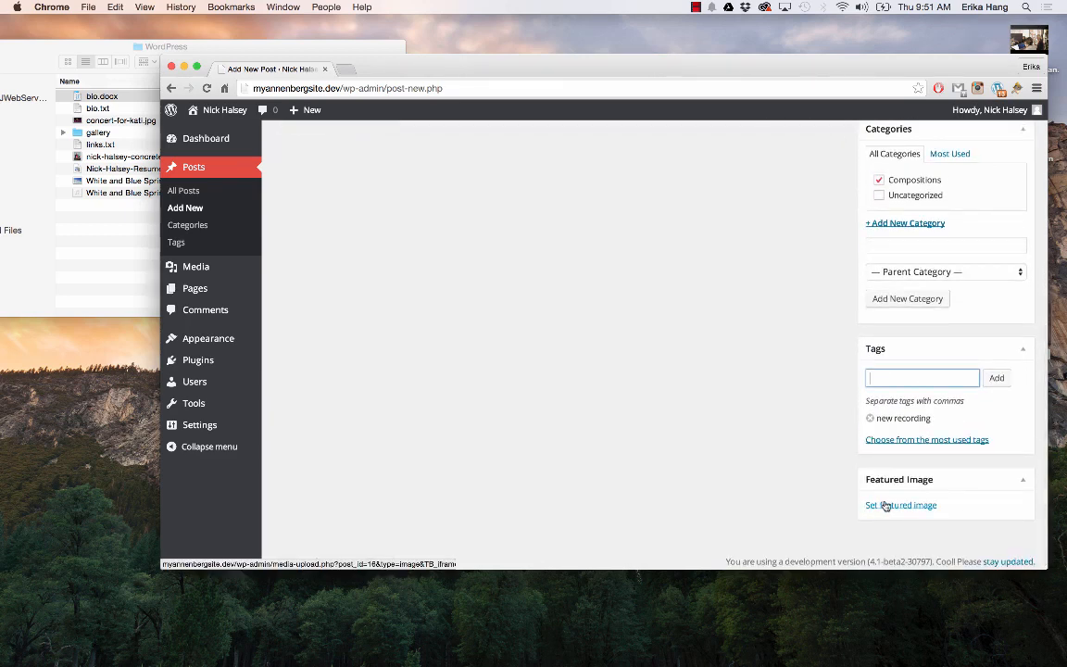
# Upload White and Blue Spring.jpg from Finder and set it as the post's featured image
pyautogui.click(884, 506)
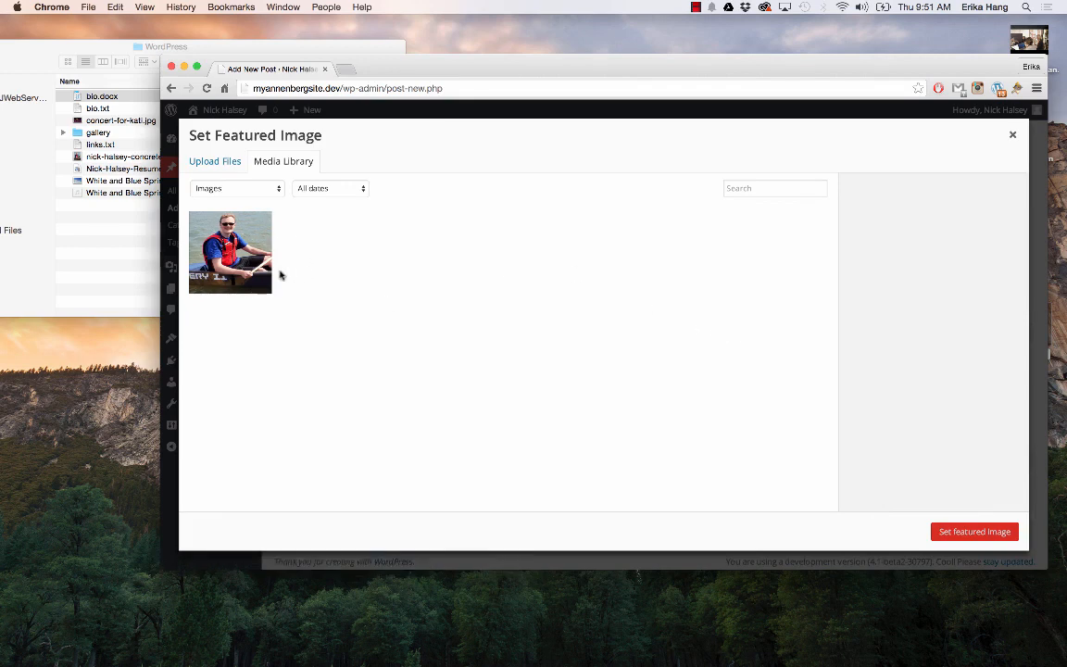
pyautogui.click(101, 176)
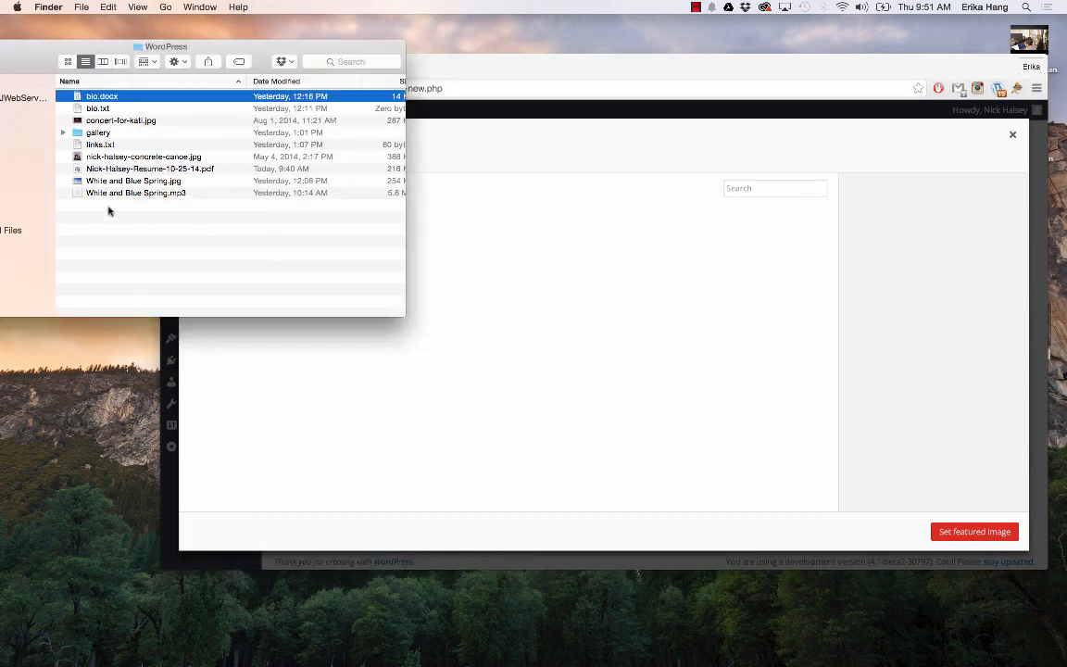
pyautogui.moveTo(132, 182); pyautogui.dragTo(584, 340)
pyautogui.click(584, 341)
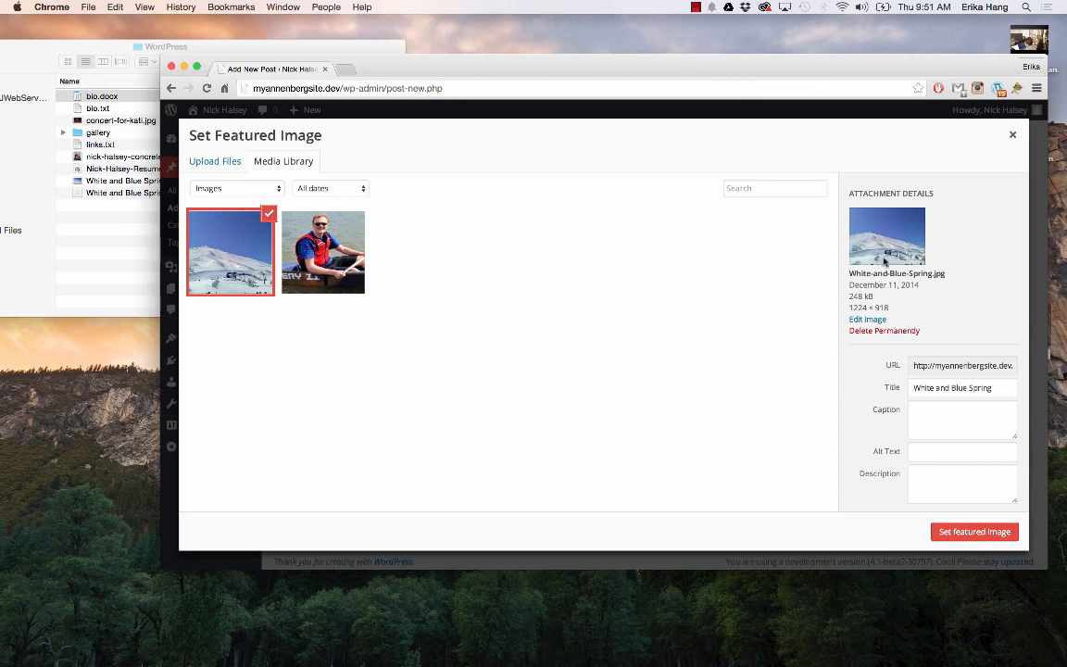
pyautogui.click(954, 535)
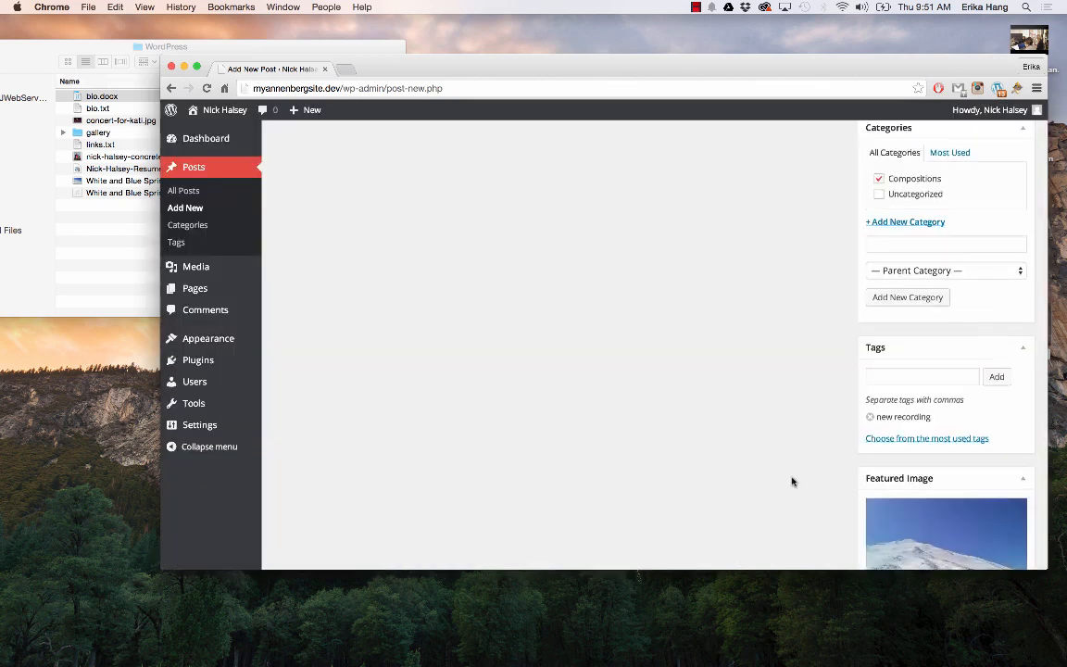
pyautogui.scroll(-3, 793, 481)
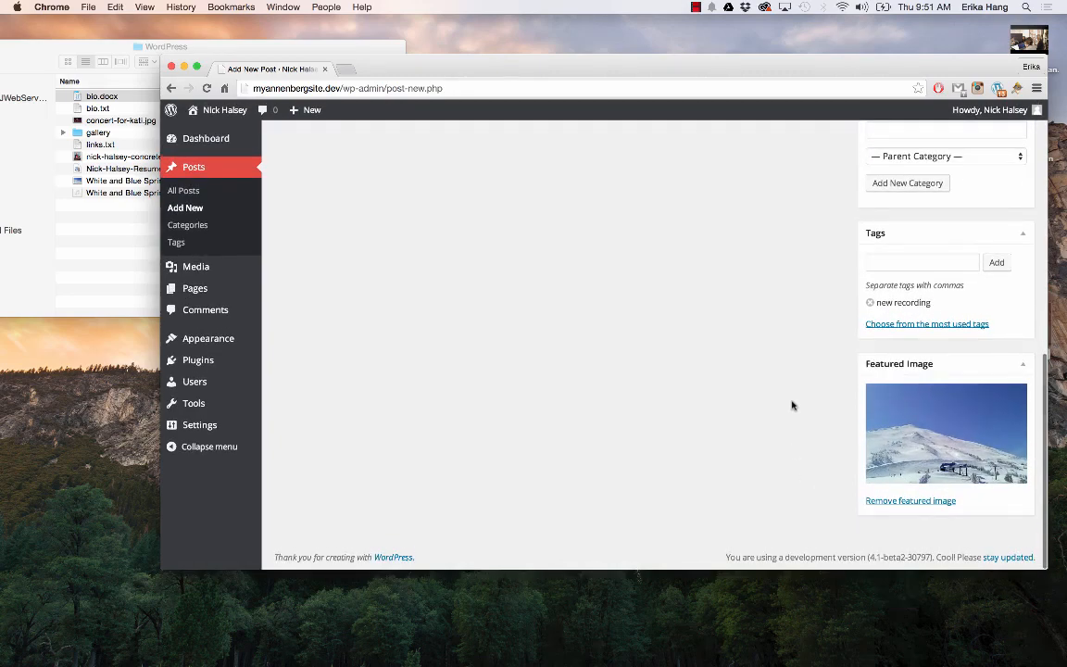
pyautogui.scroll(1, 847, 417)
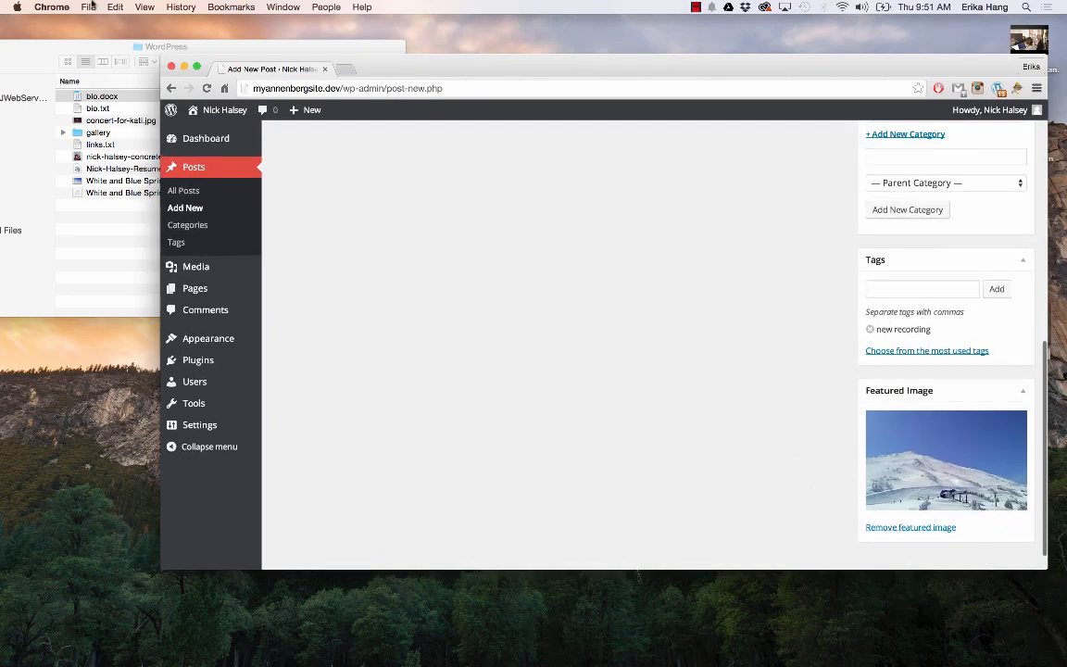
# Maximize the browser and write the paragraph about the four-cello piece and skiing at Mt. Bachelor
pyautogui.click(197, 68)
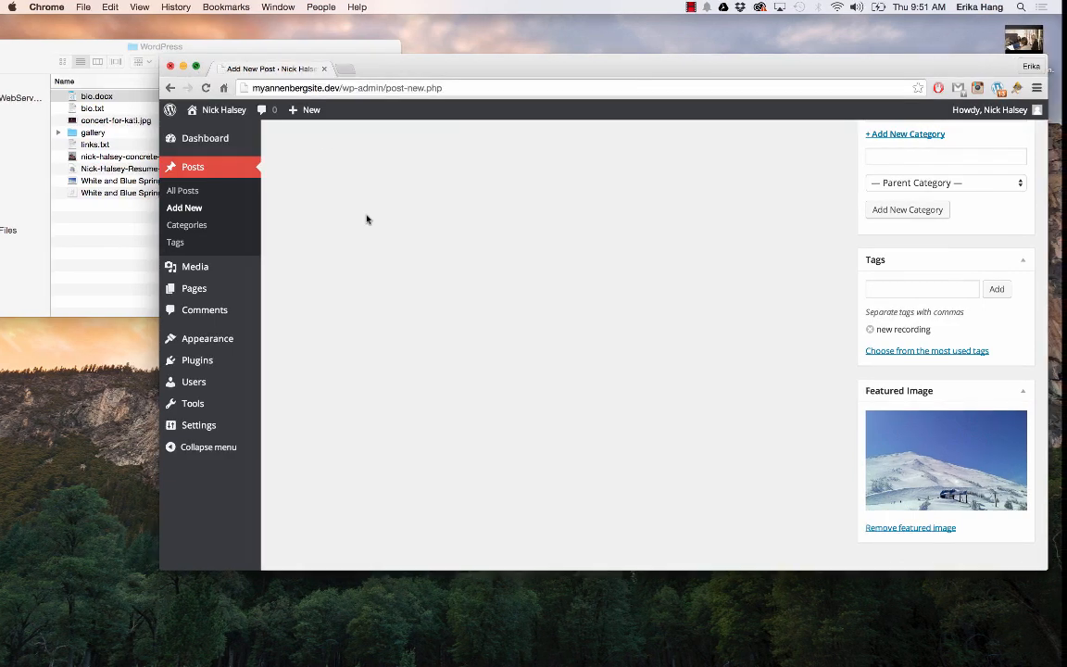
pyautogui.scroll(-1, 588, 347)
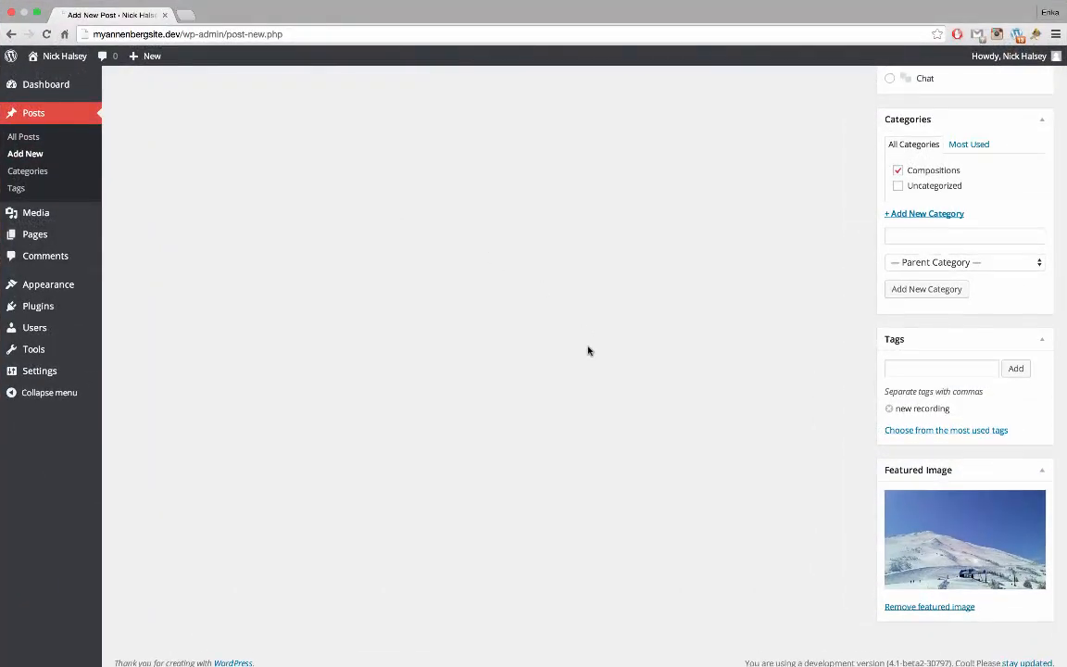
pyautogui.scroll(1, 588, 347)
pyautogui.scroll(-1, 588, 346)
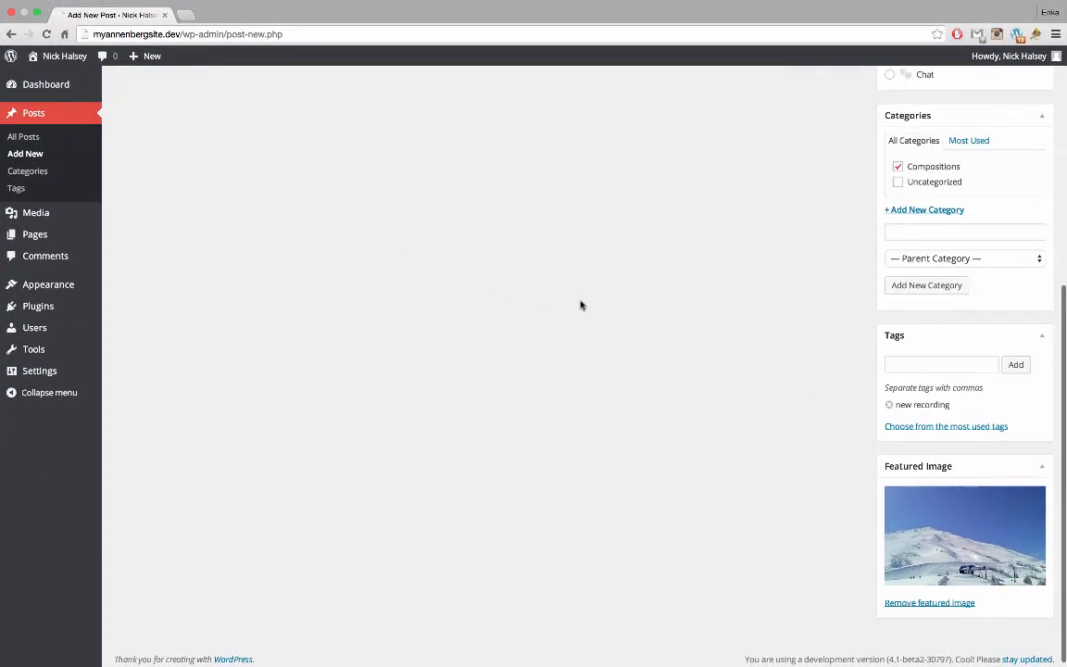
pyautogui.scroll(5, 578, 305)
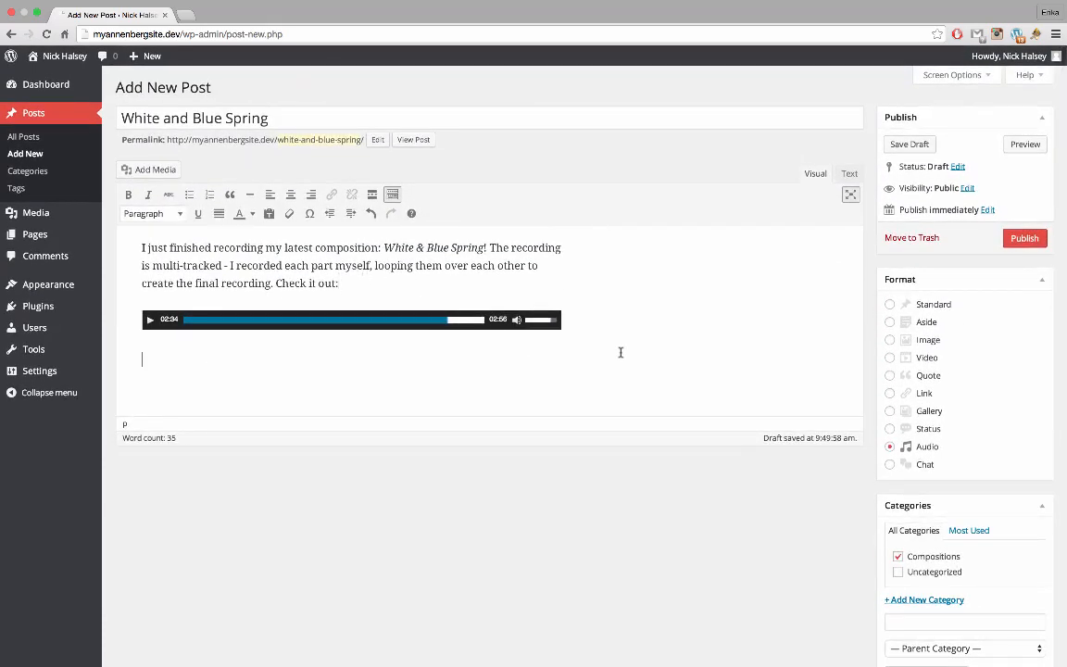
pyautogui.write('White and B')
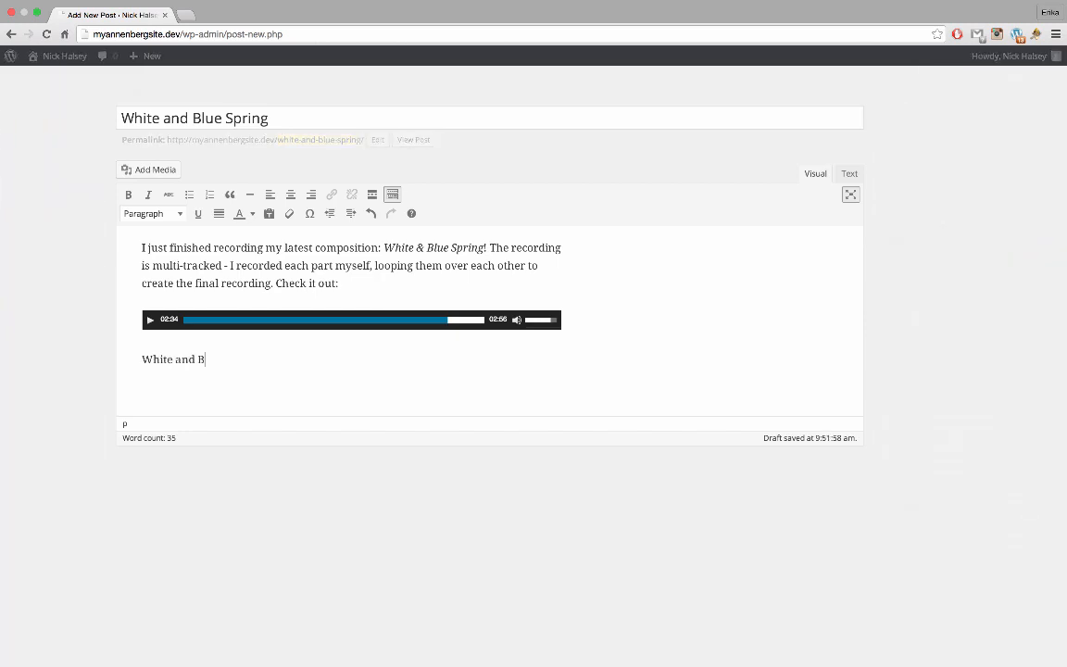
pyautogui.write('lue')
pyautogui.write('Spring is a piece for ')
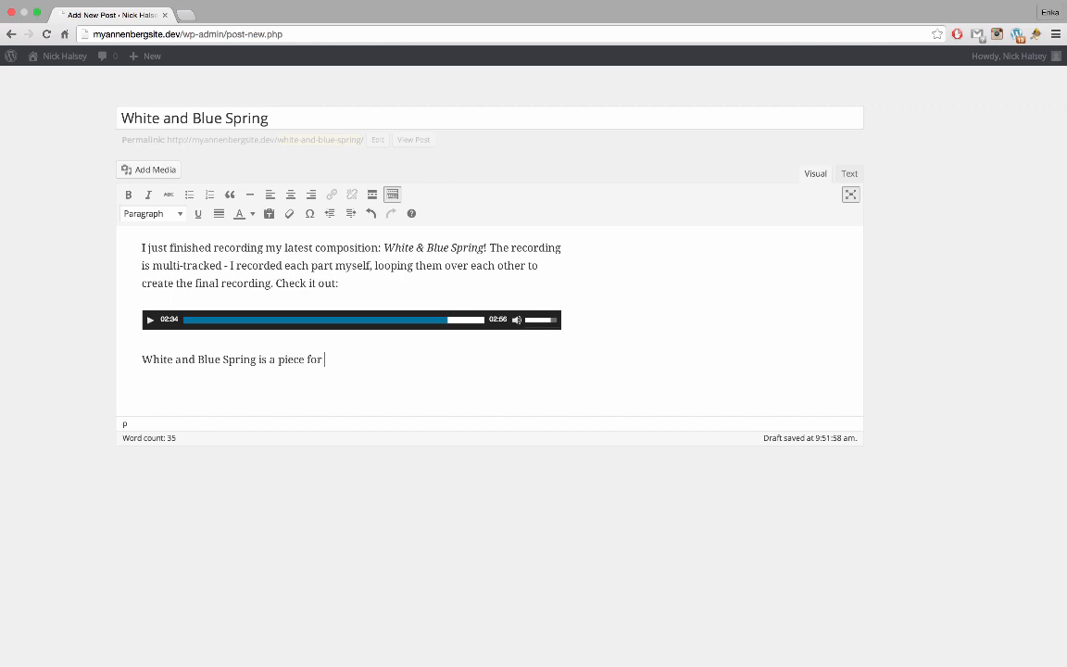
pyautogui.write('four cellos, inspired by a ')
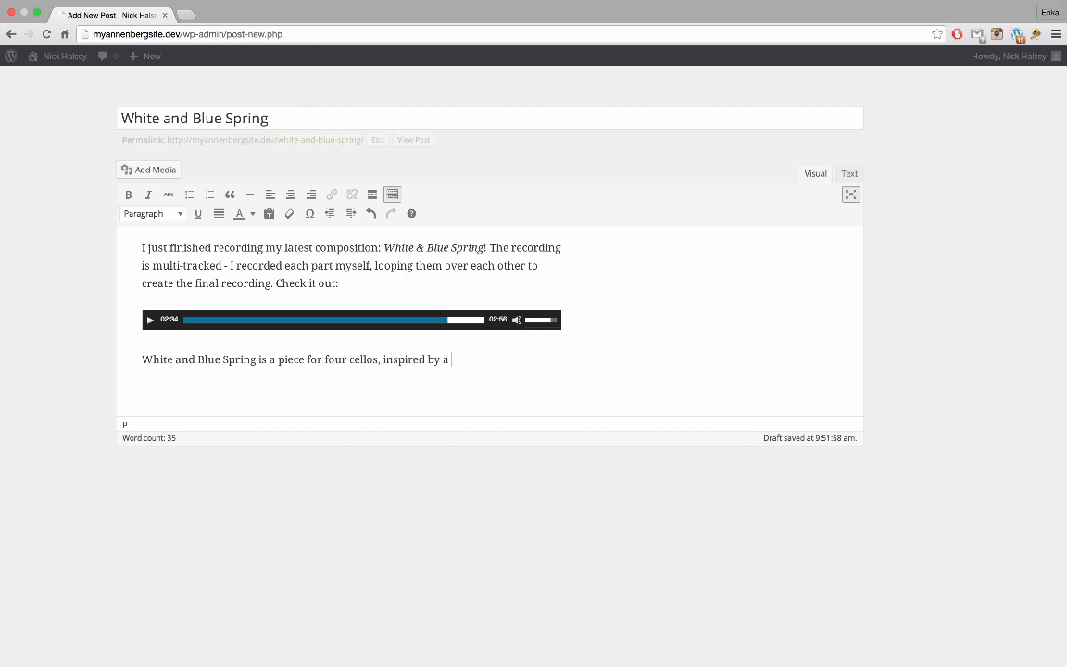
pyautogui.write('bluebird spring day ')
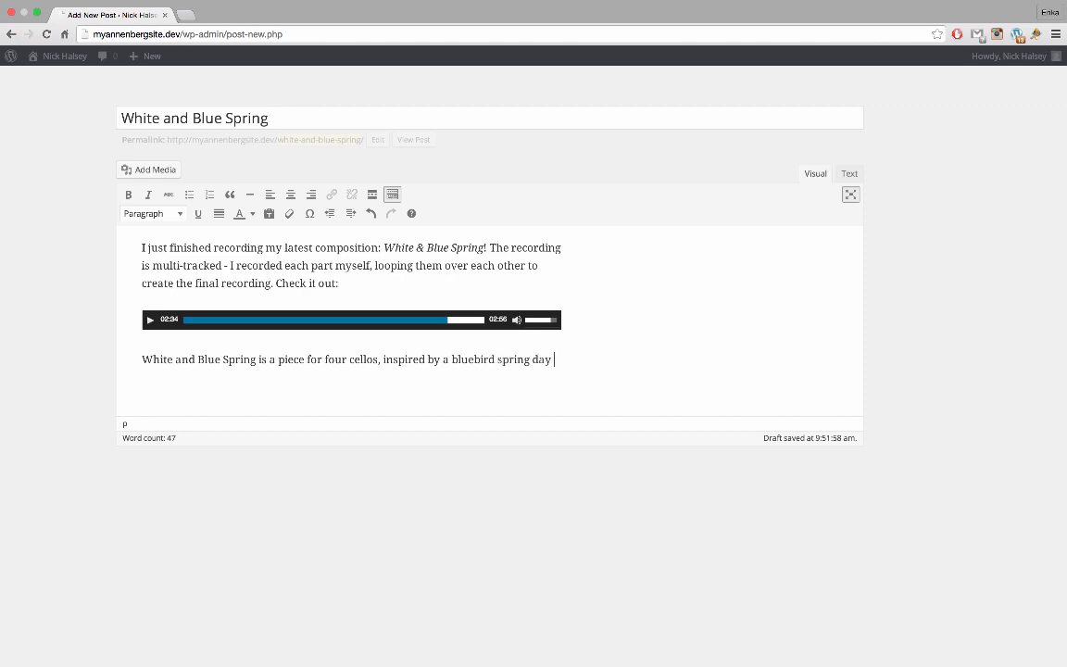
pyautogui.write('skiing at ')
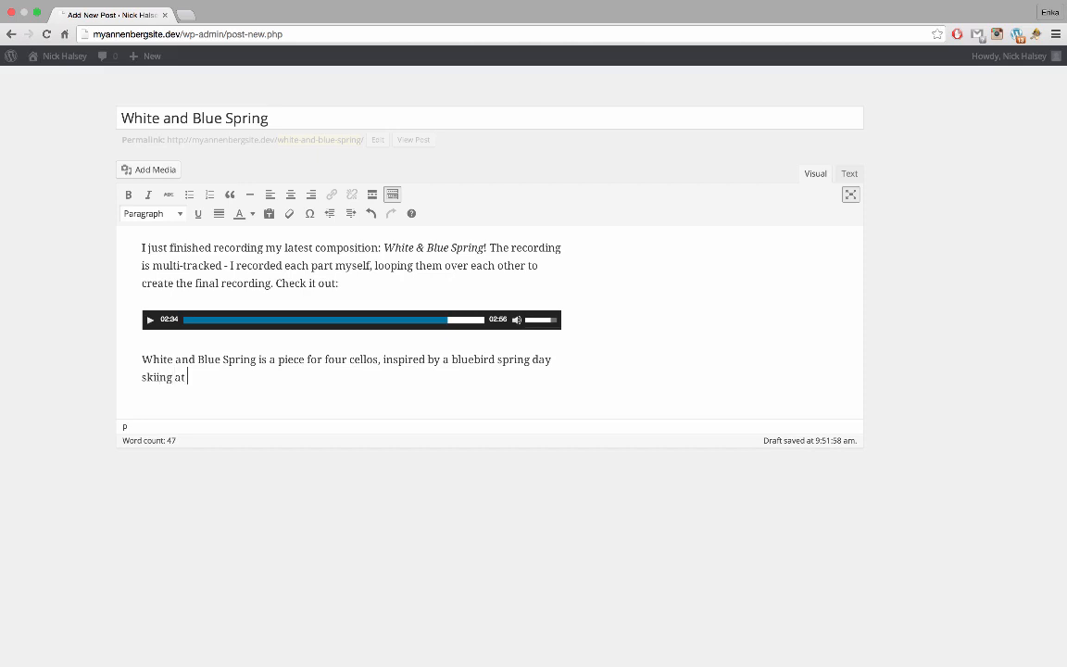
pyautogui.write('Mt. Bachelor in ')
pyautogui.write('Ore')
pyautogui.press('BackSpace')
pyautogui.press('BackSpace')
pyautogui.press('BackSpace')
pyautogui.write('central Ore')
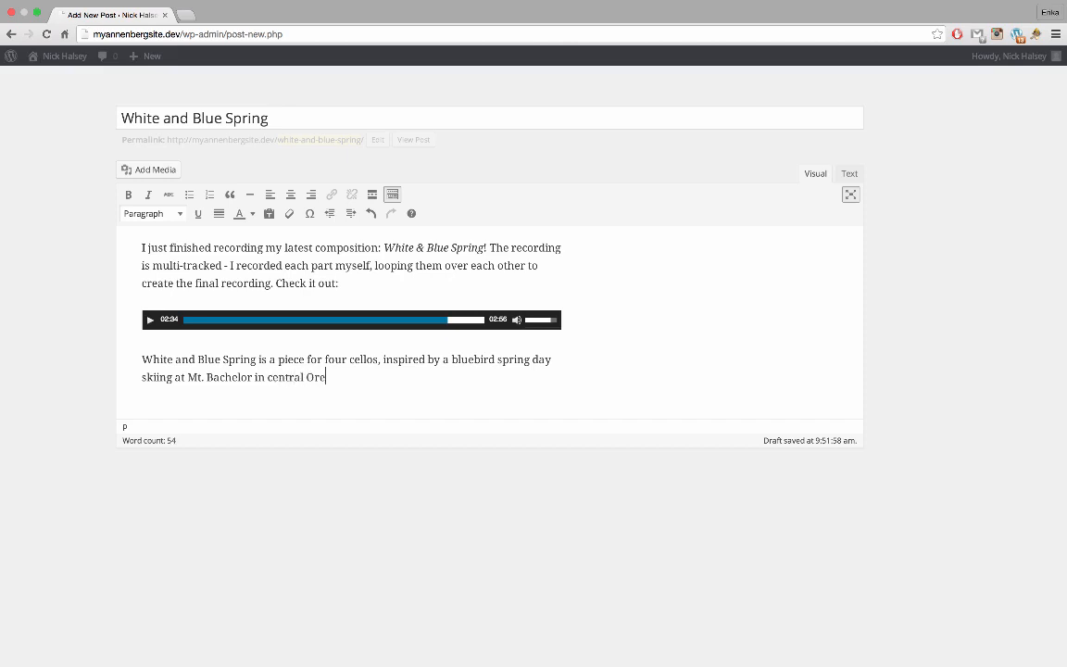
pyautogui.write("gon. If you're ever in the area,")
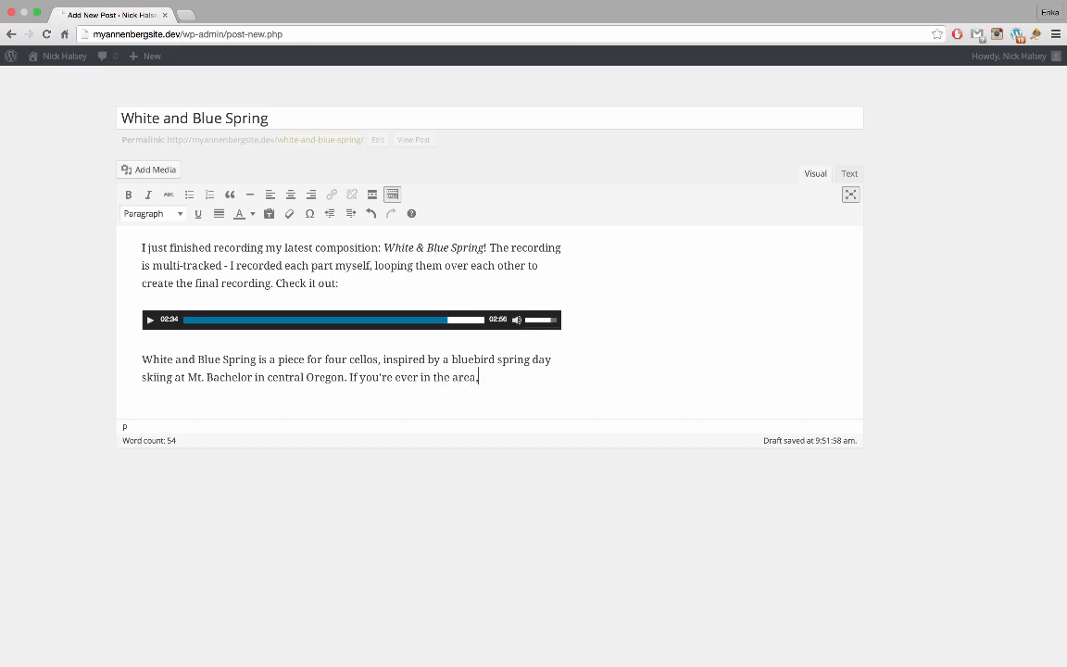
pyautogui.write(' I highly recommend it')
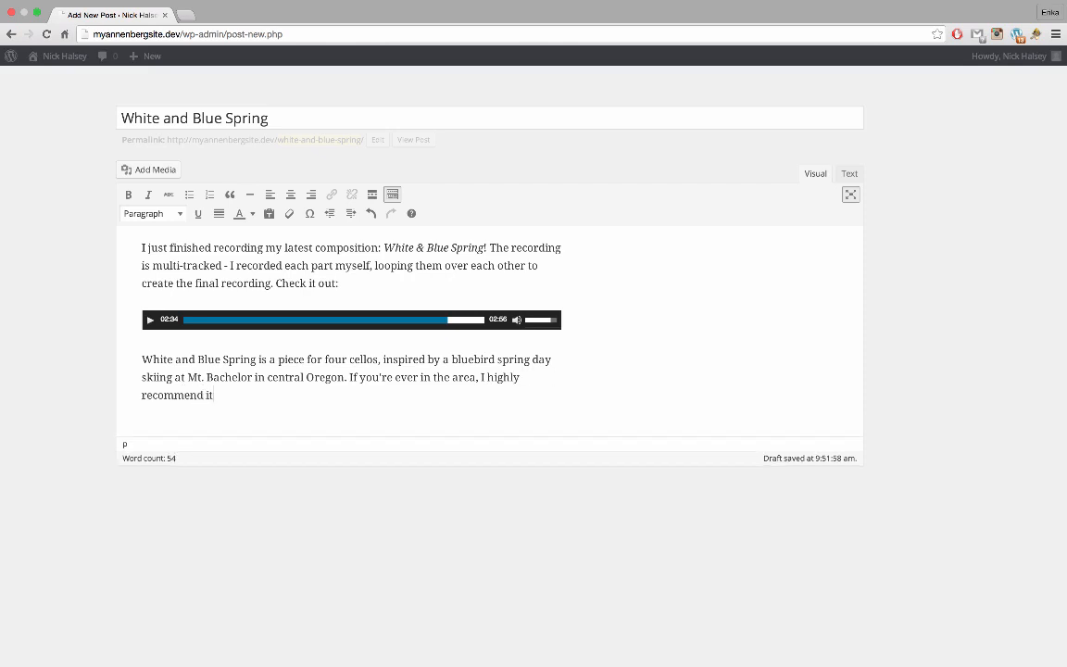
pyautogui.write(" - there's tons of terr")
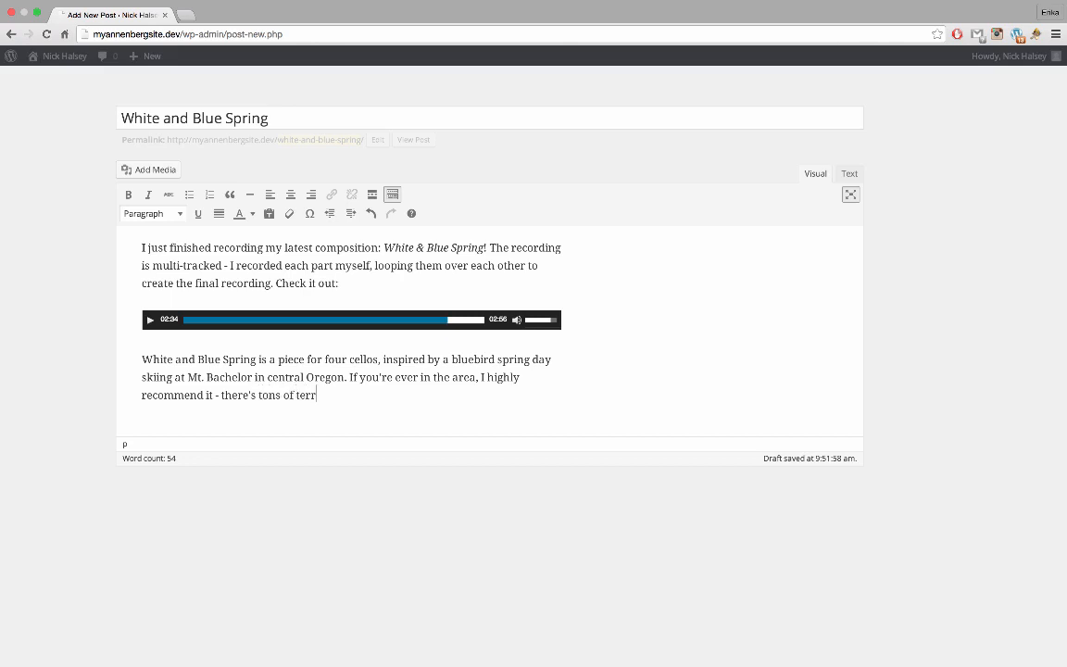
pyautogui.write('ain for all abilities of s')
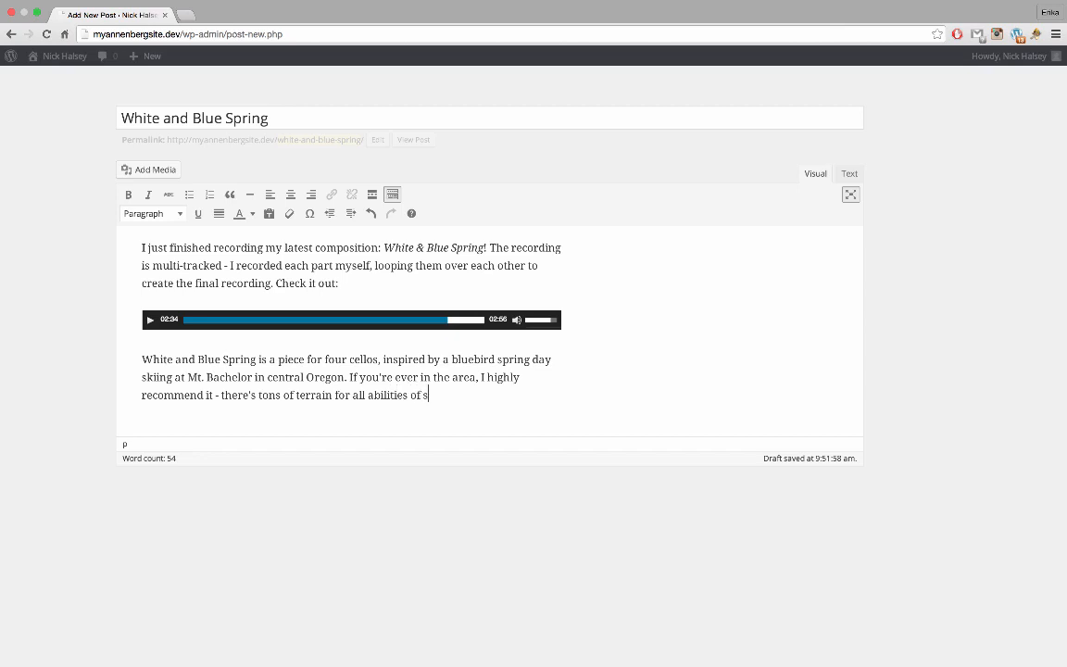
pyautogui.write('kiiers!')
# Select 'Mt. Bachelor' in the paragraph and begin inserting a link on it
pyautogui.moveTo(188, 378); pyautogui.dragTo(251, 380)
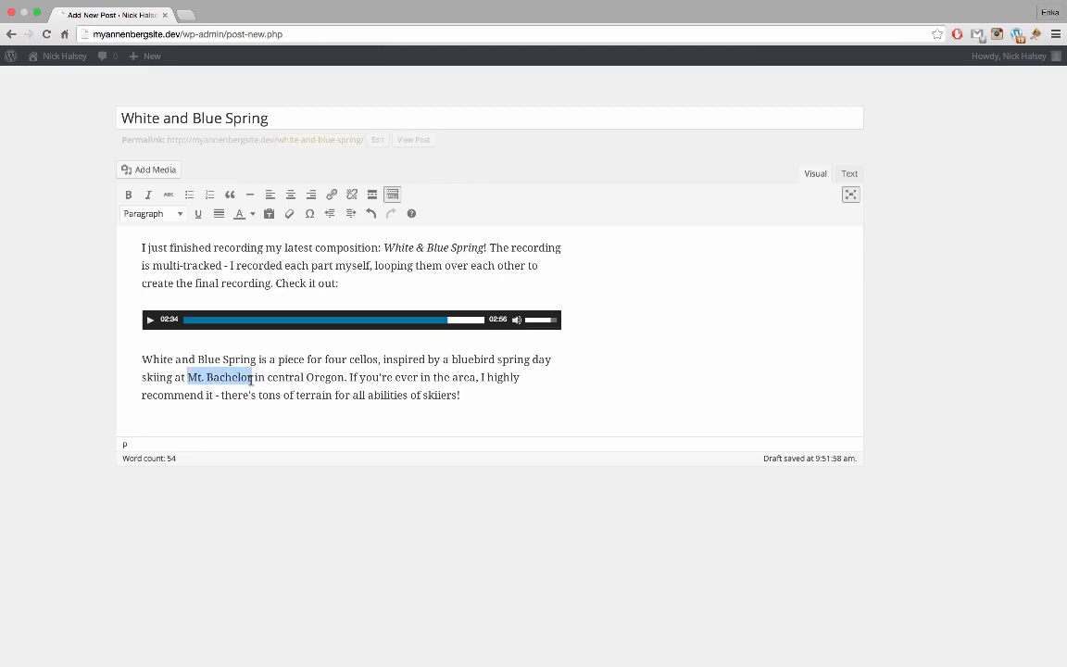
pyautogui.click(331, 196)
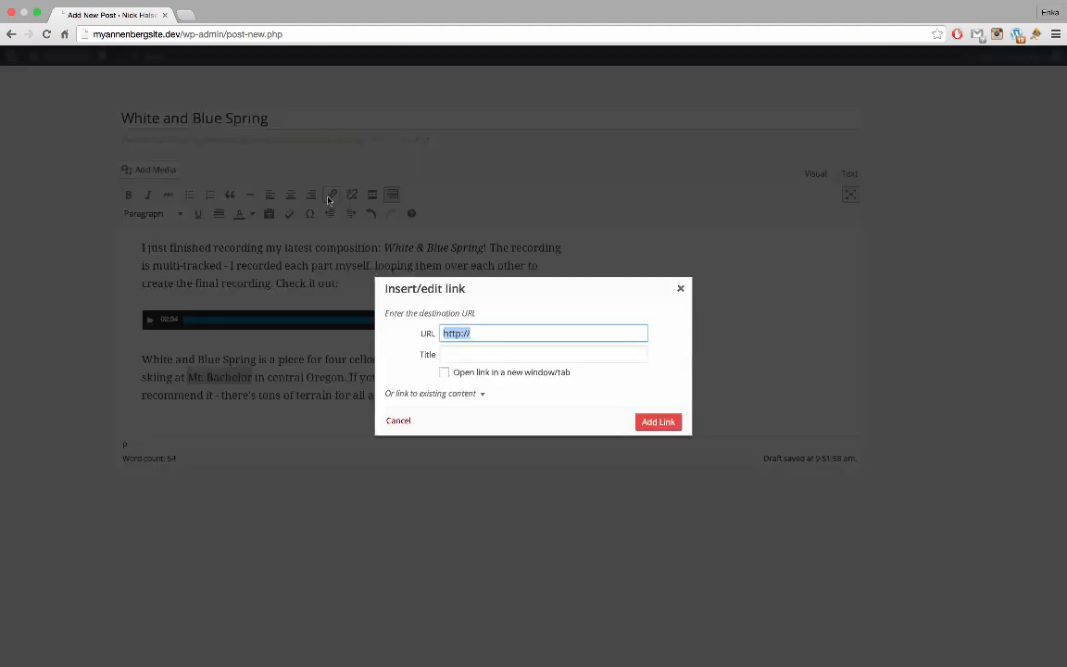
pyautogui.press('Right')
# Search Google for 'mount bachelor' in a new tab, correcting the misspelled query
pyautogui.click(186, 18)
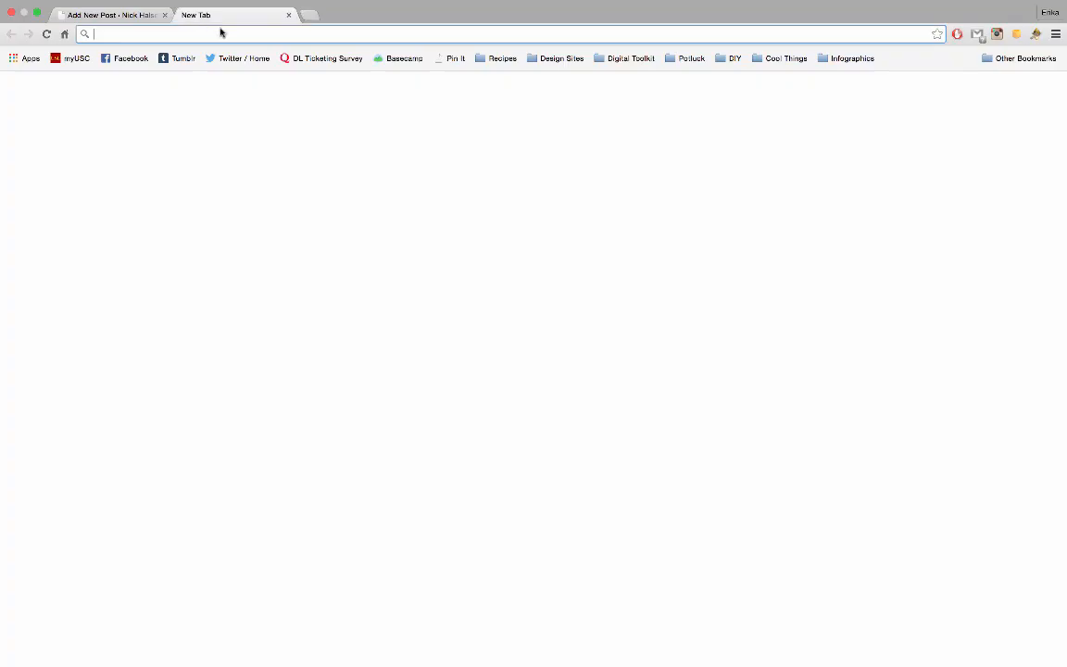
pyautogui.write('m')
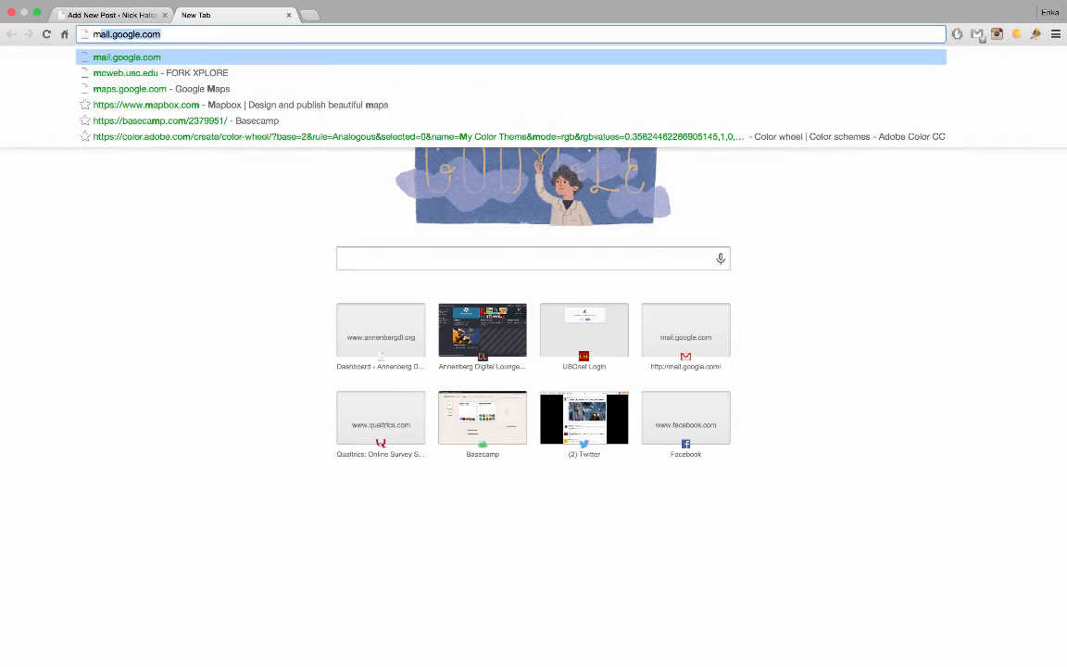
pyautogui.write('out b')
pyautogui.write('achelor')
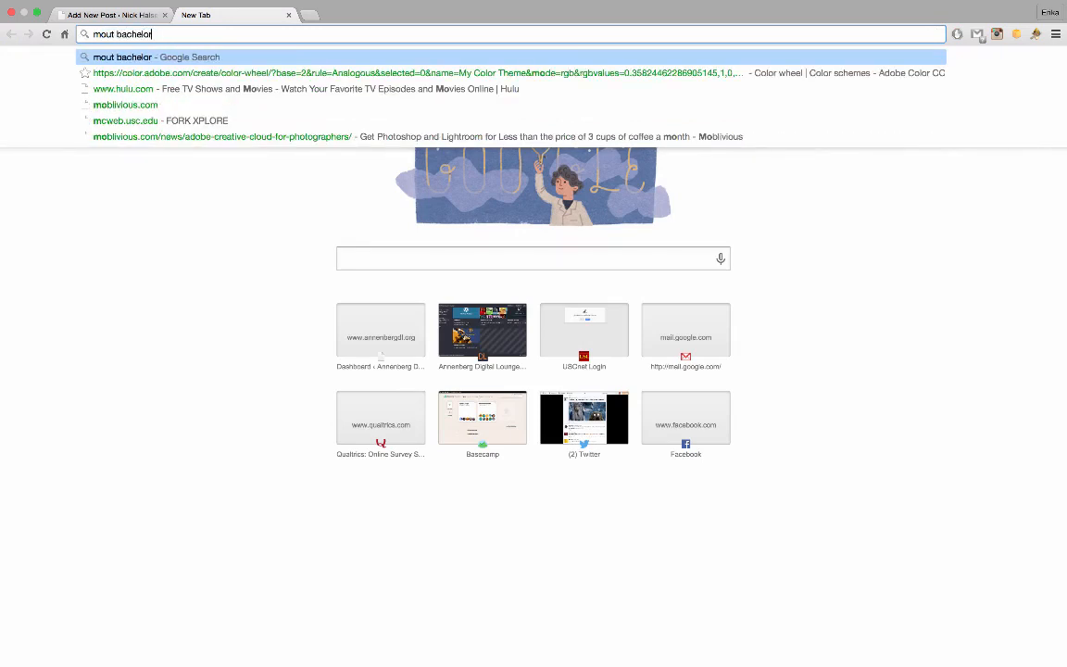
pyautogui.press('Return')
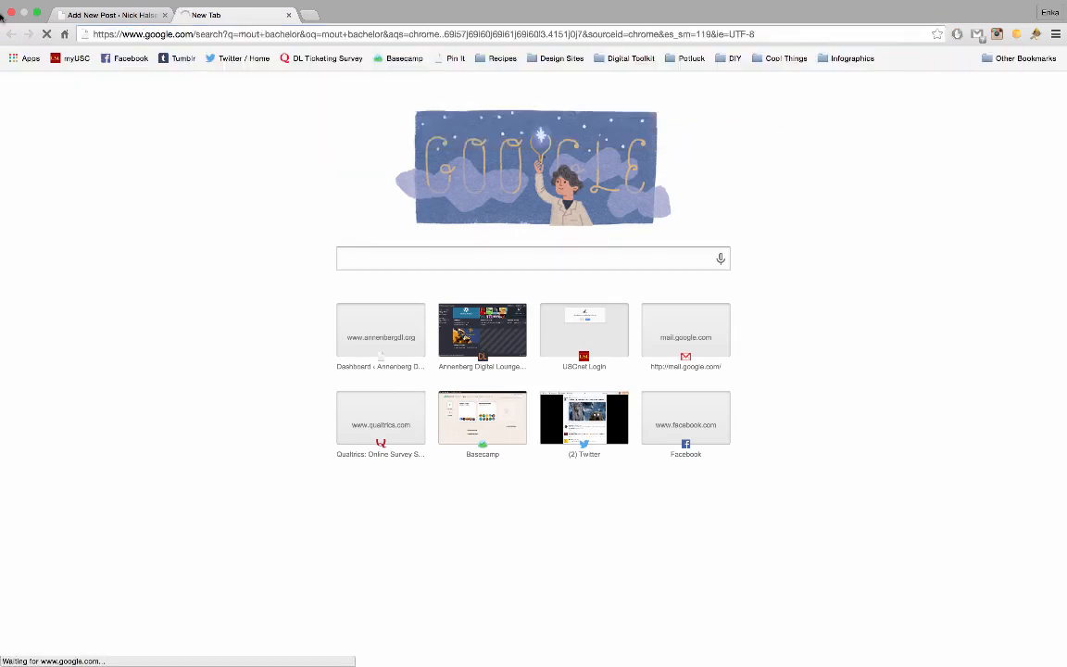
pyautogui.click(255, 35)
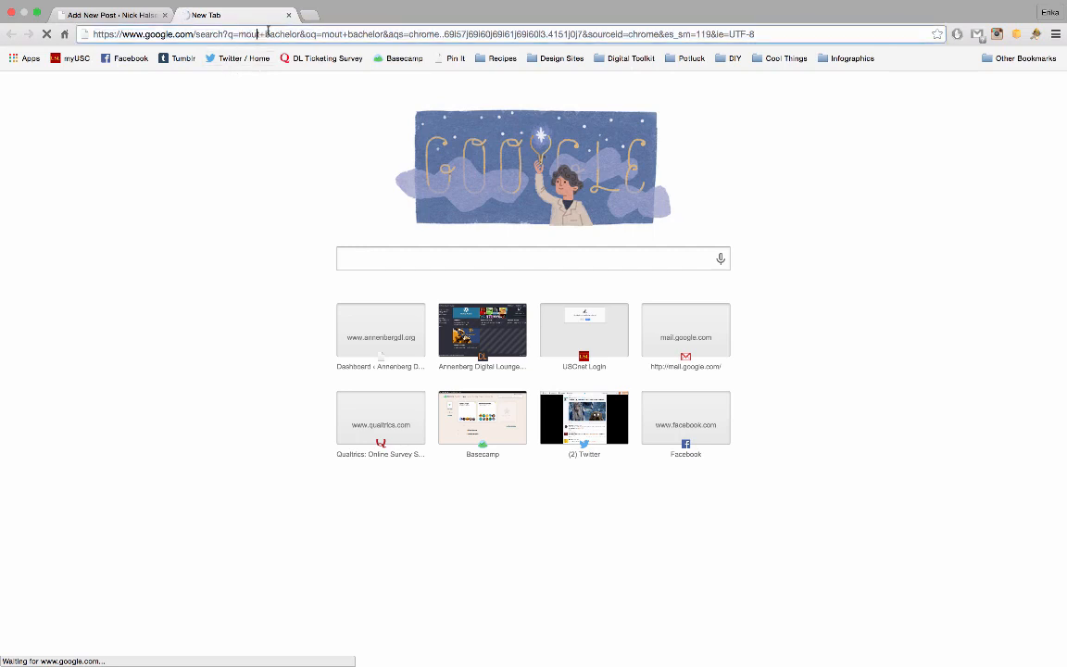
pyautogui.write('n')
pyautogui.press('Return')
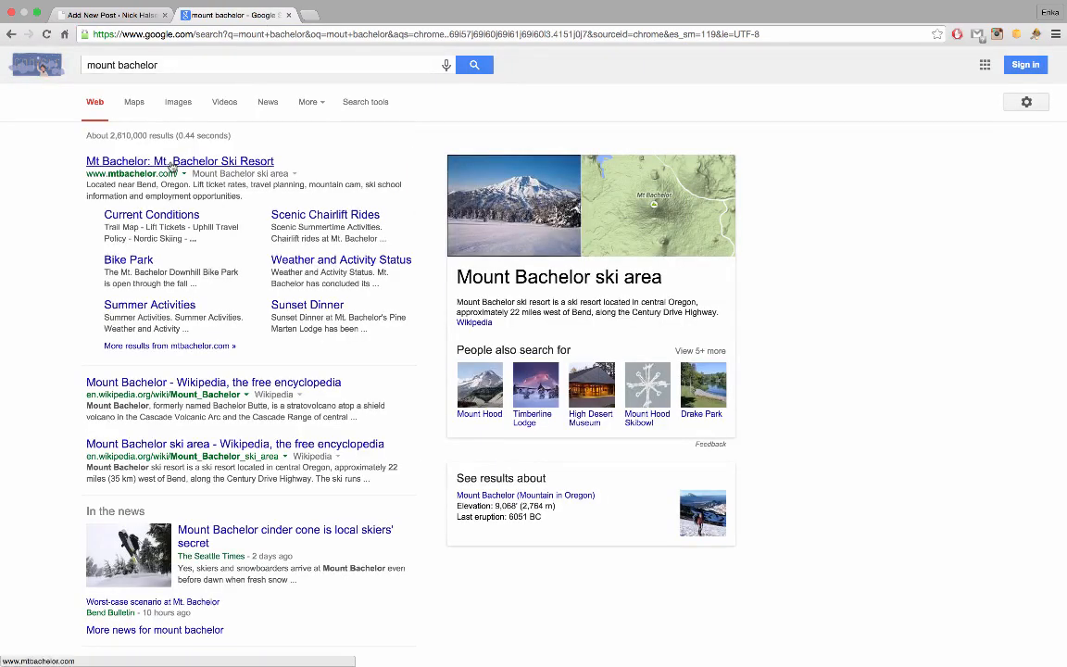
# Open the Mt. Bachelor ski resort site, copy its address, and return to the post
pyautogui.click(172, 162)
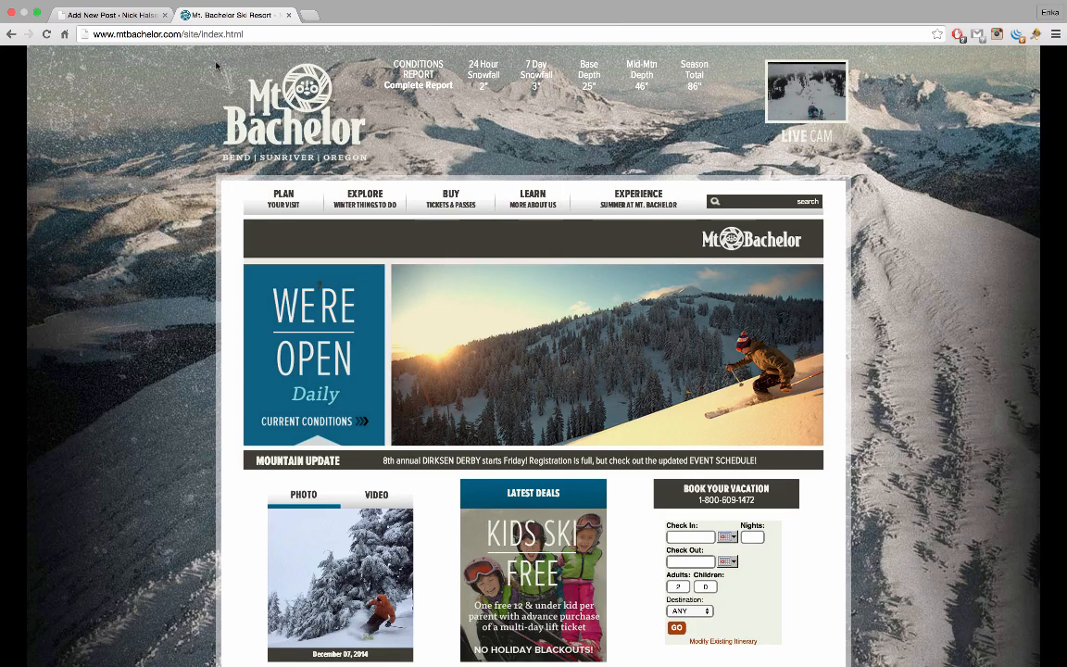
pyautogui.click(257, 37)
pyautogui.press('super+c')
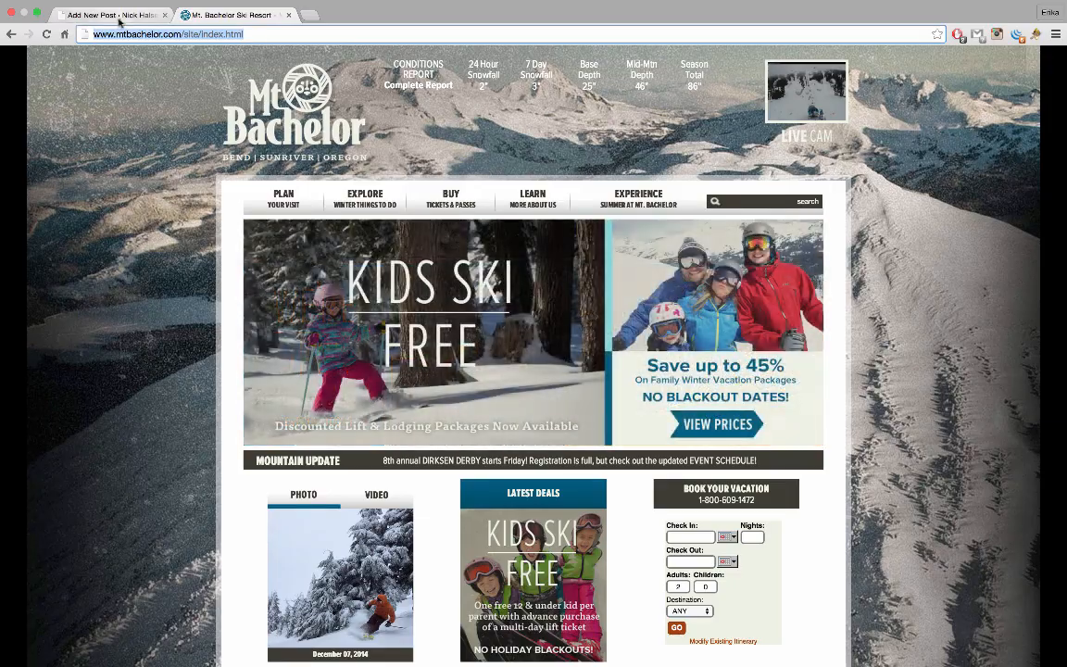
pyautogui.click(116, 16)
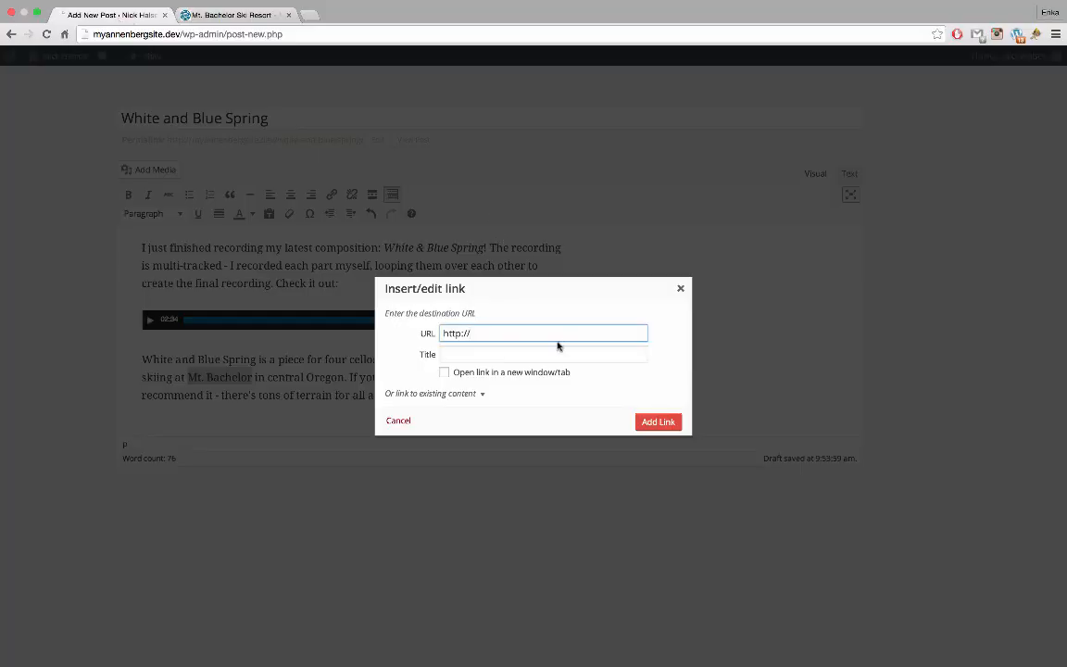
pyautogui.moveTo(552, 333); pyautogui.dragTo(458, 317)
pyautogui.press('super+v')
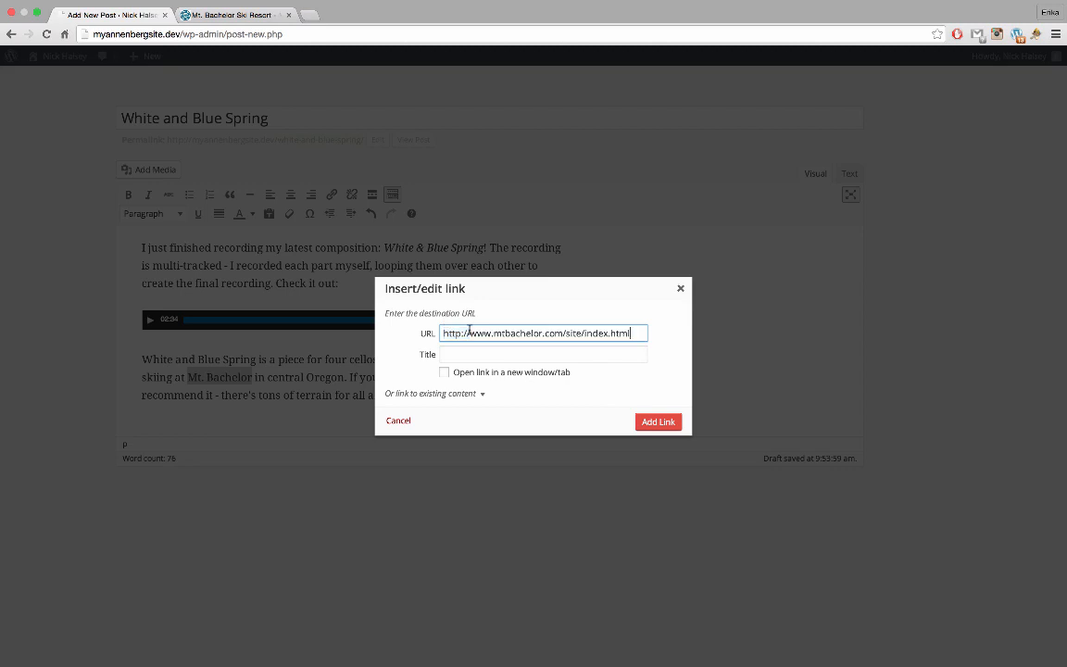
pyautogui.click(510, 375)
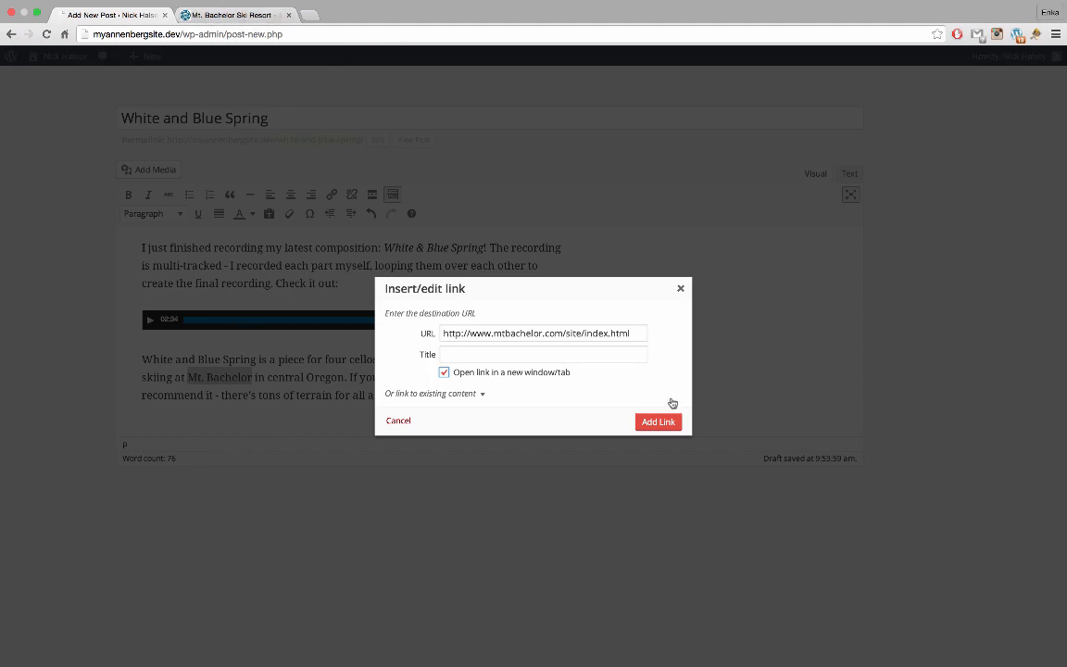
pyautogui.click(659, 421)
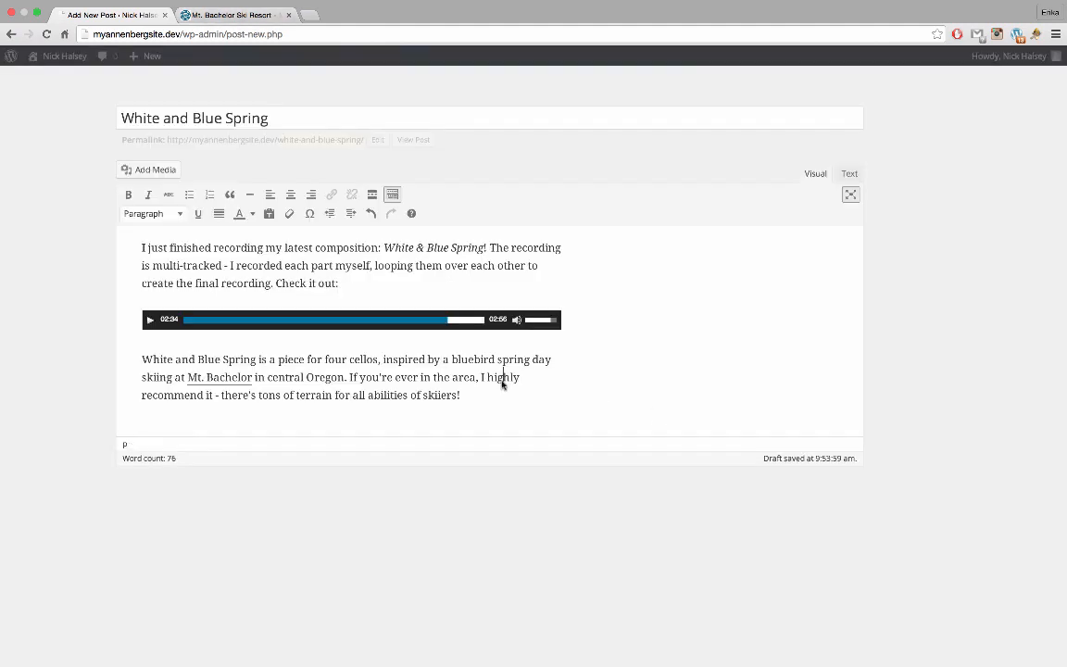
pyautogui.moveTo(981, 224)
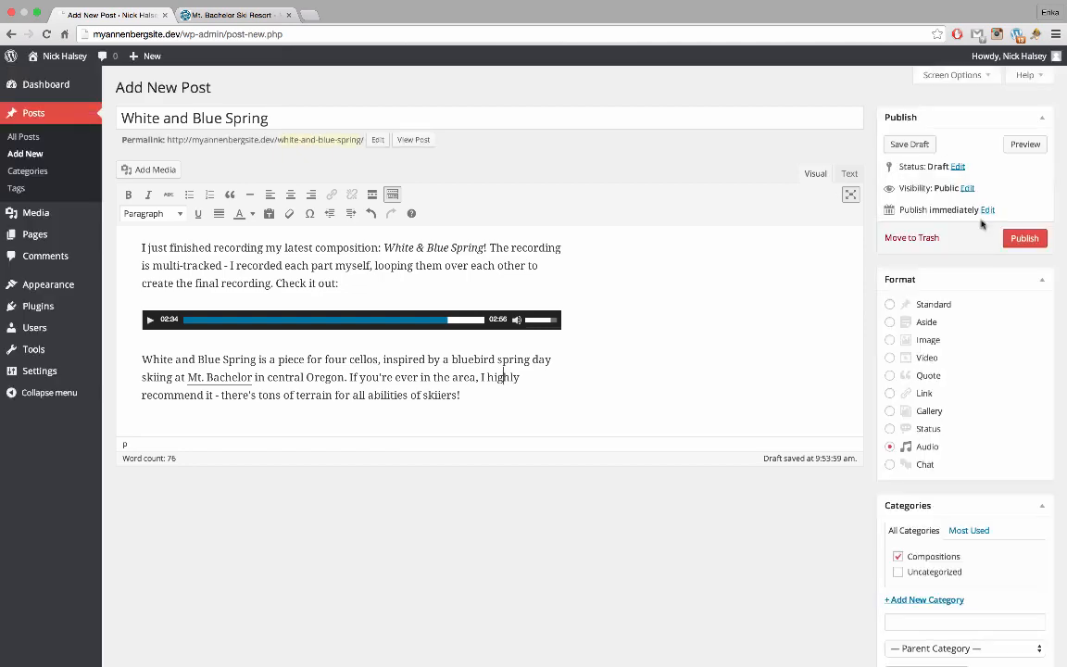
pyautogui.scroll(-1, 985, 364)
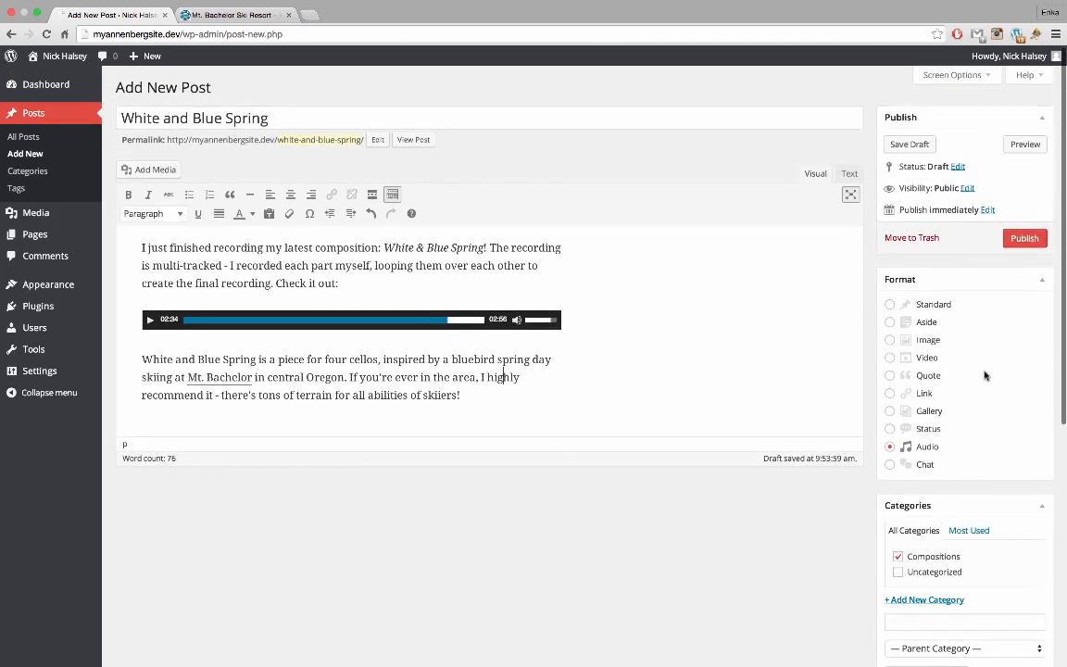
pyautogui.scroll(-6, 963, 455)
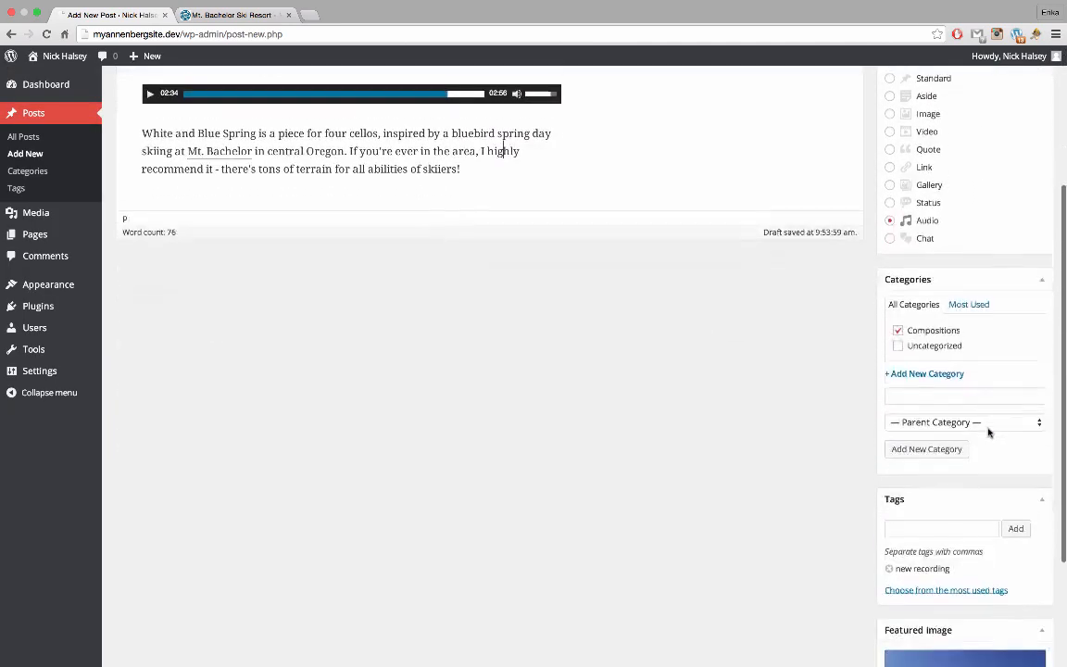
# Publish the White and Blue Spring post and start a new blank post
pyautogui.scroll(8, 988, 431)
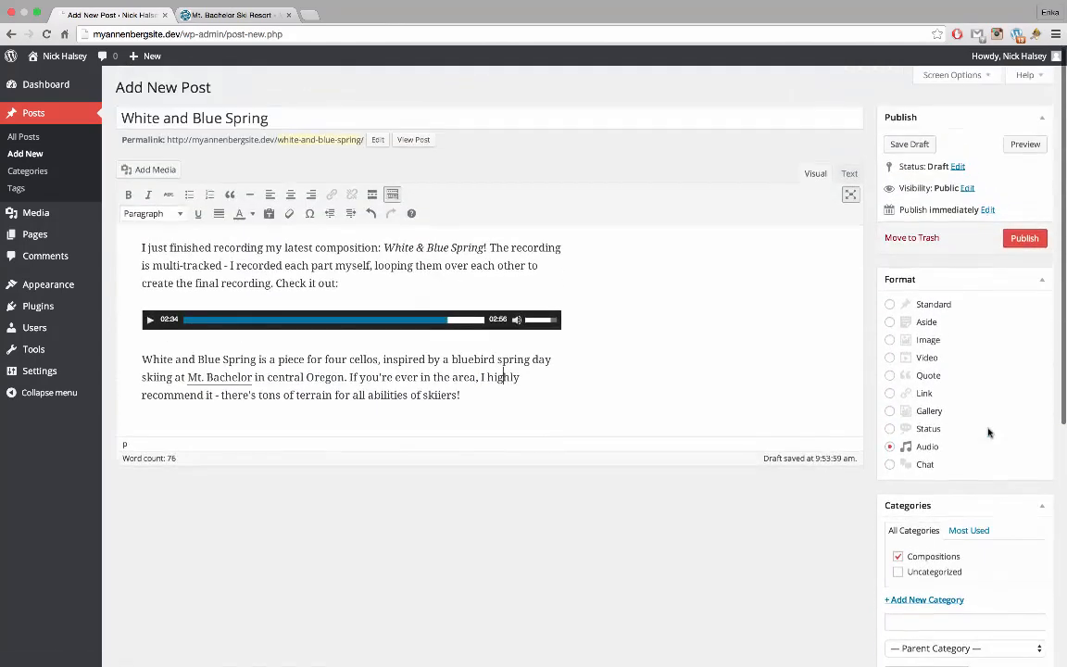
pyautogui.click(1026, 239)
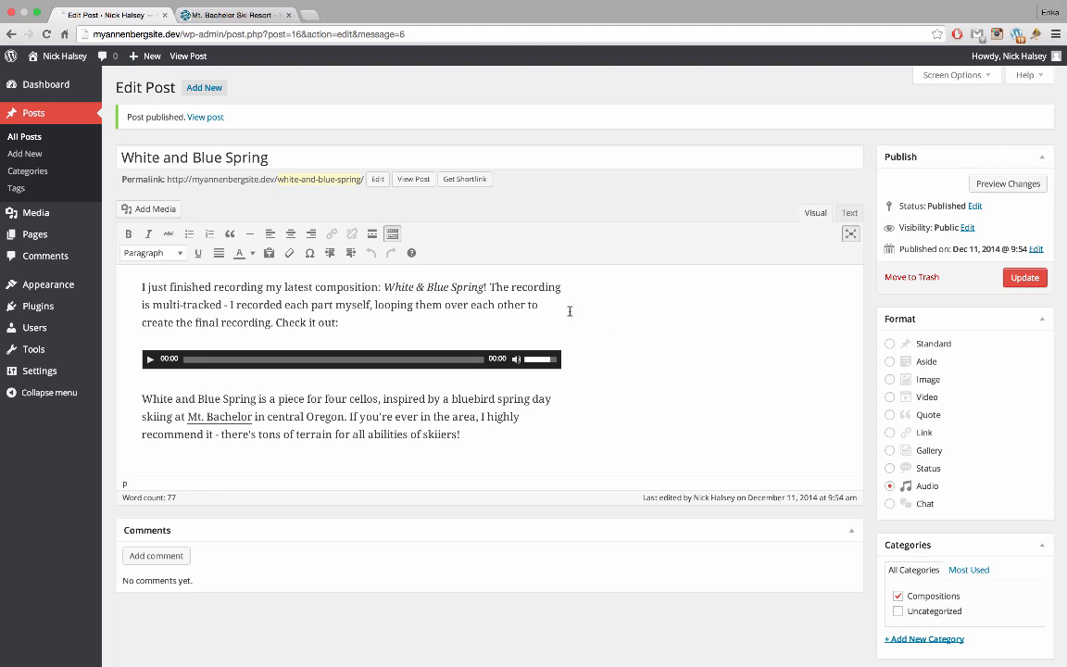
pyautogui.click(206, 88)
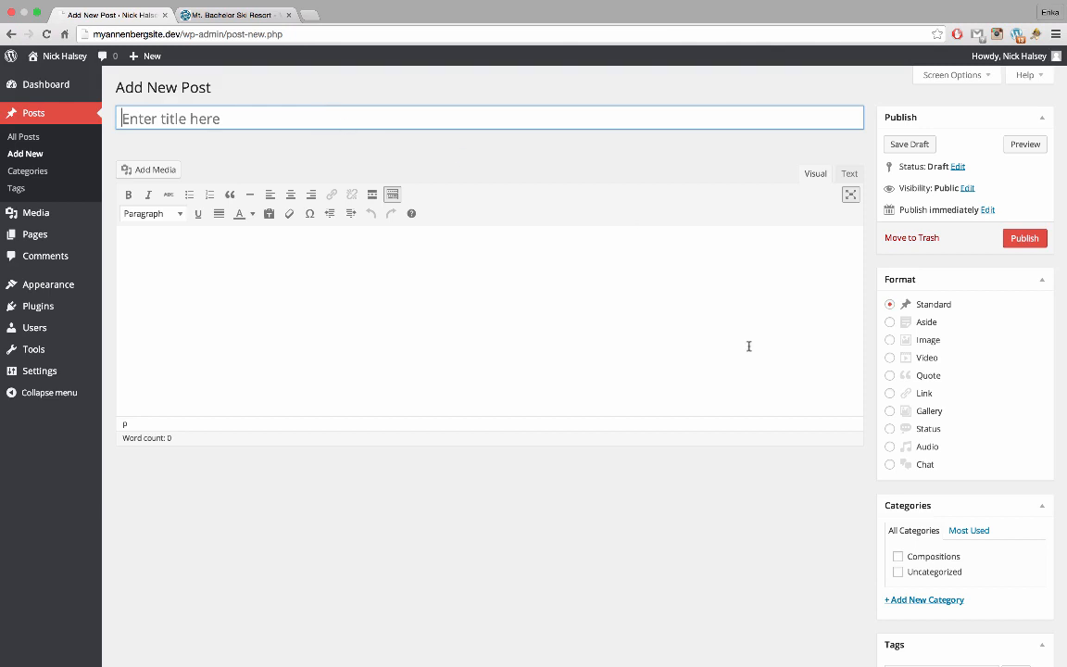
# Switch the new post's format from Standard to Status
pyautogui.click(915, 431)
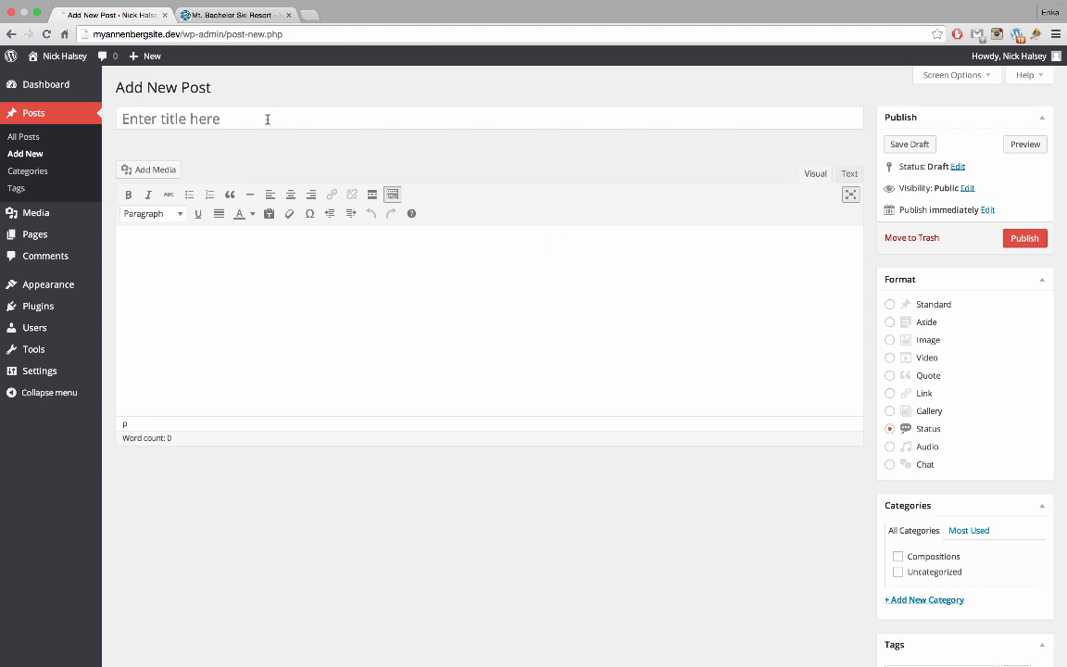
# Go to twitter.com/annenbergdl in a new tab and dismiss the sign-up prompt
pyautogui.moveTo(219, 9)
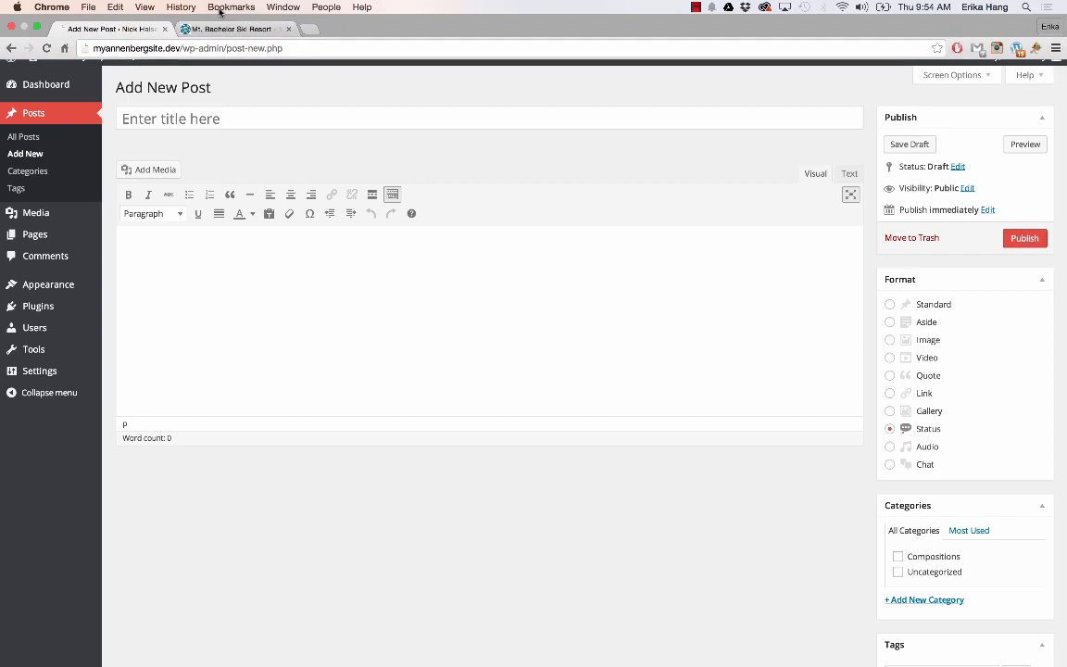
pyautogui.click(311, 28)
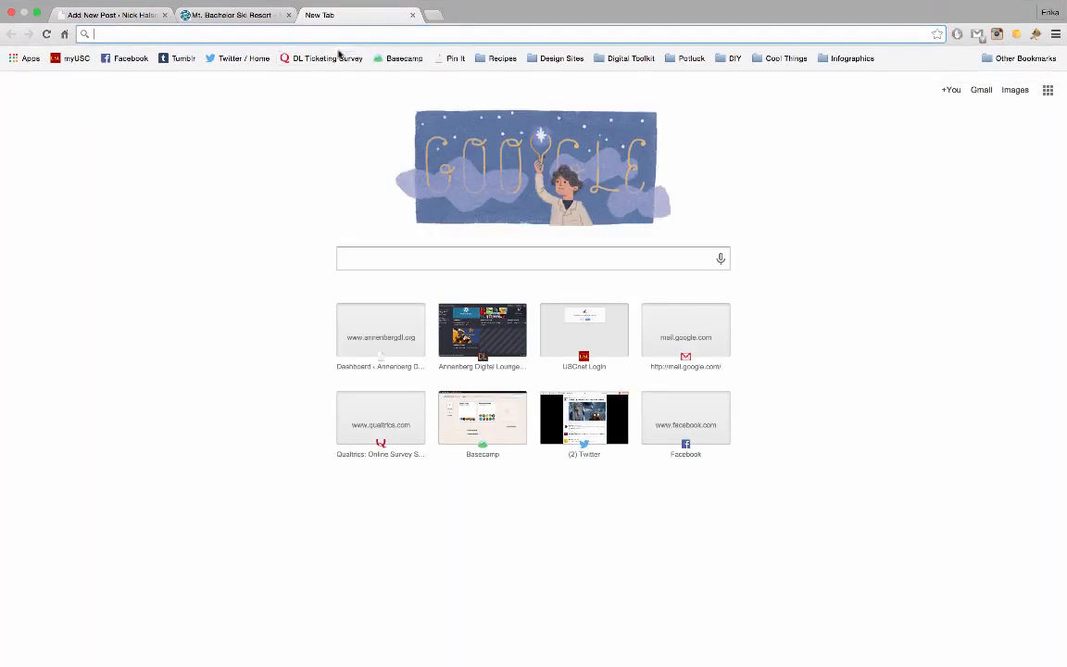
pyautogui.write('twitter.com/a')
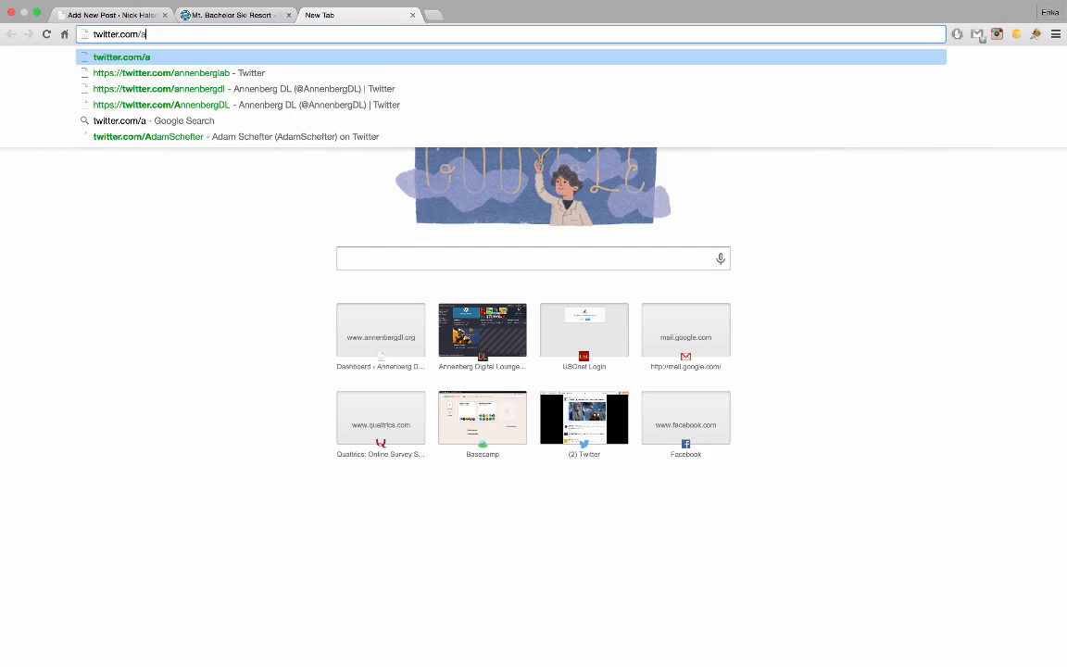
pyautogui.press('Down')
pyautogui.press('Down')
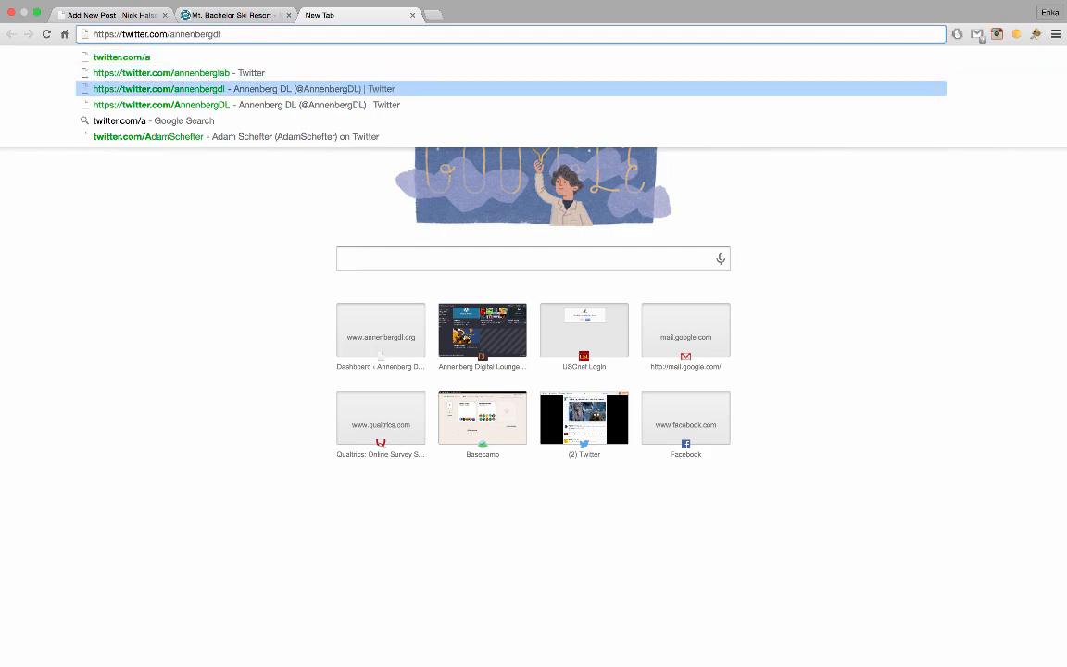
pyautogui.press('Return')
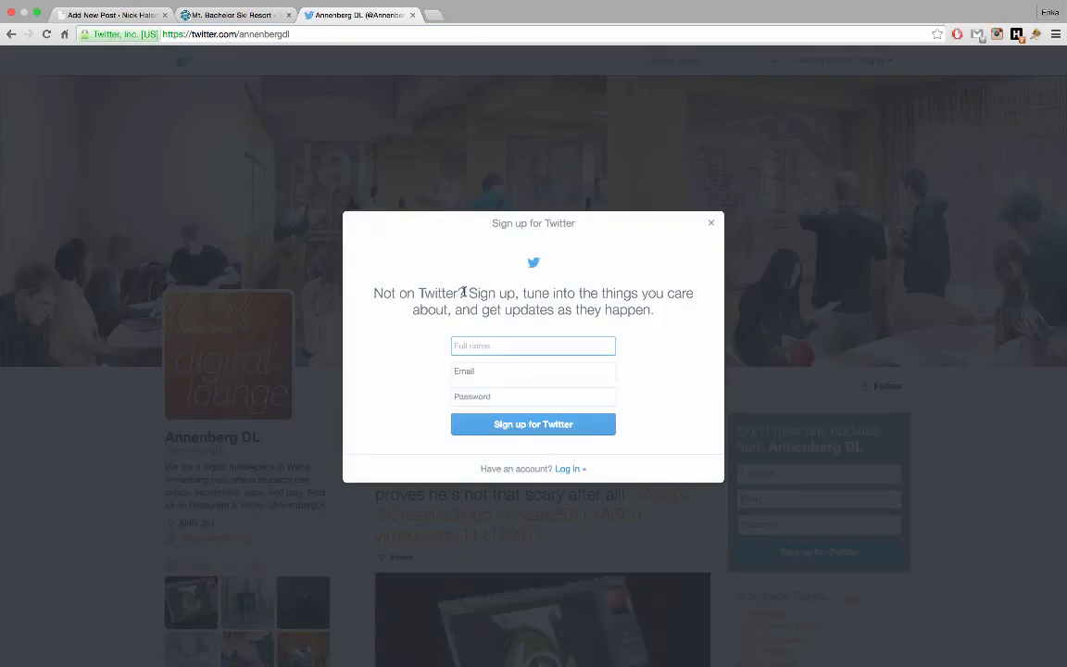
pyautogui.click(712, 224)
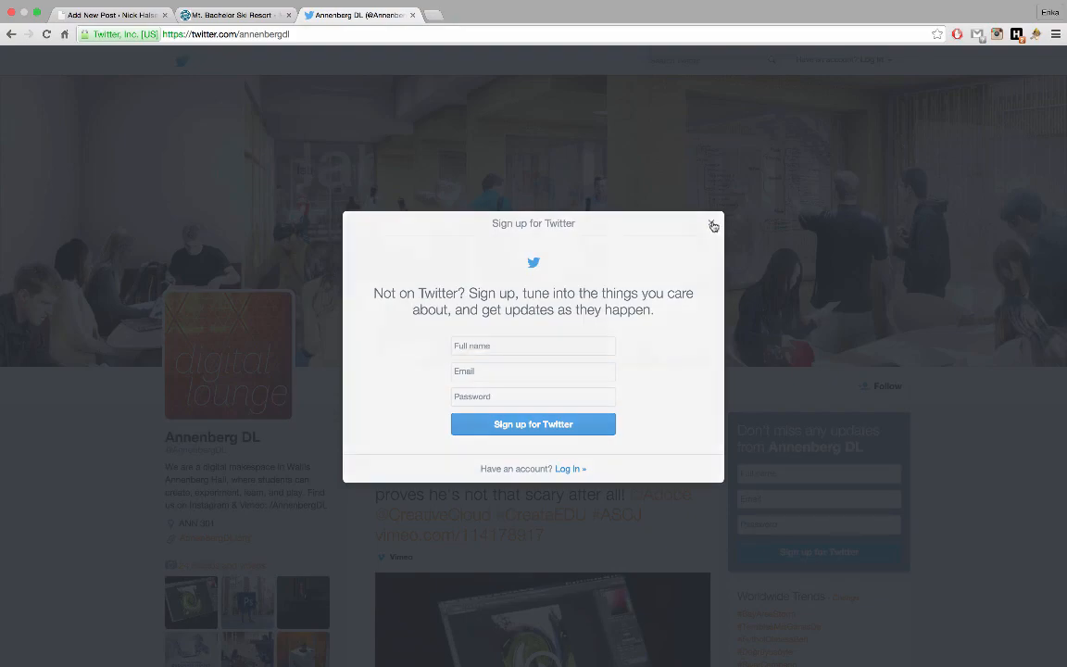
# Open the 8 Dec 2014 teaser-video tweet on its own page and copy its address
pyautogui.scroll(-8, 619, 452)
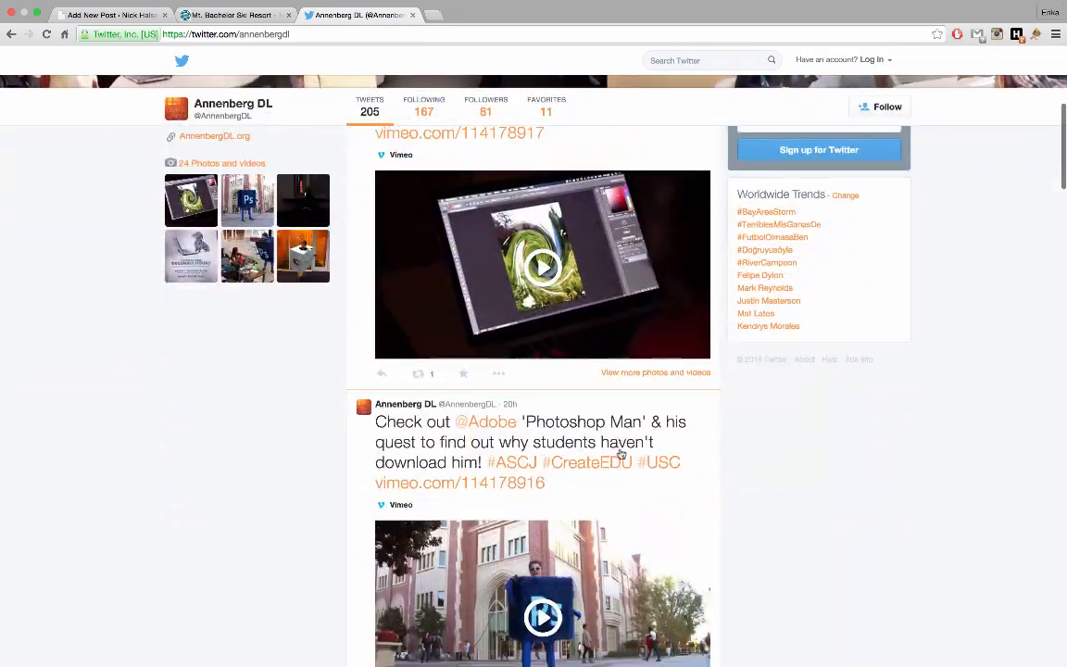
pyautogui.scroll(-10, 620, 454)
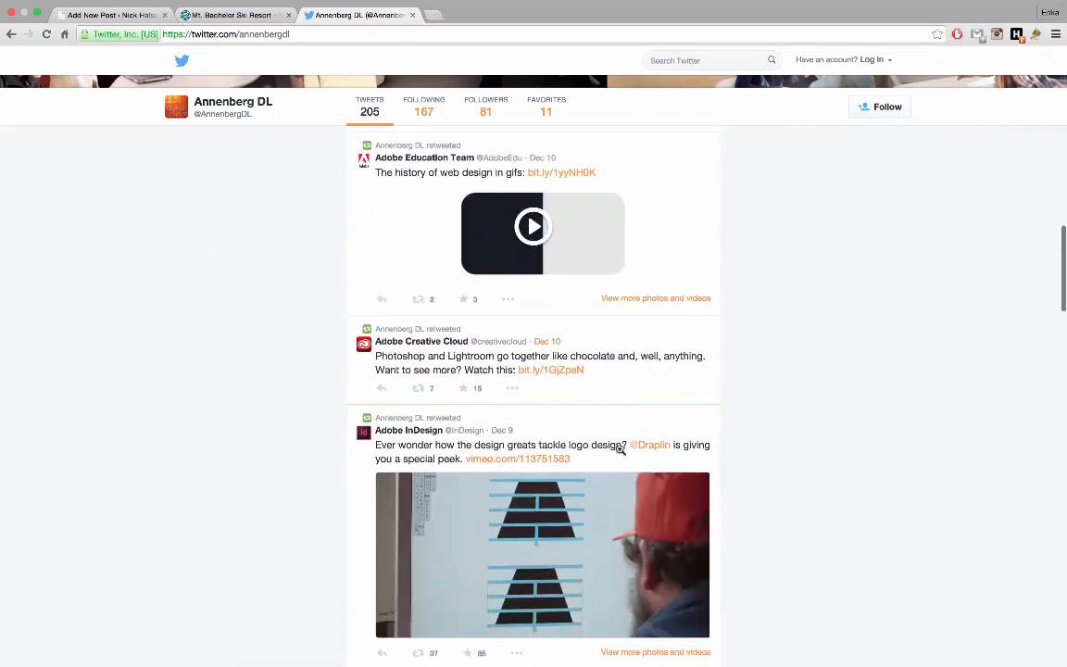
pyautogui.scroll(-10, 620, 448)
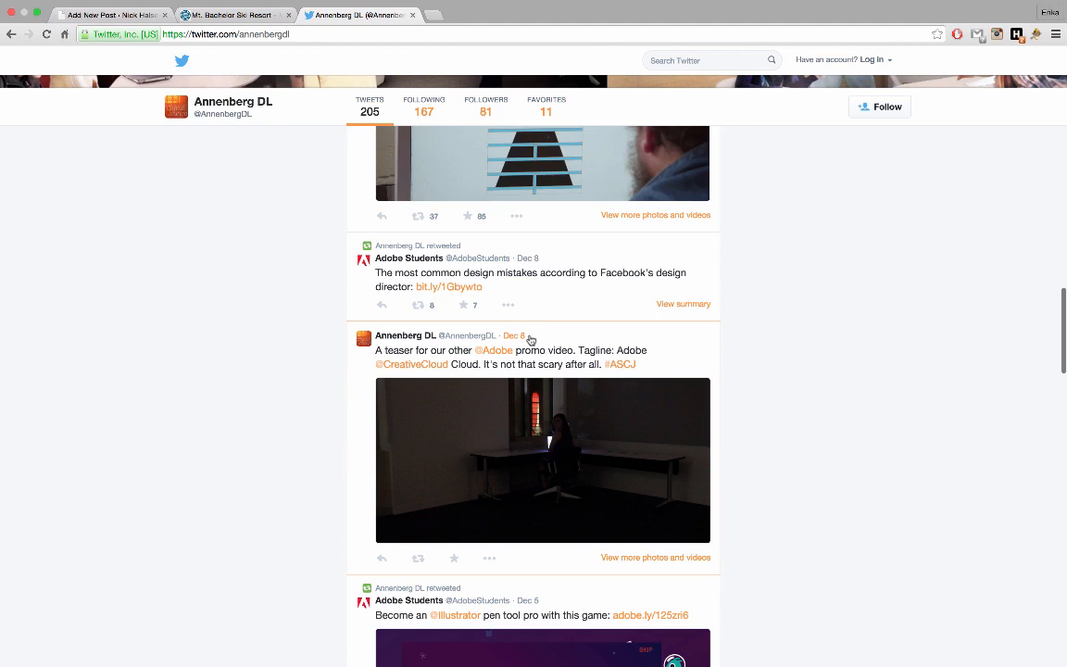
pyautogui.scroll(-2, 345, 481)
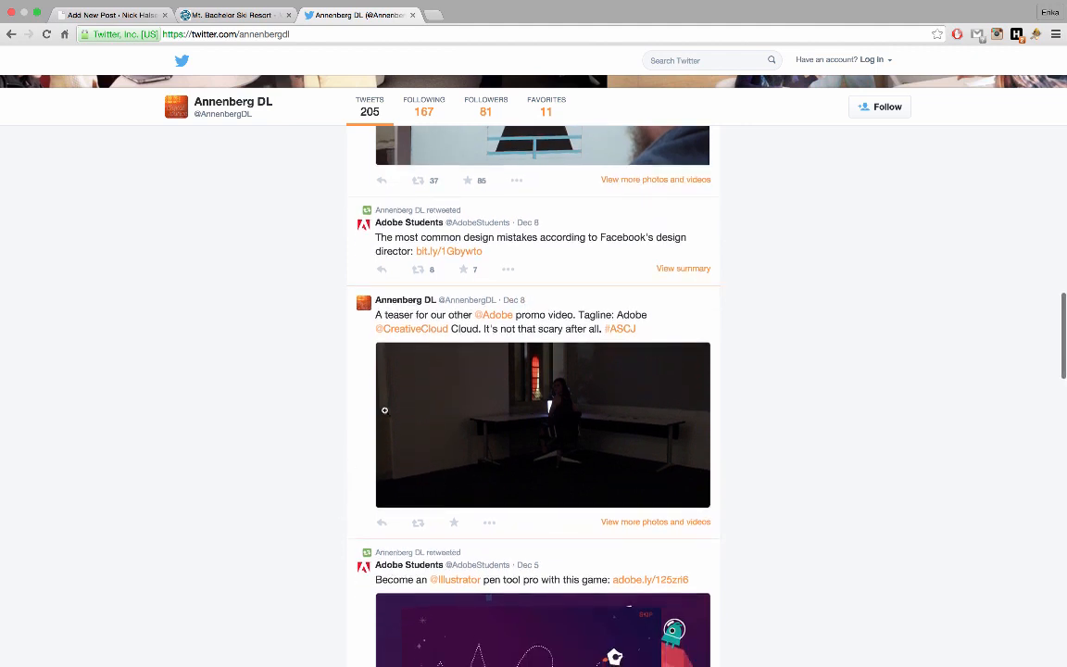
pyautogui.click(514, 302)
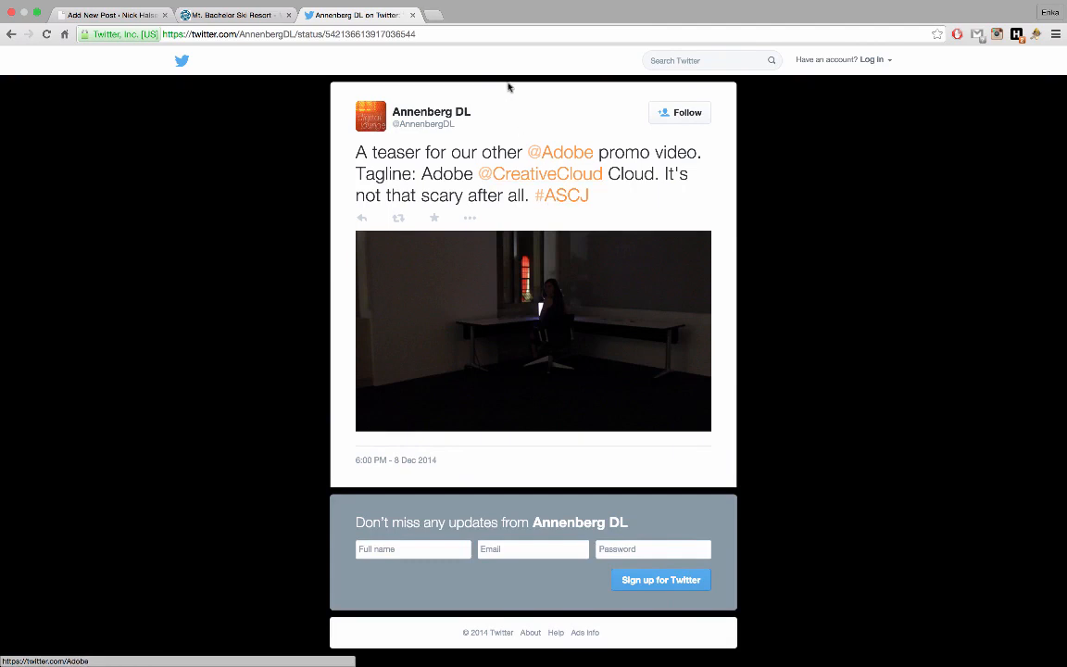
pyautogui.click(467, 38)
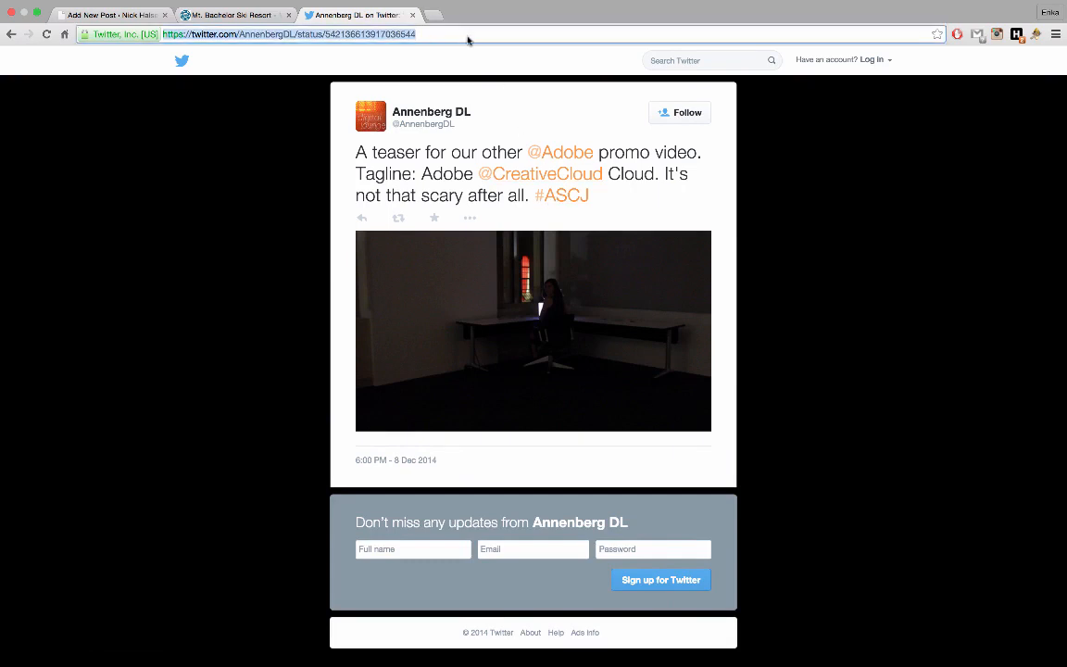
pyautogui.click(129, 18)
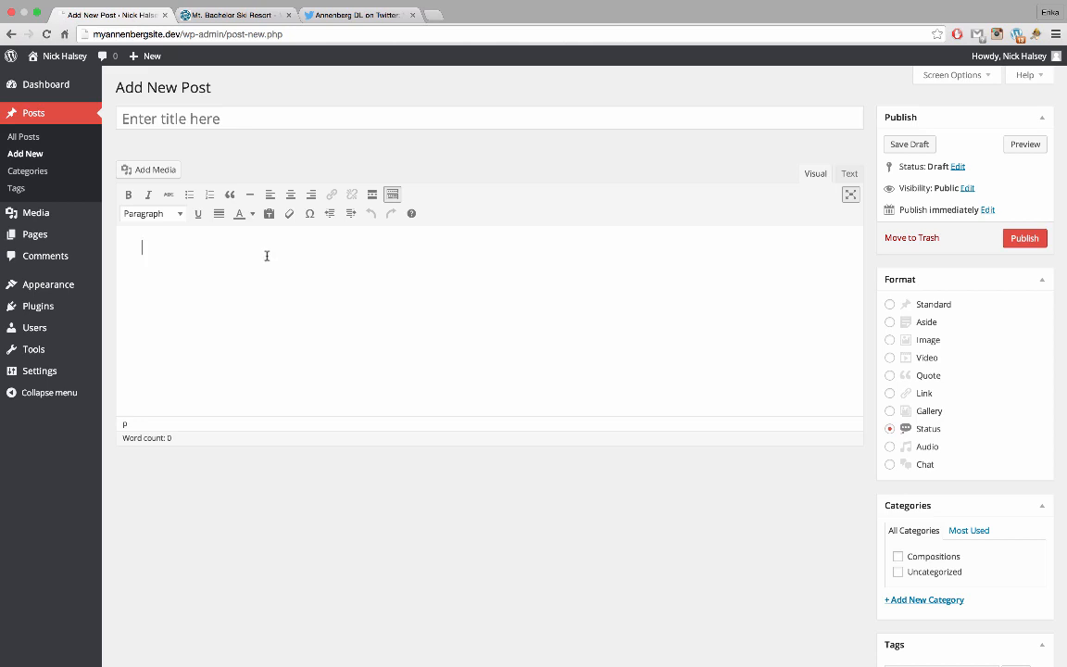
# Paste the Annenberg DL tweet address into the post so it renders as an embedded tweet
pyautogui.press('super+v')
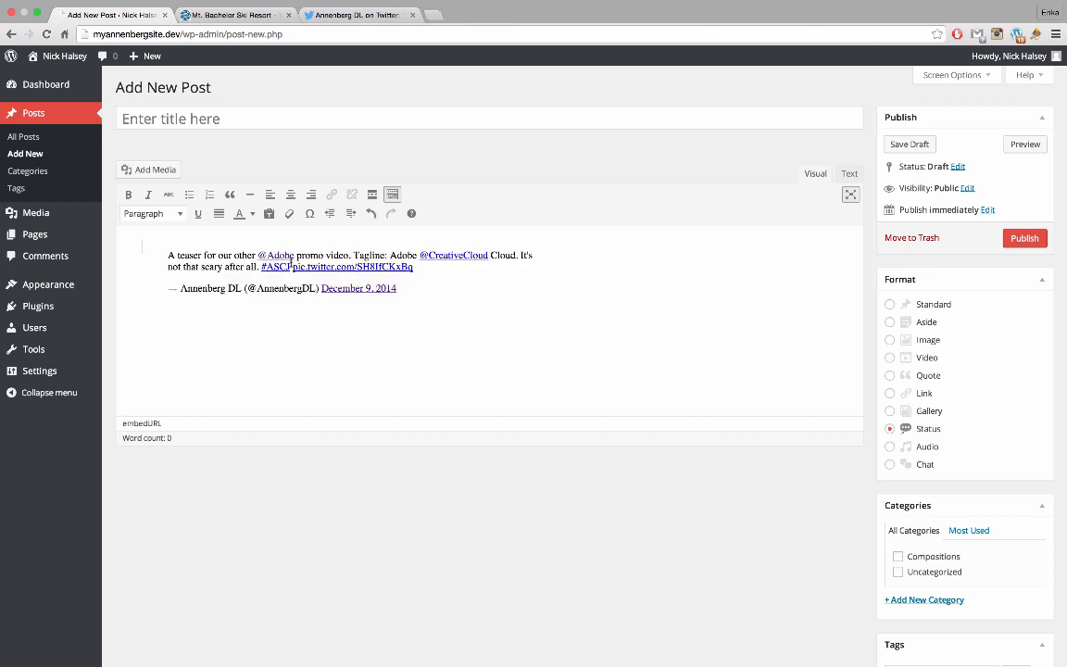
pyautogui.click(430, 292)
pyautogui.click(452, 314)
pyautogui.scroll(-1, 439, 323)
pyautogui.scroll(-1, 439, 323)
pyautogui.scroll(1, 439, 323)
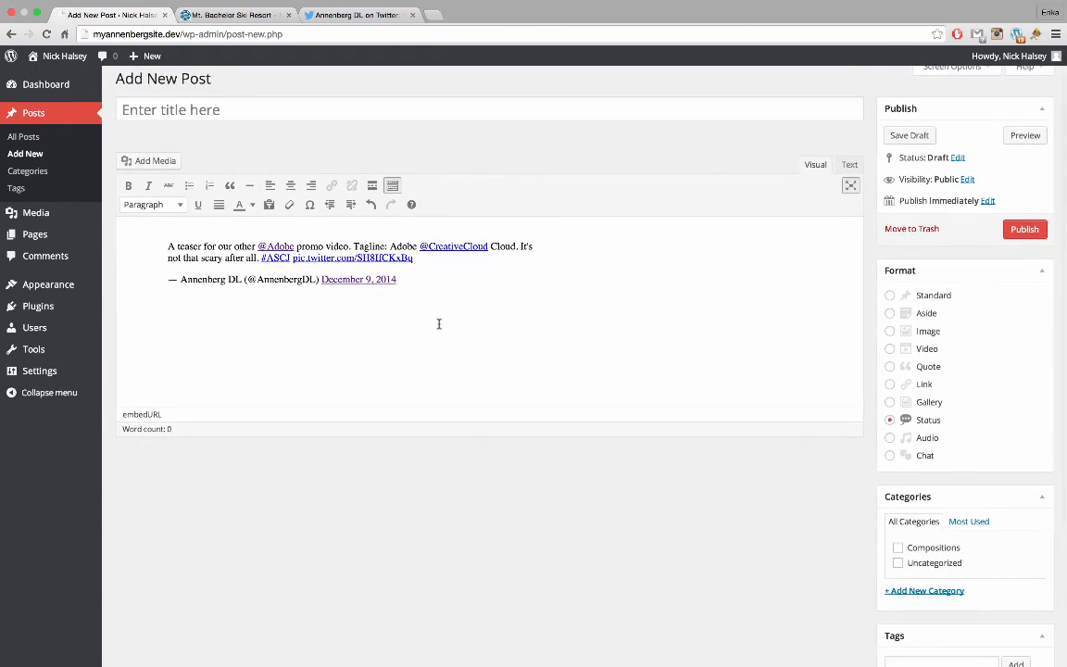
pyautogui.press('Left')
pyautogui.press('Left')
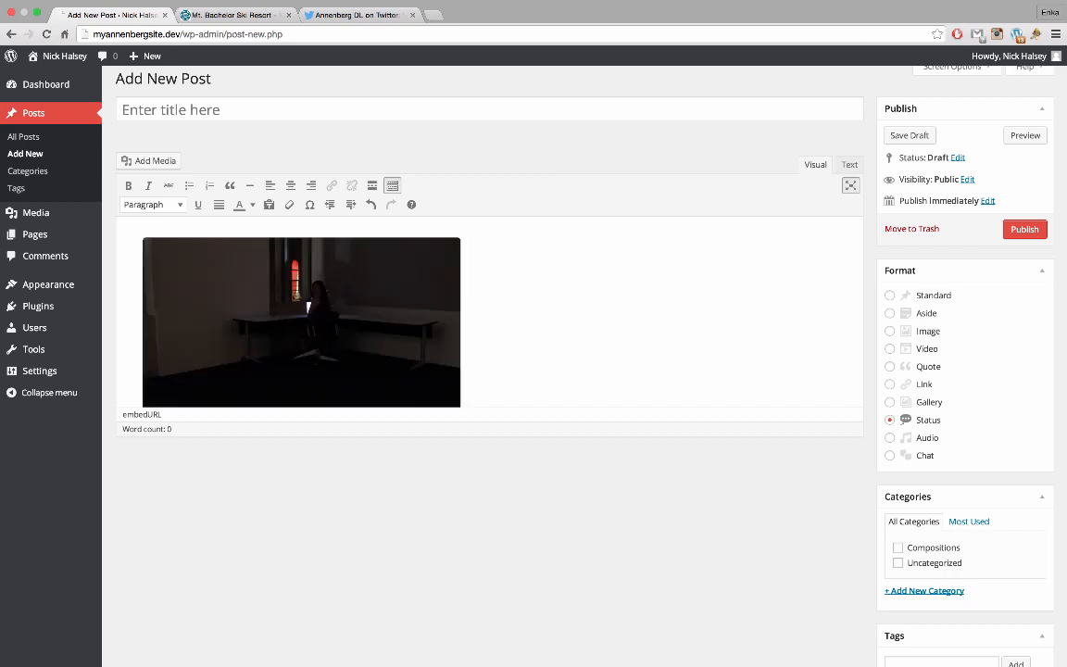
pyautogui.scroll(-1, 633, 336)
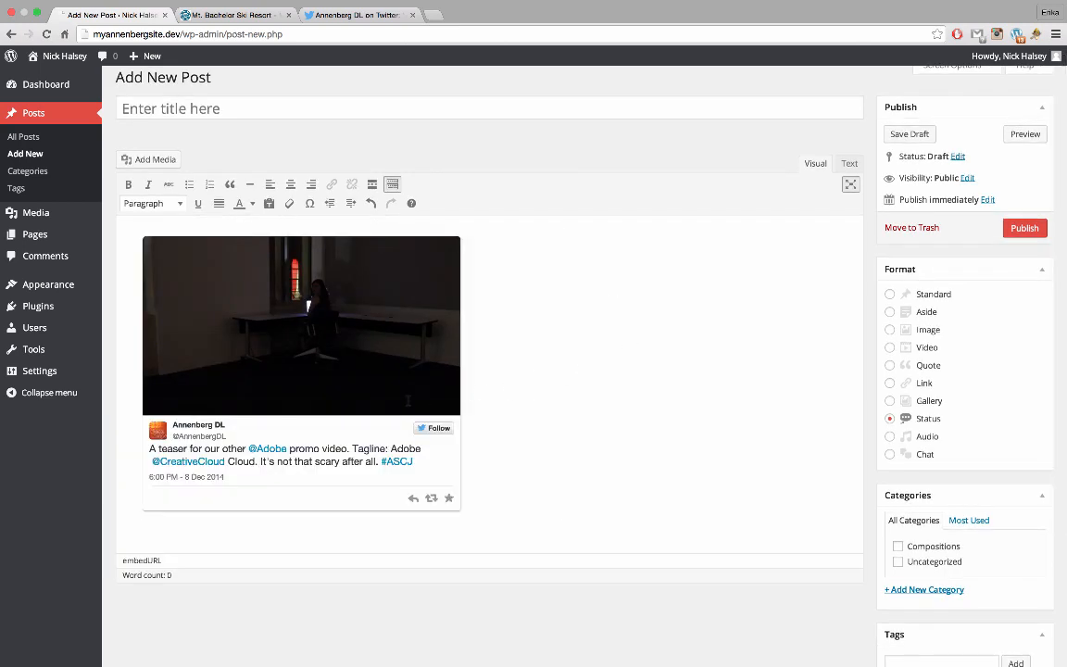
pyautogui.scroll(1, 426, 398)
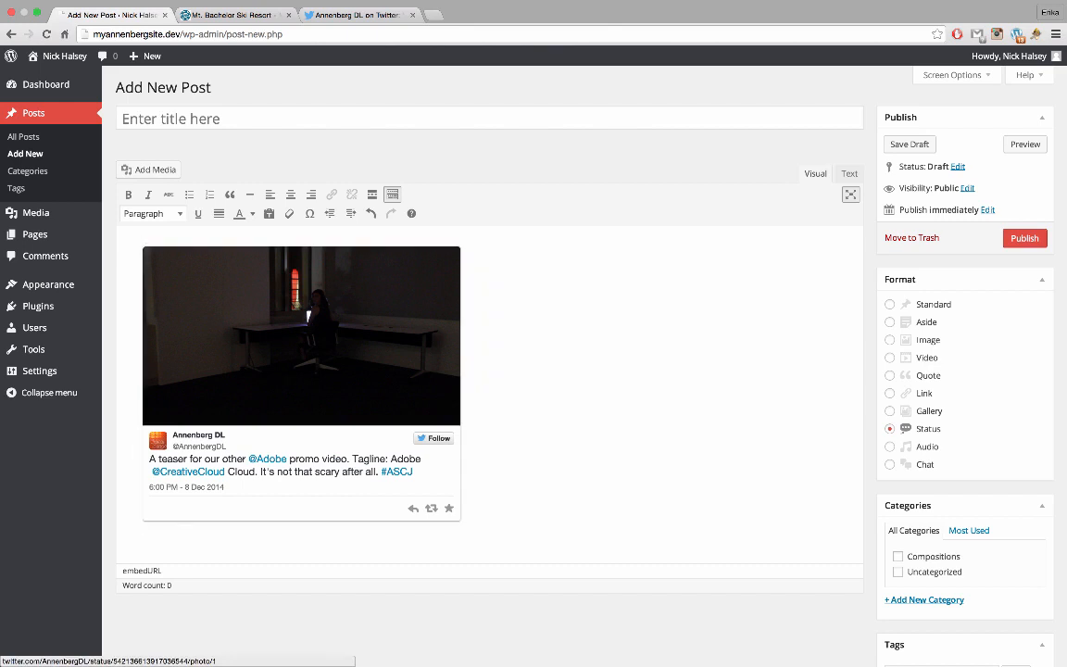
# Write an intro sentence above the tweet about the Digital Lounge's Adobe Creative Cloud promo videos, then select 'Digital Lounge'
pyautogui.press('Return')
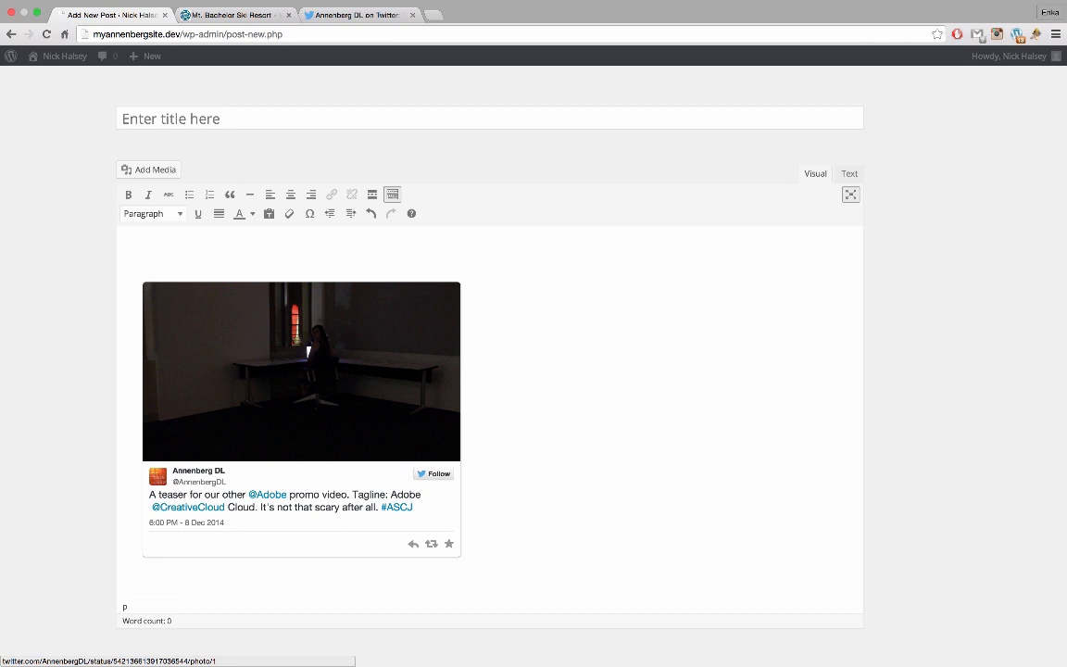
pyautogui.write('Just saw the final cut')
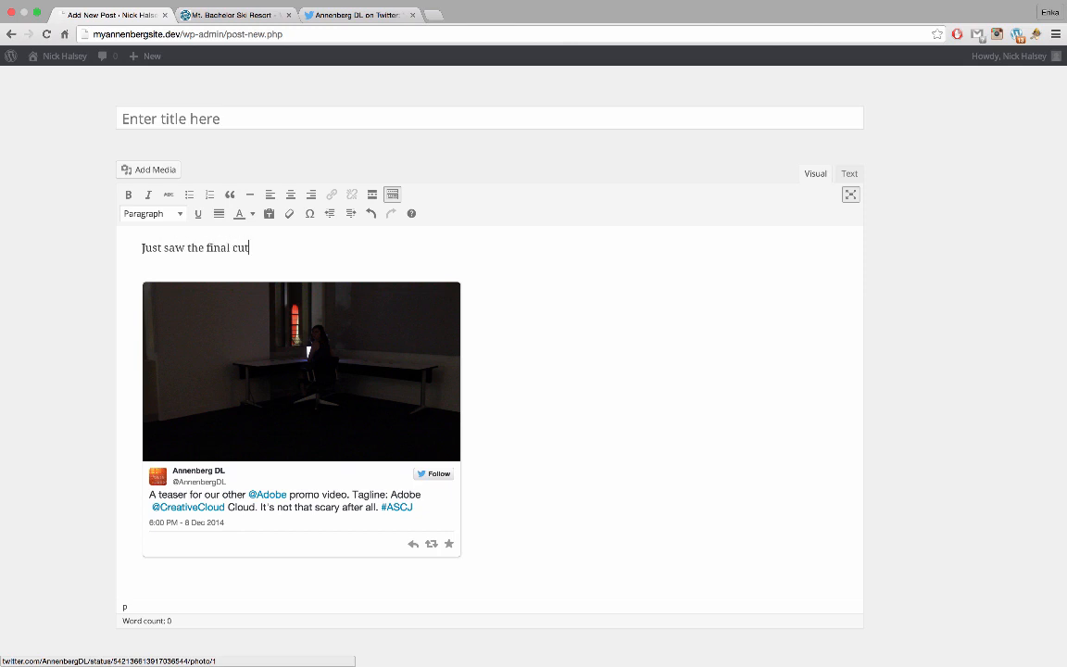
pyautogui.write(" of the Digital Lounge's ")
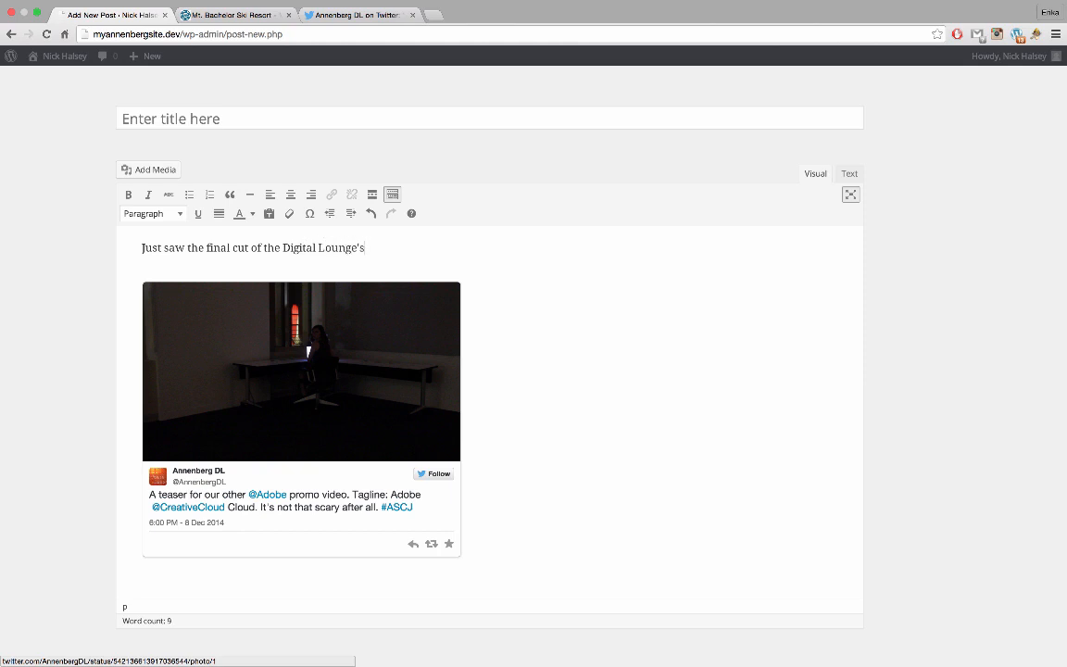
pyautogui.write('new promo videos for th')
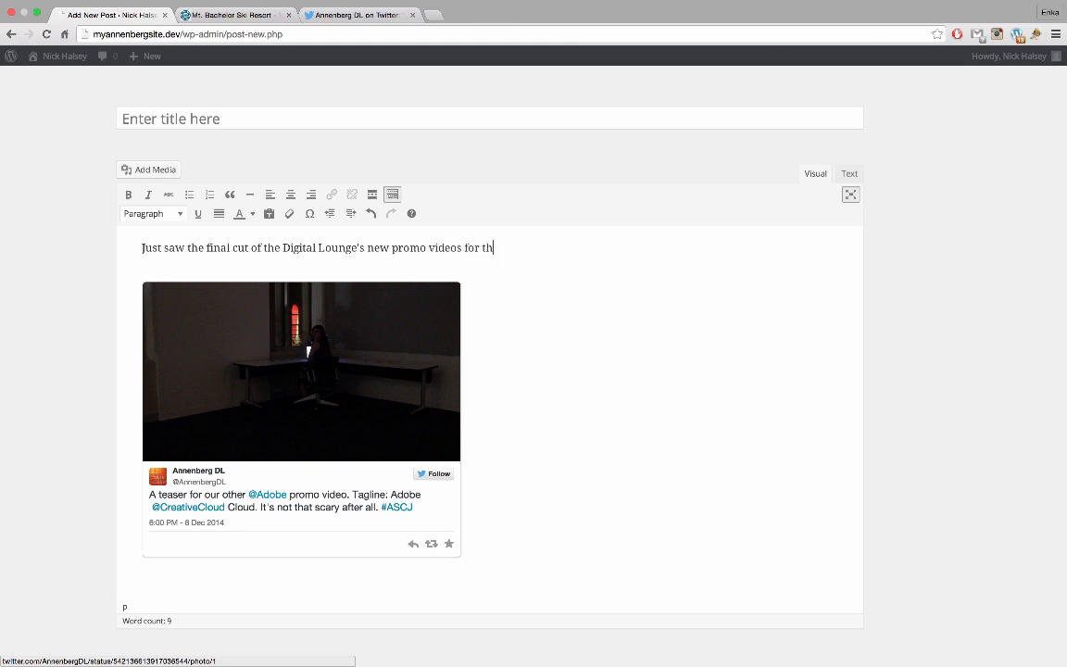
pyautogui.write('e Adobe Creative Cl')
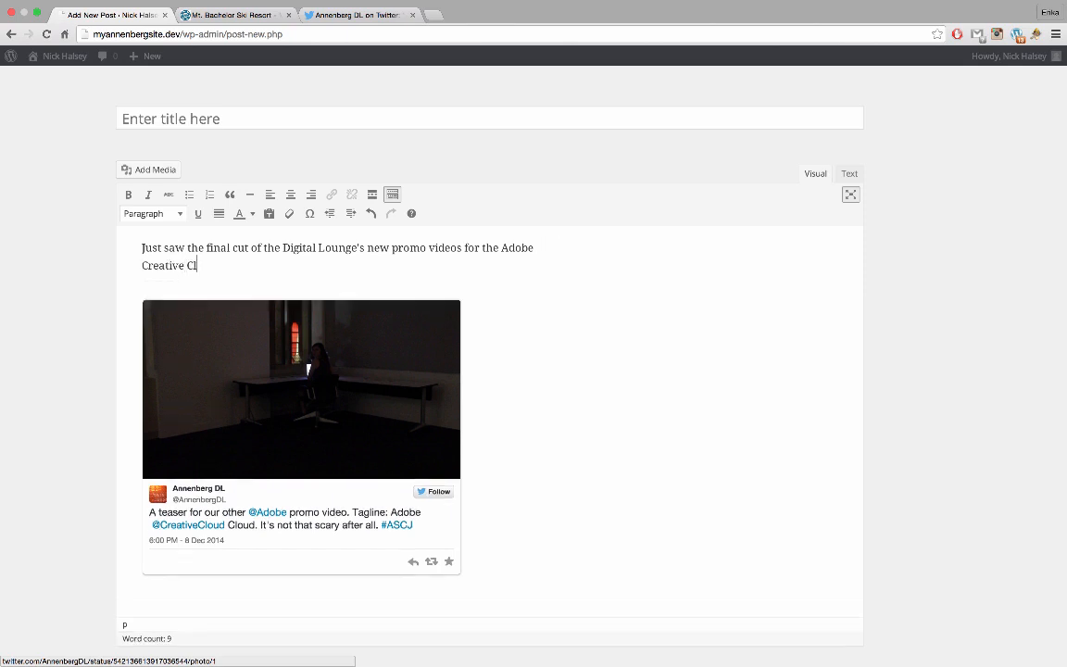
pyautogui.write('oud')
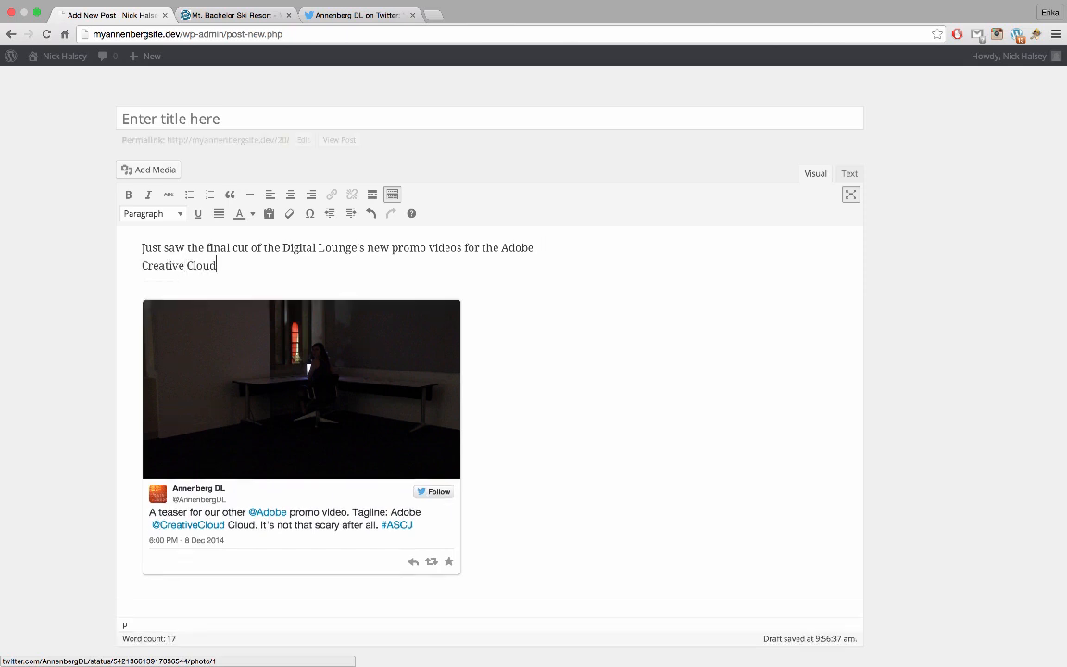
pyautogui.write(" - they're pretty cool!")
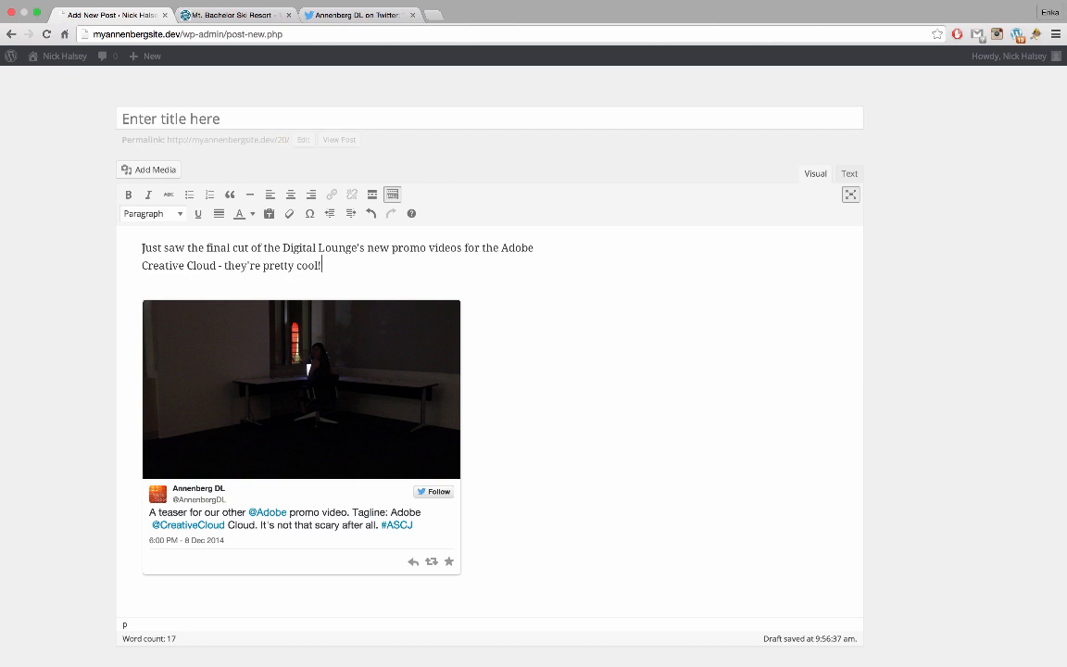
pyautogui.scroll(-1, 369, 278)
pyautogui.scroll(1, 368, 278)
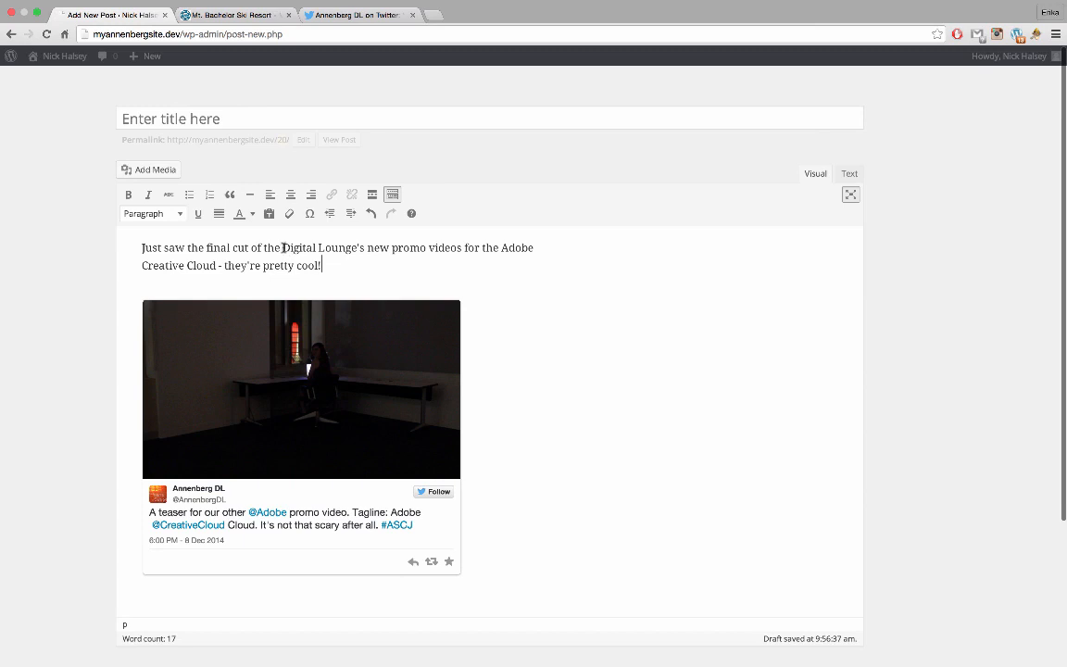
pyautogui.moveTo(283, 248); pyautogui.dragTo(359, 253)
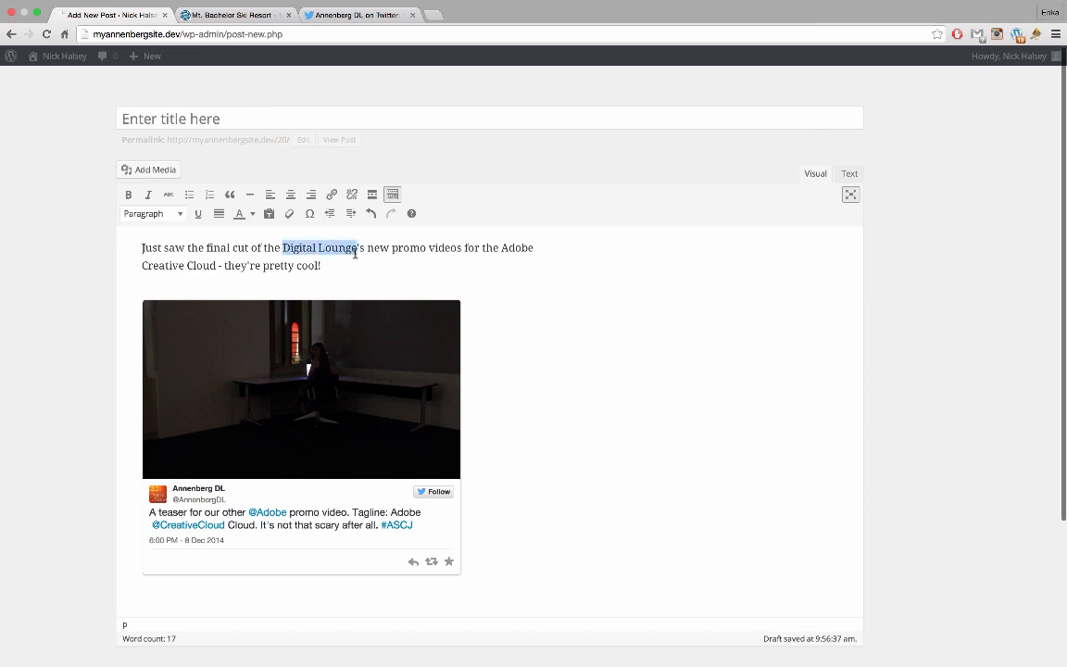
pyautogui.click(331, 193)
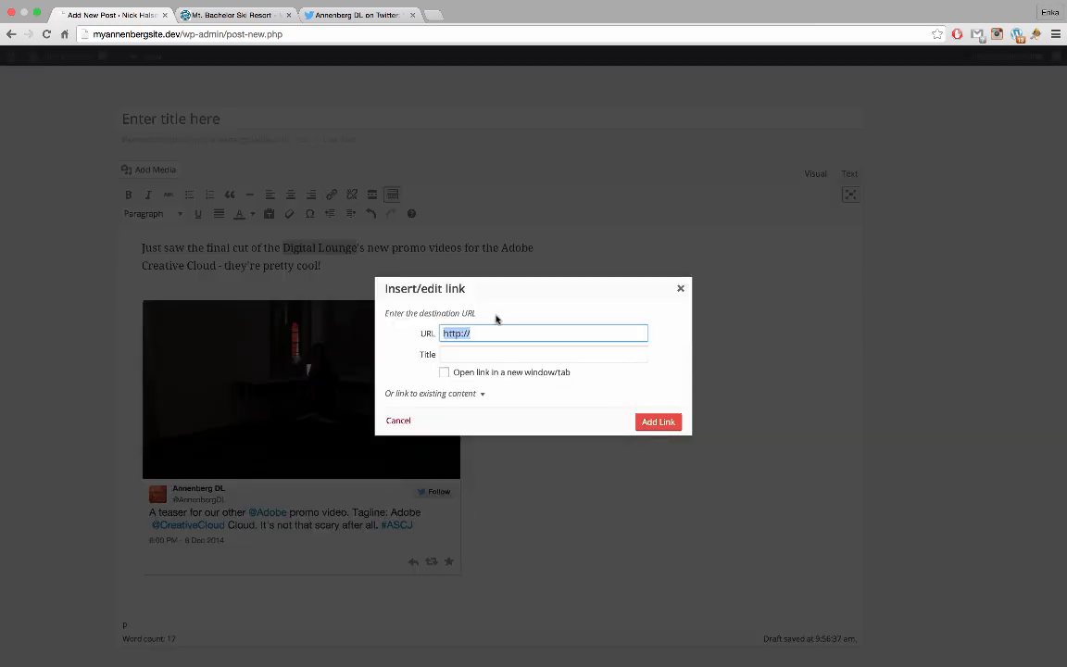
pyautogui.press('Right')
pyautogui.click(562, 374)
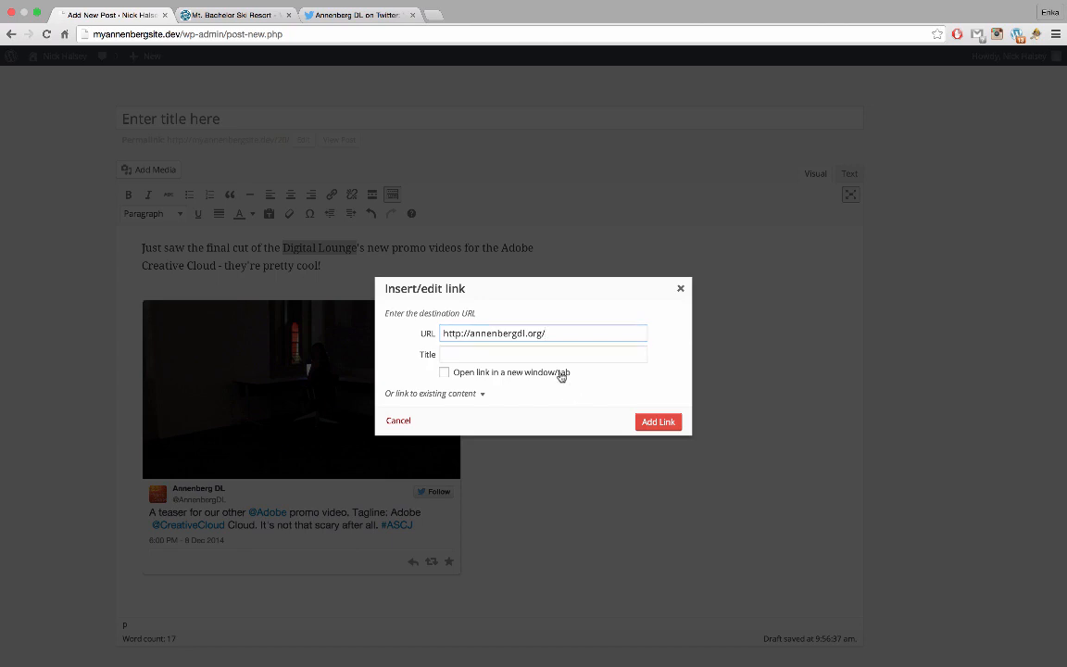
pyautogui.click(657, 421)
pyautogui.click(502, 308)
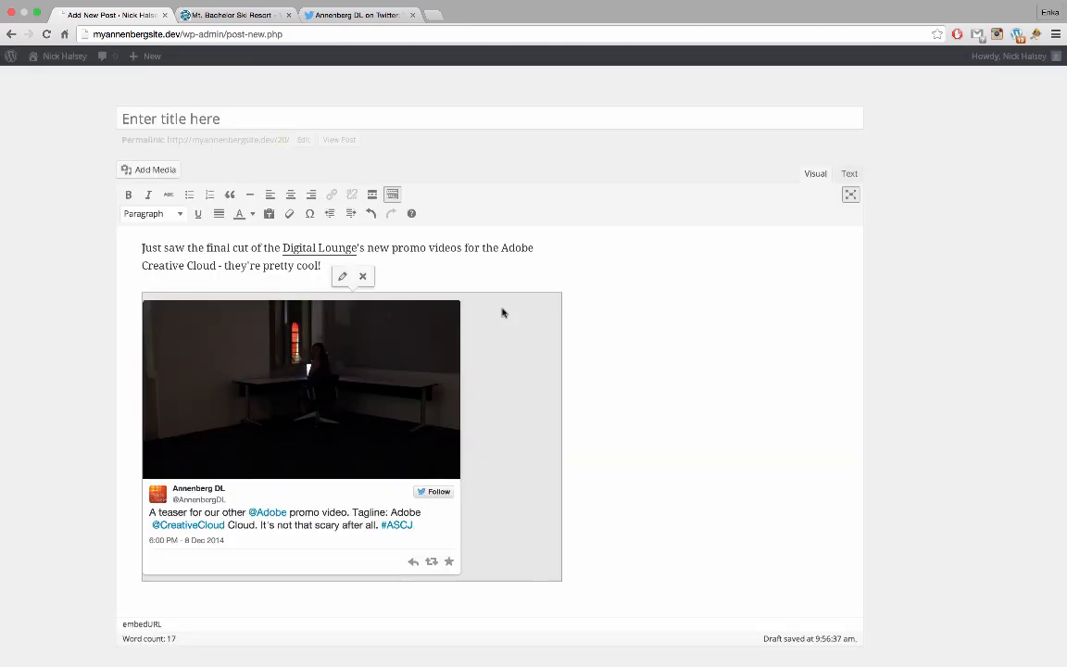
pyautogui.click(508, 262)
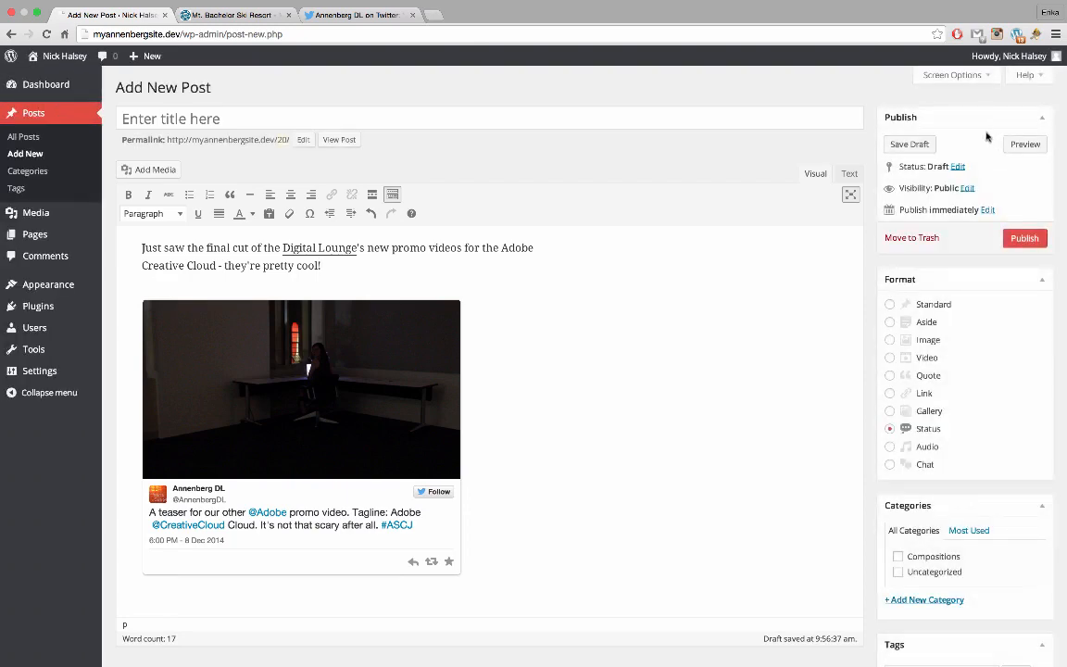
# Create a new USC category and assign it to the post
pyautogui.scroll(-1, 988, 442)
pyautogui.scroll(-2, 988, 444)
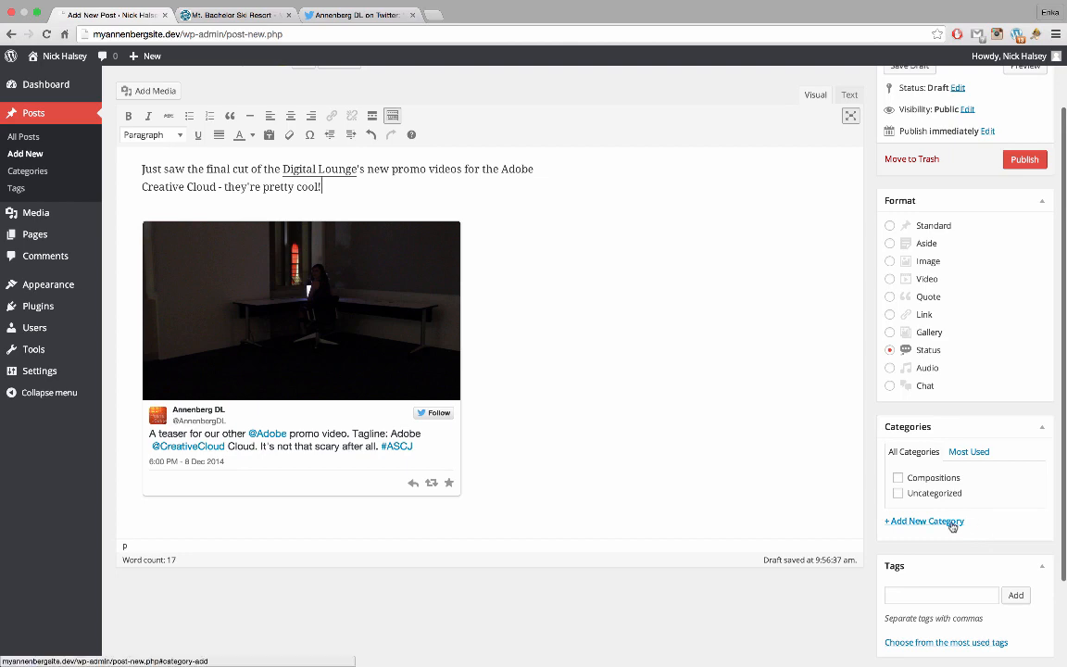
pyautogui.scroll(-1, 992, 512)
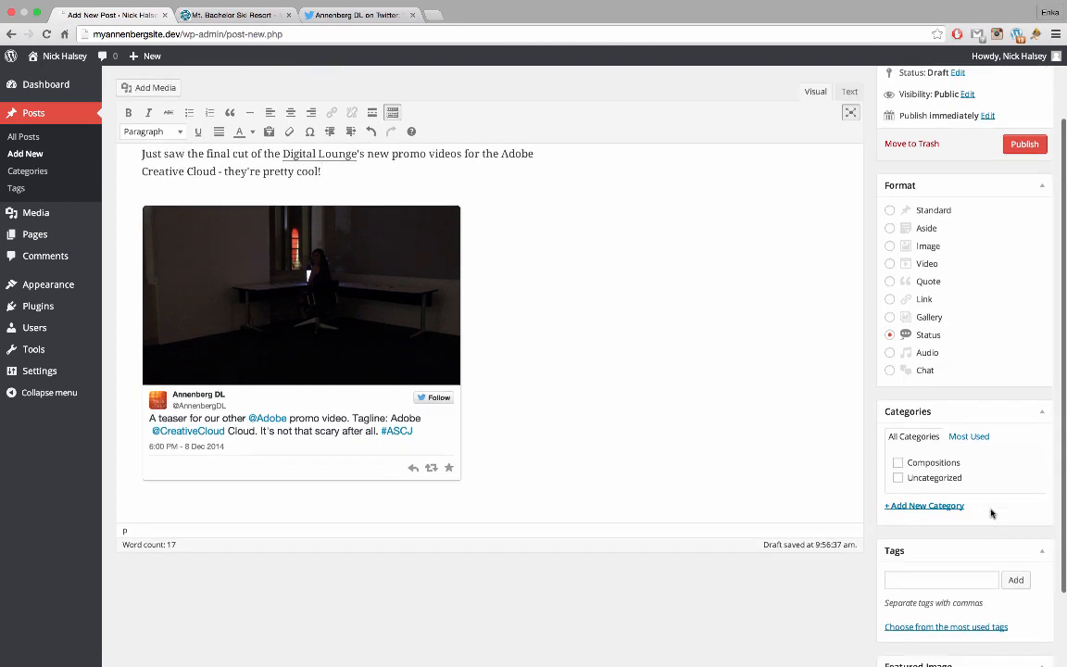
pyautogui.scroll(1, 991, 513)
pyautogui.scroll(1, 990, 513)
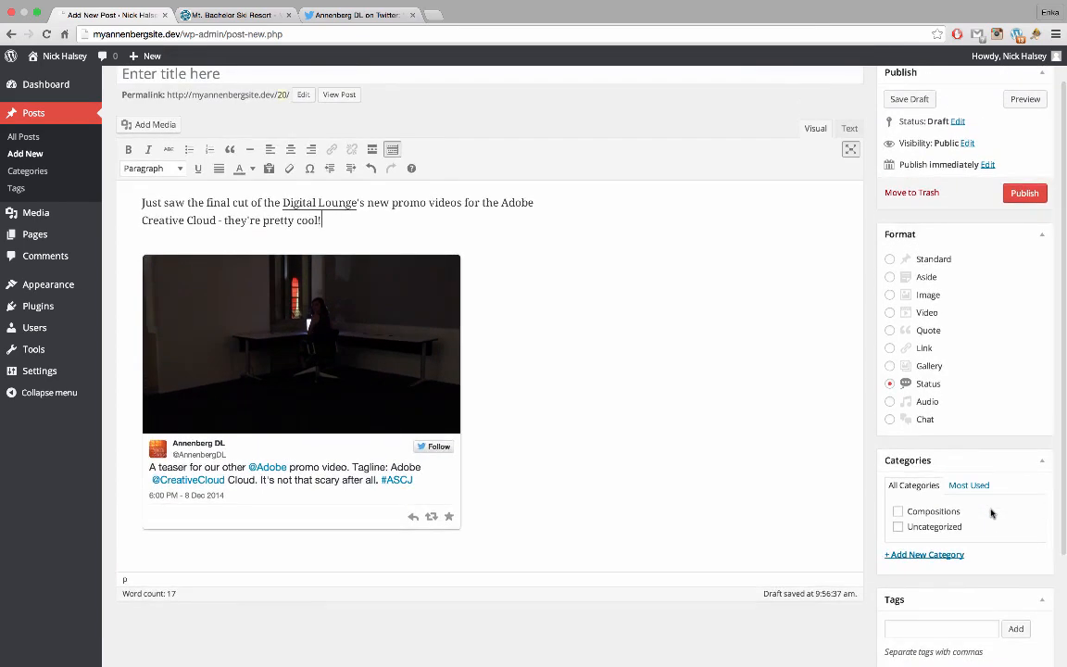
pyautogui.scroll(1, 991, 513)
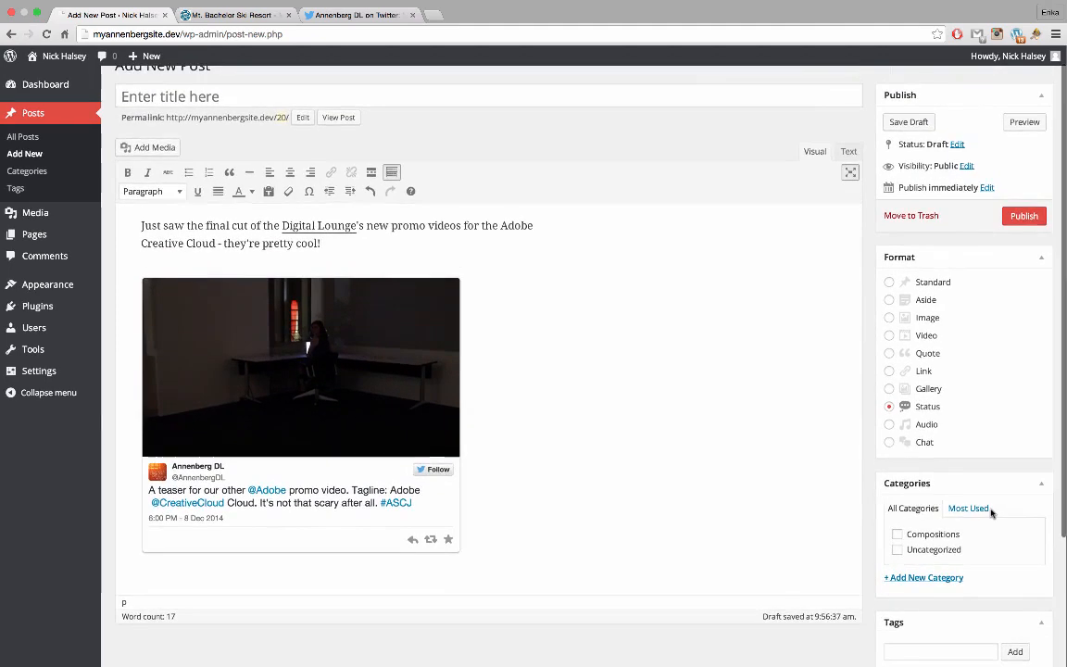
pyautogui.scroll(-3, 991, 513)
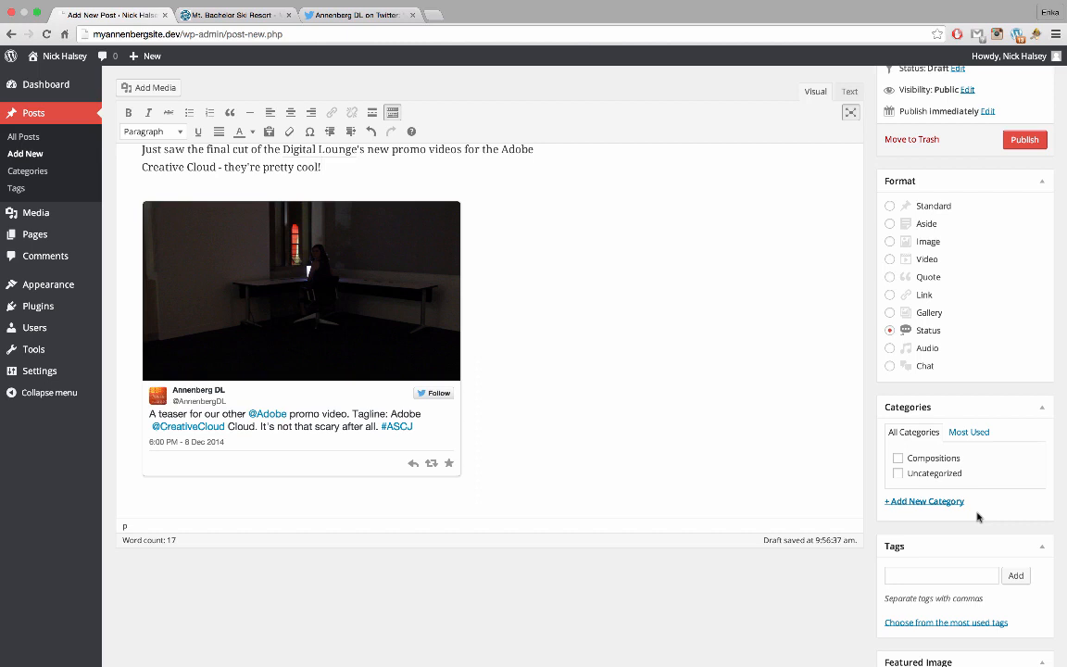
pyautogui.scroll(-2, 976, 513)
pyautogui.click(938, 482)
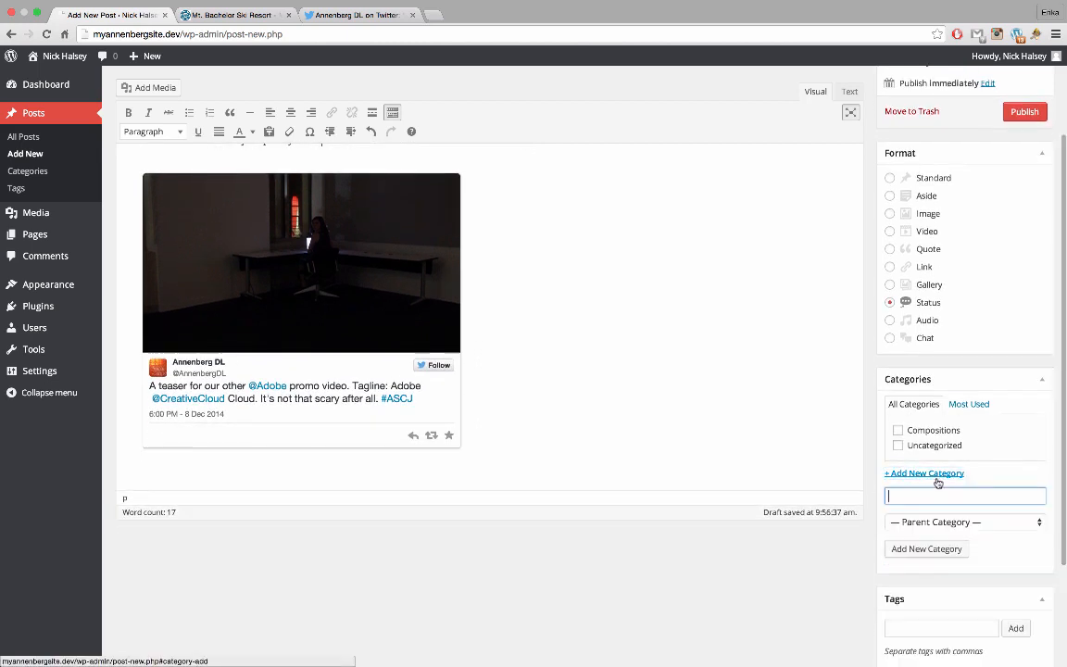
pyautogui.write('USC')
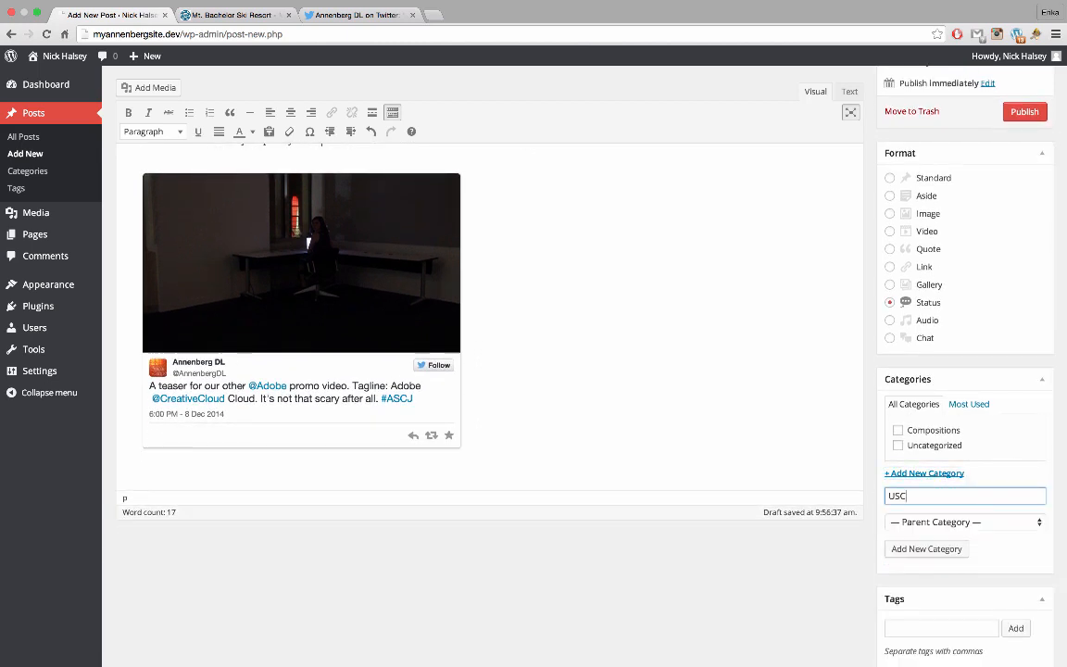
pyautogui.press('Return')
# Tag the post with annenberg, digital lounge and creative cloud
pyautogui.scroll(-2, 980, 470)
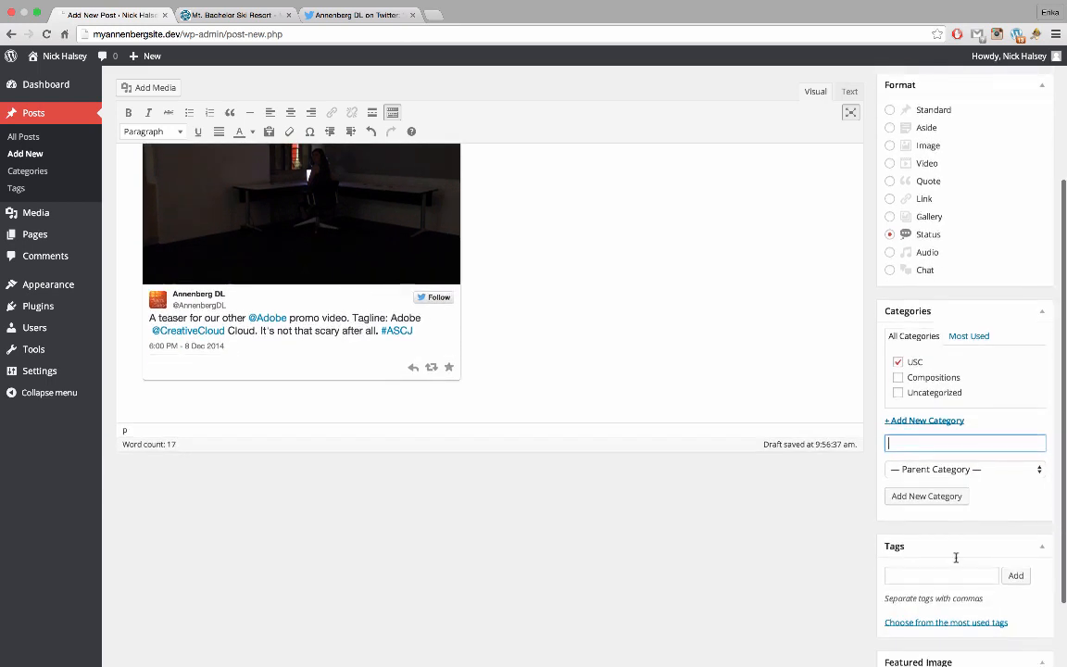
pyautogui.click(950, 574)
pyautogui.write('ann')
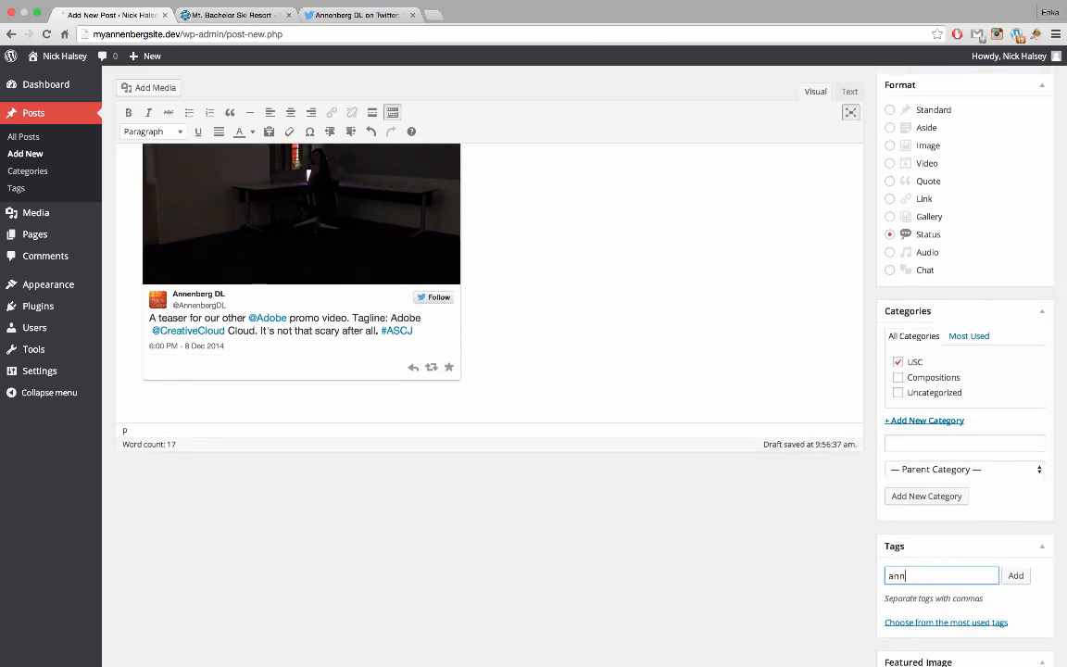
pyautogui.write('enberg, digital lounge')
pyautogui.press('Return')
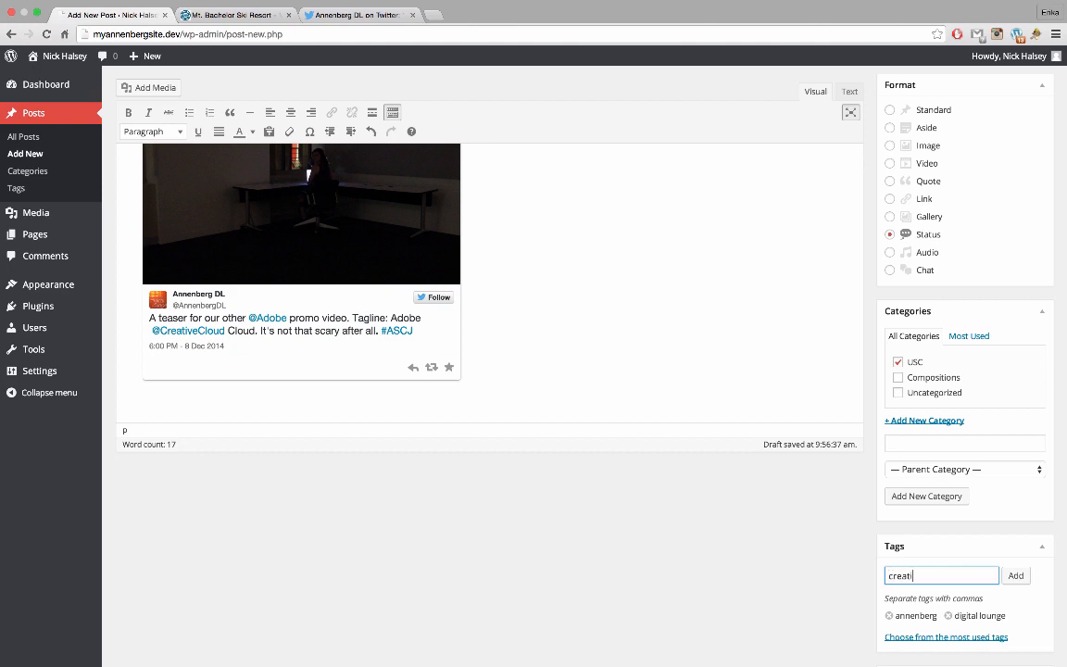
pyautogui.write('creative cloud')
pyautogui.press('Return')
# Scroll through the draft post to review it before publishing
pyautogui.scroll(-2, 1002, 521)
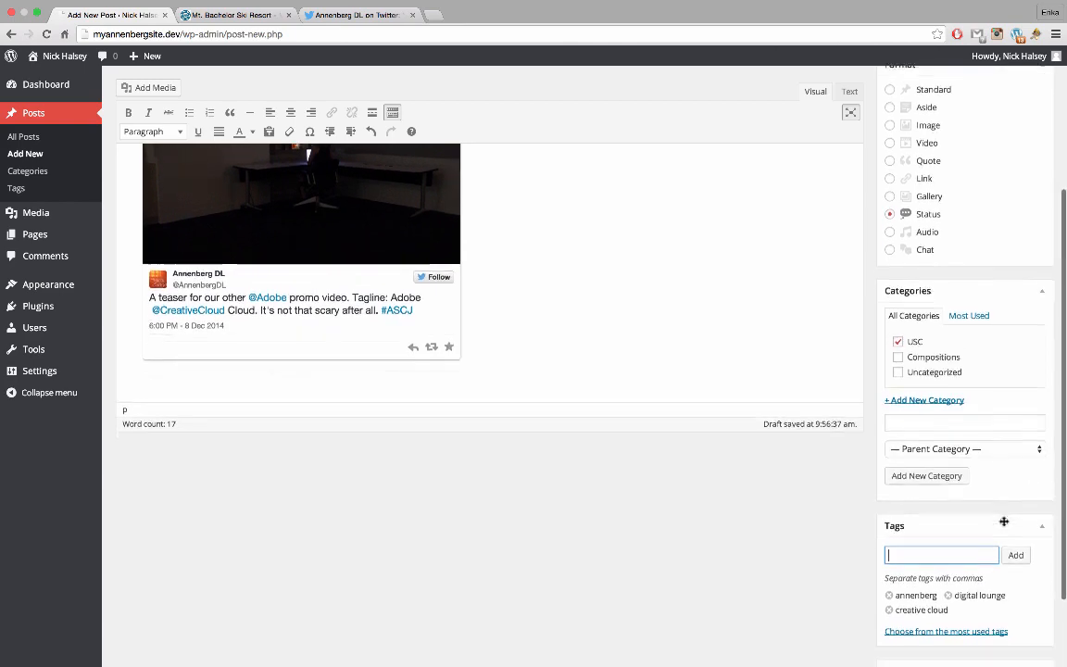
pyautogui.scroll(-1, 950, 463)
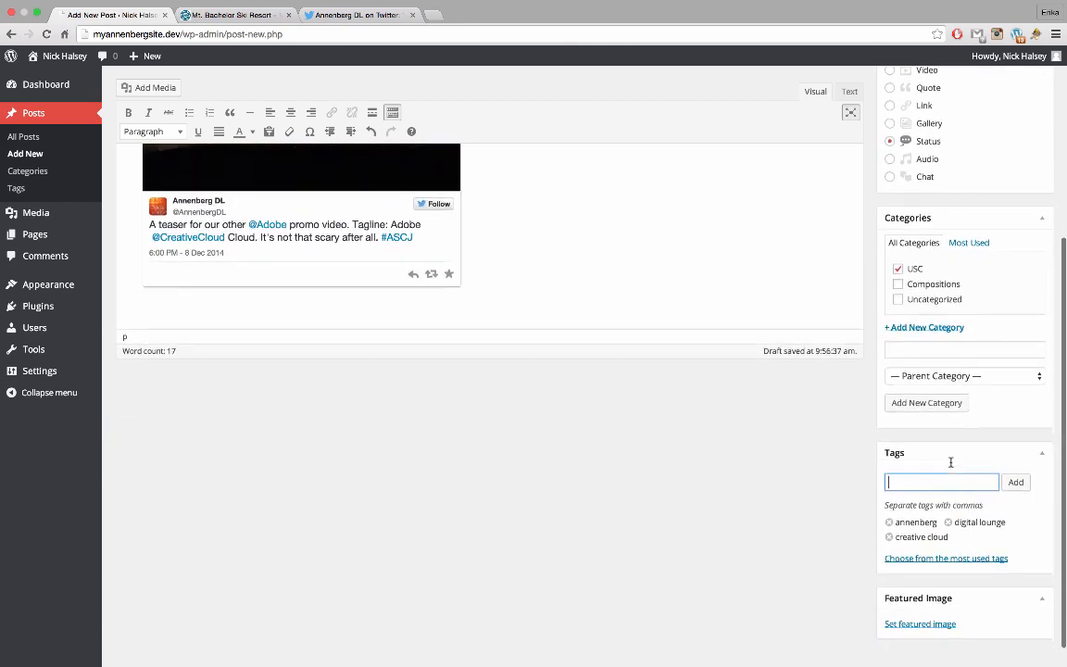
pyautogui.scroll(2, 950, 462)
pyautogui.scroll(-2, 950, 462)
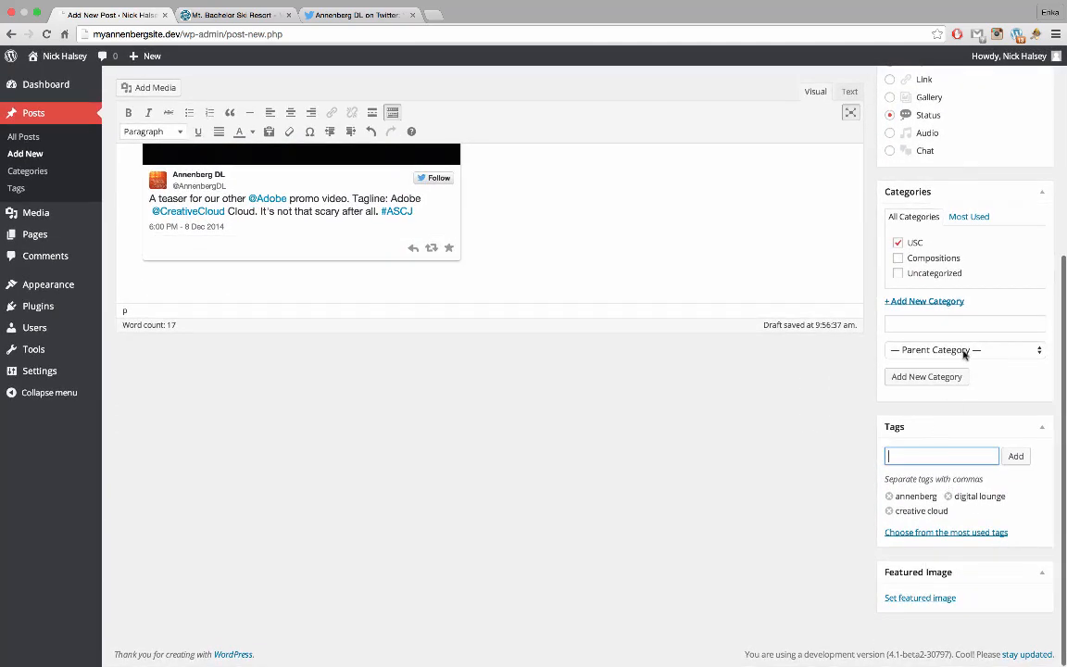
pyautogui.scroll(4, 963, 352)
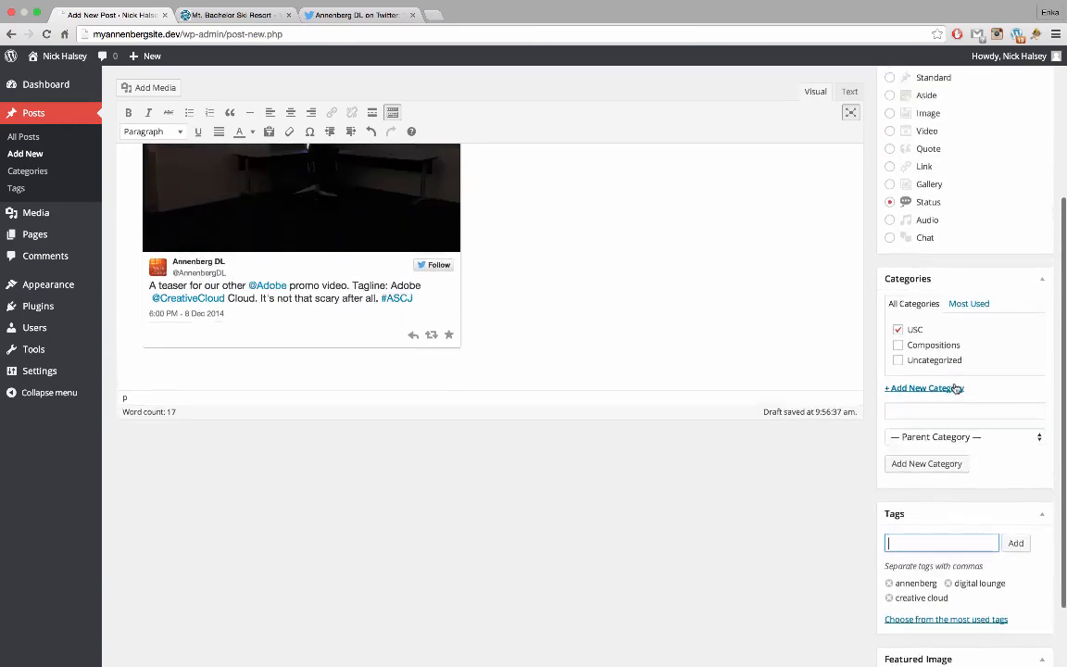
pyautogui.scroll(4, 955, 388)
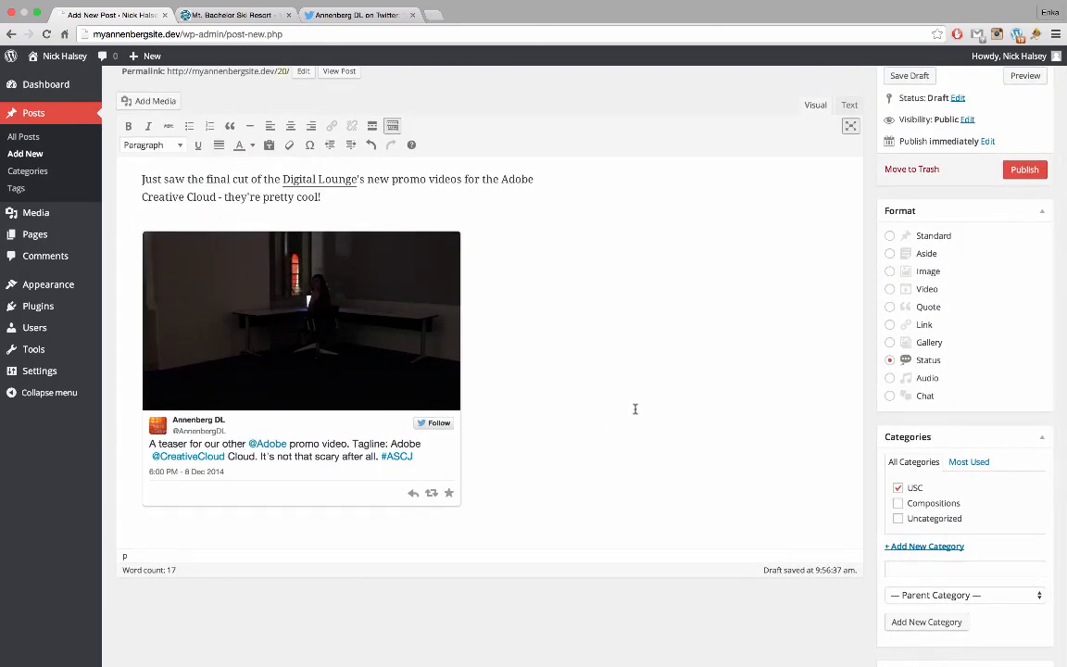
pyautogui.scroll(-1, 635, 408)
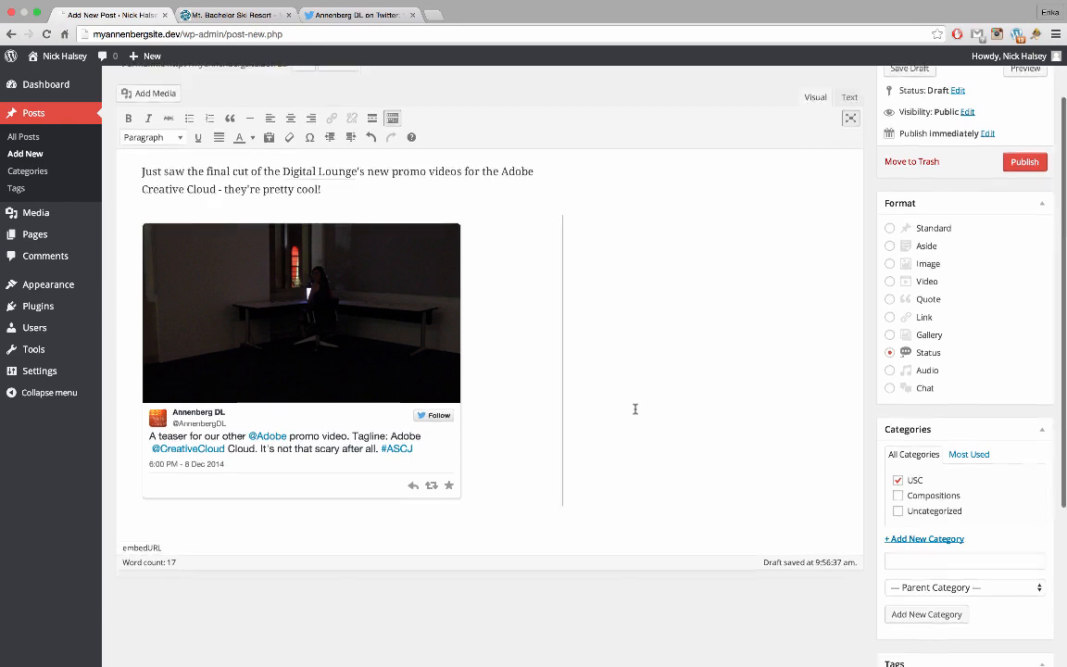
pyautogui.scroll(2, 635, 408)
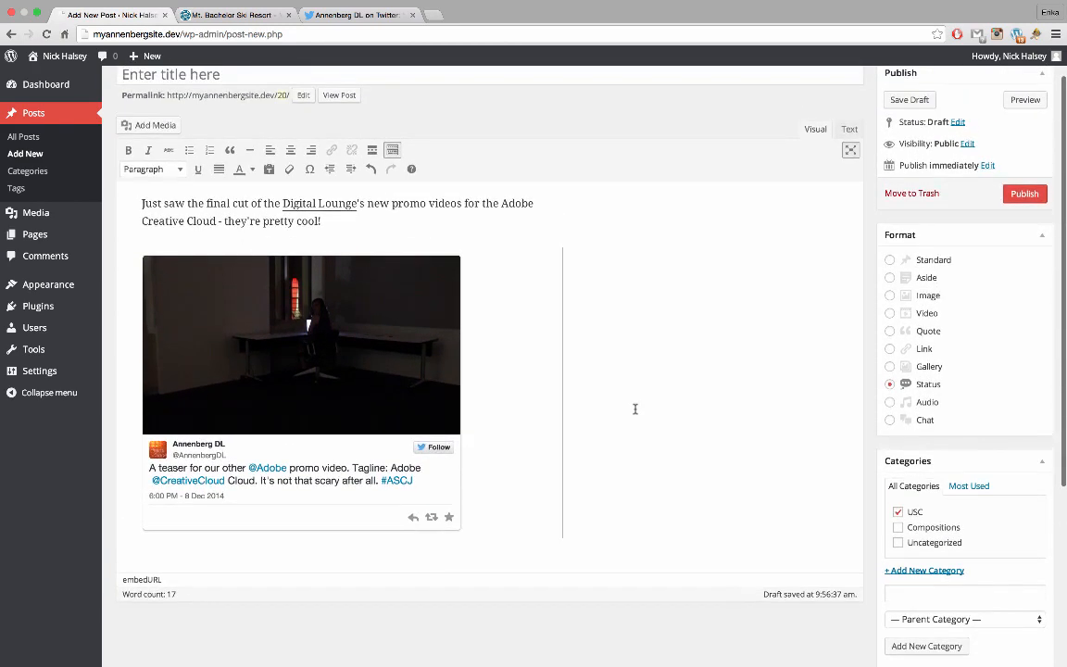
pyautogui.scroll(2, 769, 441)
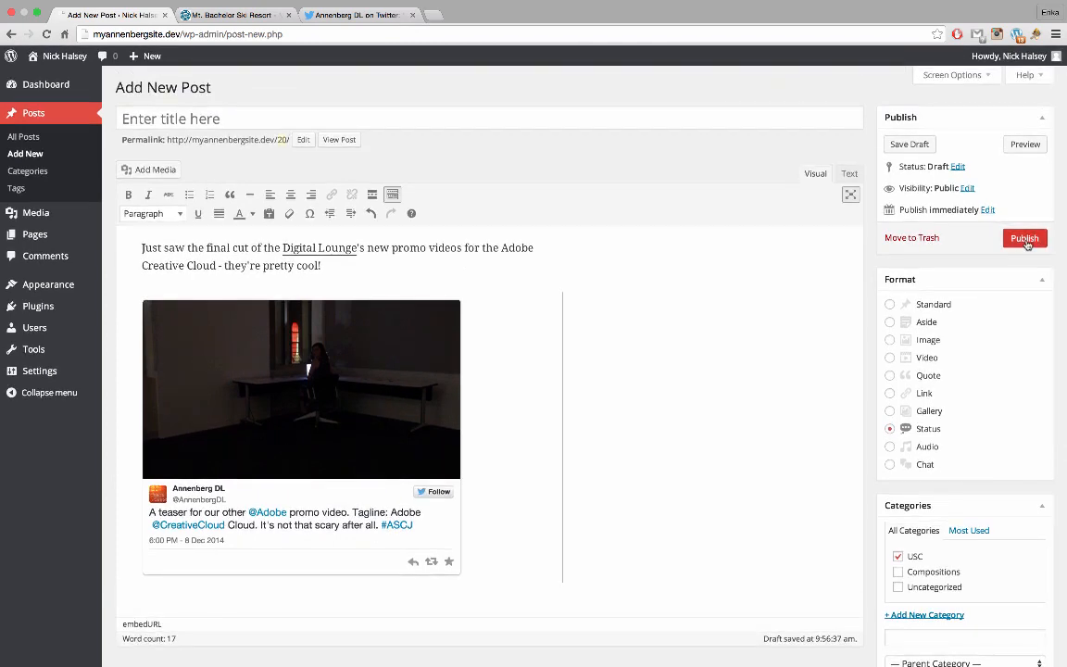
# Publish the tweet post and start a new blank post
pyautogui.click(1024, 239)
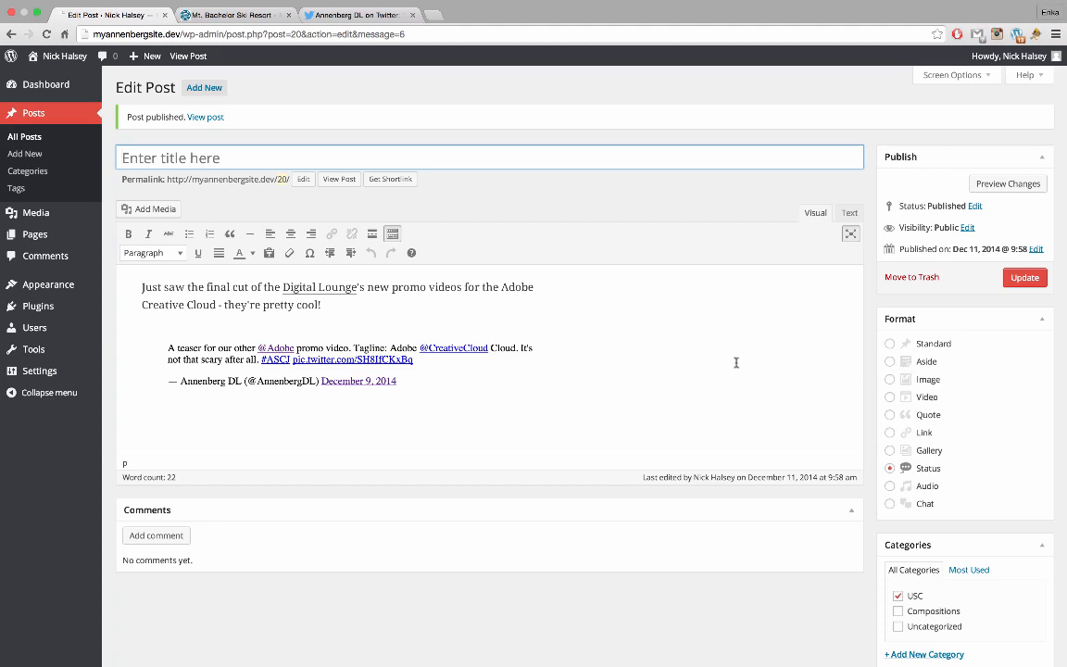
pyautogui.scroll(-1, 736, 363)
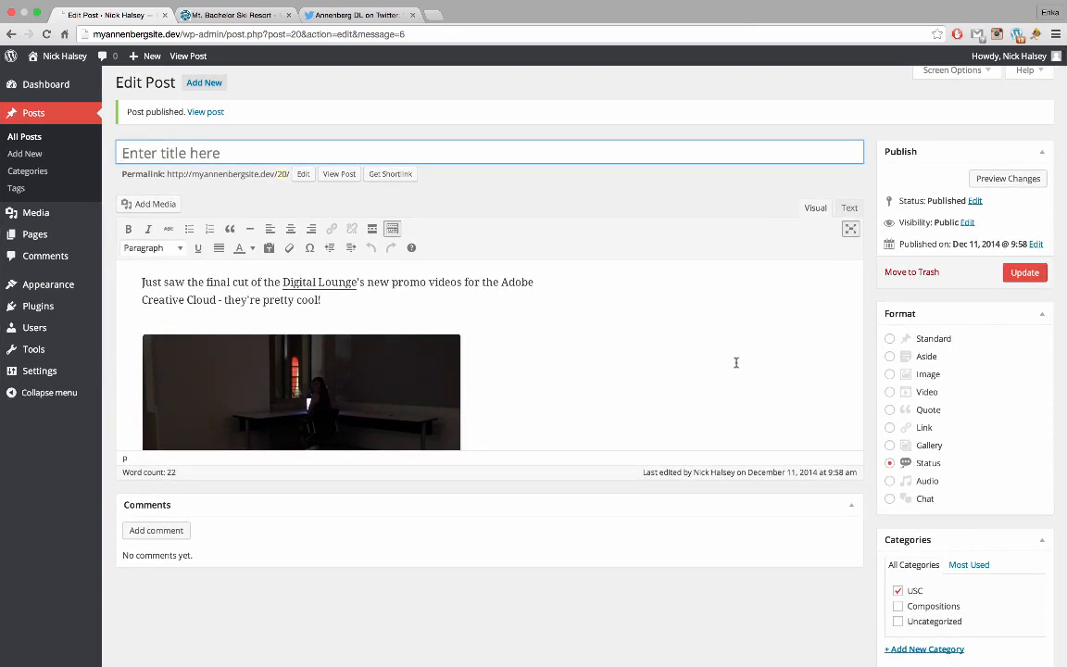
pyautogui.click(222, 94)
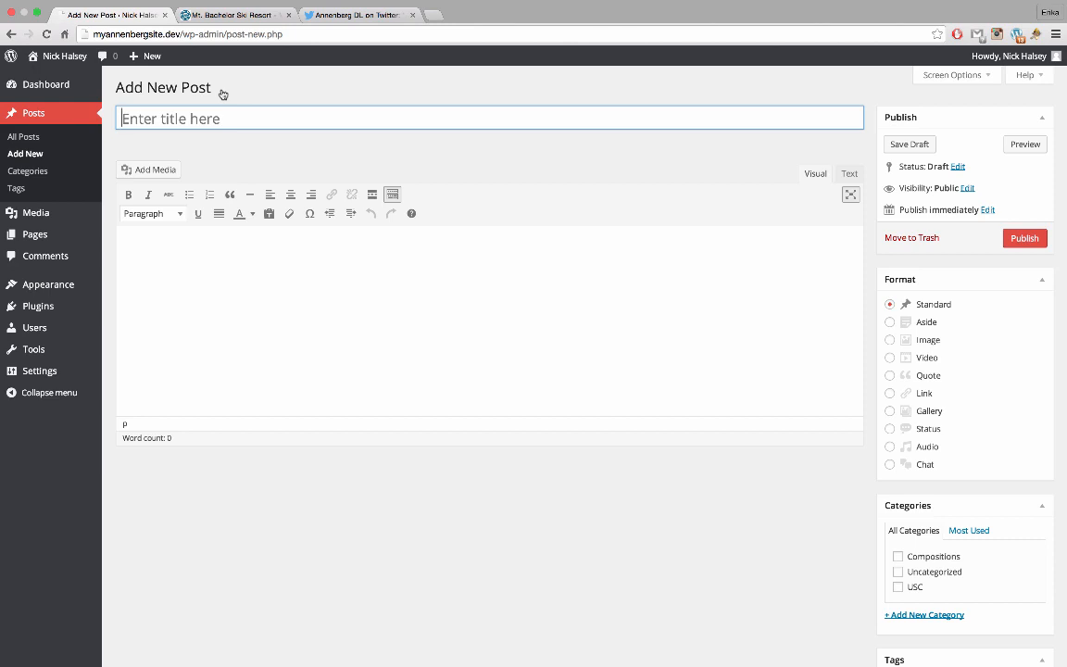
pyautogui.click(431, 15)
# Go to the YouTube channel page youtube.com/bouldercelloproject
pyautogui.write('youtube.com')
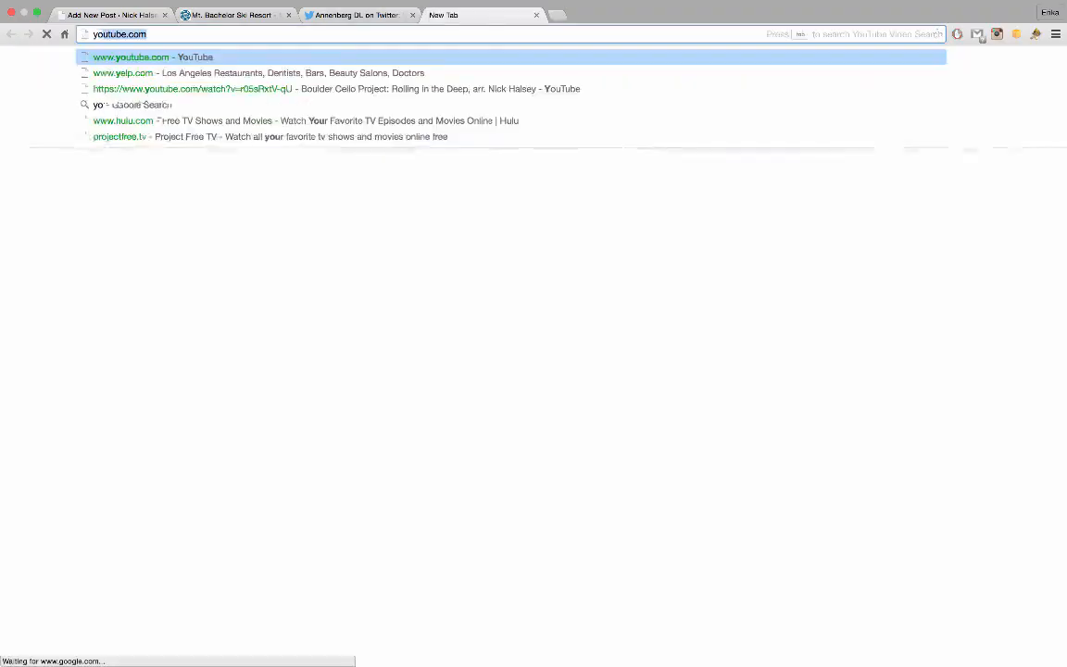
pyautogui.press('Return')
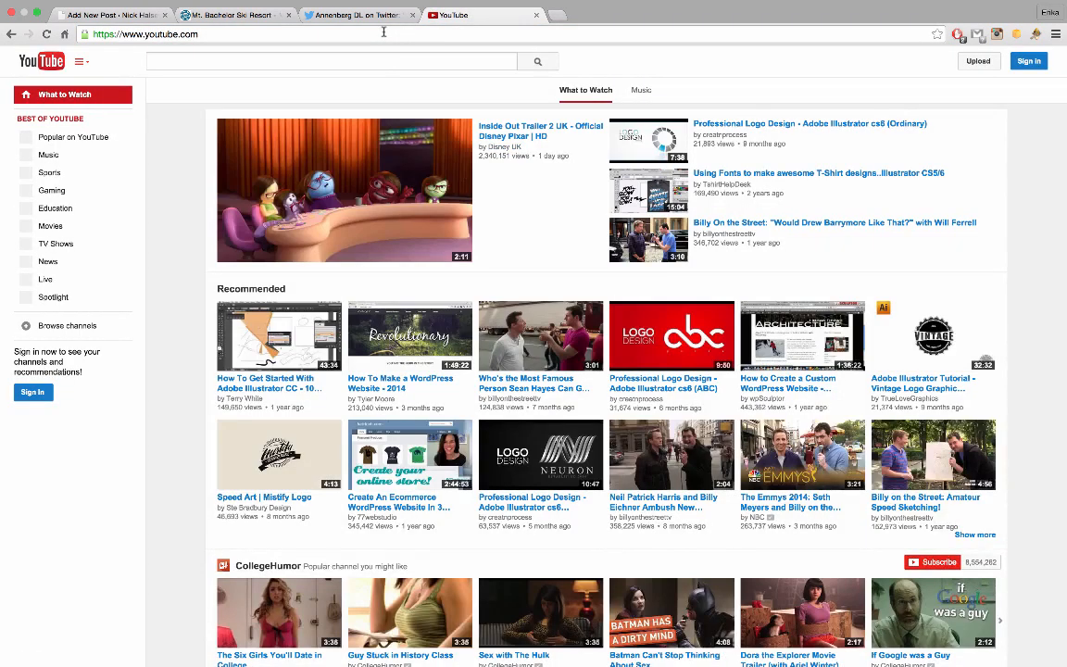
pyautogui.click(383, 31)
pyautogui.press('Right')
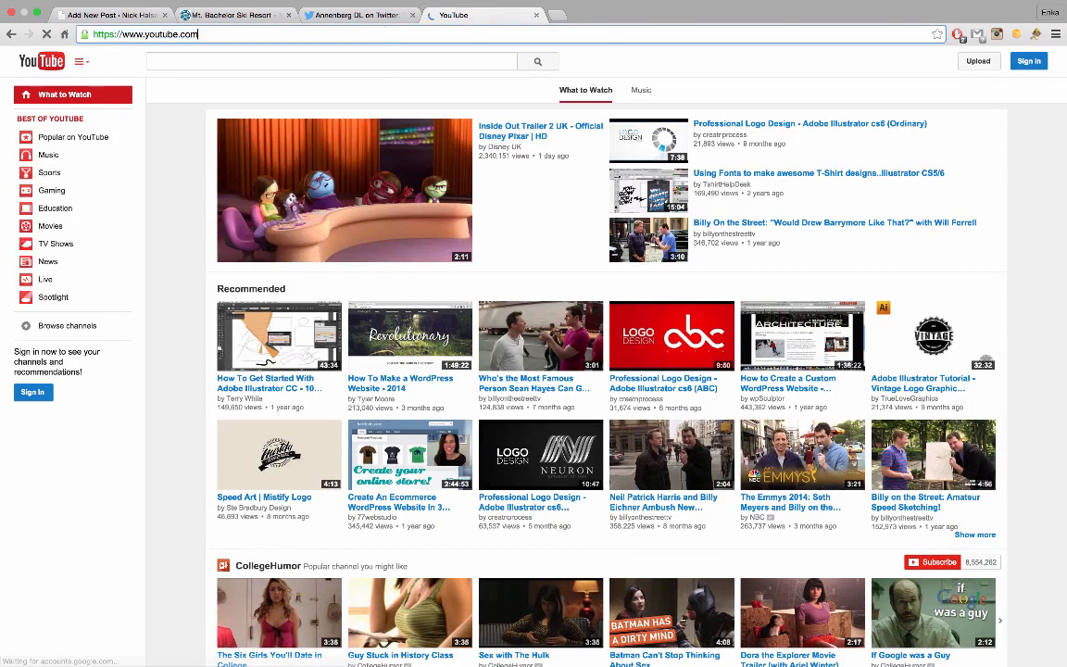
pyautogui.write('/boul')
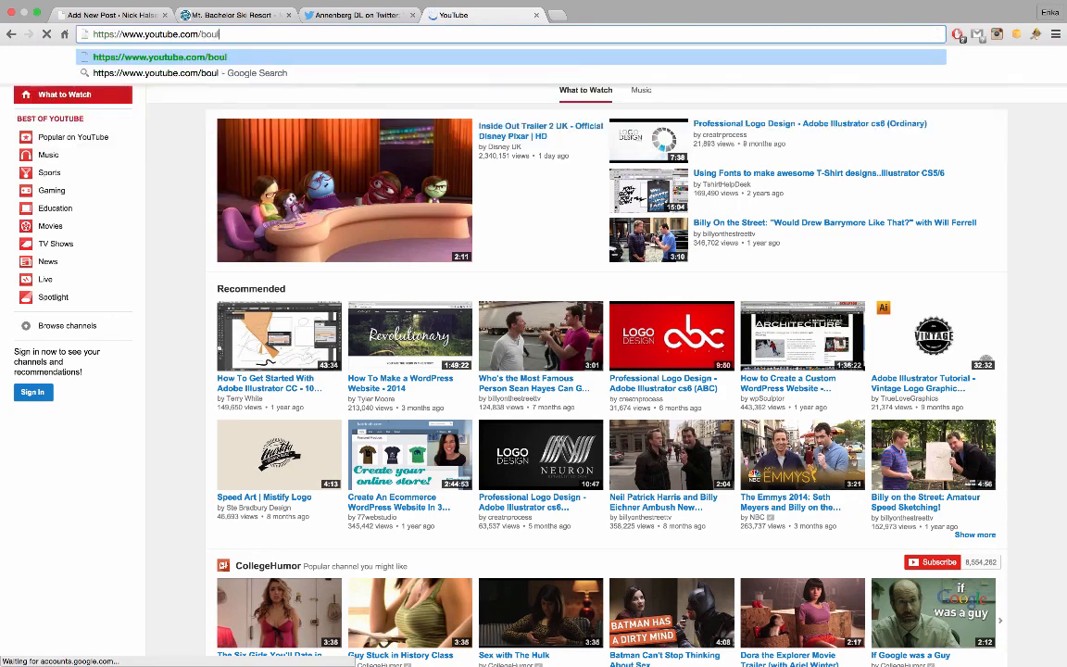
pyautogui.write('dercelloprojec')
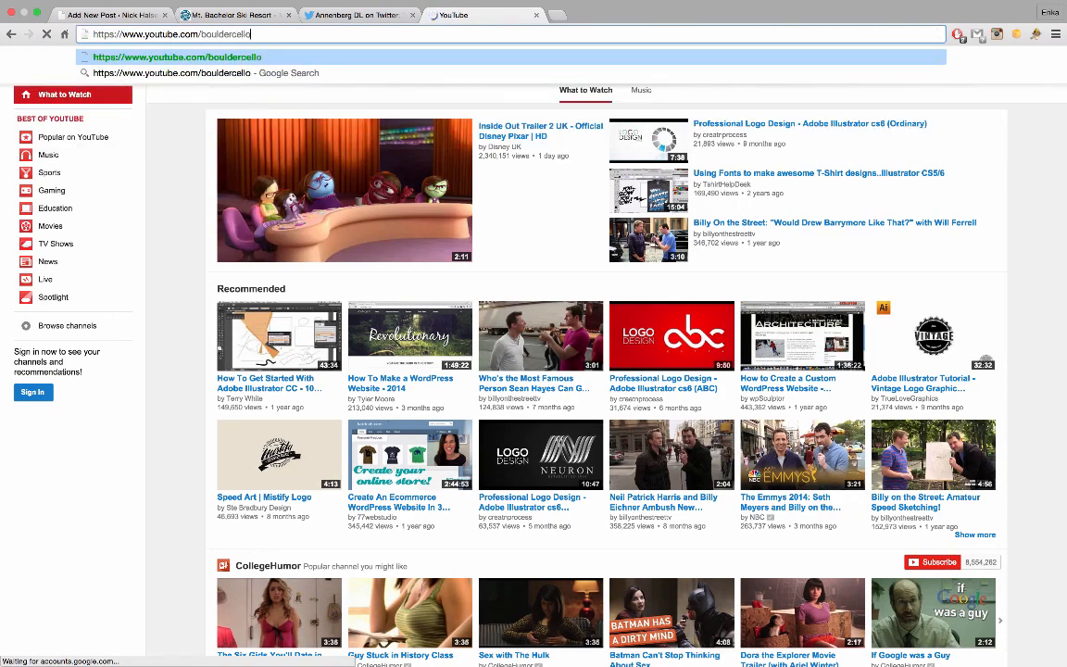
pyautogui.write('t')
pyautogui.press('Return')
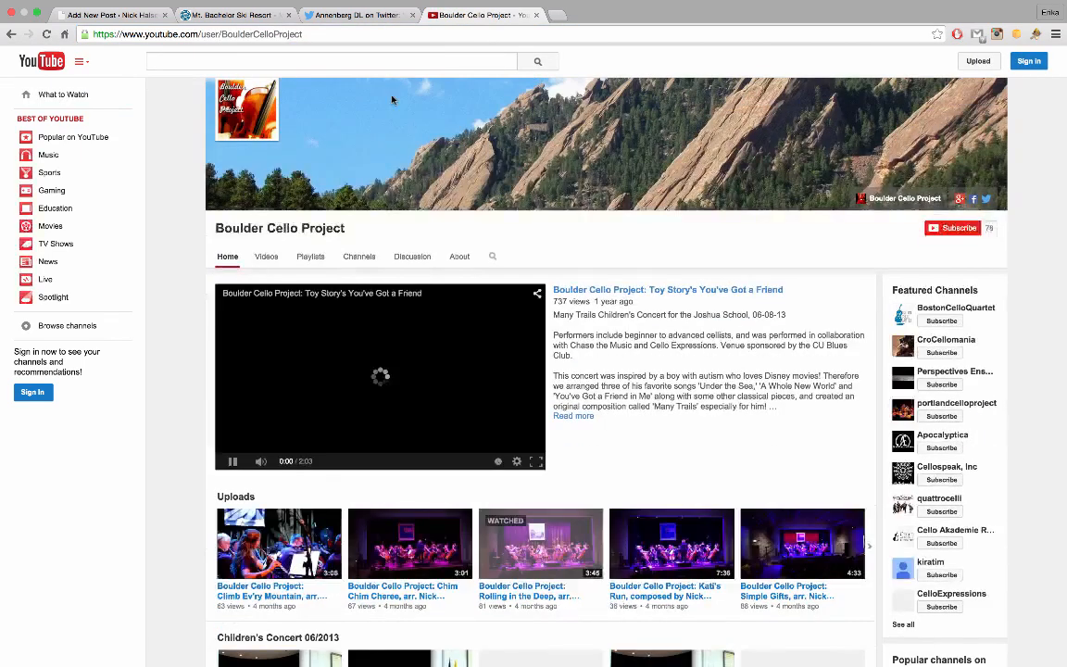
# Open the Rolling in the Deep video, copy its URL, and return to WordPress
pyautogui.click(232, 462)
pyautogui.scroll(-2, 507, 491)
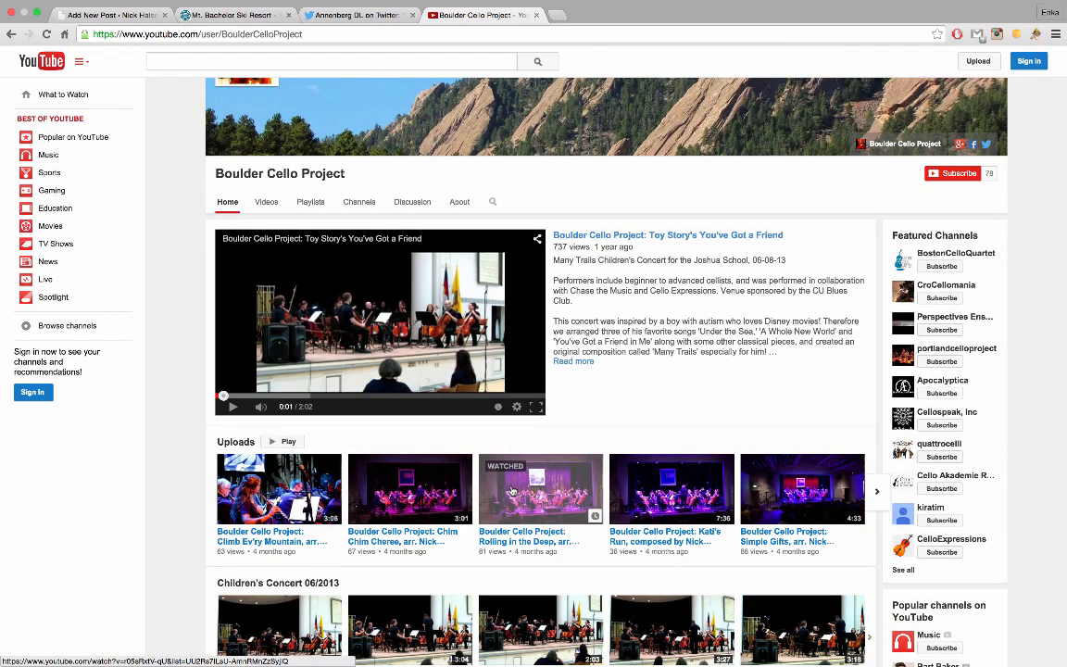
pyautogui.click(512, 490)
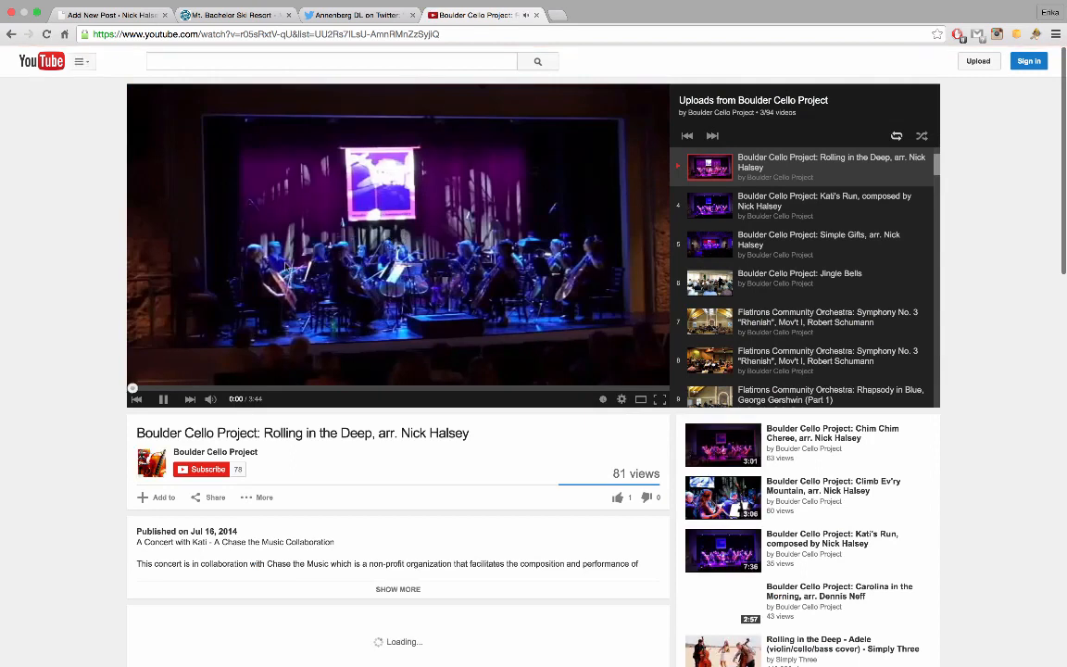
pyautogui.click(371, 171)
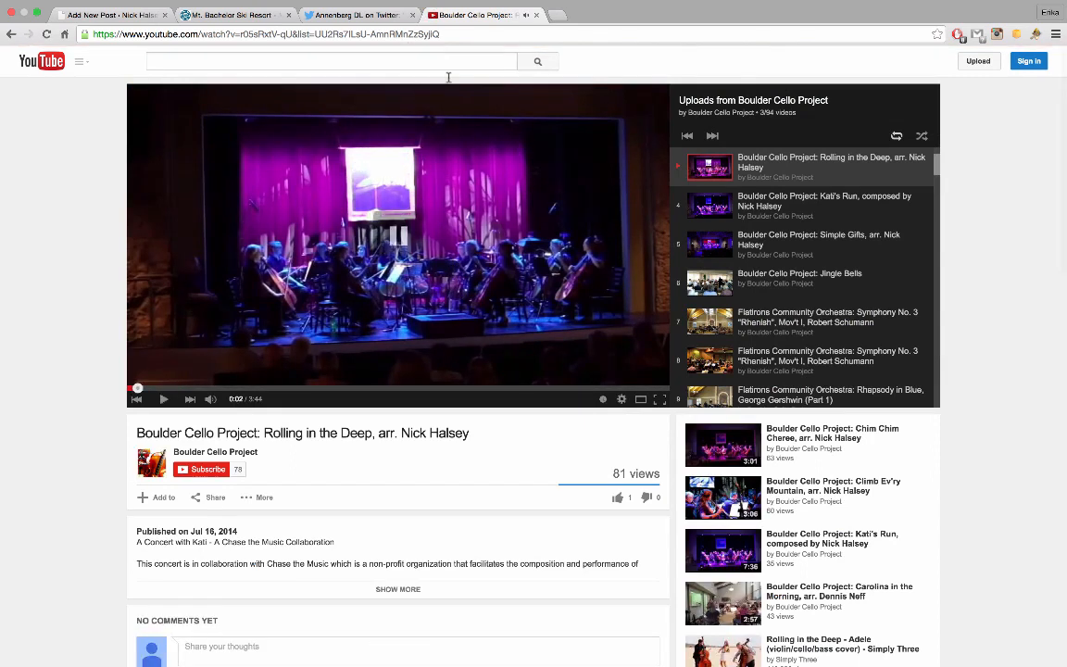
pyautogui.click(443, 35)
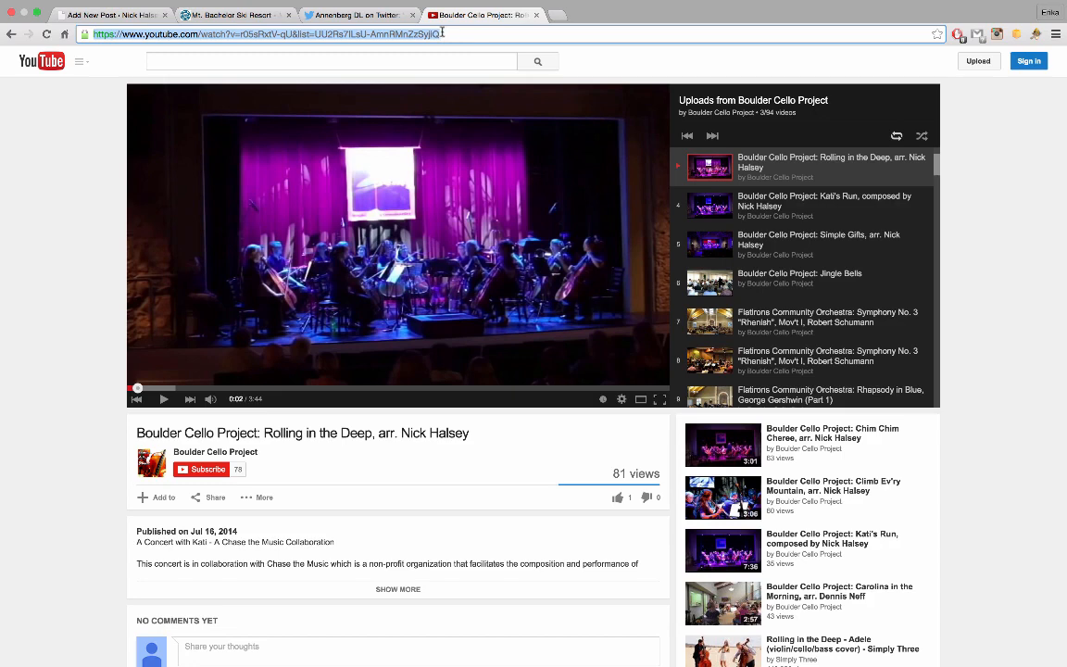
pyautogui.click(102, 15)
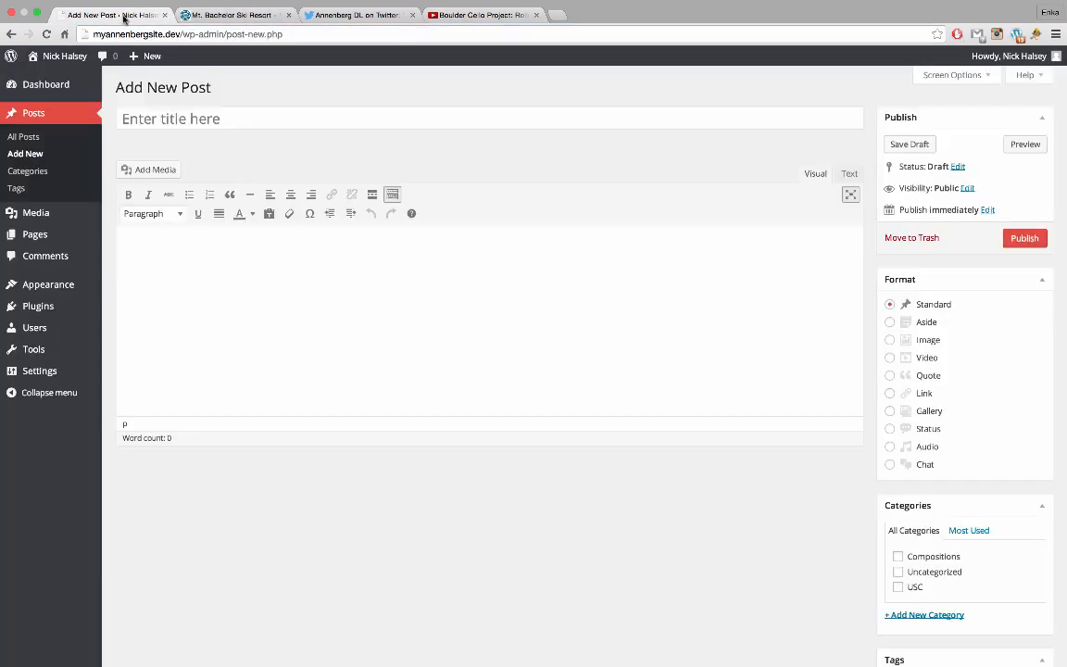
# Paste the YouTube link into the new post body to embed the Boulder Cello Project player
pyautogui.click(302, 276)
pyautogui.press('super+v')
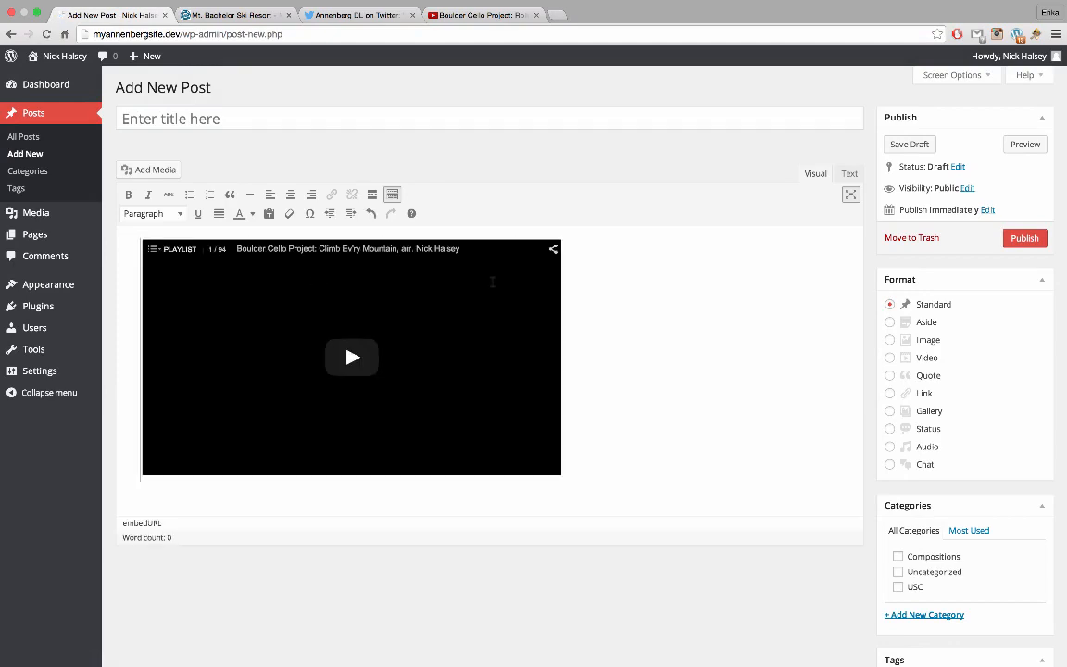
pyautogui.scroll(-2, 611, 338)
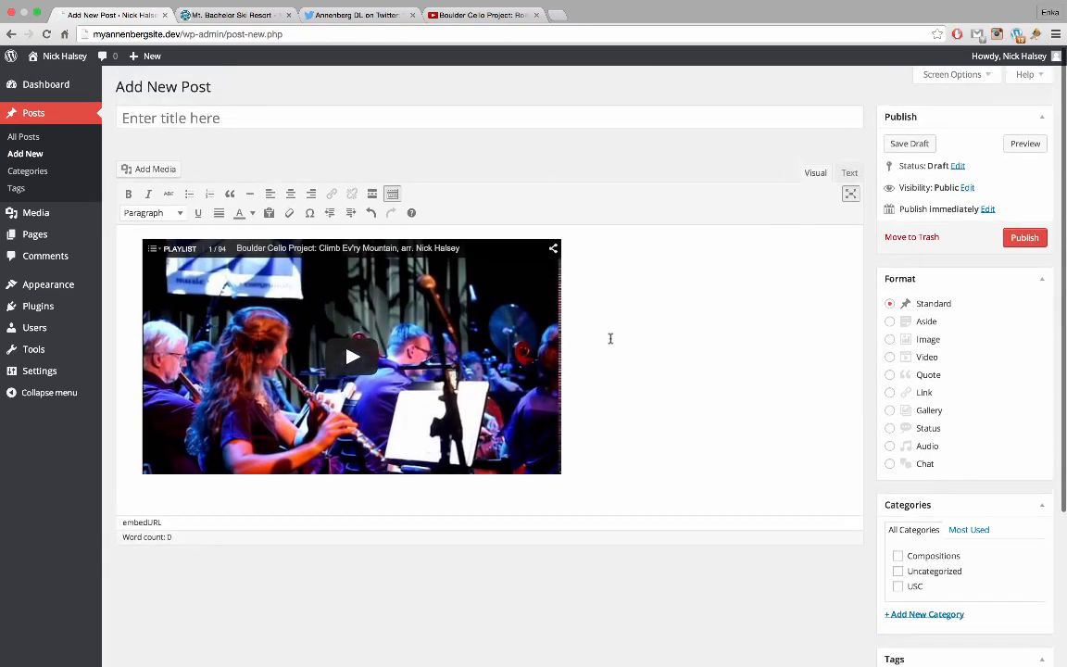
pyautogui.click(351, 365)
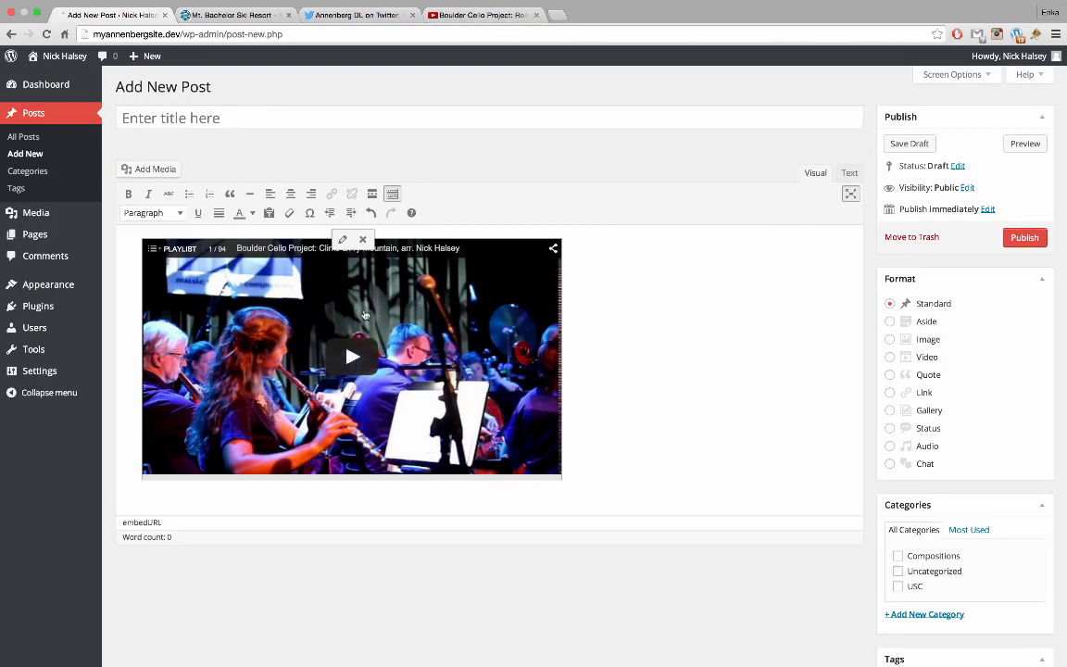
pyautogui.click(472, 16)
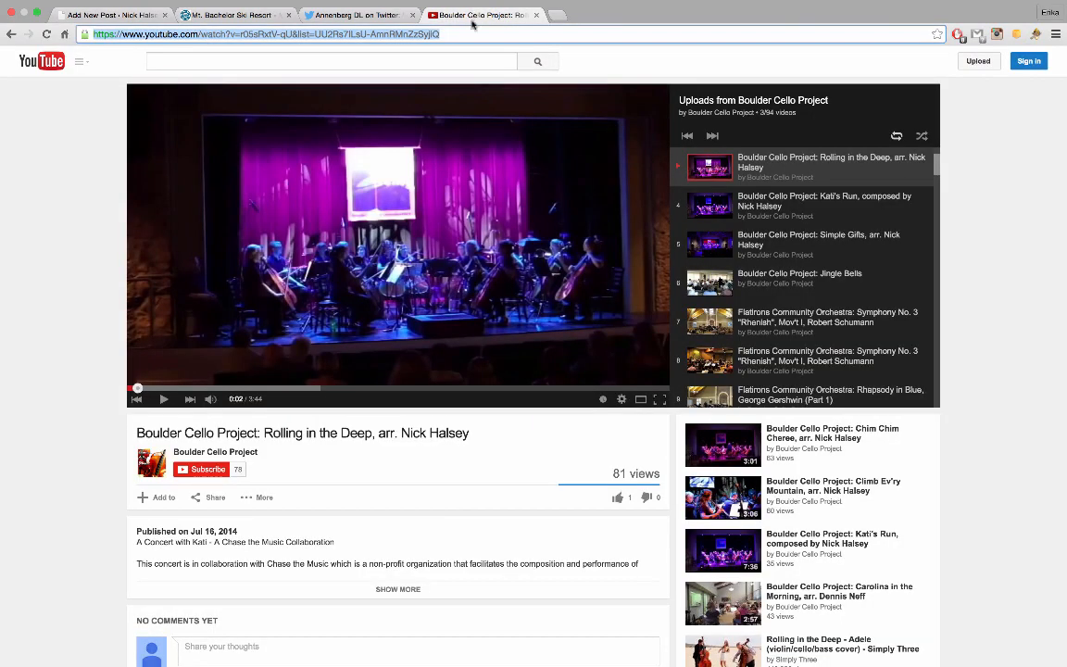
# Copy the plain youtu.be/r05sRxtV-qU share link for Rolling in the Deep, without the playlist
pyautogui.scroll(-1, 413, 389)
pyautogui.scroll(1, 413, 389)
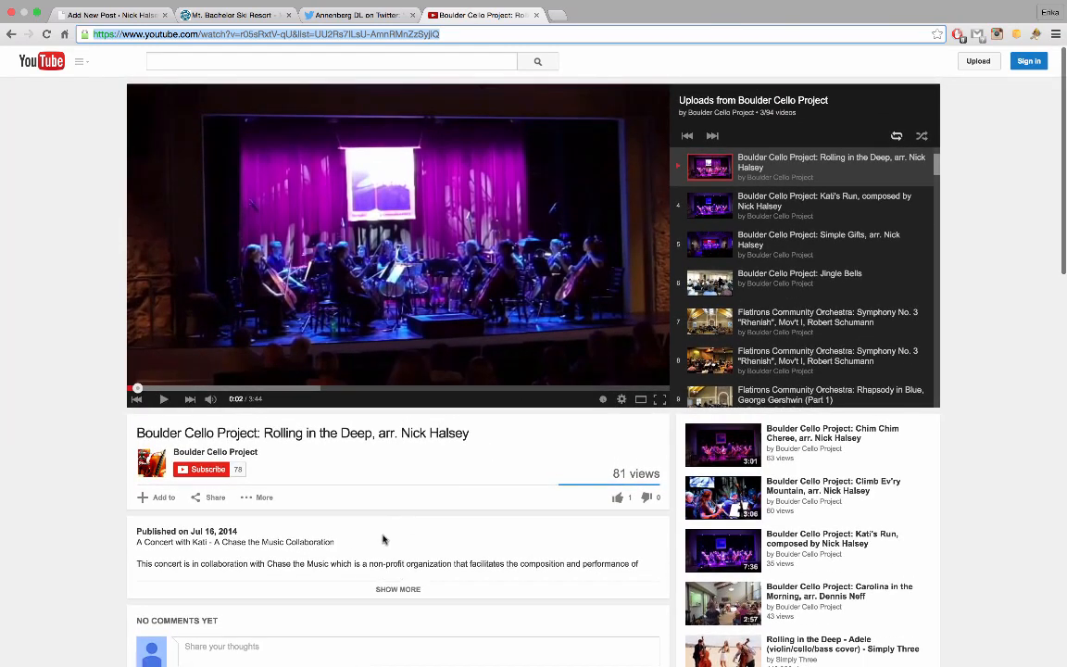
pyautogui.scroll(-1, 543, 442)
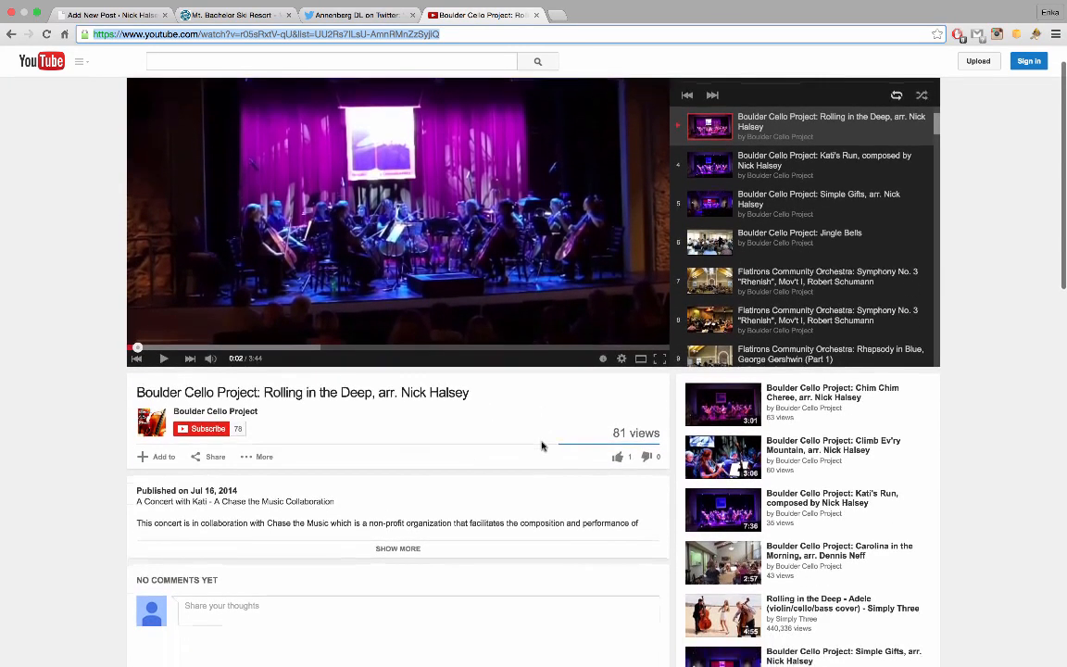
pyautogui.click(395, 551)
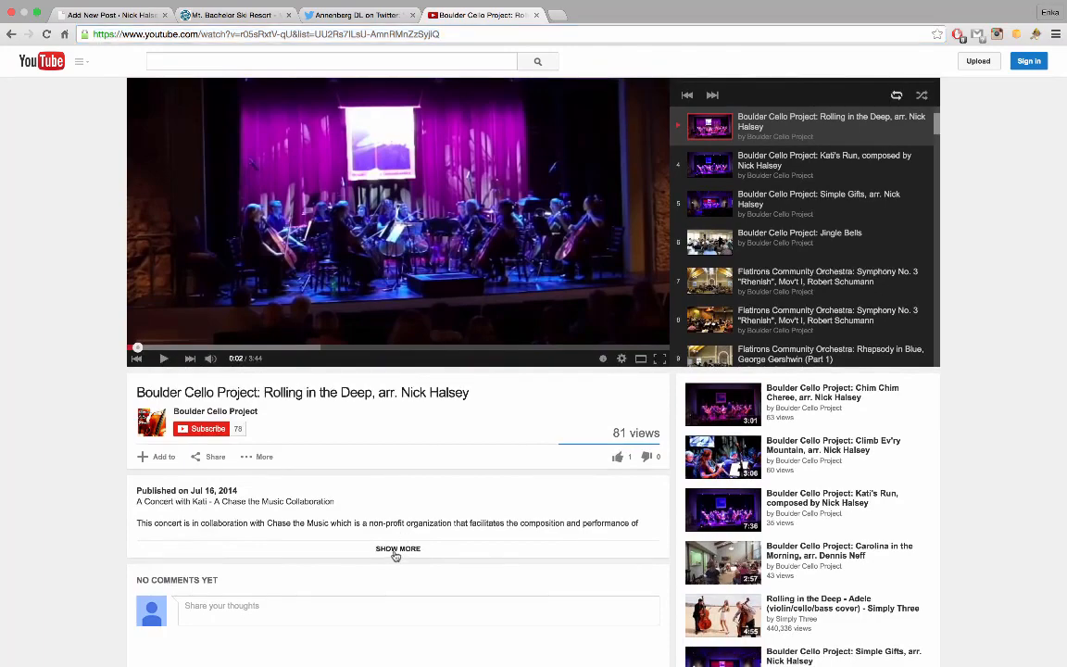
pyautogui.scroll(-3, 234, 397)
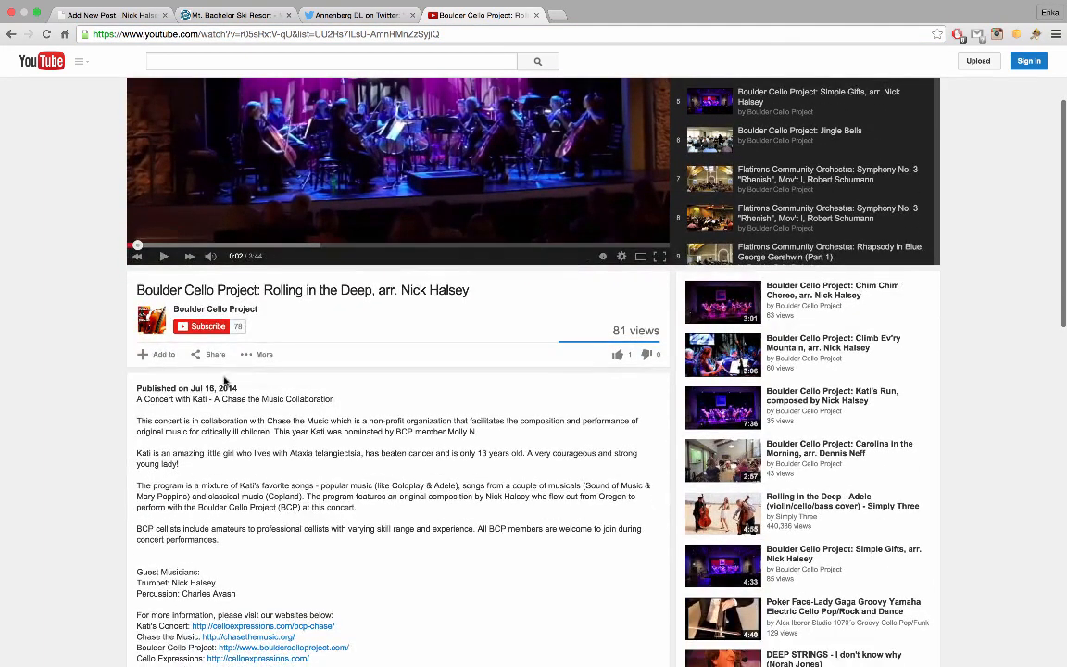
pyautogui.click(210, 354)
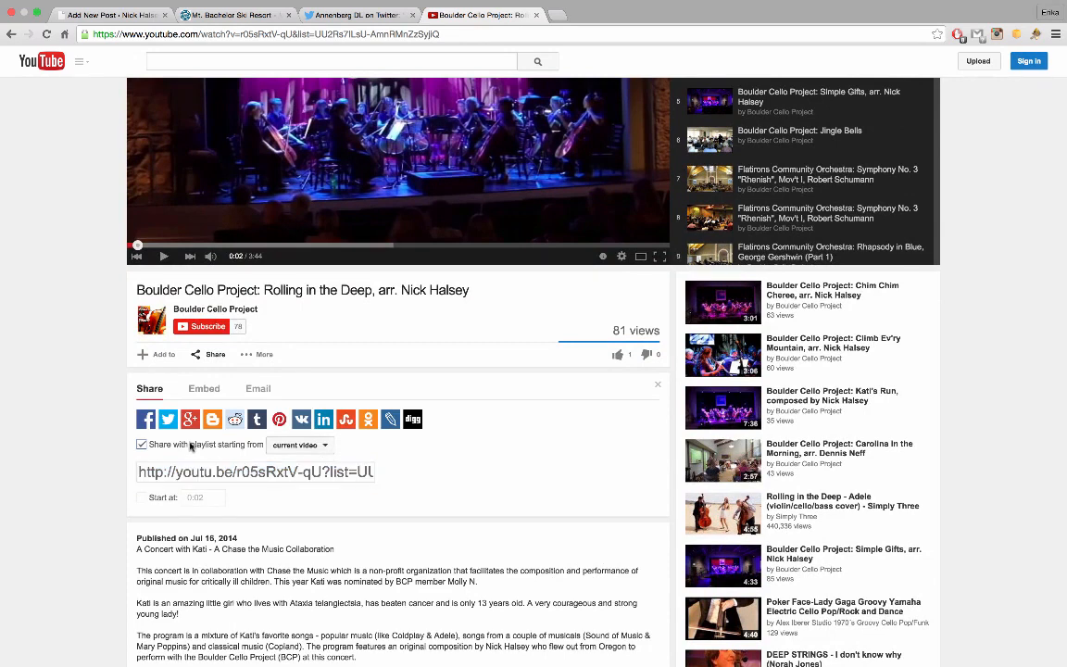
pyautogui.click(146, 445)
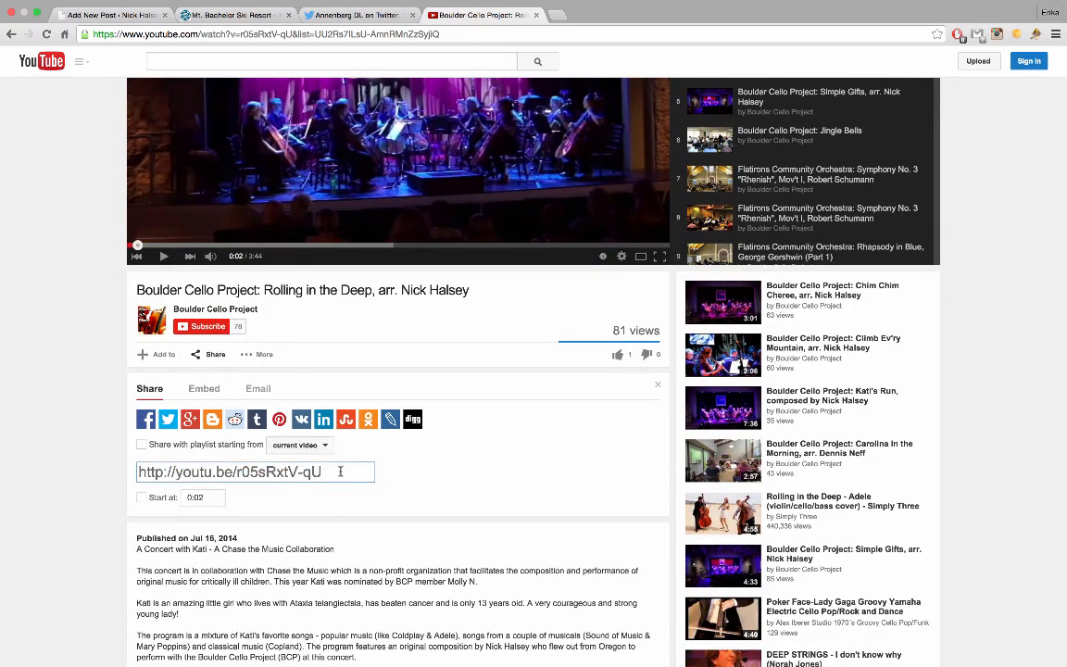
pyautogui.moveTo(338, 471); pyautogui.dragTo(133, 469)
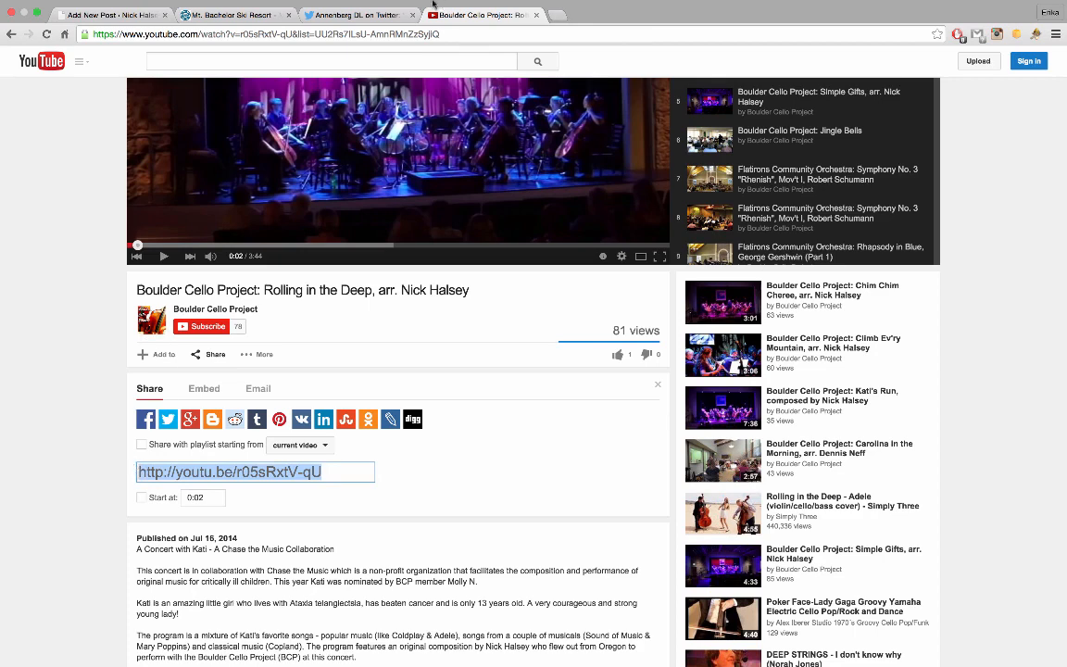
pyautogui.click(357, 28)
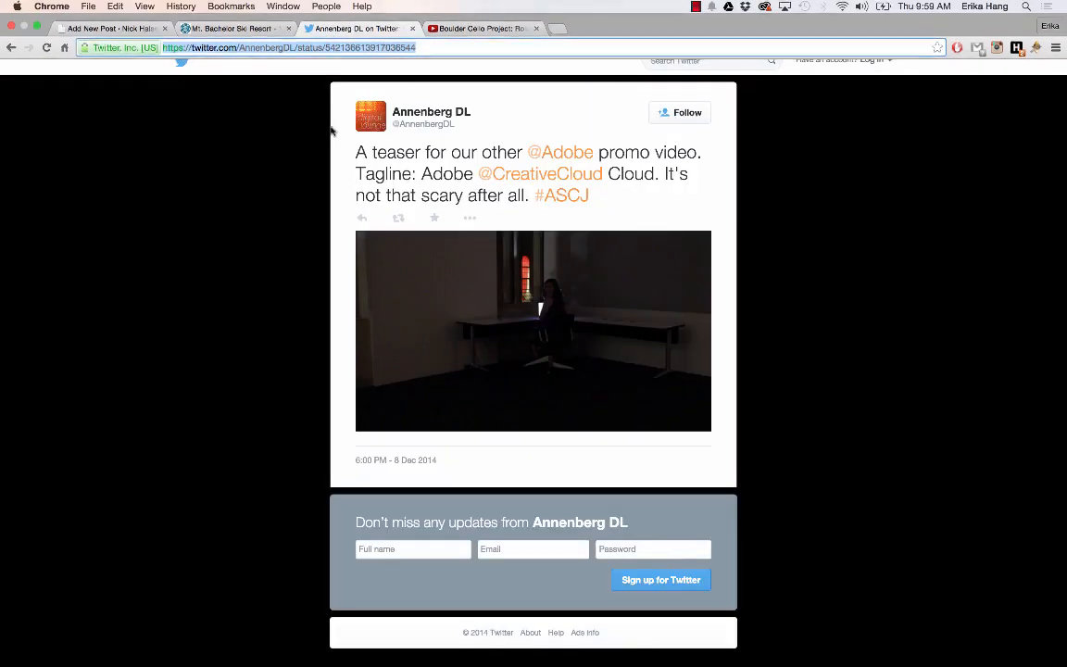
# Replace the playlist embed with the single Rolling in the Deep video and add a blank line above it
pyautogui.click(118, 17)
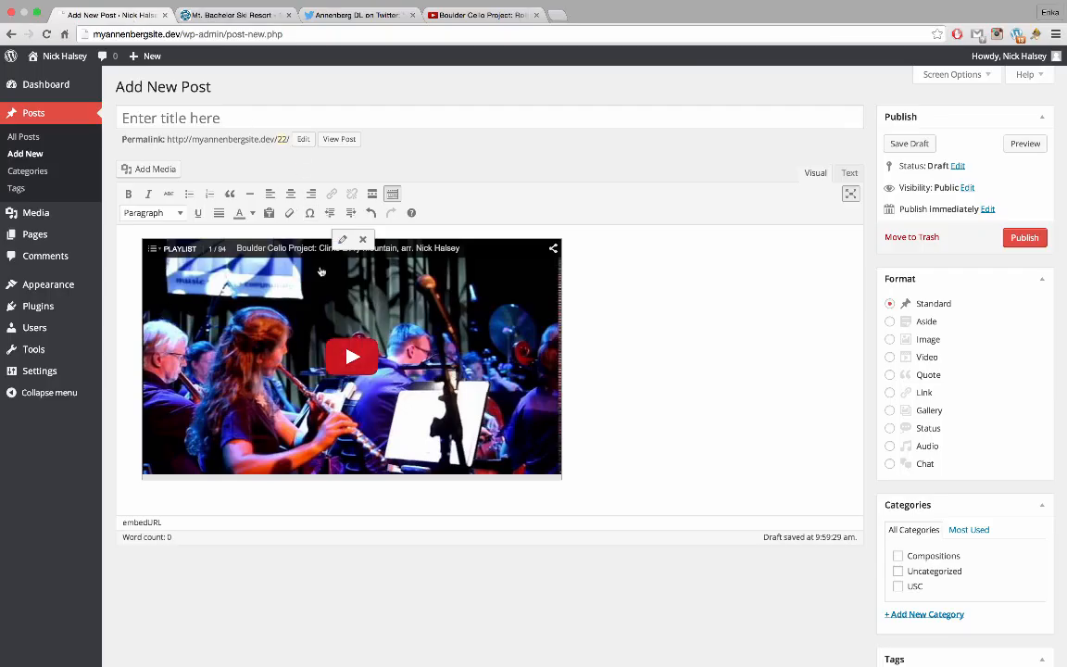
pyautogui.press('BackSpace')
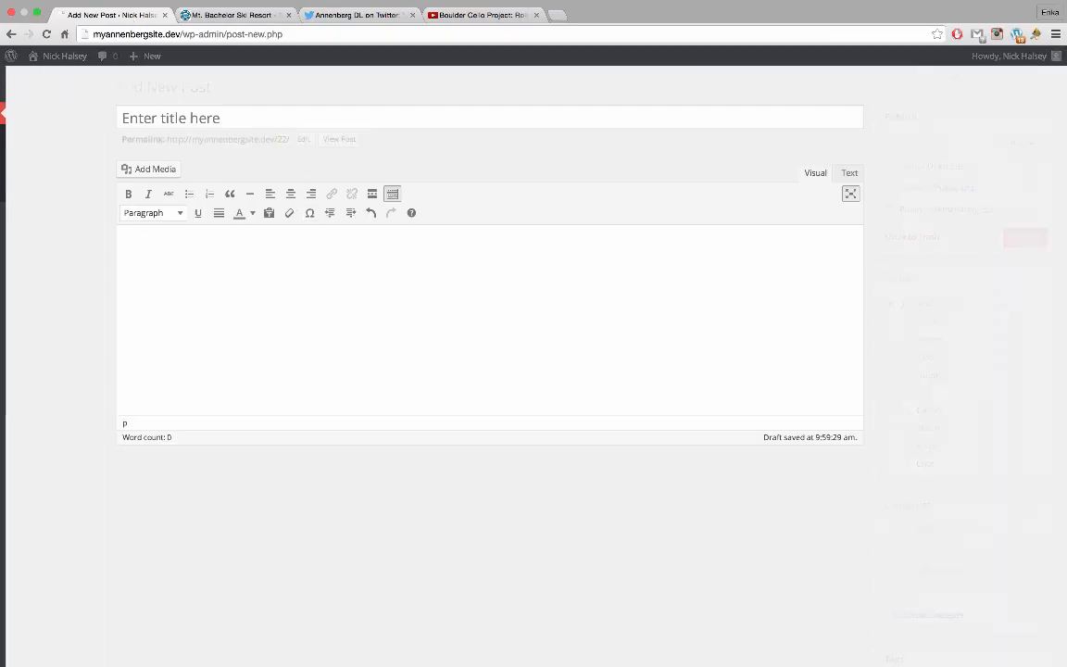
pyautogui.press('super+v')
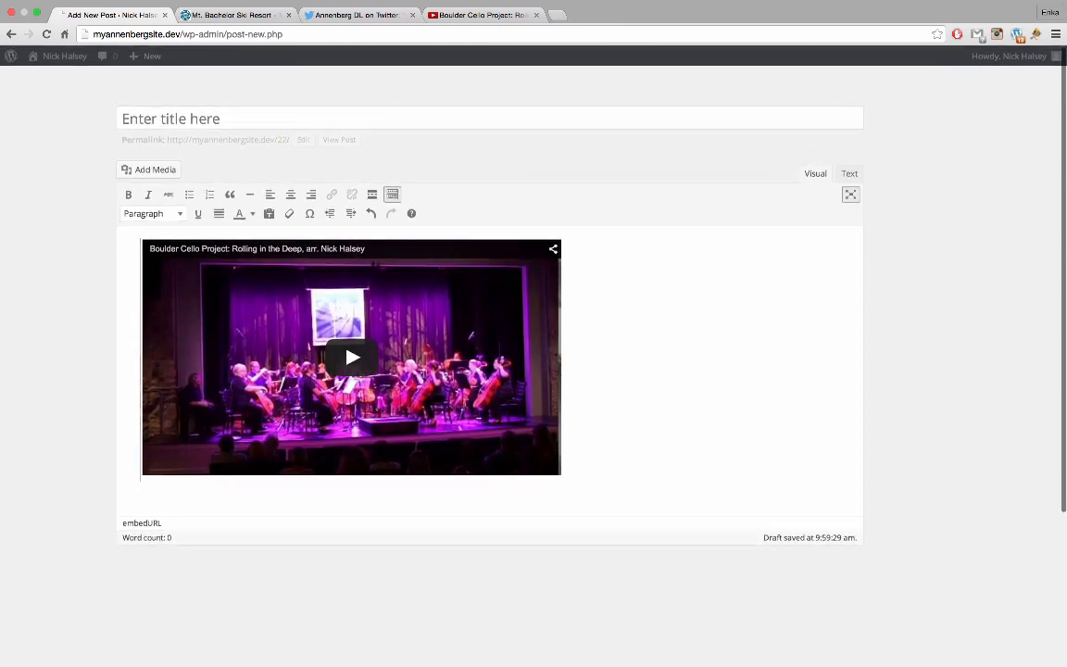
pyautogui.press('Return')
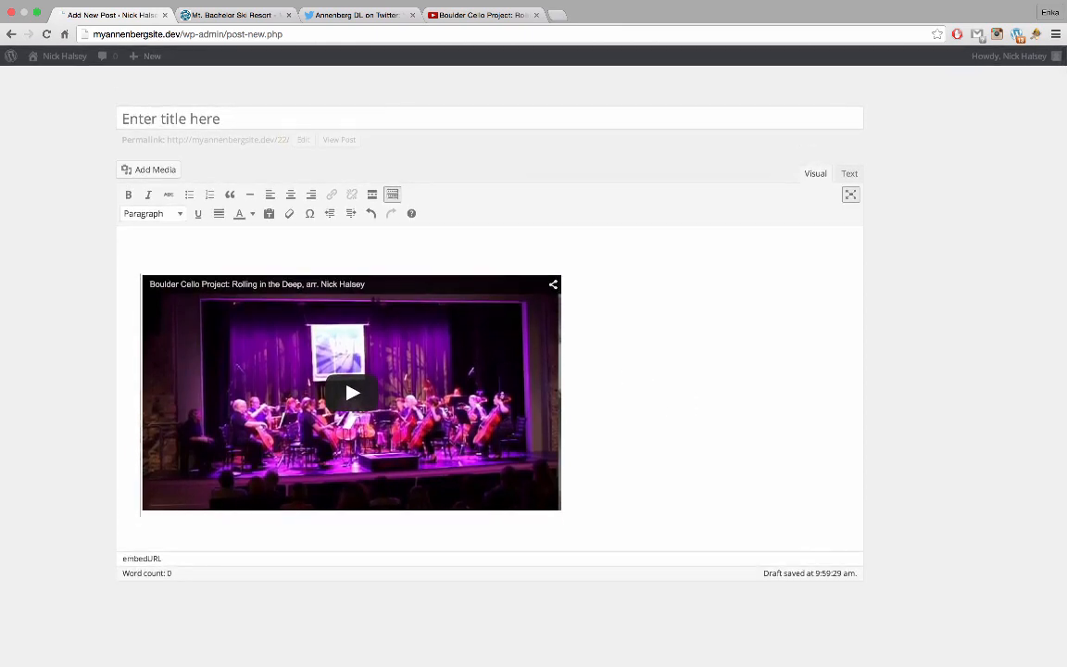
# Title the post 'A Concert For Kati'
pyautogui.click(514, 121)
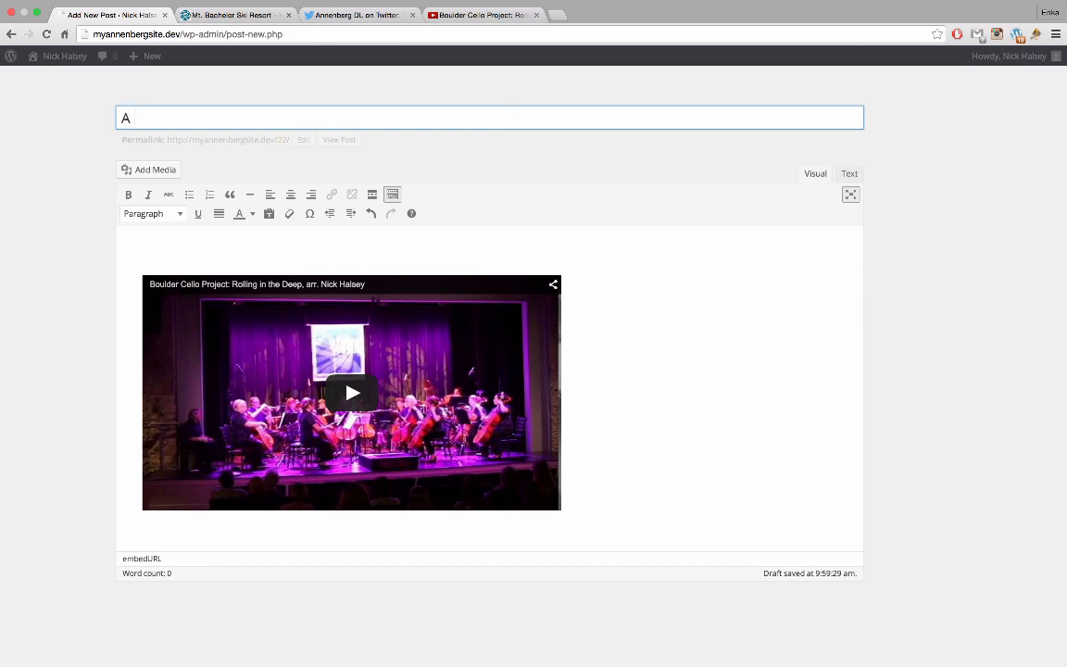
pyautogui.write('A Concert For Kati')
pyautogui.click(438, 248)
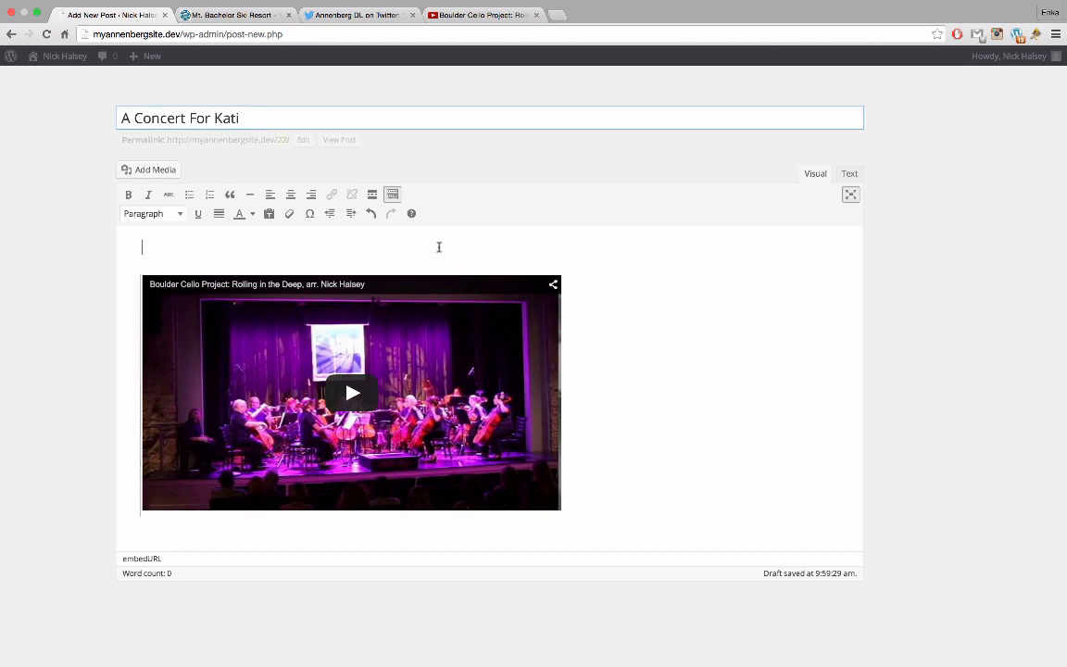
pyautogui.scroll(-2, 618, 296)
pyautogui.scroll(2, 619, 296)
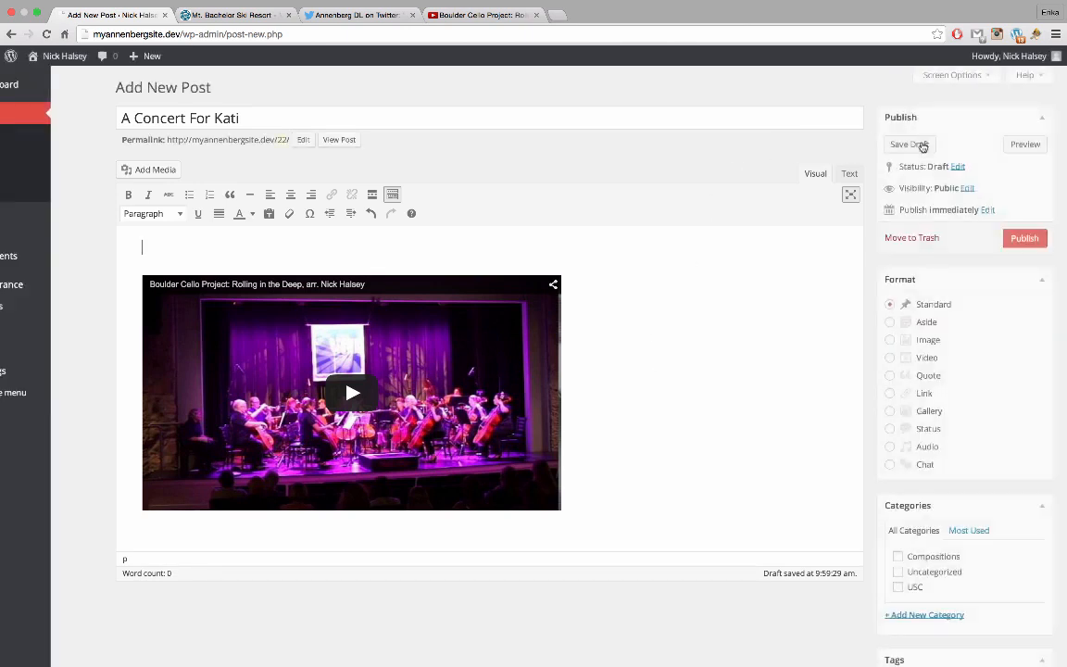
# Schedule the post to publish on 07-Jul 15, 2014 at 09:58
pyautogui.click(988, 211)
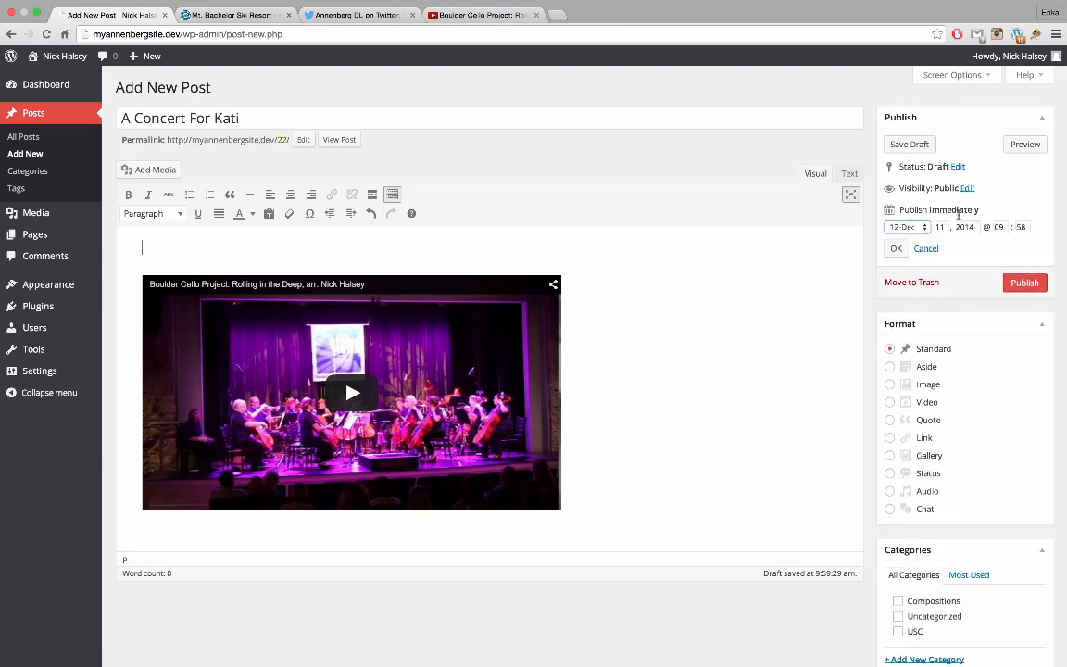
pyautogui.click(923, 228)
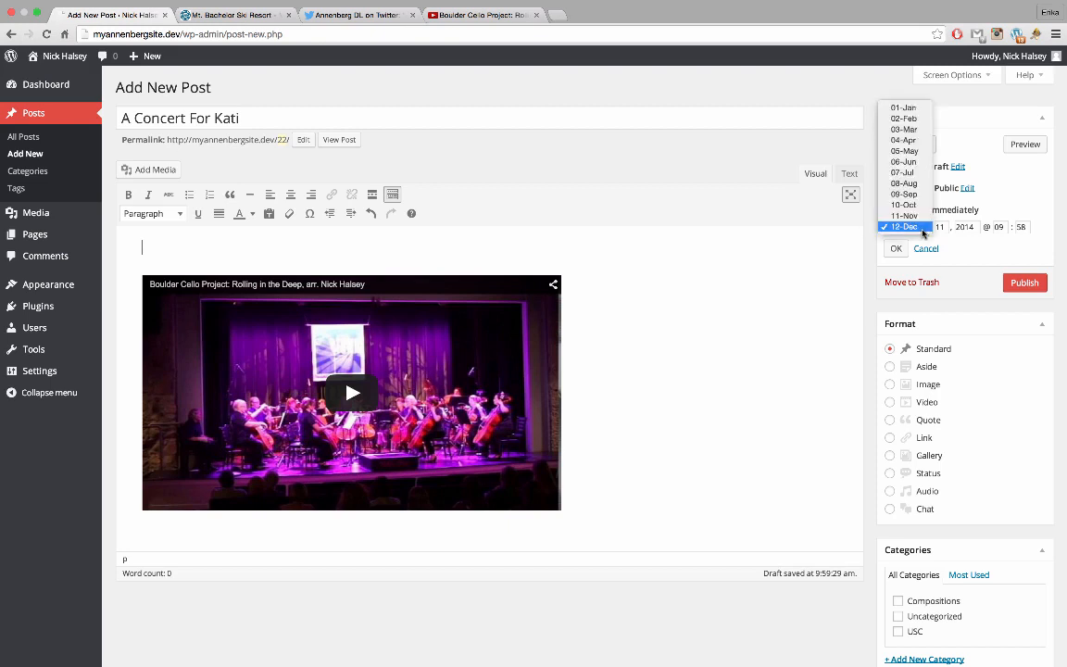
pyautogui.click(920, 173)
pyautogui.click(942, 227)
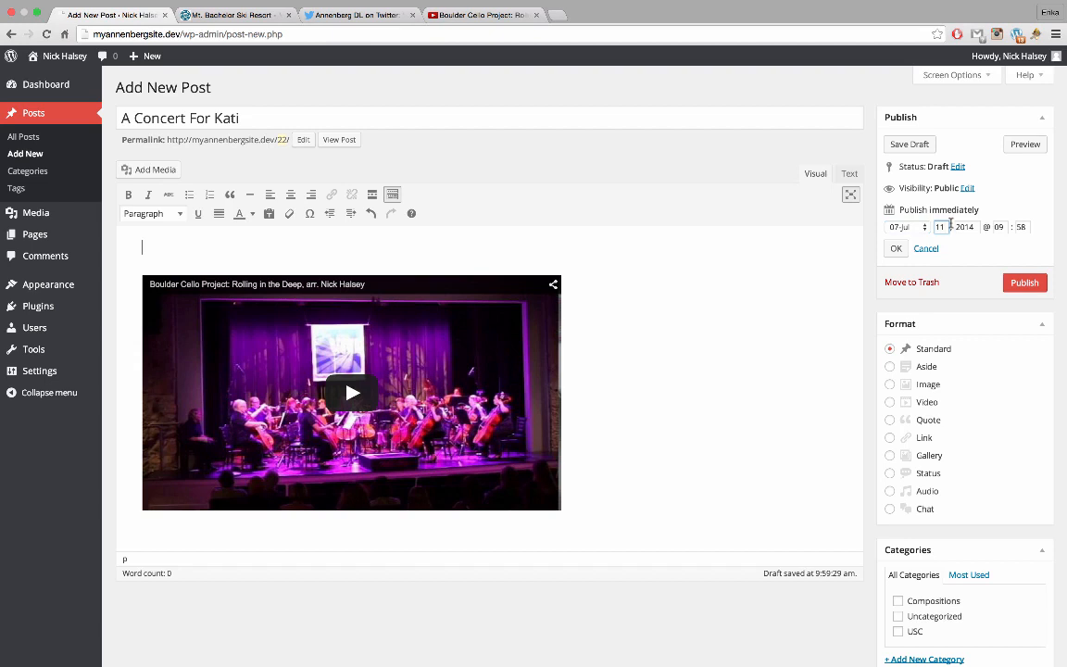
pyautogui.click(896, 249)
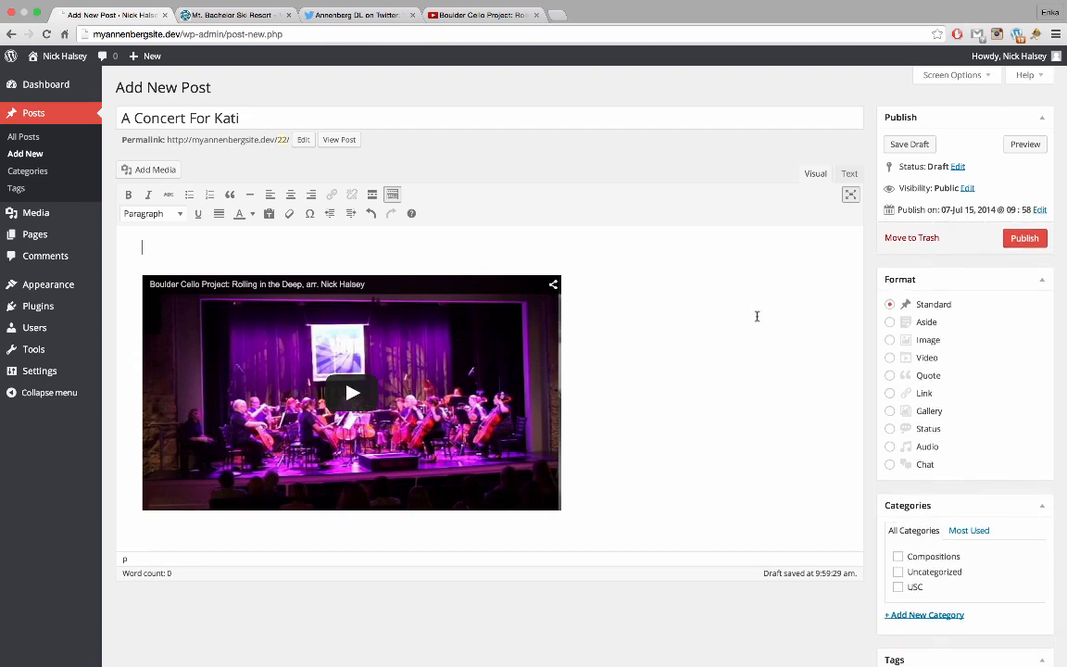
# Write the opening about performing in A Concert for Kati and arranging 8 pieces for cello ensemble
pyautogui.click(550, 252)
pyautogui.click(555, 249)
pyautogui.write('I just d')
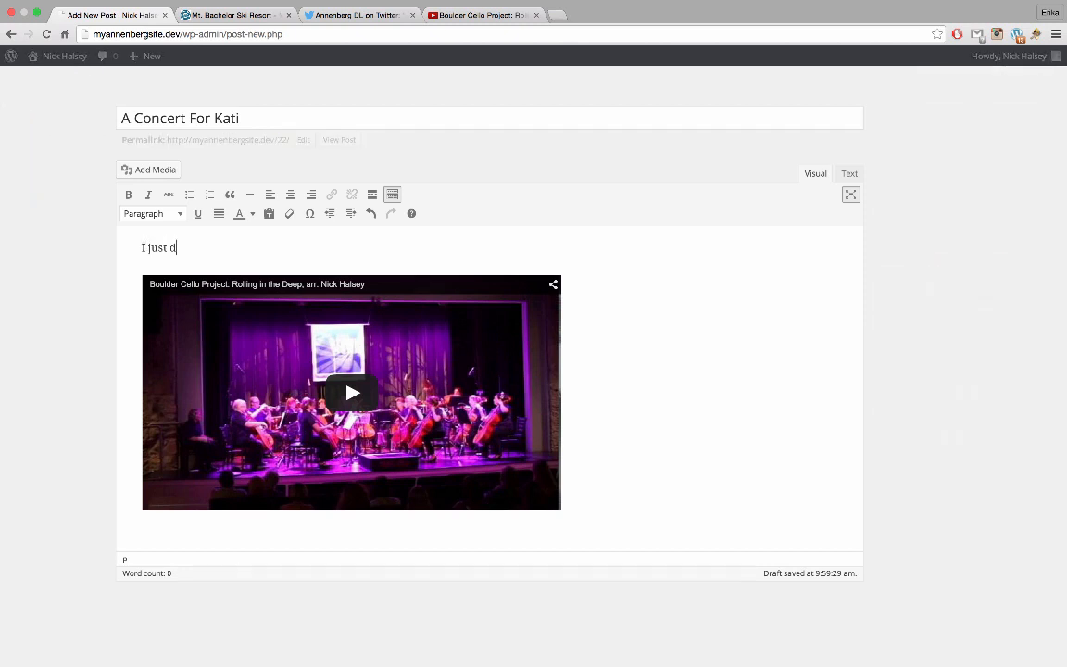
pyautogui.press('BackSpace')
pyautogui.press('BackSpace')
pyautogui.write('performed in A Conc')
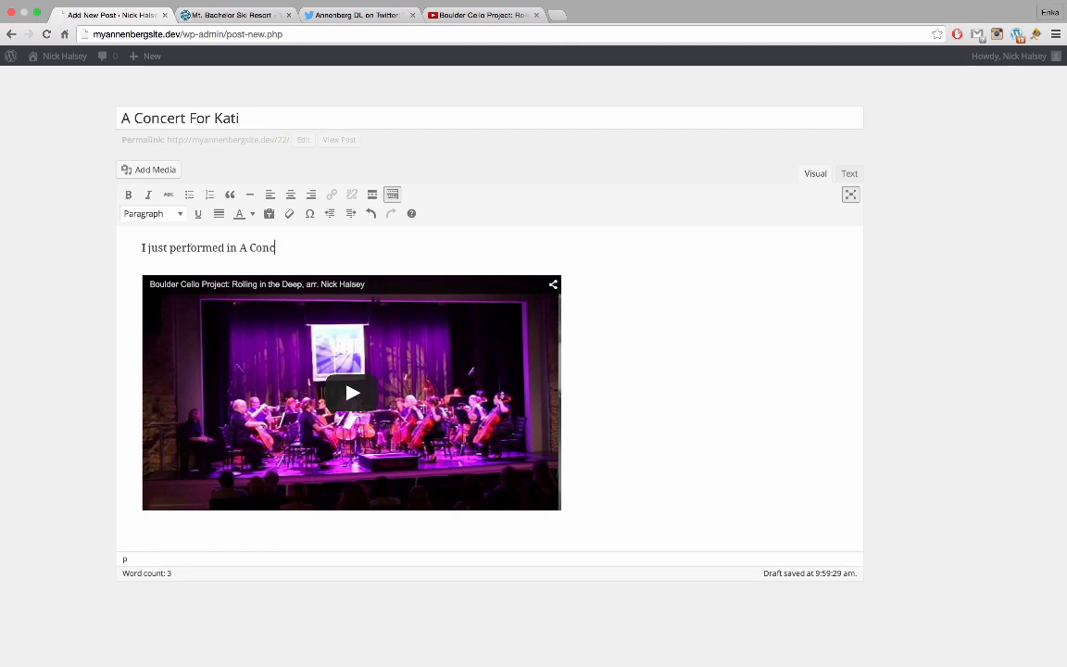
pyautogui.write('ert for KAti')
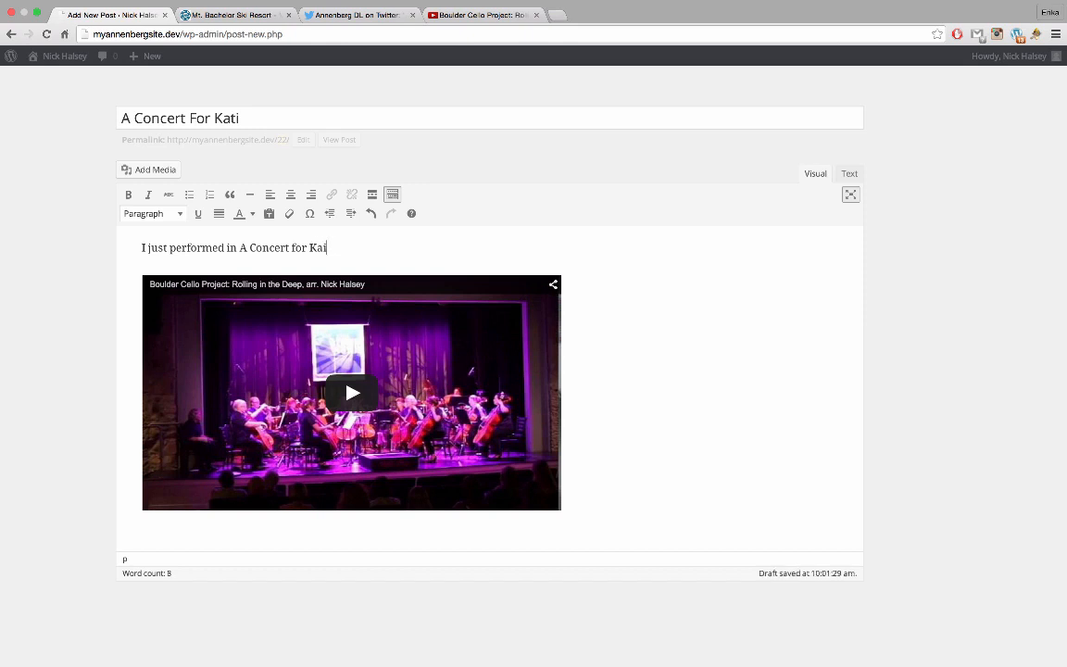
pyautogui.press('BackSpace')
pyautogui.write('ti, a joint project with the ')
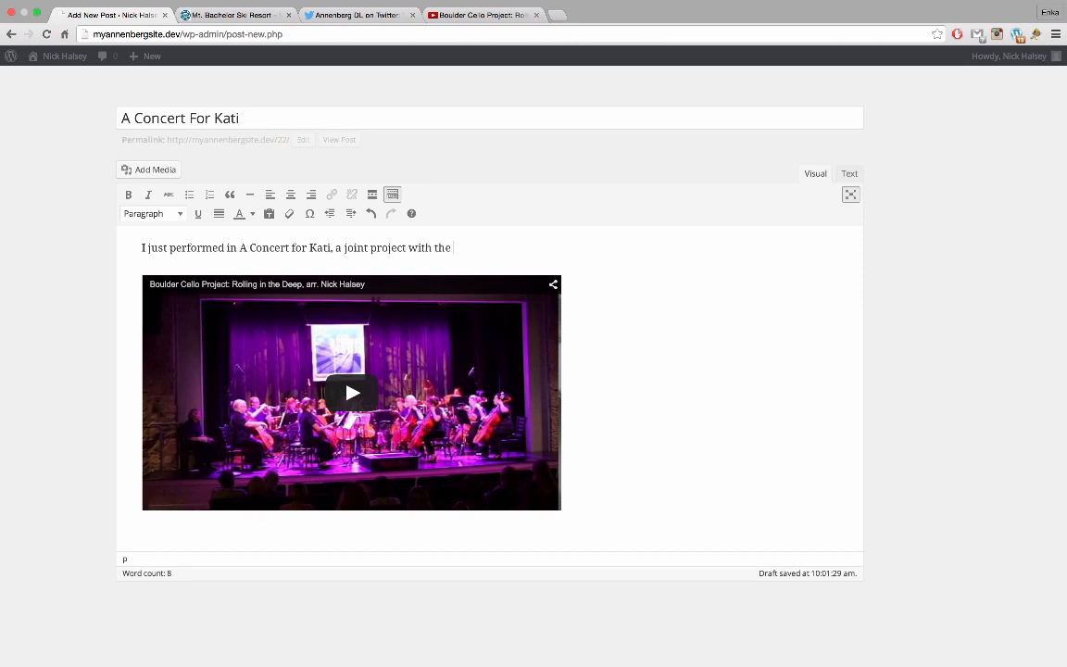
pyautogui.write('Boulder Cello Project and ')
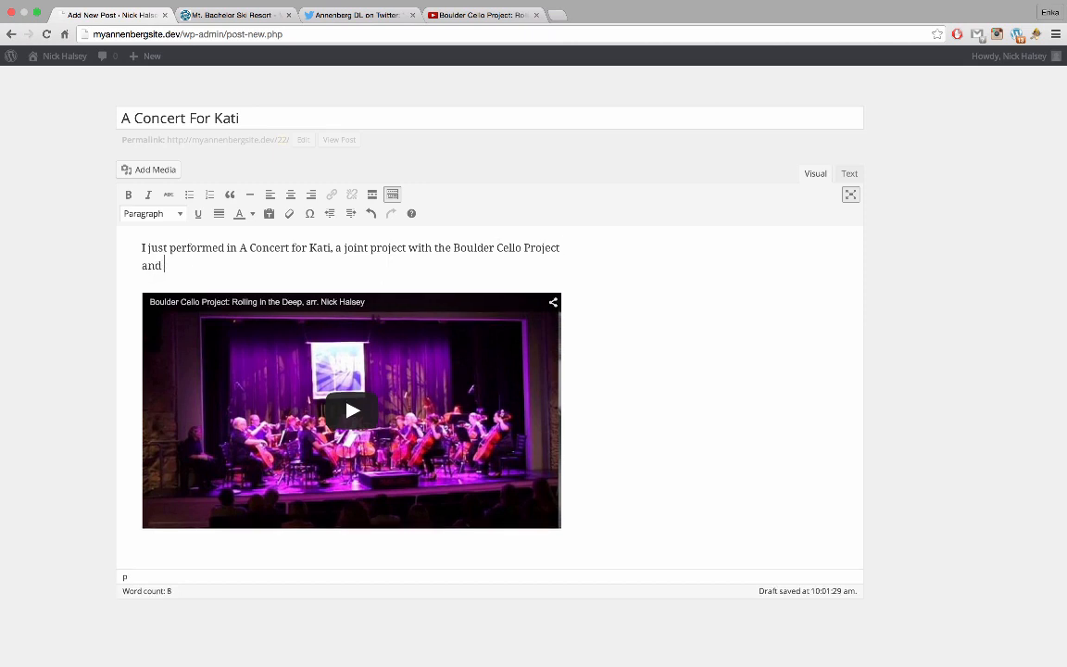
pyautogui.write('Chase the Music')
pyautogui.write('. I arran')
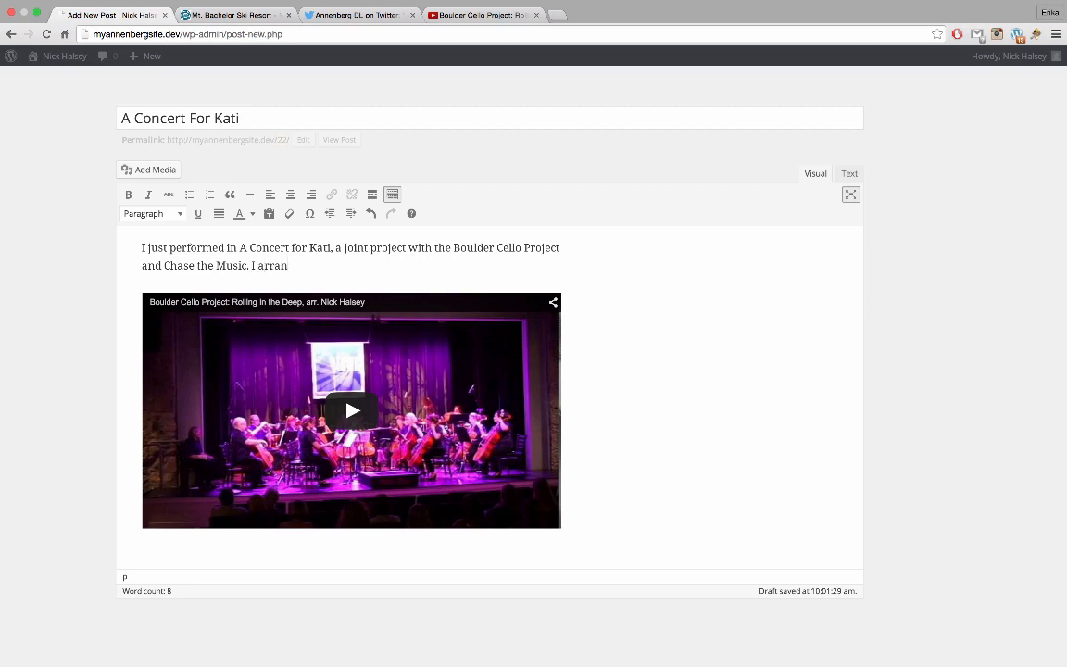
pyautogui.write('ged 8 pieces for cell')
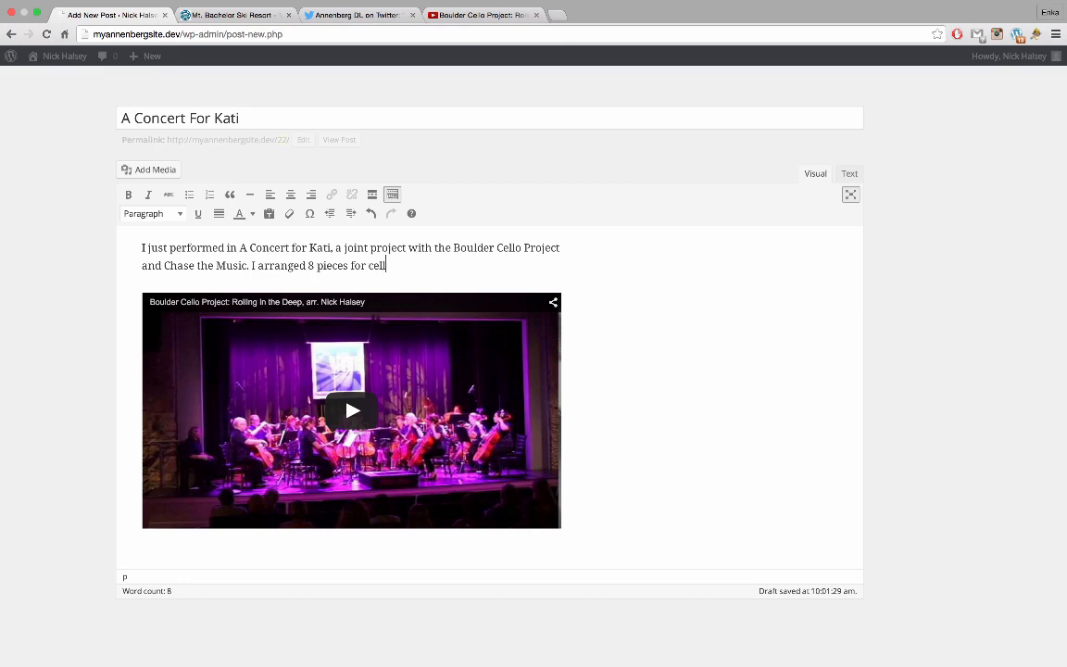
pyautogui.write('o ensemble, with some q')
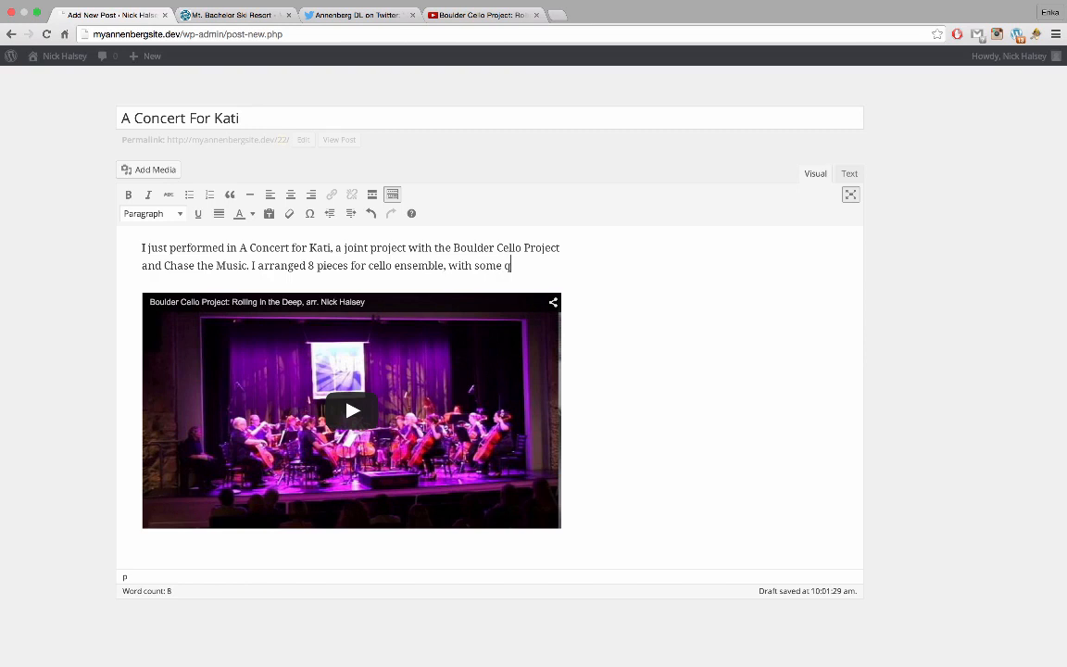
pyautogui.press('BackSpace')
pyautogui.click(11, 34)
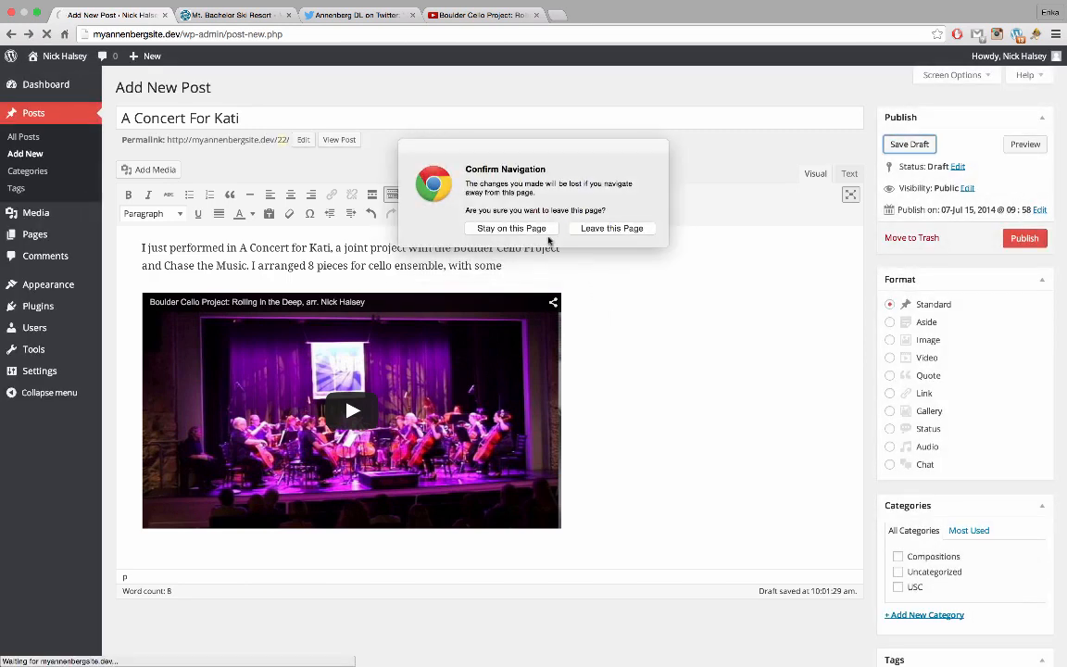
# Stay on the page and continue the paragraph with guest instruments and composing Kati's Run
pyautogui.click(541, 233)
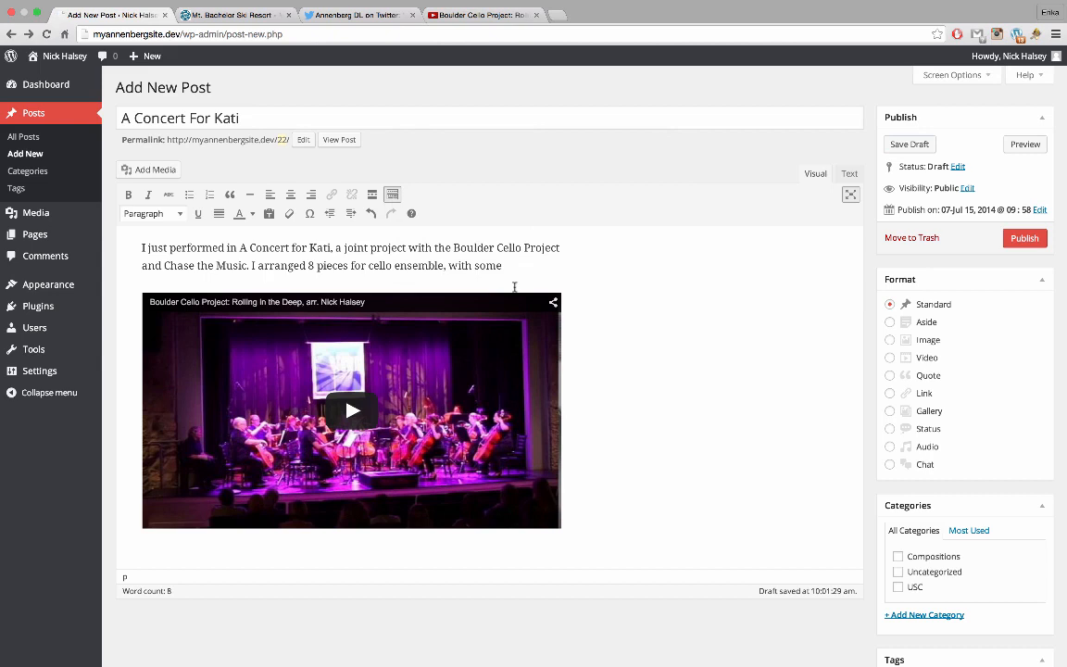
pyautogui.write('guest')
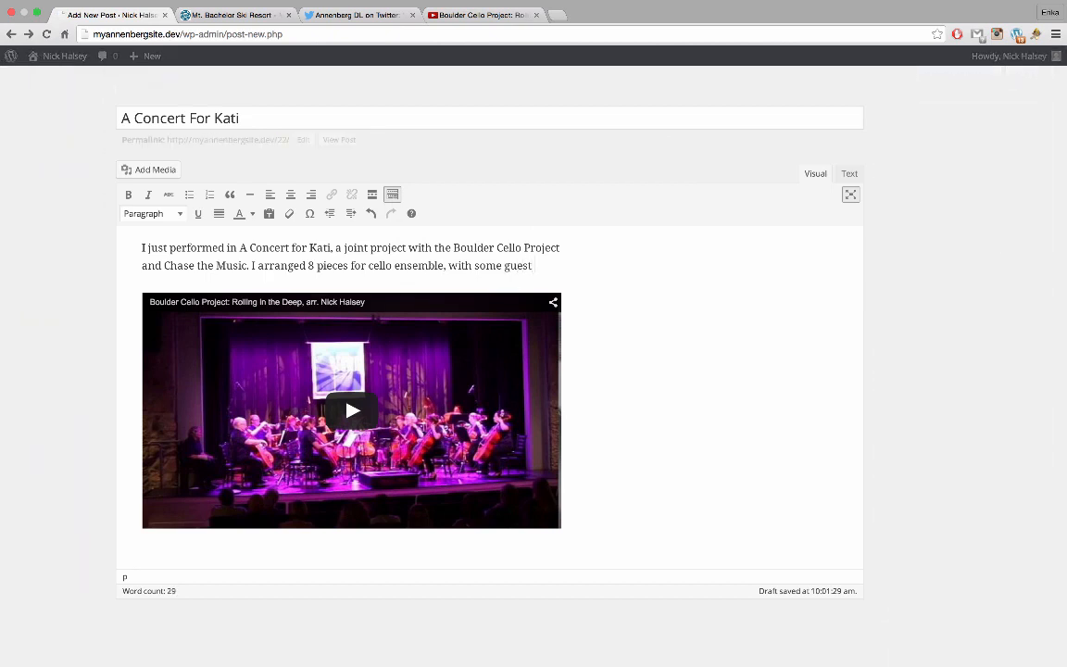
pyautogui.write(' instruments')
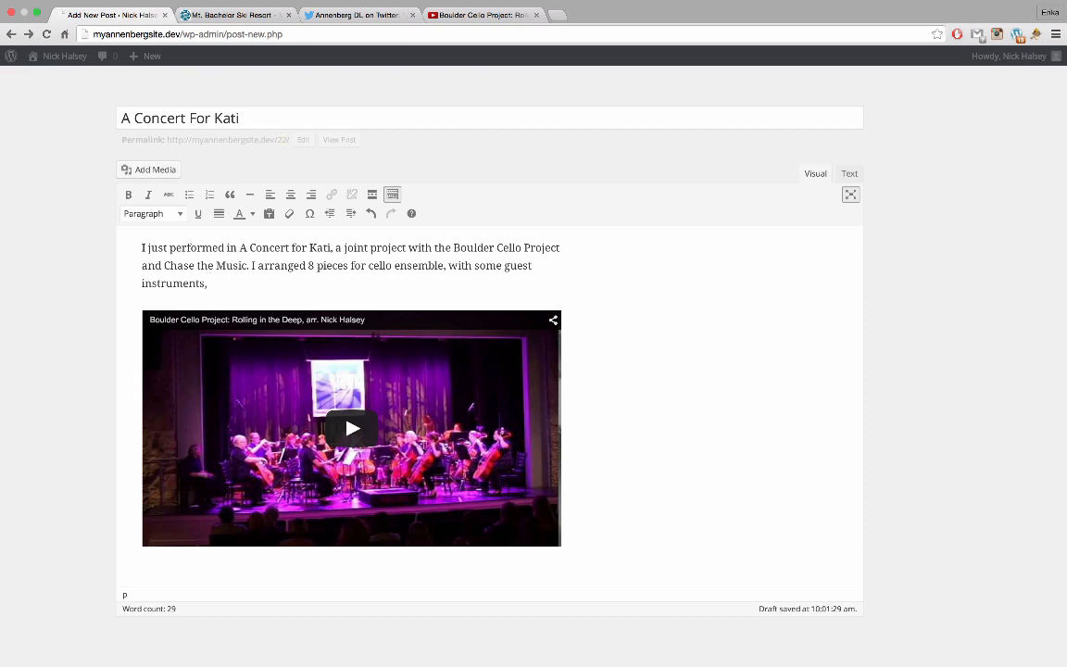
pyautogui.write(', as well as composing a new ')
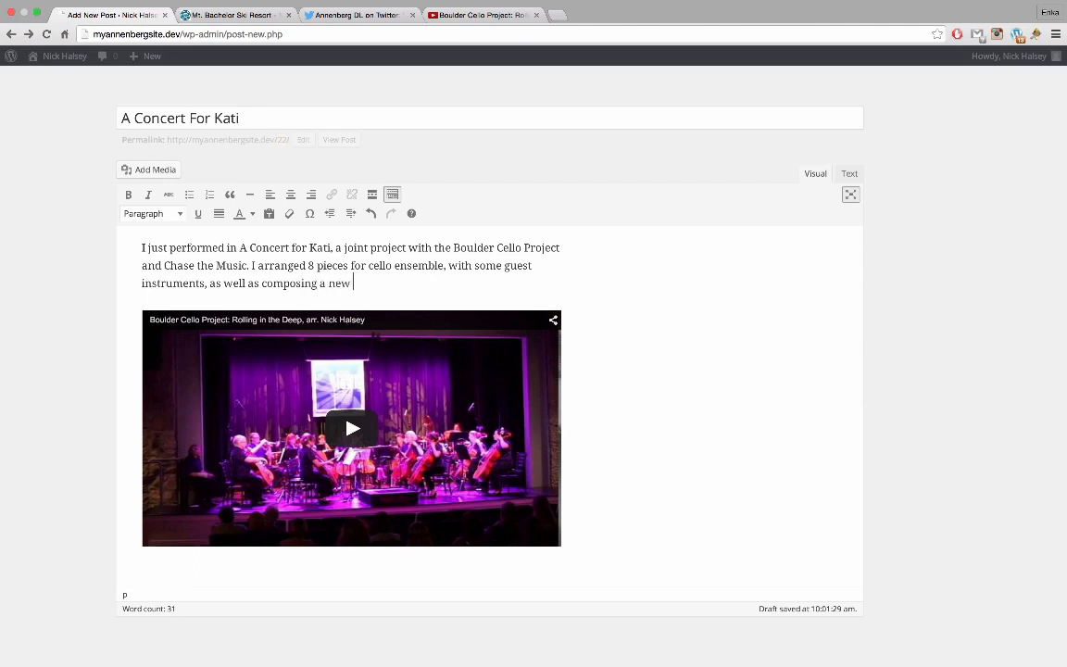
pyautogui.write("piece. Kati's Run. It was an a")
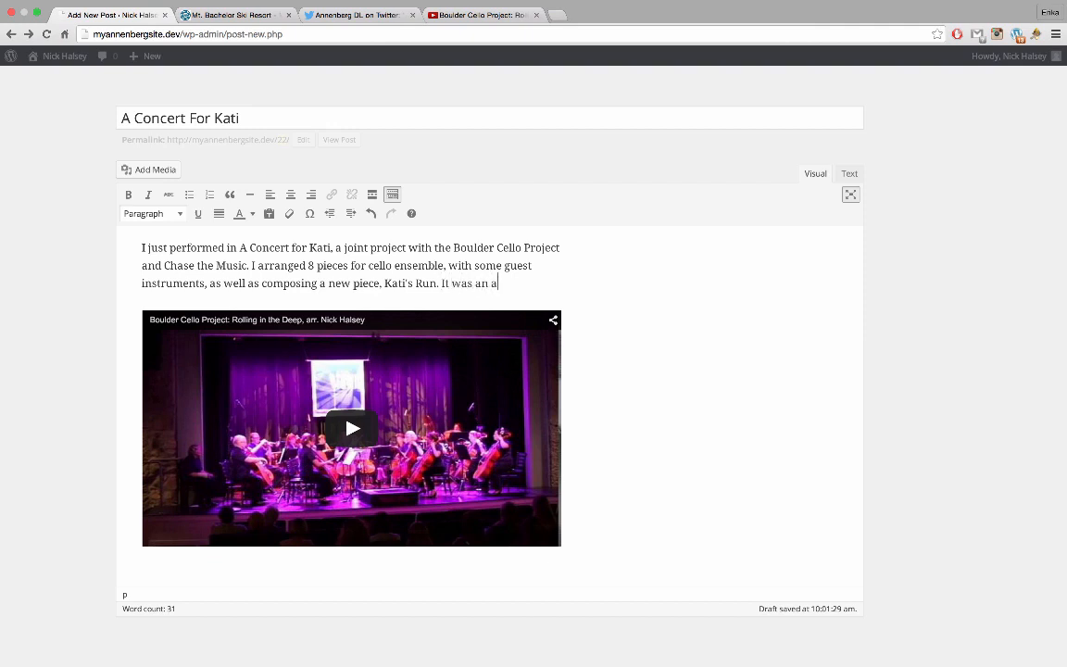
pyautogui.write('wesome experience')
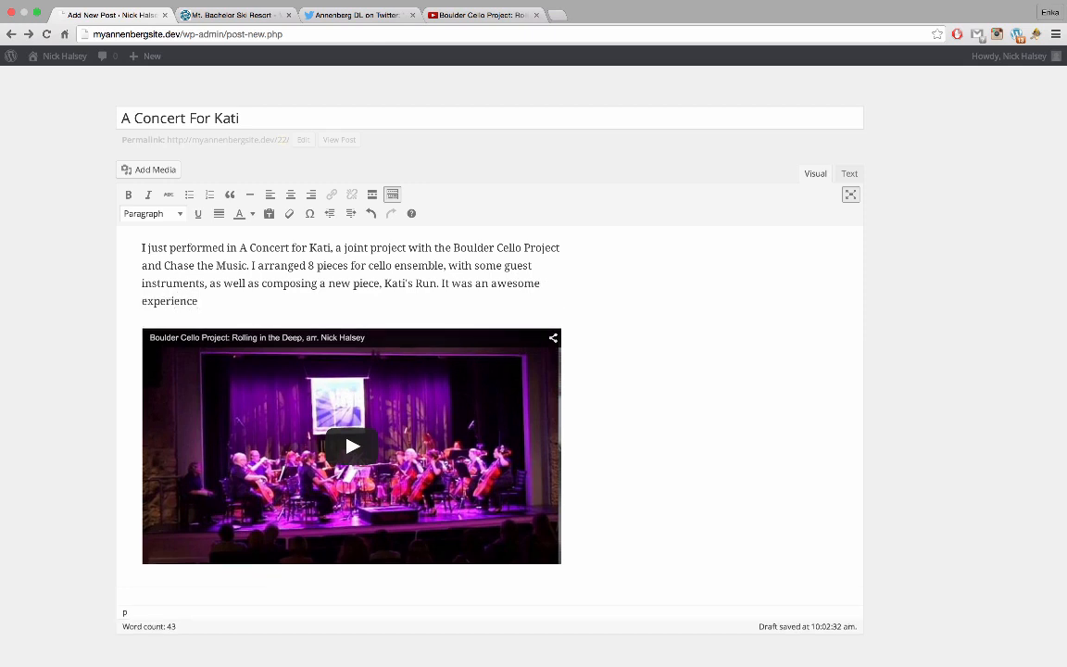
pyautogui.write(', and everyoneinvolved was thrill')
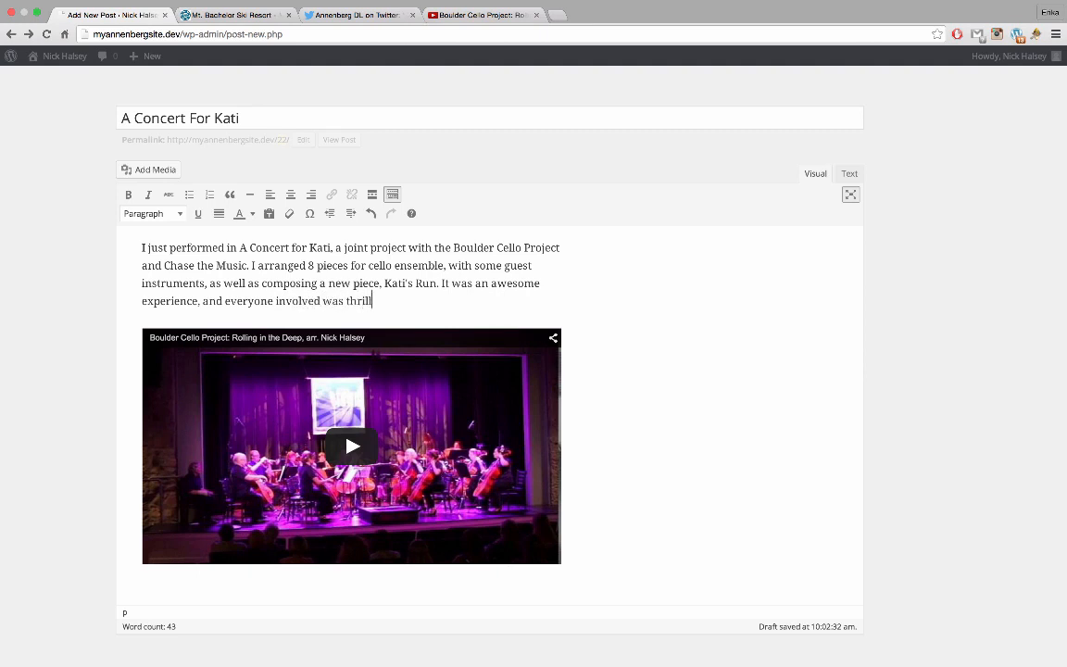
pyautogui.write('ed to put together such ')
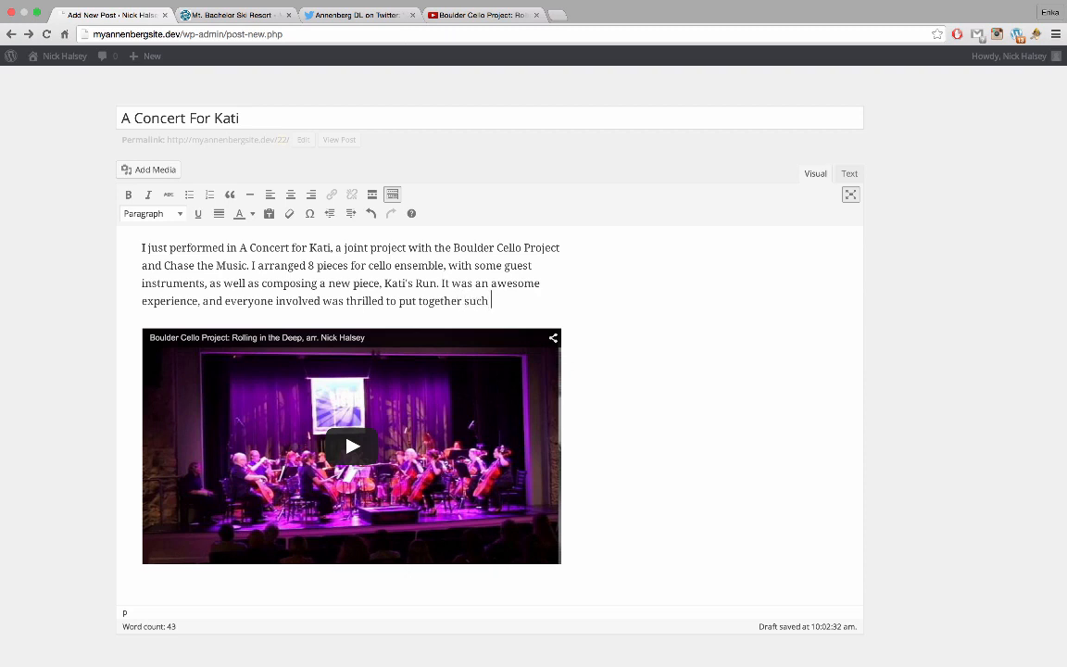
pyautogui.write('a fun concert. He')
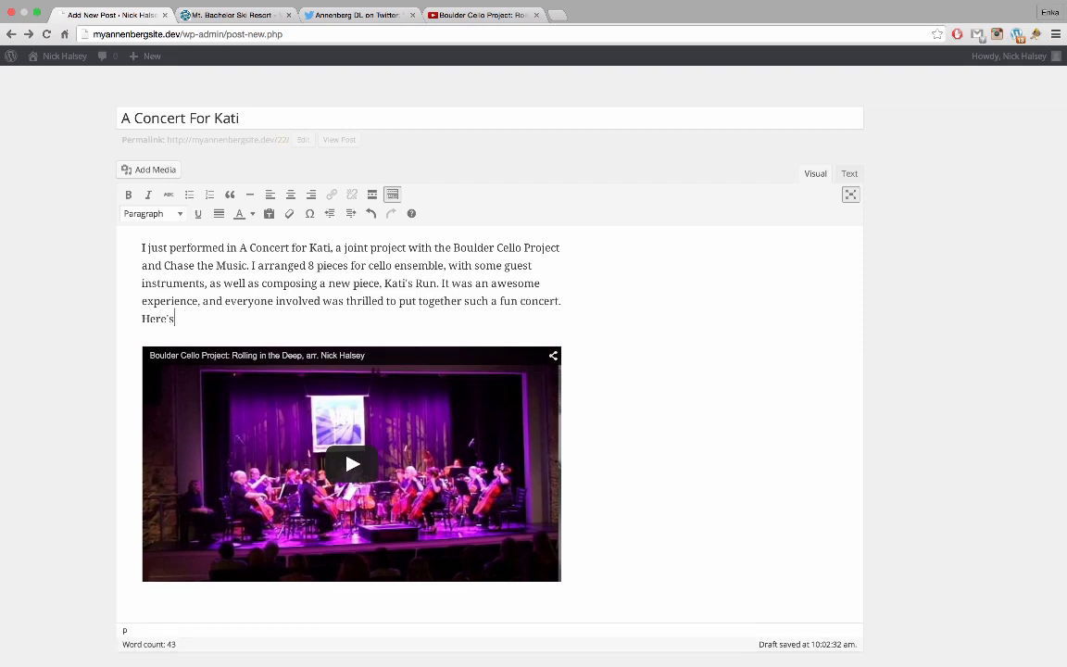
pyautogui.write("re's the performance of m")
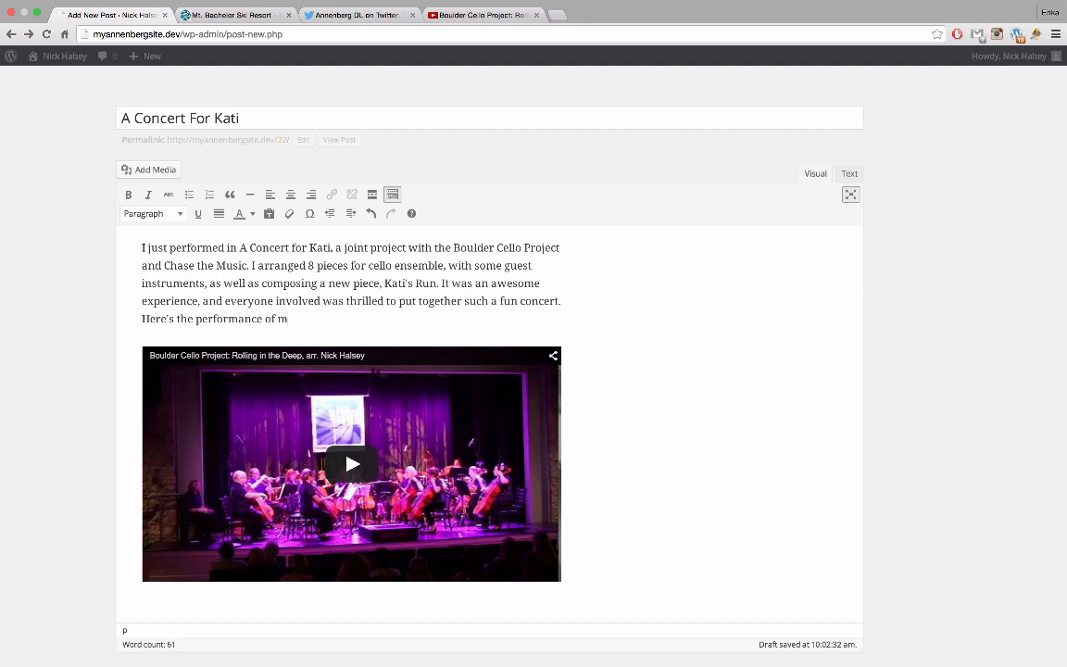
pyautogui.write('y arrangement of Rollin')
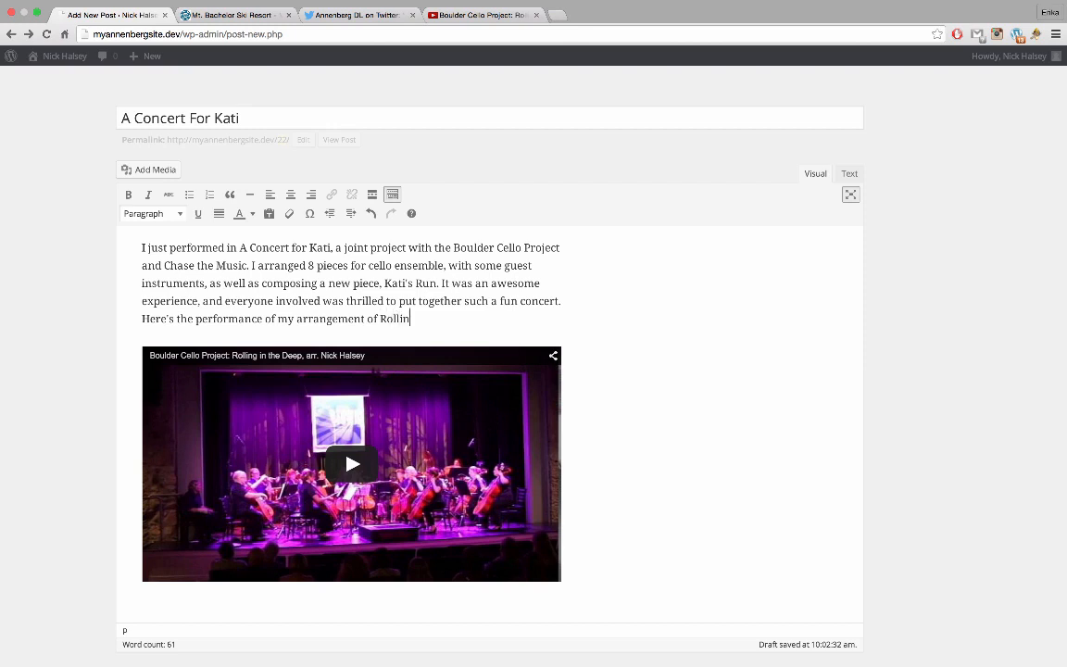
pyautogui.write('g in the Depp, for cello choir ')
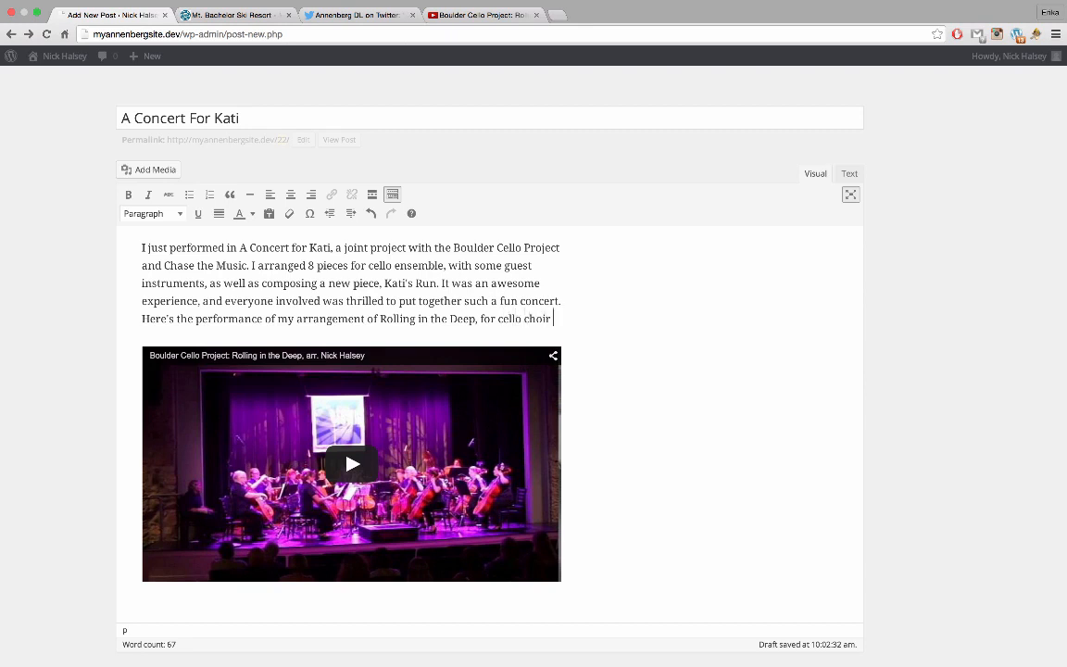
pyautogui.write('and trumpet solo.')
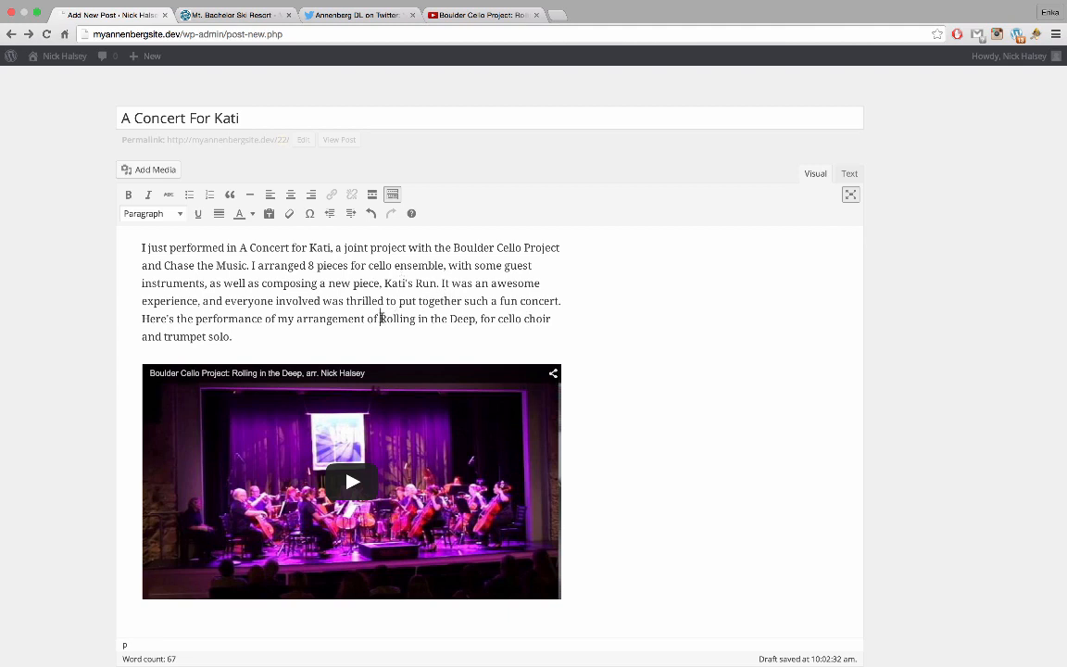
# Italicize Rolling in the Deep, Chase the Music, A Concert for Kati and Boulder Cello Project in the intro
pyautogui.moveTo(379, 319); pyautogui.dragTo(476, 320)
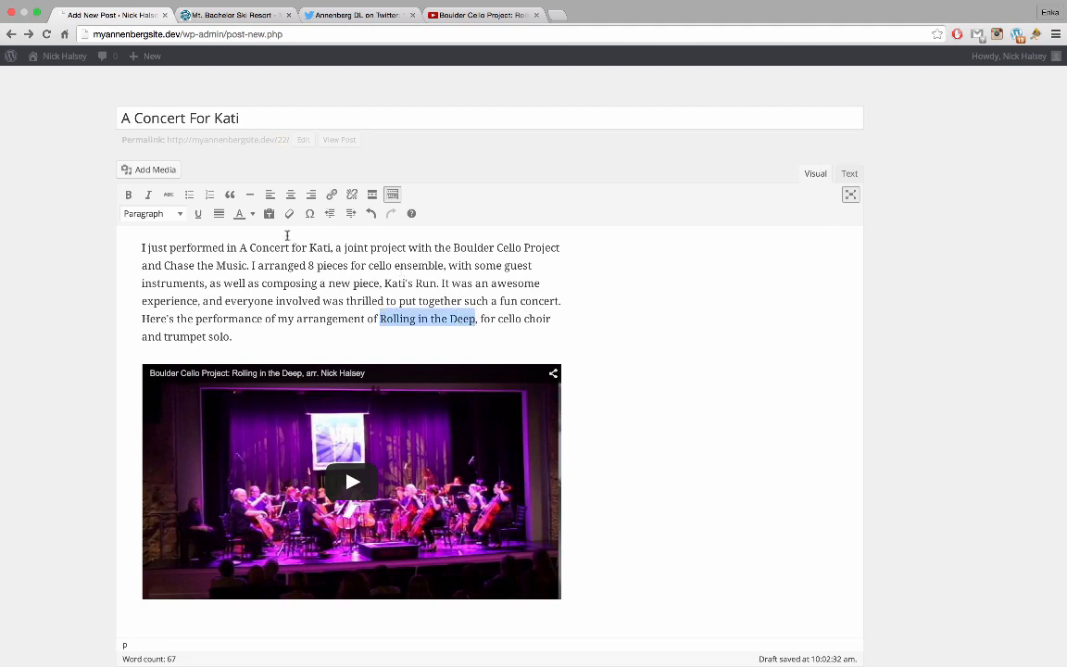
pyautogui.click(148, 196)
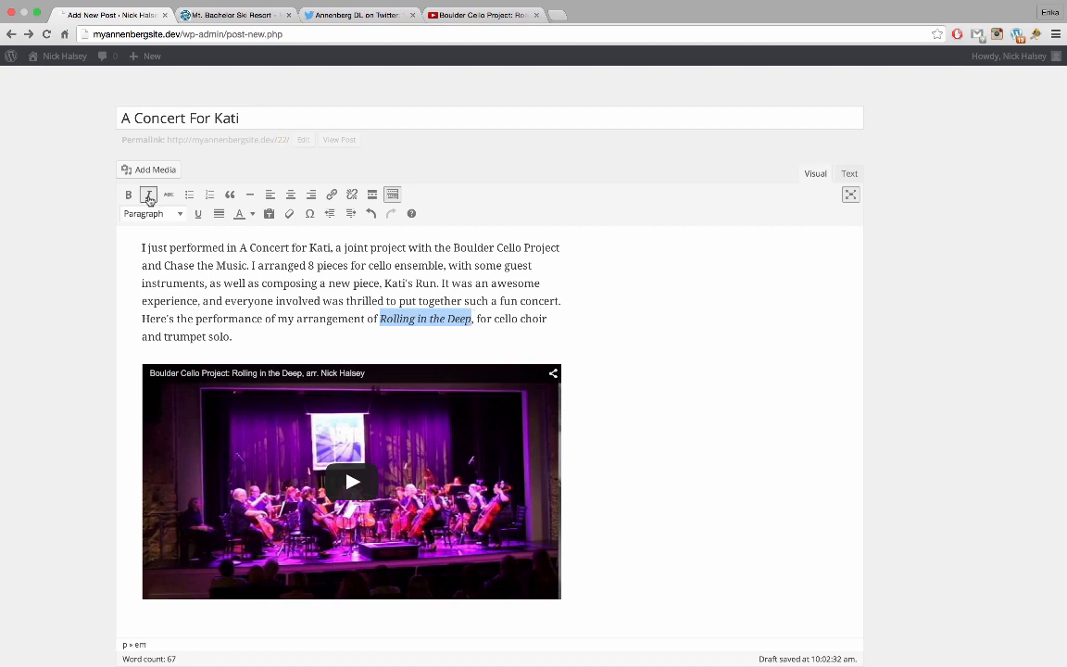
pyautogui.click(341, 283)
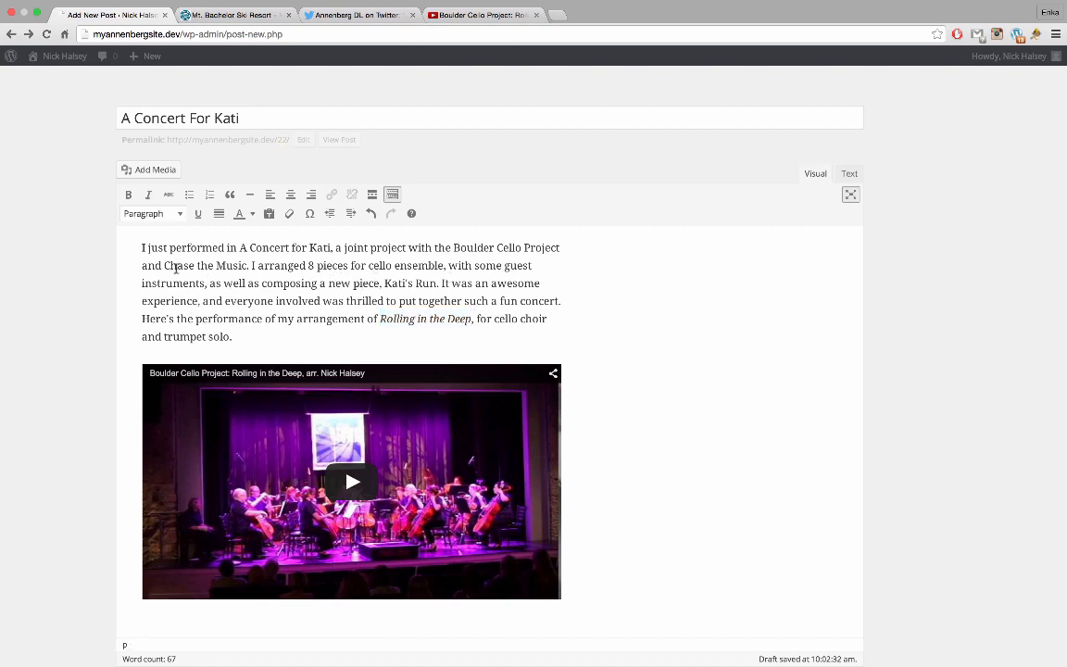
pyautogui.moveTo(170, 265); pyautogui.dragTo(331, 248)
pyautogui.click(148, 195)
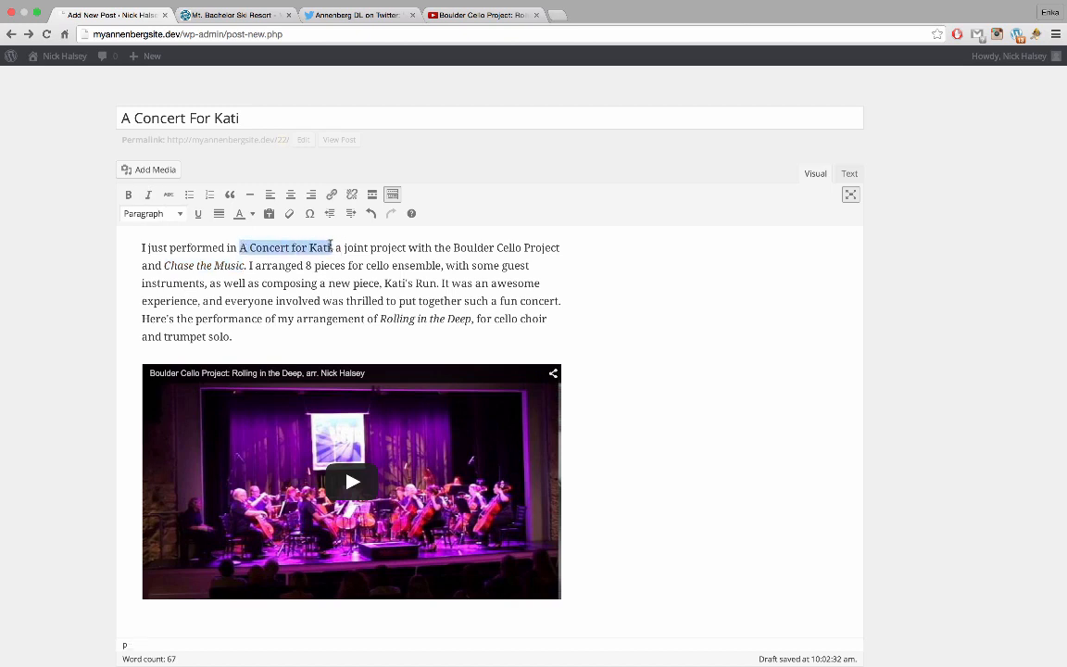
pyautogui.click(148, 197)
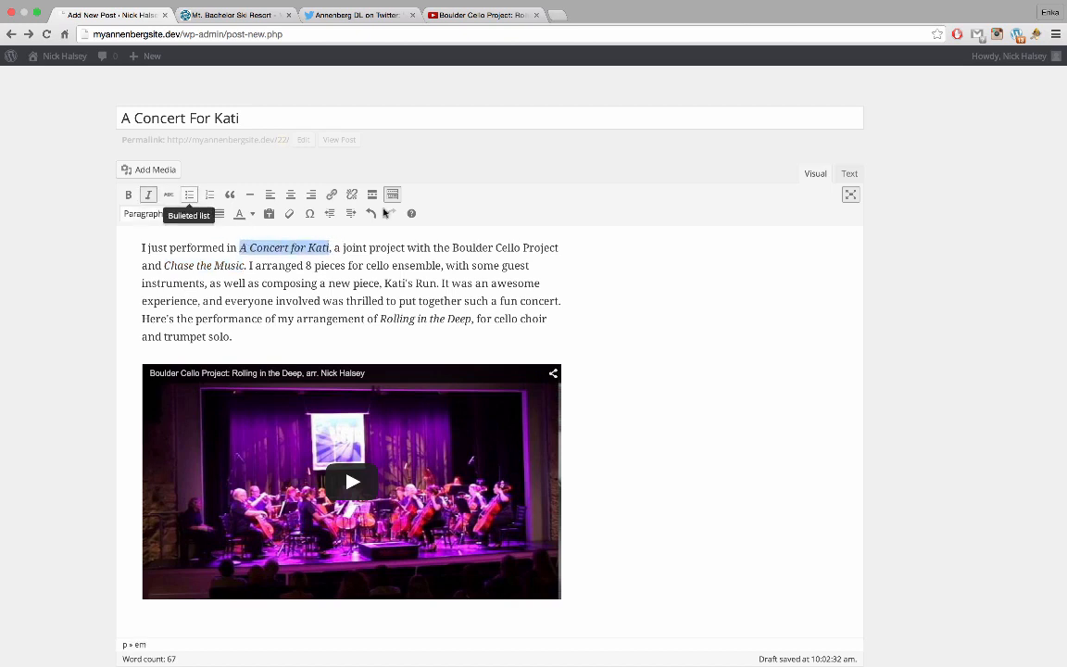
pyautogui.moveTo(452, 247); pyautogui.dragTo(558, 248)
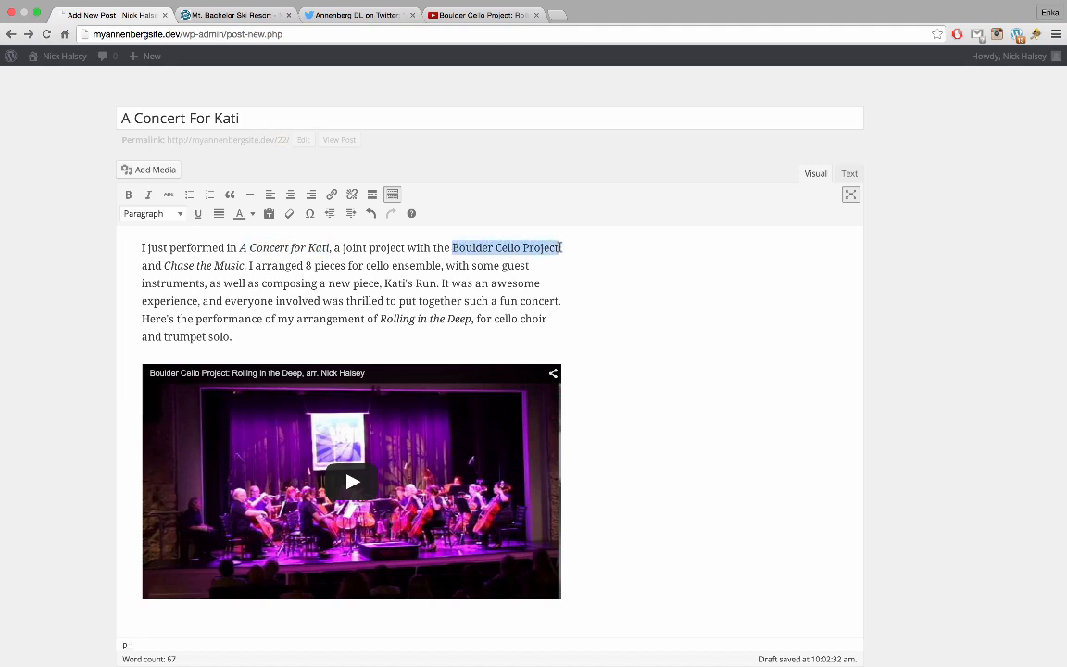
pyautogui.click(149, 198)
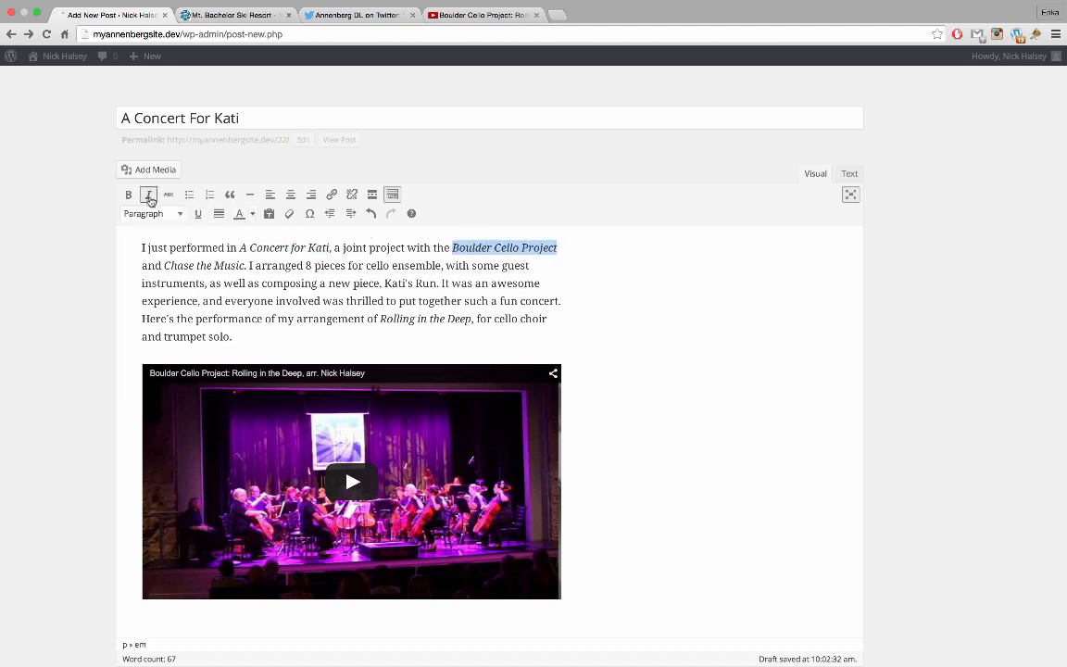
pyautogui.click(334, 337)
pyautogui.scroll(-1, 333, 342)
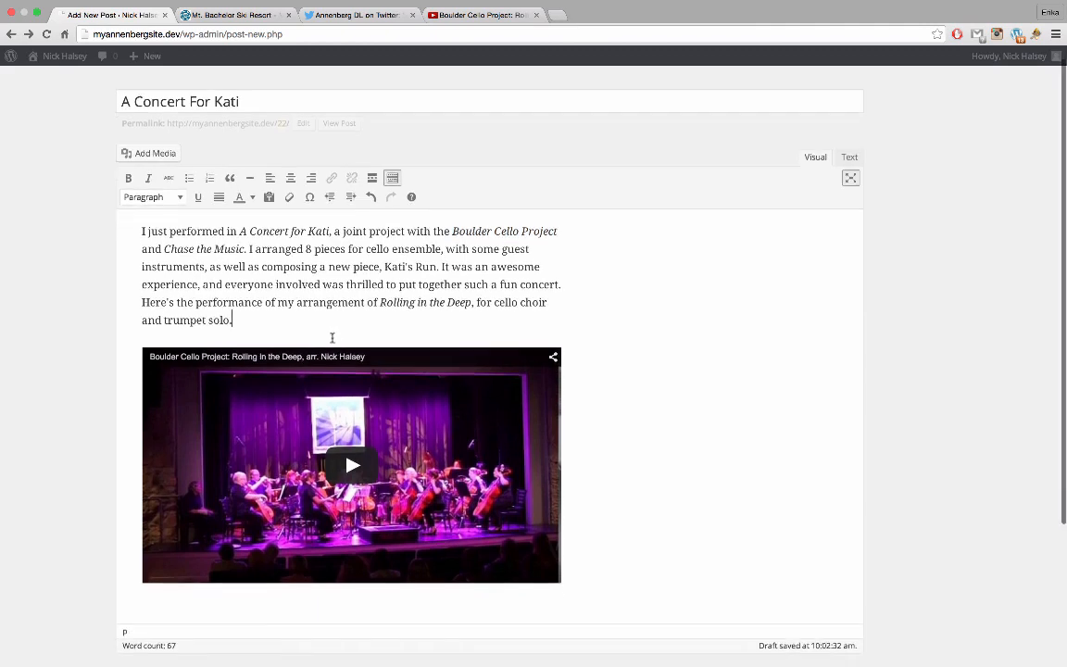
# Play the embedded Rolling in the Deep video, skip ahead, and pause it at 1:17
pyautogui.click(345, 464)
pyautogui.click(347, 464)
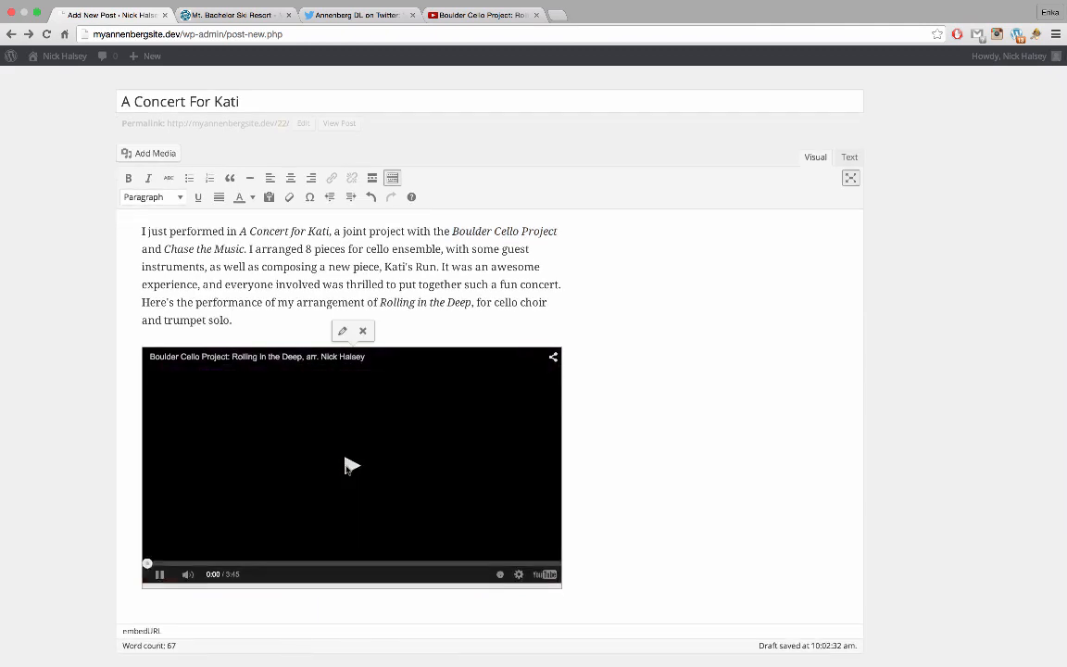
pyautogui.scroll(-1, 443, 473)
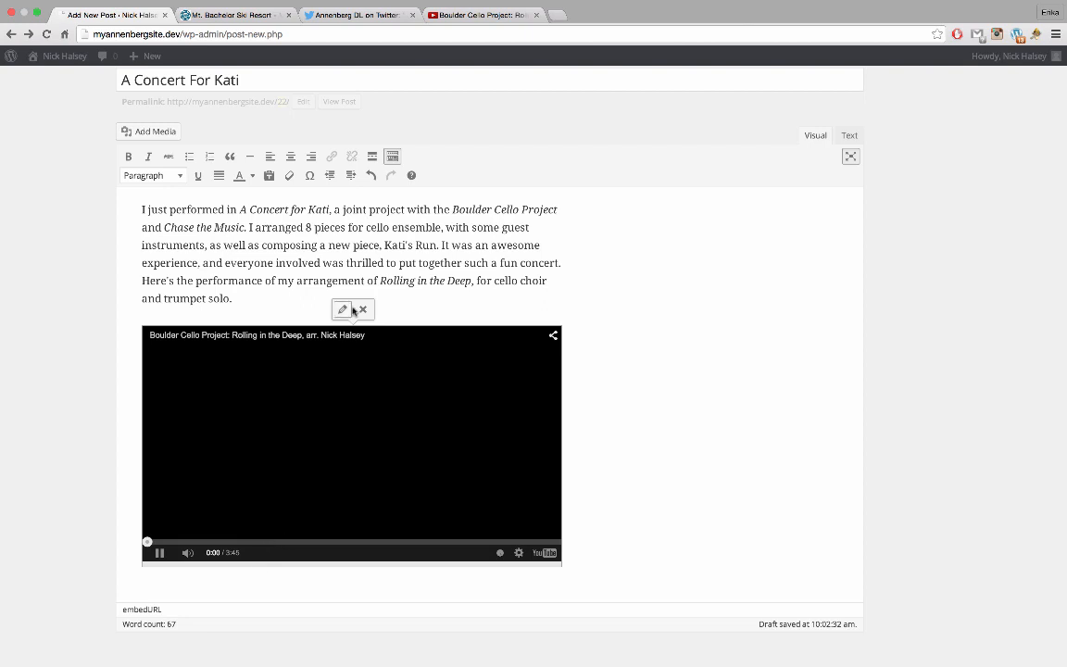
pyautogui.click(412, 302)
pyautogui.click(405, 435)
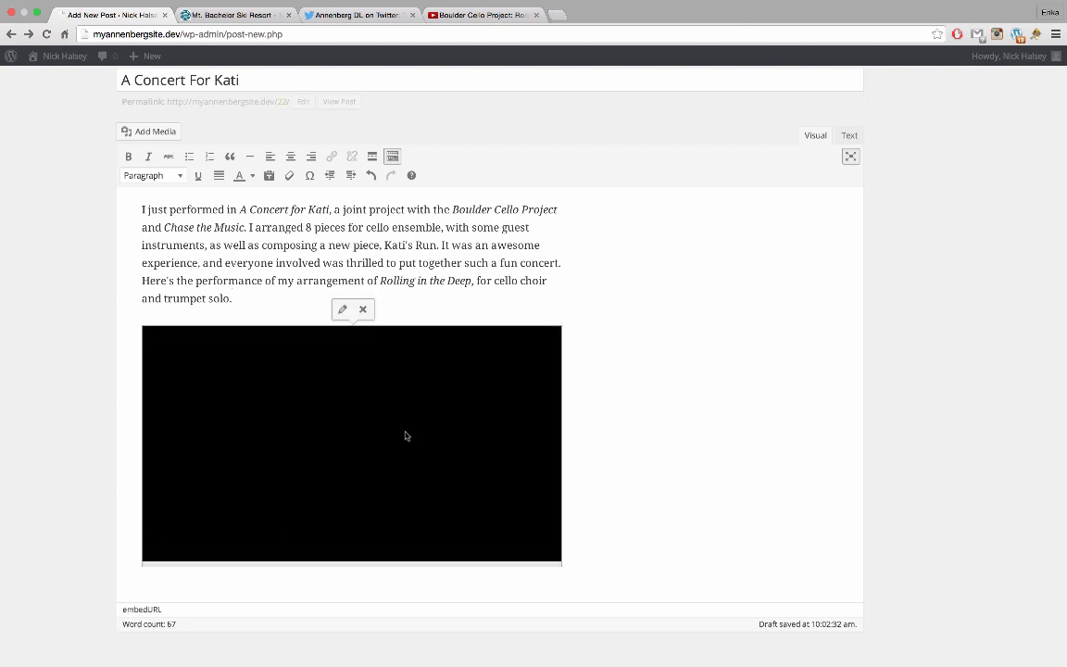
pyautogui.click(159, 552)
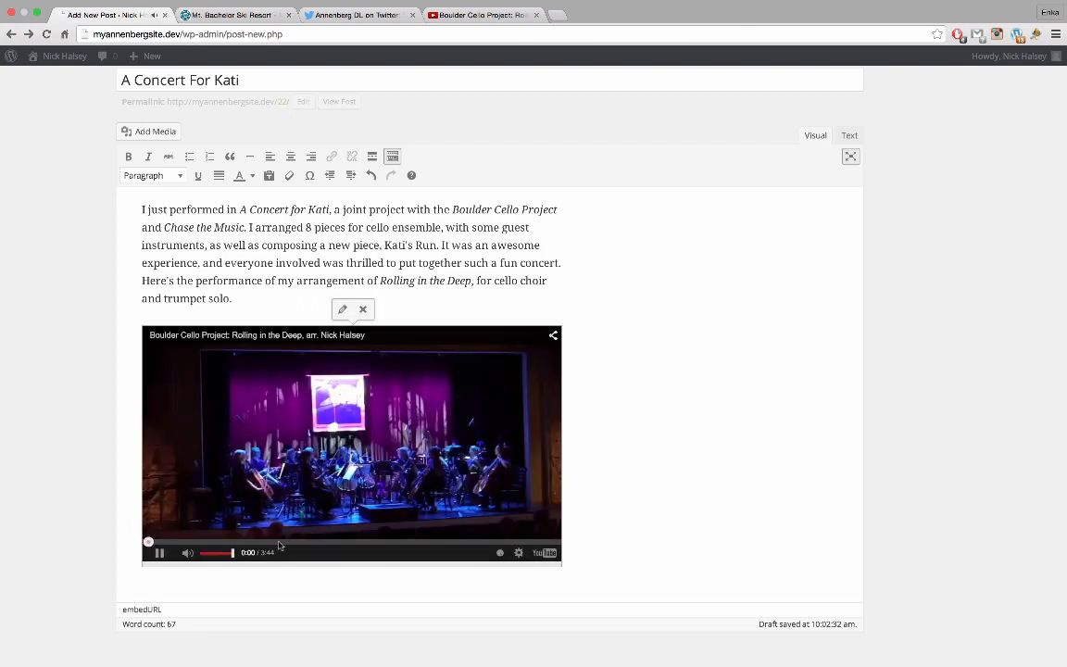
pyautogui.click(280, 543)
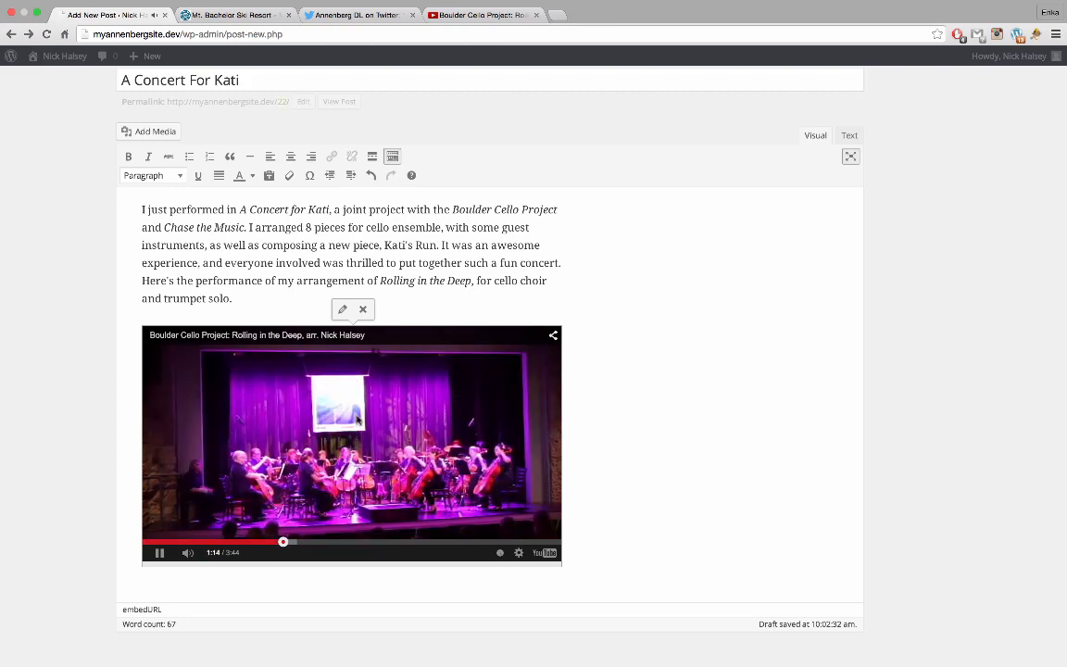
pyautogui.click(159, 553)
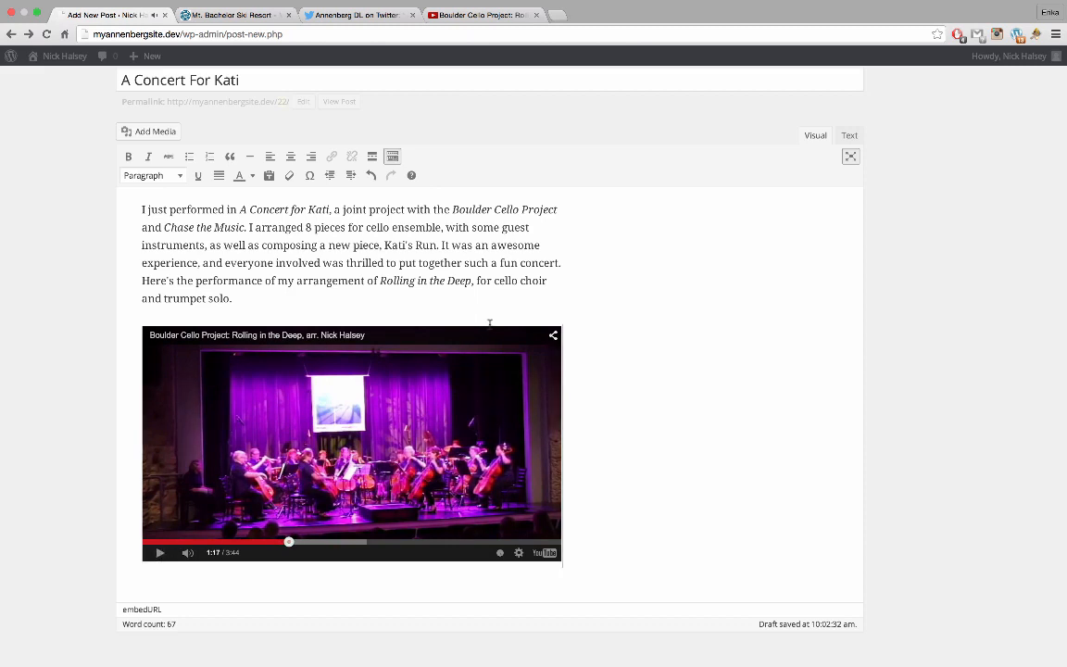
pyautogui.scroll(1, 527, 300)
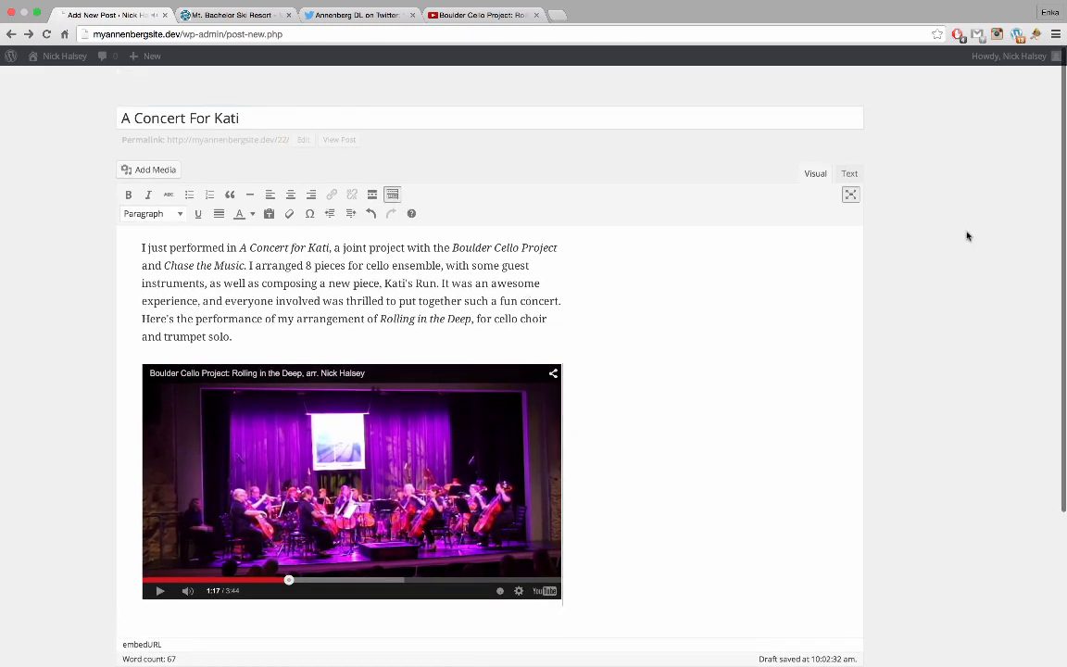
pyautogui.moveTo(974, 230)
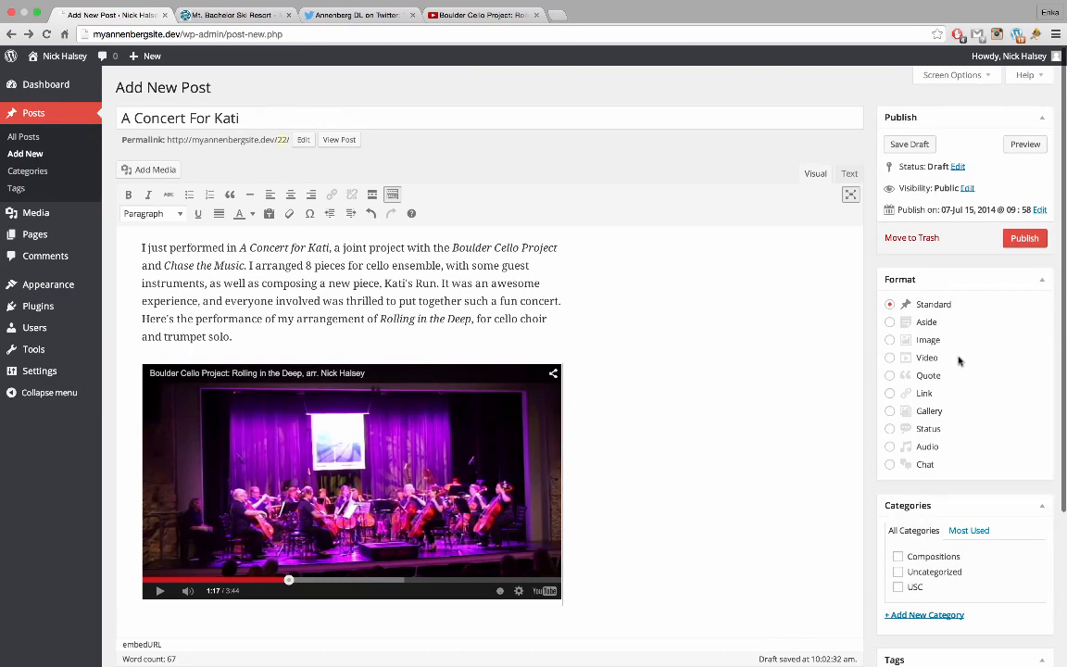
# Set the post format to Video and file the post under the Compositions category
pyautogui.click(891, 358)
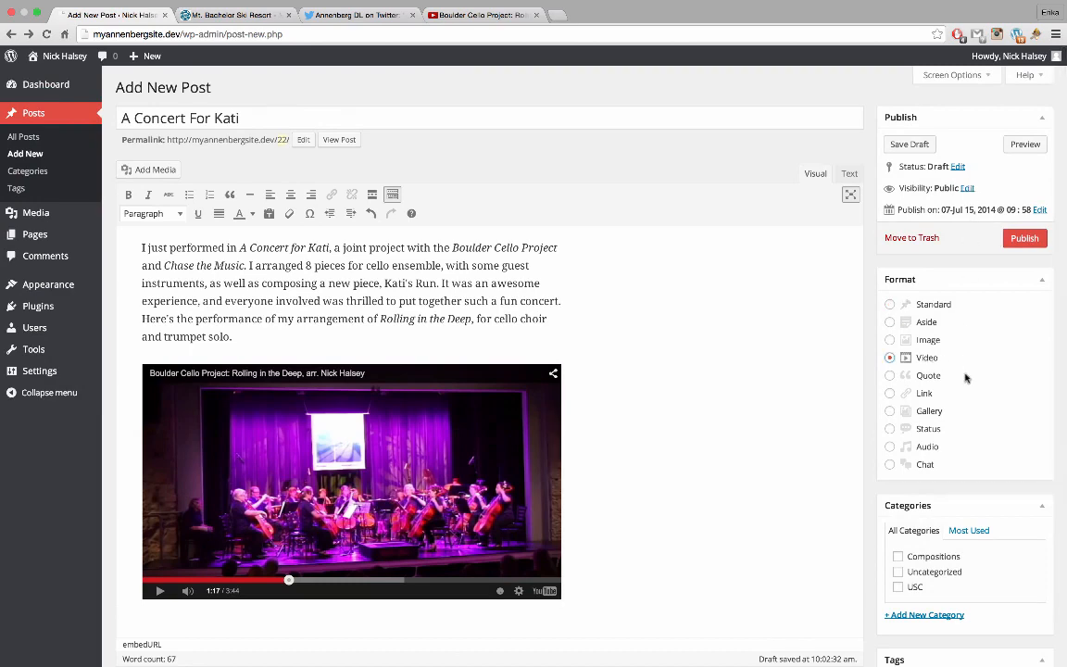
pyautogui.scroll(-1, 964, 376)
pyautogui.scroll(-2, 964, 376)
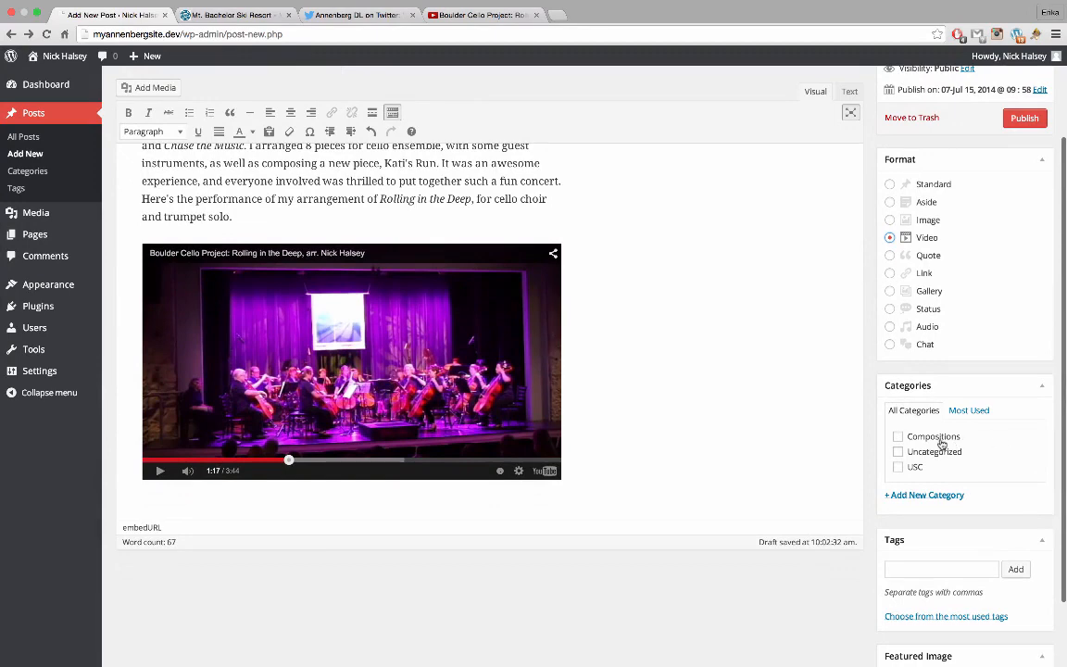
pyautogui.click(940, 441)
pyautogui.scroll(-1, 979, 500)
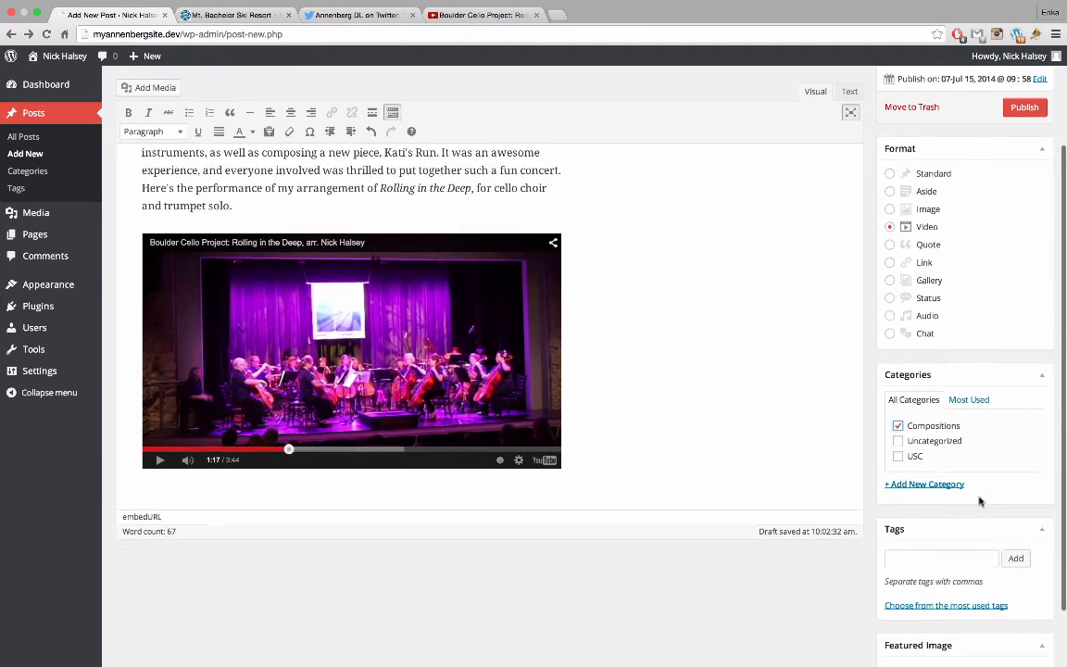
pyautogui.scroll(-1, 979, 497)
# Add the tags boulder cello project, chase the music and performance
pyautogui.click(963, 515)
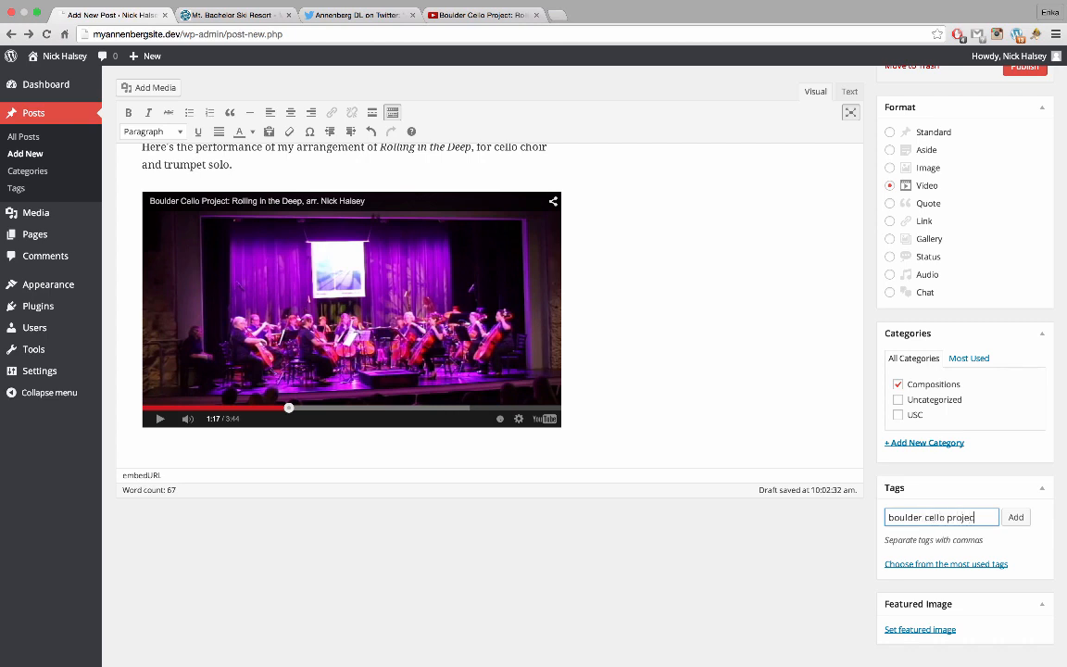
pyautogui.press('Return')
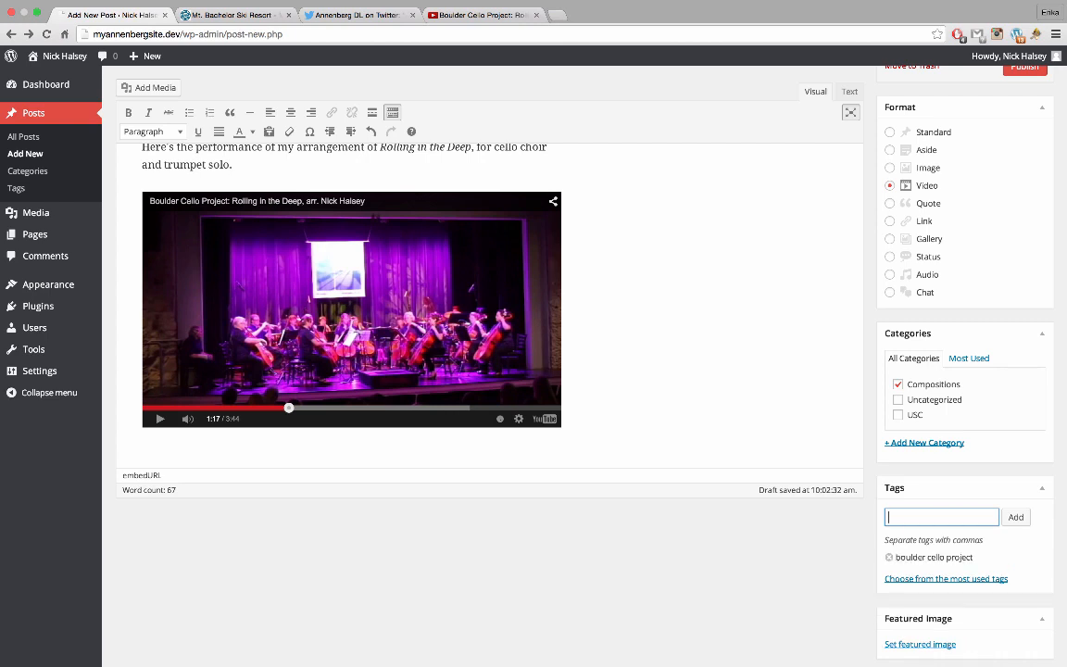
pyautogui.write('chase the music')
pyautogui.press('Return')
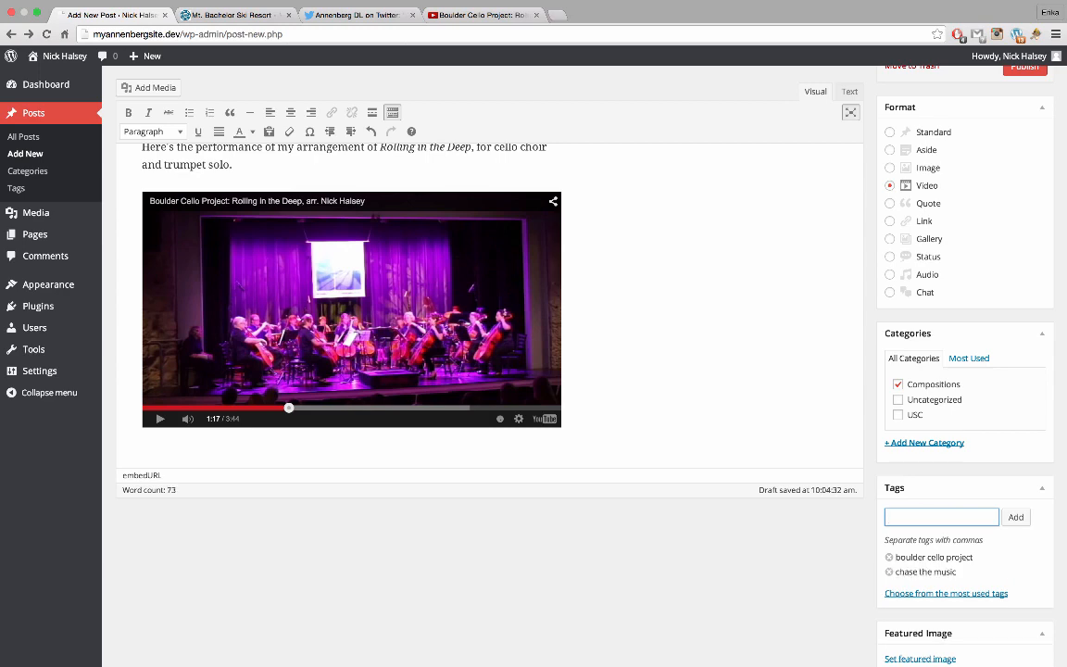
pyautogui.scroll(3, 533, 361)
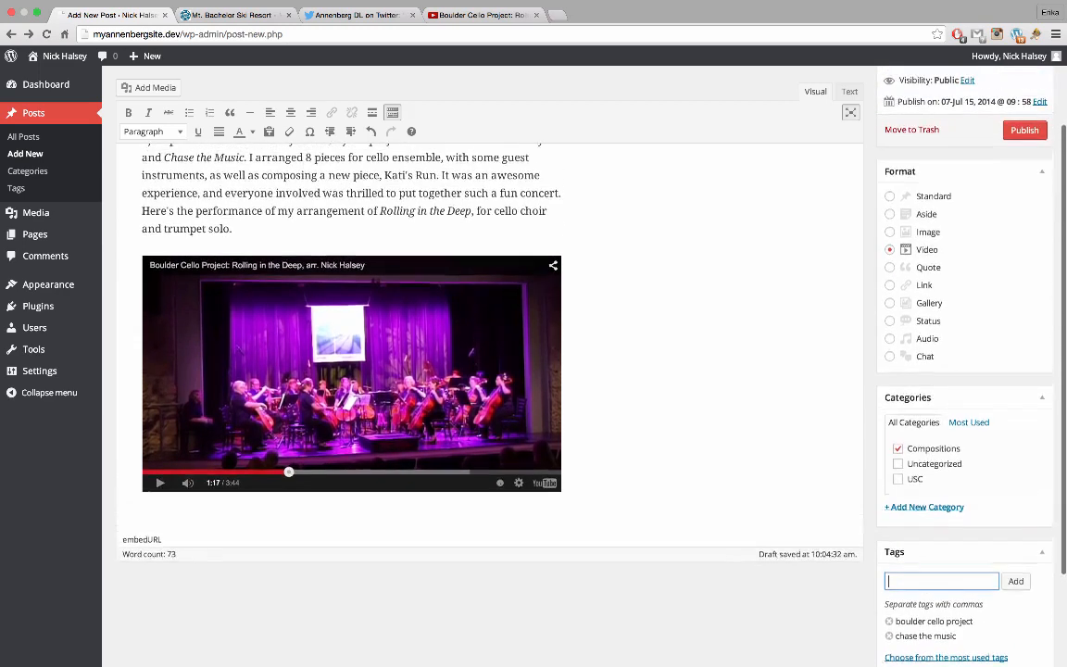
pyautogui.scroll(-3, 533, 361)
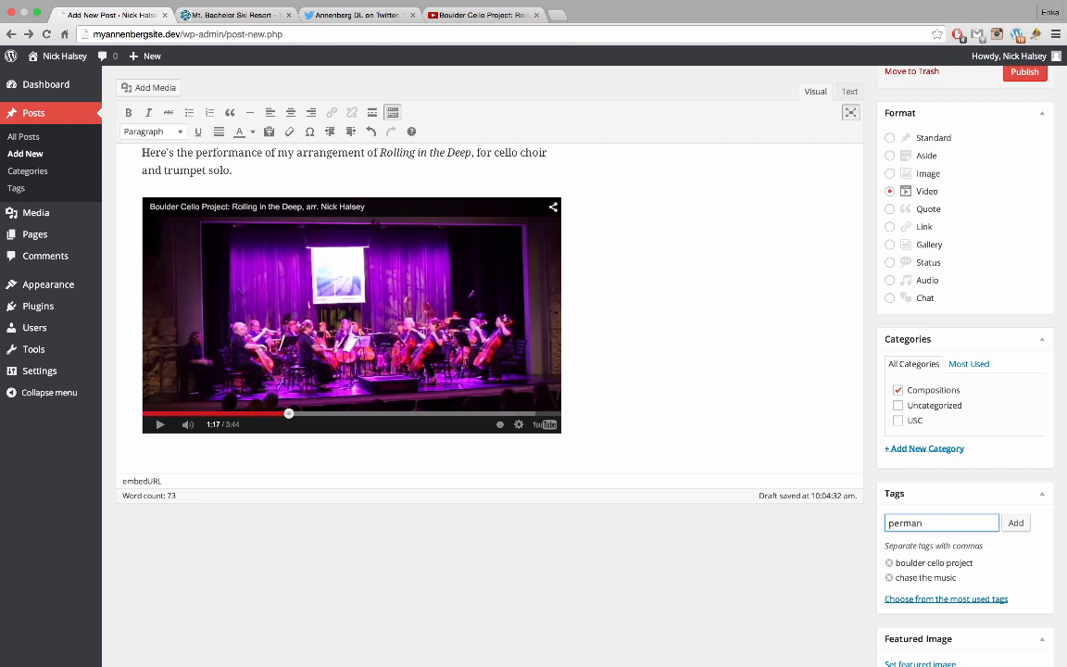
pyautogui.press('BackSpace')
pyautogui.press('BackSpace')
pyautogui.press('BackSpace')
pyautogui.write('form')
pyautogui.press('Return')
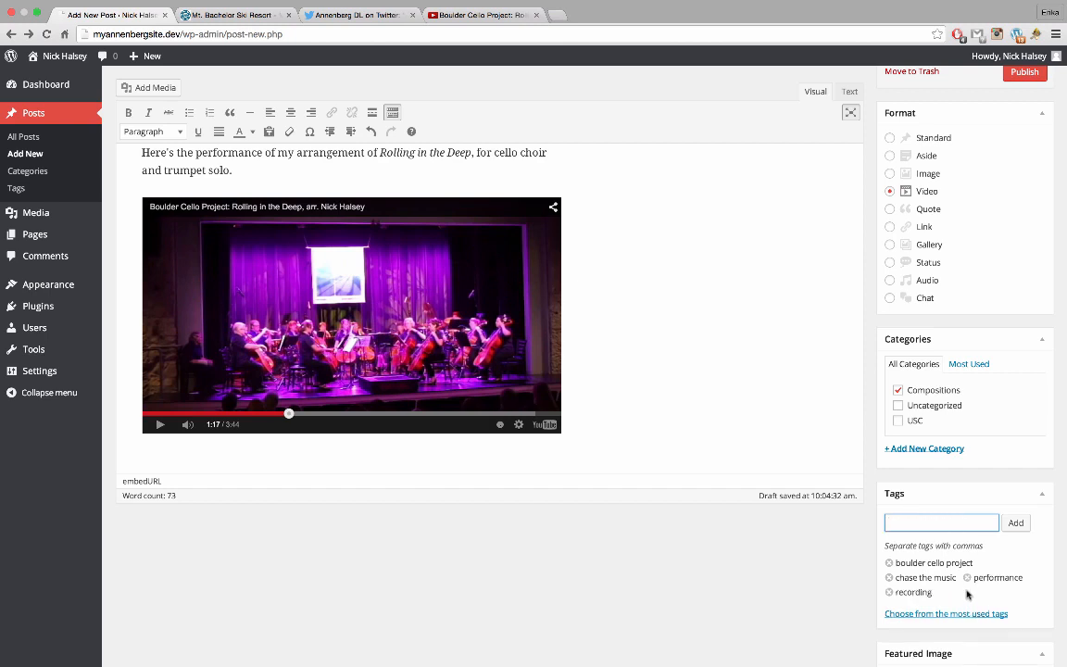
# Remove the unwanted recording tag from the post's tags
pyautogui.click(953, 614)
pyautogui.scroll(-2, 952, 602)
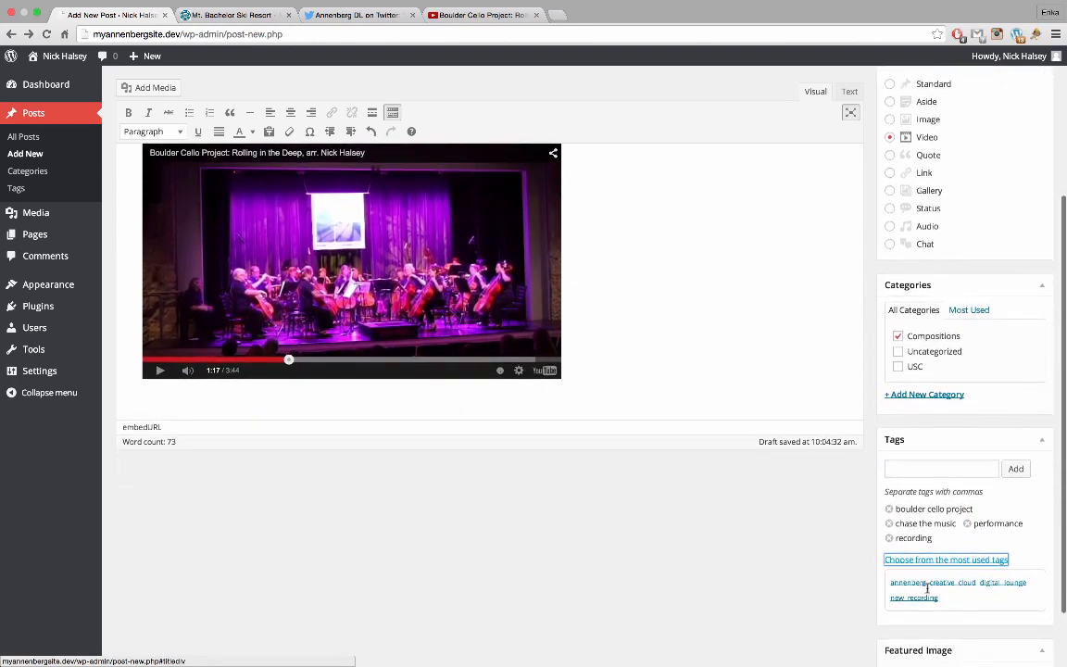
pyautogui.click(889, 539)
pyautogui.click(945, 470)
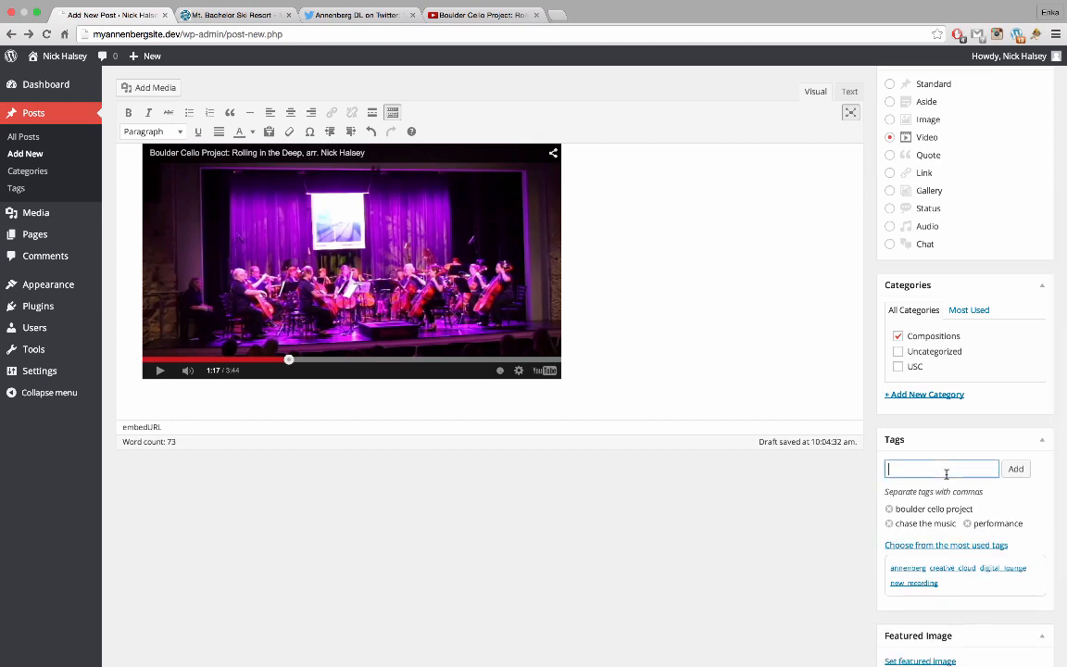
pyautogui.scroll(1, 945, 474)
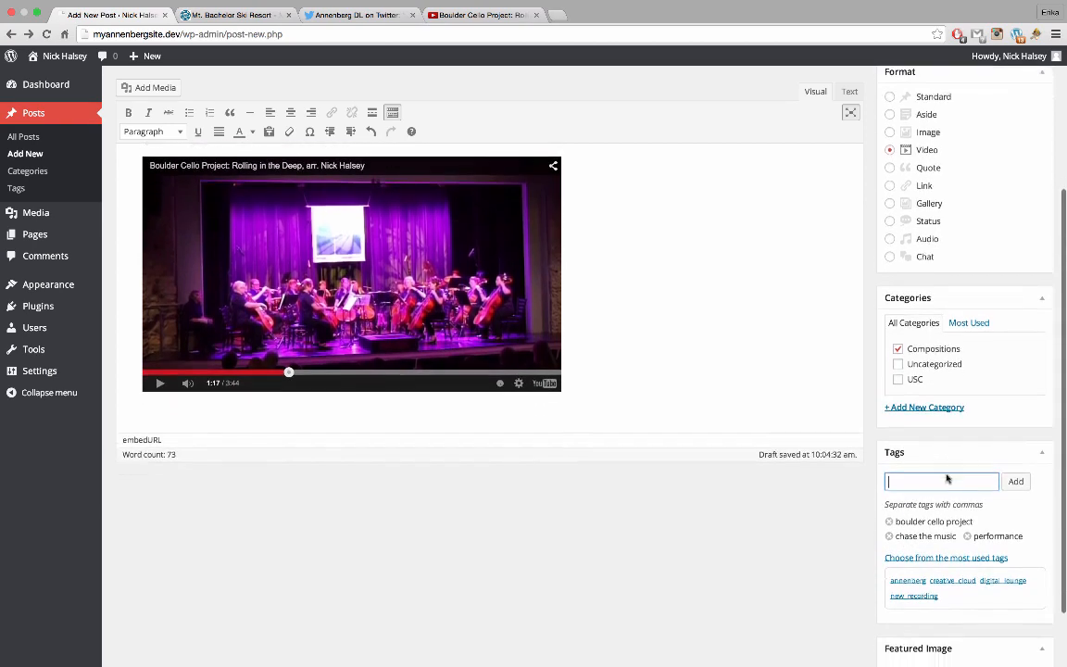
pyautogui.scroll(-3, 945, 478)
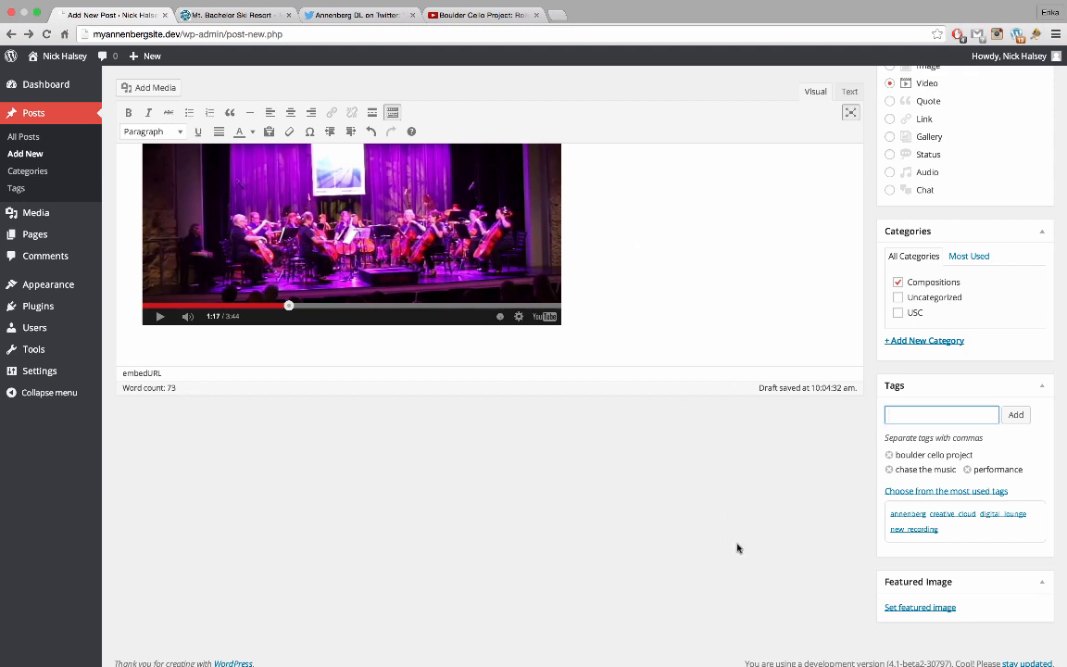
# Upload concert-for-kati.jpg and set it as the post's featured image
pyautogui.click(919, 606)
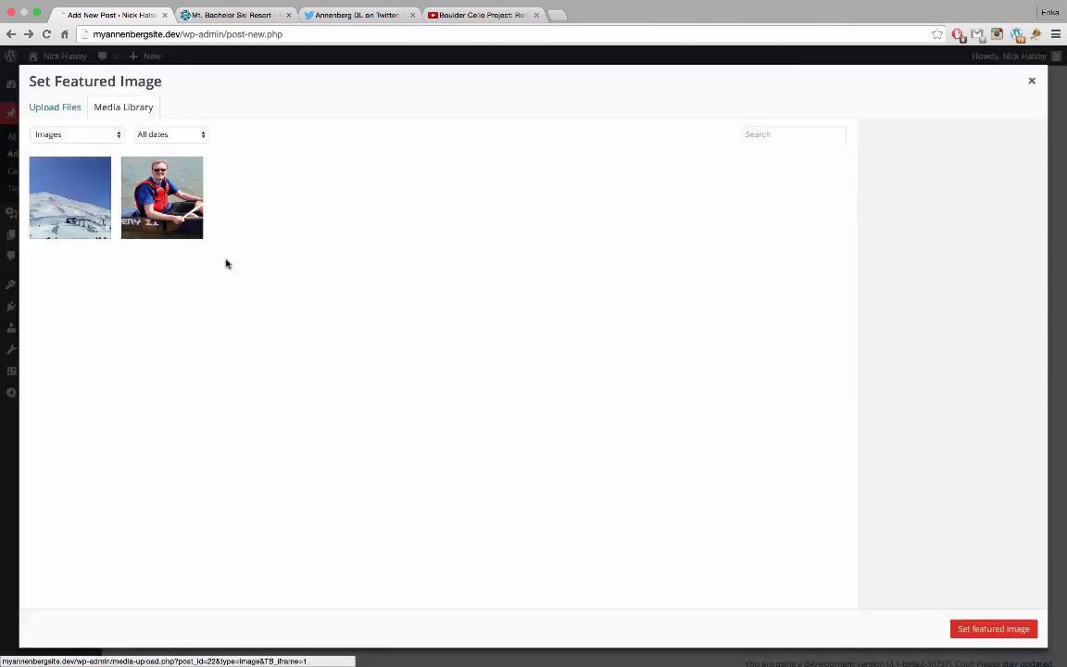
pyautogui.click(37, 13)
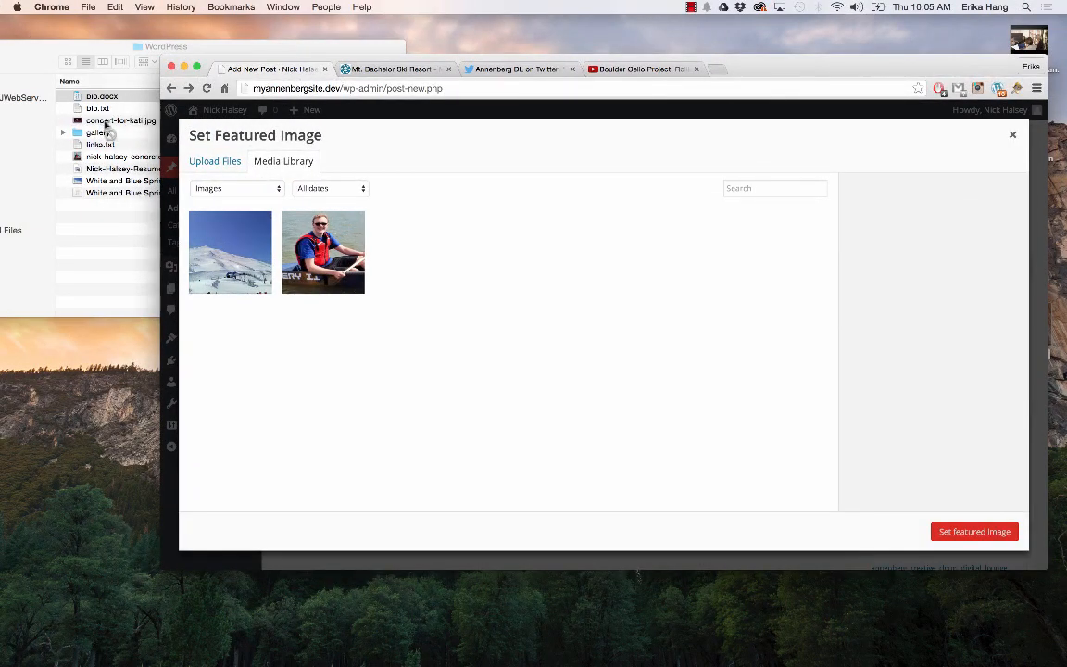
pyautogui.moveTo(104, 123); pyautogui.dragTo(257, 243)
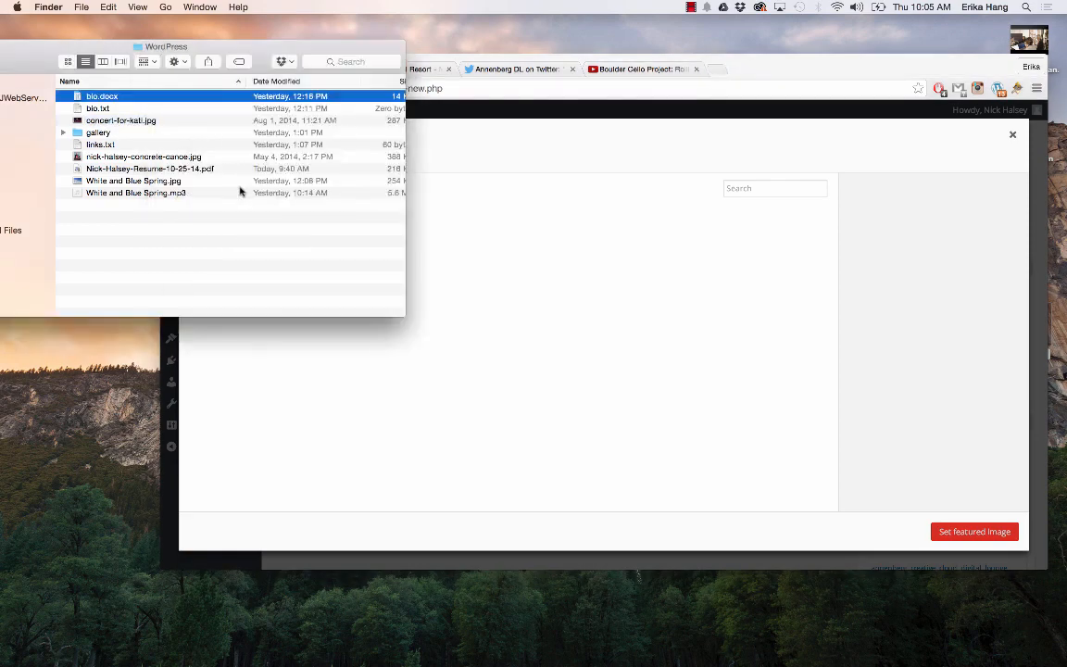
pyautogui.moveTo(137, 128); pyautogui.dragTo(738, 364)
pyautogui.click(721, 400)
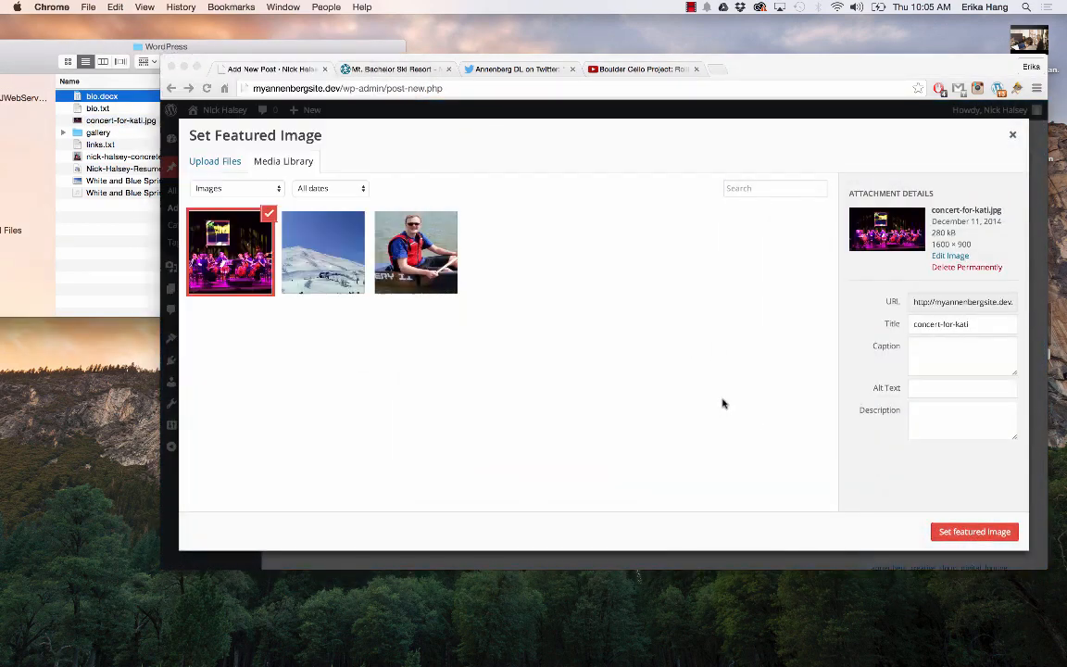
pyautogui.click(982, 530)
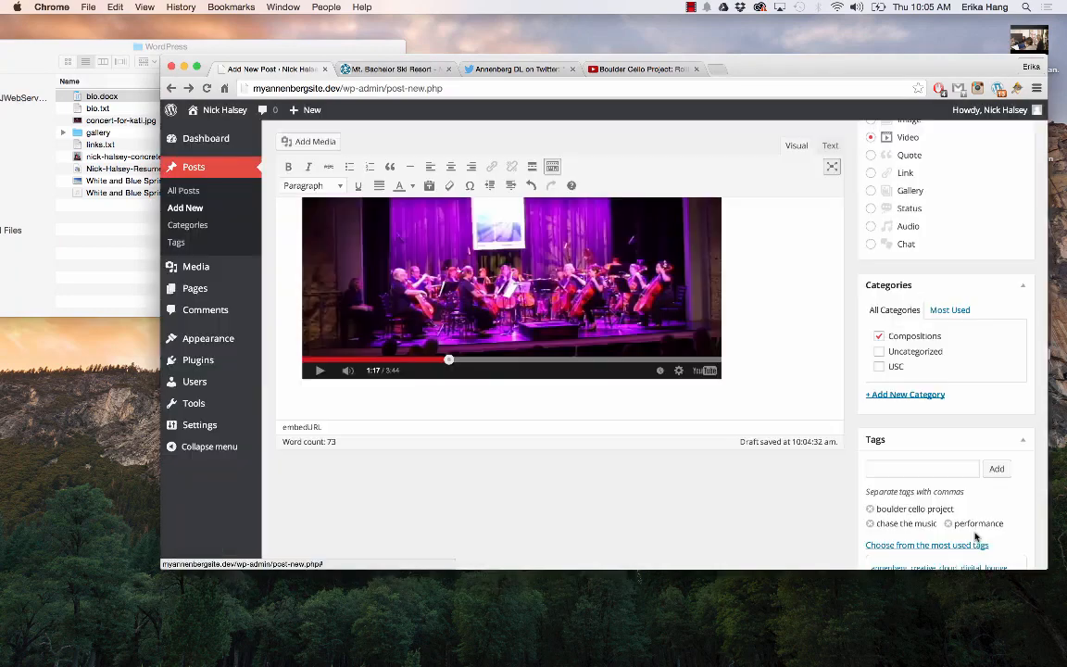
# Review the tags and featured image, then publish A Concert For Kati
pyautogui.scroll(-2, 916, 352)
pyautogui.scroll(-5, 899, 352)
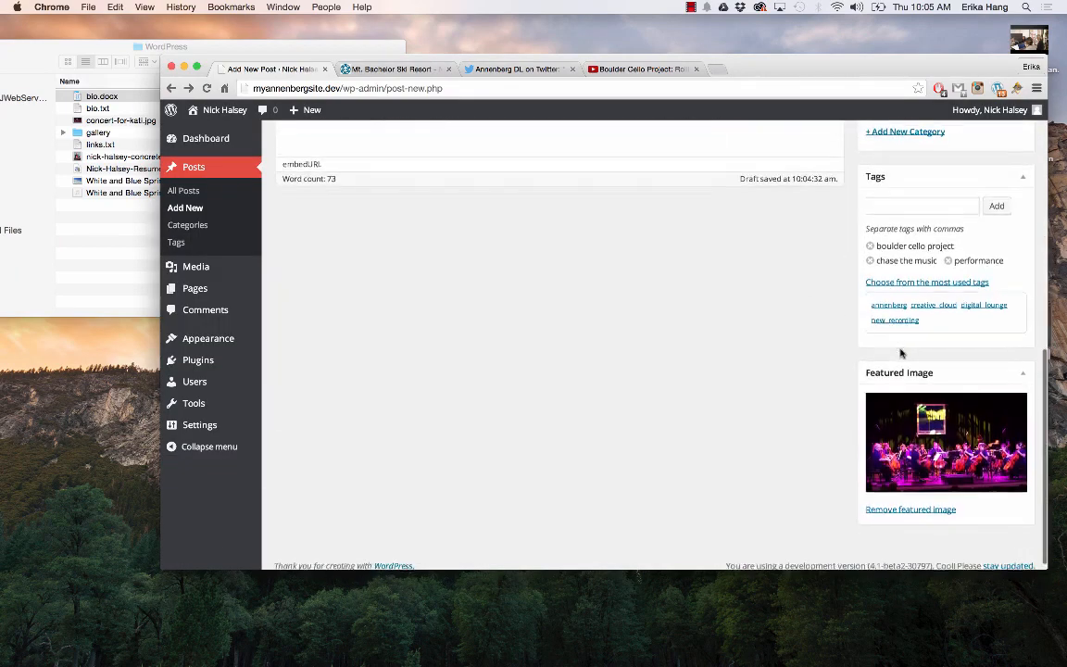
pyautogui.scroll(15, 899, 352)
pyautogui.click(1004, 292)
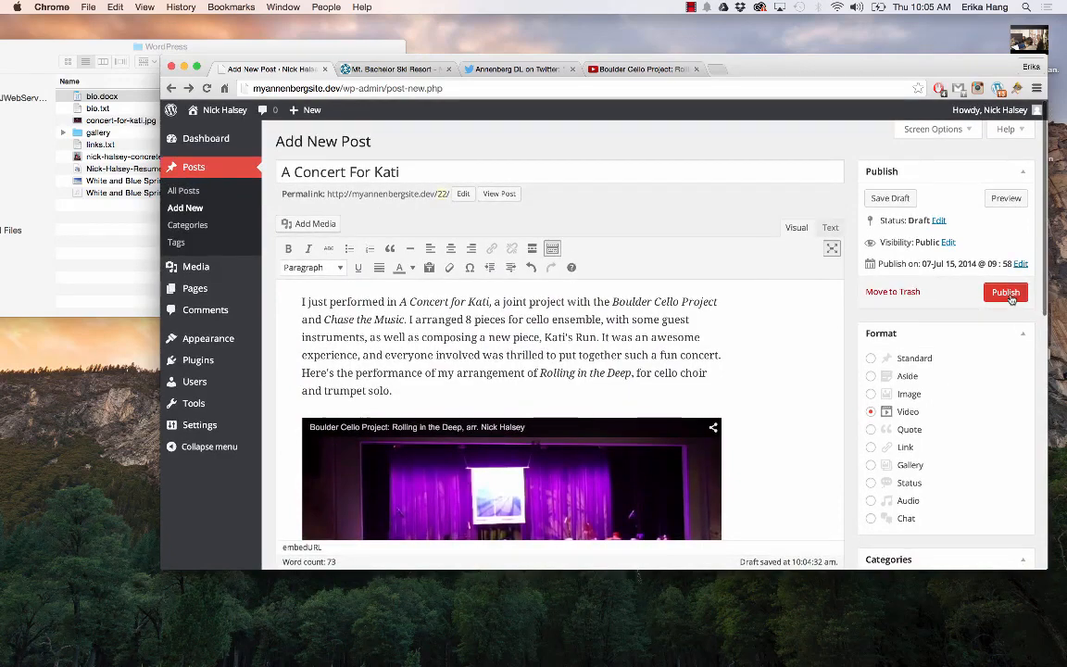
# Make Chrome full screen once the post has finished publishing
pyautogui.click(196, 68)
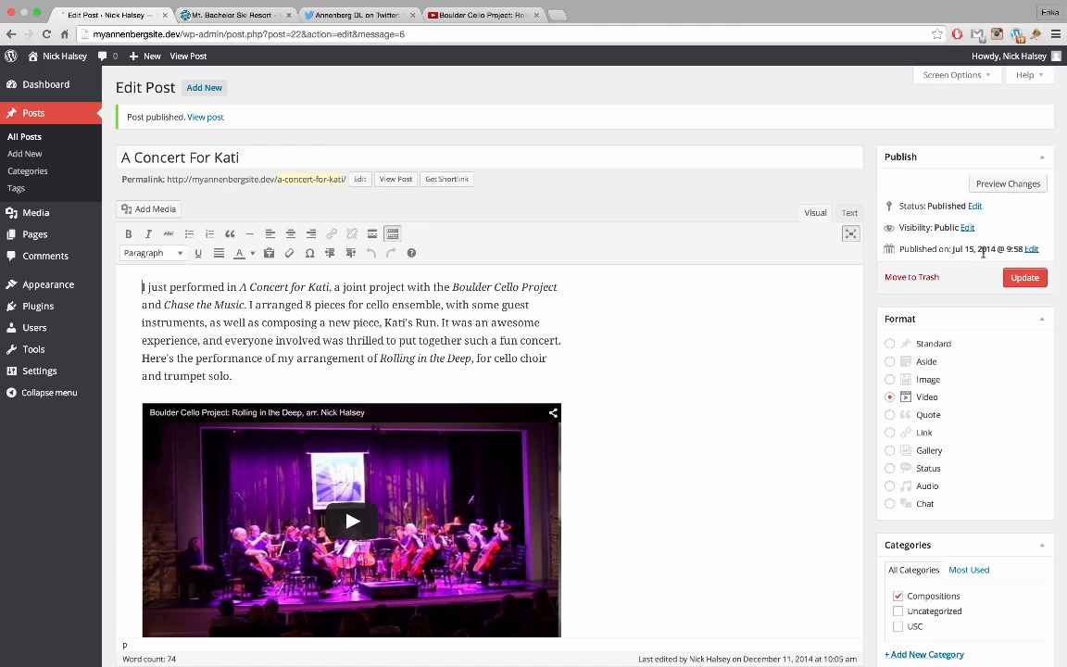
# Start a new post titled 'Scenes from Oregon' and bring up the media library over it
pyautogui.click(209, 90)
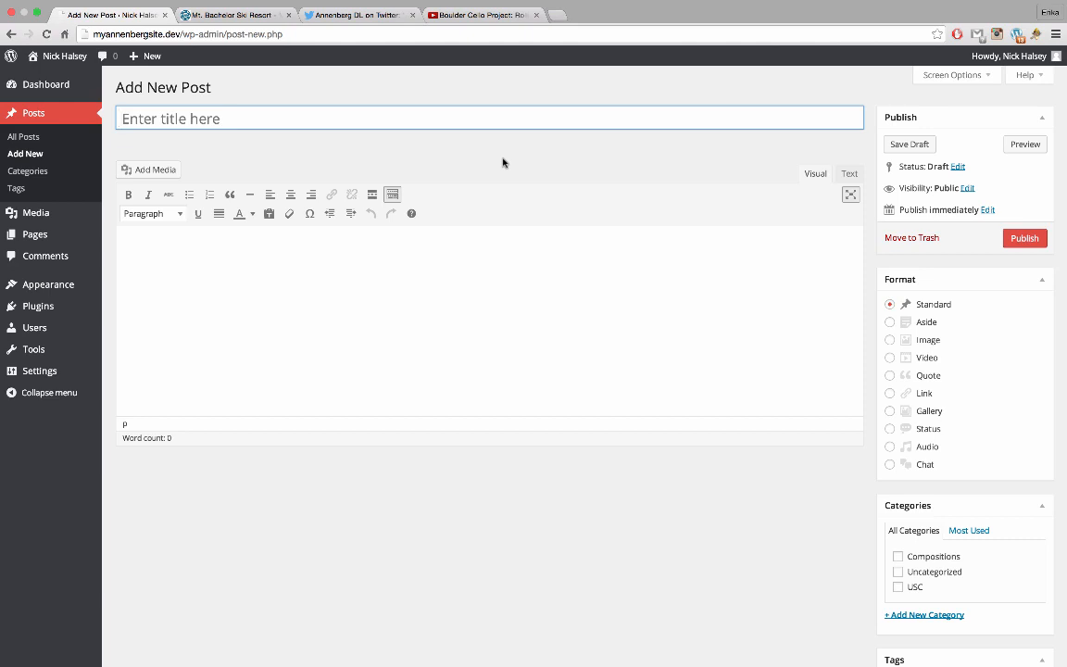
pyautogui.write('Sce')
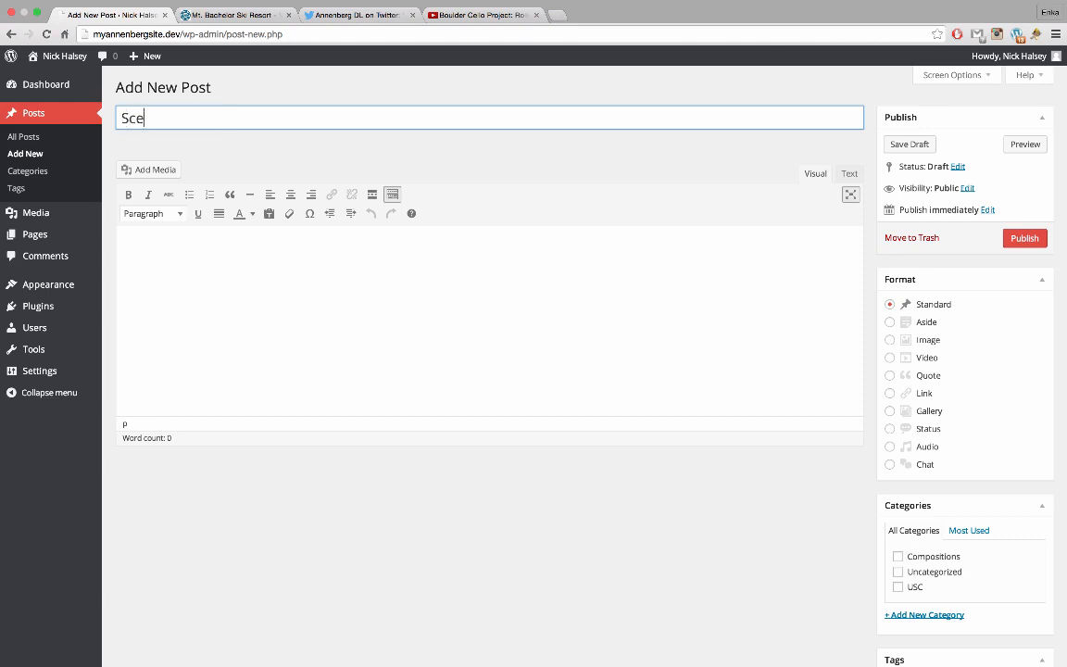
pyautogui.write('nes from Orego')
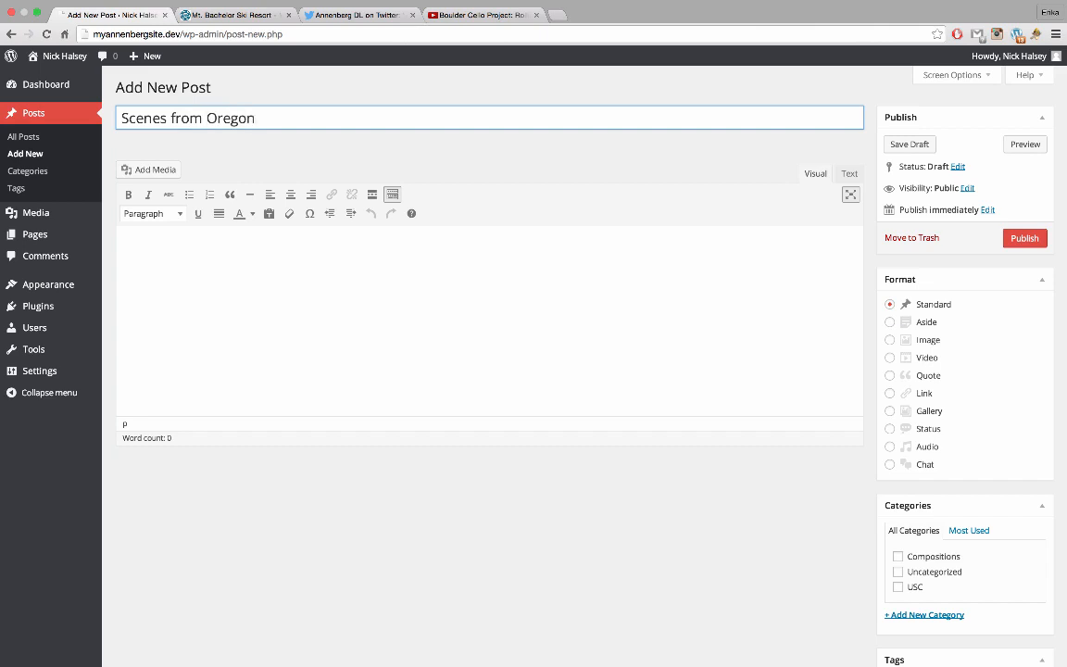
pyautogui.write('n')
pyautogui.click(404, 267)
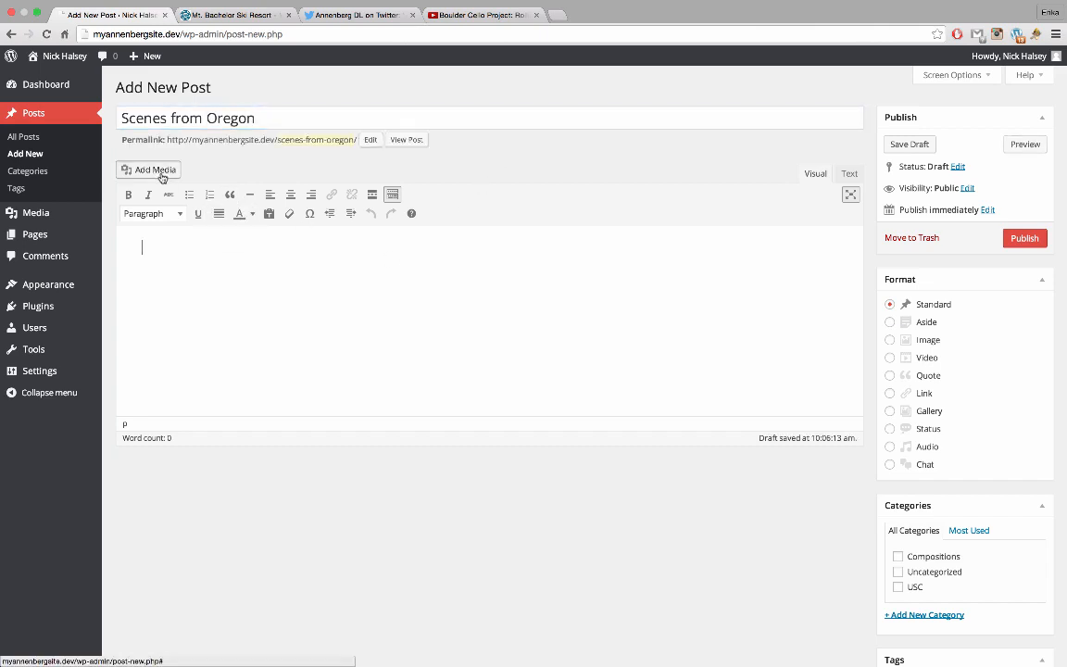
pyautogui.click(156, 170)
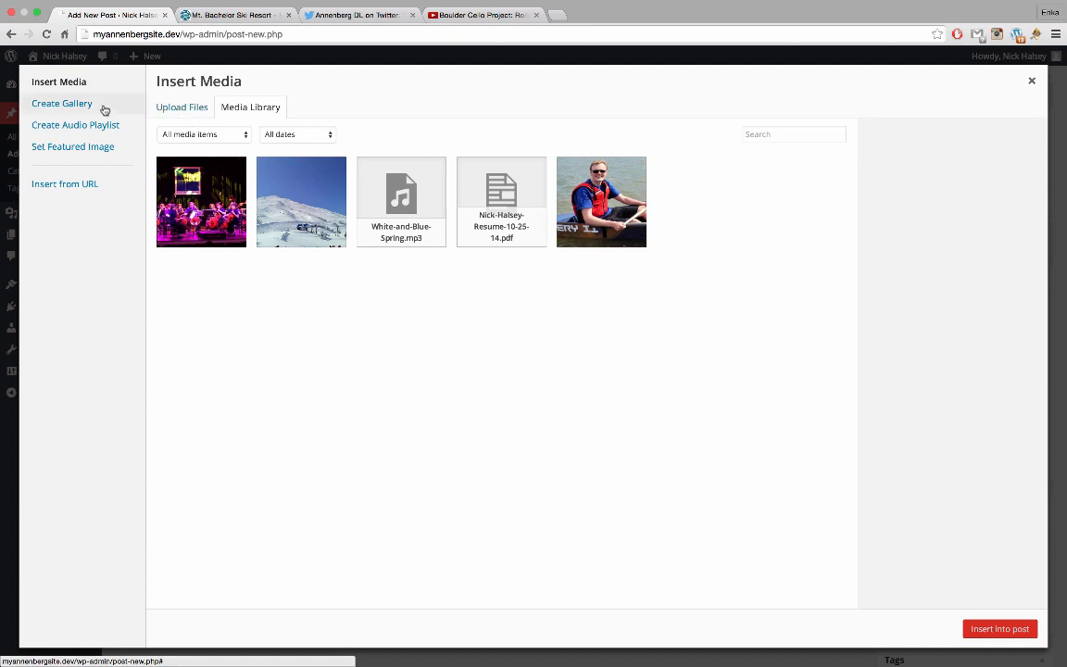
# Upload all 13 photos from the gallery folder for a new gallery, then restore Chrome to full screen
pyautogui.click(69, 105)
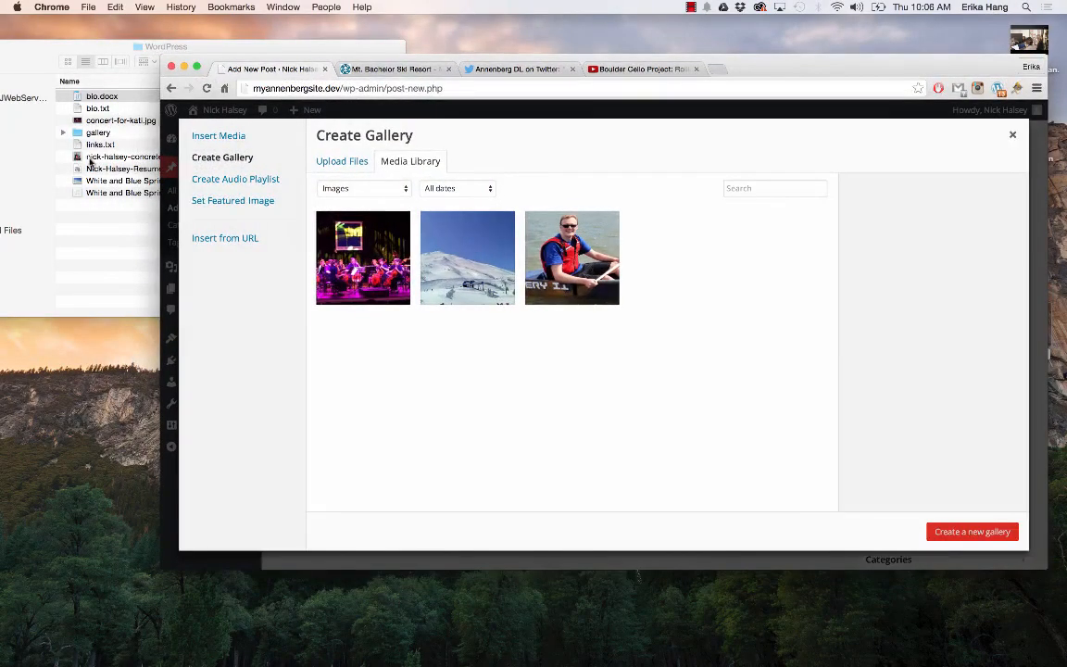
pyautogui.click(96, 134)
pyautogui.doubleClick(96, 133)
pyautogui.click(96, 133)
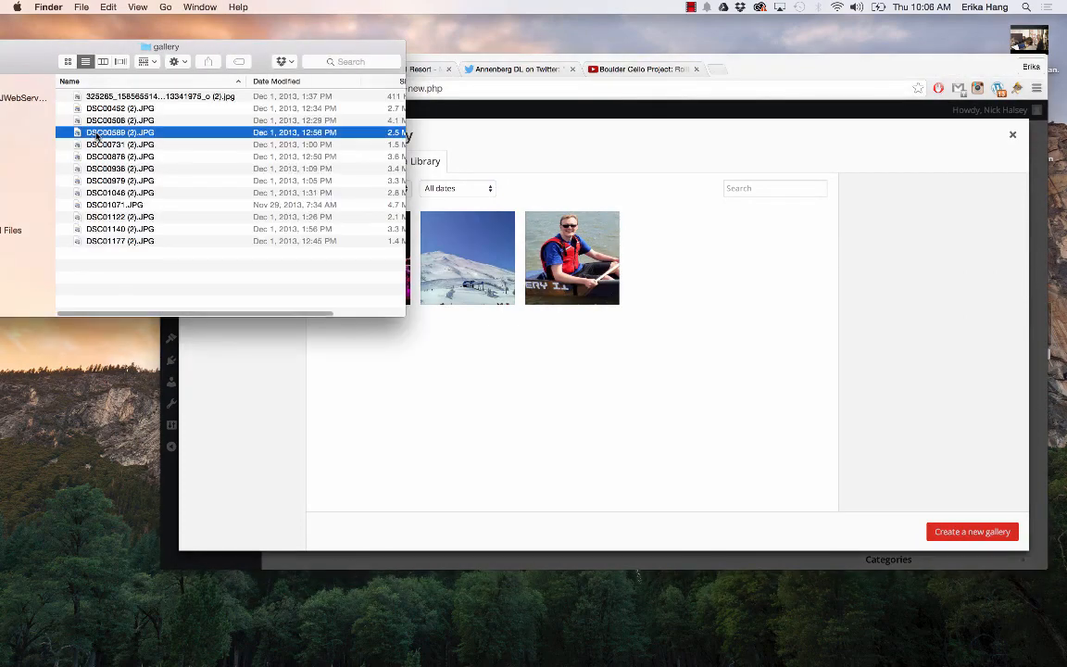
pyautogui.moveTo(119, 269); pyautogui.dragTo(600, 381)
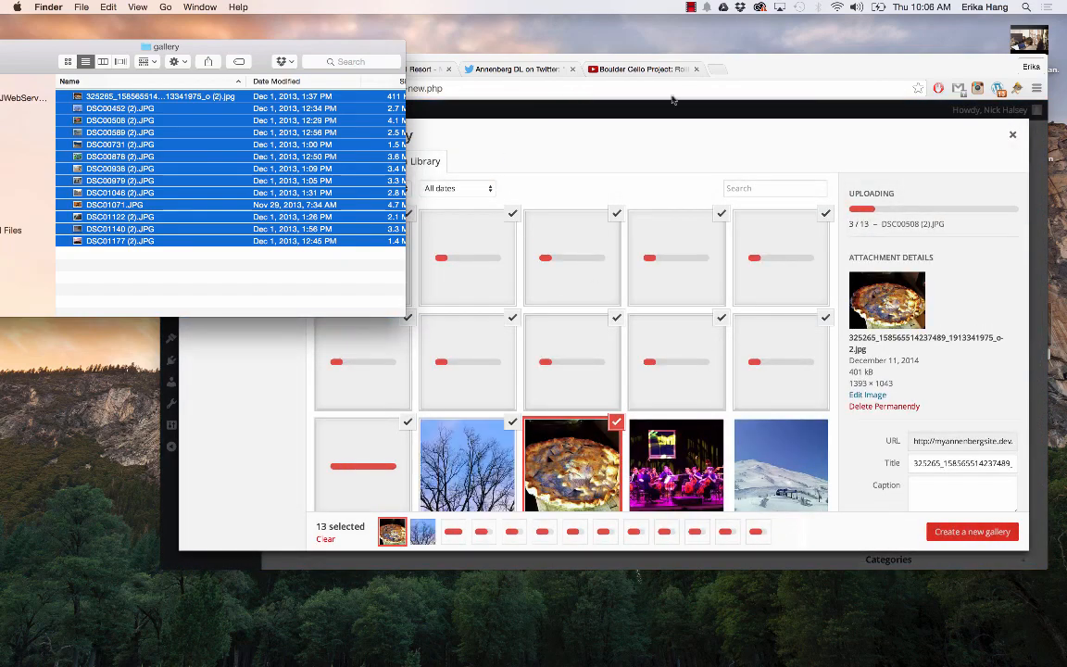
pyautogui.click(717, 80)
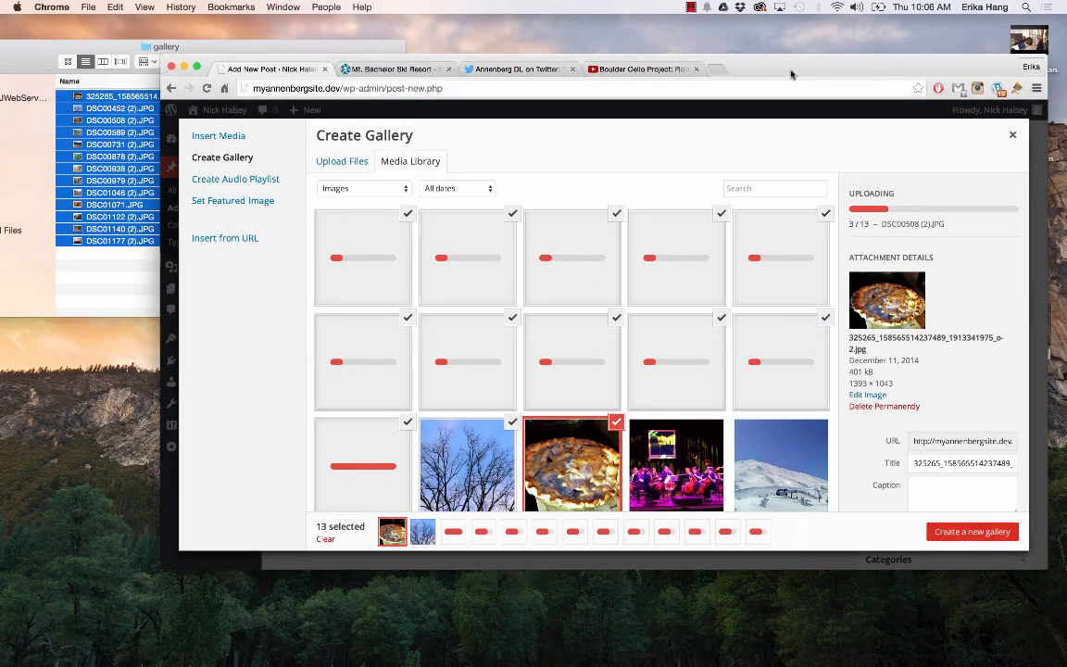
pyautogui.click(196, 66)
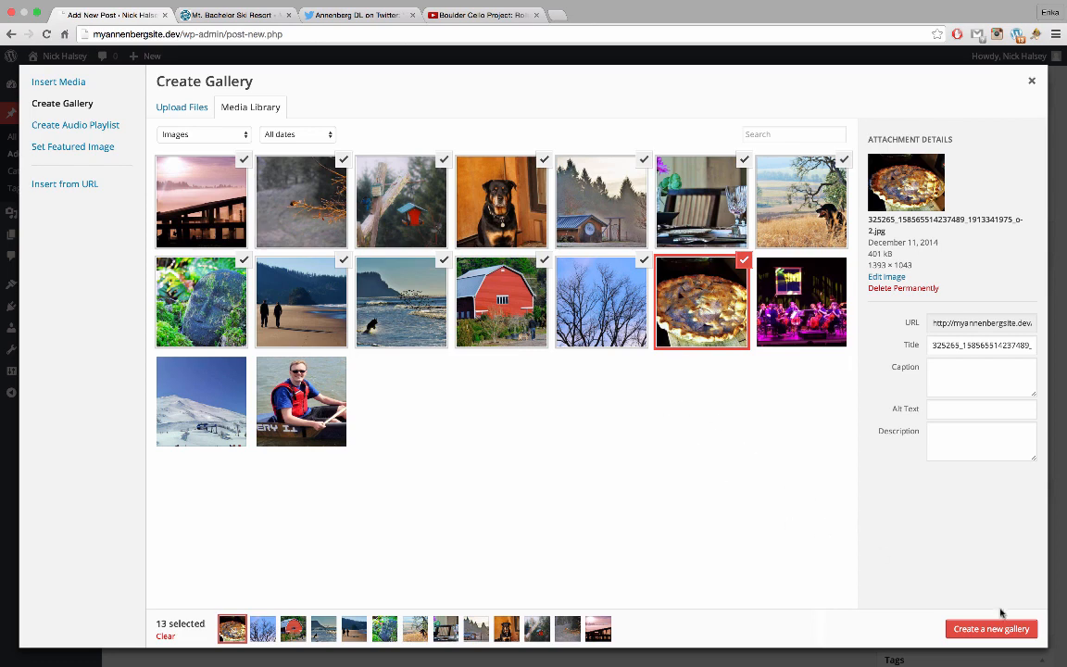
# Create the gallery and caption the first photos, including 'Homemade Blackberry Pie' and 'Day at the Farm'
pyautogui.click(980, 633)
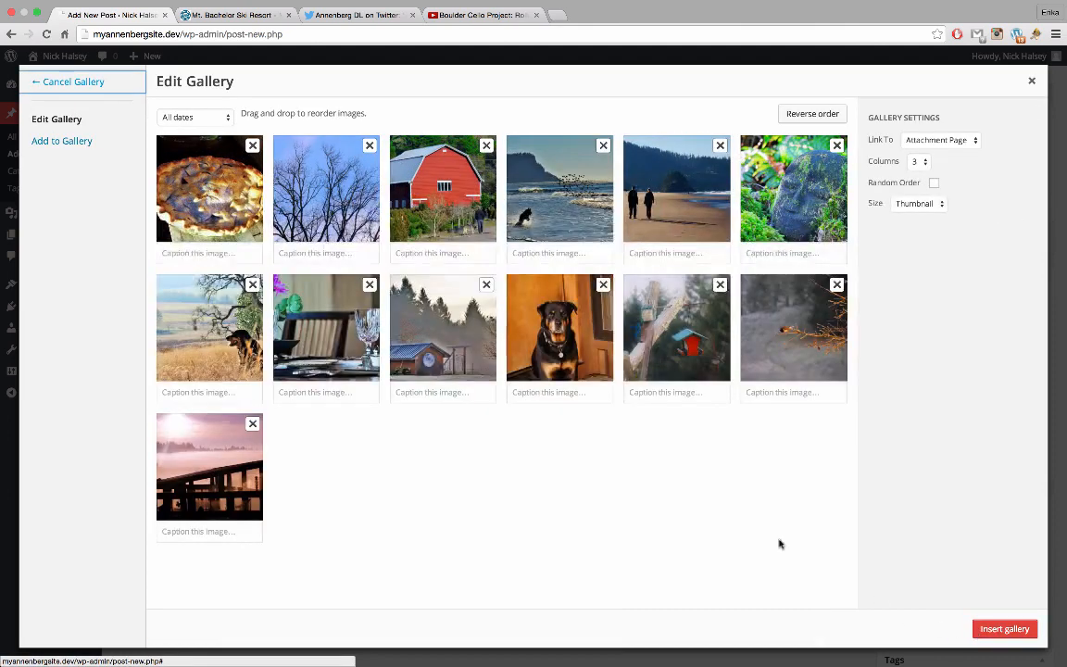
pyautogui.click(174, 248)
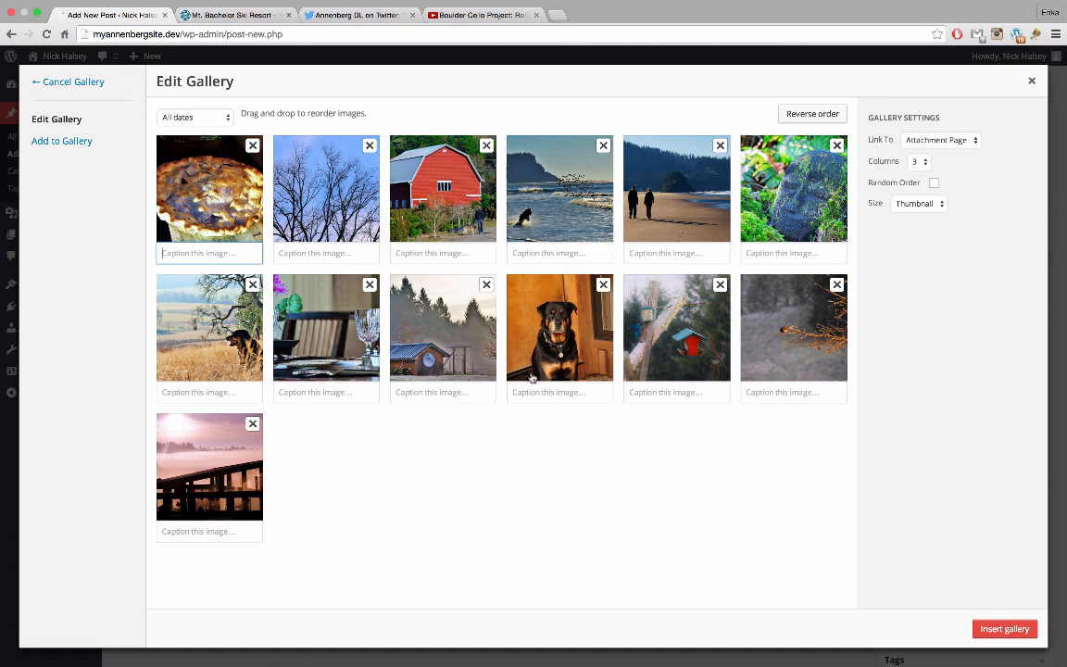
pyautogui.write('Homemade Blackberry Pie')
pyautogui.press('Tab')
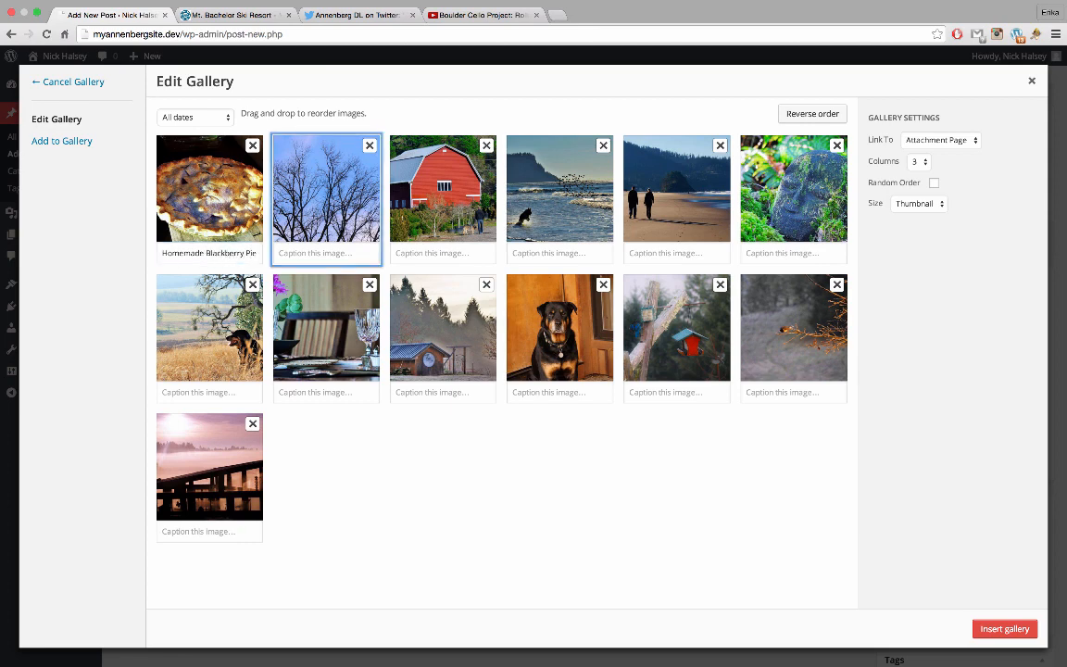
pyautogui.press('Tab')
pyautogui.press('Tab')
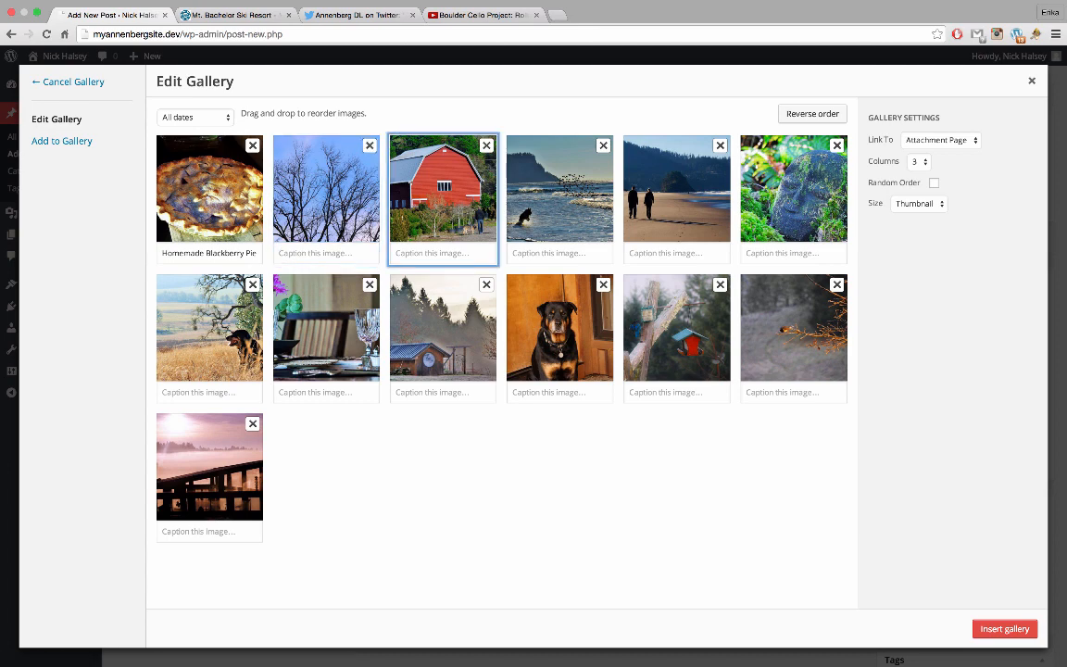
pyautogui.press('Tab')
pyautogui.press('Tab')
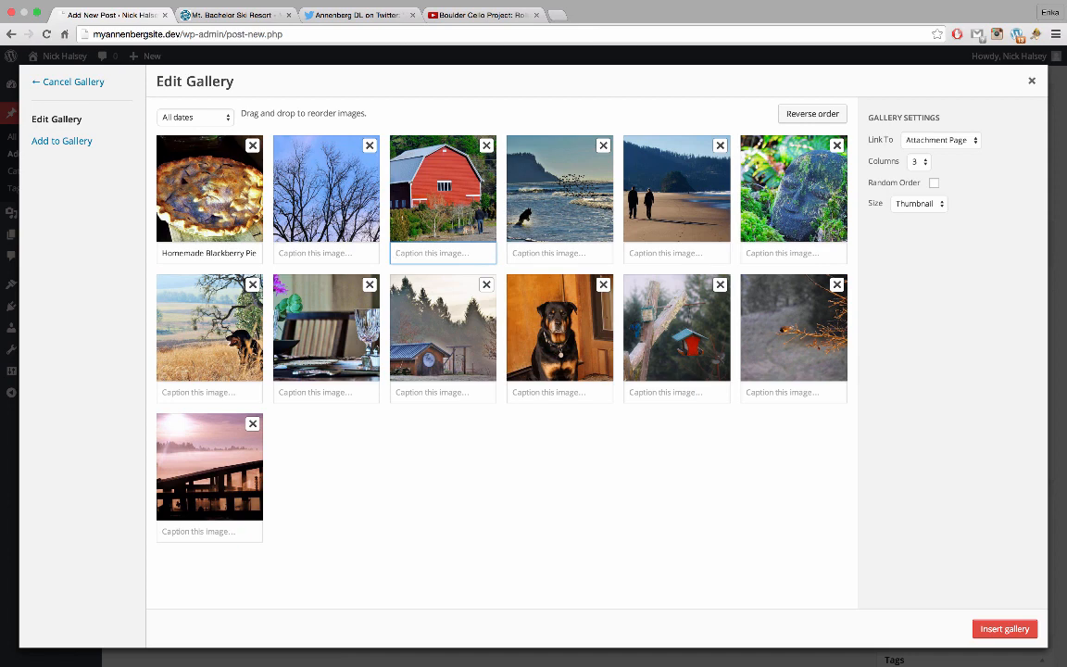
pyautogui.write('Day at the Farm')
pyautogui.press('Tab')
pyautogui.press('Tab')
pyautogui.press('Tab')
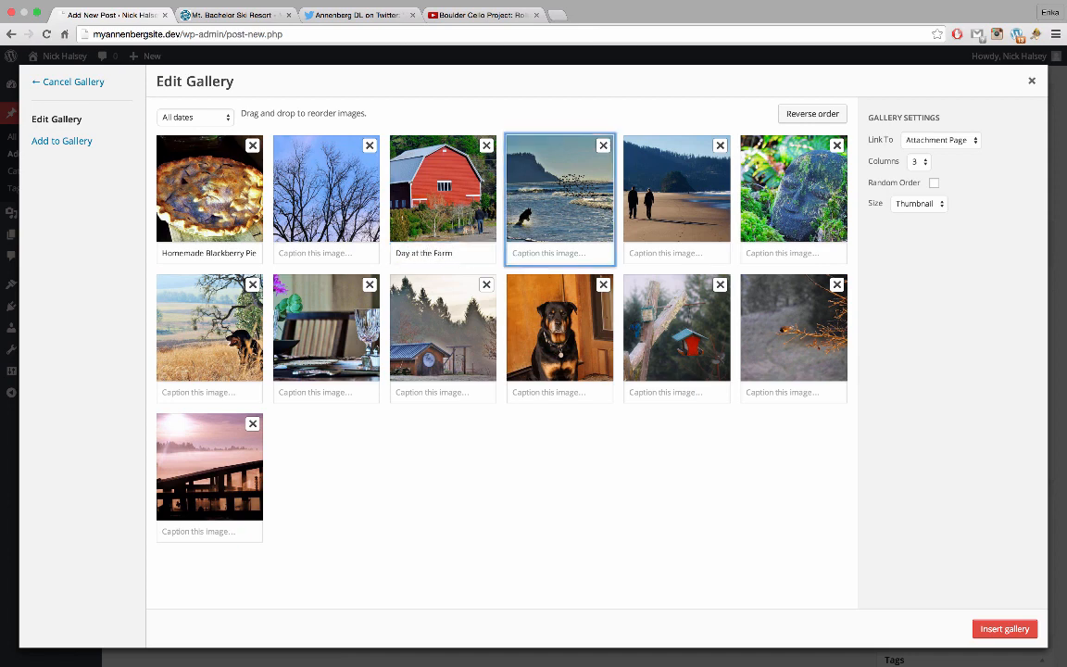
pyautogui.write('Dog, Birds, Waves')
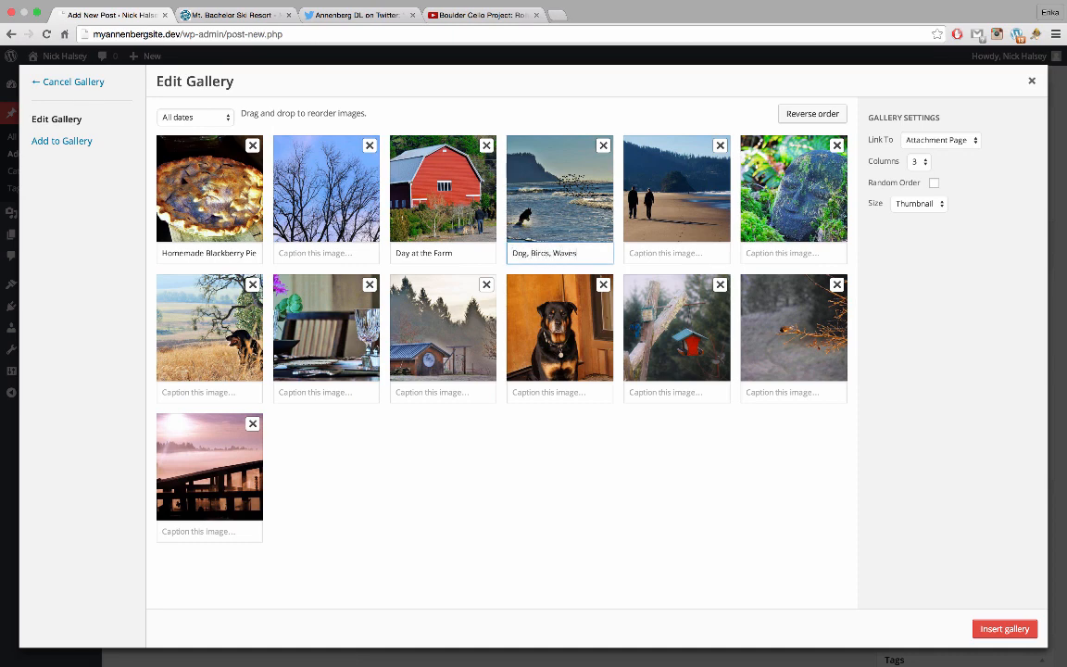
# Caption the beach-walkers, mossy stone and dog-in-field photos
pyautogui.click(664, 254)
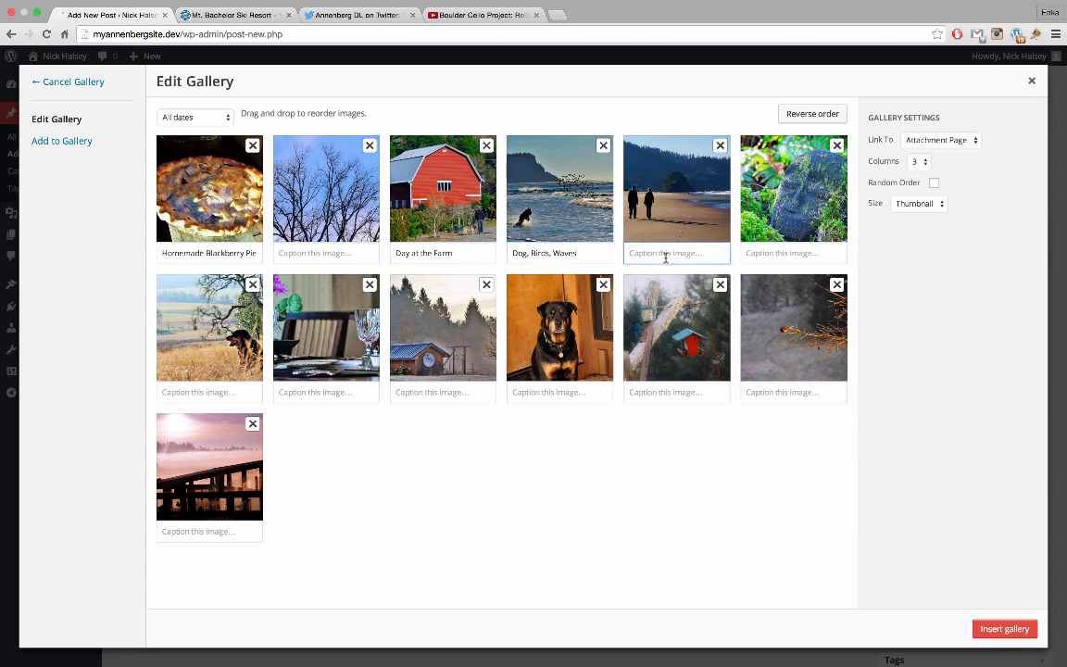
pyautogui.write('The Oregon Coast')
pyautogui.click(772, 256)
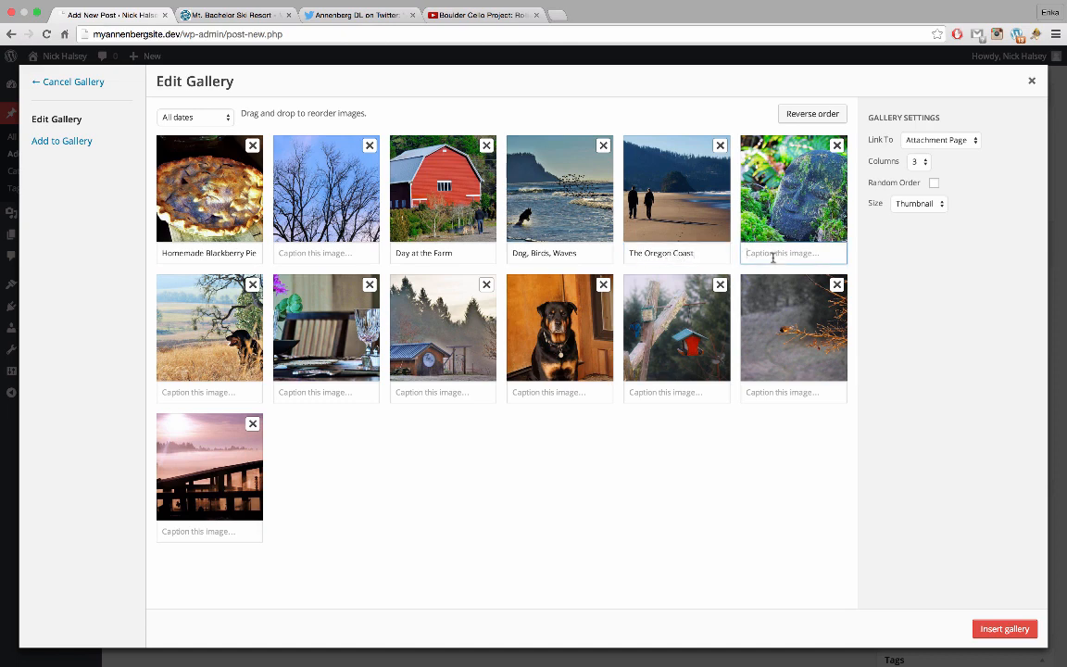
pyautogui.write('Moss-covered Buddha')
pyautogui.click(222, 395)
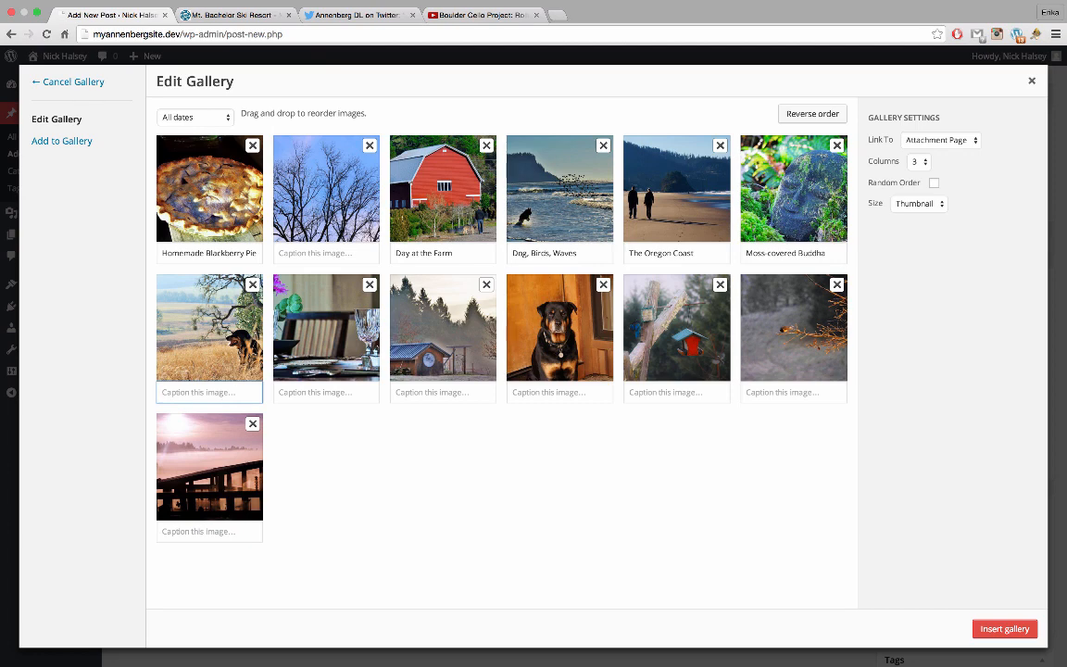
pyautogui.write('Dog in a field of grass')
# Caption the dog portrait 'Bear', the bird-feeder photo, and the fog photo 'Autumn Morning Above the Fog'
pyautogui.click(315, 394)
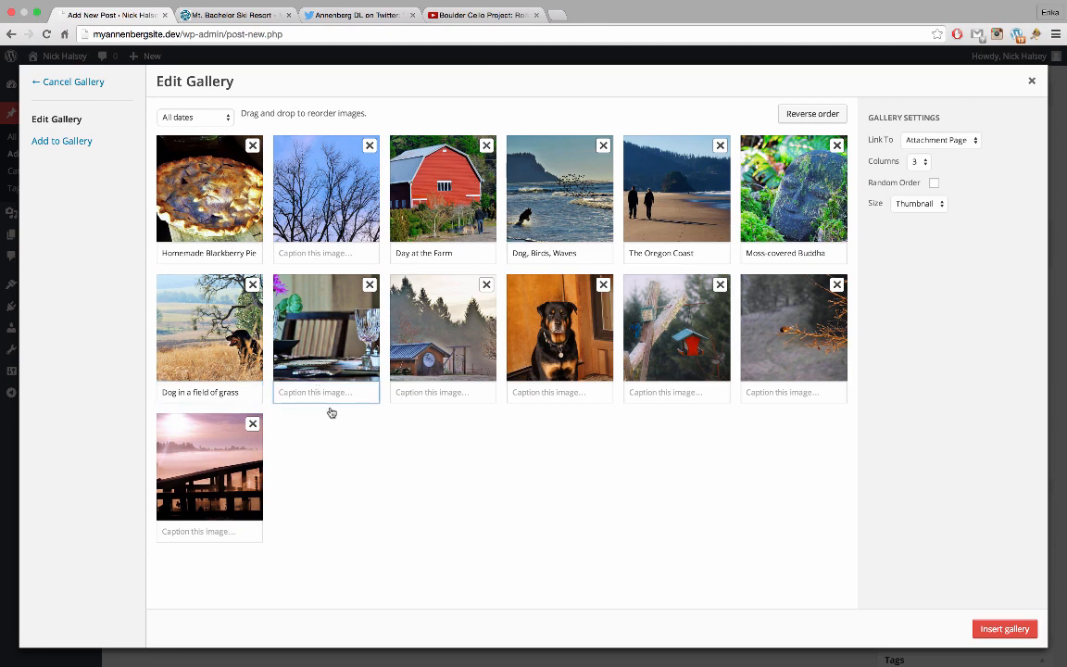
pyautogui.click(514, 392)
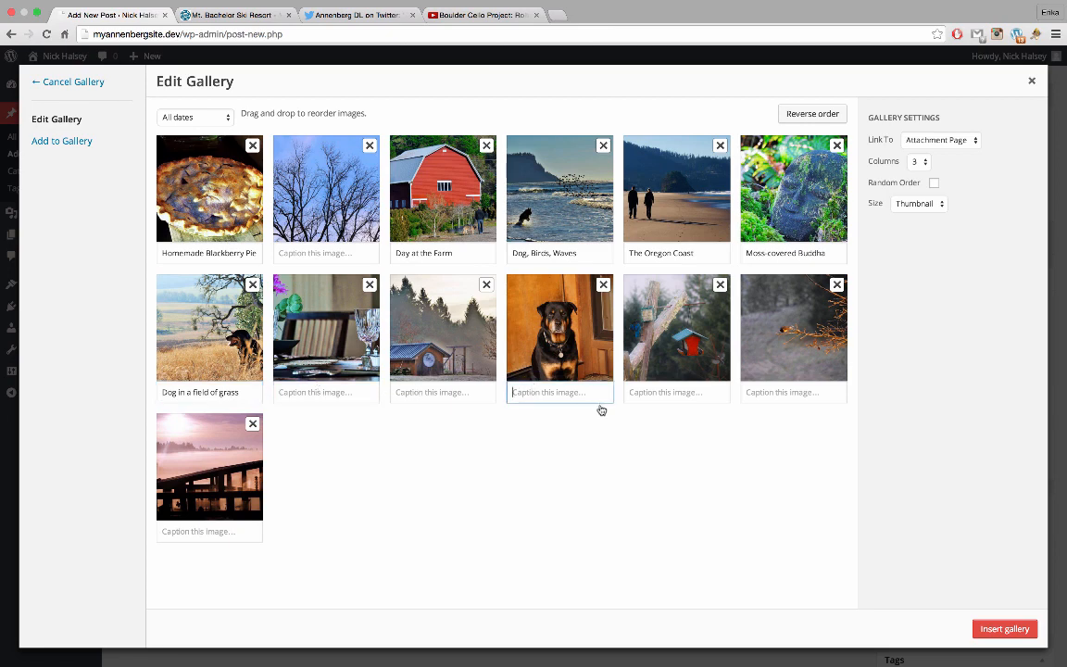
pyautogui.write('Bear')
pyautogui.click(671, 393)
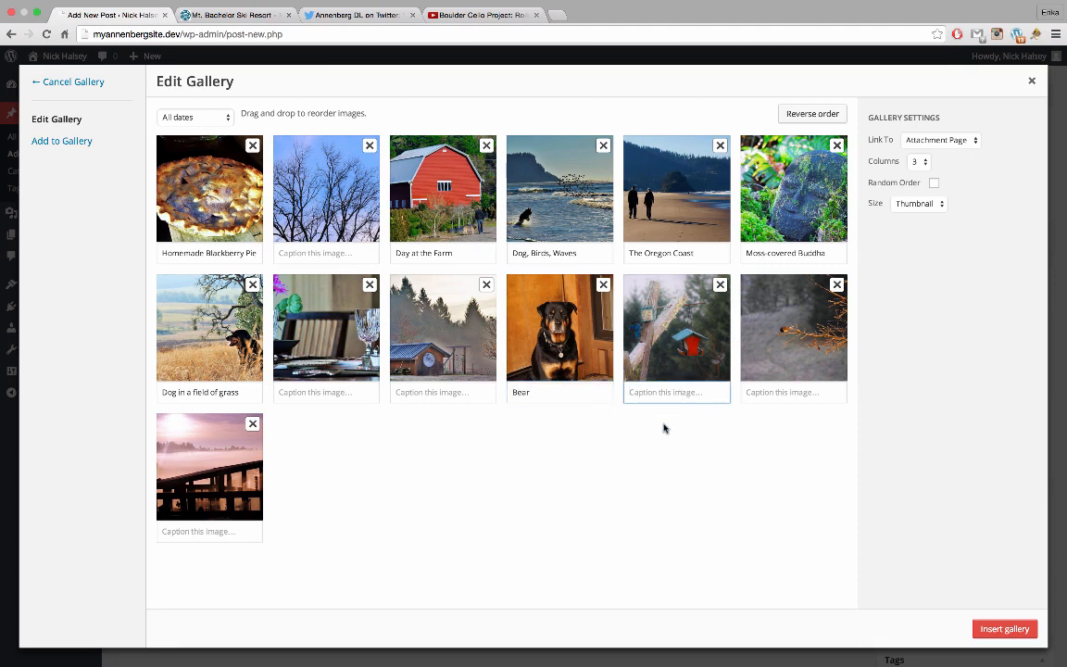
pyautogui.write('Birds, Birdfeeder, Birdhou')
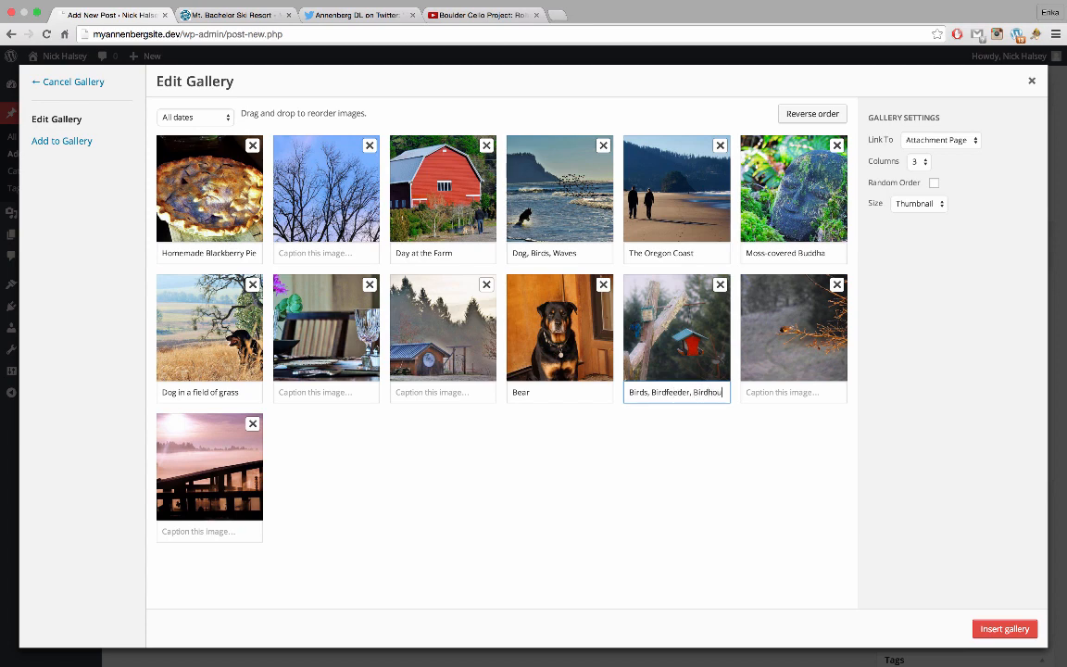
pyautogui.write('se')
pyautogui.click(235, 531)
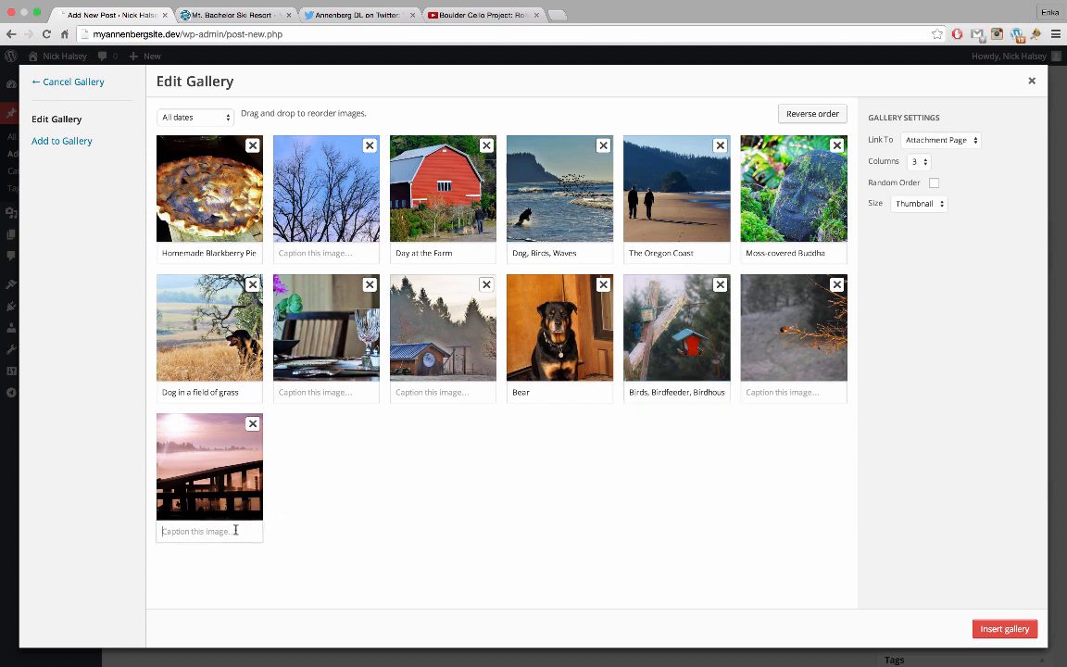
pyautogui.write('Autumn Morning A')
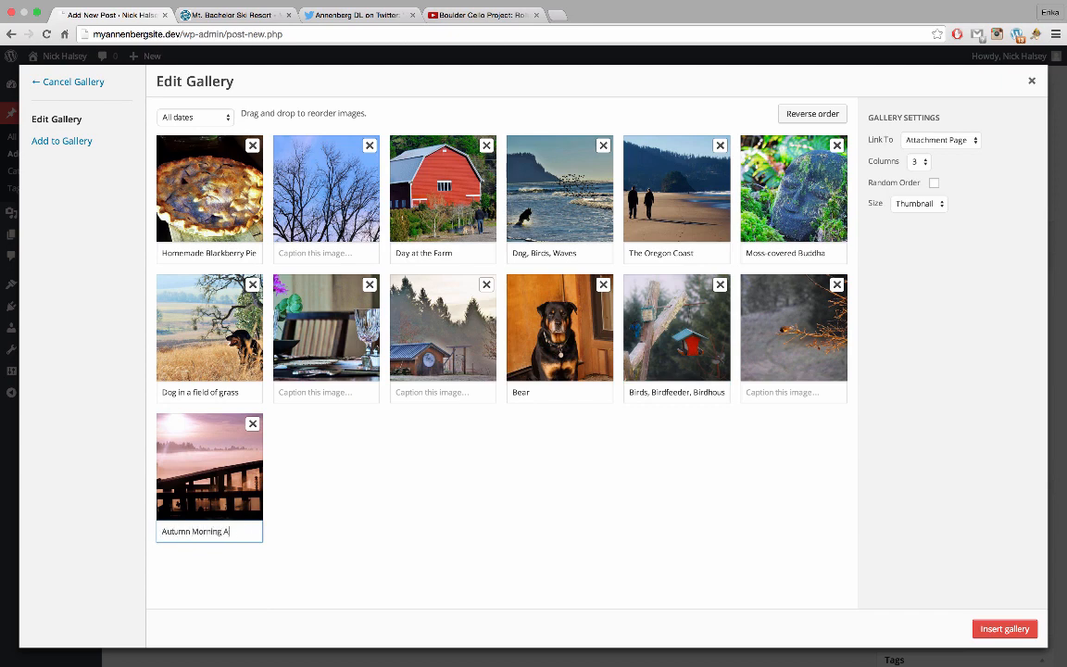
pyautogui.write('bove the Fog')
pyautogui.click(259, 553)
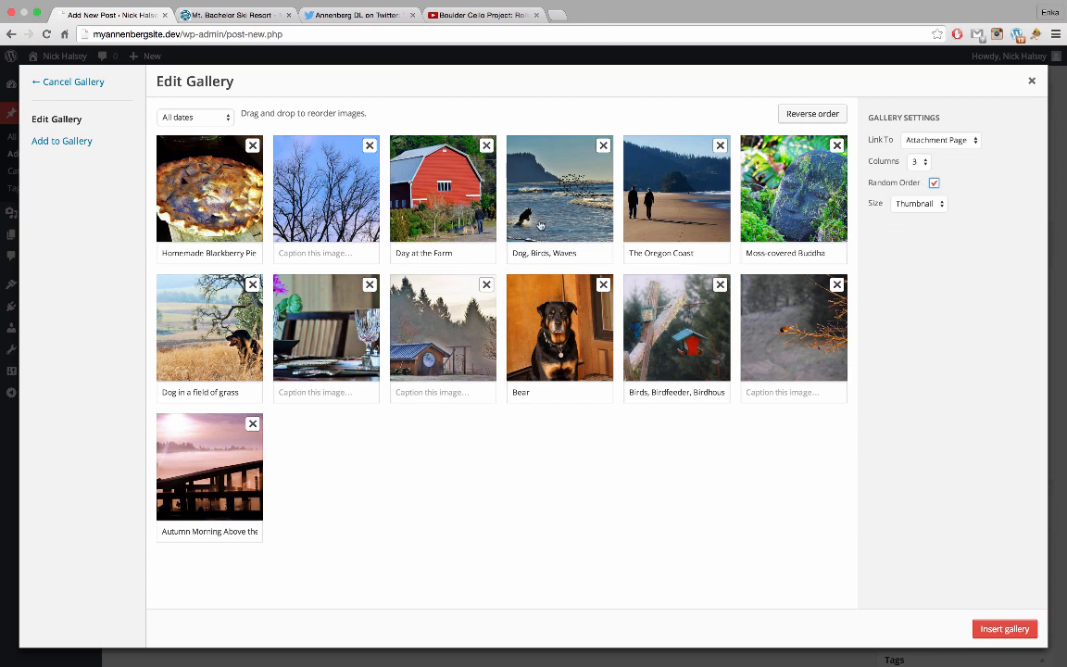
# Move the Dog/Birds/Waves photo to row two and Autumn Morning to row one, then insert the gallery at Medium size
pyautogui.moveTo(540, 225); pyautogui.dragTo(319, 315)
pyautogui.moveTo(232, 445); pyautogui.dragTo(672, 180)
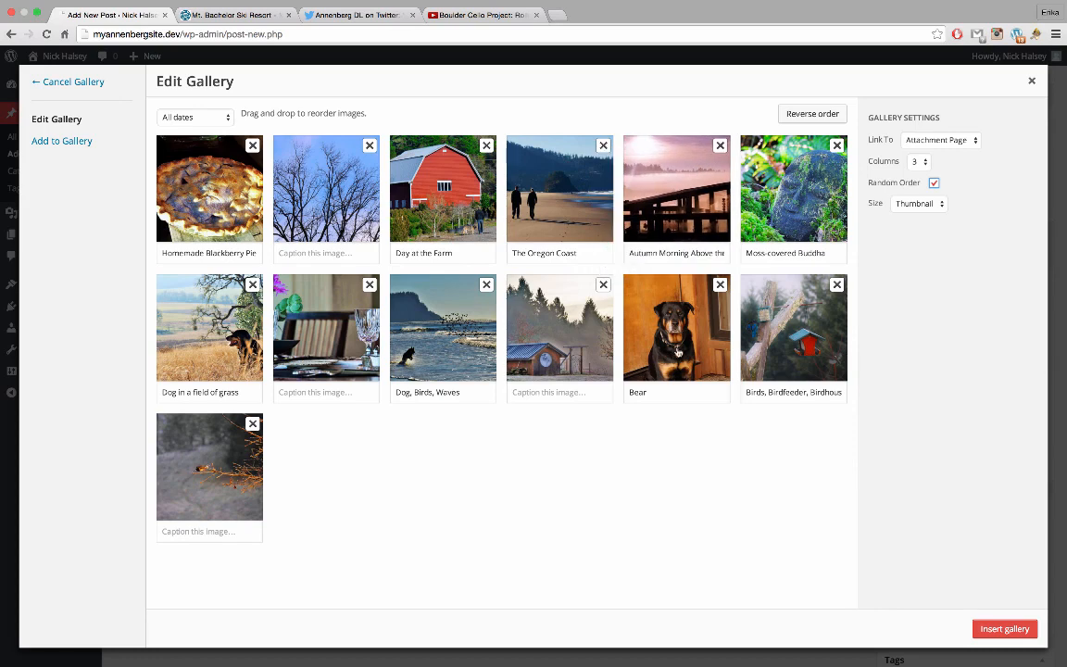
pyautogui.click(926, 204)
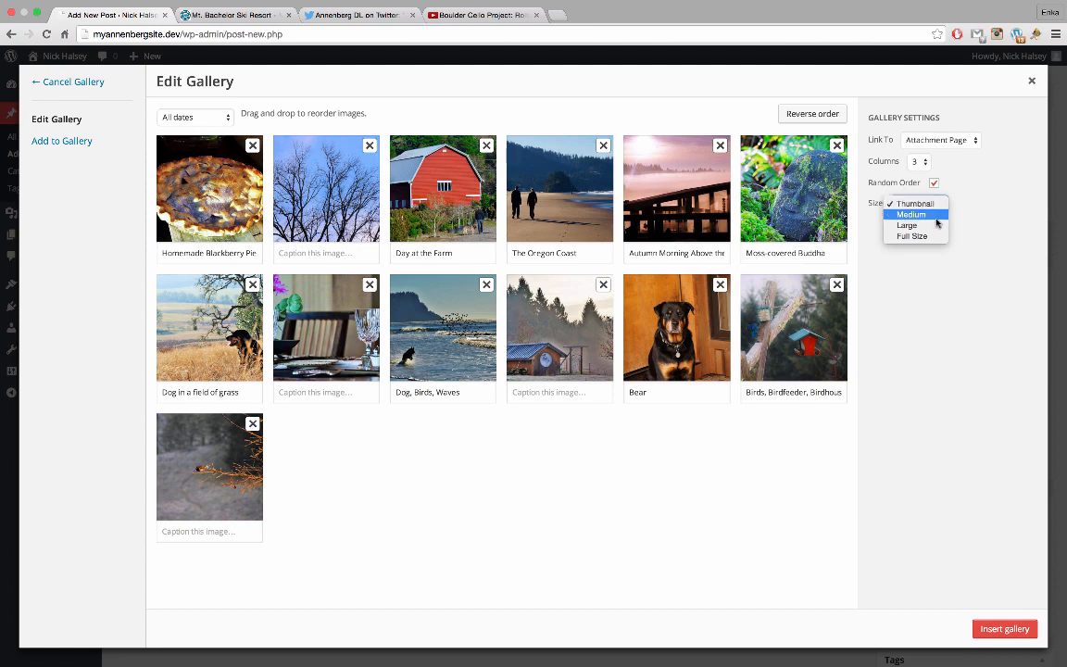
pyautogui.click(936, 217)
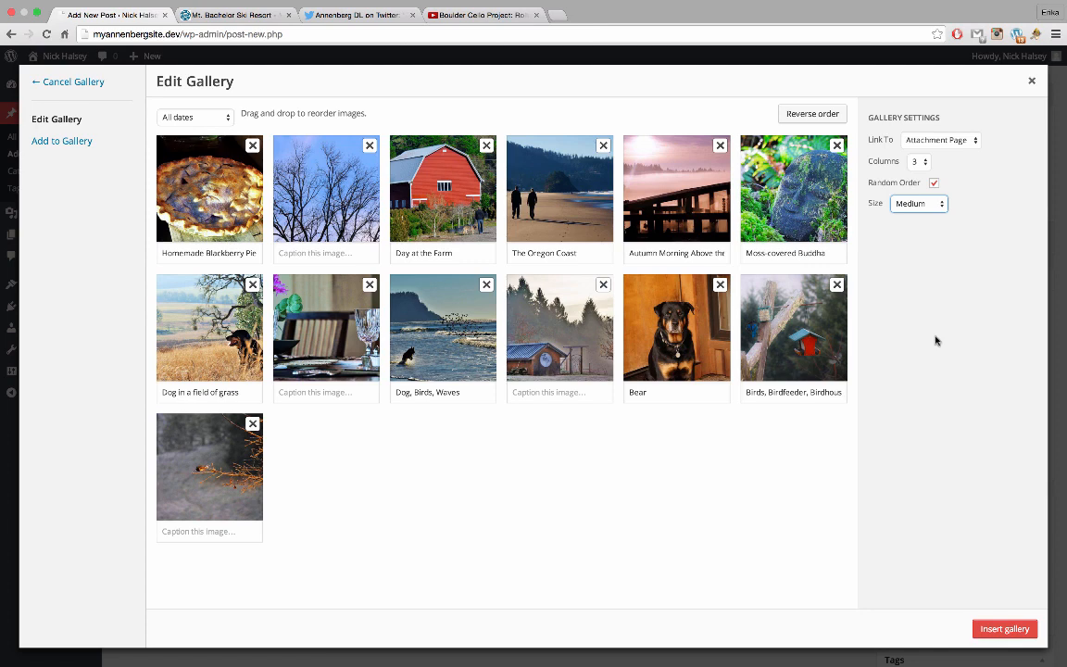
pyautogui.click(990, 633)
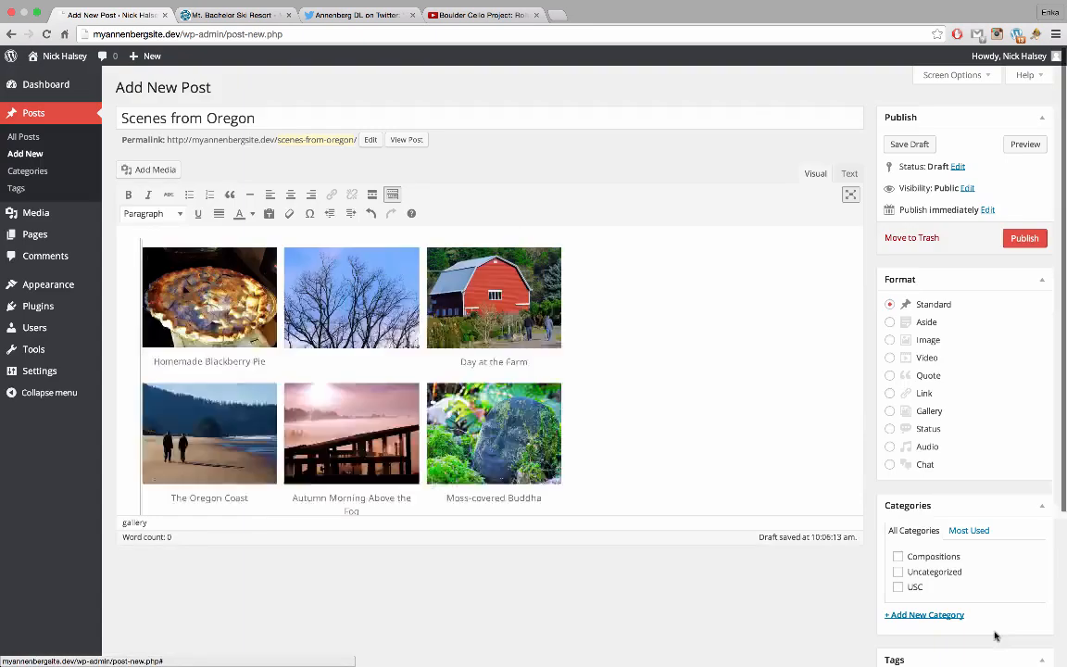
# Change the post's gallery to 2 columns and update it
pyautogui.scroll(-8, 637, 431)
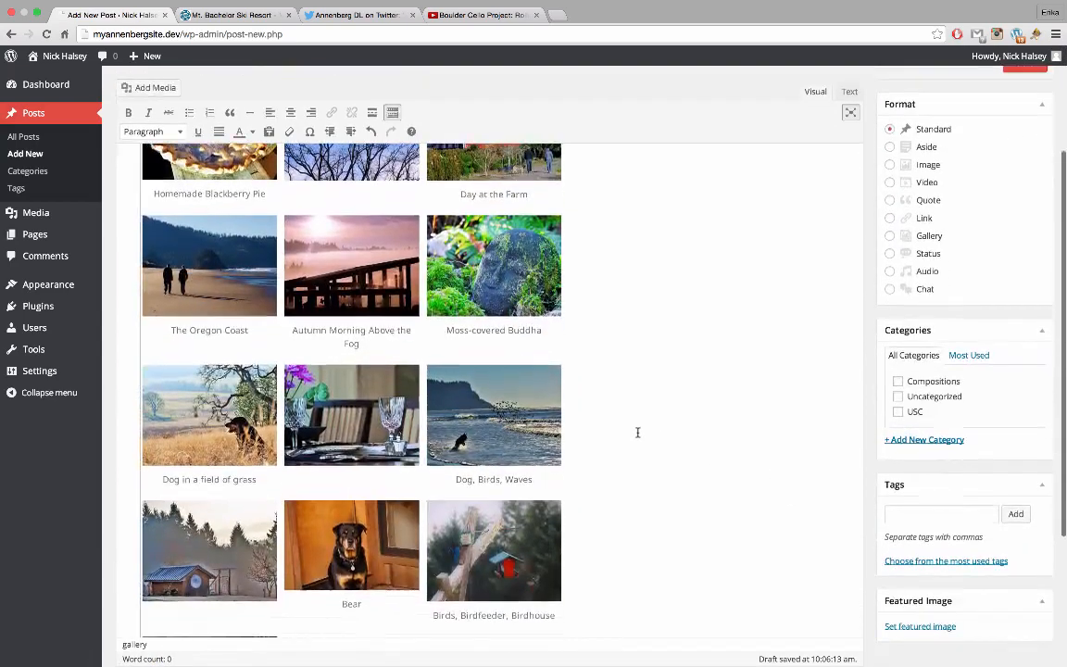
pyautogui.scroll(8, 468, 312)
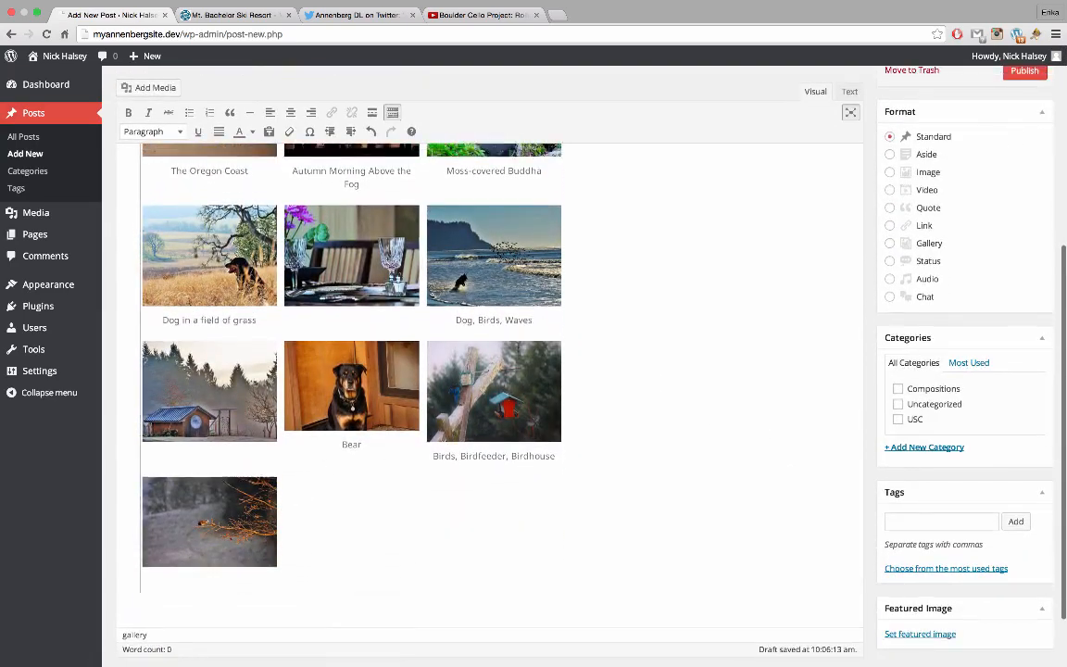
pyautogui.click(379, 311)
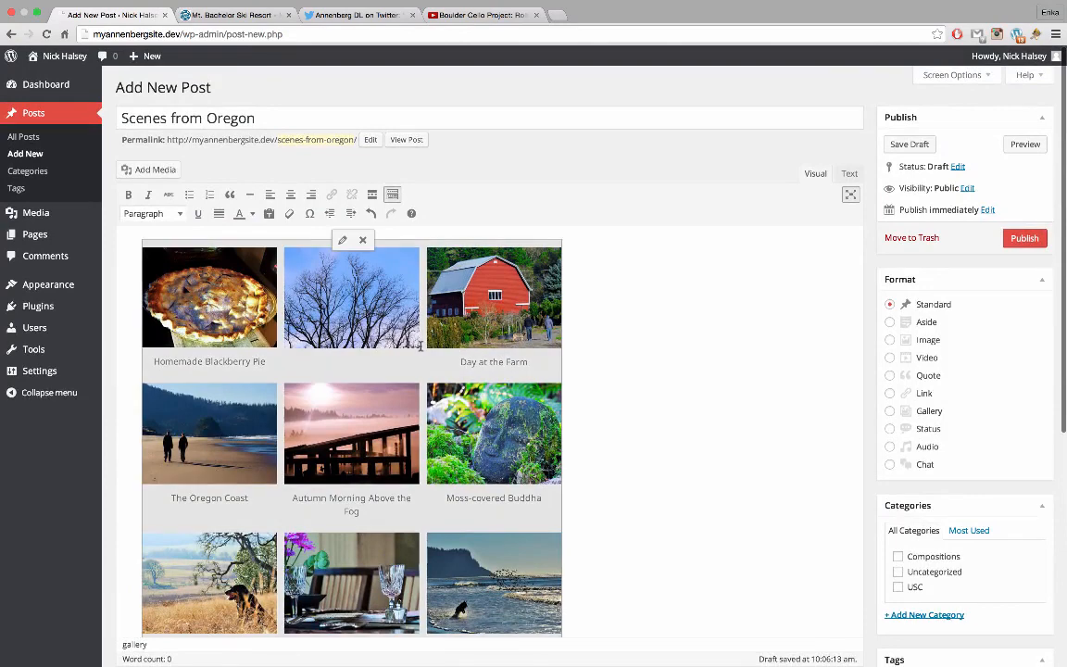
pyautogui.click(342, 242)
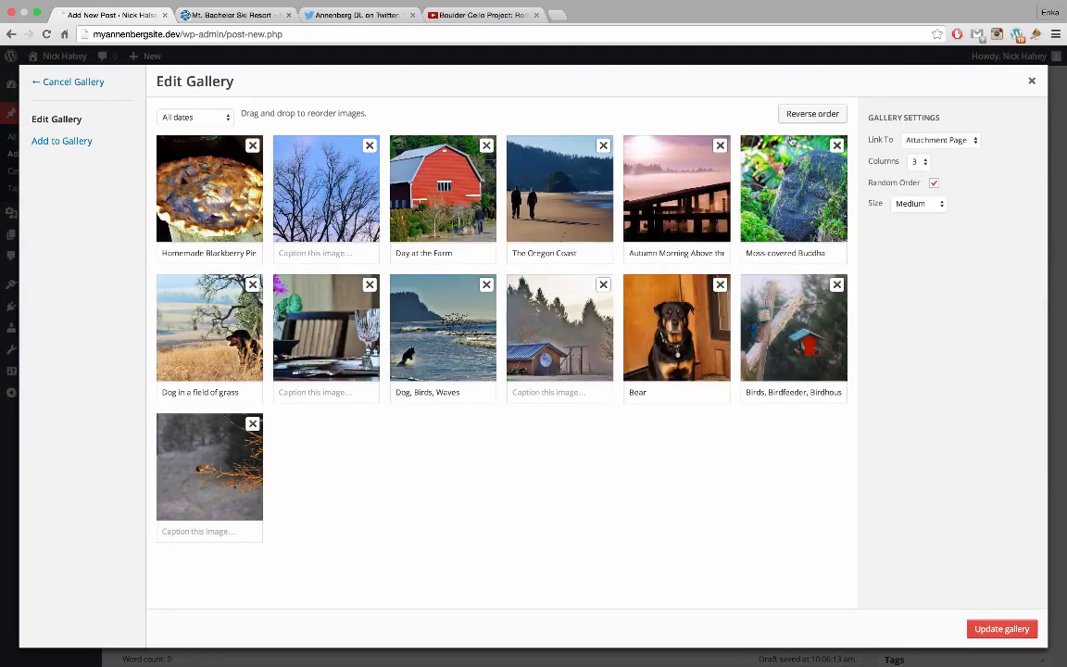
pyautogui.click(912, 162)
pyautogui.click(914, 151)
pyautogui.click(998, 629)
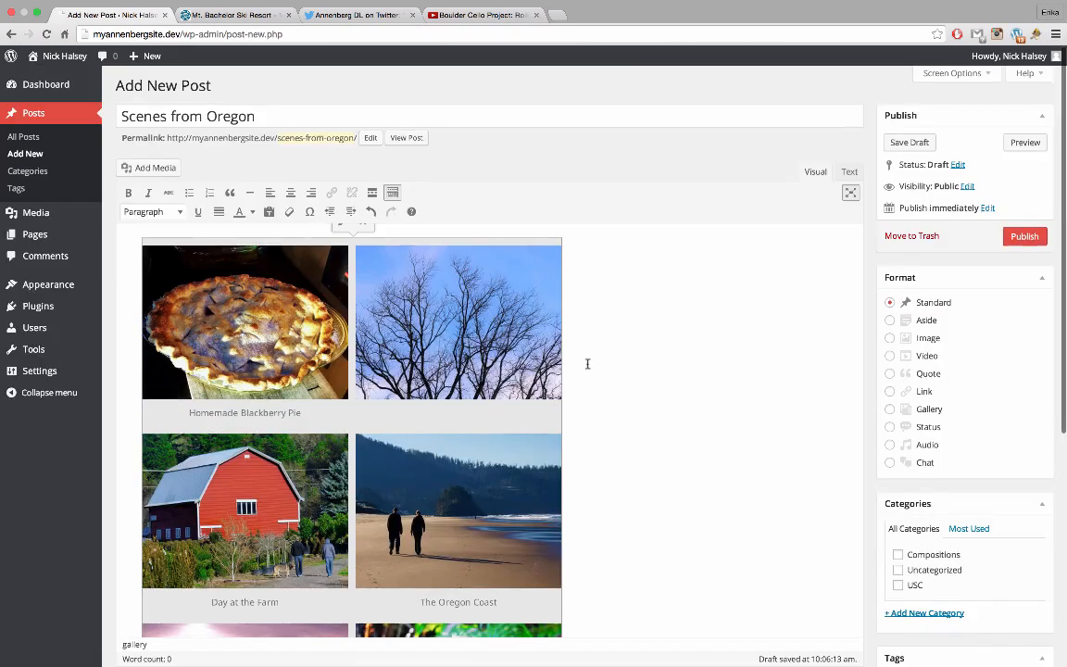
pyautogui.scroll(-5, 586, 362)
pyautogui.scroll(-12, 586, 363)
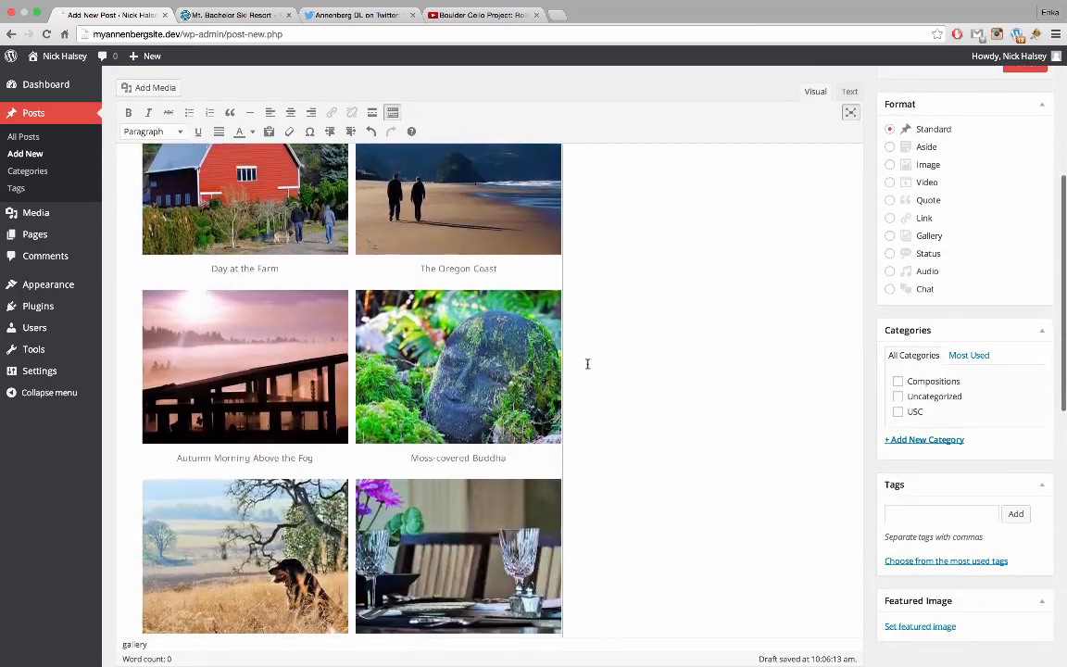
pyautogui.scroll(-4, 586, 363)
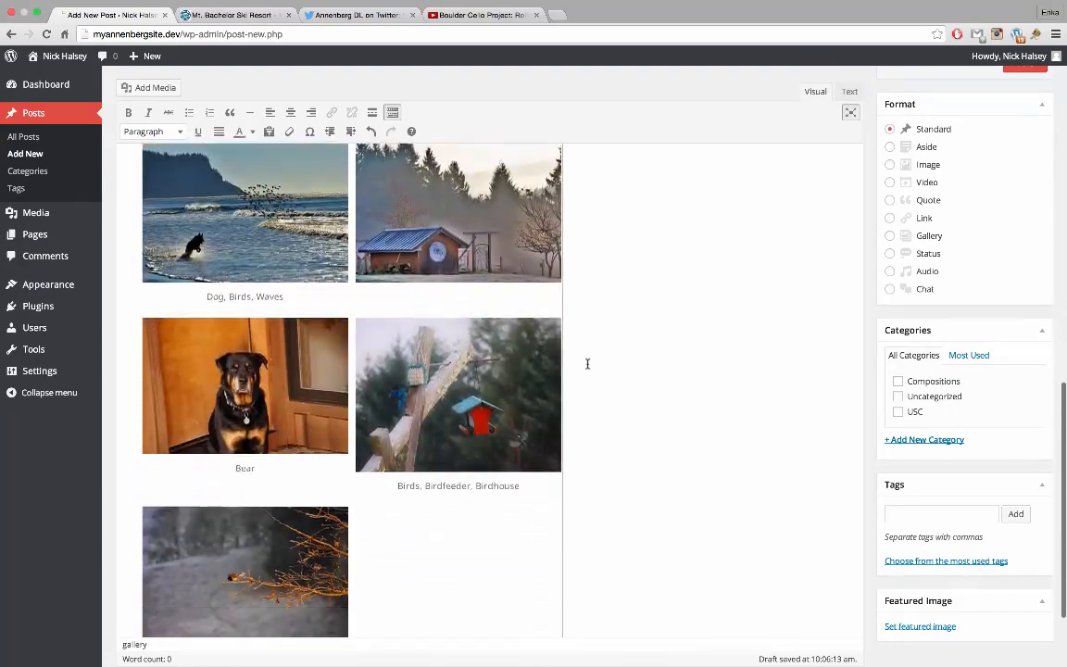
pyautogui.scroll(12, 586, 363)
pyautogui.scroll(5, 586, 363)
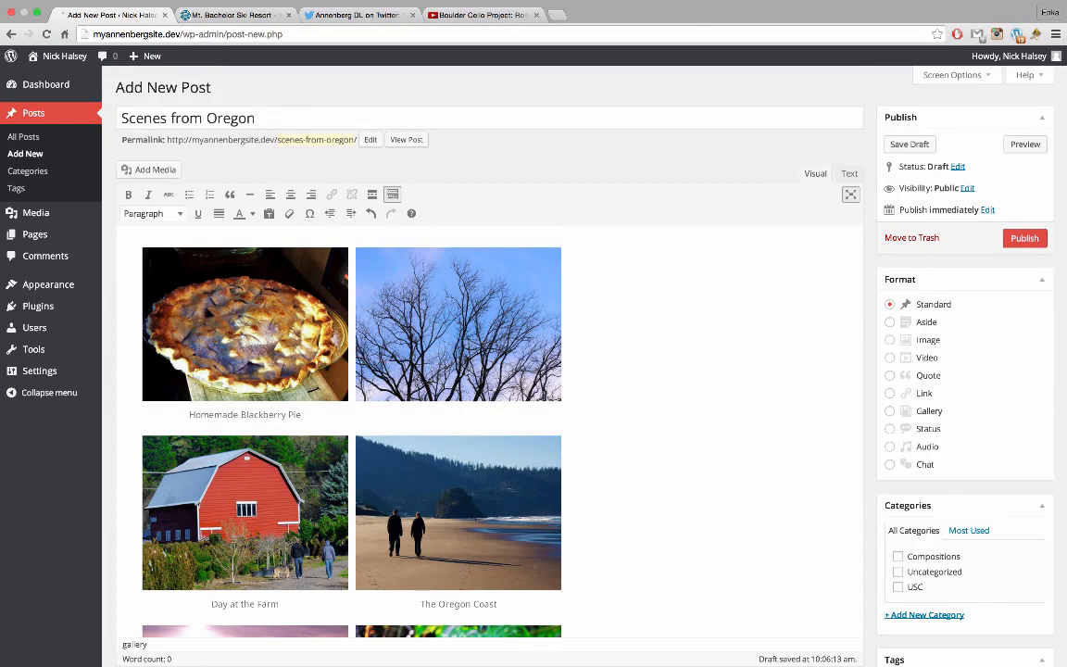
# Add an intro above the gallery: 'Here is a collection of images from around oregon, taken over the past year…'
pyautogui.press('Return')
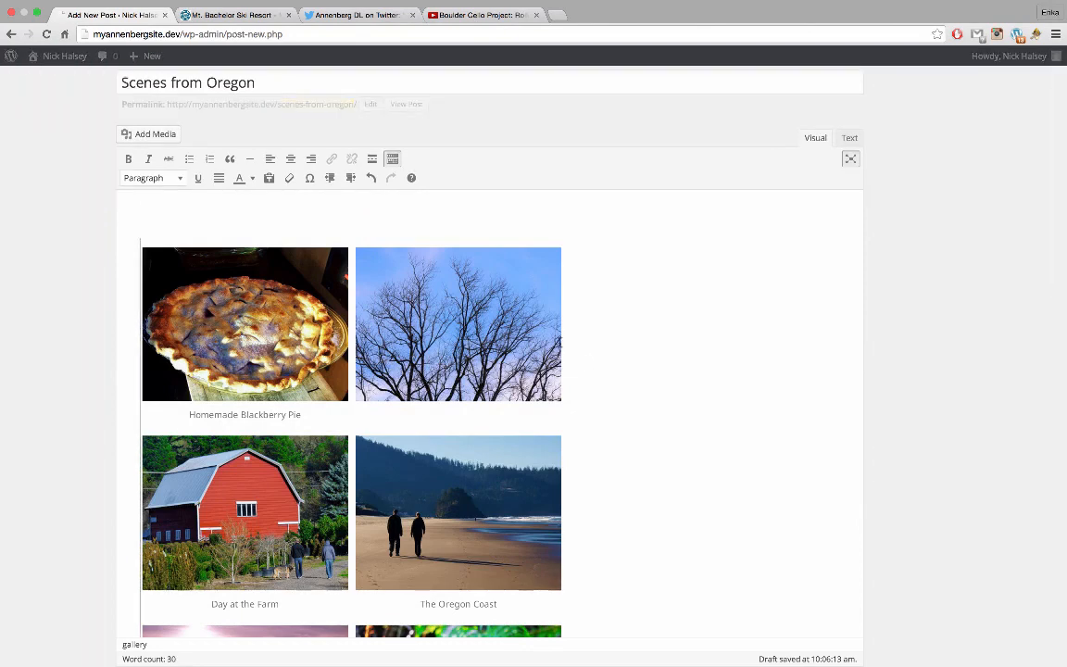
pyautogui.click(437, 212)
pyautogui.write('H')
pyautogui.press('BackSpace')
pyautogui.press('BackSpace')
pyautogui.press('BackSpace')
pyautogui.write('is a collection ')
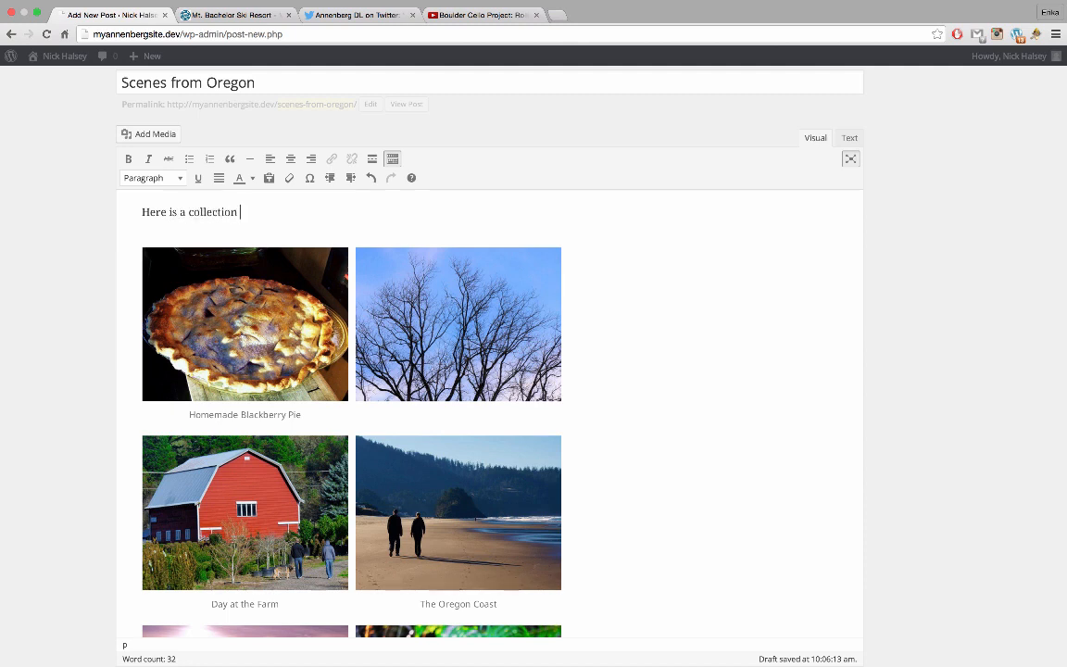
pyautogui.write('of images from arou')
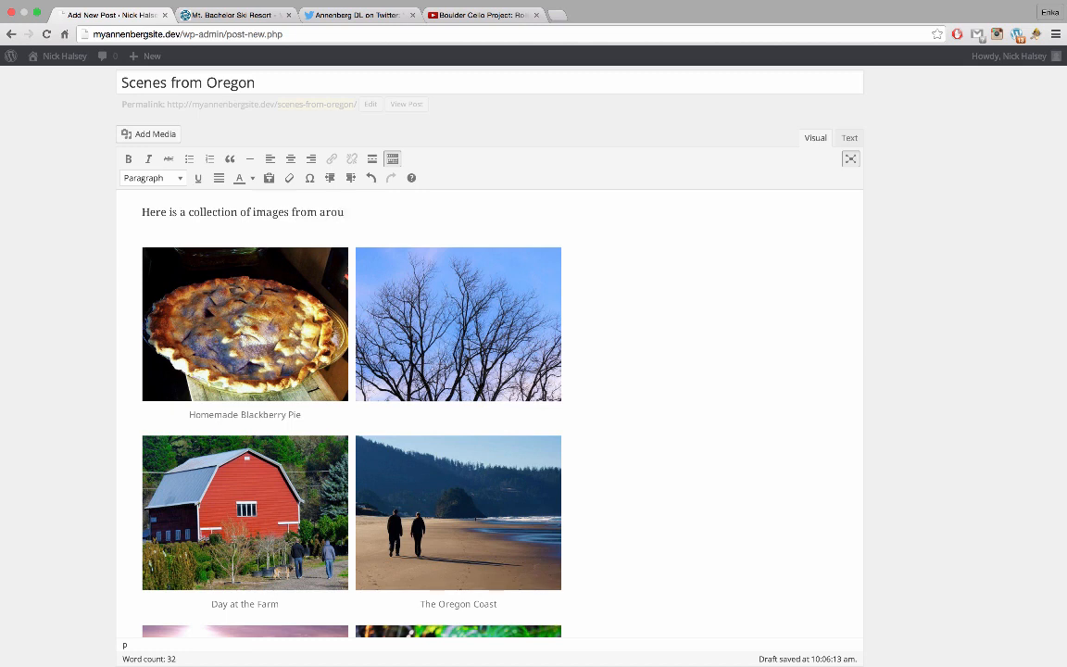
pyautogui.write('nd oregon, taken over the pa')
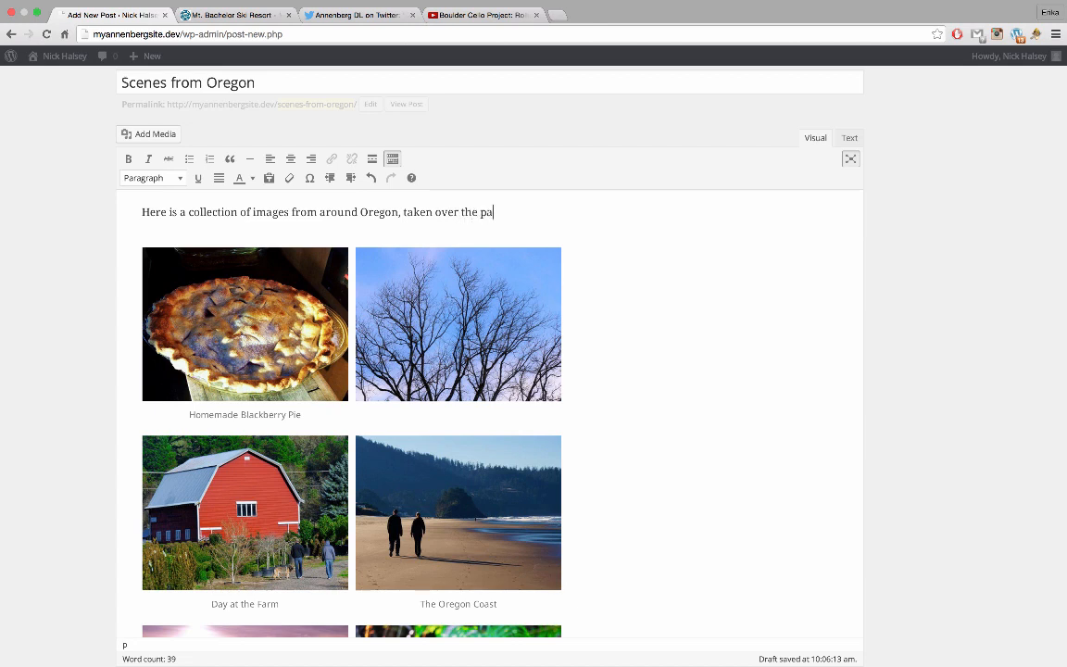
pyautogui.write("st year. If you've ne")
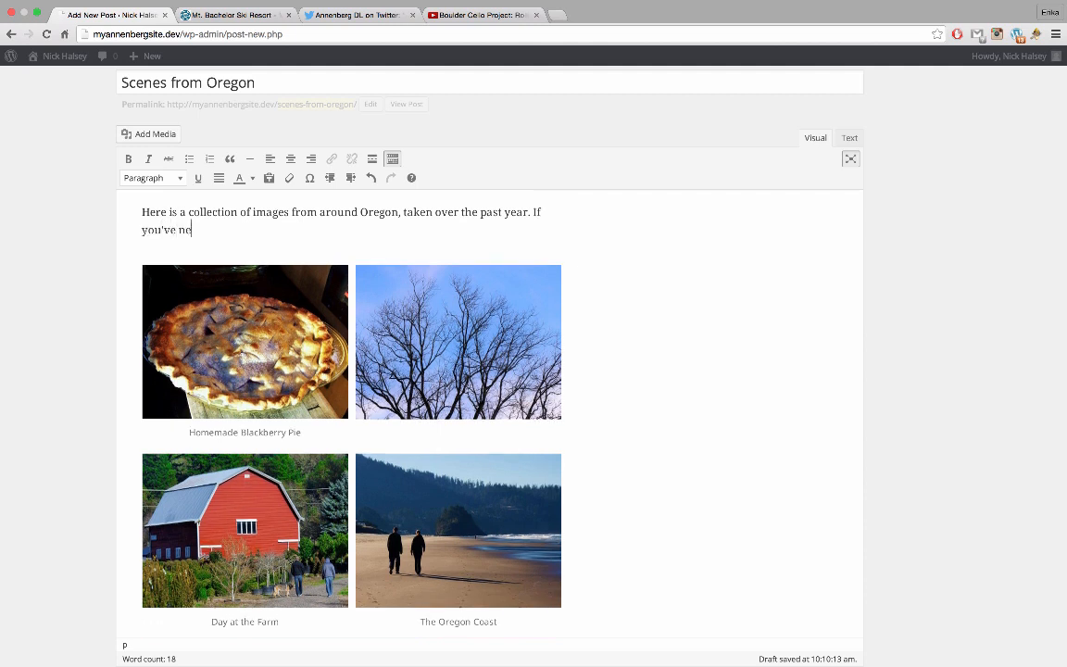
pyautogui.write('ver been, I highly recommend vi')
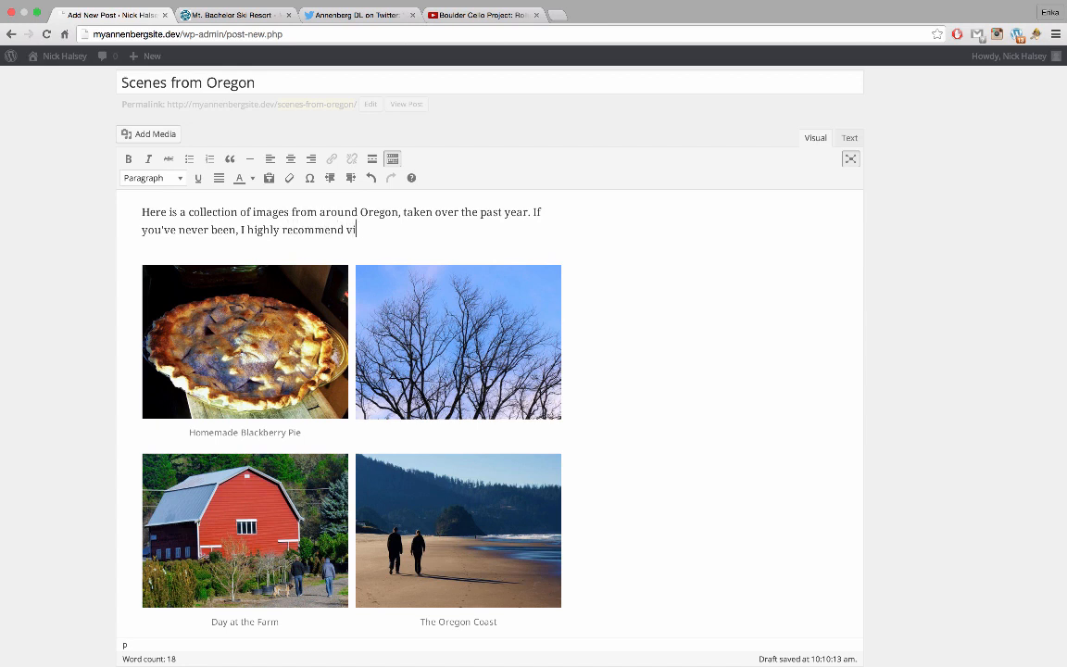
pyautogui.write('siting our rainy state!')
pyautogui.click(636, 297)
pyautogui.moveTo(942, 204)
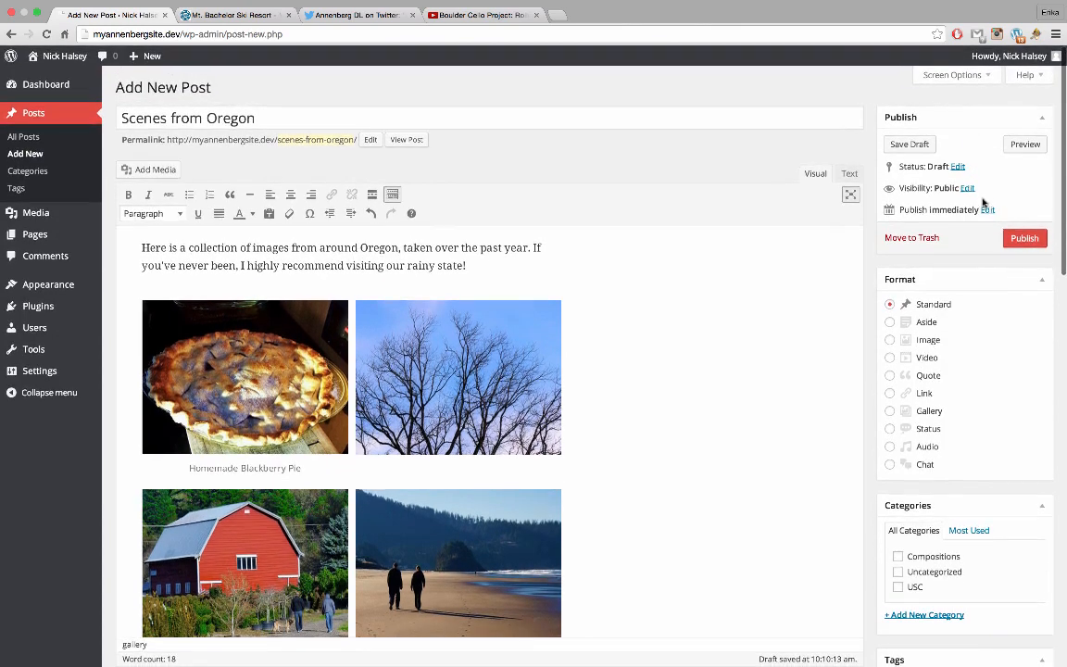
# Change the post's publish date to November 30, 2014
pyautogui.click(988, 211)
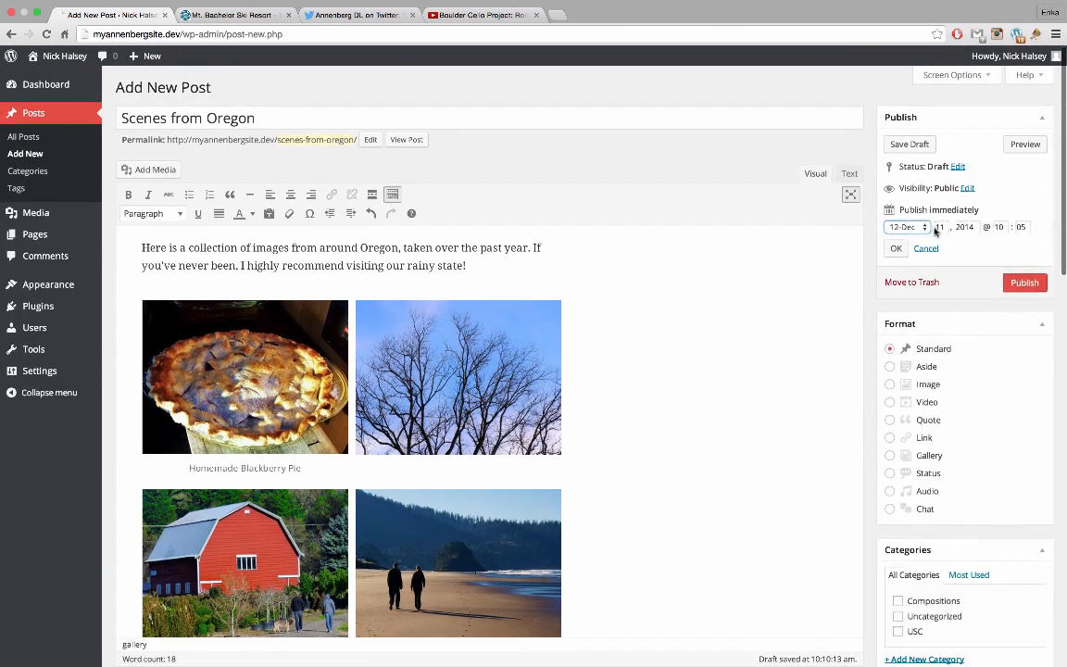
pyautogui.click(903, 227)
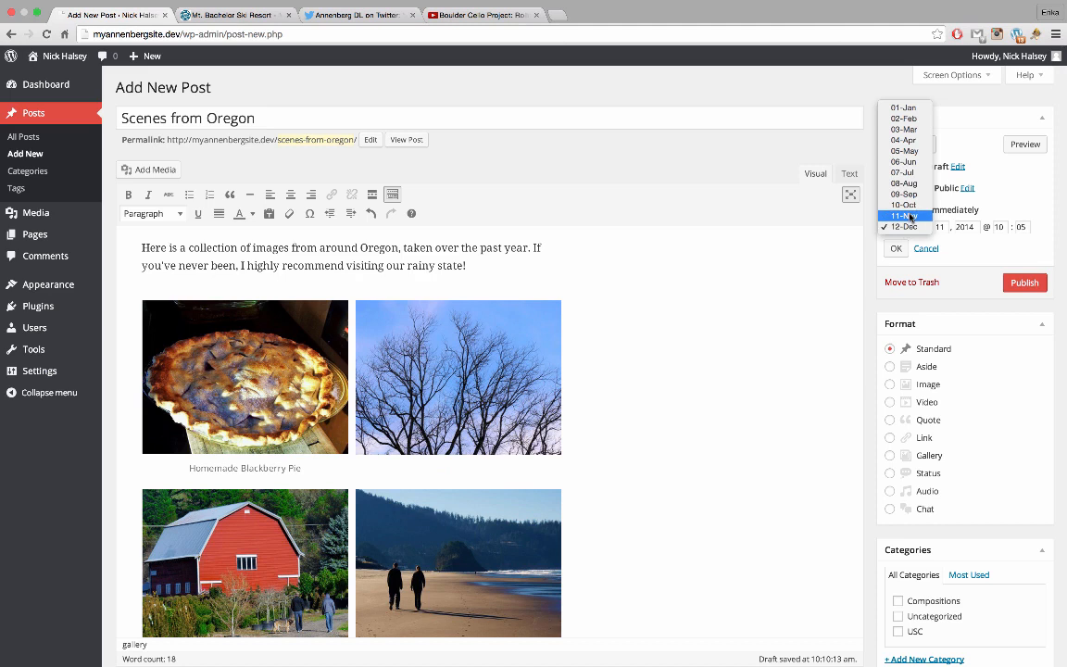
pyautogui.click(911, 216)
pyautogui.press('Tab')
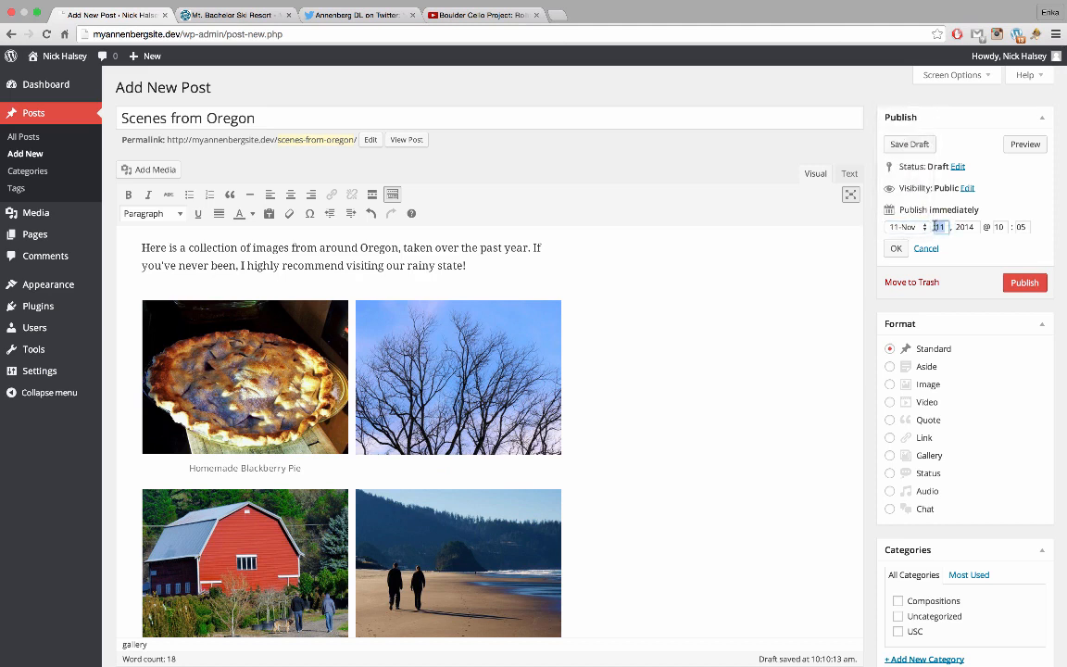
pyautogui.write('30')
pyautogui.click(966, 226)
pyautogui.click(896, 248)
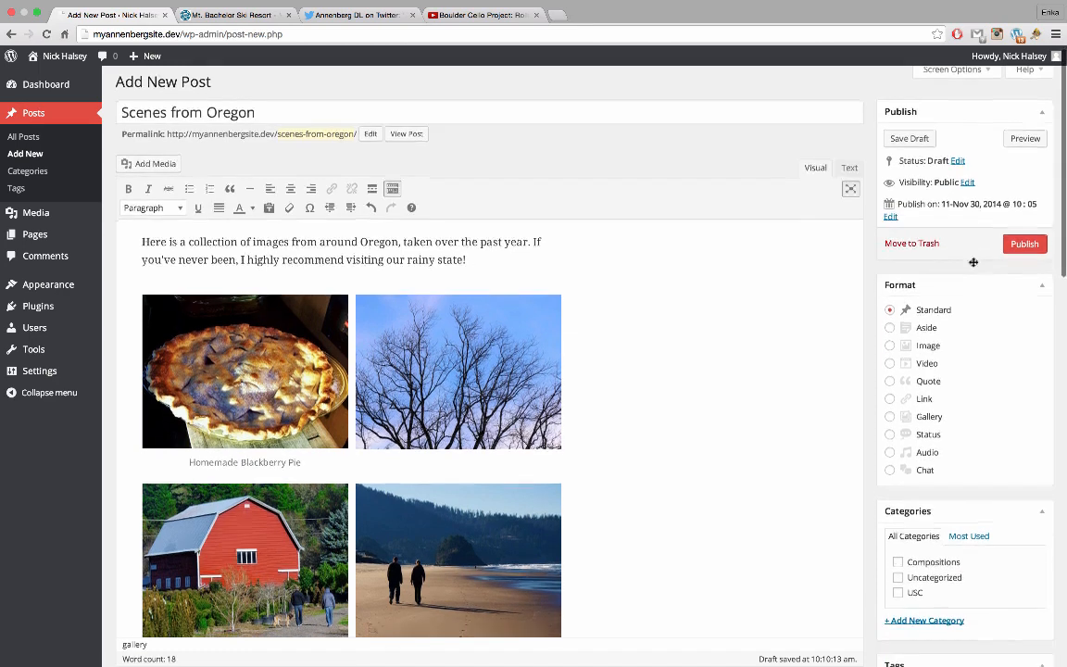
# Add and check a new Photography category for the post
pyautogui.scroll(-2, 971, 269)
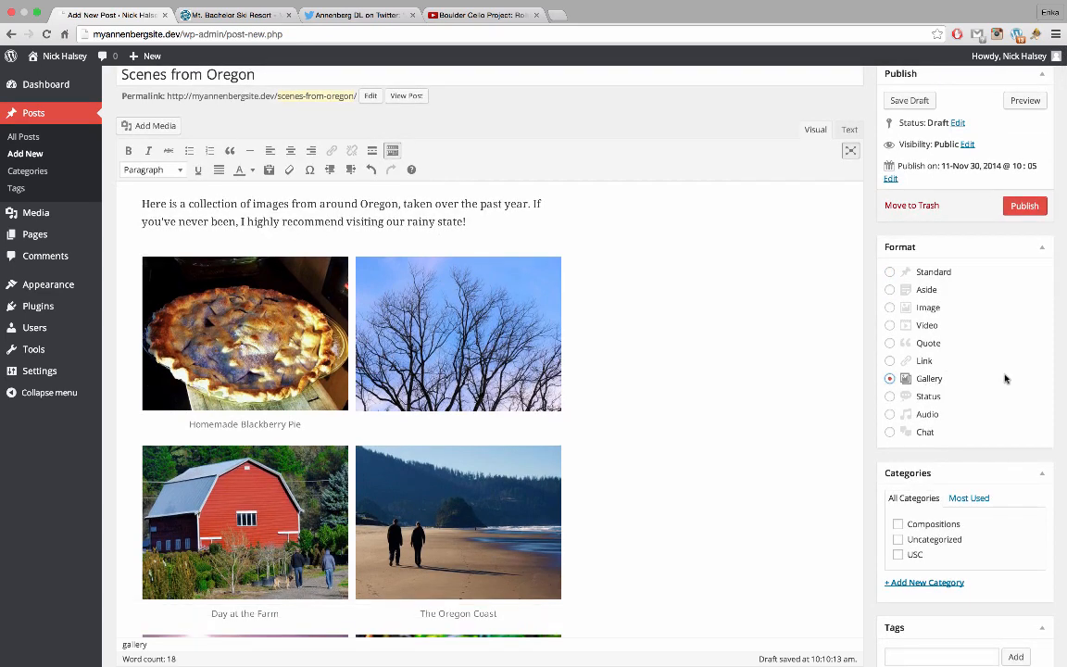
pyautogui.scroll(-2, 1006, 378)
pyautogui.scroll(-3, 1005, 378)
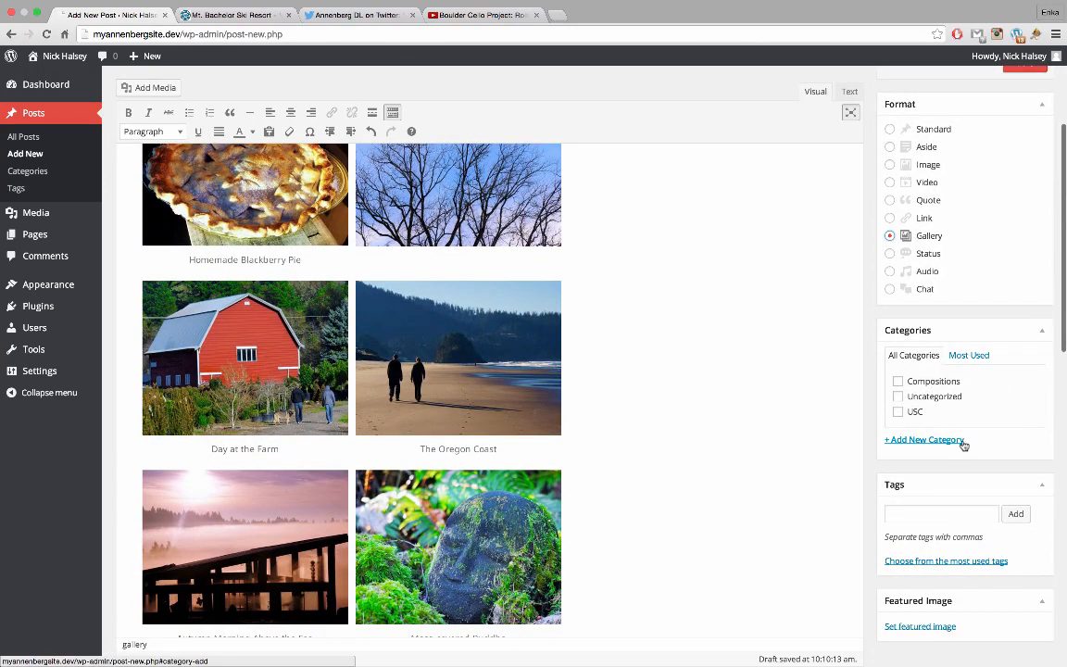
pyautogui.click(954, 440)
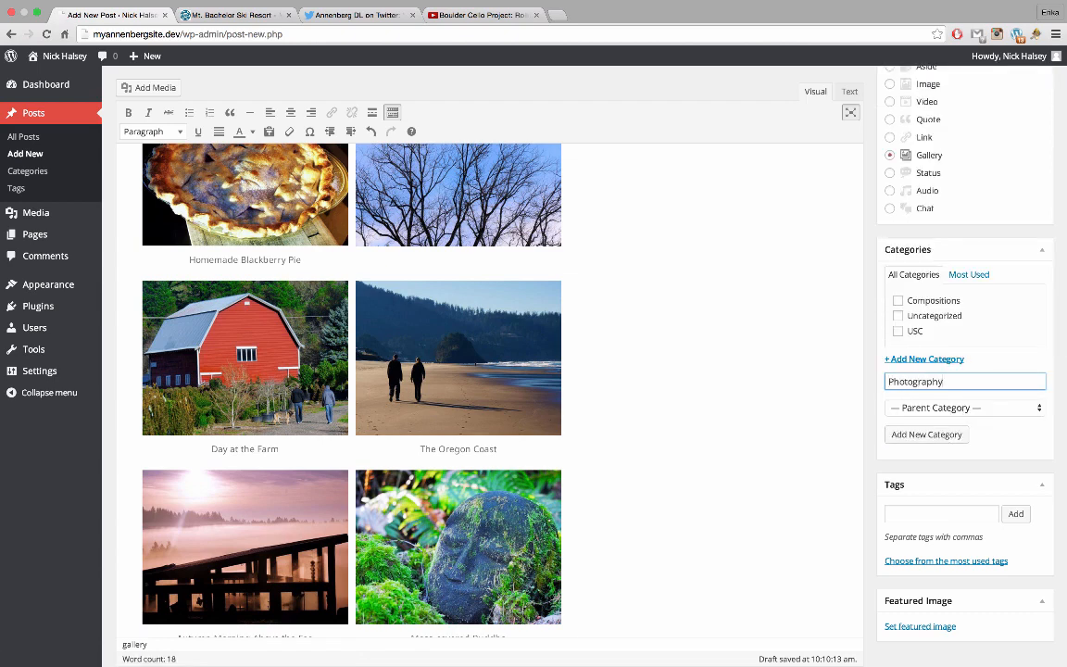
pyautogui.press('Return')
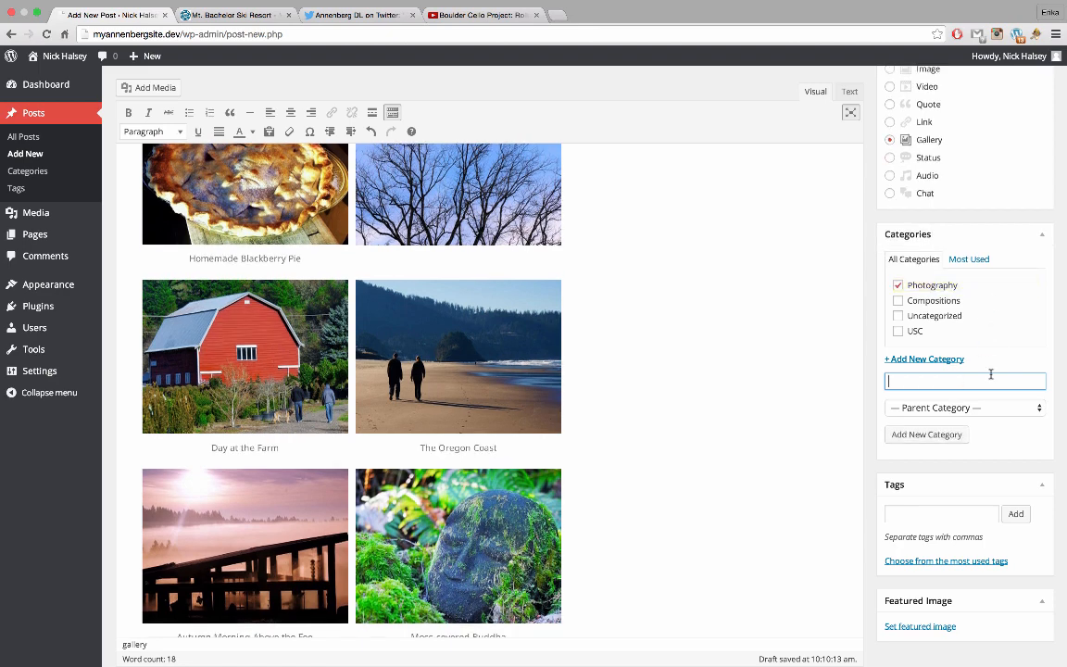
# Tag the post 'oregon' and show the most-used tags
pyautogui.scroll(-1, 973, 416)
pyautogui.click(950, 513)
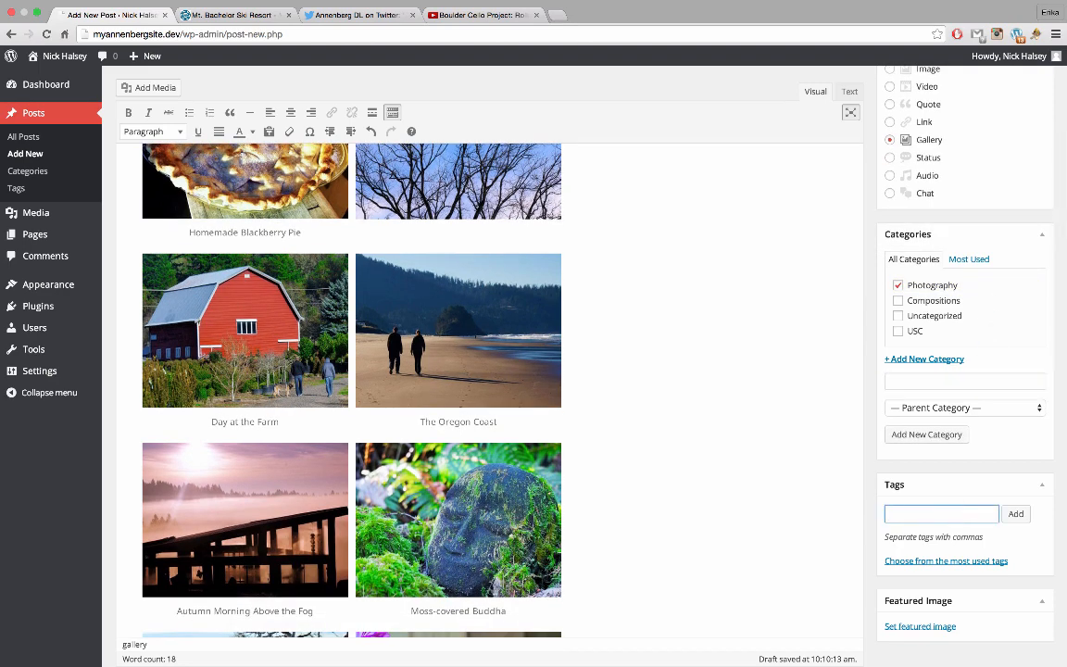
pyautogui.write('oregon')
pyautogui.press('Return')
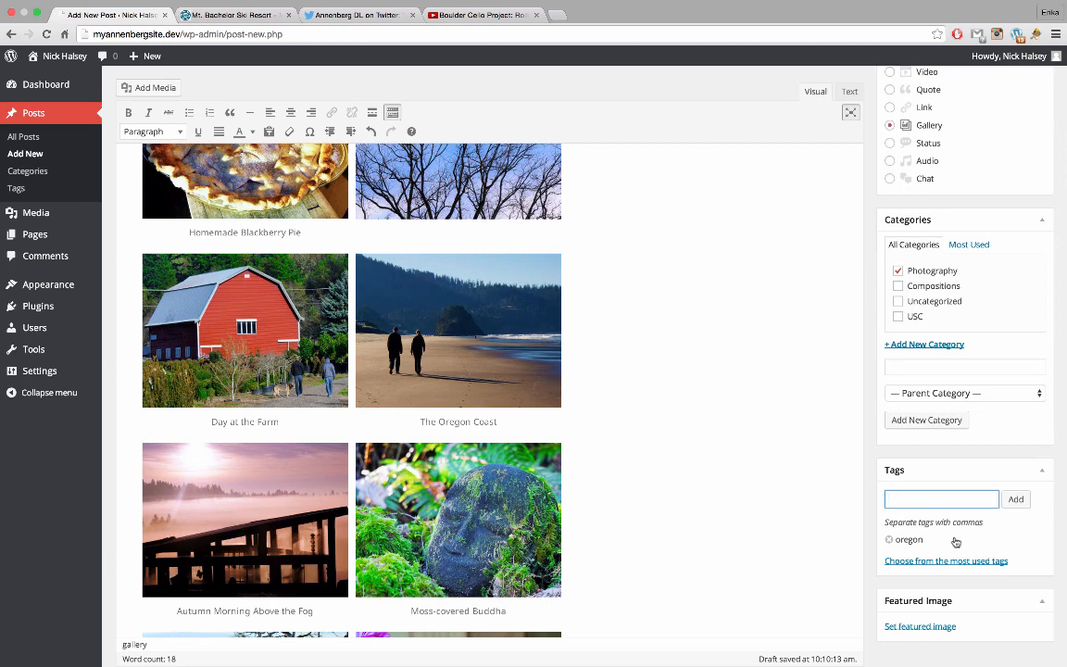
pyautogui.click(968, 561)
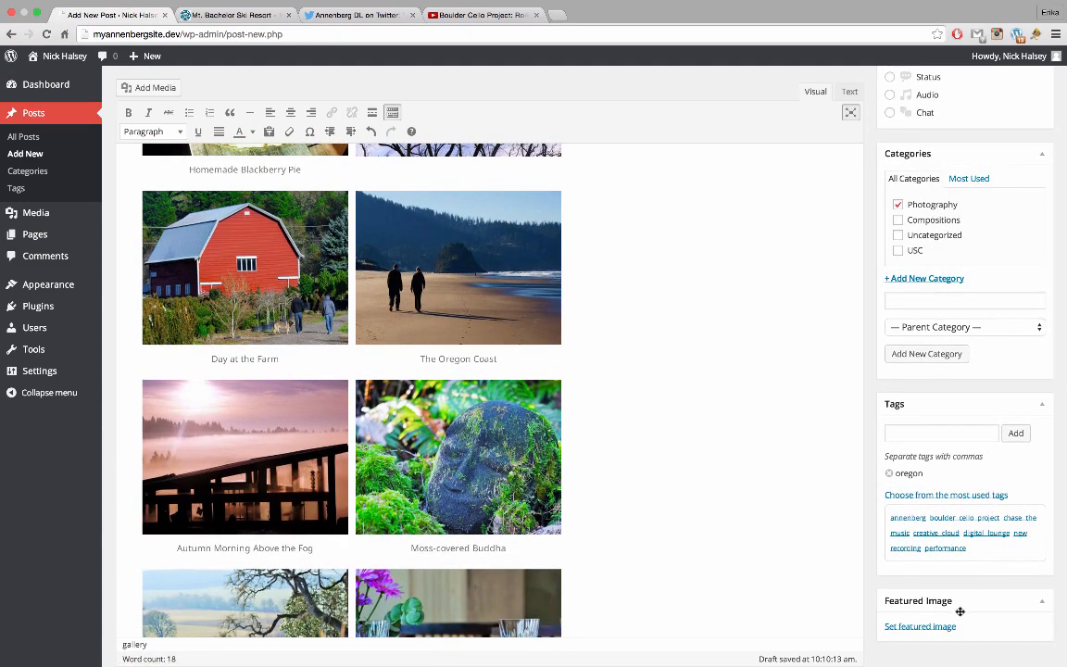
pyautogui.scroll(5, 804, 419)
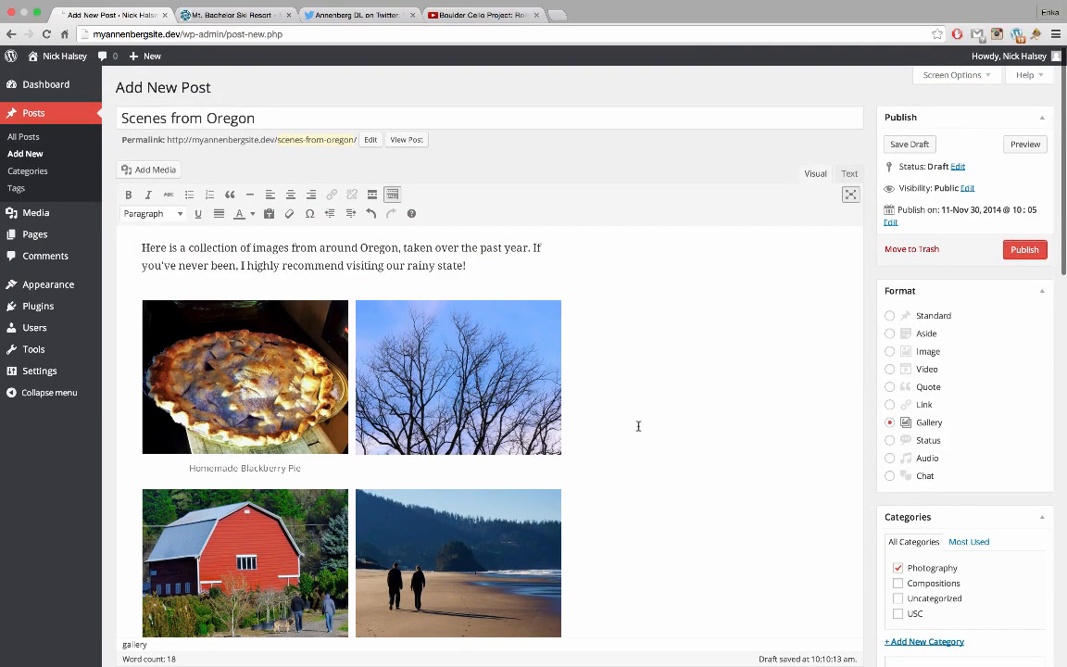
pyautogui.scroll(-5, 638, 426)
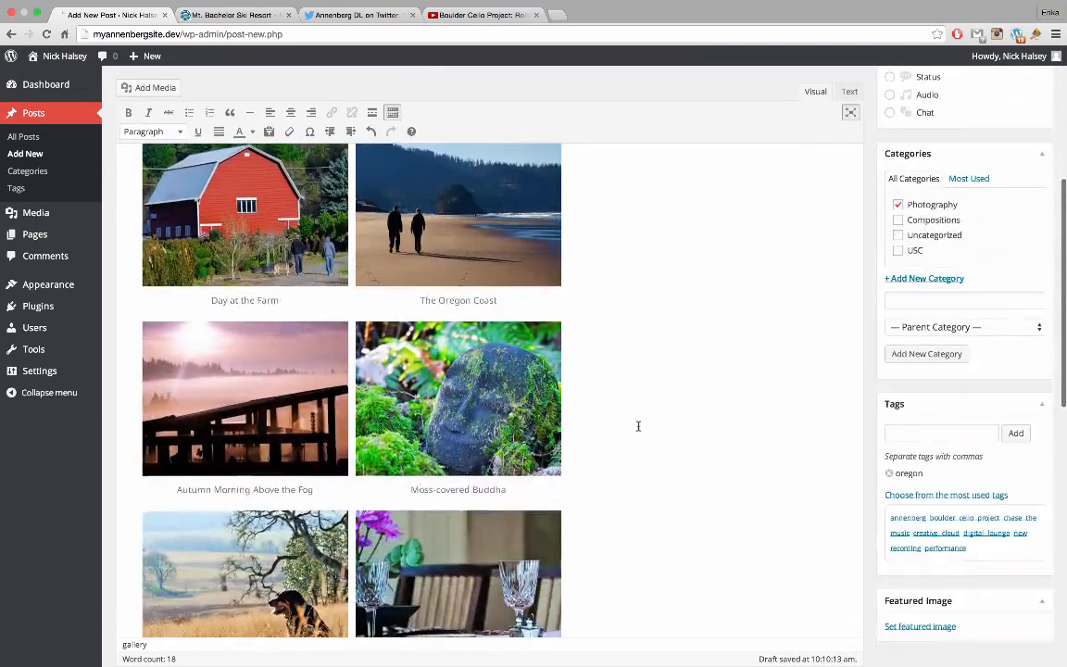
pyautogui.scroll(-1, 638, 425)
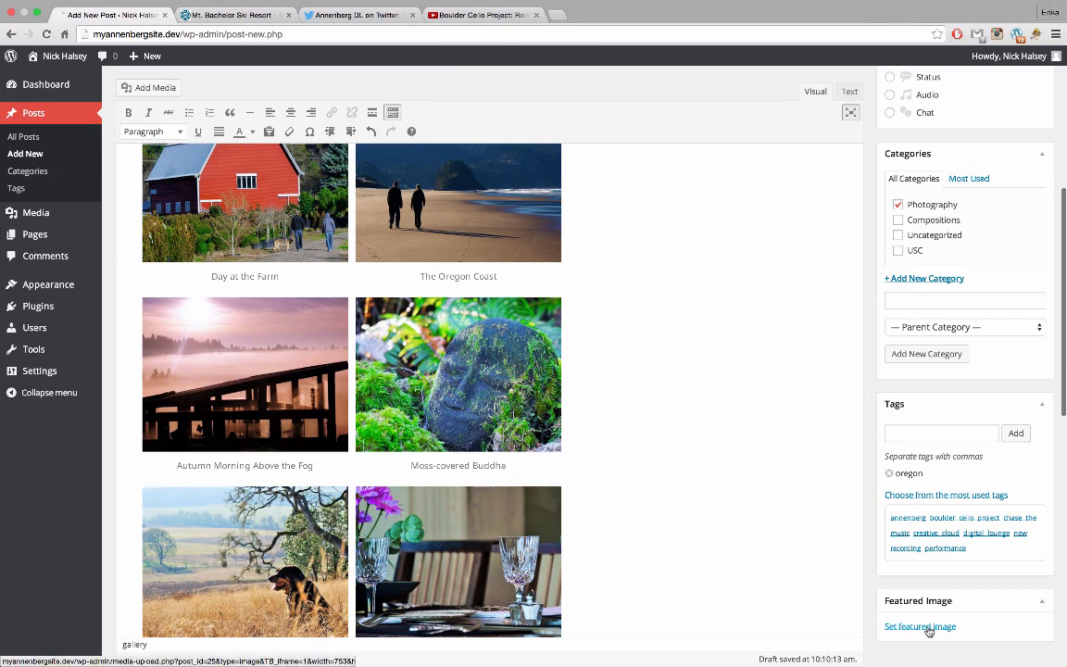
# Make DSC00938-2.jpg, the dog-in-grass photo, the post's featured image
pyautogui.click(926, 627)
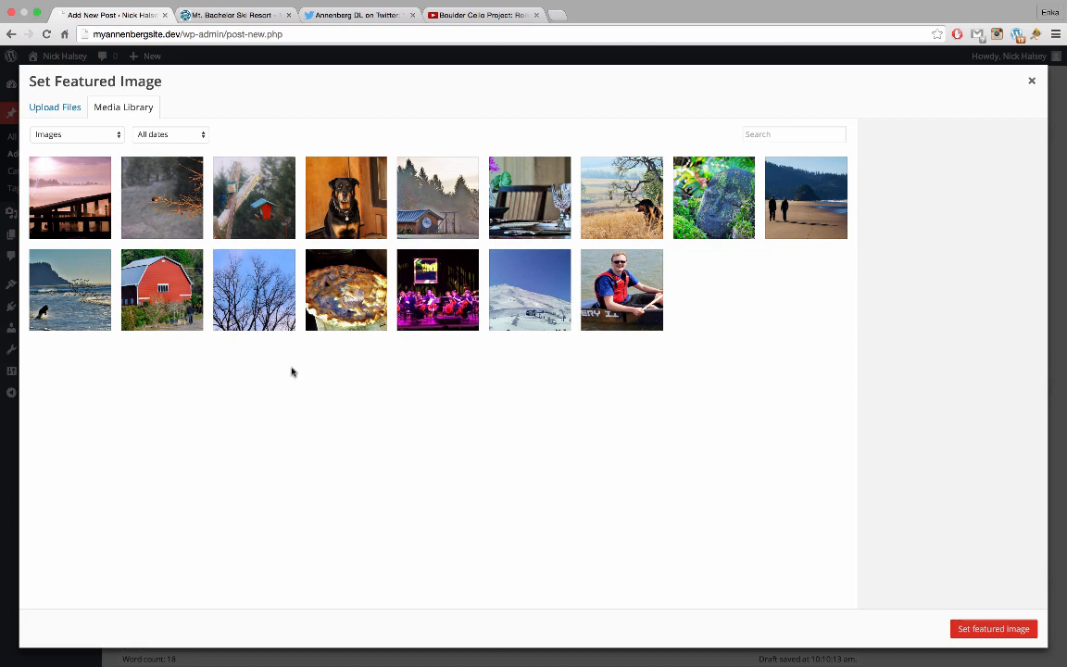
pyautogui.click(602, 199)
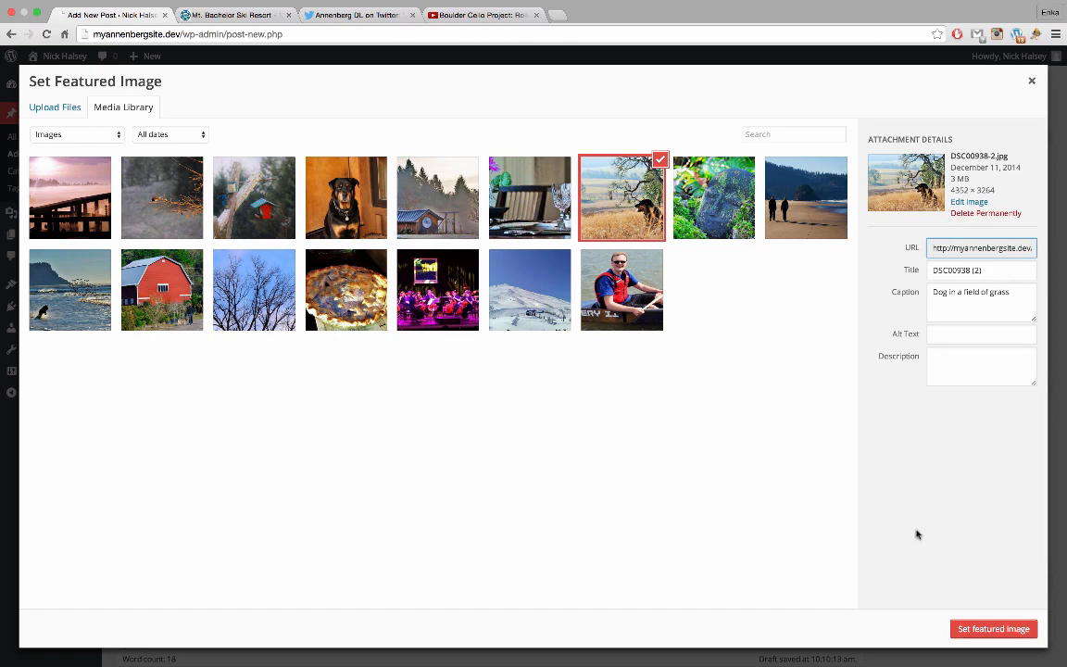
pyautogui.click(969, 630)
pyautogui.scroll(3, 871, 426)
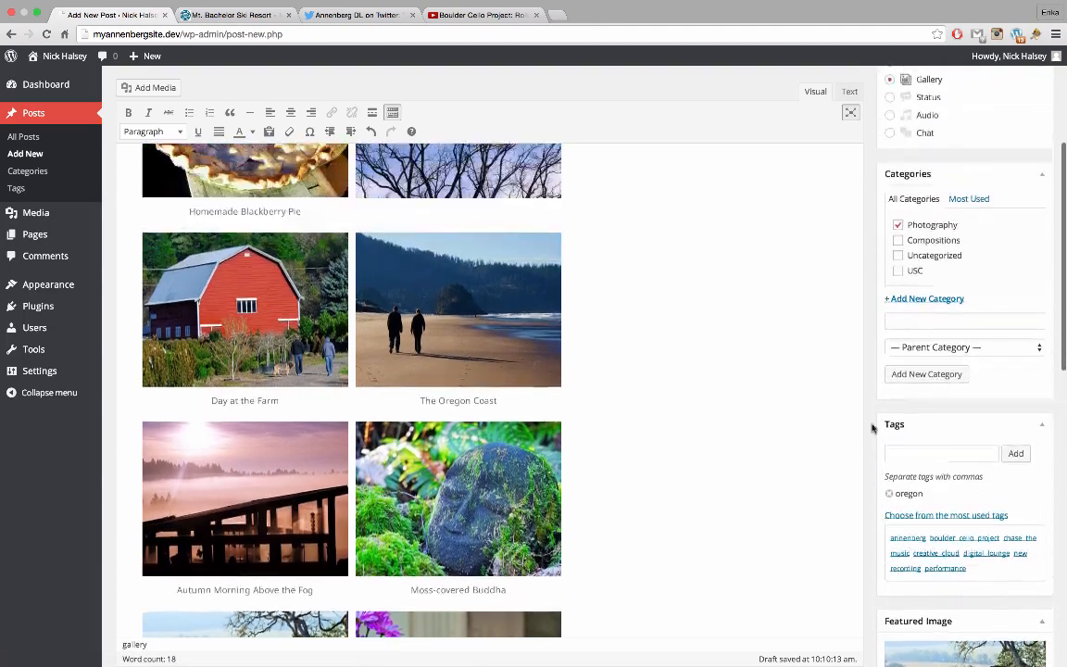
pyautogui.scroll(5, 870, 426)
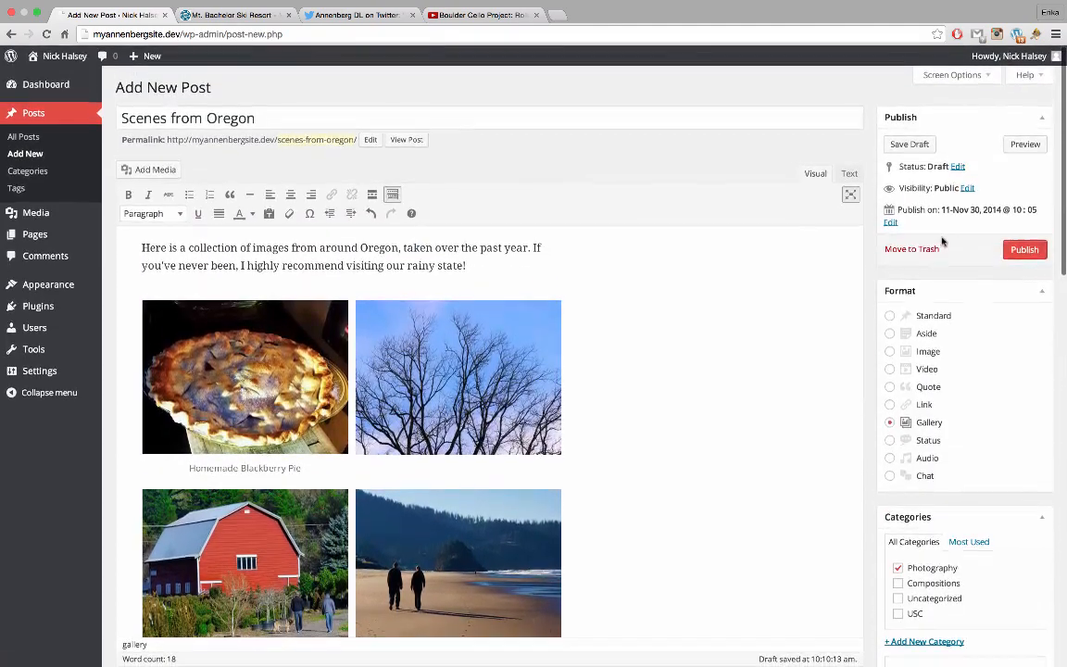
pyautogui.click(1030, 248)
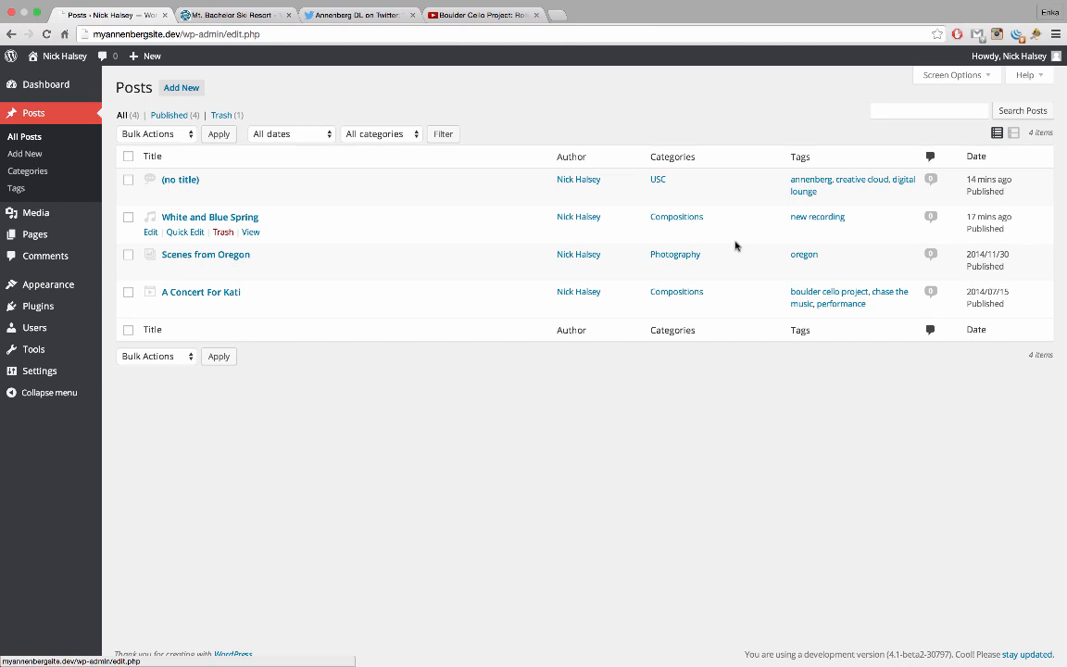
pyautogui.click(71, 57)
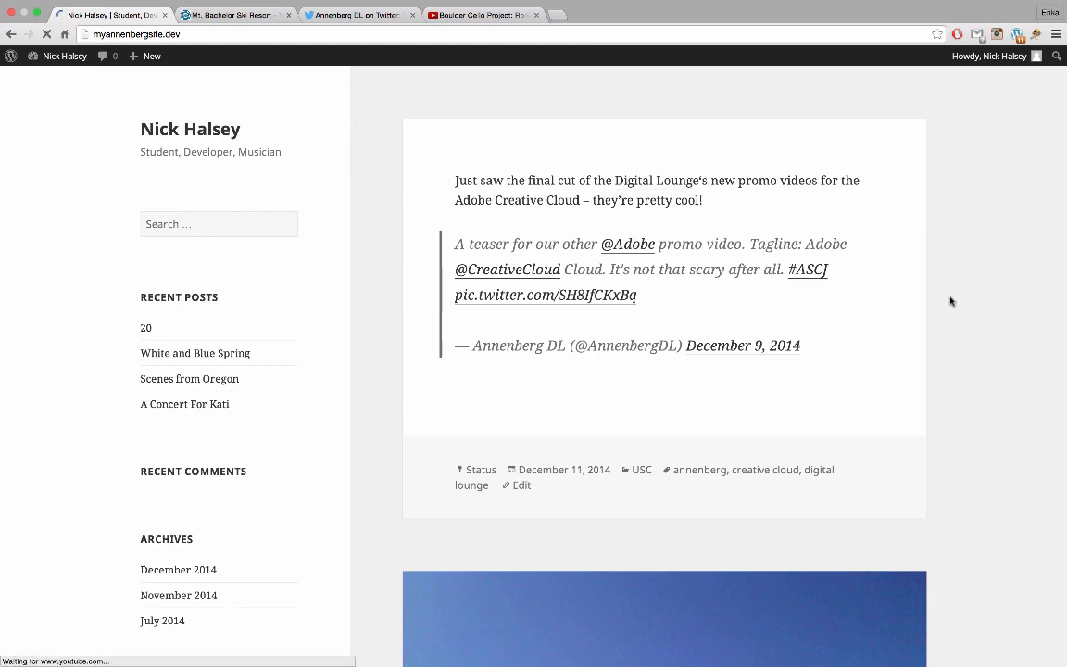
pyautogui.scroll(-1, 926, 400)
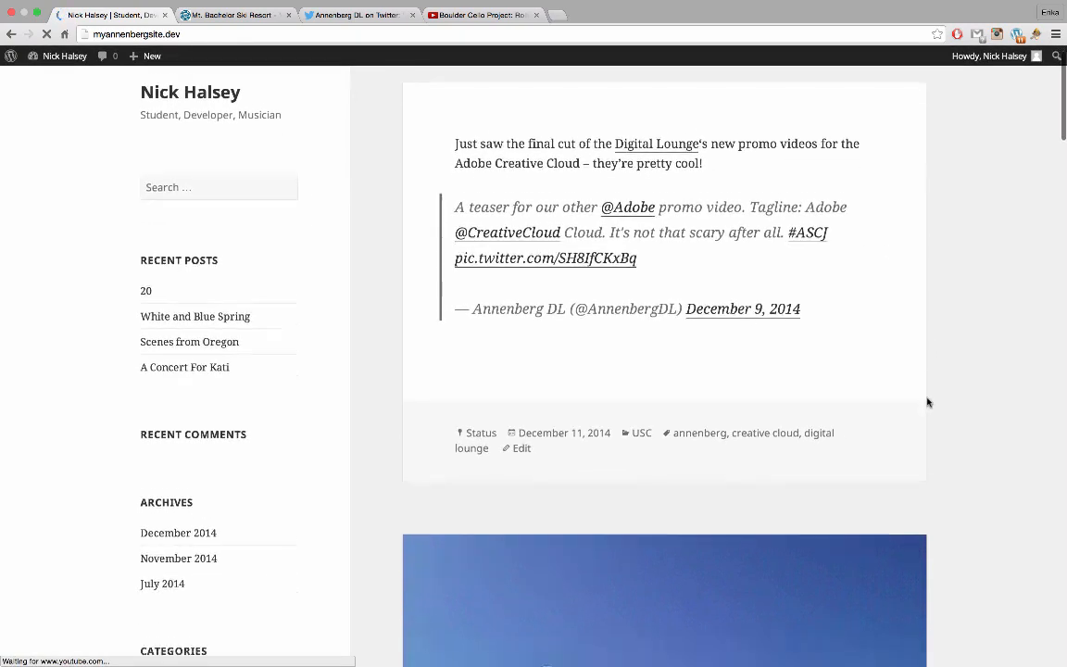
pyautogui.scroll(-5, 927, 402)
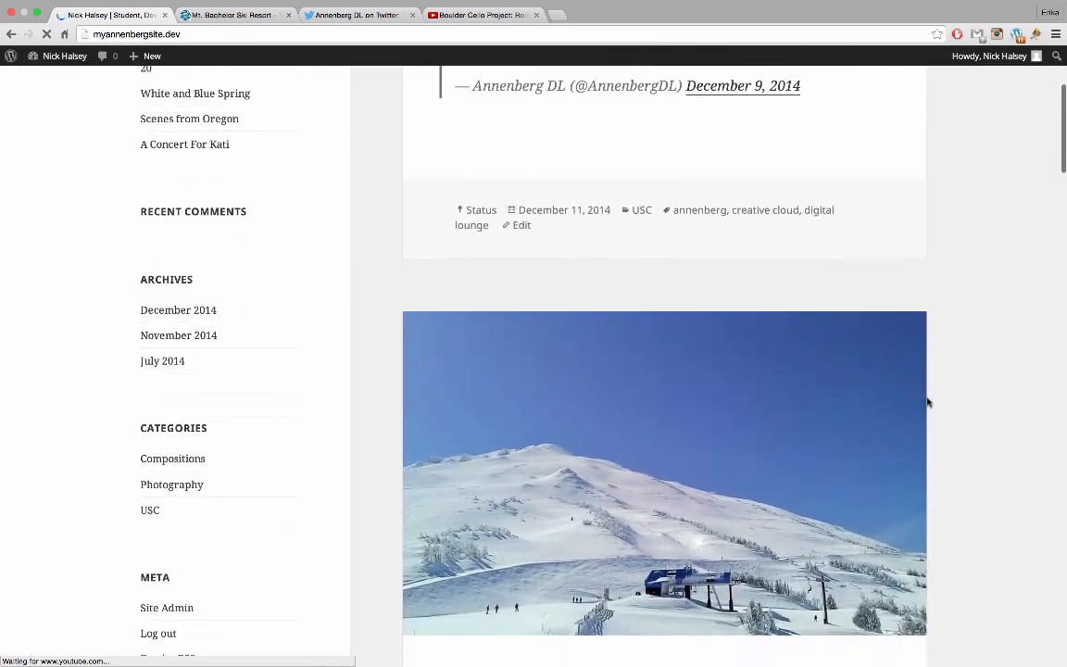
pyautogui.scroll(-10, 926, 402)
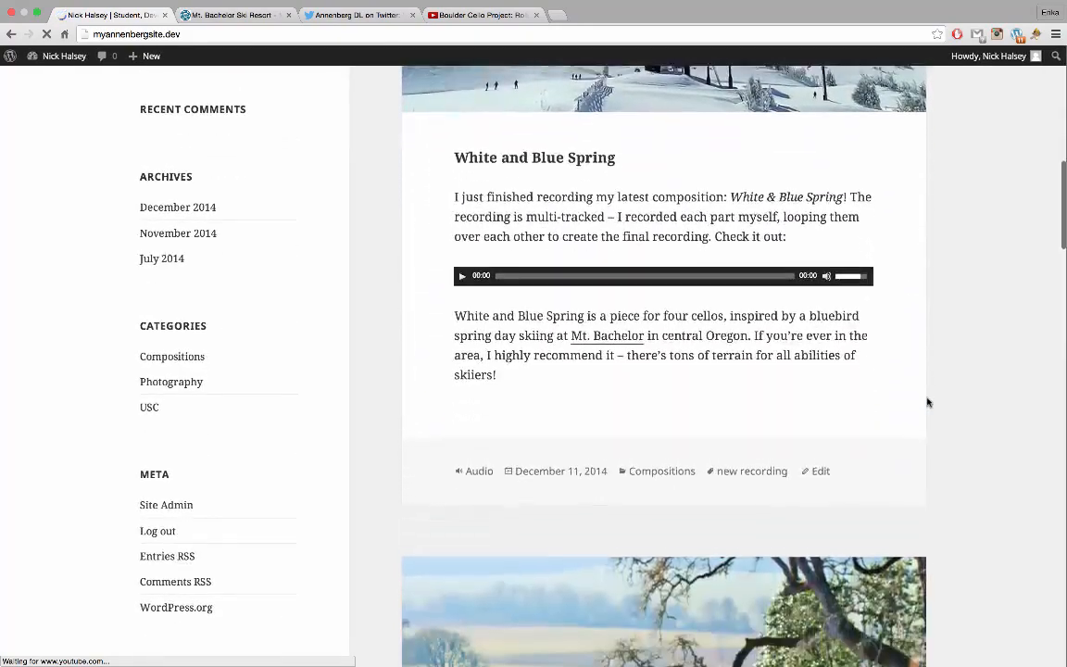
pyautogui.scroll(-8, 927, 402)
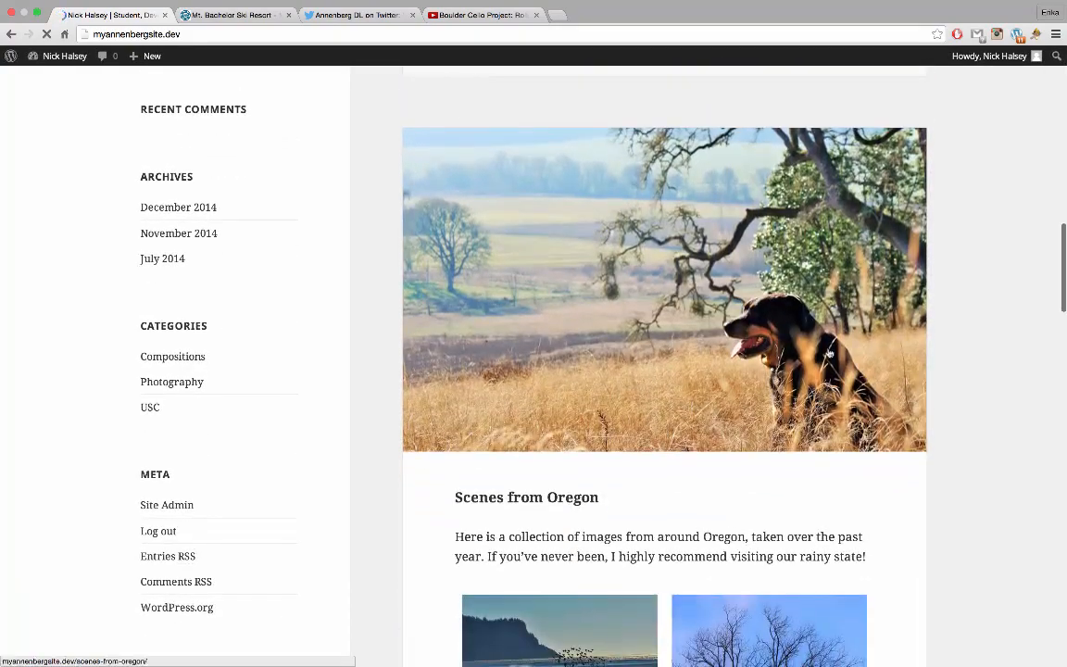
pyautogui.scroll(-3, 958, 419)
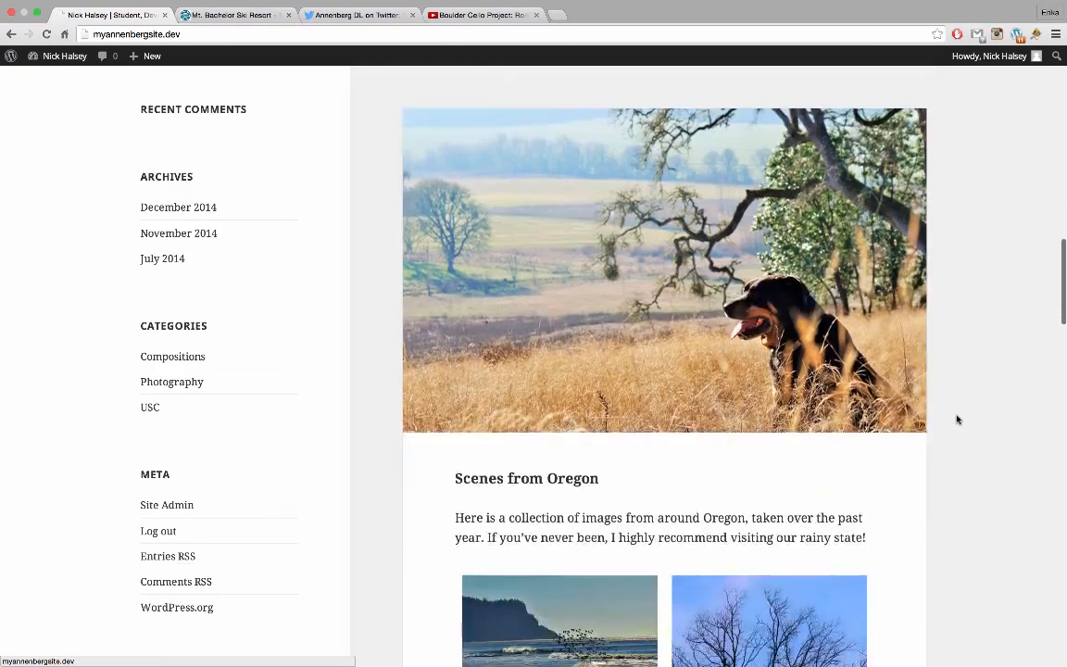
pyautogui.scroll(-5, 655, 317)
pyautogui.scroll(-6, 738, 511)
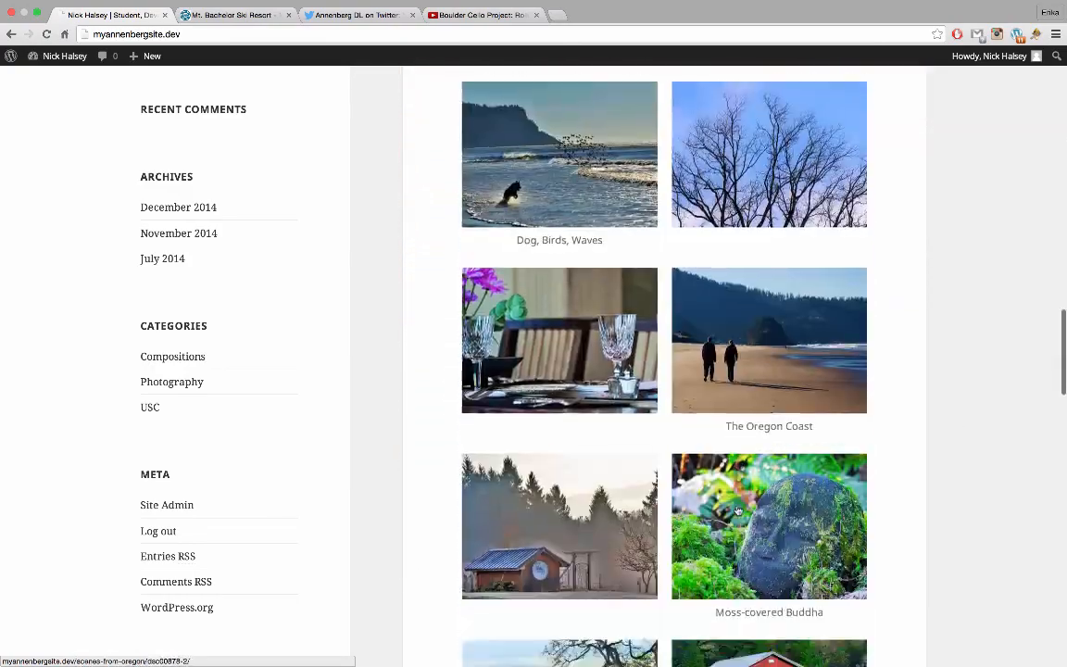
pyautogui.scroll(-6, 738, 511)
pyautogui.scroll(-10, 839, 382)
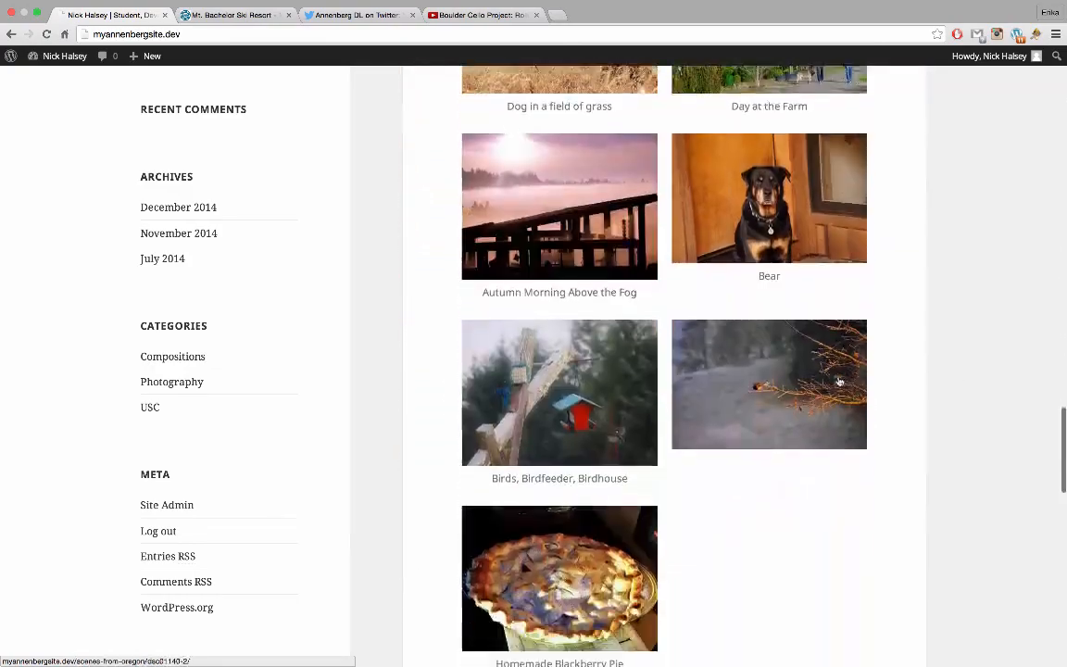
pyautogui.scroll(-6, 839, 382)
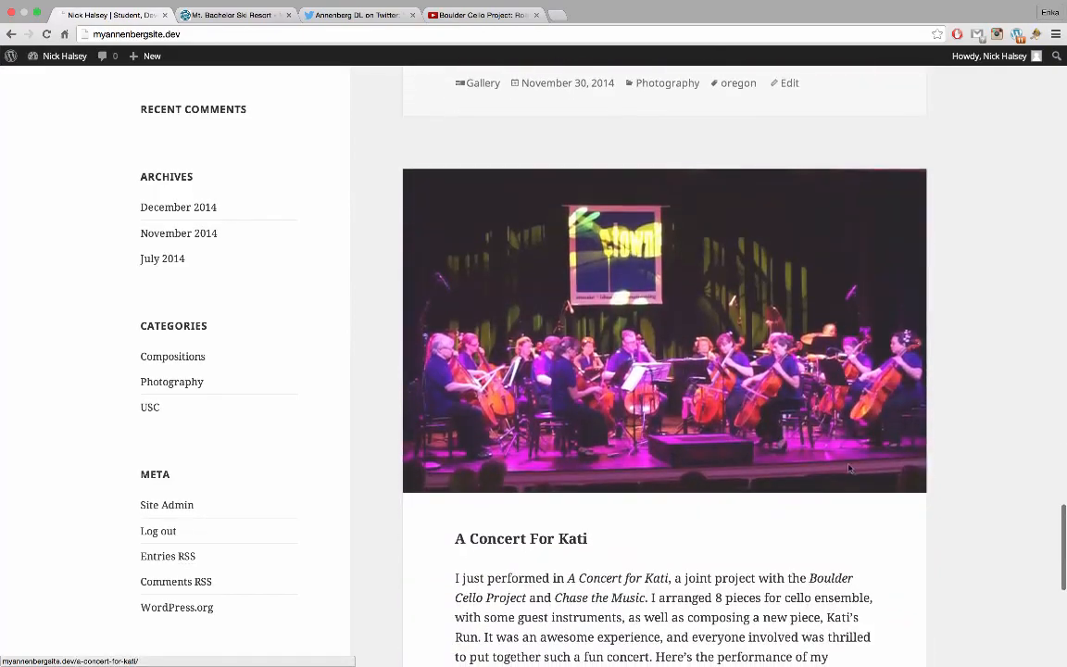
pyautogui.scroll(-2, 824, 580)
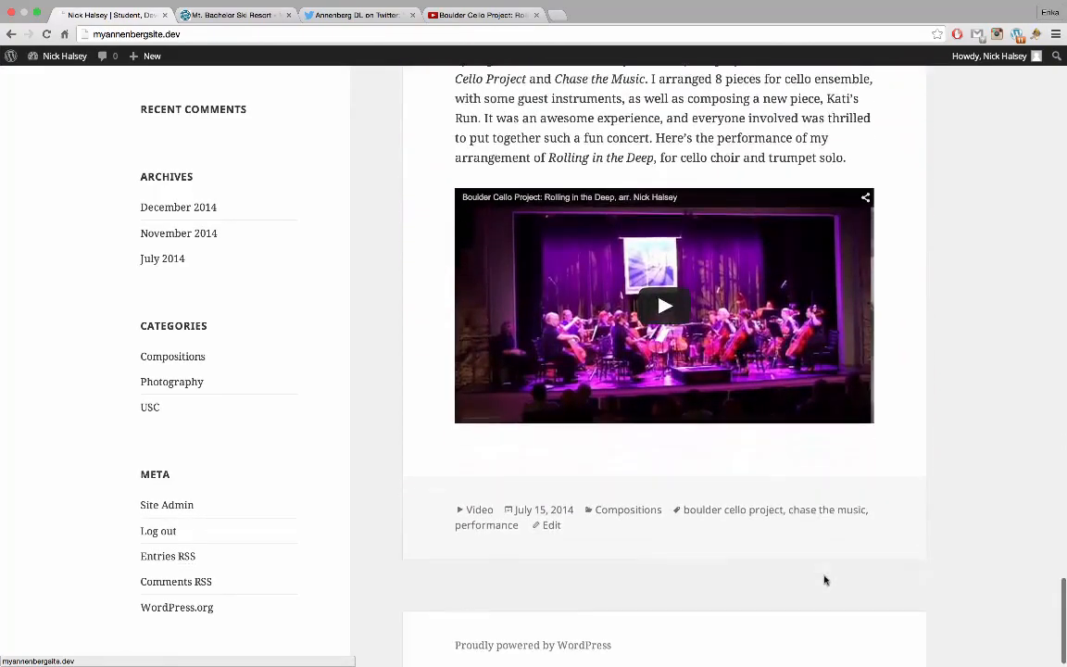
pyautogui.scroll(15, 945, 361)
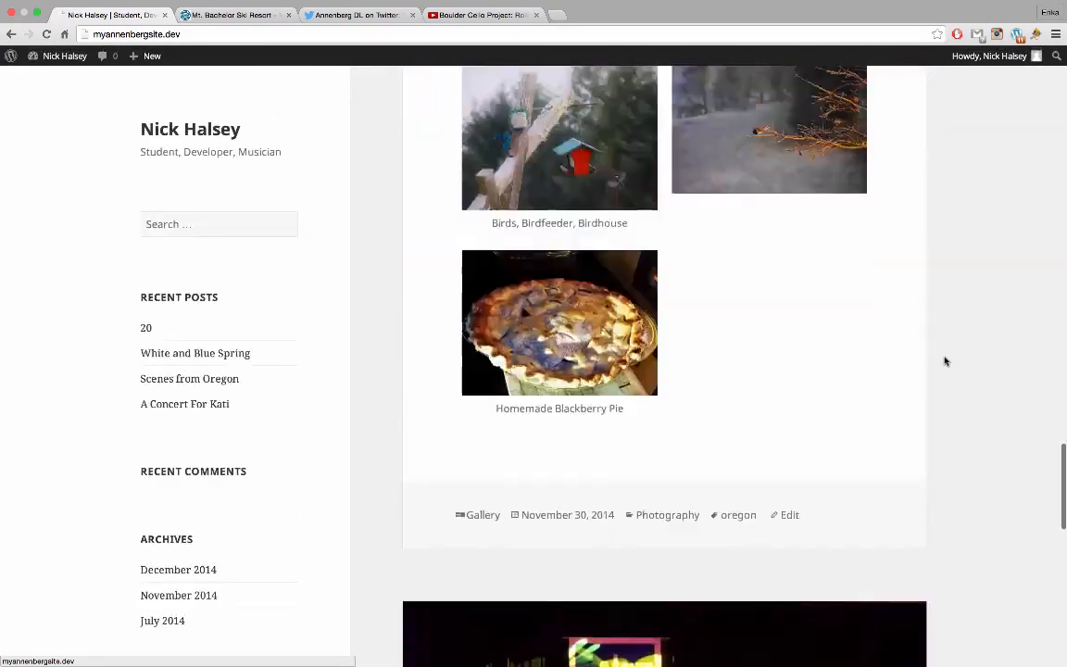
pyautogui.scroll(12, 944, 362)
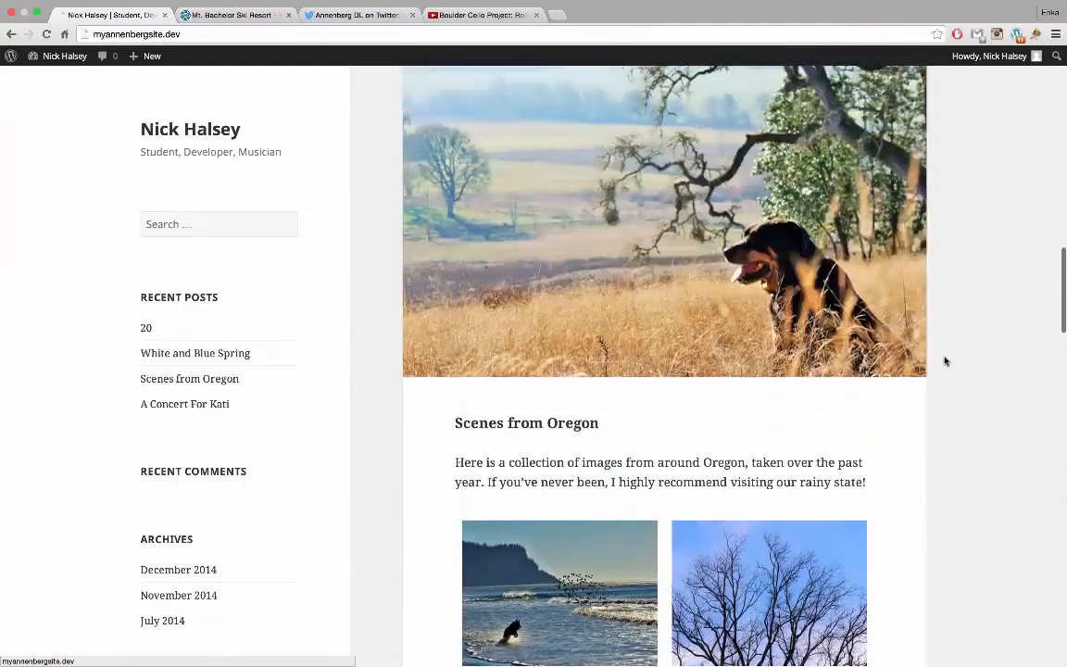
pyautogui.scroll(5, 945, 361)
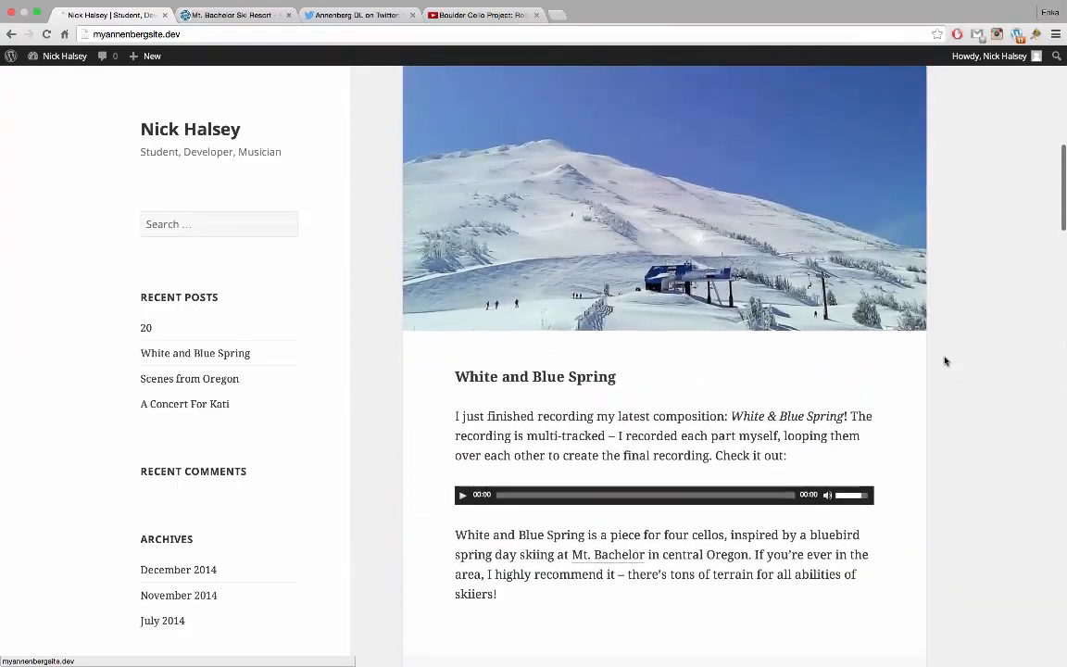
pyautogui.scroll(7, 945, 362)
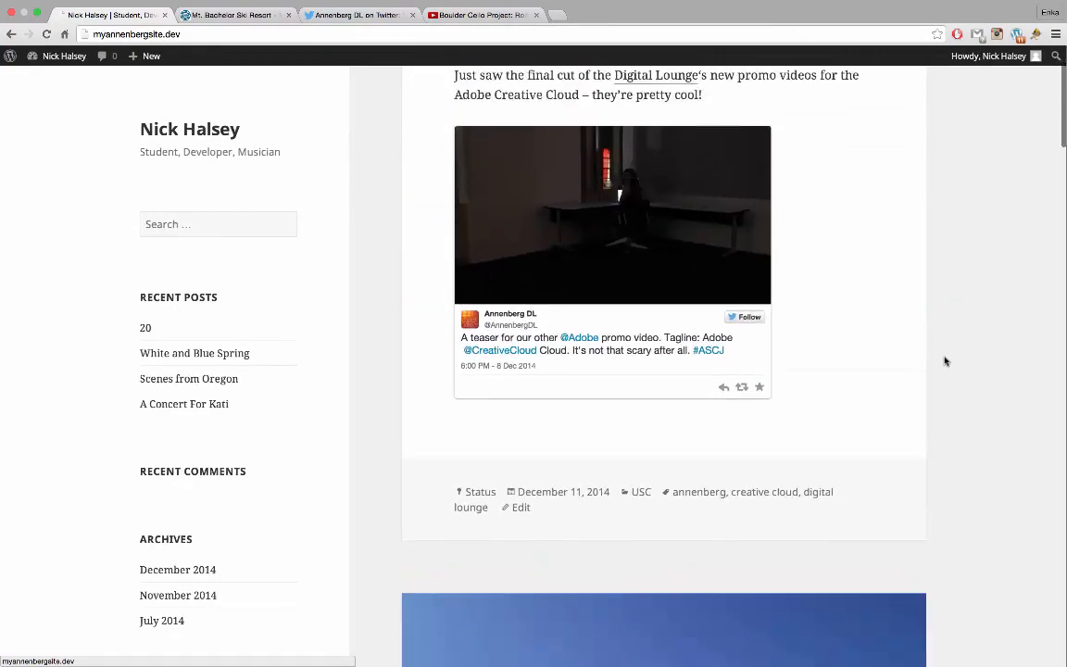
pyautogui.scroll(1, 945, 361)
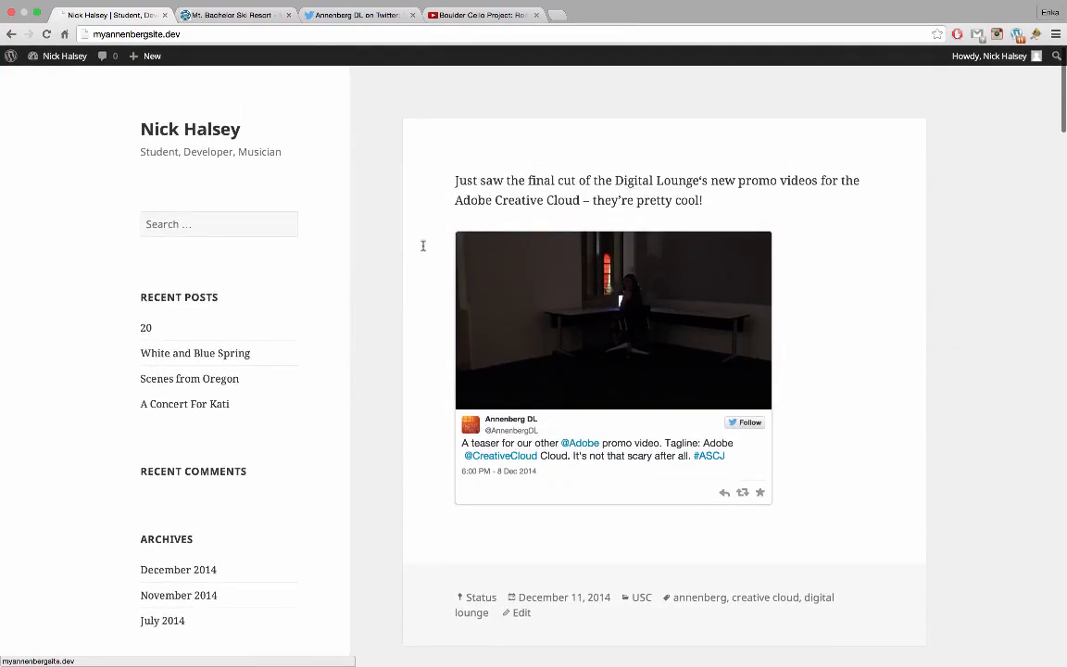
pyautogui.scroll(-4, 721, 445)
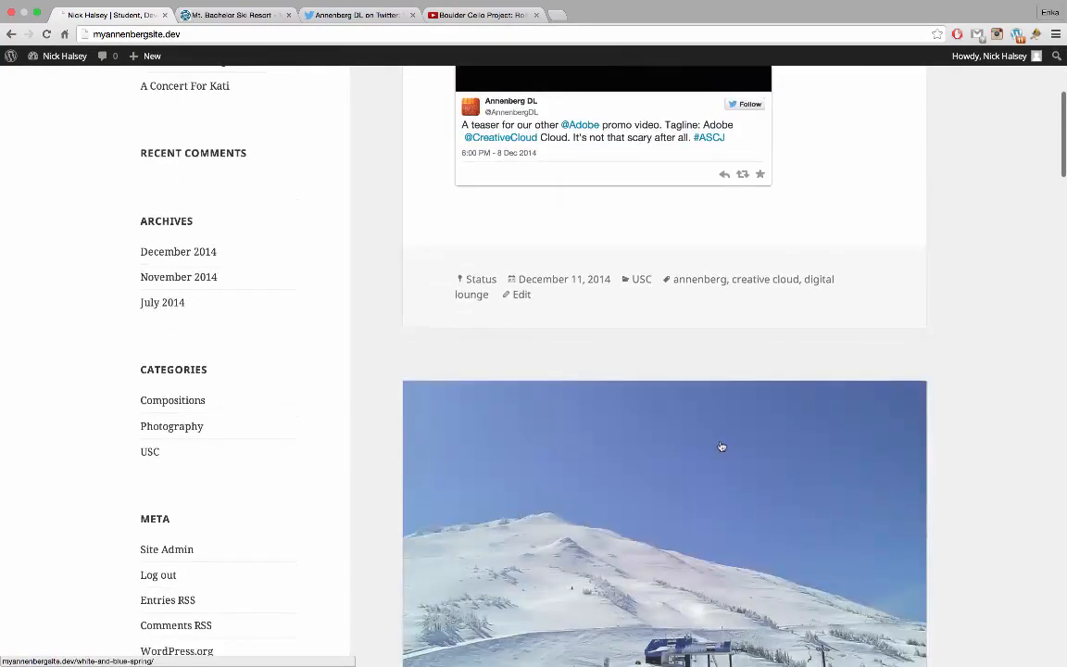
pyautogui.scroll(4, 721, 447)
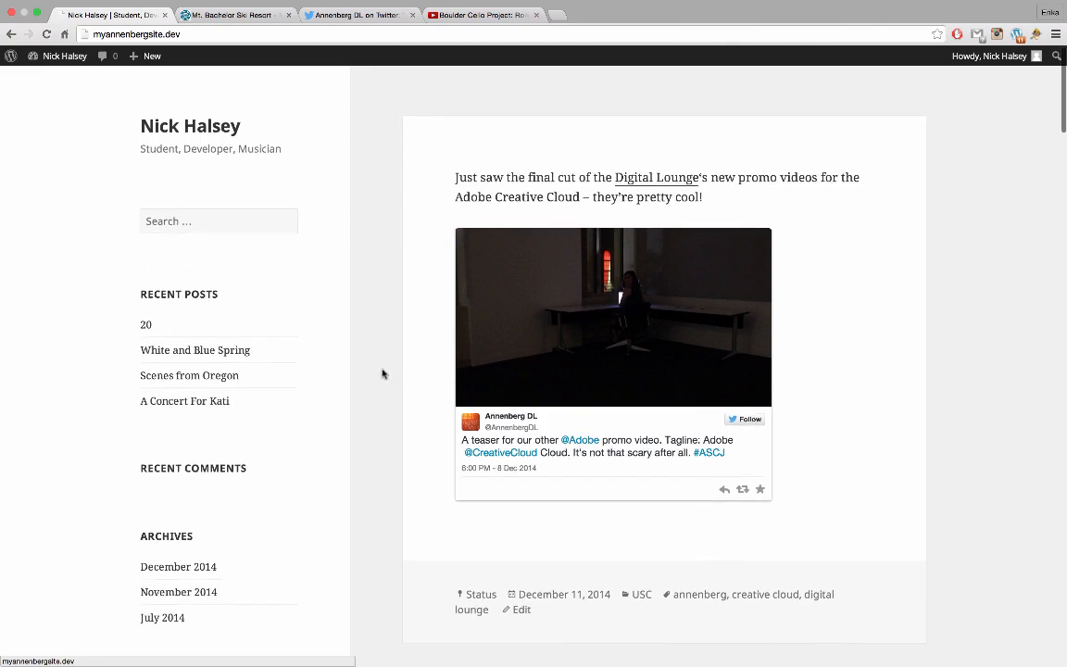
pyautogui.scroll(-3, 383, 373)
pyautogui.scroll(-2, 383, 373)
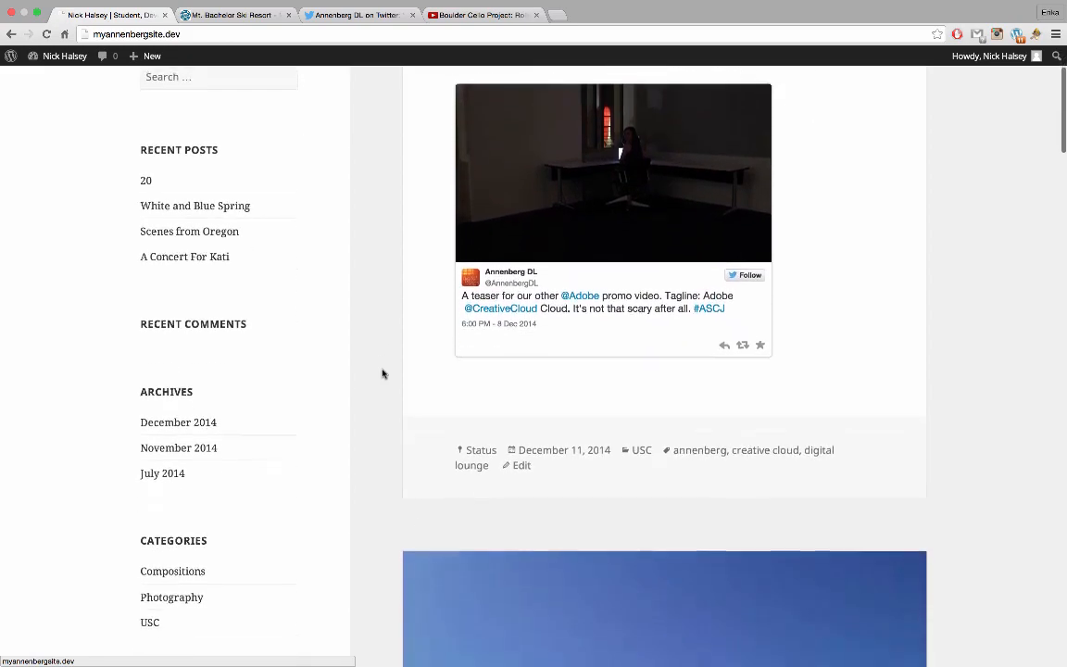
pyautogui.scroll(-7, 383, 373)
pyautogui.scroll(-2, 382, 374)
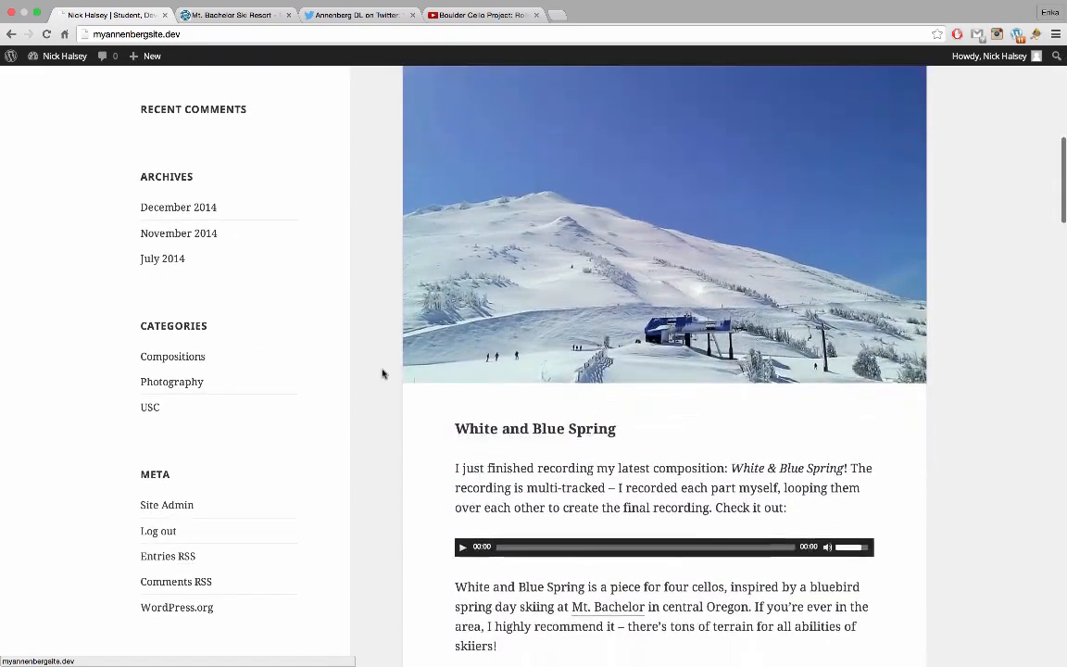
pyautogui.scroll(10, 383, 373)
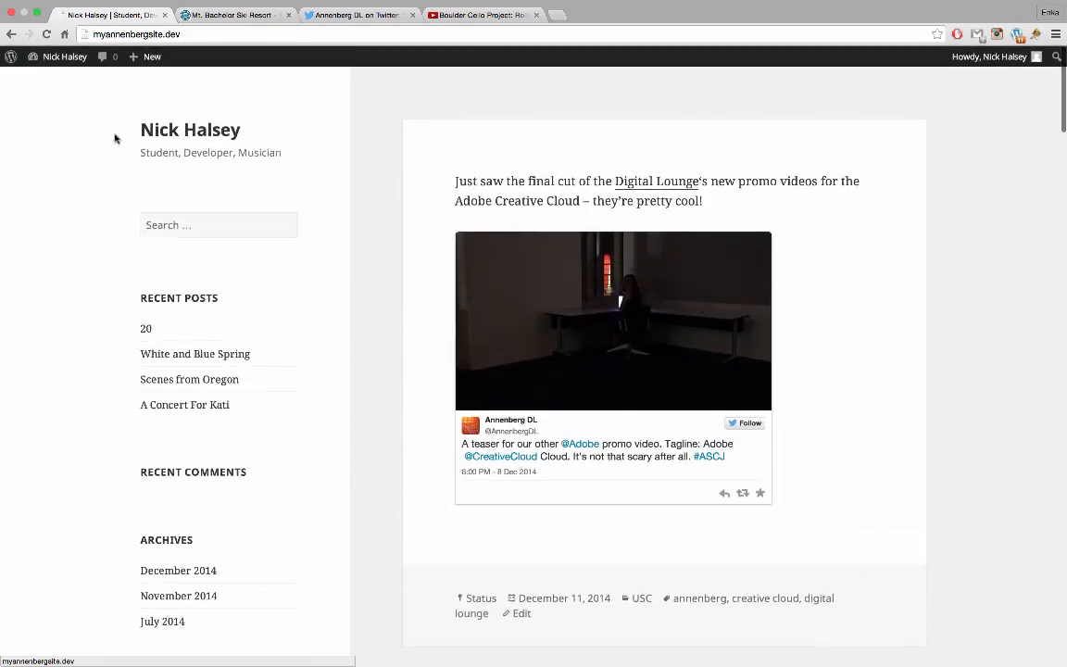
pyautogui.moveTo(54, 66)
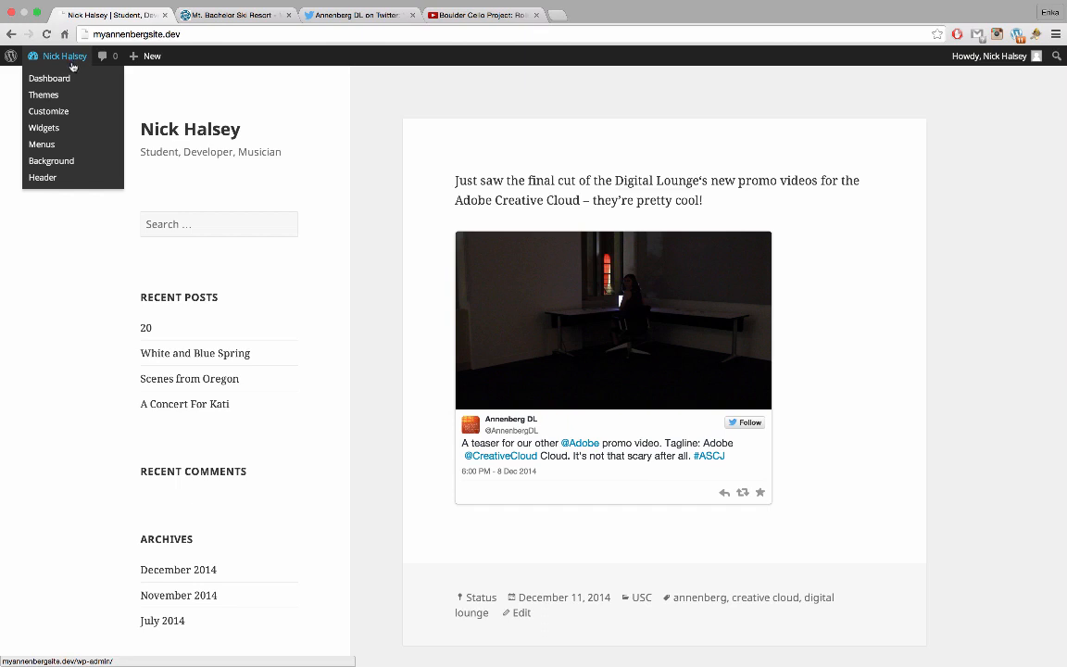
# Launch the Customizer and scroll through the home page preview
pyautogui.click(65, 117)
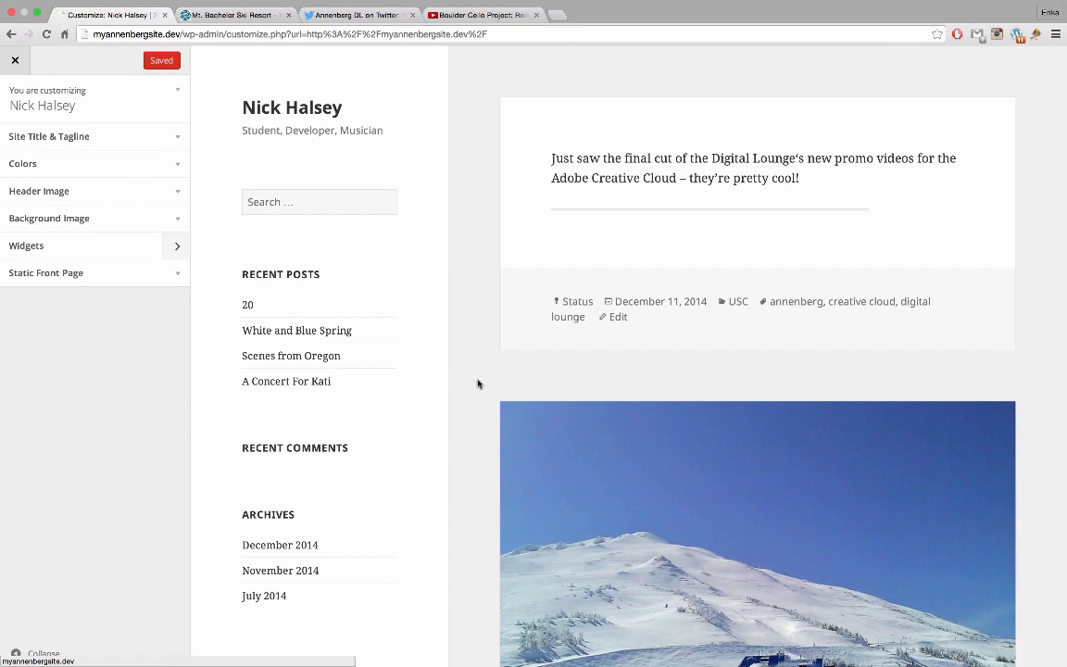
pyautogui.scroll(-5, 476, 387)
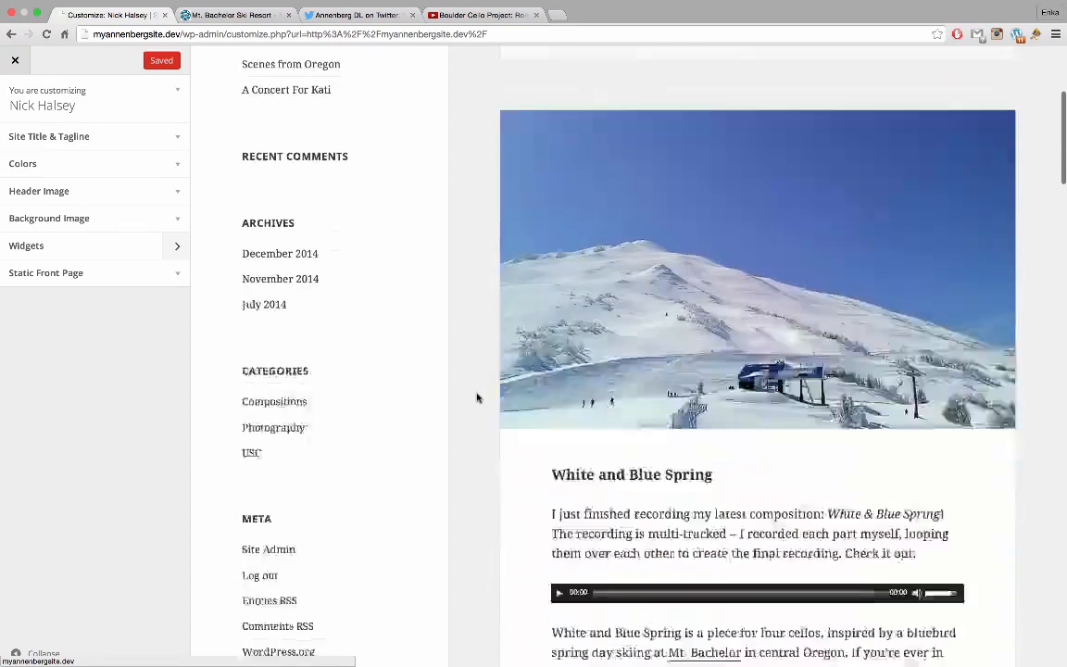
pyautogui.scroll(-8, 477, 398)
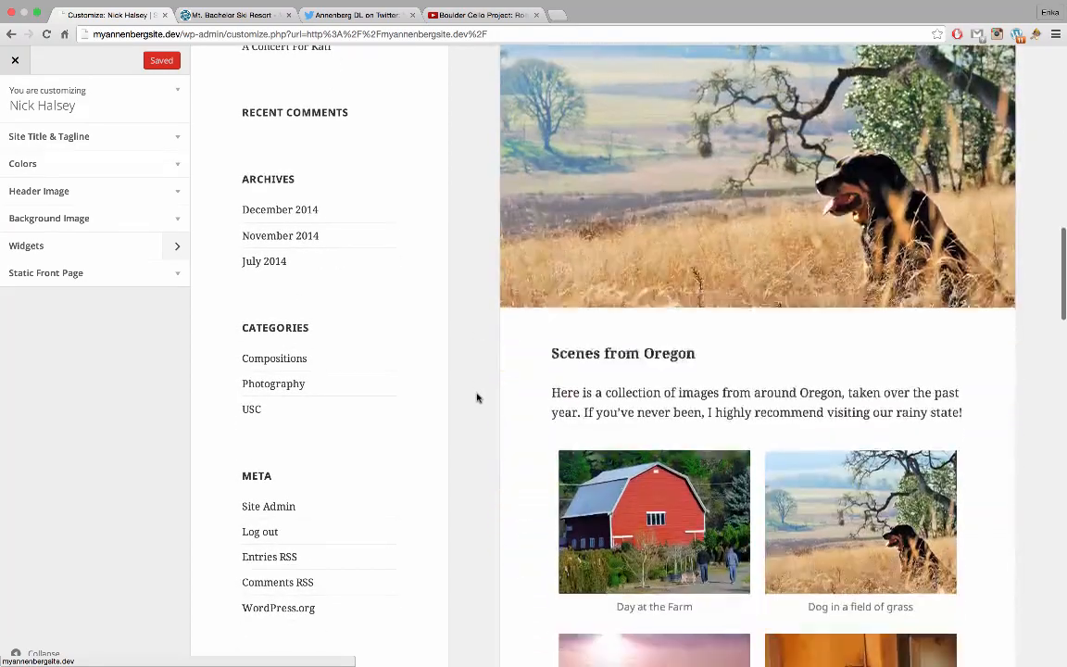
pyautogui.scroll(10, 477, 398)
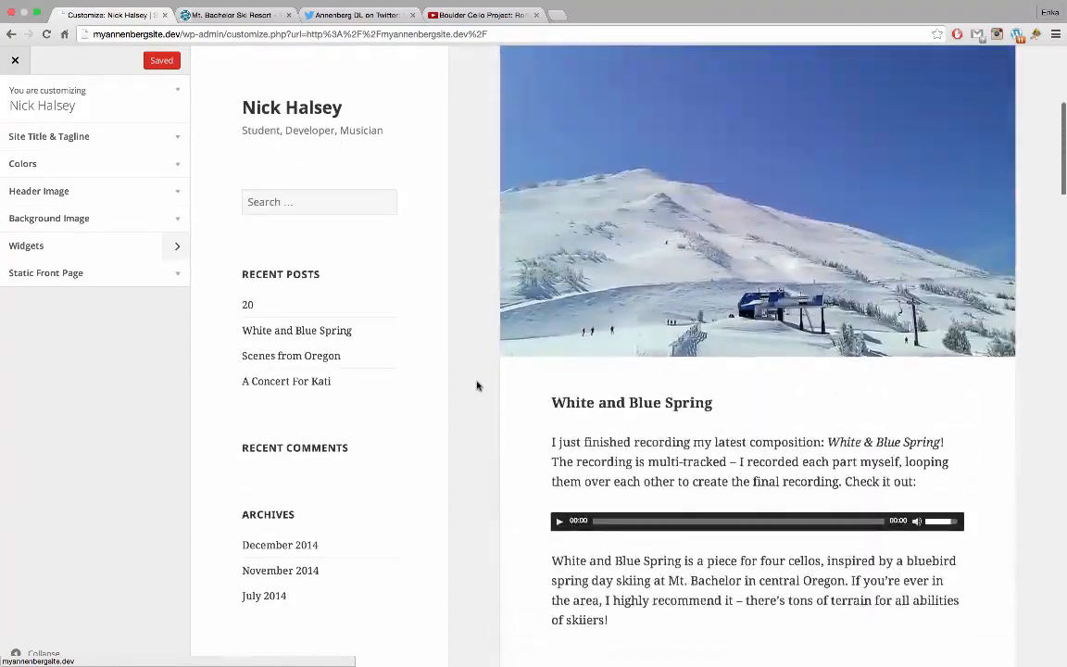
pyautogui.scroll(3, 469, 297)
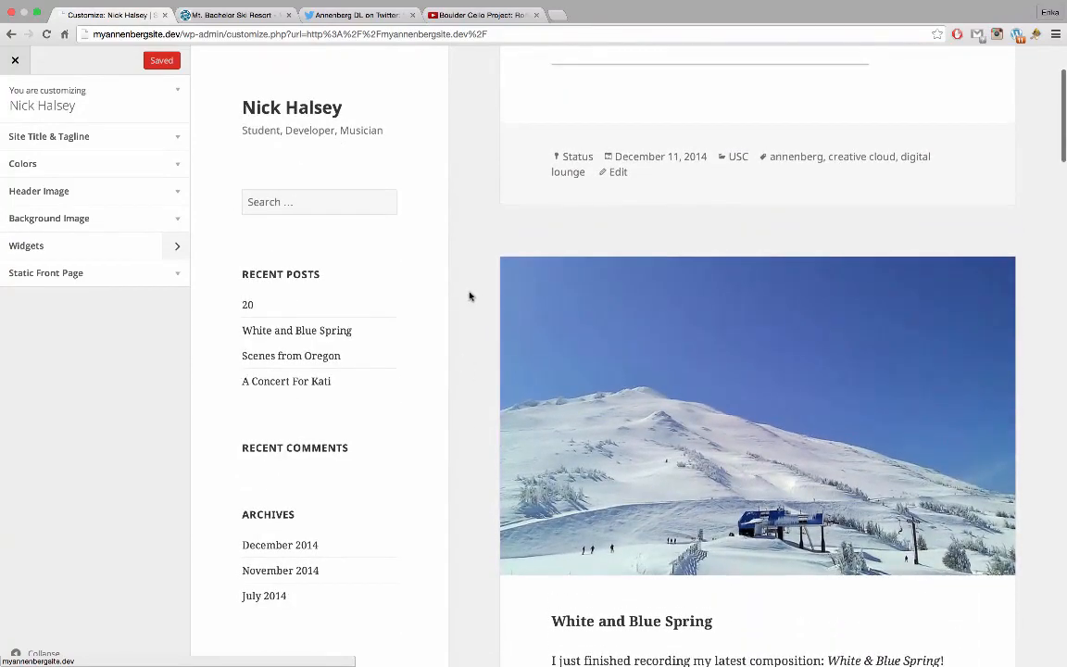
pyautogui.scroll(3, 469, 262)
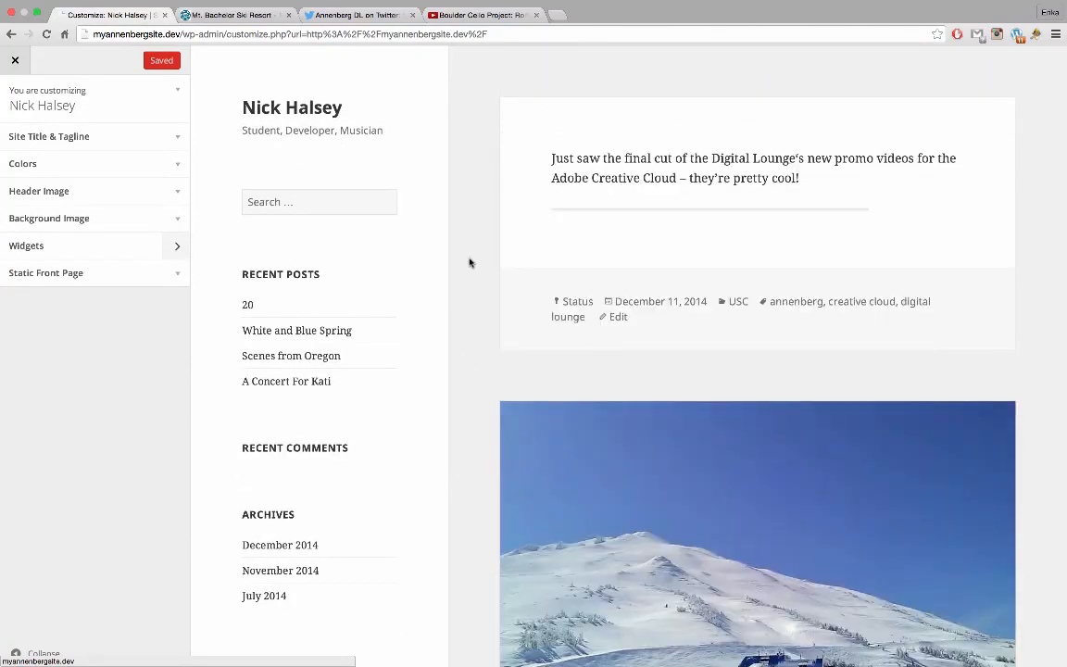
# Expand Colors and preview the Dark, Yellow and Pink base colour schemes
pyautogui.click(140, 164)
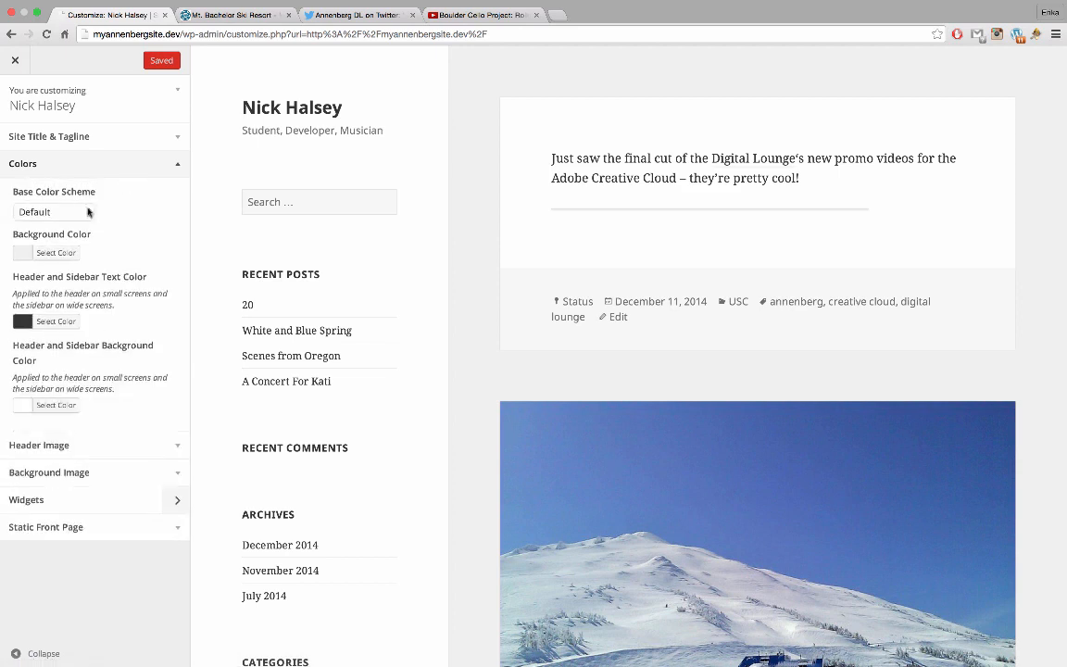
pyautogui.click(87, 213)
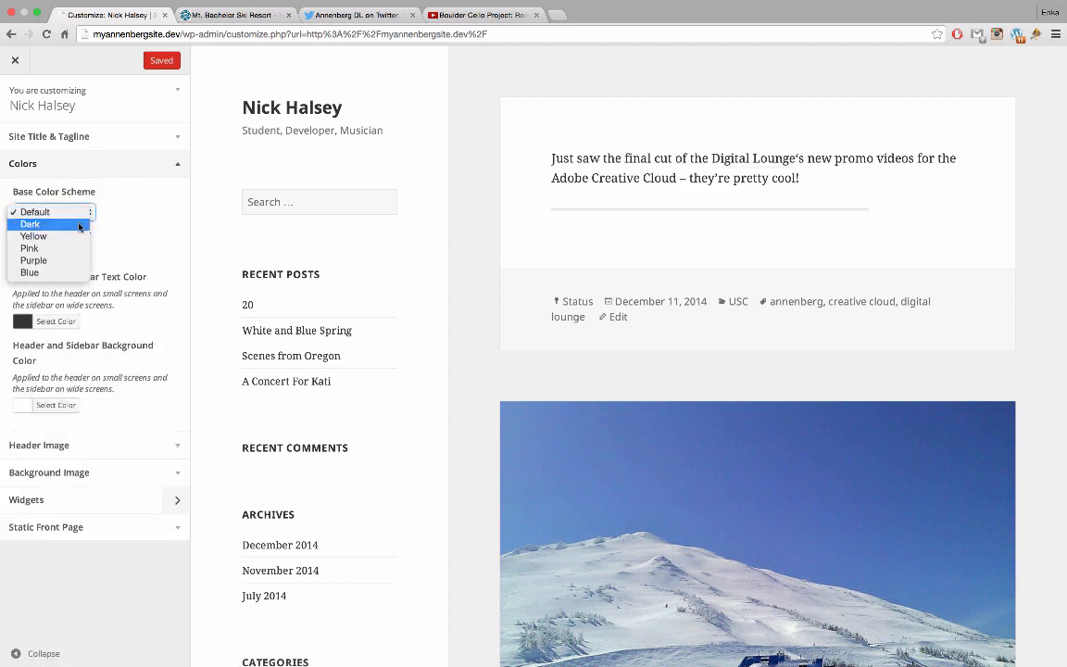
pyautogui.click(80, 226)
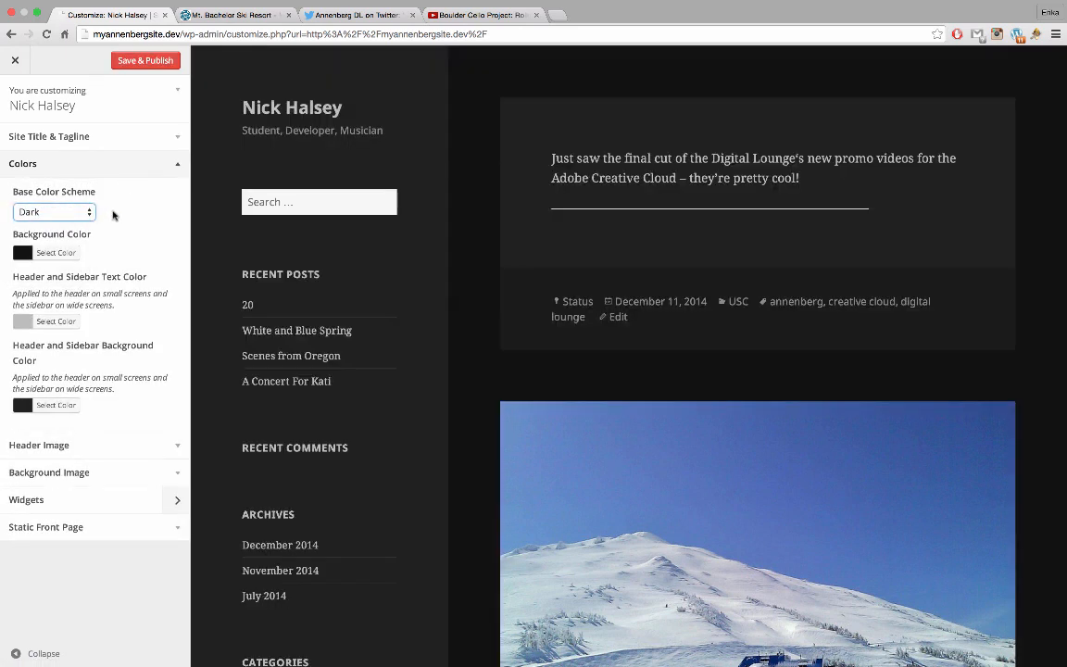
pyautogui.click(113, 215)
pyautogui.press('Down')
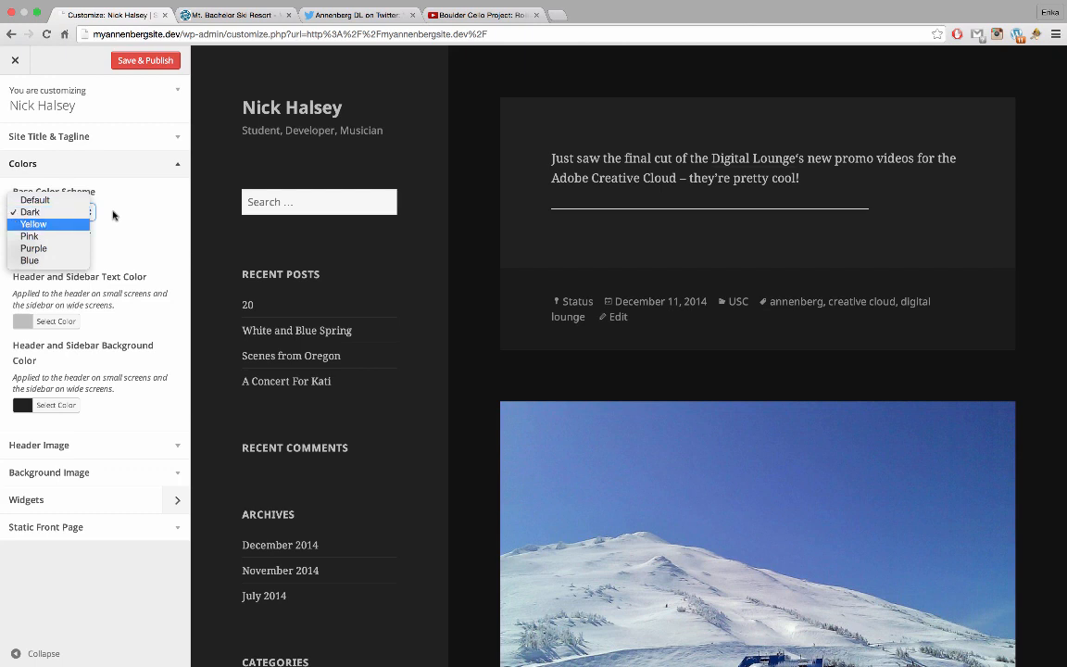
pyautogui.press('Return')
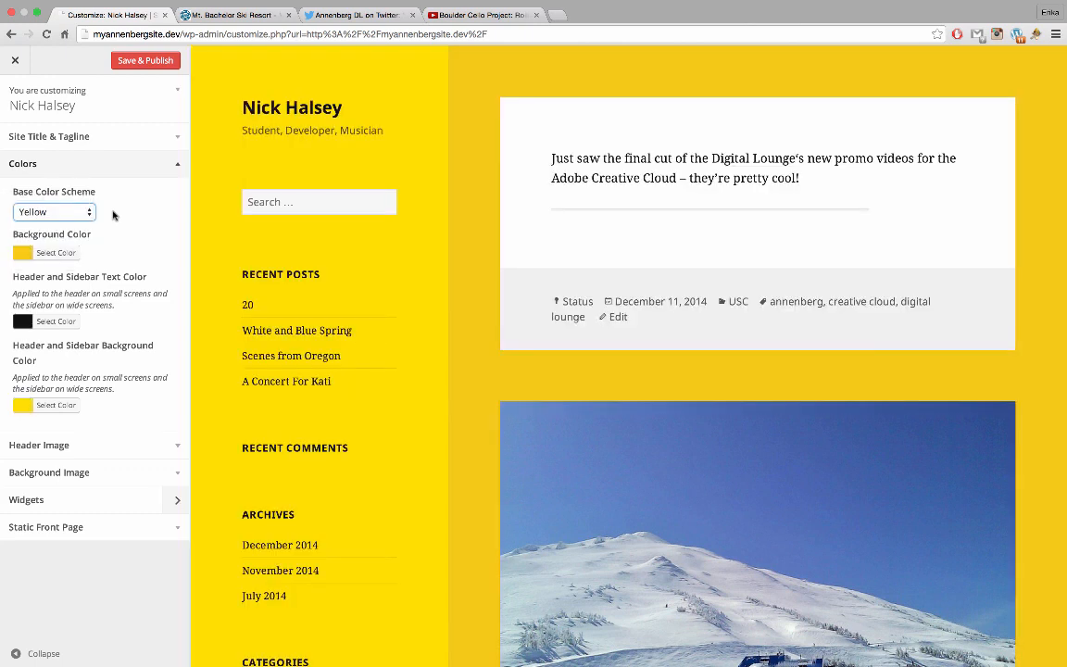
pyautogui.click(113, 215)
pyautogui.press('Down')
pyautogui.press('Return')
# Preview the Purple and Blue schemes, then reopen the scheme list
pyautogui.press('space')
pyautogui.press('Down')
pyautogui.press('Return')
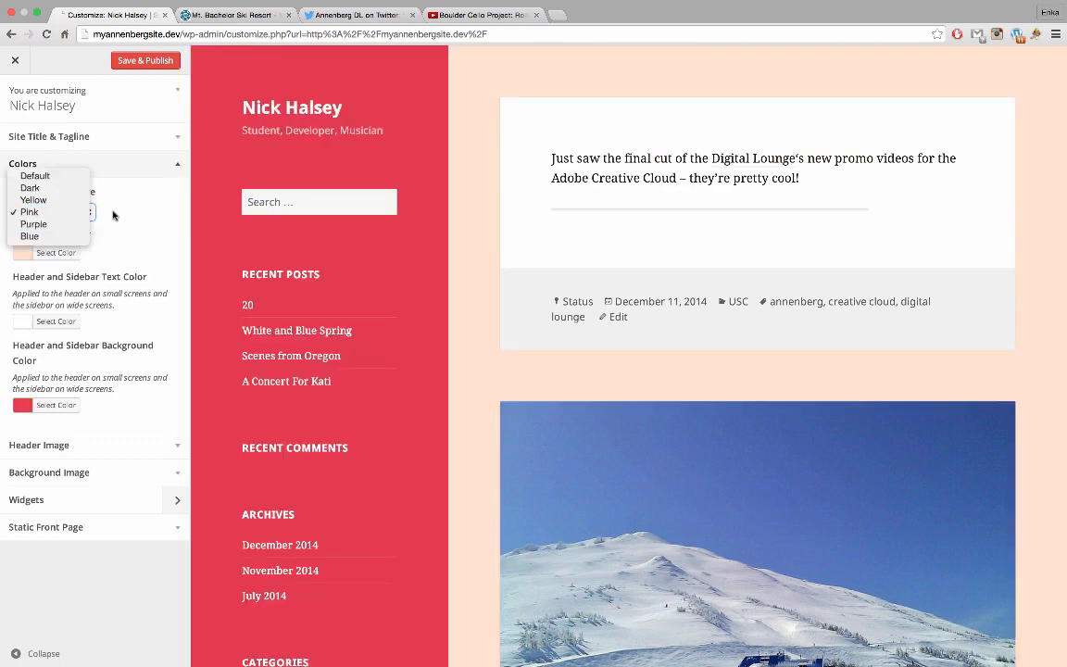
pyautogui.press('space')
pyautogui.press('Down')
pyautogui.press('Return')
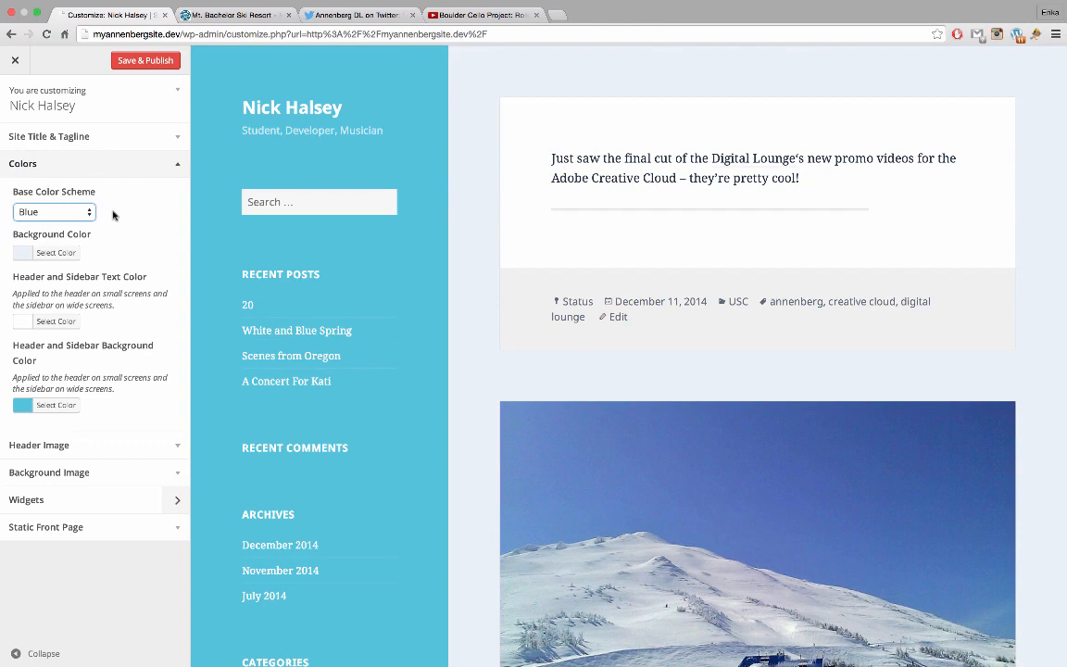
pyautogui.press('space')
pyautogui.press('Up')
pyautogui.press('Up')
pyautogui.press('Up')
pyautogui.press('Up')
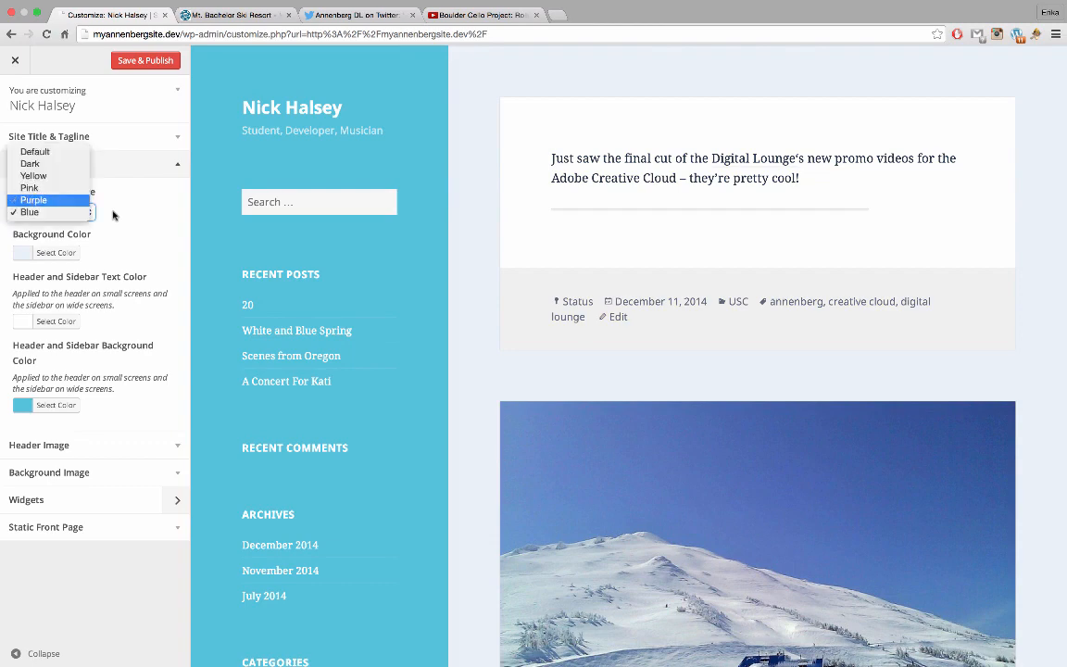
pyautogui.press('Escape')
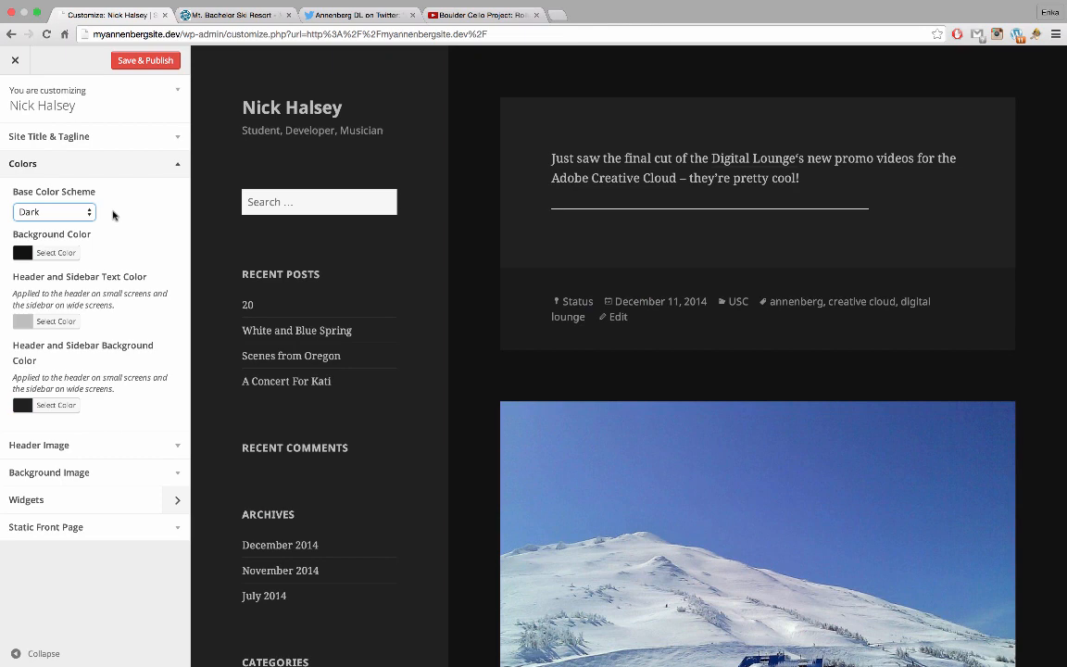
pyautogui.press('space')
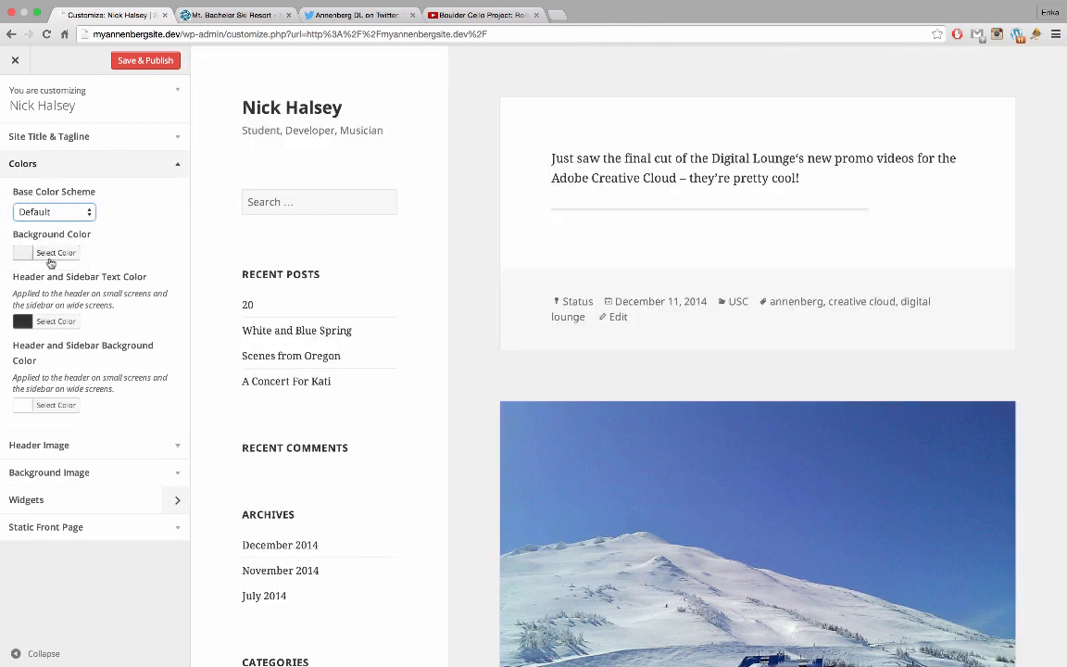
# Pick a custom pale grey-blue page background in the Background Color picker
pyautogui.click(51, 260)
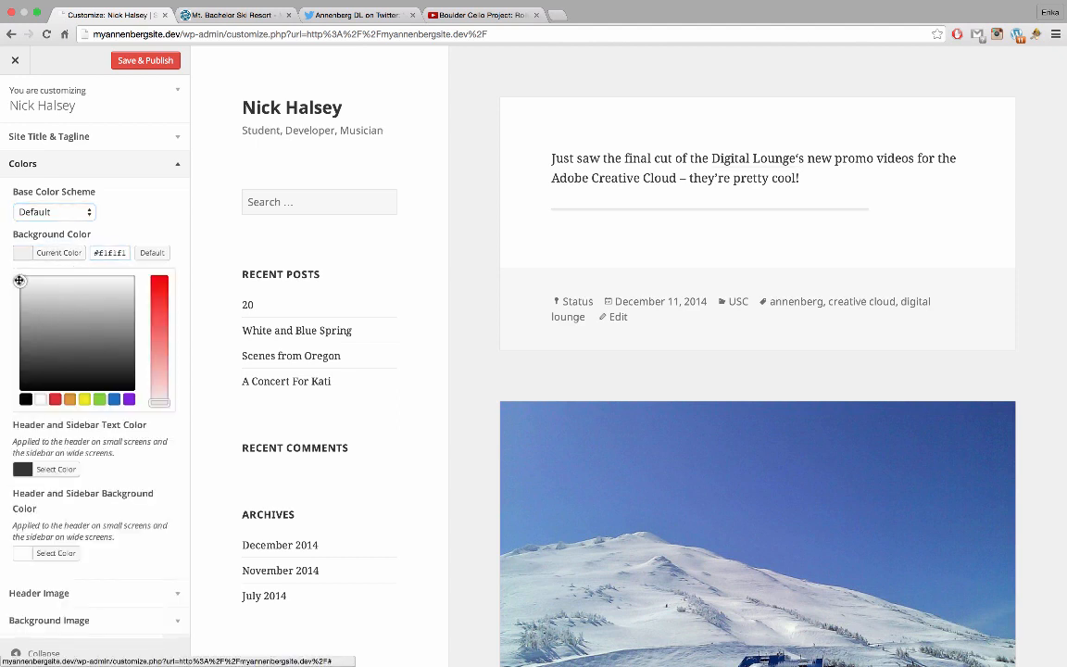
pyautogui.moveTo(20, 279); pyautogui.dragTo(15, 297)
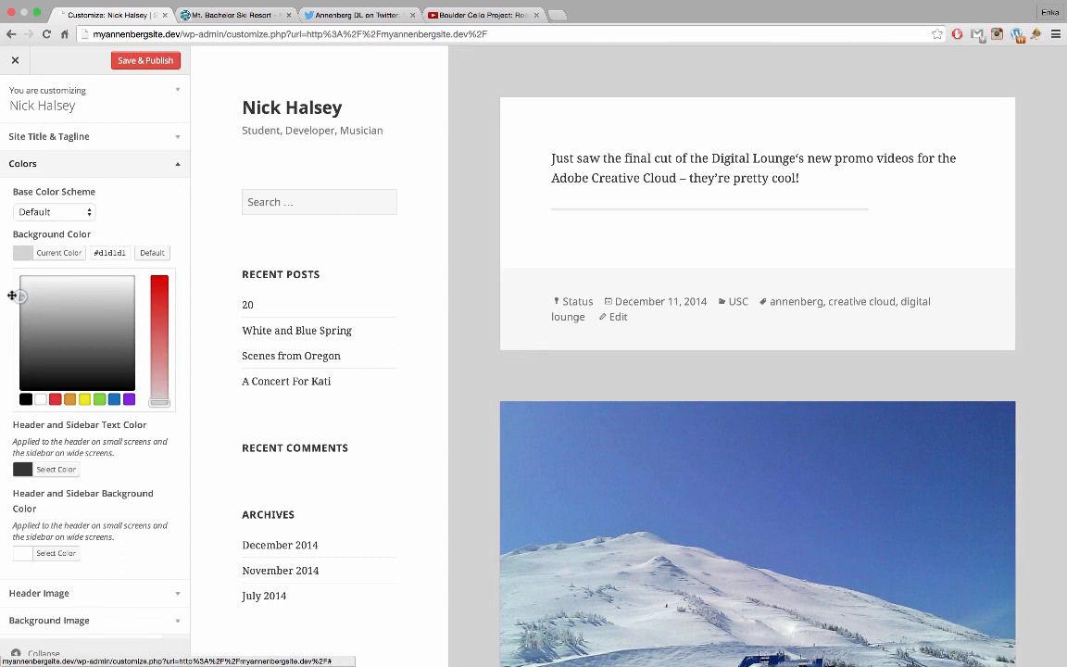
pyautogui.click(117, 400)
pyautogui.moveTo(165, 292); pyautogui.dragTo(165, 263)
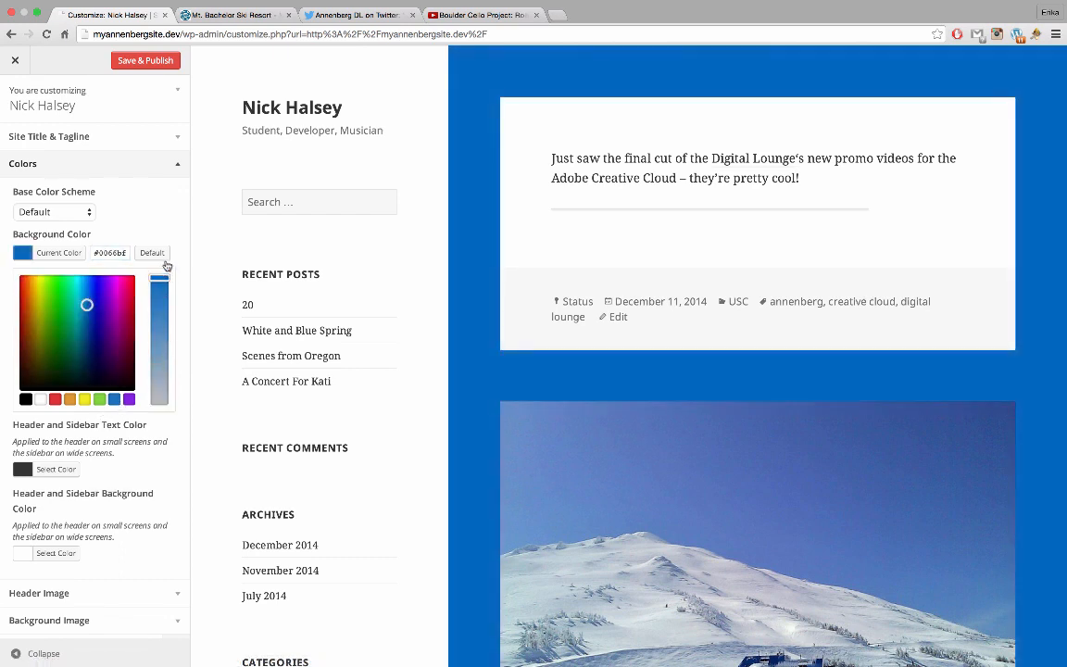
pyautogui.moveTo(88, 305)
pyautogui.mouseDown()
pyautogui.moveTo(100, 268)
pyautogui.moveTo(109, 271)
pyautogui.moveTo(89, 282)
pyautogui.moveTo(97, 302)
pyautogui.mouseUp()
pyautogui.moveTo(160, 319); pyautogui.dragTo(162, 399)
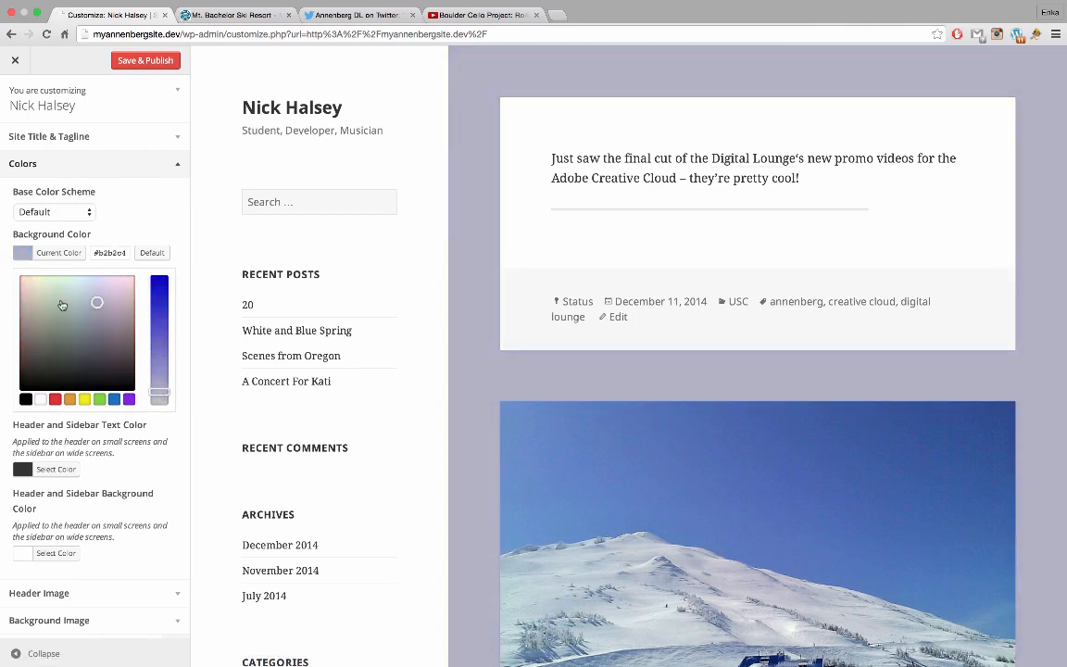
pyautogui.moveTo(97, 303); pyautogui.dragTo(84, 301)
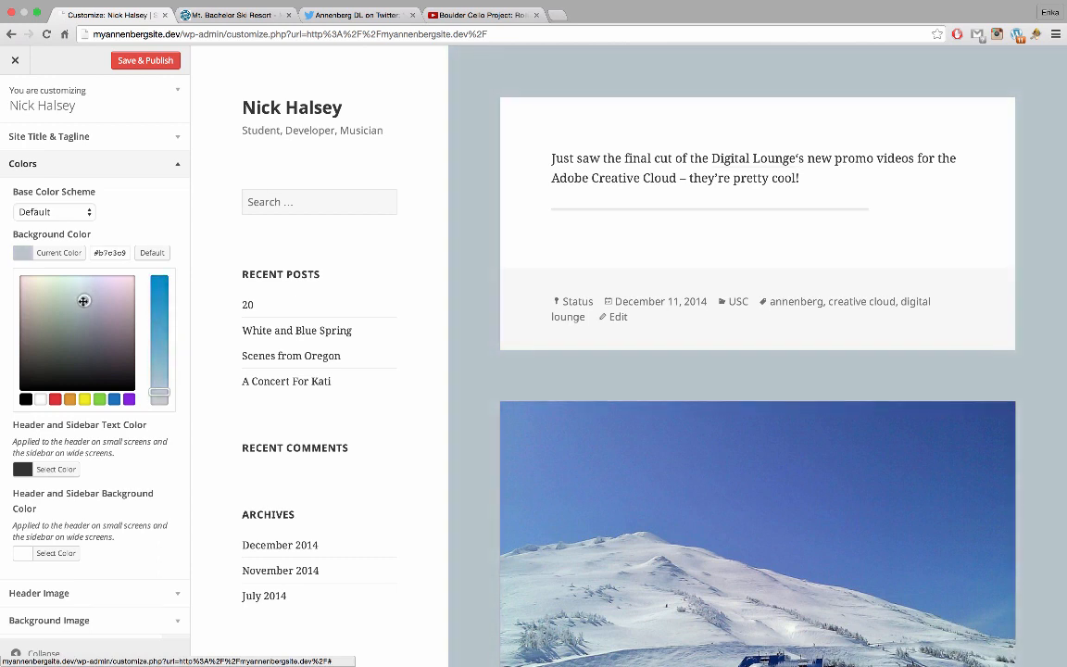
pyautogui.click(57, 251)
pyautogui.scroll(-5, 507, 281)
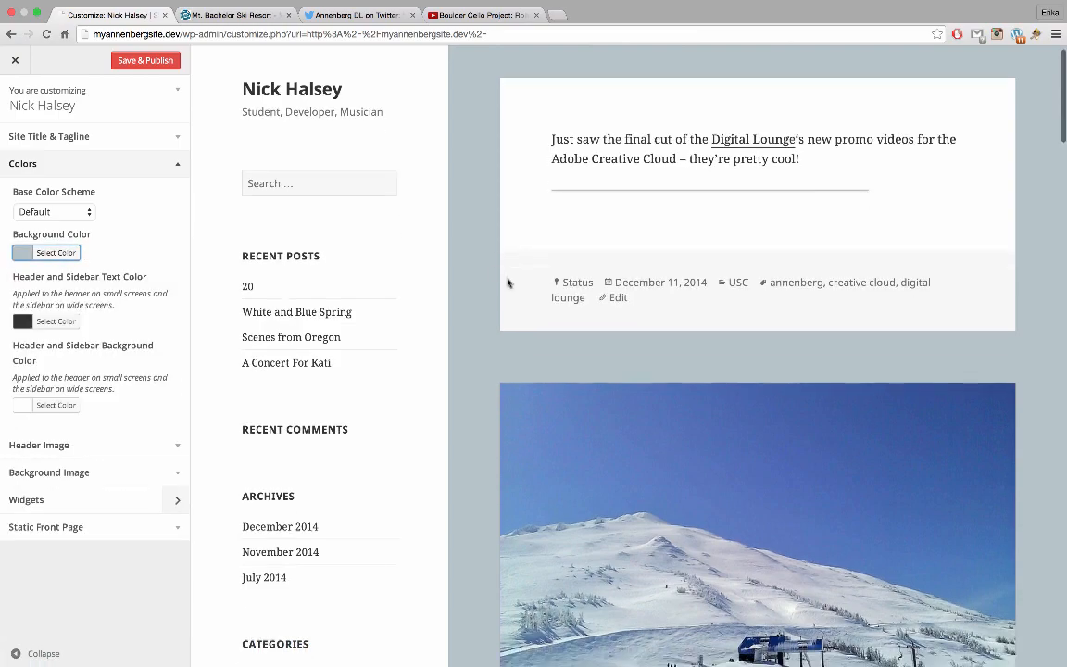
pyautogui.scroll(-12, 508, 282)
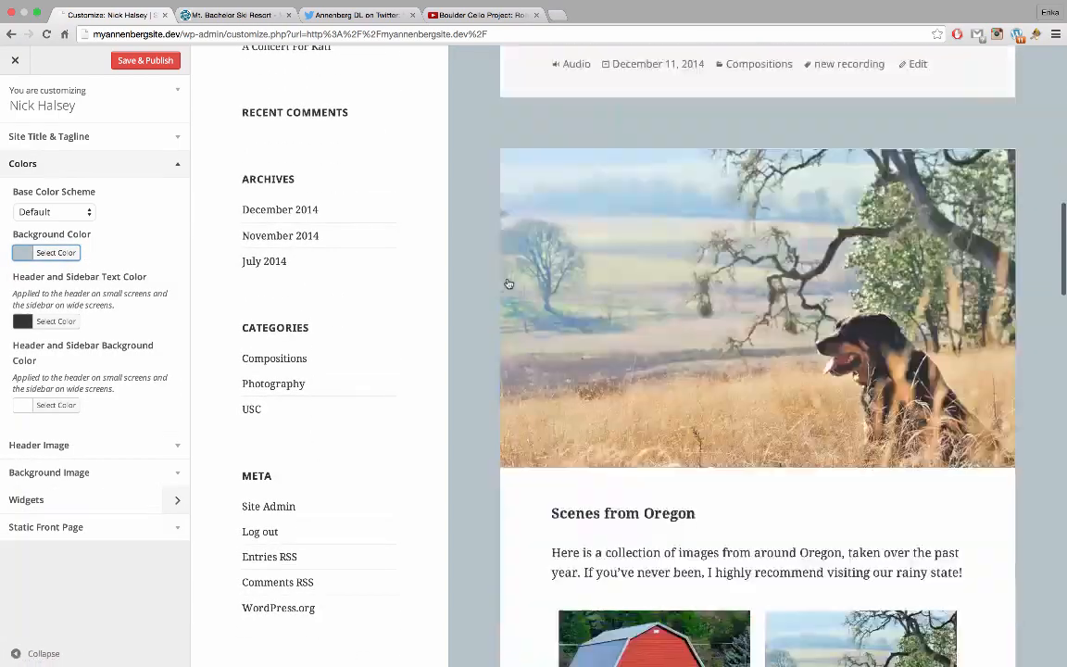
pyautogui.scroll(10, 507, 282)
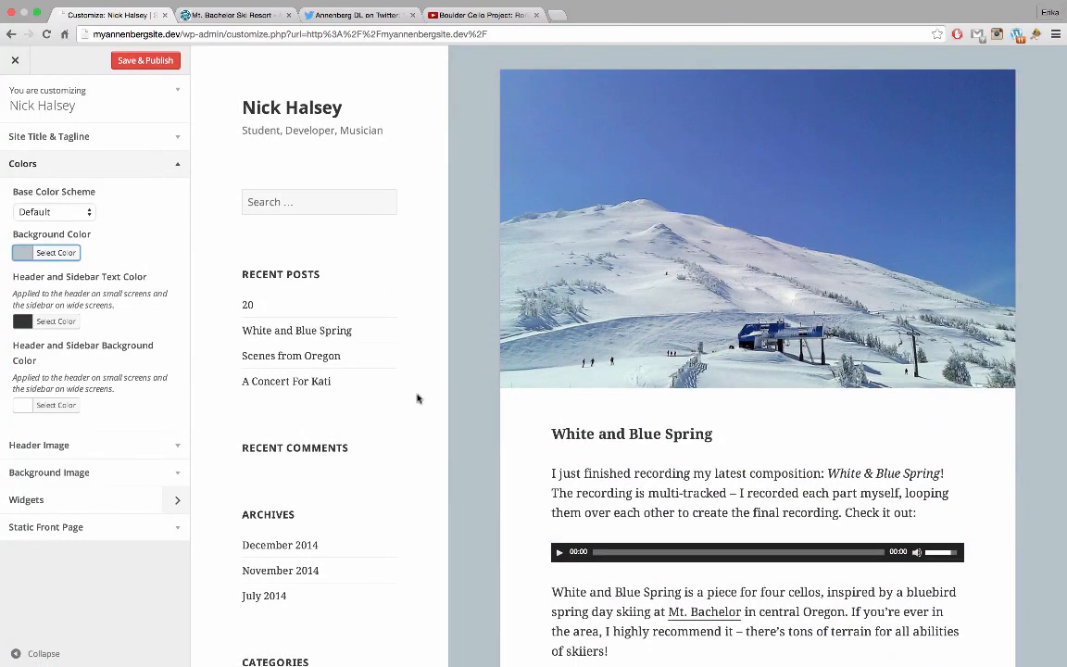
# Set the red birdhouse photo as header image, cropped around the feeder
pyautogui.click(136, 452)
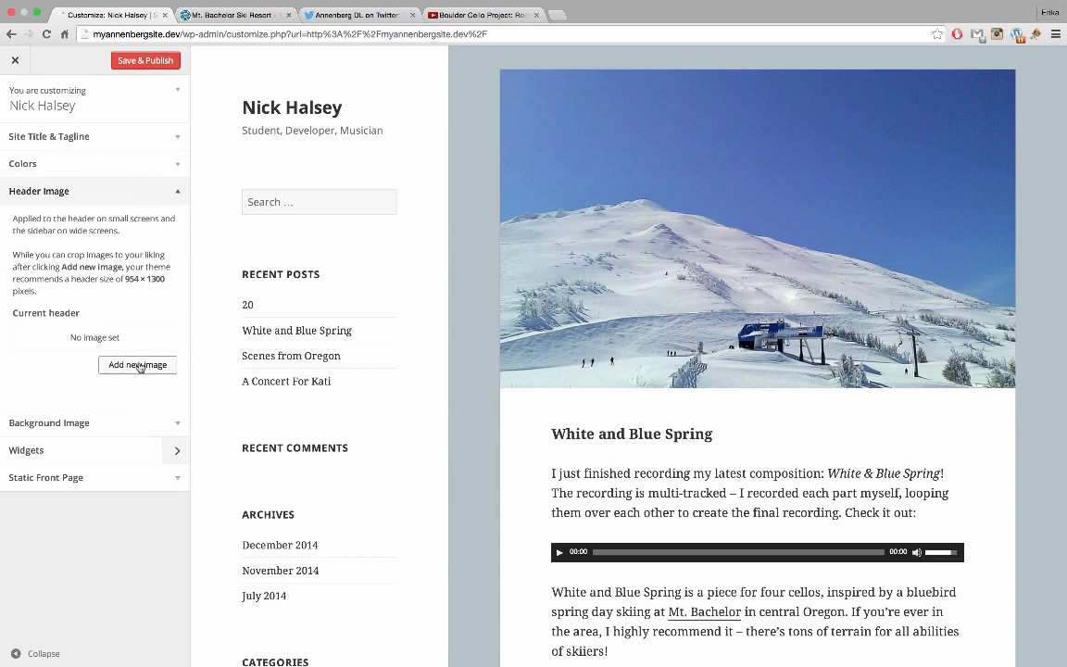
pyautogui.click(138, 365)
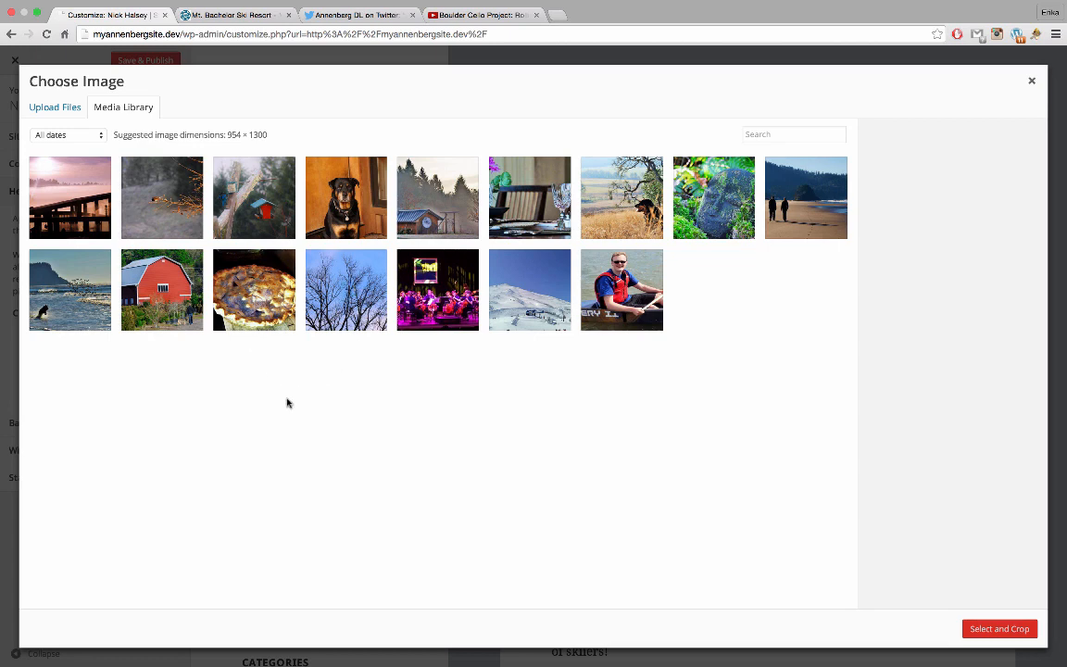
pyautogui.click(262, 225)
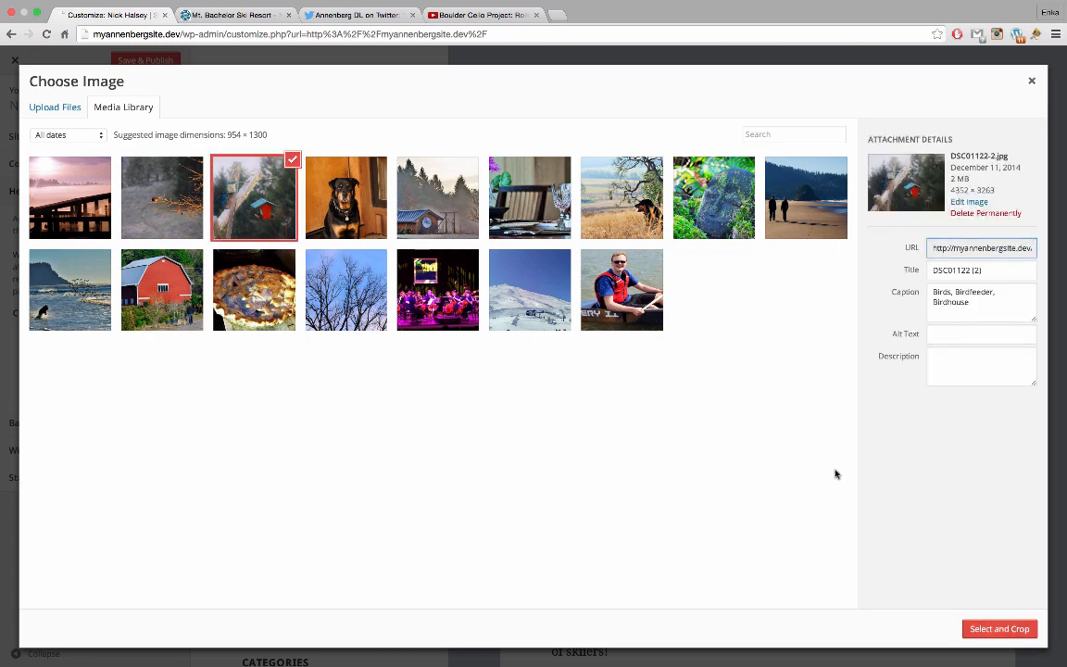
pyautogui.click(1035, 633)
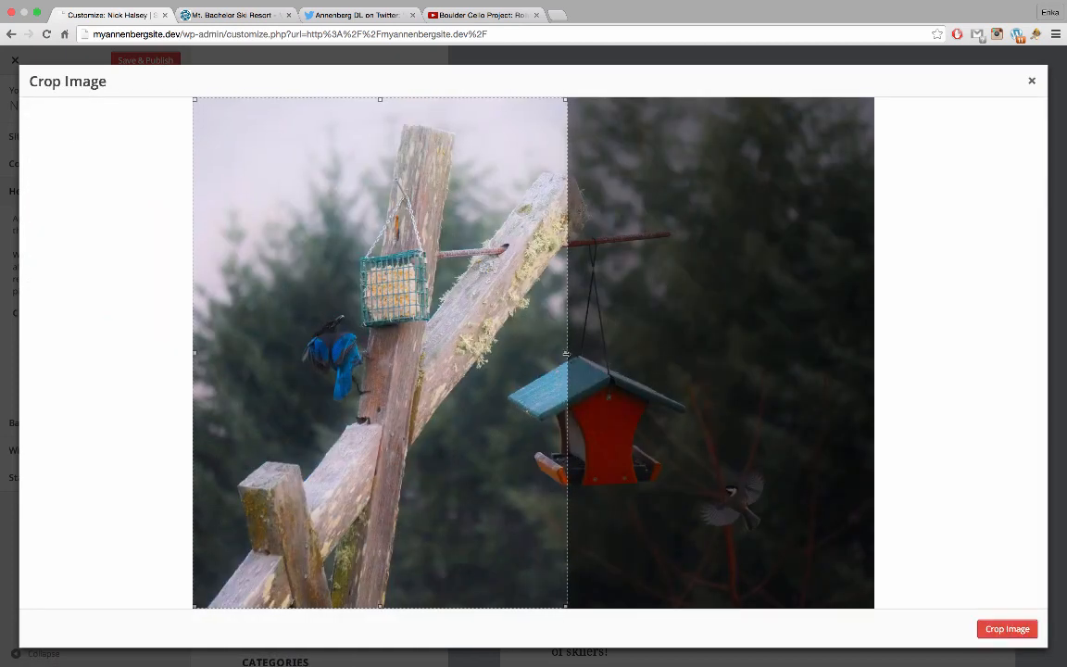
pyautogui.moveTo(564, 353)
pyautogui.mouseDown()
pyautogui.moveTo(550, 353)
pyautogui.moveTo(567, 353)
pyautogui.mouseUp()
pyautogui.moveTo(480, 396); pyautogui.dragTo(570, 400)
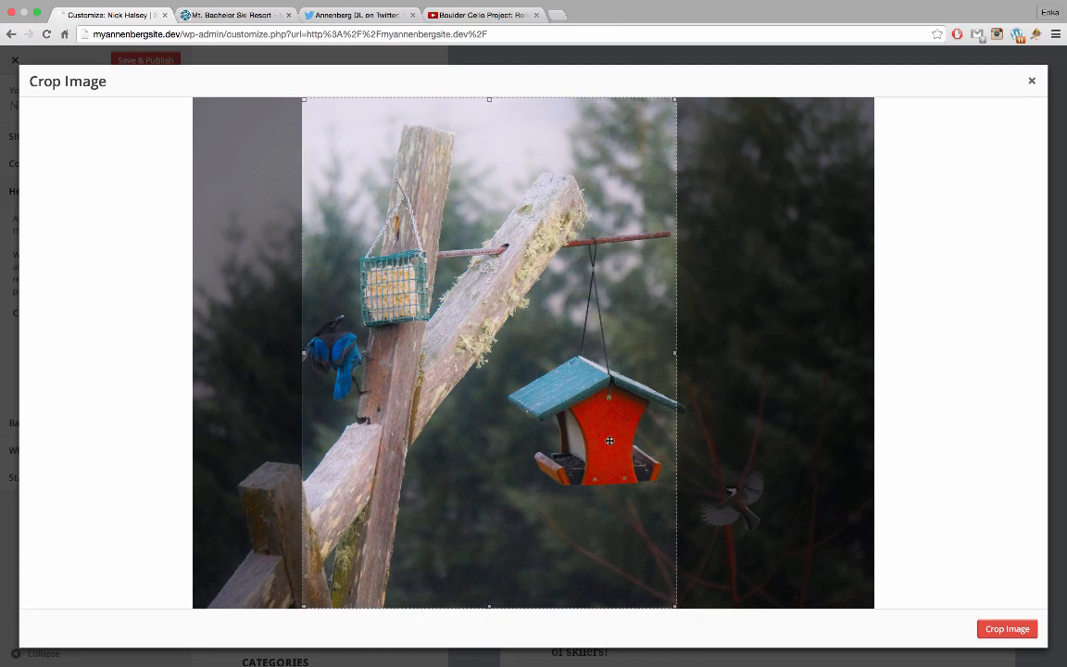
pyautogui.click(991, 625)
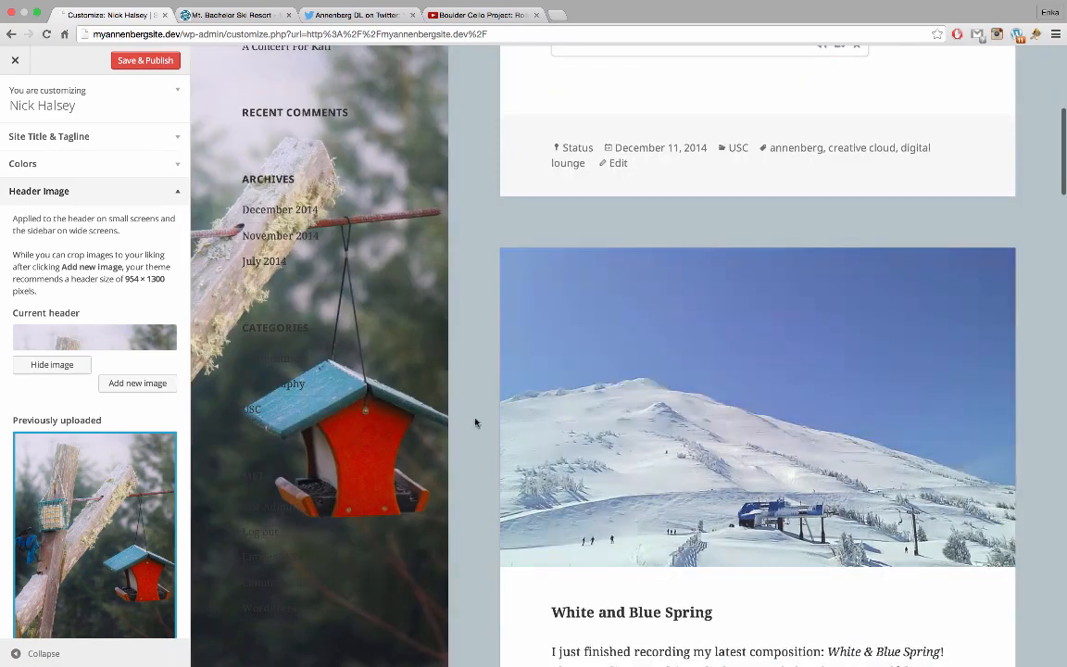
pyautogui.scroll(5, 470, 420)
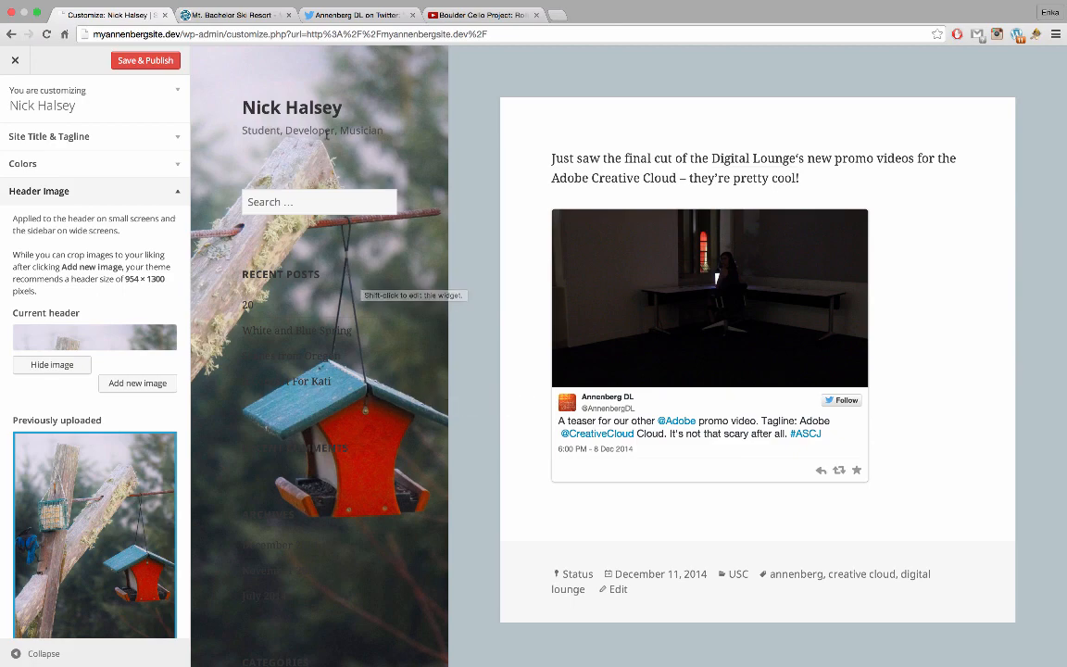
pyautogui.scroll(-2, 432, 271)
pyautogui.scroll(-2, 432, 270)
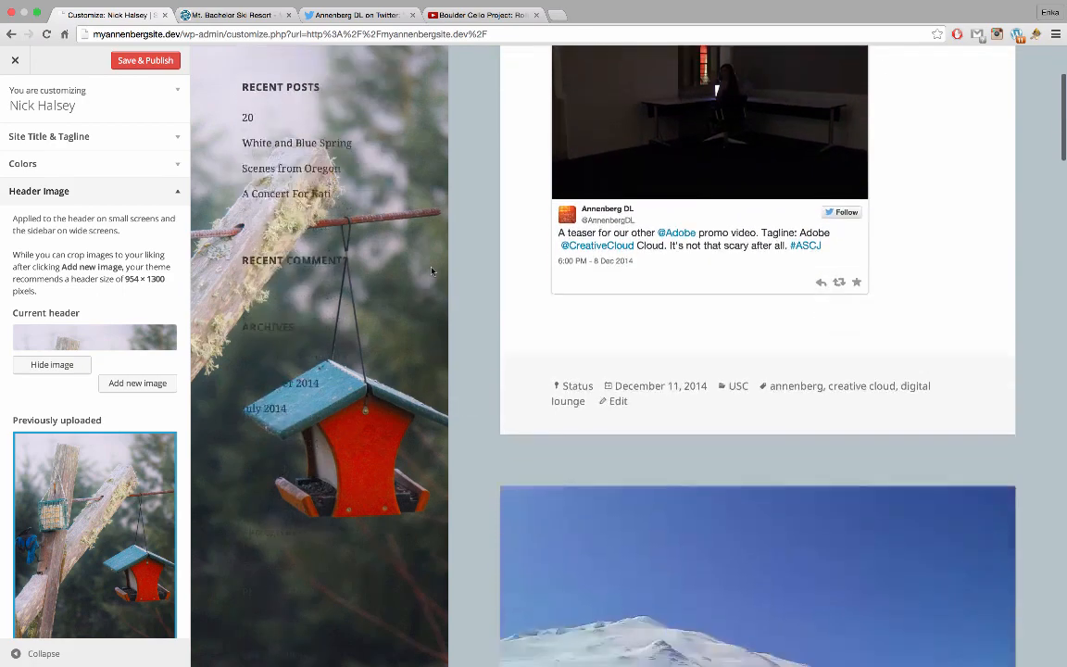
pyautogui.scroll(4, 432, 270)
pyautogui.click(172, 167)
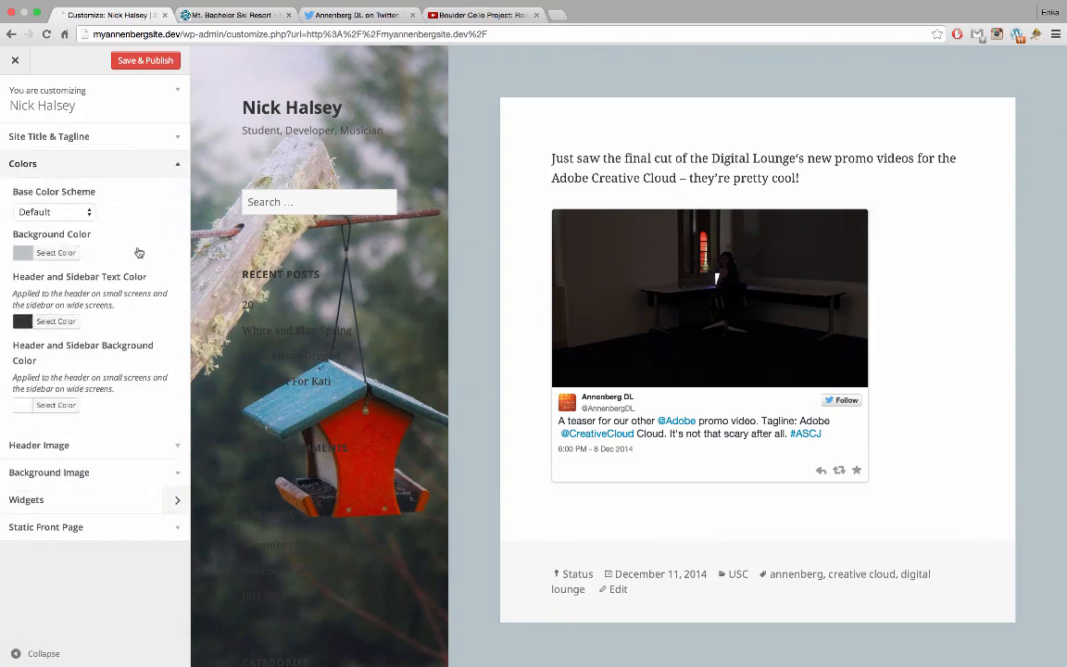
# Make the header and sidebar text colour pure white (#ffffff)
pyautogui.click(57, 322)
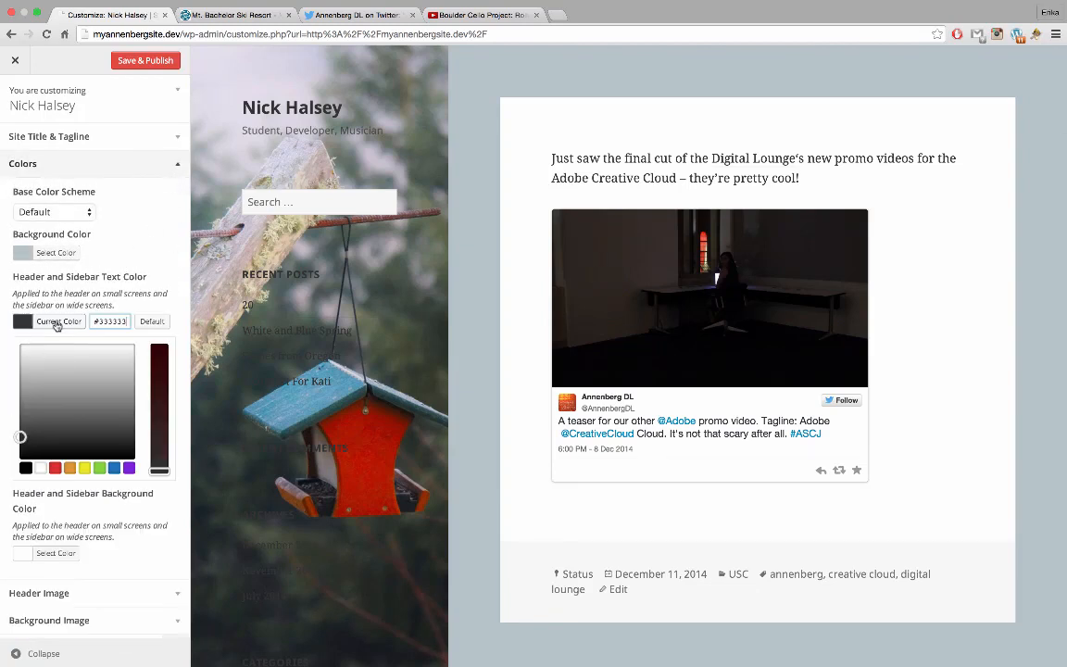
pyautogui.click(41, 377)
pyautogui.moveTo(46, 365)
pyautogui.mouseDown()
pyautogui.moveTo(41, 319)
pyautogui.moveTo(23, 313)
pyautogui.moveTo(2, 336)
pyautogui.mouseUp()
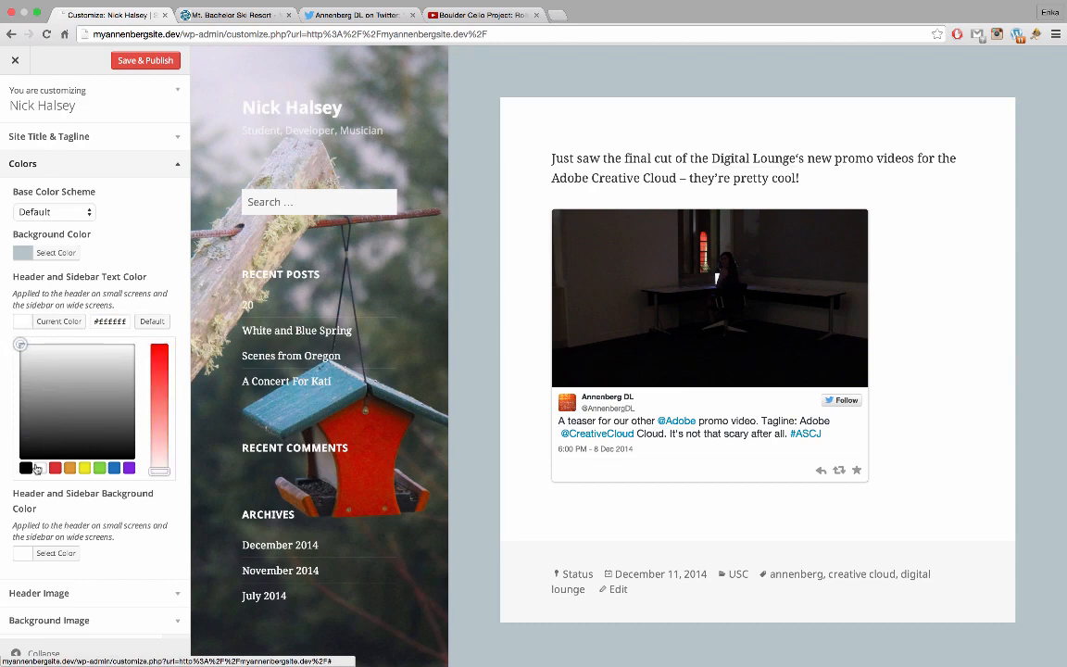
pyautogui.click(57, 321)
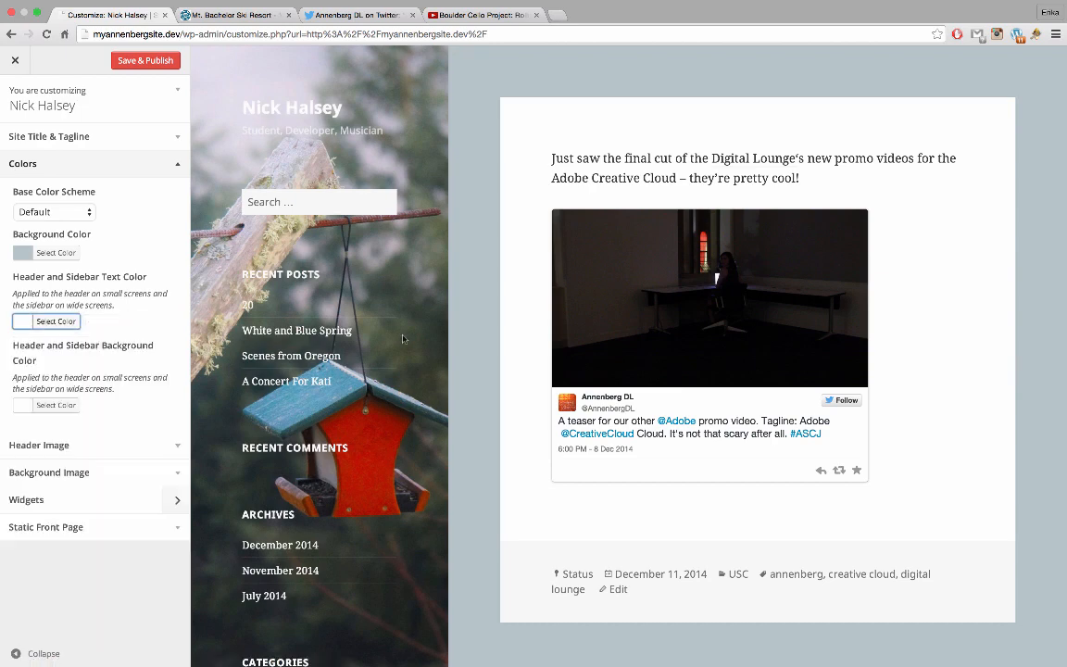
pyautogui.scroll(-5, 444, 364)
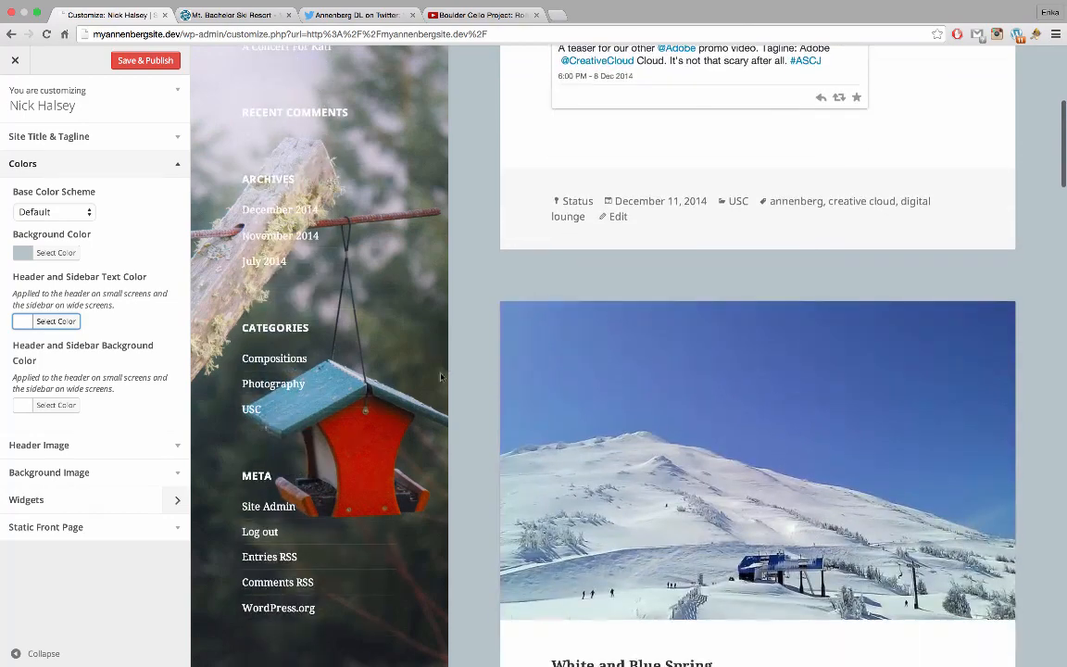
pyautogui.scroll(-7, 405, 339)
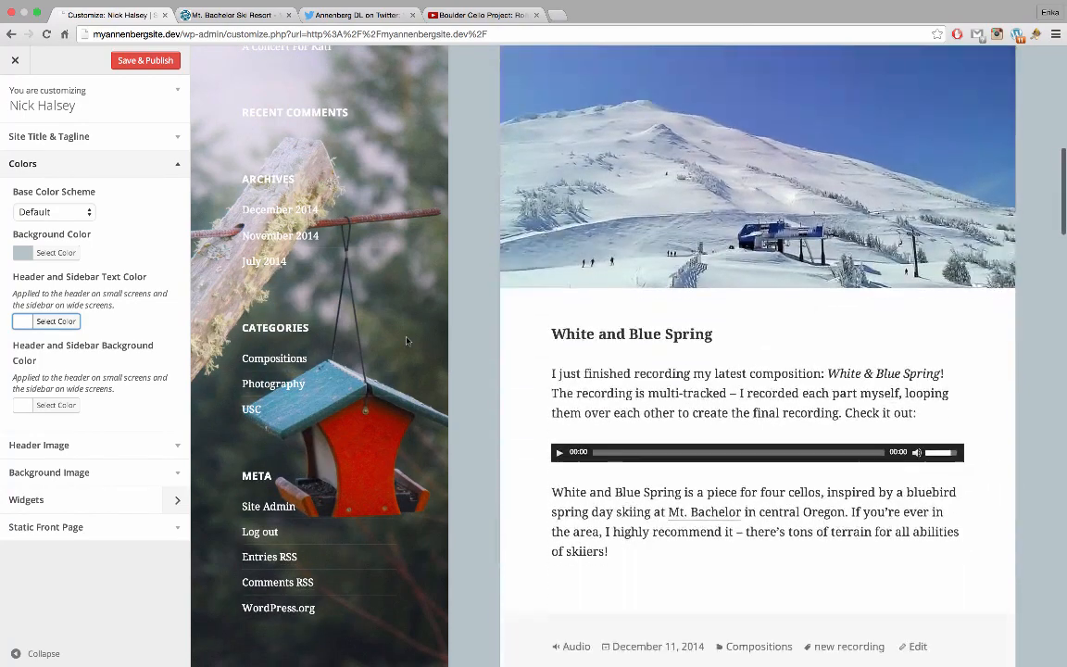
pyautogui.scroll(10, 404, 339)
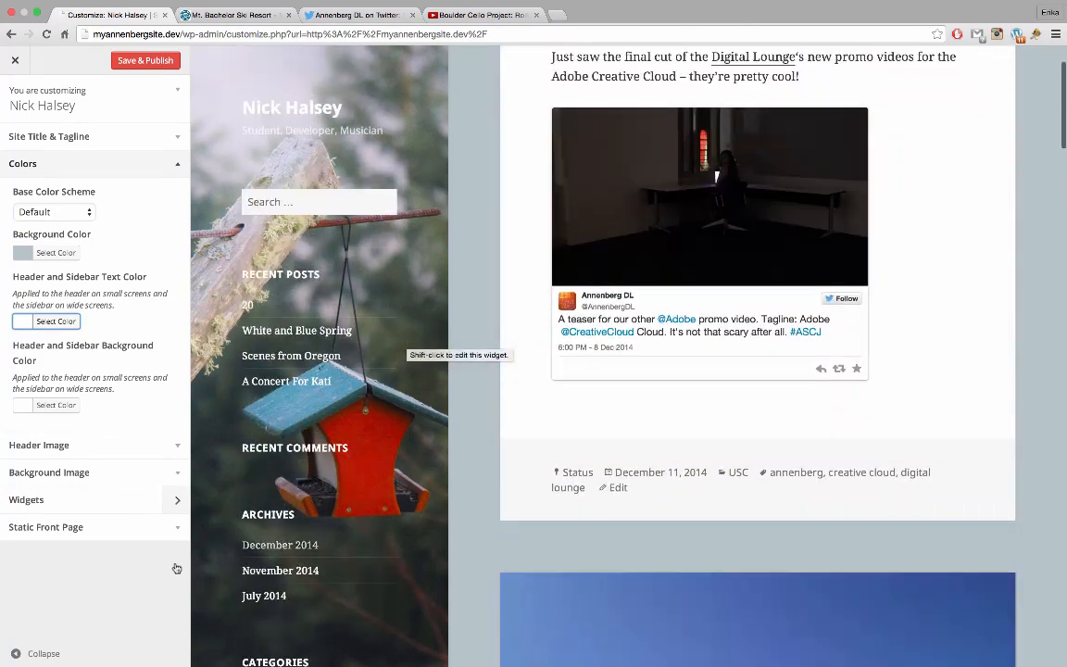
# Tint the page background a muted grey-green and Save & Publish
pyautogui.click(55, 255)
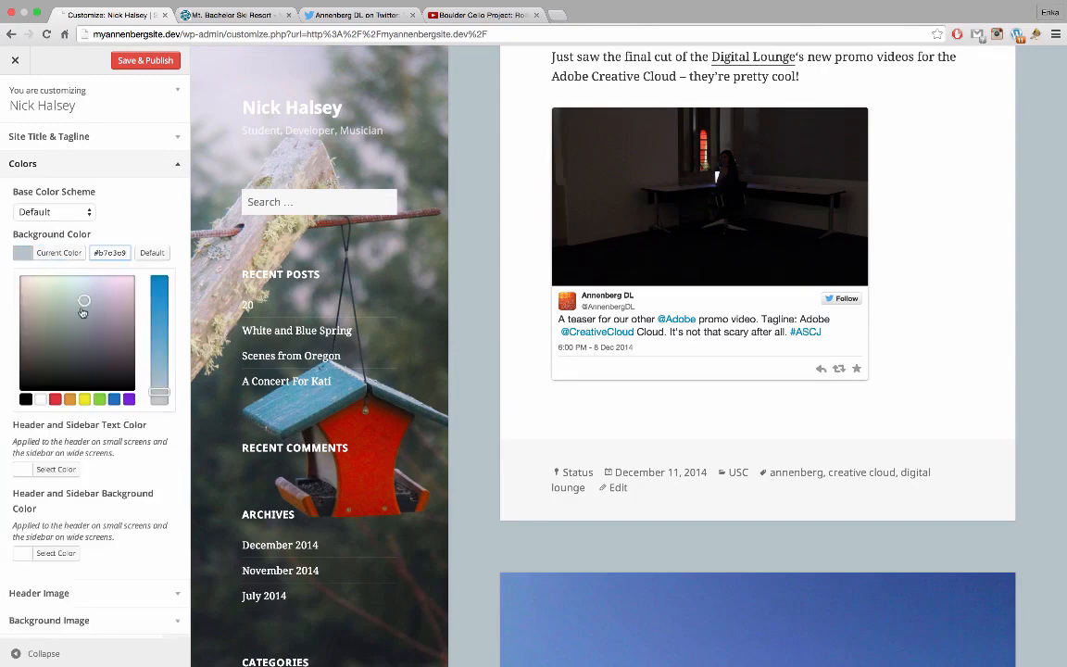
pyautogui.moveTo(82, 313)
pyautogui.mouseDown()
pyautogui.moveTo(79, 301)
pyautogui.moveTo(72, 311)
pyautogui.moveTo(81, 314)
pyautogui.moveTo(70, 311)
pyautogui.mouseUp()
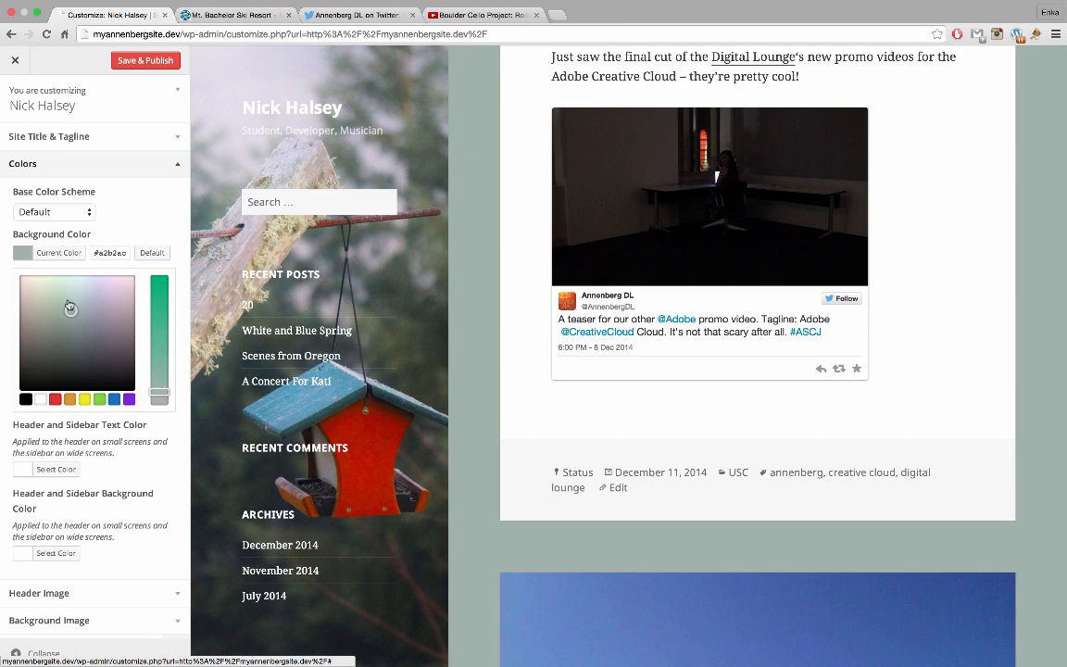
pyautogui.click(42, 227)
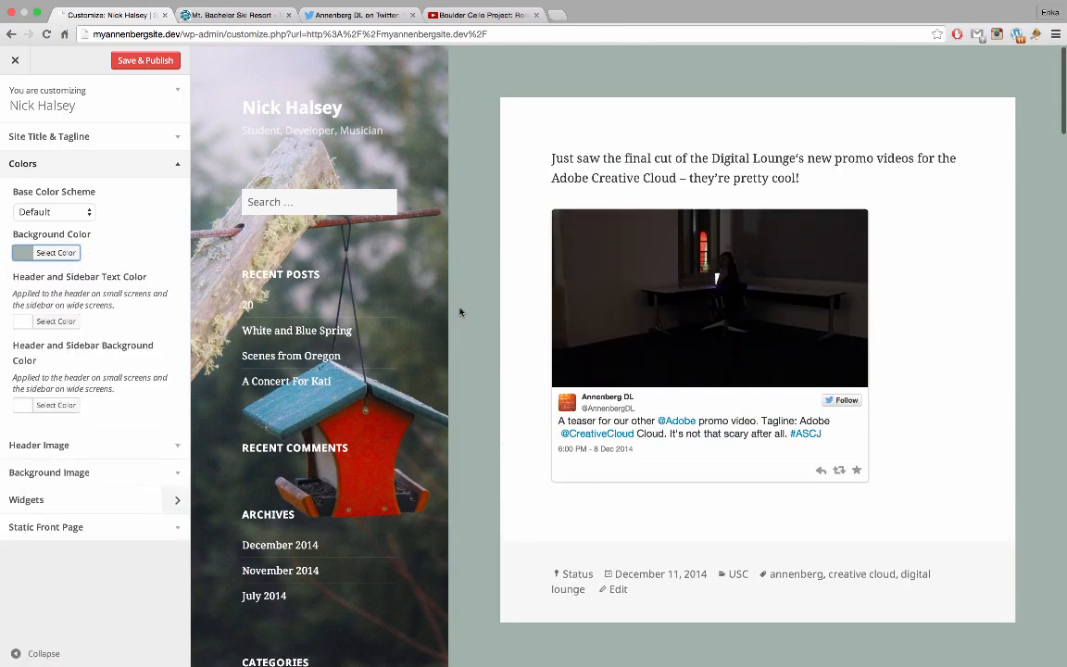
pyautogui.scroll(-5, 459, 312)
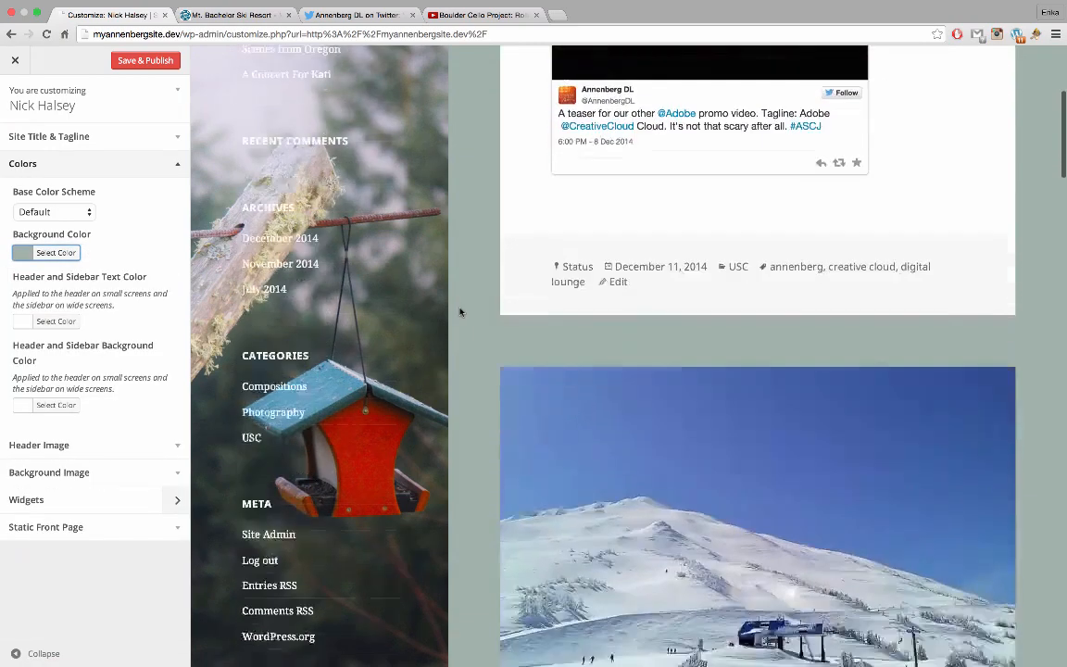
pyautogui.scroll(-6, 459, 312)
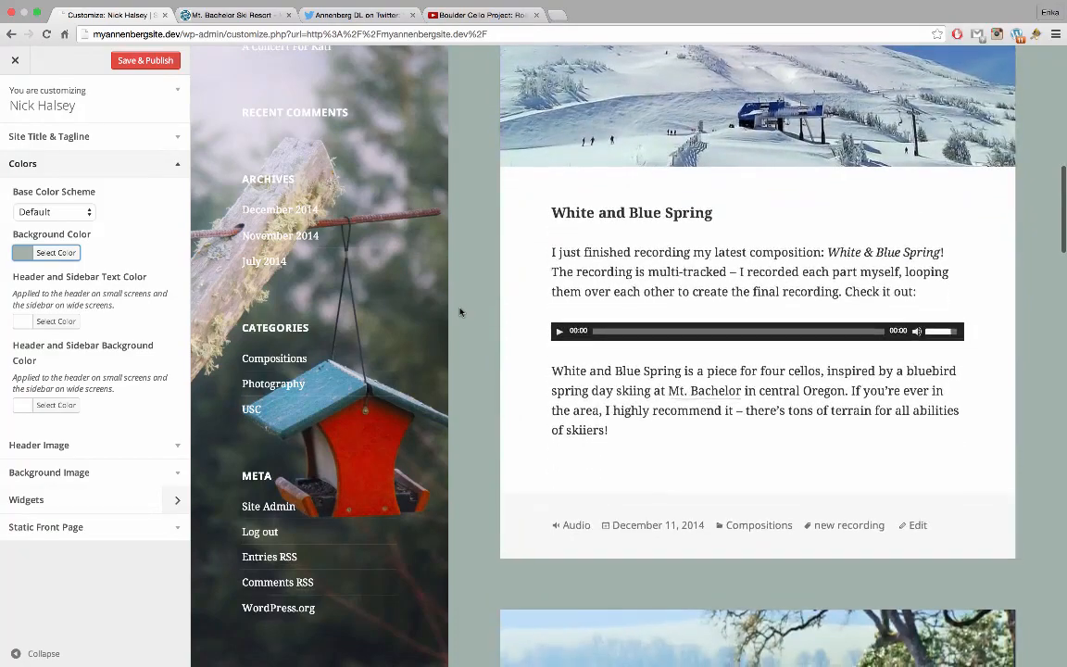
pyautogui.scroll(-4, 459, 312)
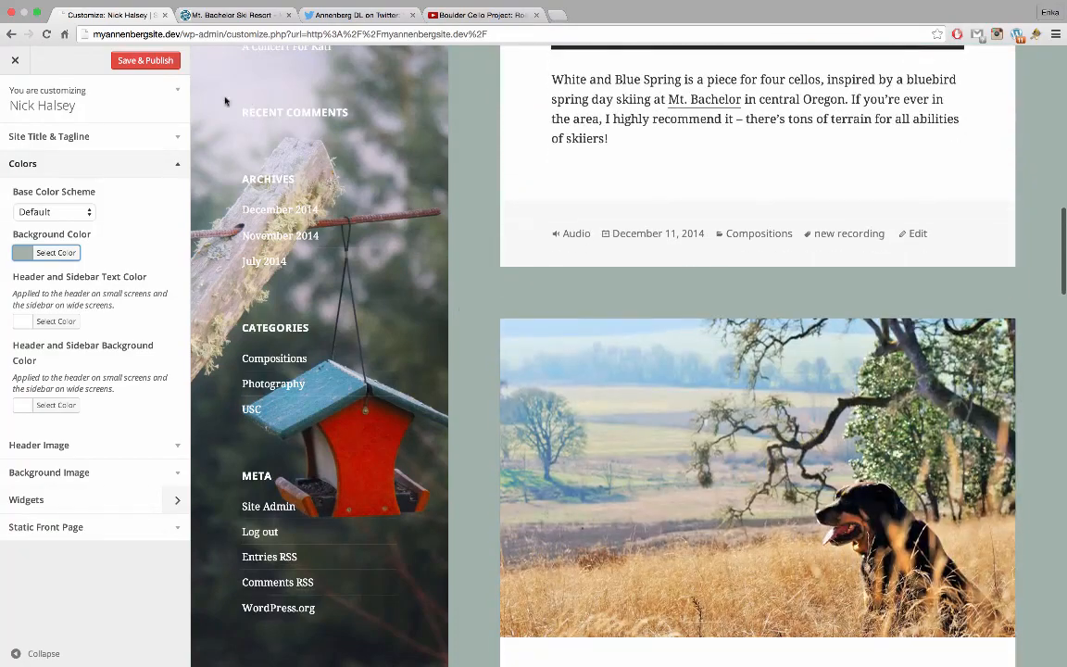
pyautogui.scroll(8, 459, 136)
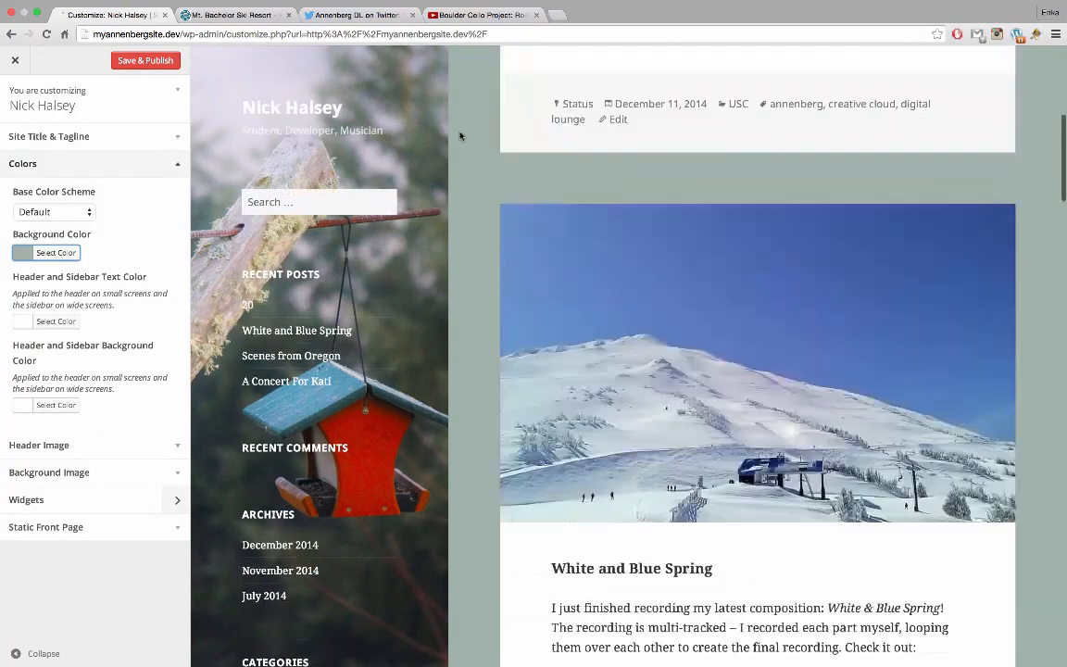
pyautogui.scroll(5, 460, 136)
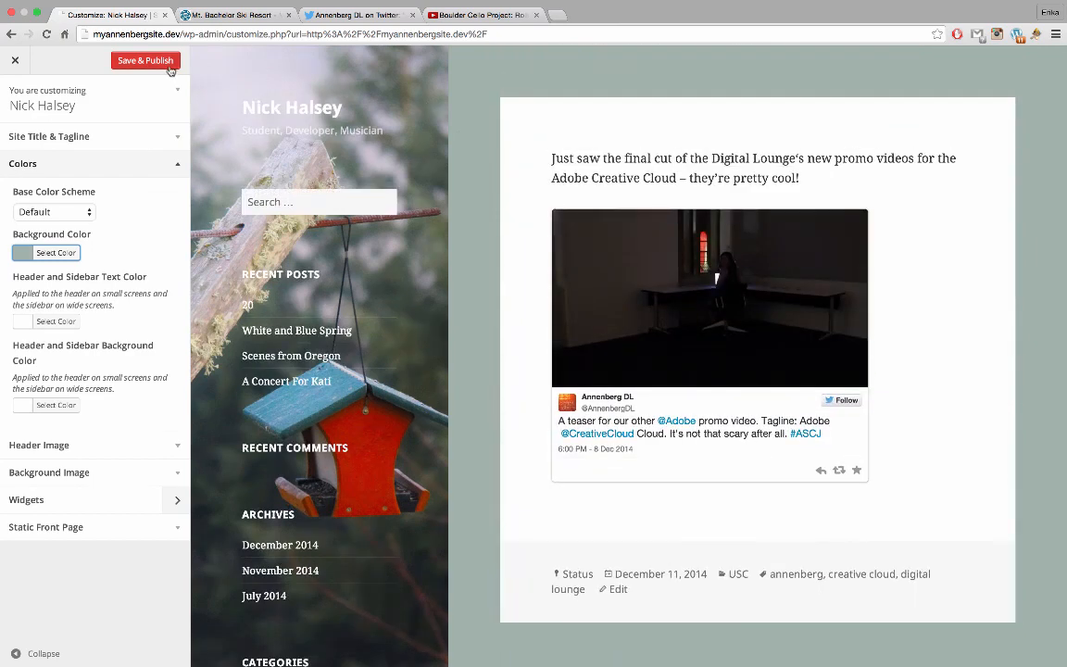
pyautogui.click(169, 65)
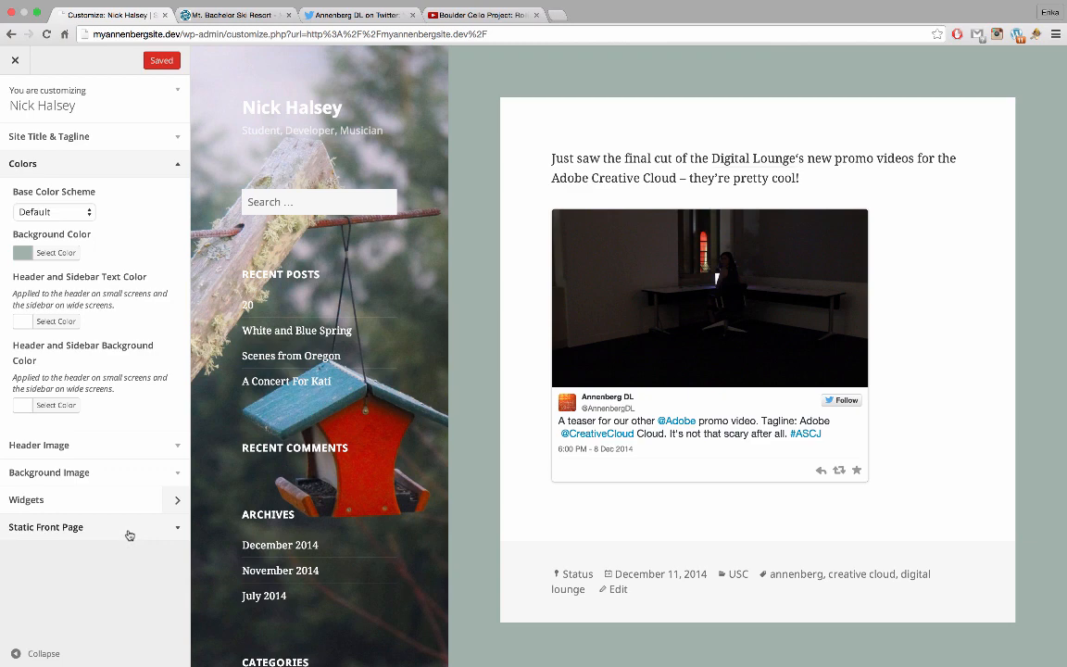
# Try a static front page, choosing About Me as the front page
pyautogui.click(128, 537)
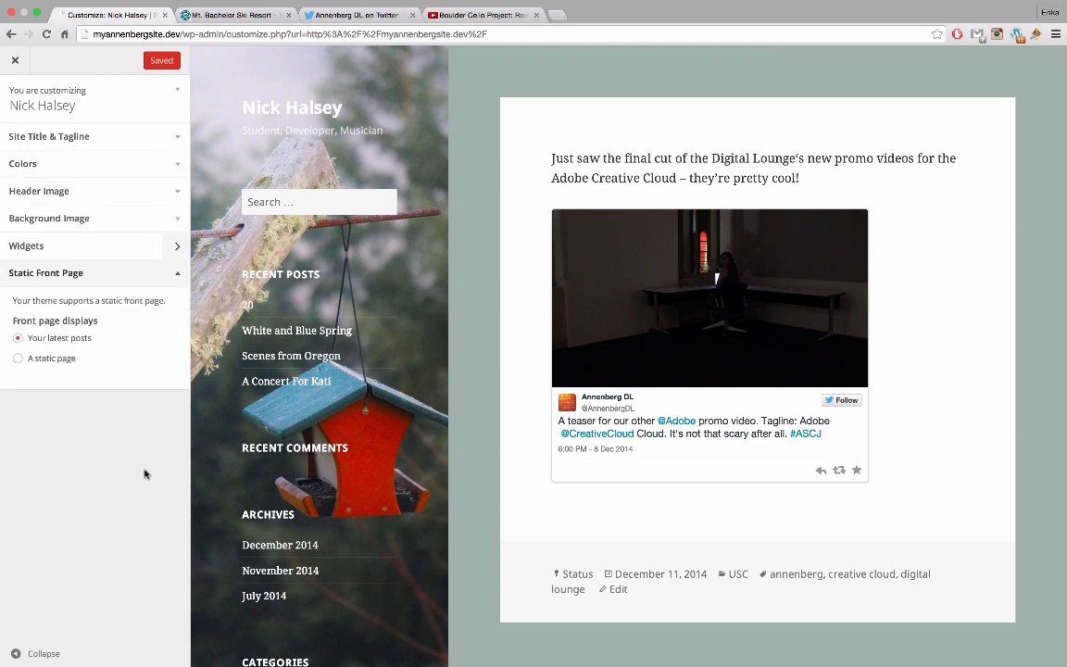
pyautogui.scroll(-5, 493, 425)
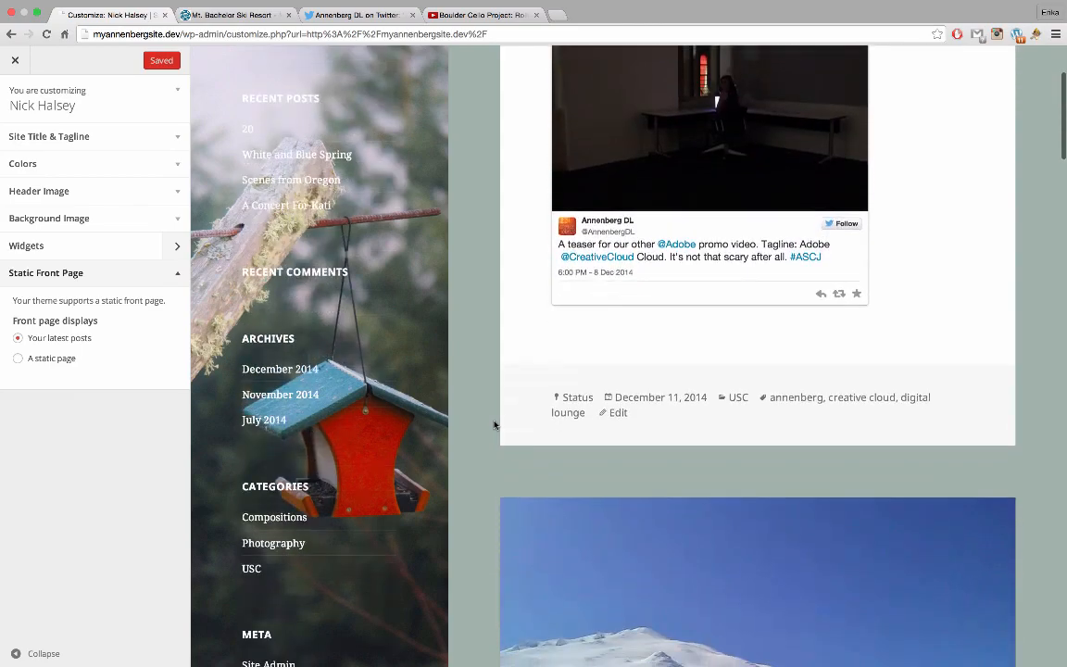
pyautogui.scroll(-6, 493, 424)
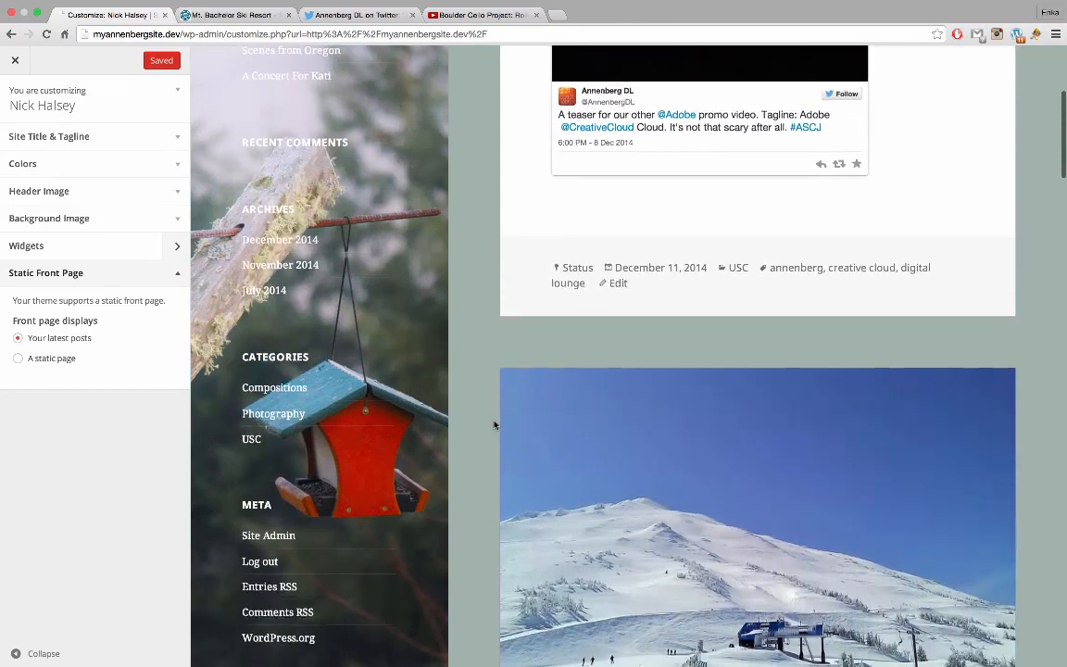
pyautogui.scroll(-10, 493, 424)
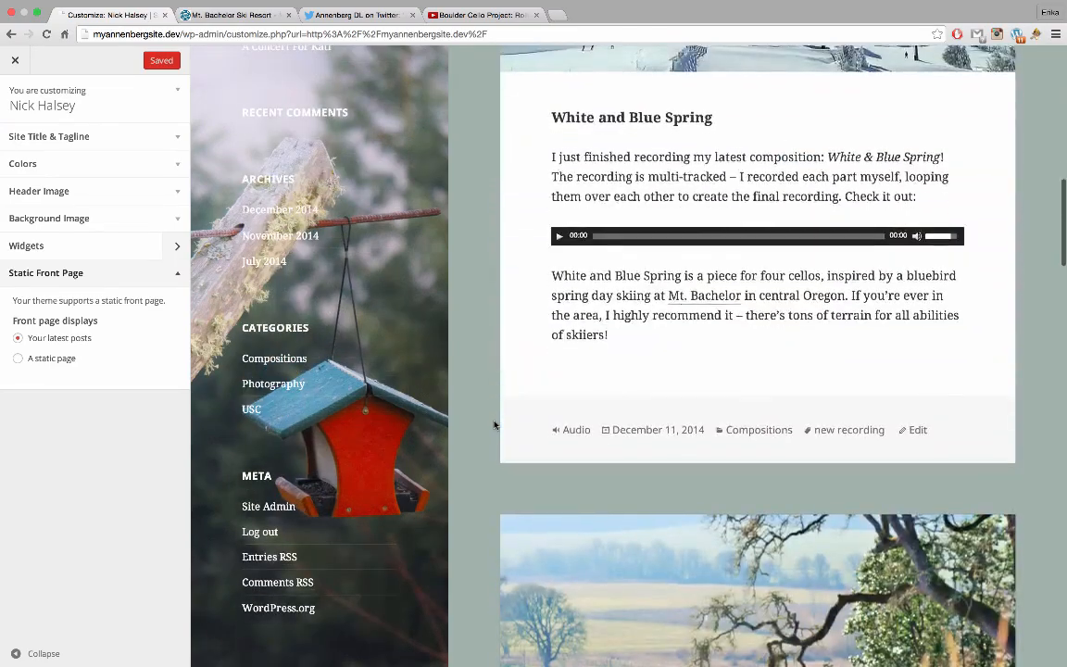
pyautogui.scroll(11, 494, 424)
pyautogui.scroll(10, 494, 424)
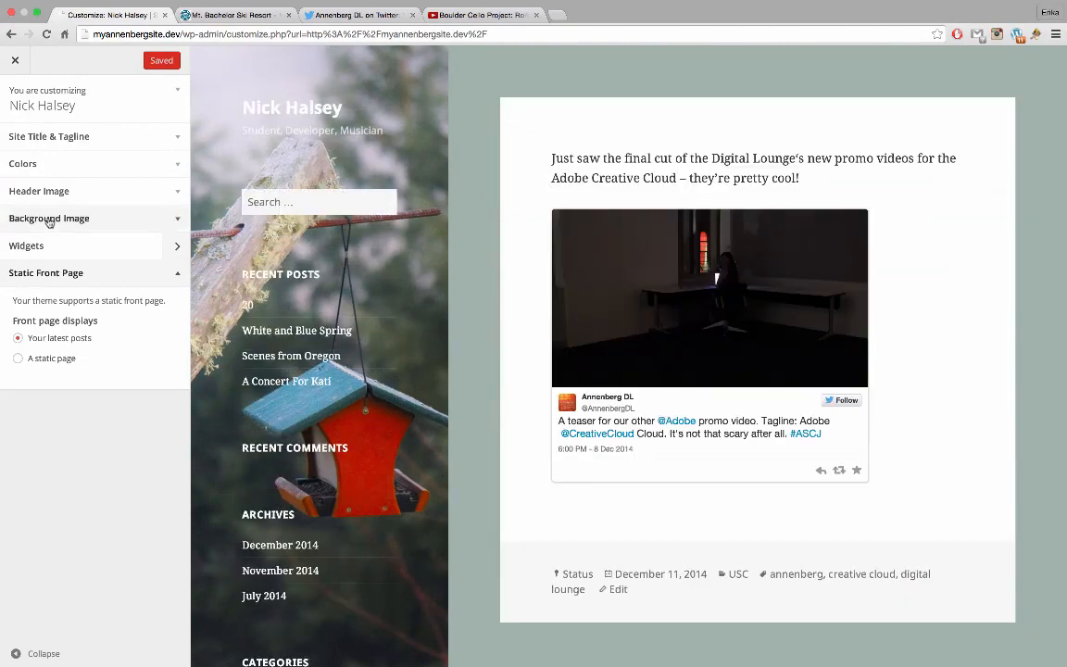
pyautogui.click(51, 358)
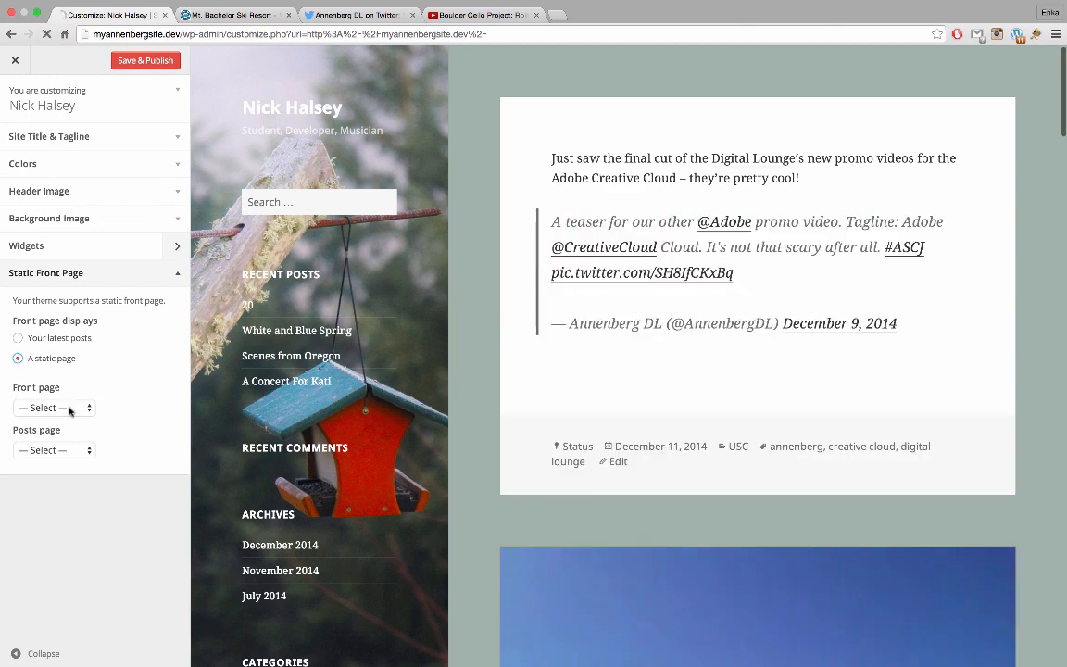
pyautogui.click(70, 409)
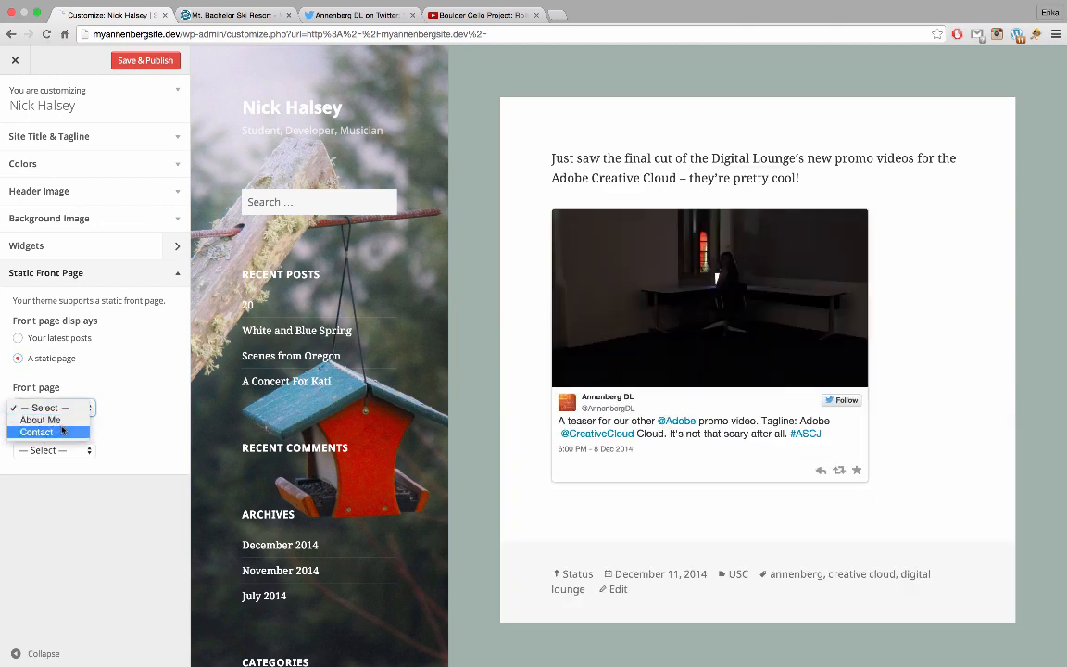
pyautogui.click(40, 419)
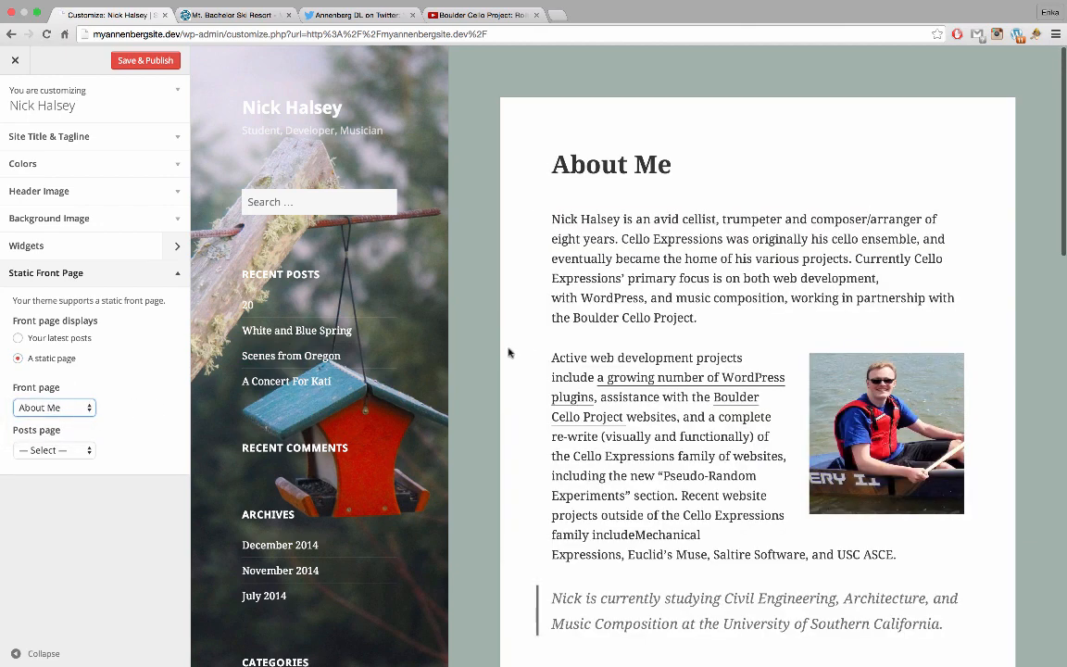
# Review the pages offered for the posts page and leave it unset
pyautogui.scroll(-10, 531, 377)
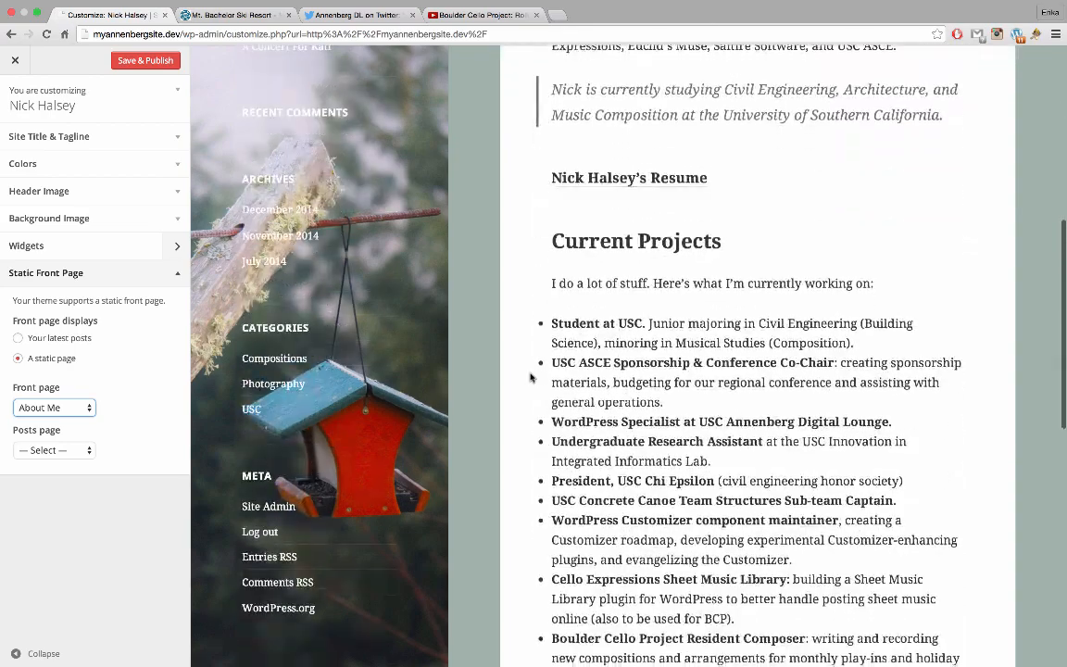
pyautogui.scroll(-5, 531, 377)
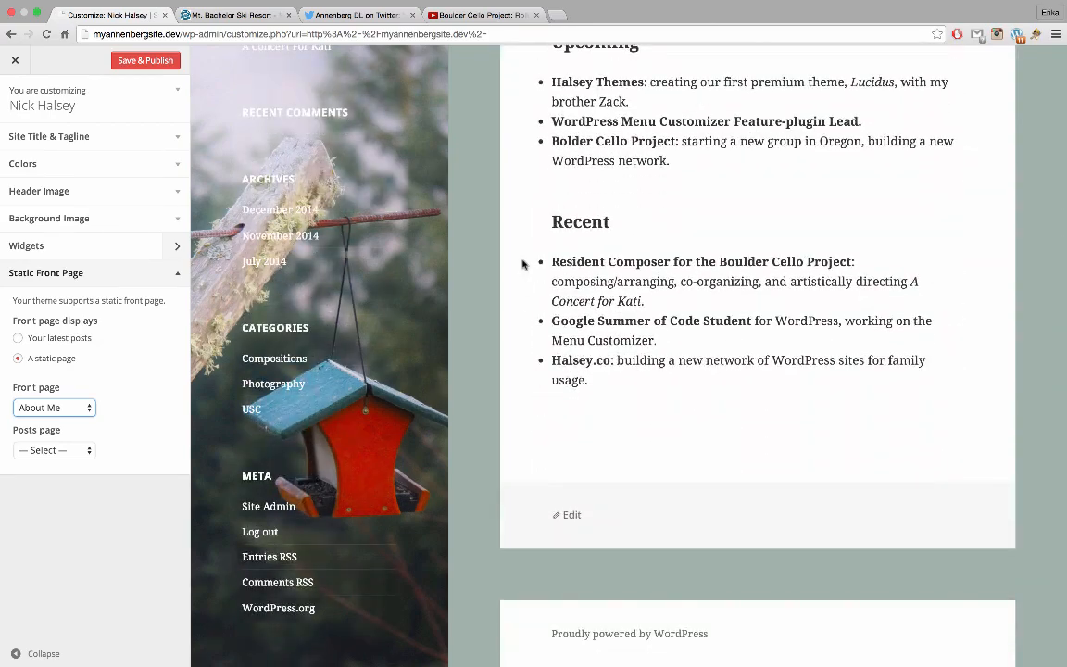
pyautogui.scroll(2, 522, 264)
pyautogui.scroll(10, 522, 264)
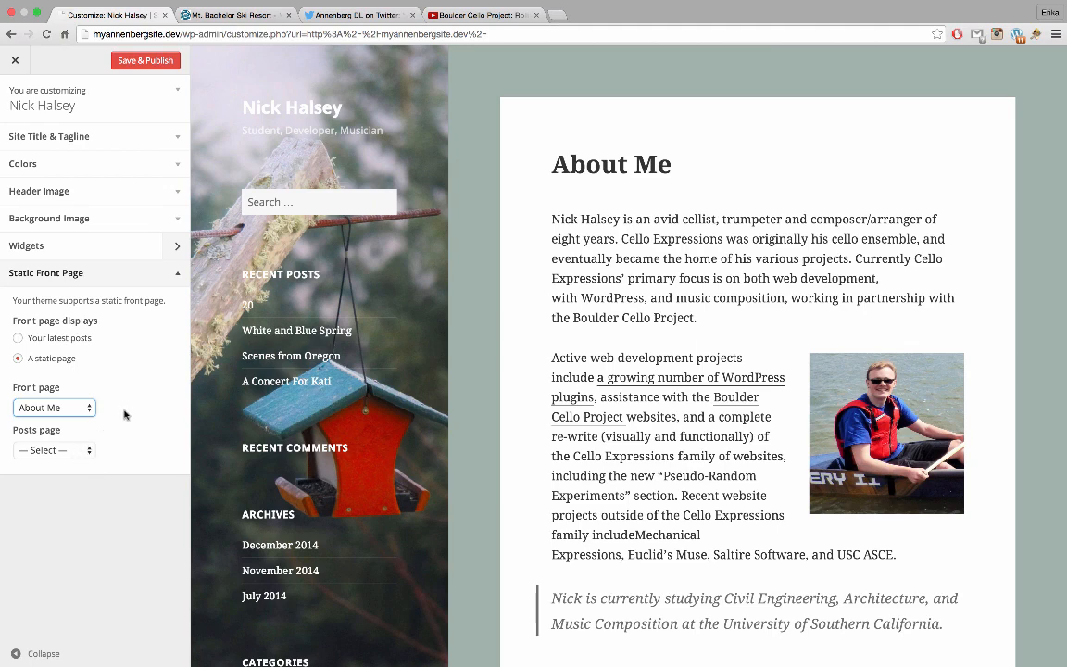
pyautogui.click(89, 452)
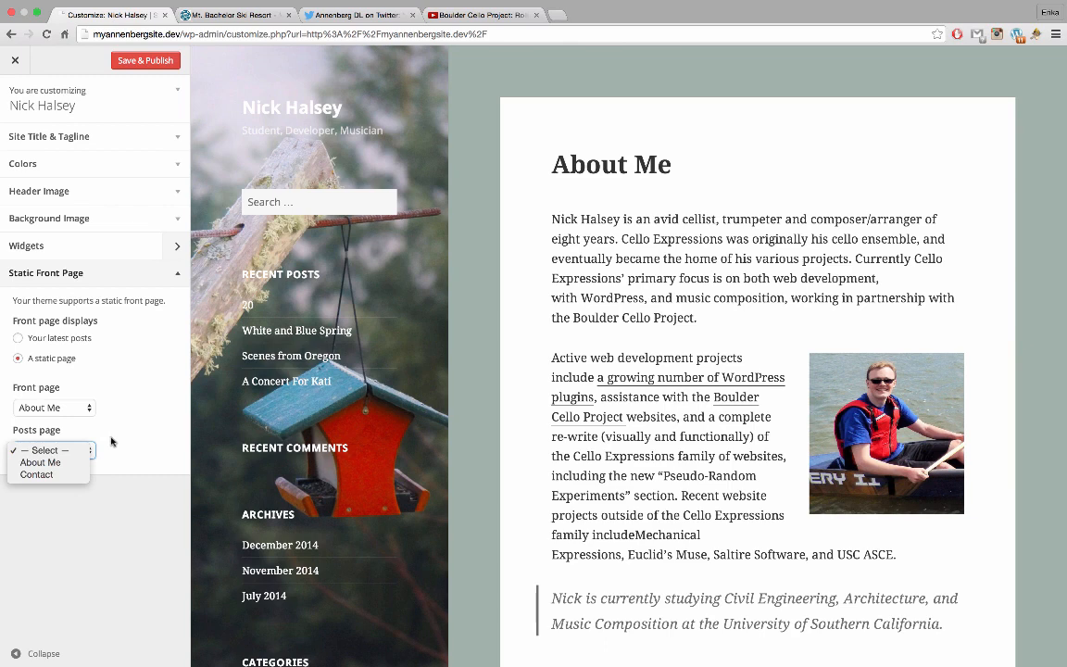
pyautogui.click(109, 441)
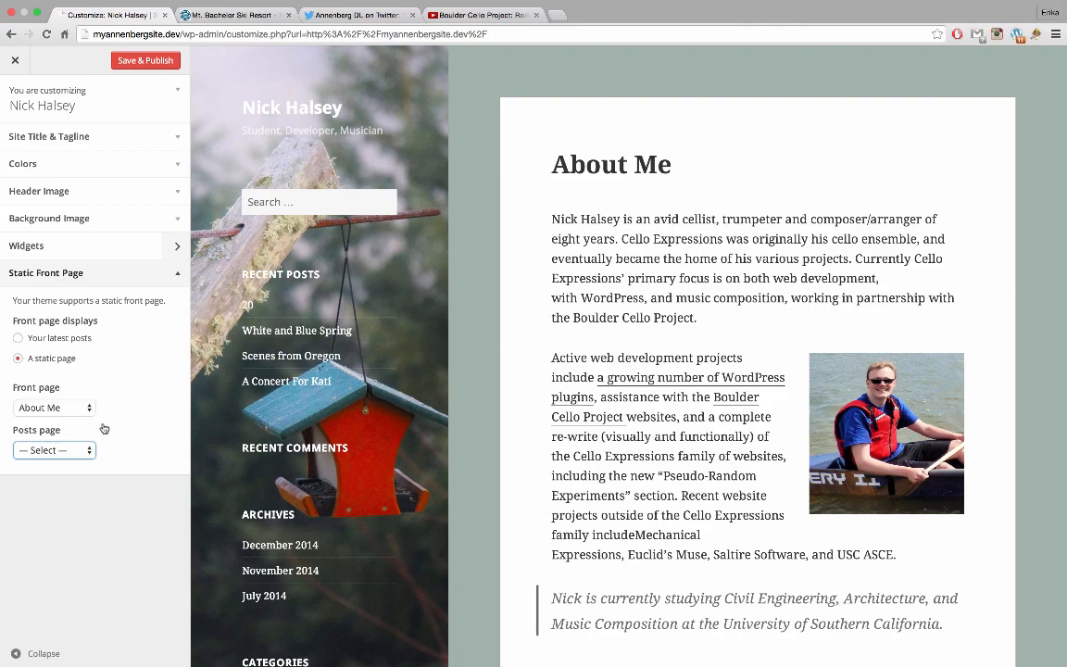
# Switch Front page displays back to 'Your latest posts' and collapse the section
pyautogui.scroll(-5, 547, 242)
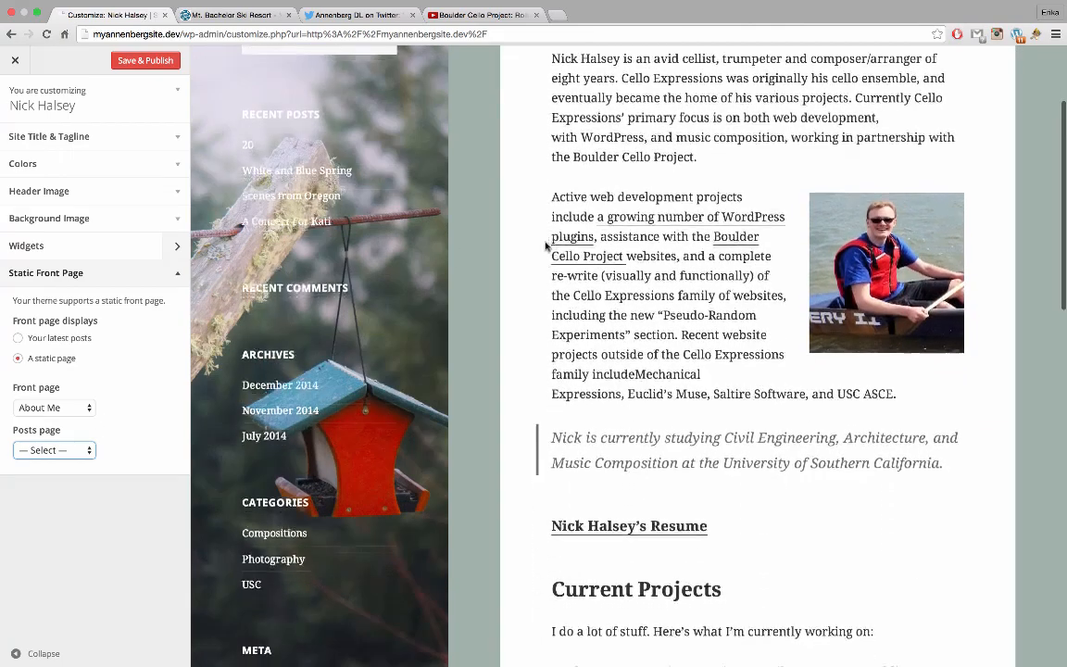
pyautogui.scroll(5, 547, 246)
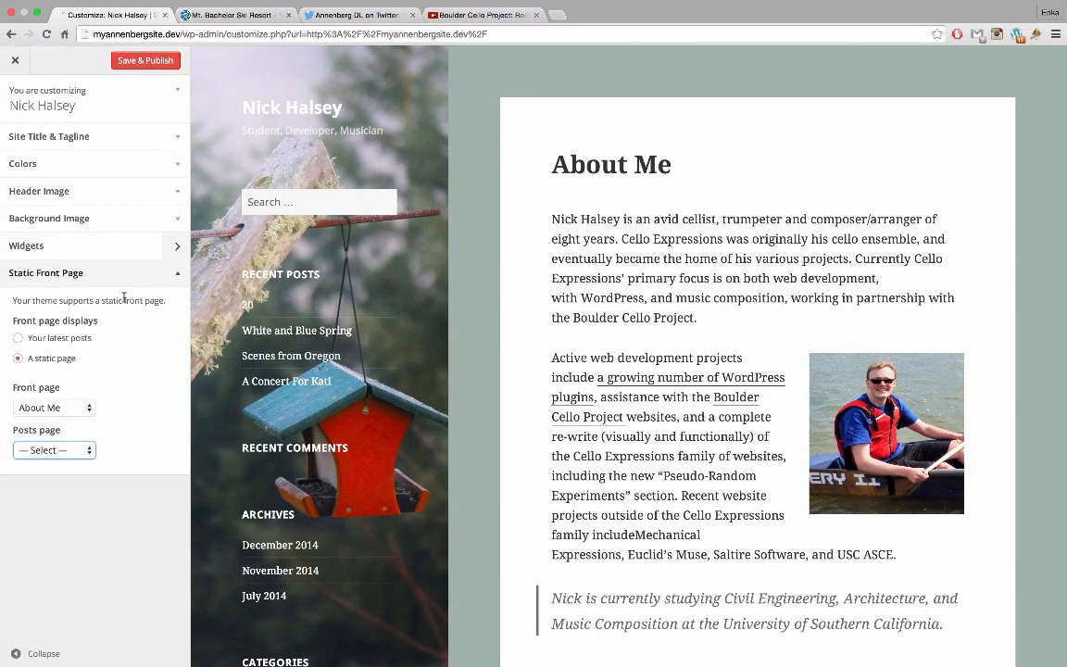
pyautogui.click(53, 340)
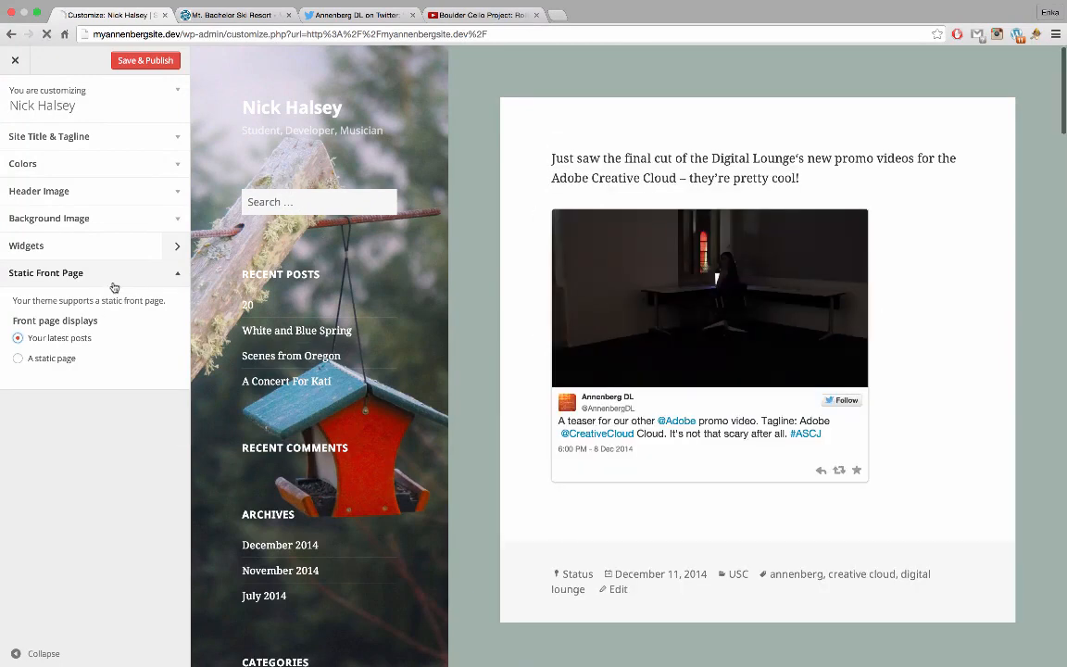
pyautogui.click(114, 282)
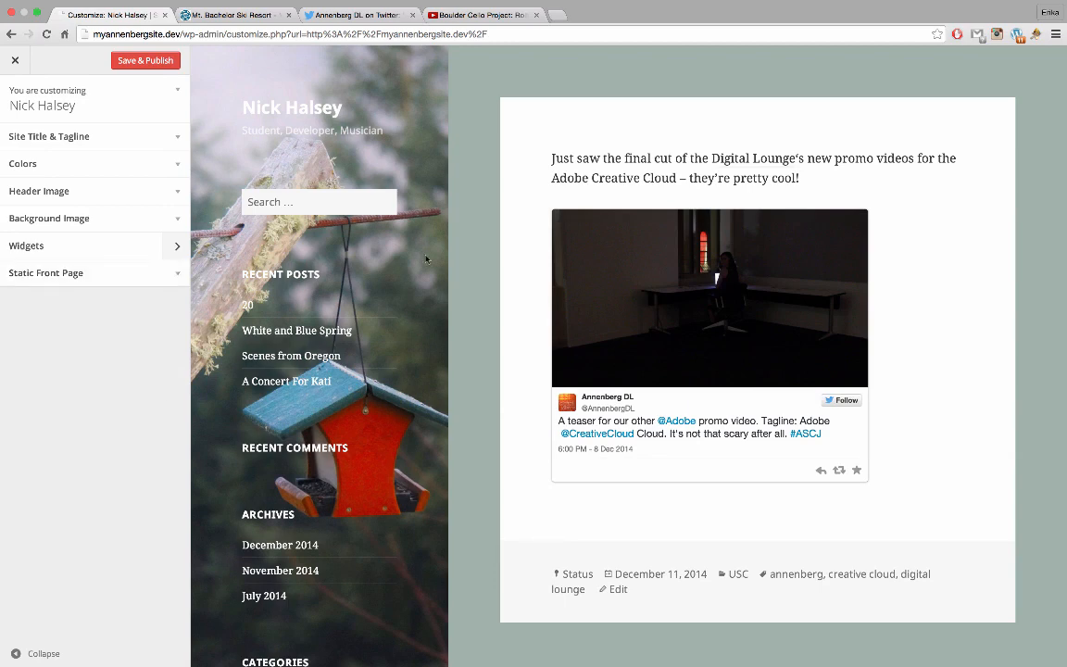
pyautogui.scroll(-6, 426, 258)
pyautogui.scroll(6, 426, 258)
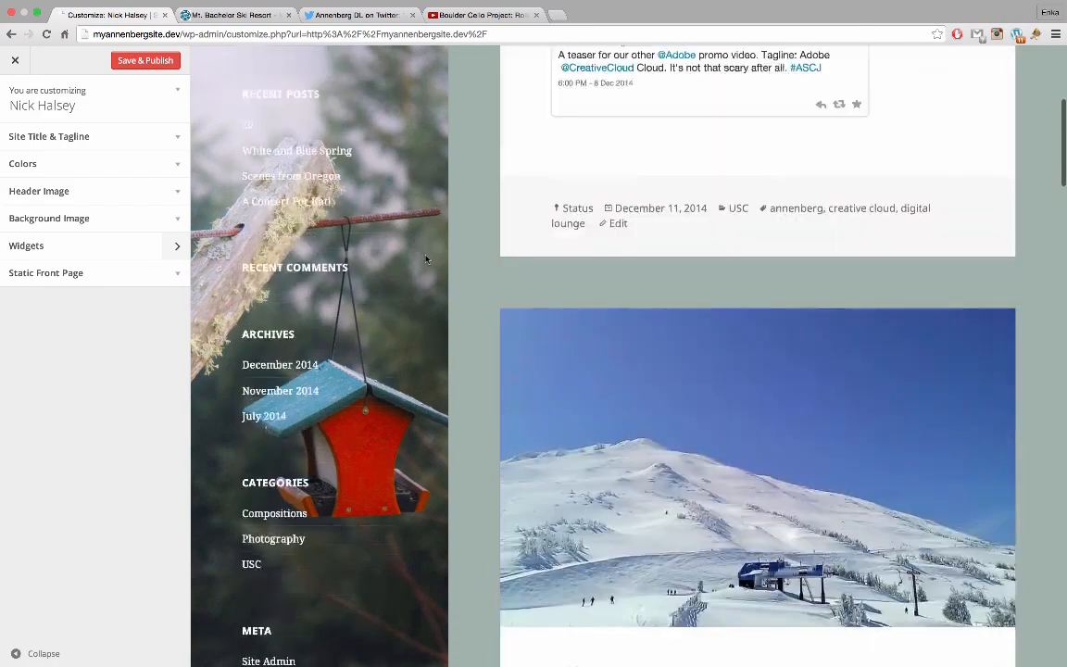
# Open the sidebar Widget Area to review its current widgets
pyautogui.click(125, 248)
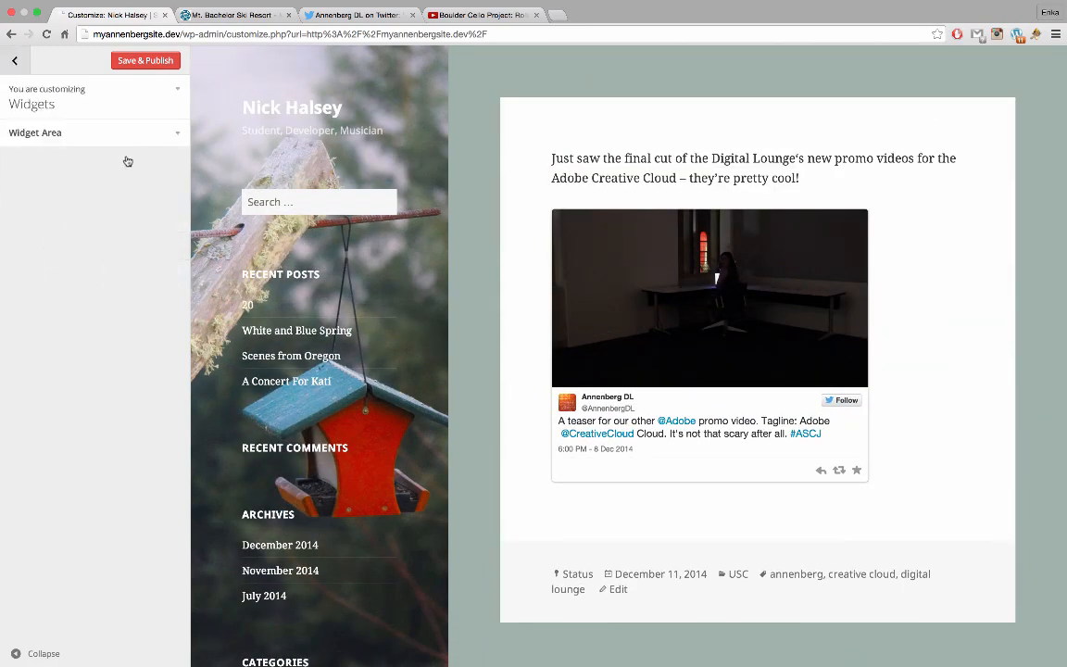
pyautogui.click(122, 132)
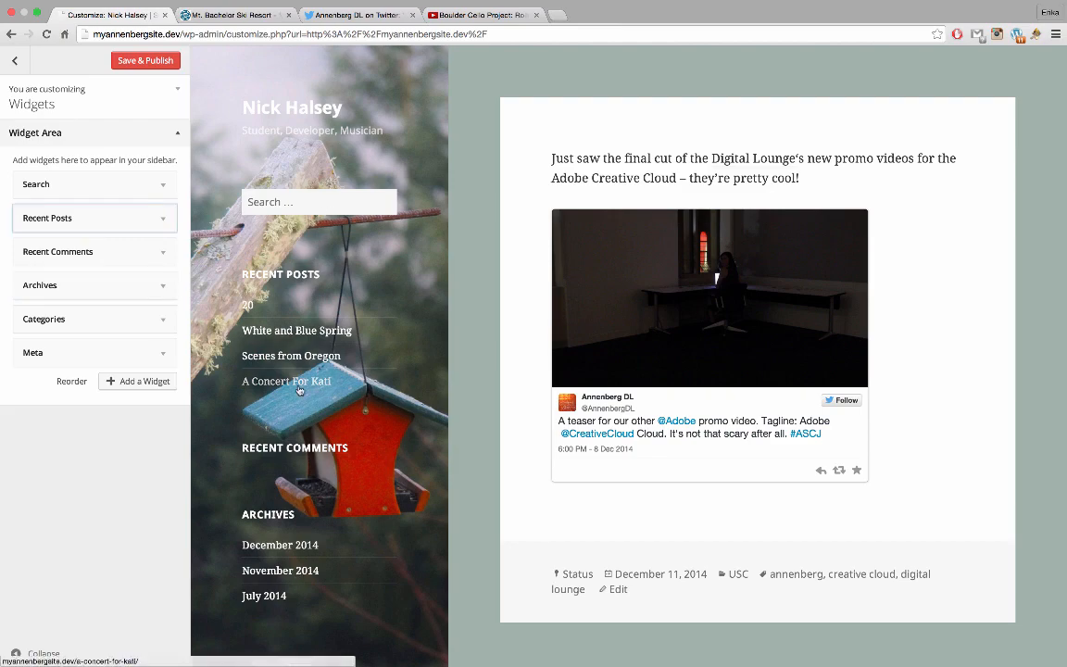
pyautogui.scroll(-5, 327, 210)
pyautogui.scroll(-5, 299, 389)
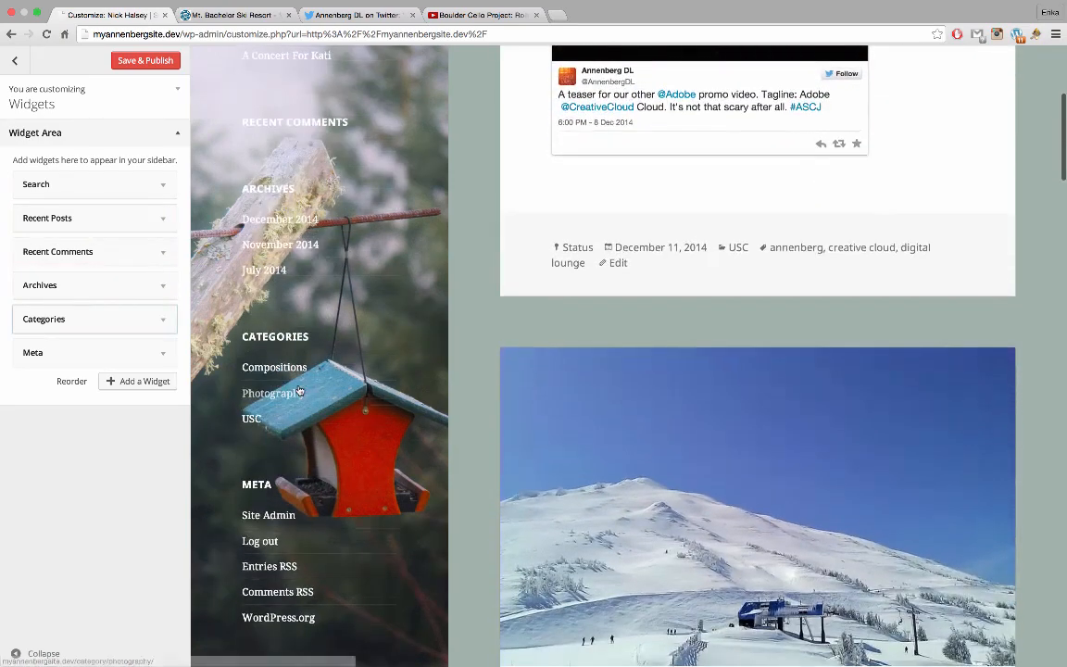
pyautogui.scroll(5, 300, 389)
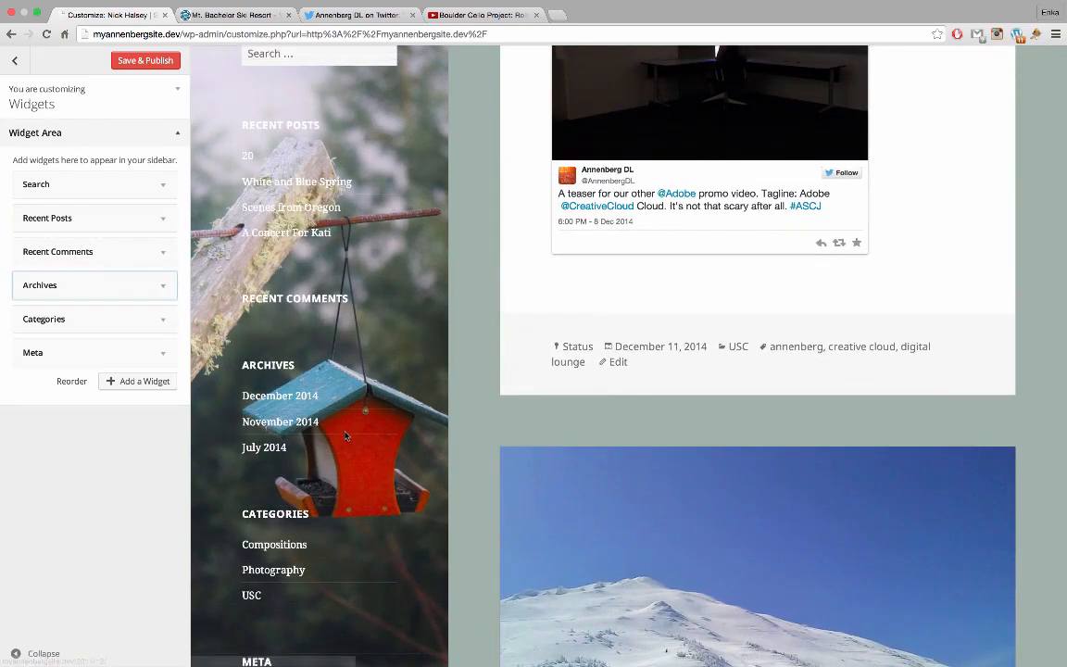
pyautogui.scroll(-5, 231, 357)
# Remove the Meta, Archives and Recent Comments widgets from the sidebar
pyautogui.click(160, 361)
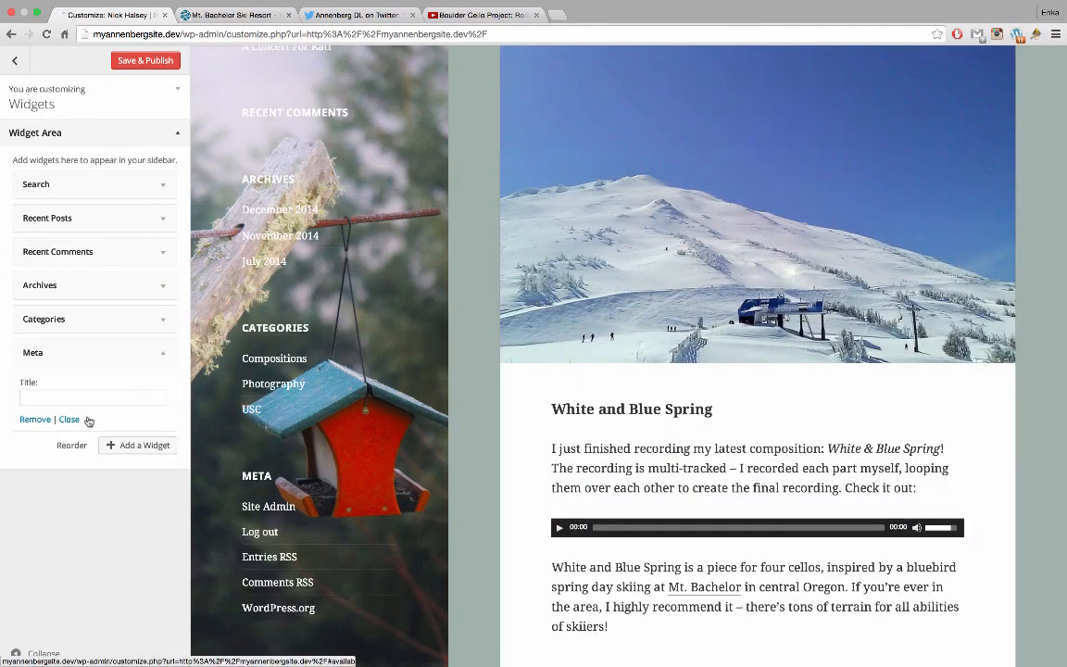
pyautogui.click(41, 421)
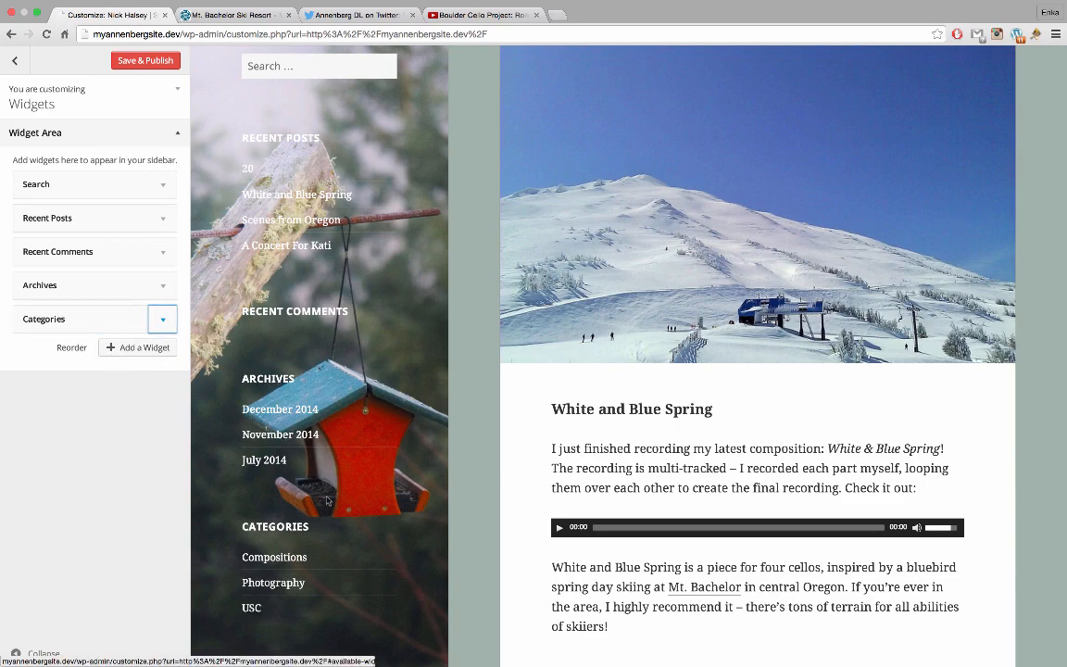
pyautogui.click(102, 284)
pyautogui.click(35, 385)
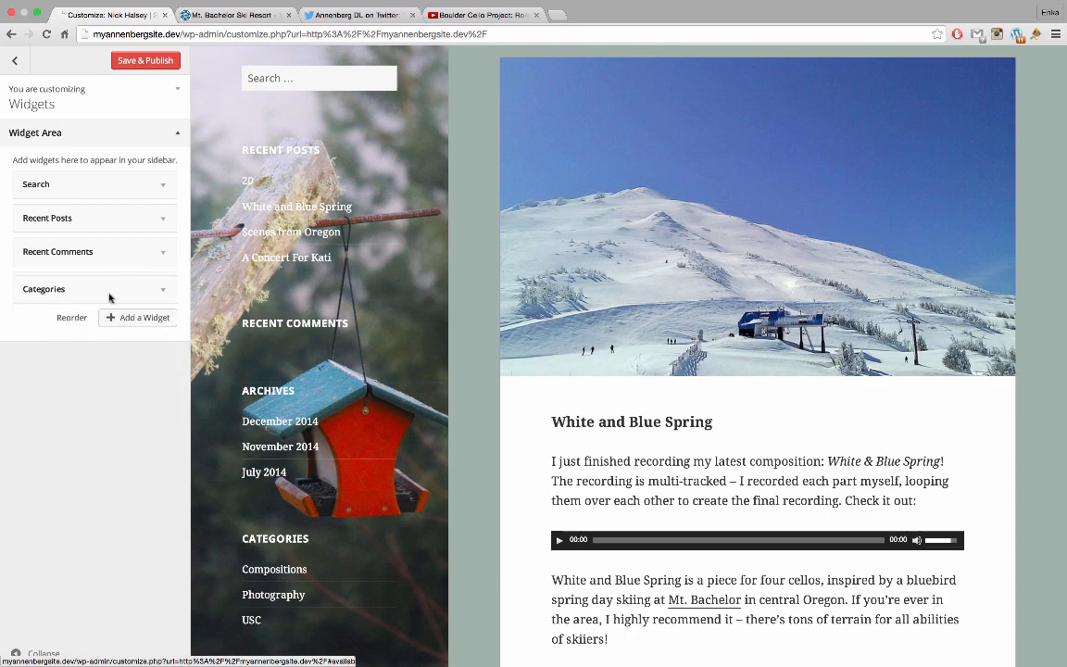
pyautogui.click(123, 251)
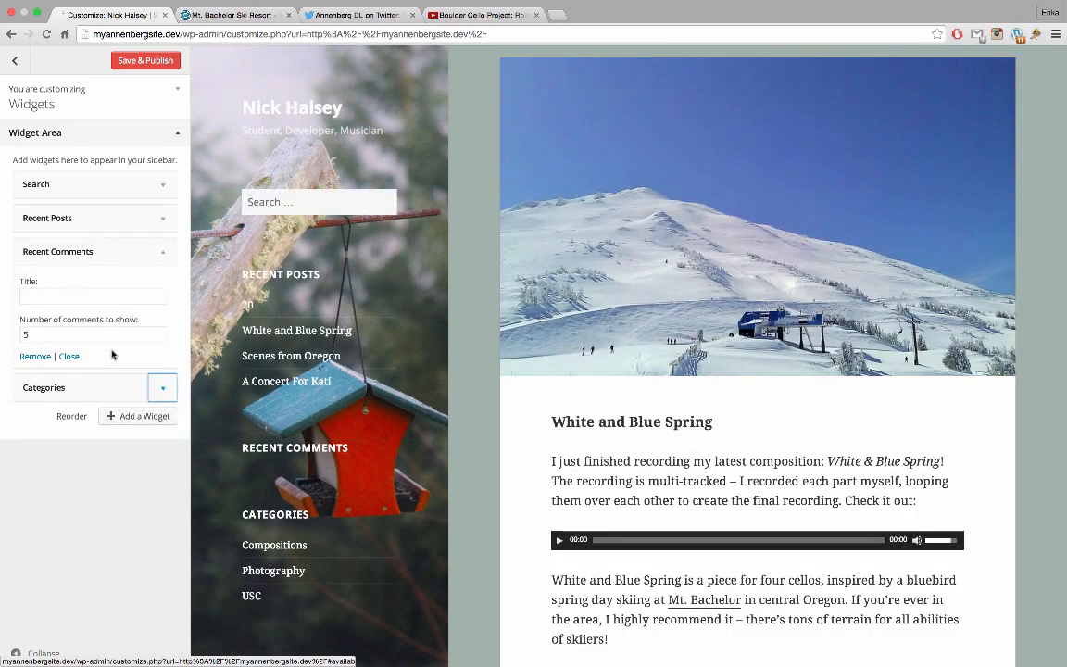
pyautogui.click(28, 357)
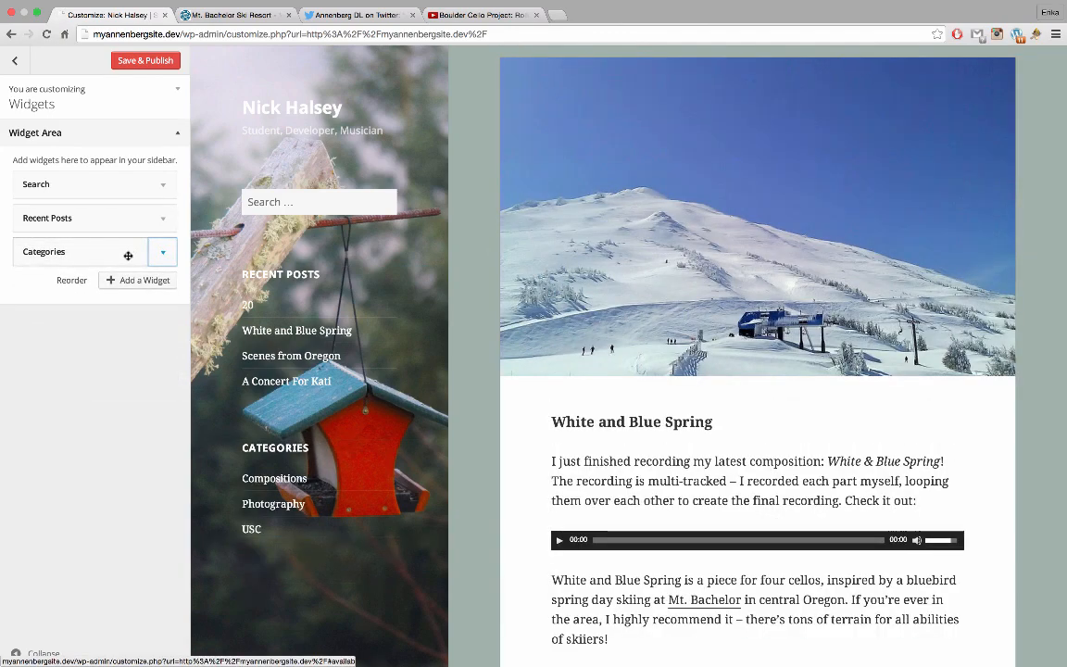
# Move Categories above Recent Posts and browse available widgets without adding any
pyautogui.moveTo(88, 252); pyautogui.dragTo(97, 214)
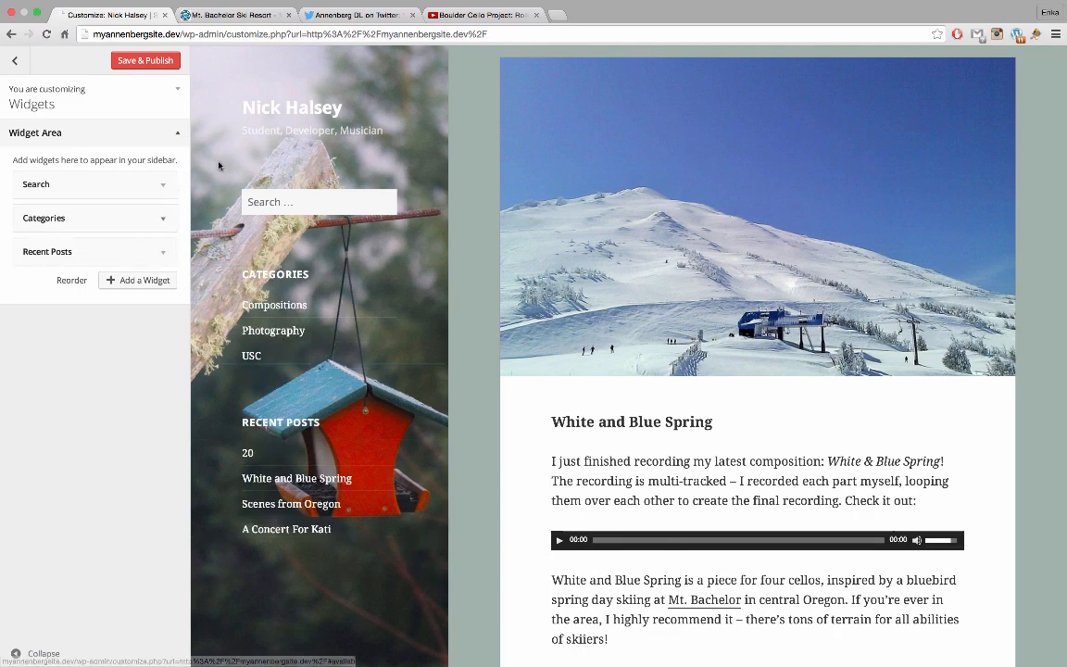
pyautogui.scroll(3, 256, 215)
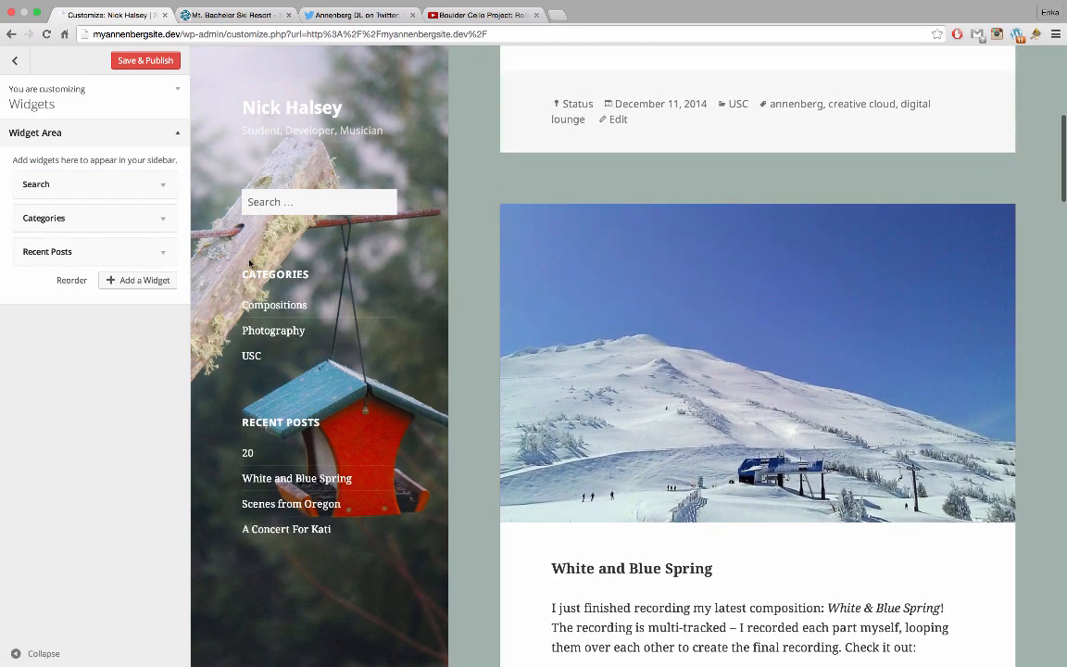
pyautogui.scroll(4, 249, 263)
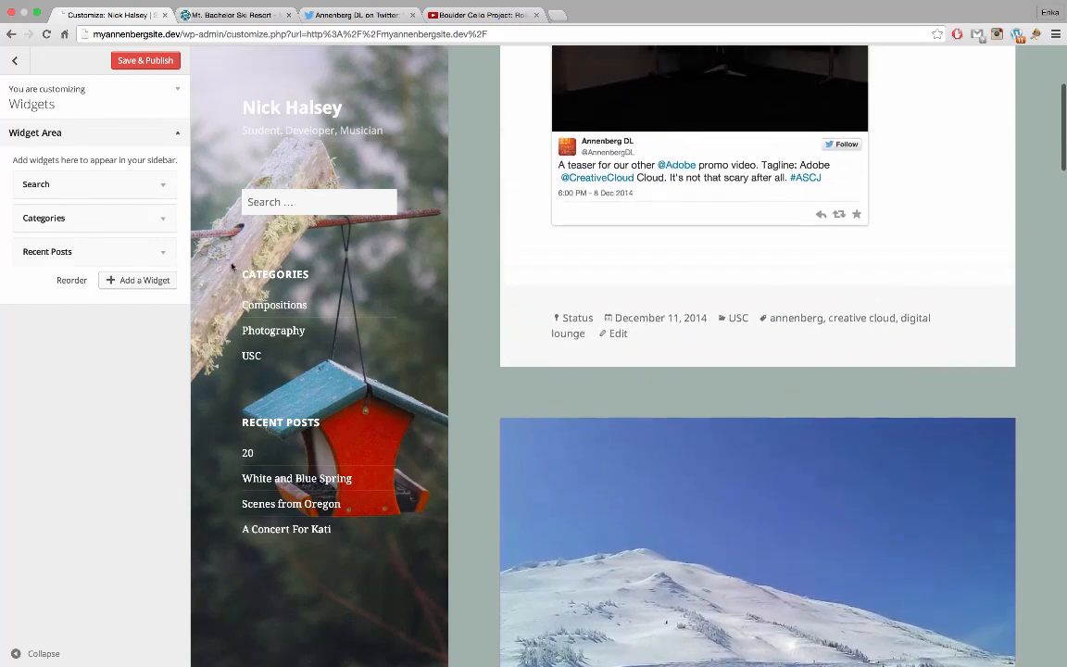
pyautogui.click(146, 280)
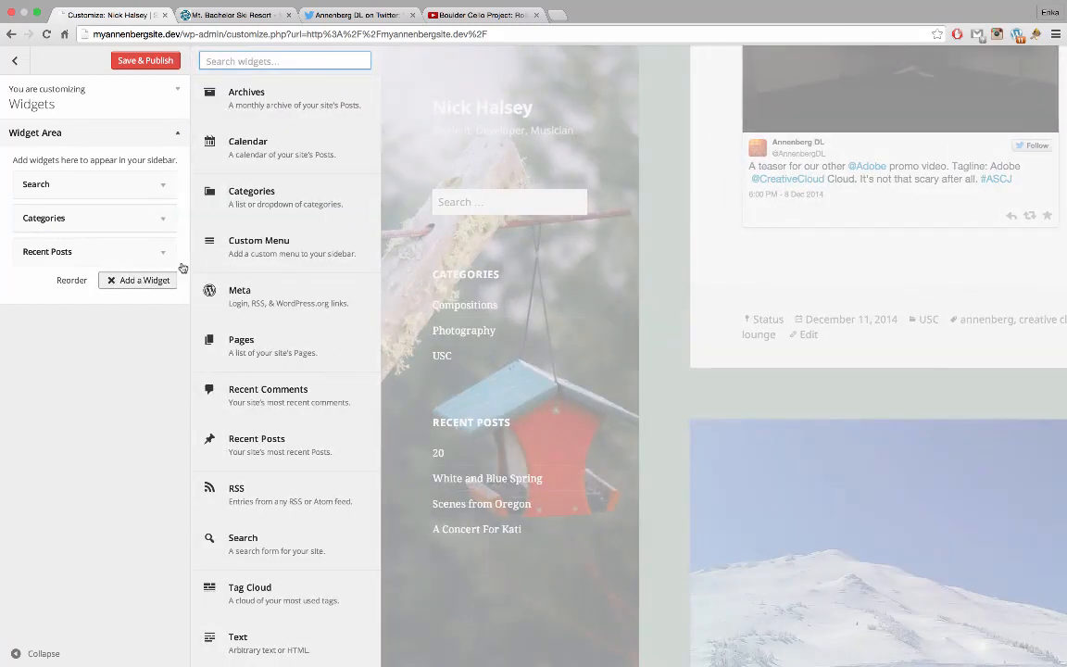
pyautogui.scroll(-1, 287, 315)
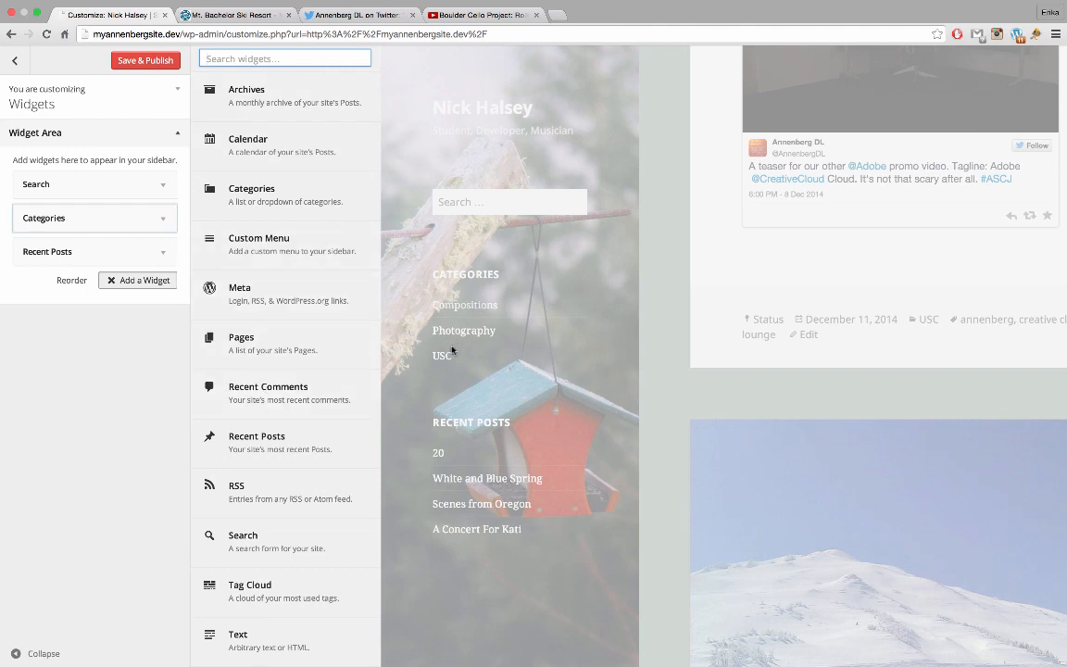
pyautogui.scroll(1, 326, 238)
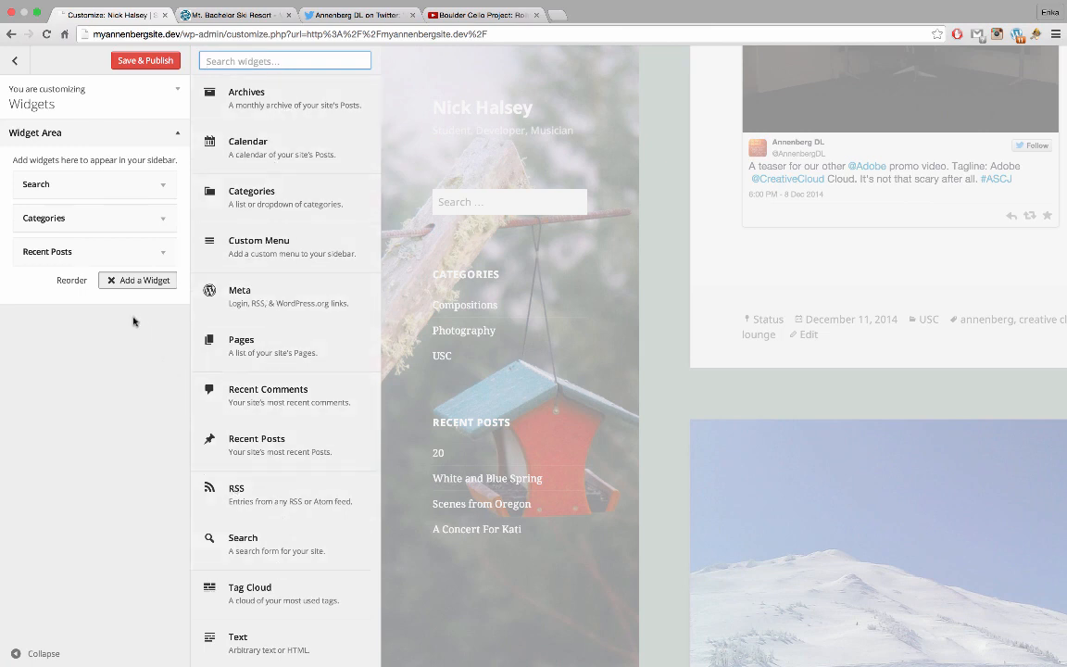
pyautogui.click(118, 283)
# Save & Publish the widget changes, close the Customizer and go to the admin Dashboard
pyautogui.click(22, 64)
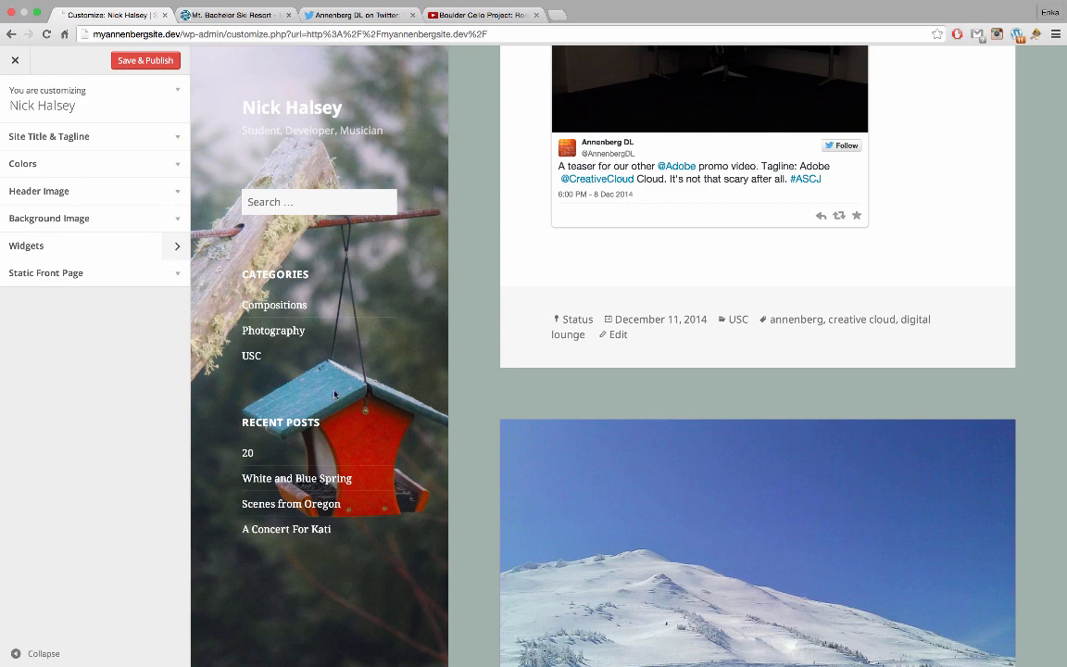
pyautogui.scroll(5, 334, 394)
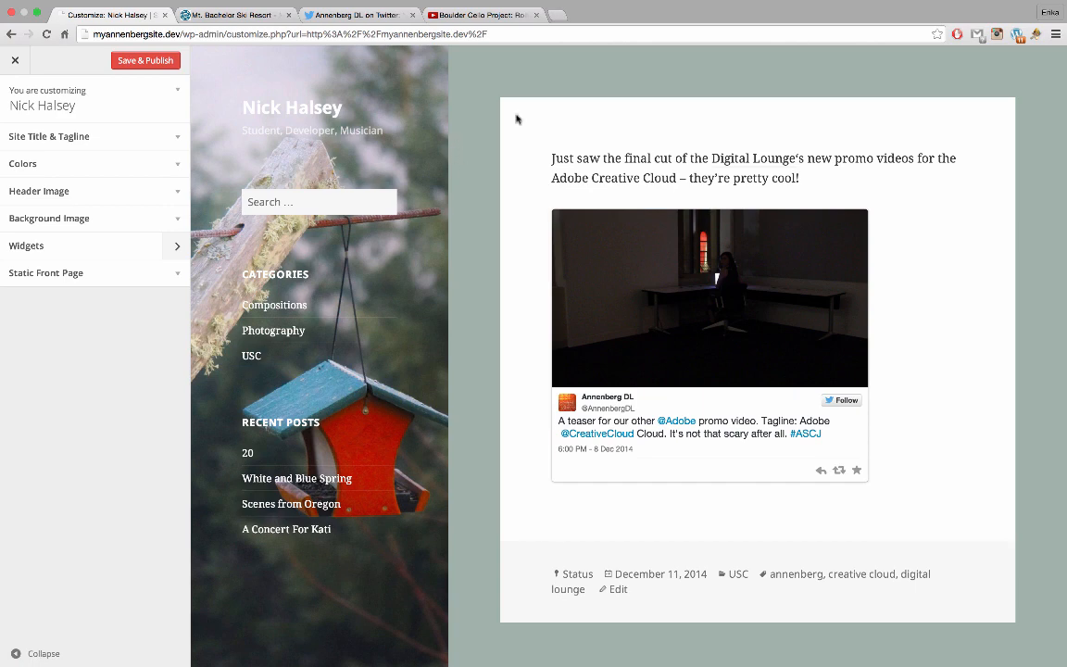
pyautogui.scroll(-5, 507, 202)
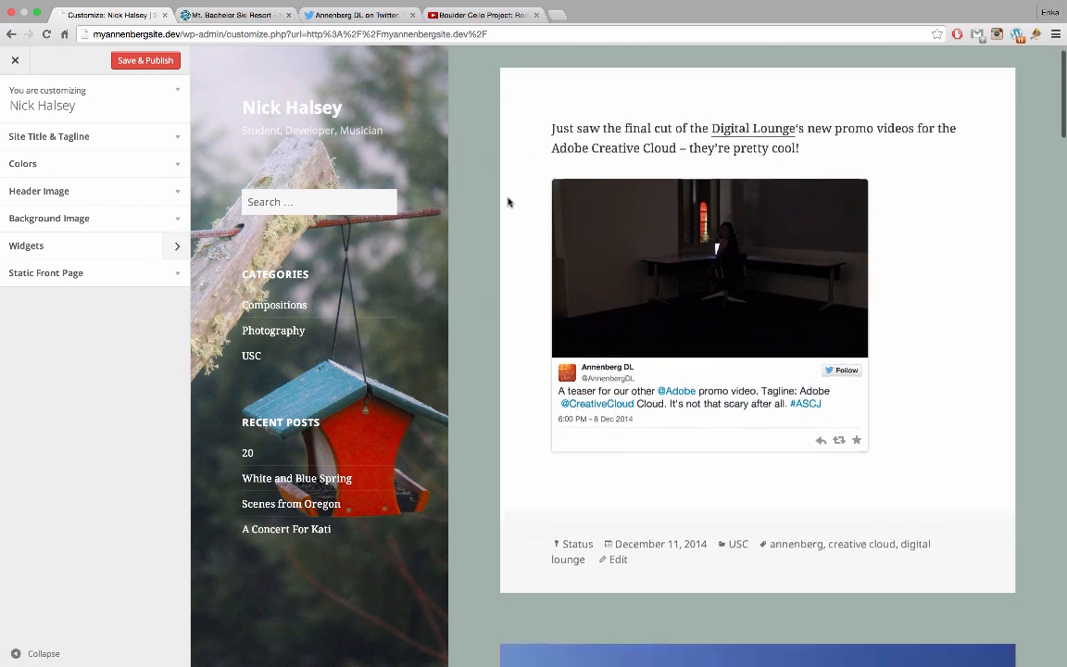
pyautogui.scroll(5, 508, 202)
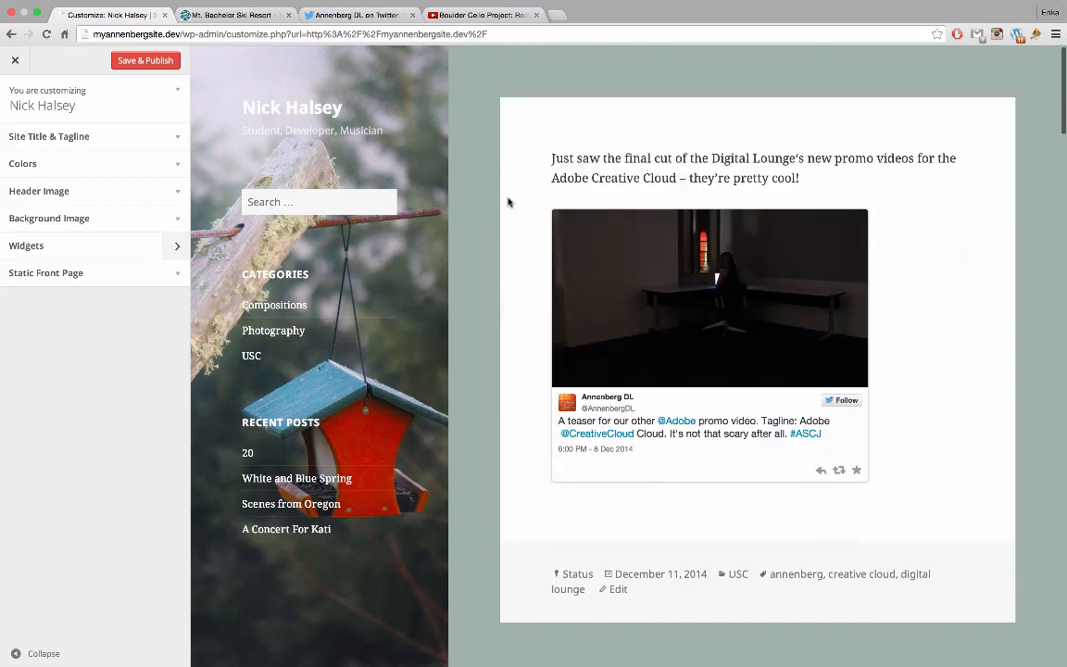
pyautogui.click(160, 63)
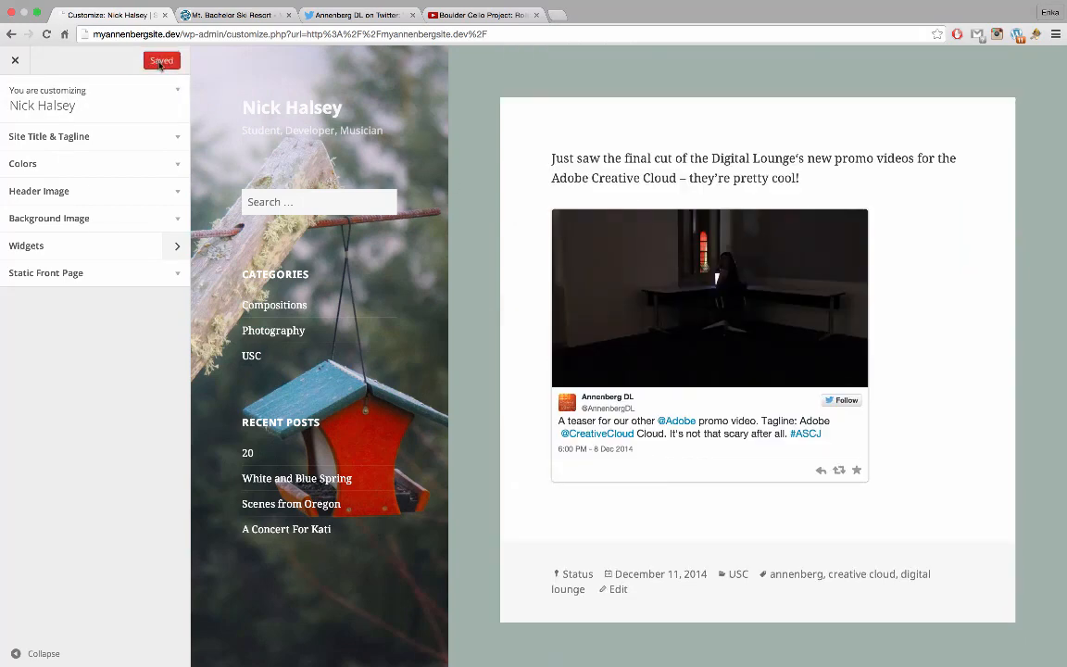
pyautogui.click(16, 61)
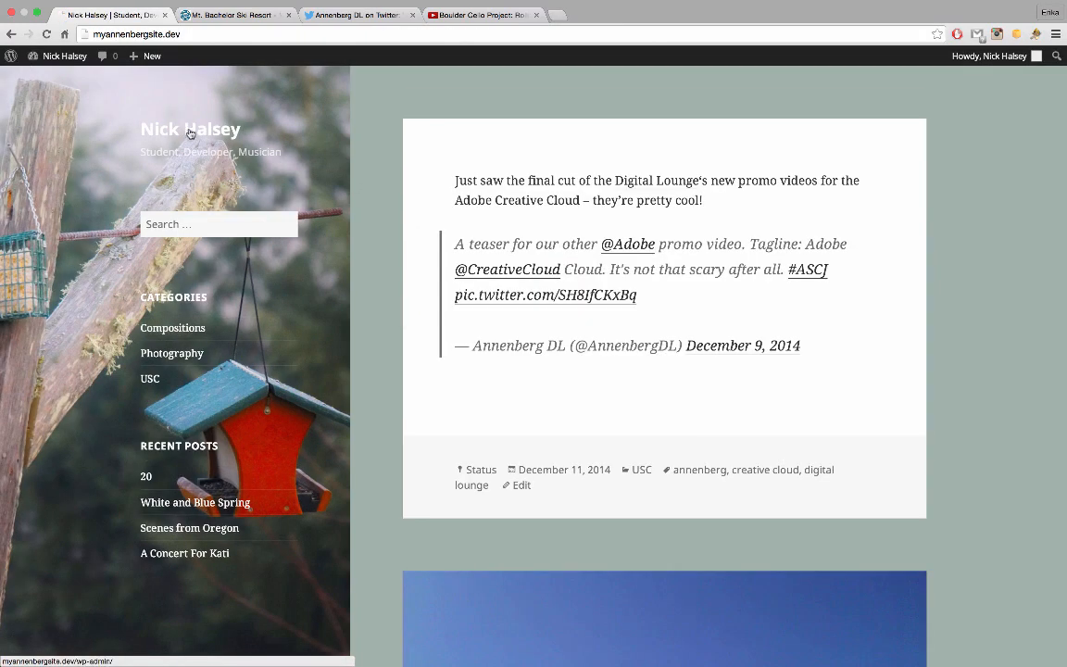
pyautogui.click(69, 69)
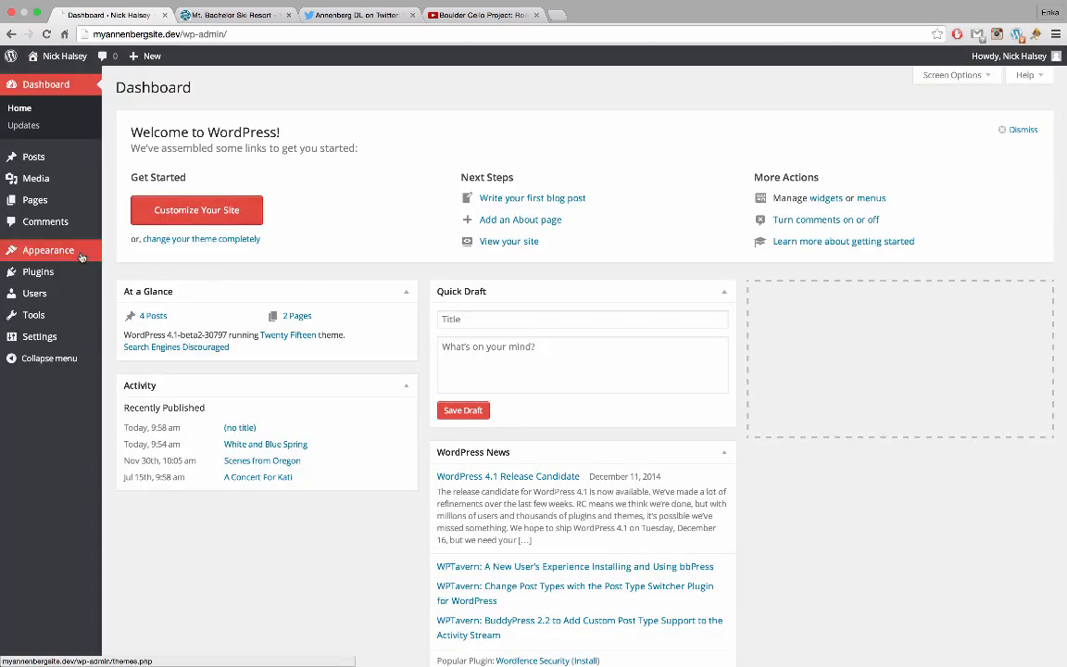
# Create 'Main Menu' and add the About Me, Contact and Home pages to it
pyautogui.moveTo(74, 250)
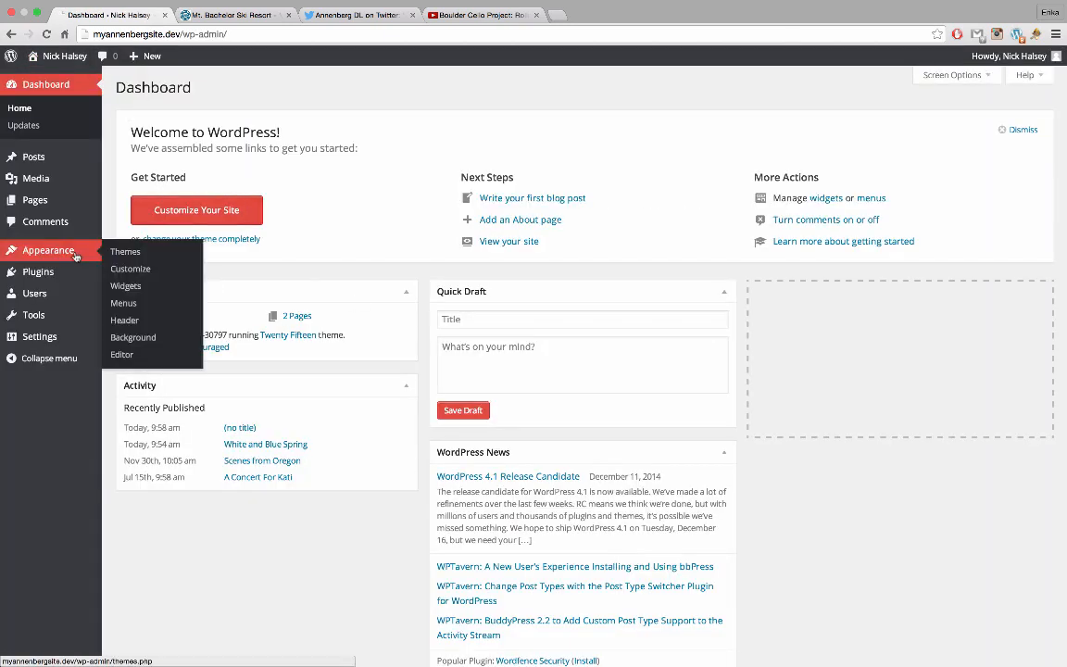
pyautogui.click(139, 305)
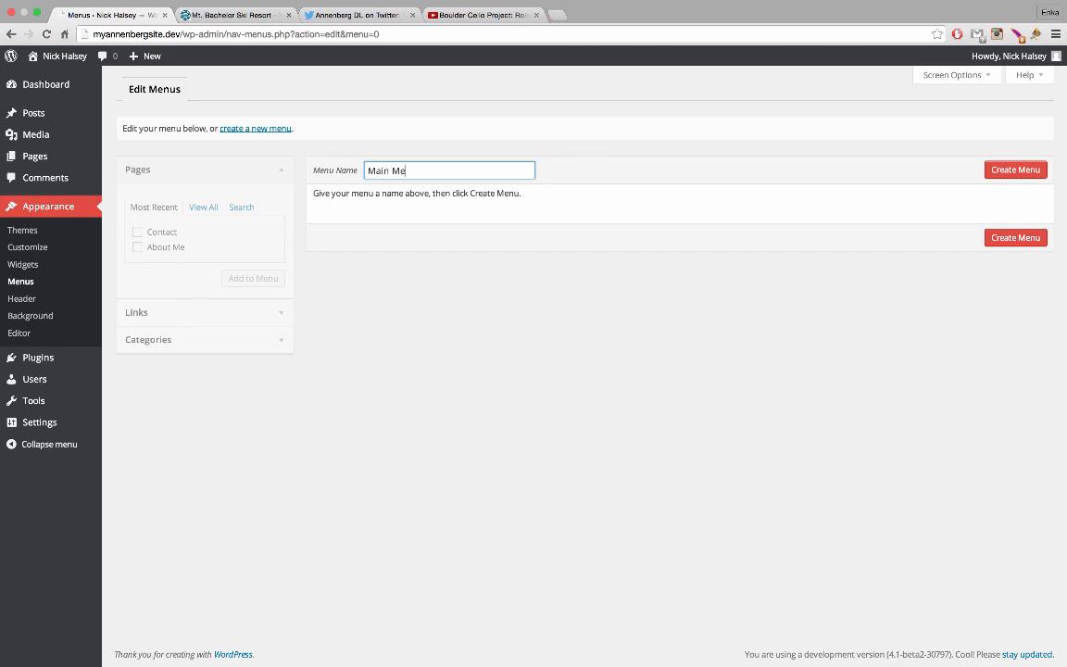
pyautogui.write('Main Menu')
pyautogui.press('Return')
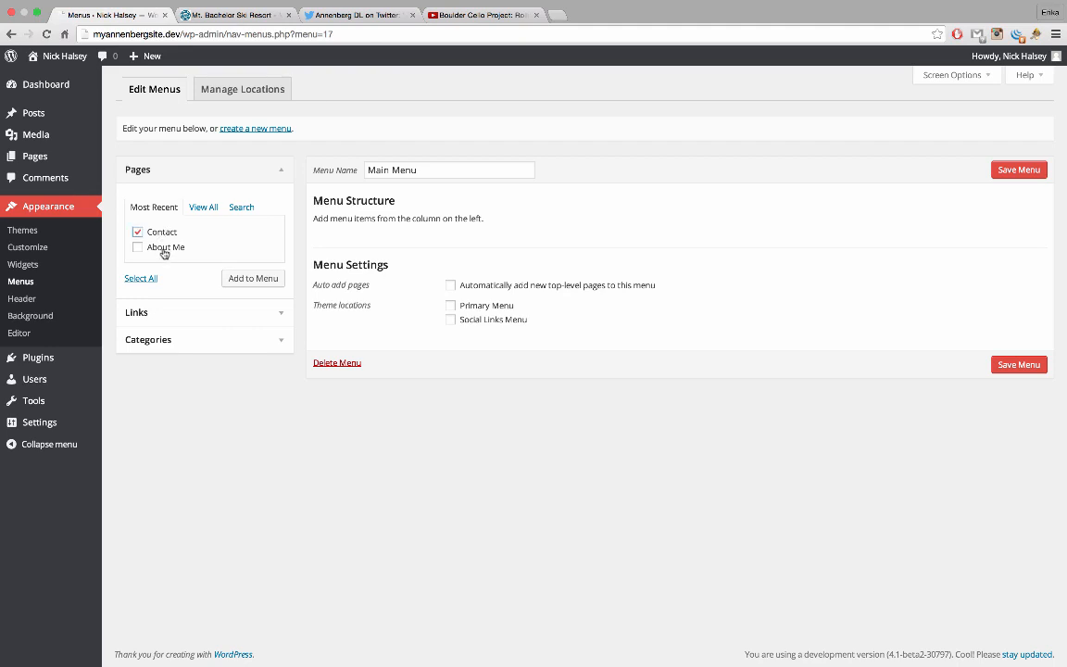
pyautogui.click(163, 248)
pyautogui.click(253, 278)
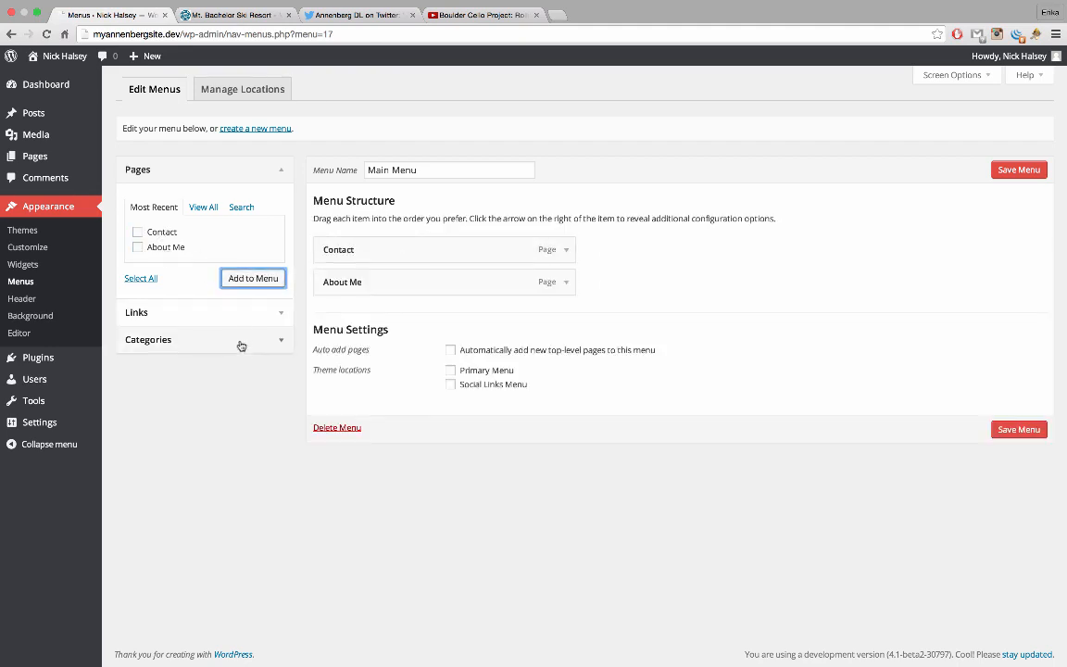
pyautogui.click(210, 208)
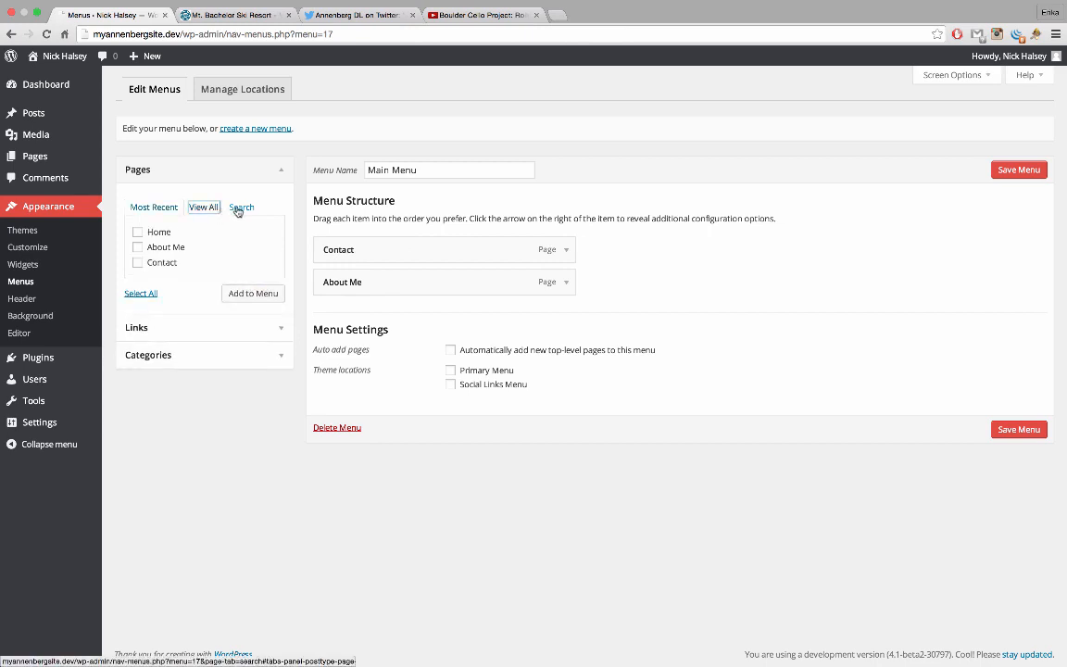
pyautogui.click(163, 234)
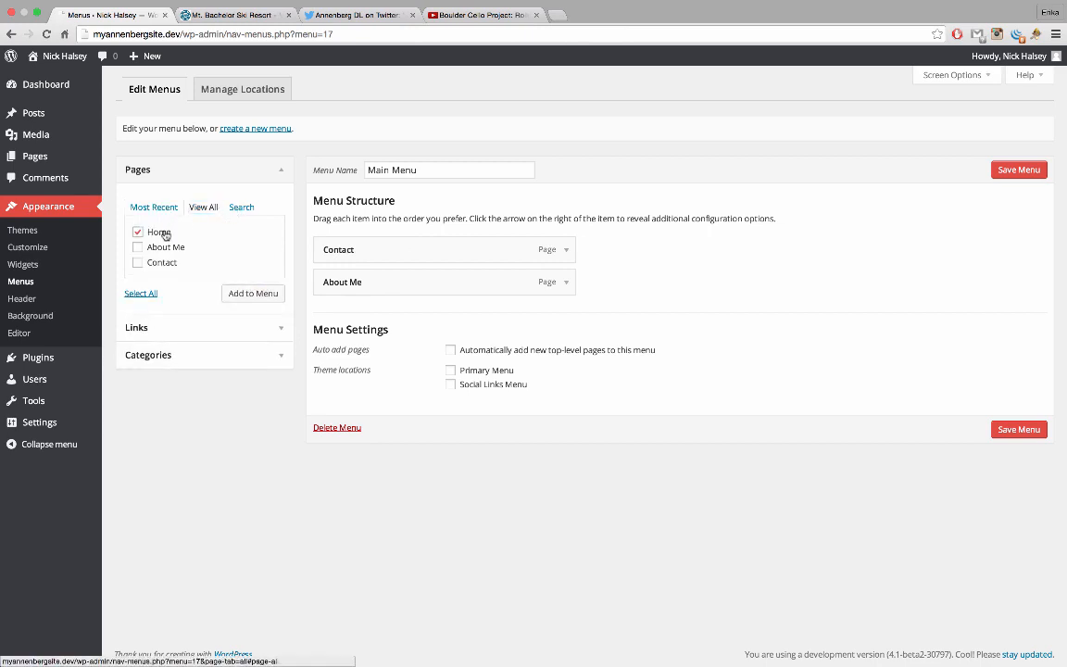
pyautogui.click(237, 294)
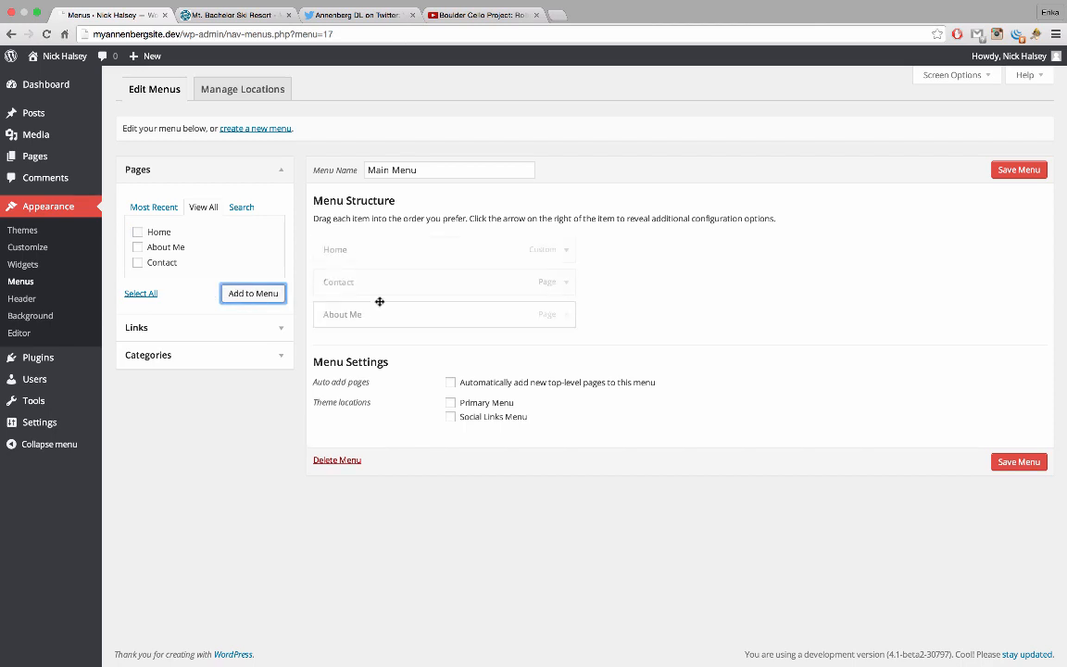
pyautogui.moveTo(376, 316); pyautogui.dragTo(379, 320)
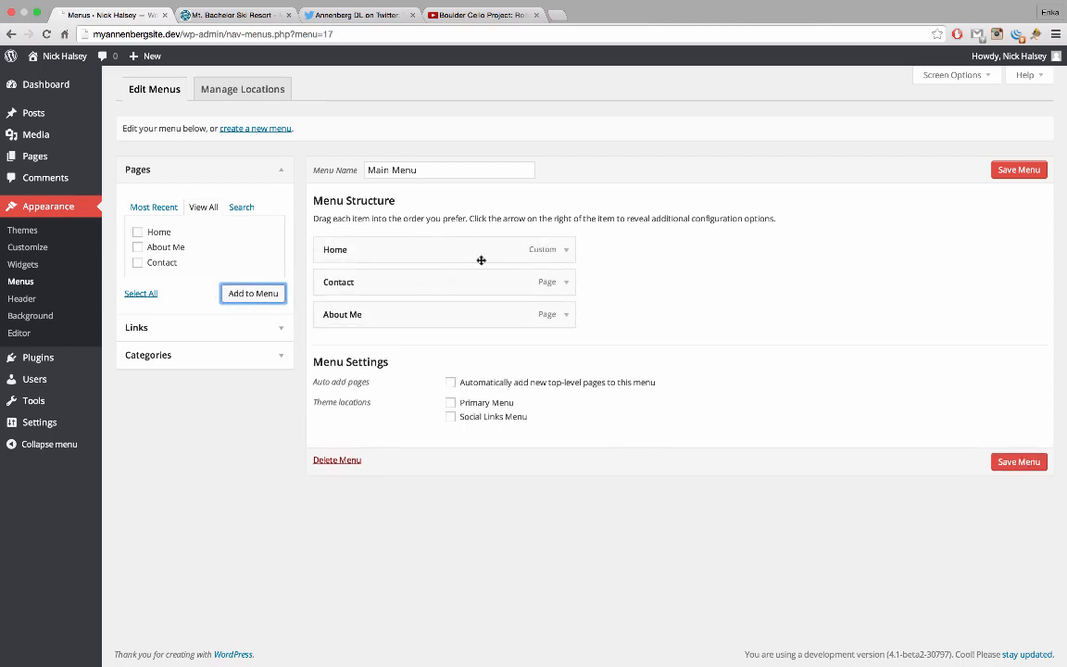
# Rename the Home item to Blog, move About Me above Contact, and save the menu
pyautogui.click(570, 252)
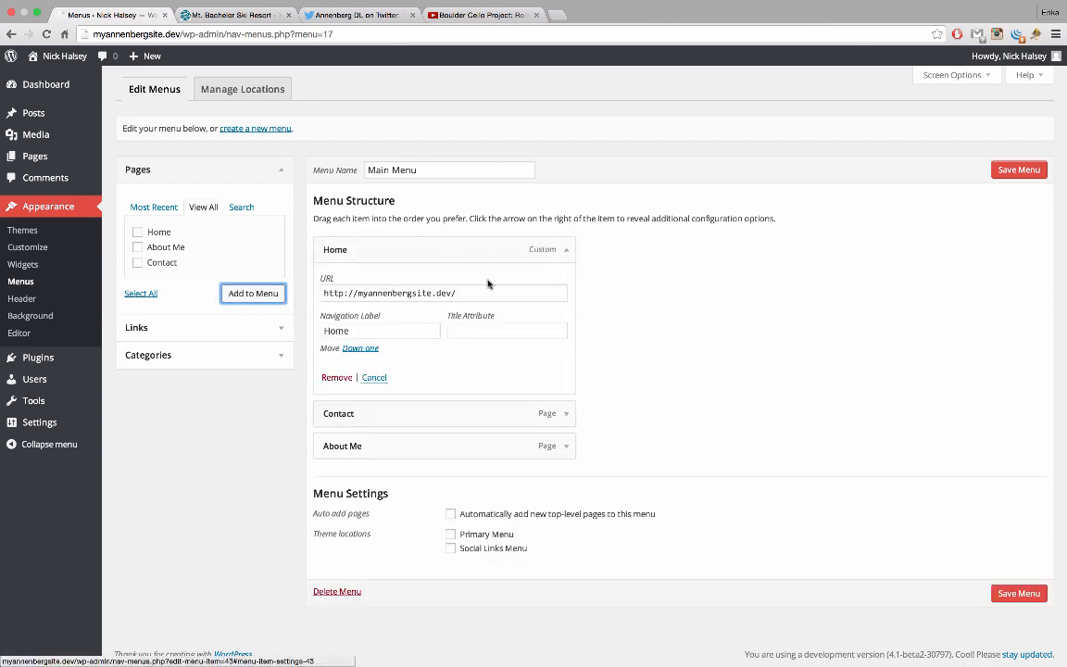
pyautogui.click(344, 327)
pyautogui.doubleClick(325, 326)
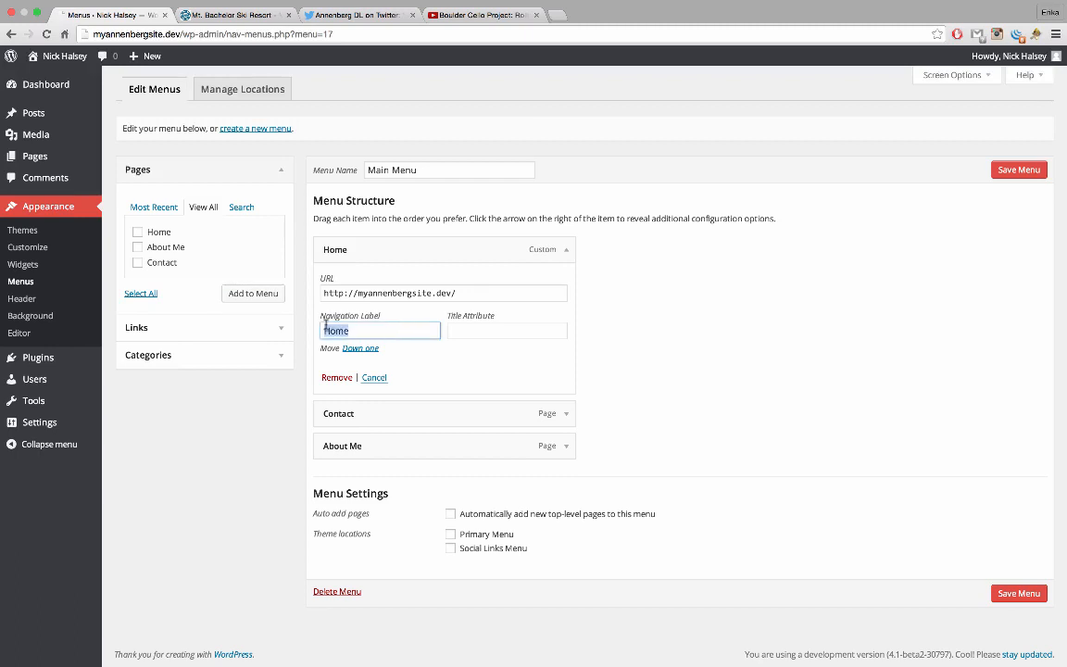
pyautogui.write('Blog')
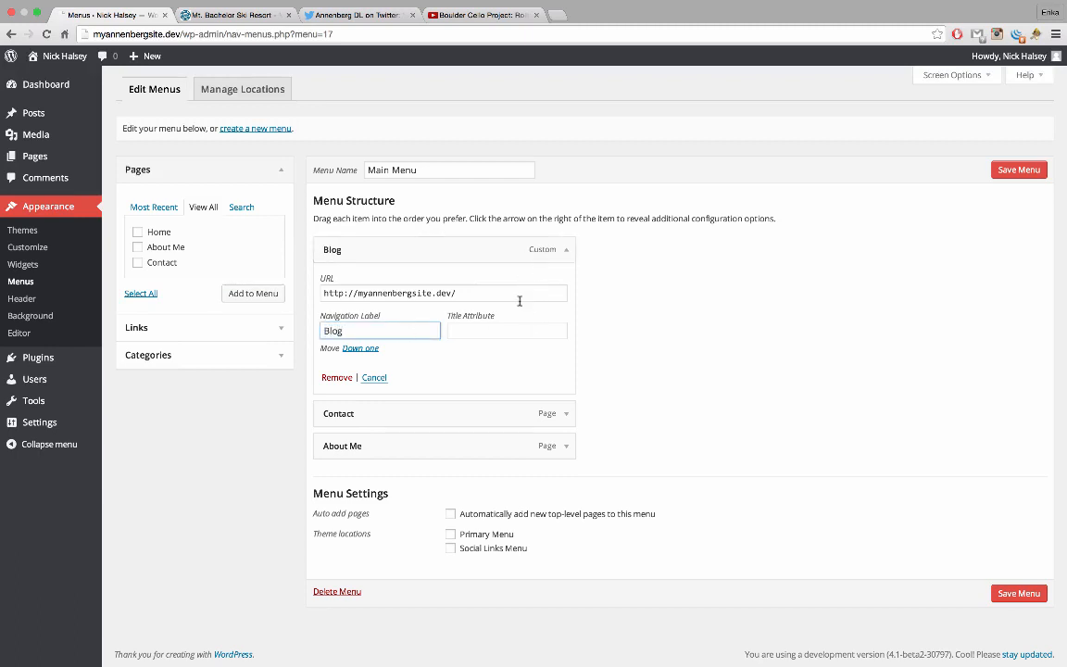
pyautogui.click(566, 251)
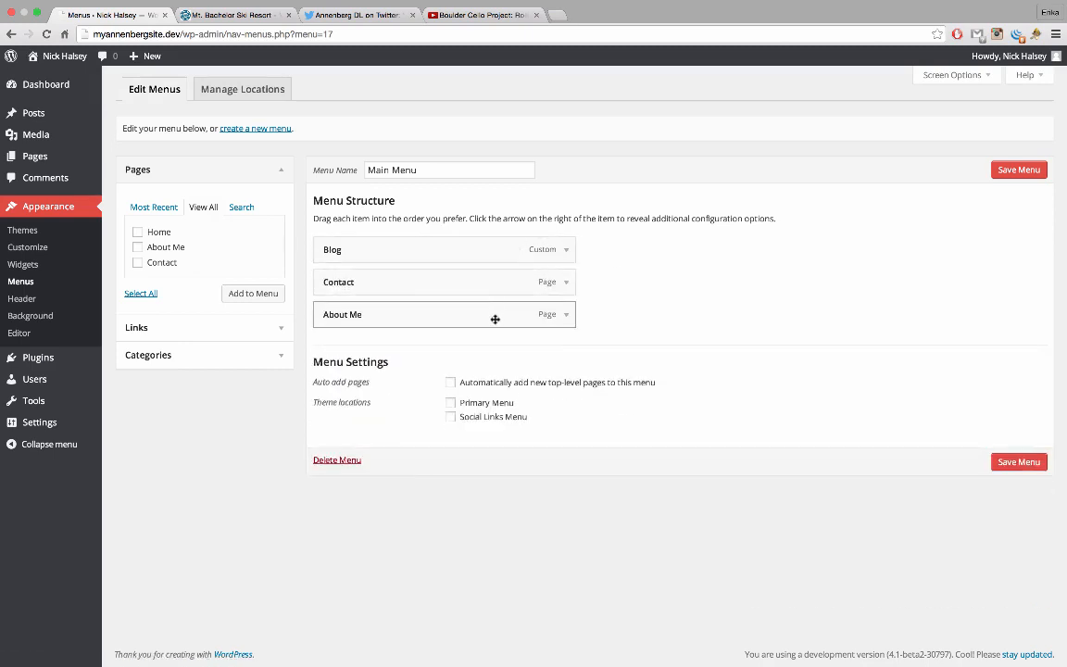
pyautogui.moveTo(453, 319); pyautogui.dragTo(435, 282)
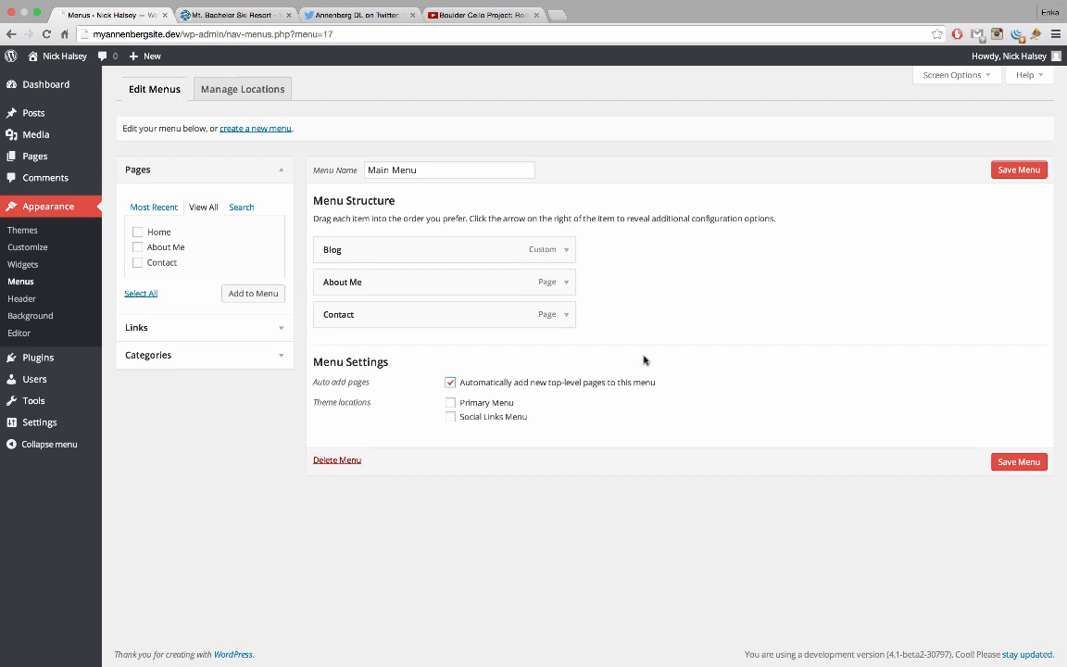
pyautogui.click(1019, 169)
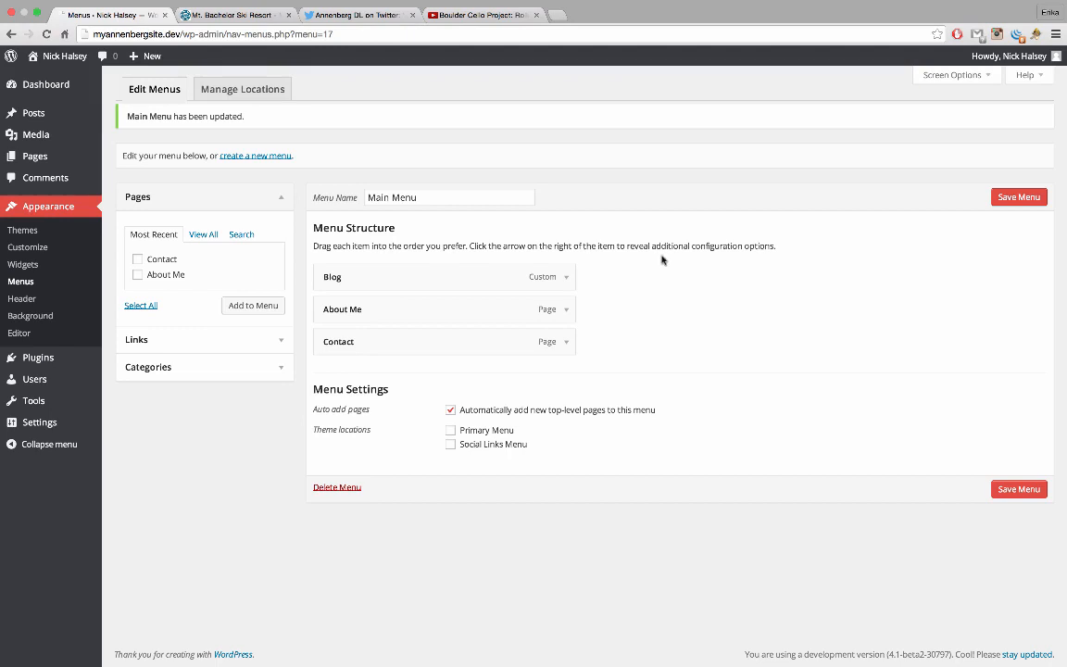
# Start a new Social Menu and add a Twitter custom link to twitter.com/annenbergdl
pyautogui.click(255, 156)
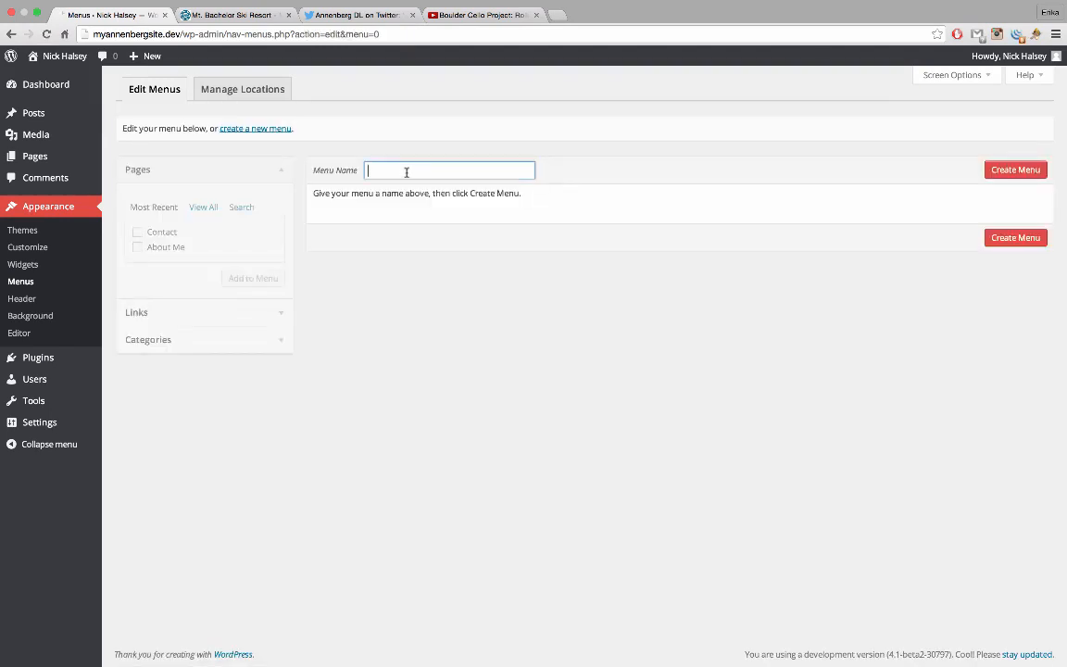
pyautogui.write('Social Menu')
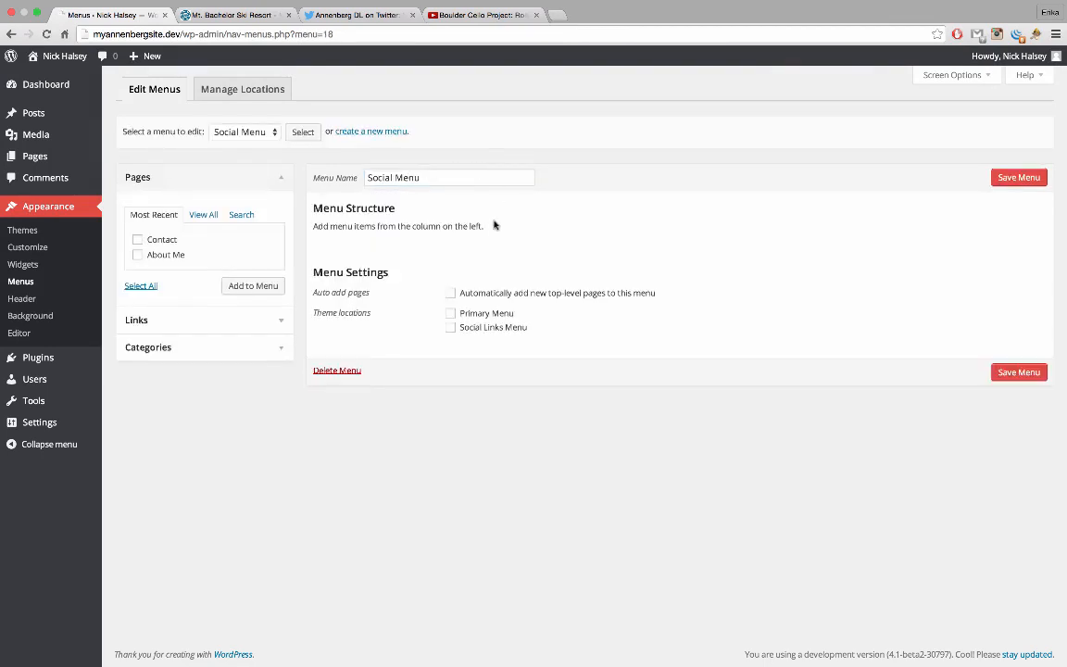
pyautogui.click(255, 321)
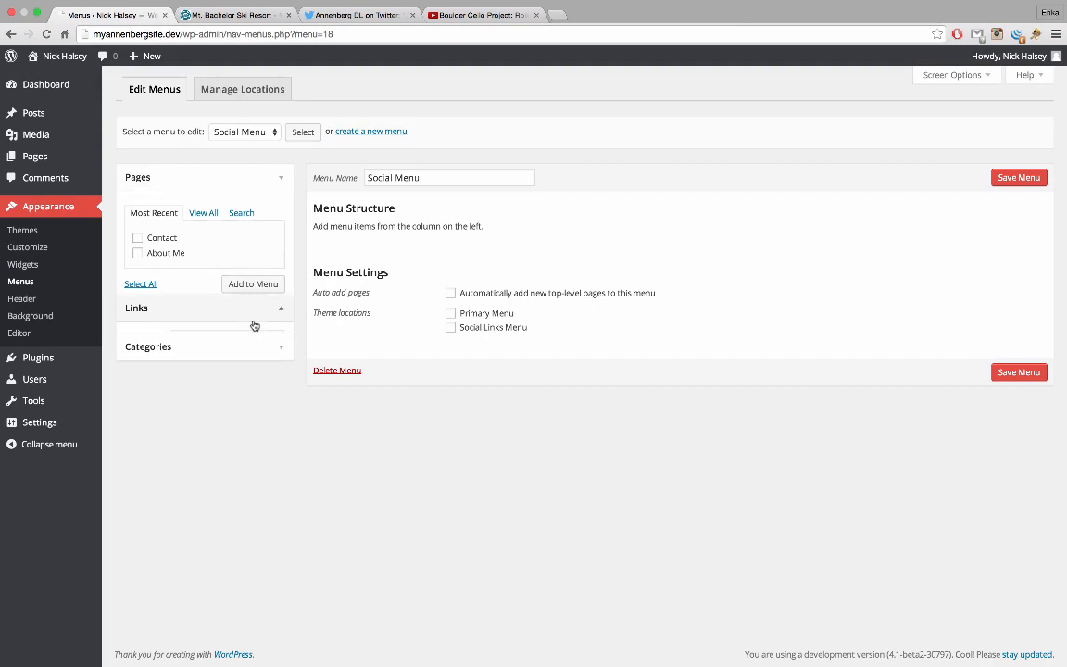
pyautogui.click(240, 248)
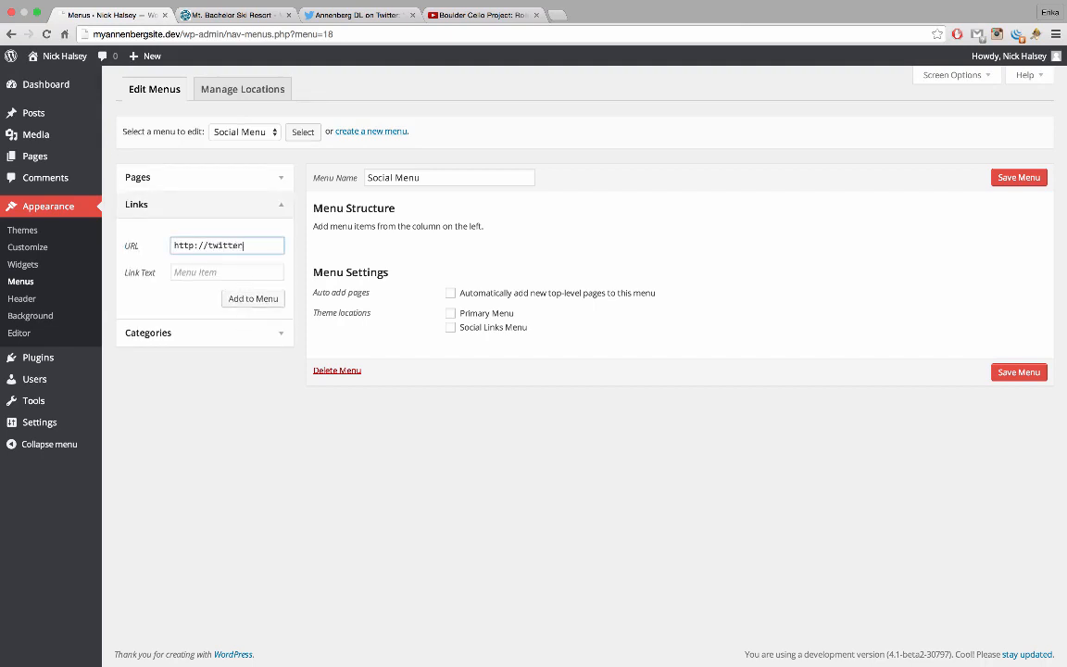
pyautogui.write('twitter.com/annenbergdl')
pyautogui.click(229, 275)
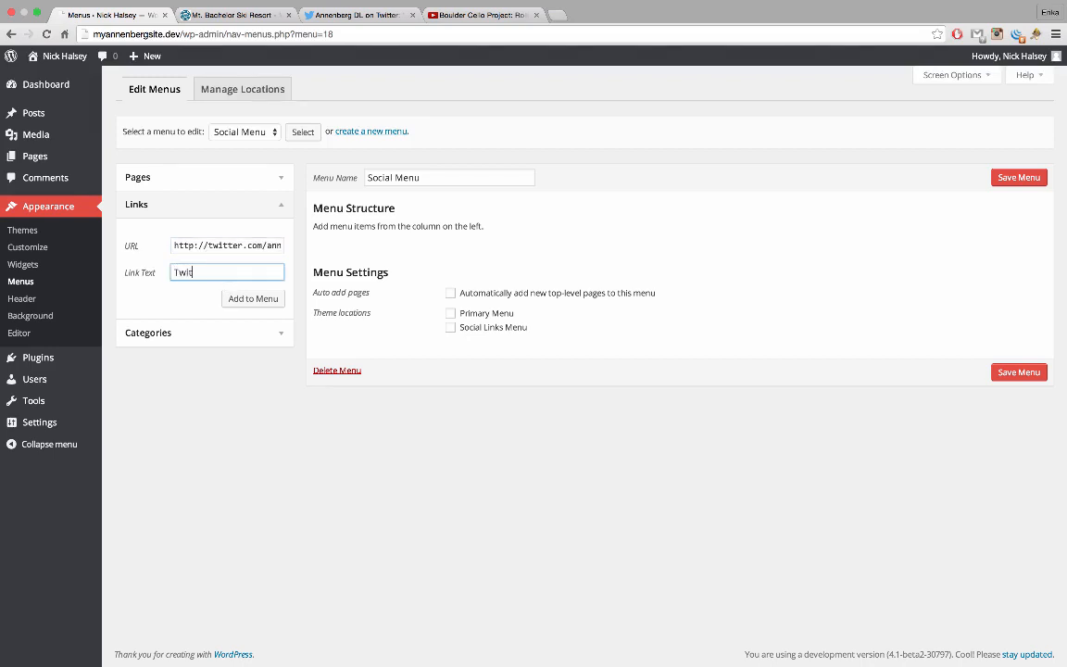
pyautogui.press('Return')
# Add a custom link 'Facebook' pointing to facebook.com/annenbergdl
pyautogui.click(225, 249)
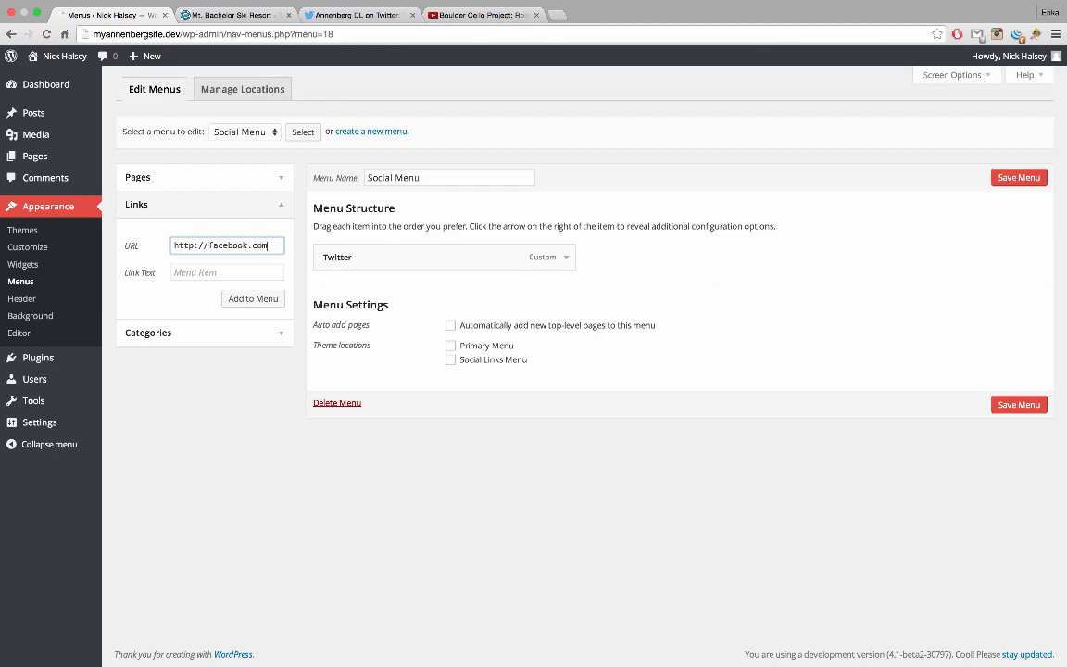
pyautogui.write('facebook.com/annenbergdl')
pyautogui.click(194, 274)
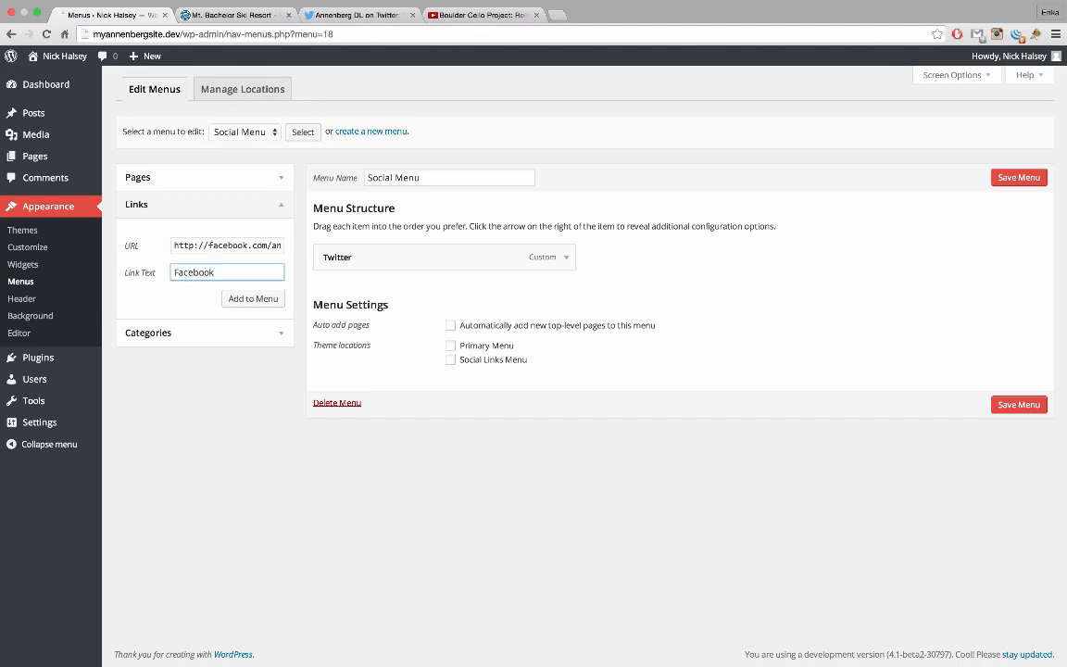
pyautogui.write('Facebook')
pyautogui.press('Return')
# Add the 'Intagram' link to instagram.com/annenbergdl, move Facebook below it, and save
pyautogui.click(222, 244)
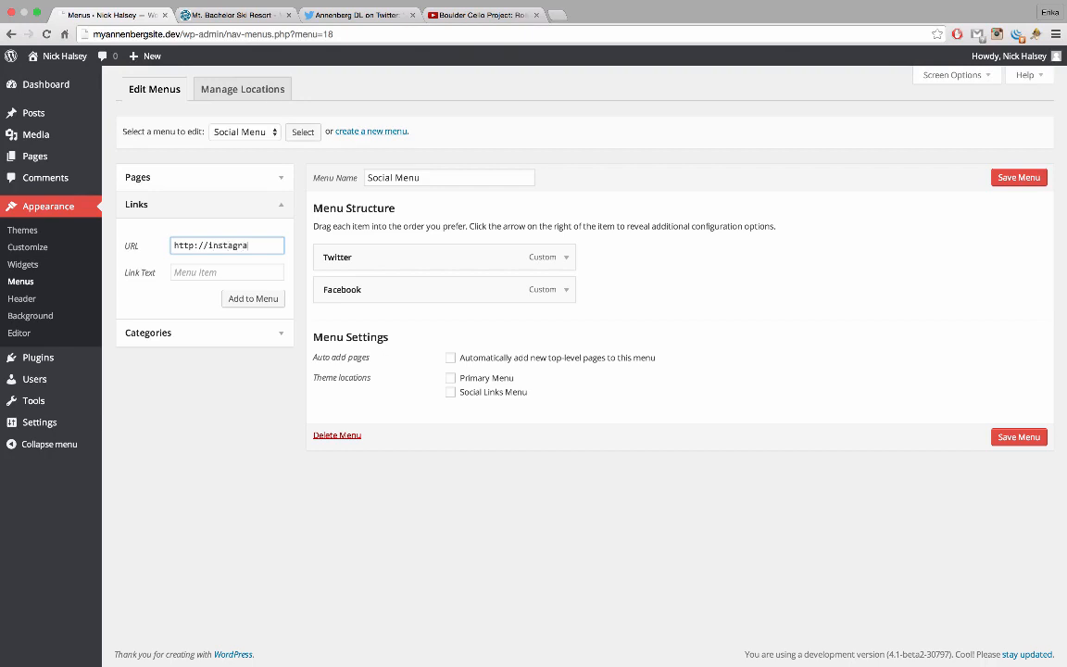
pyautogui.write('instagram.com/annenbergdl')
pyautogui.click(204, 272)
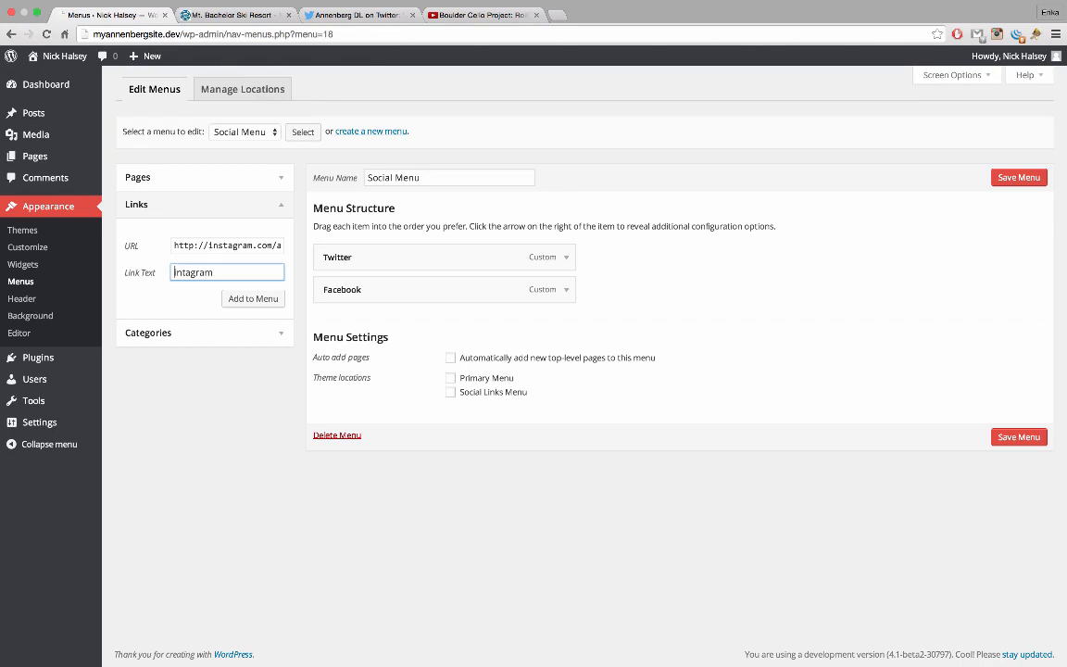
pyautogui.press('BackSpace')
pyautogui.click(266, 301)
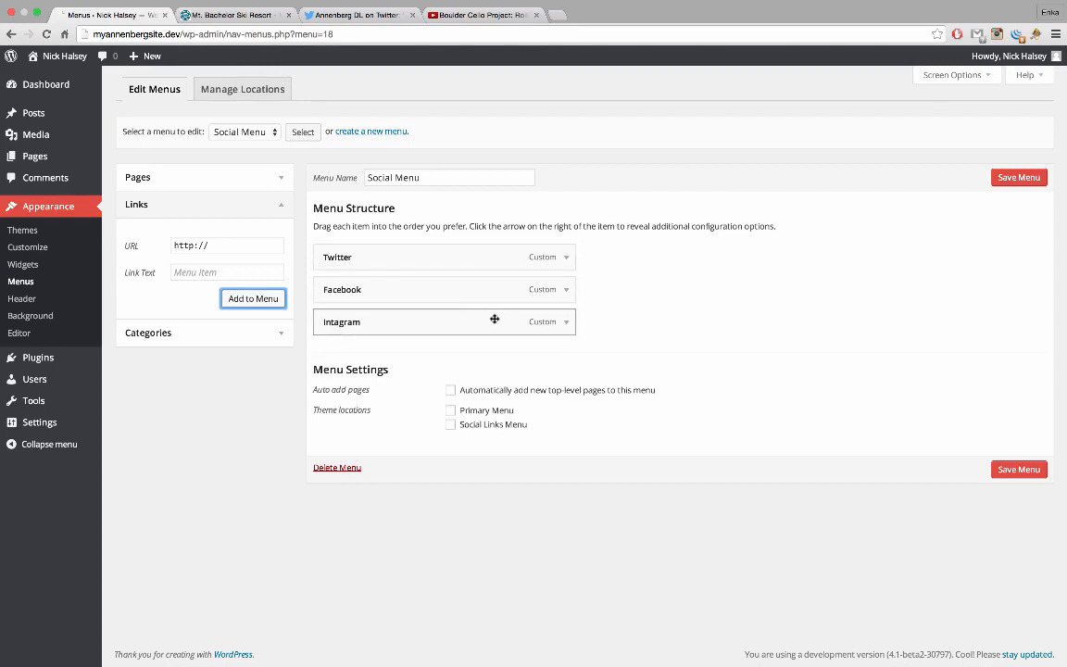
pyautogui.moveTo(478, 291); pyautogui.dragTo(480, 320)
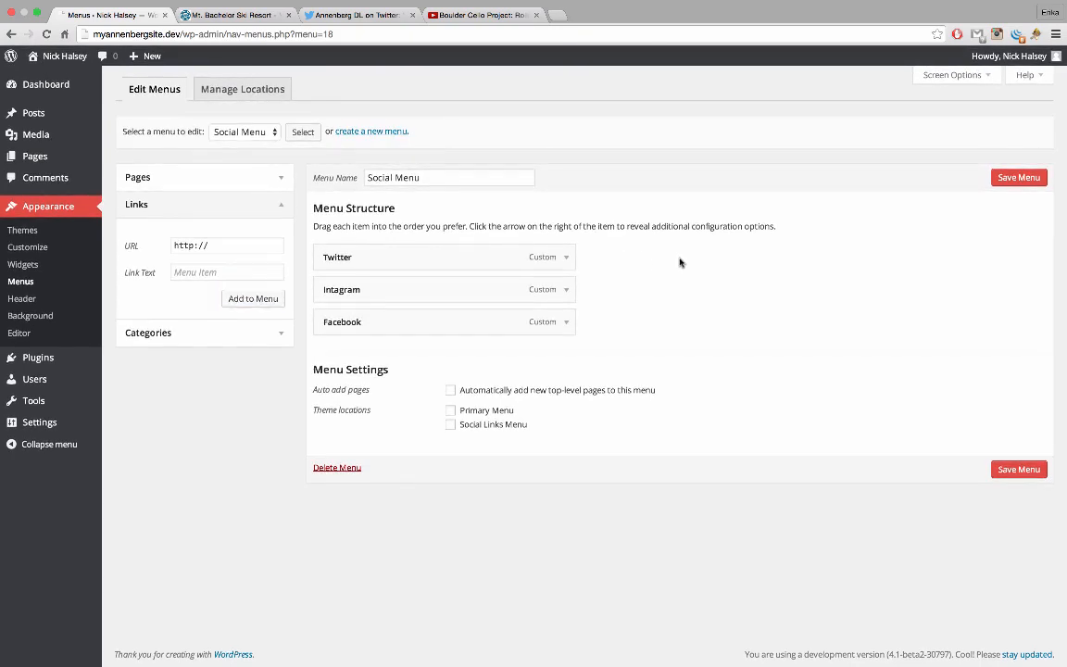
pyautogui.click(1004, 179)
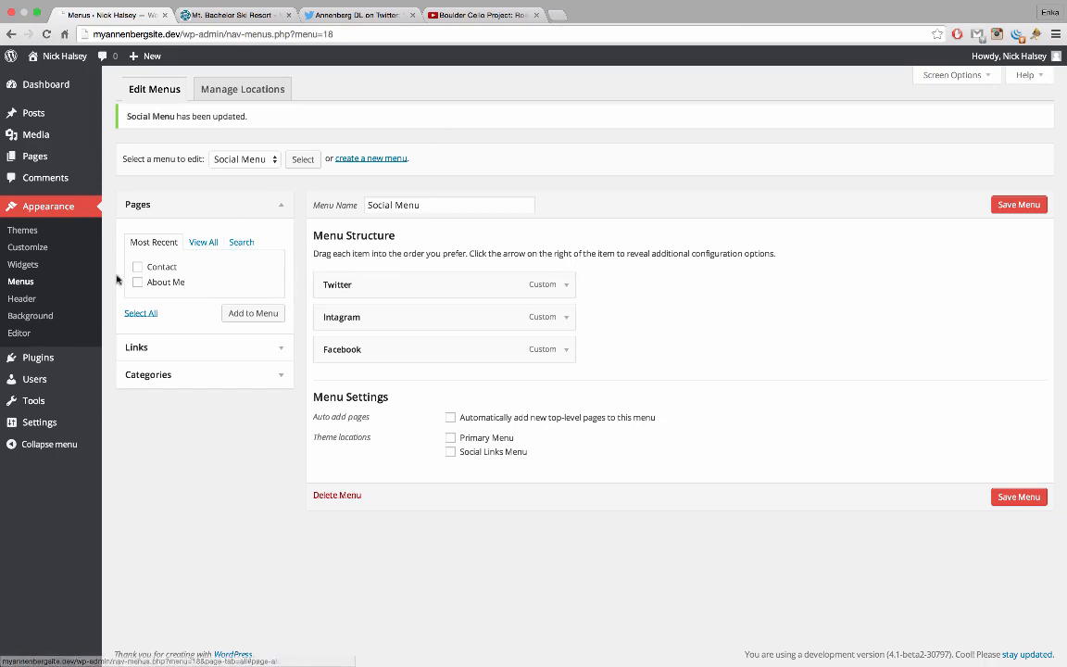
# In Customizer Navigation, assign Main Menu to Primary and Social Menu to Social Links, then publish
pyautogui.click(41, 250)
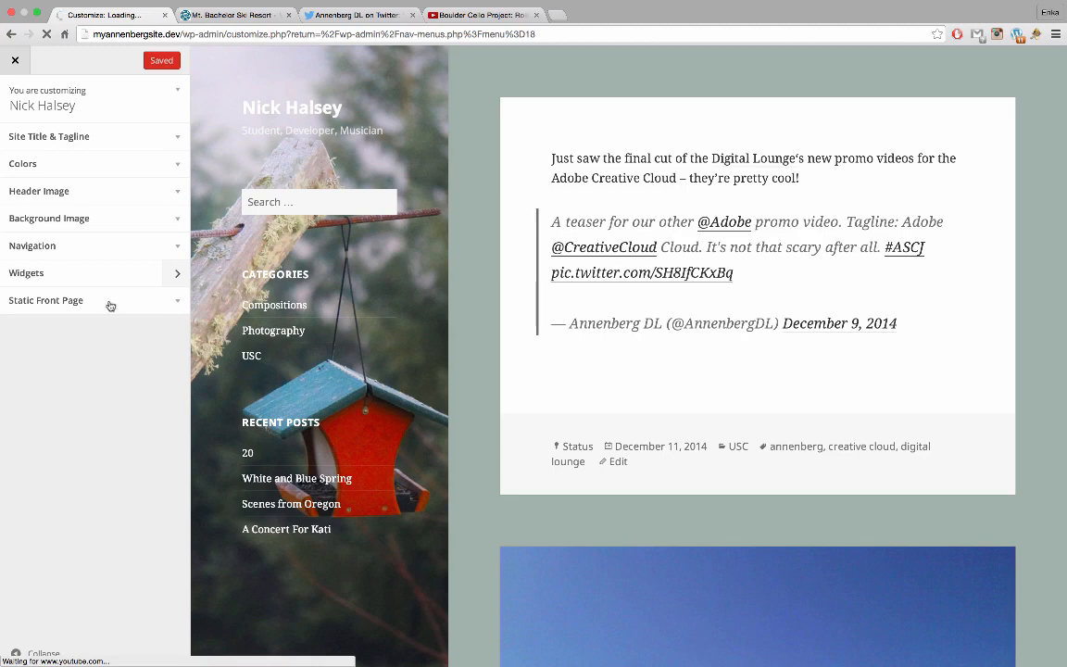
pyautogui.click(121, 249)
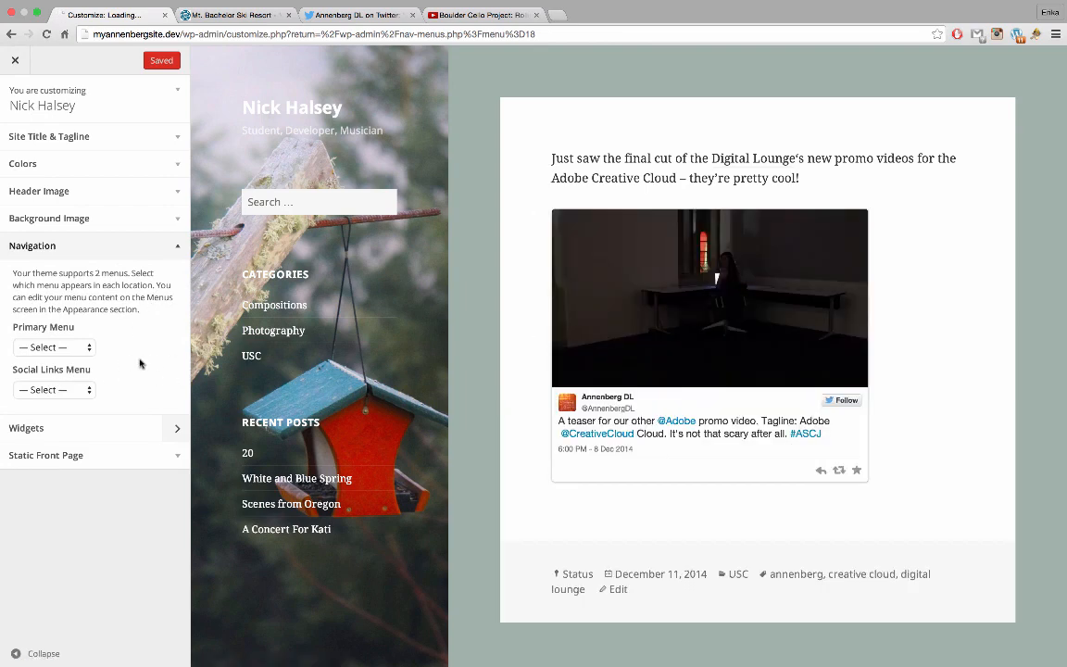
pyautogui.click(67, 350)
pyautogui.click(64, 359)
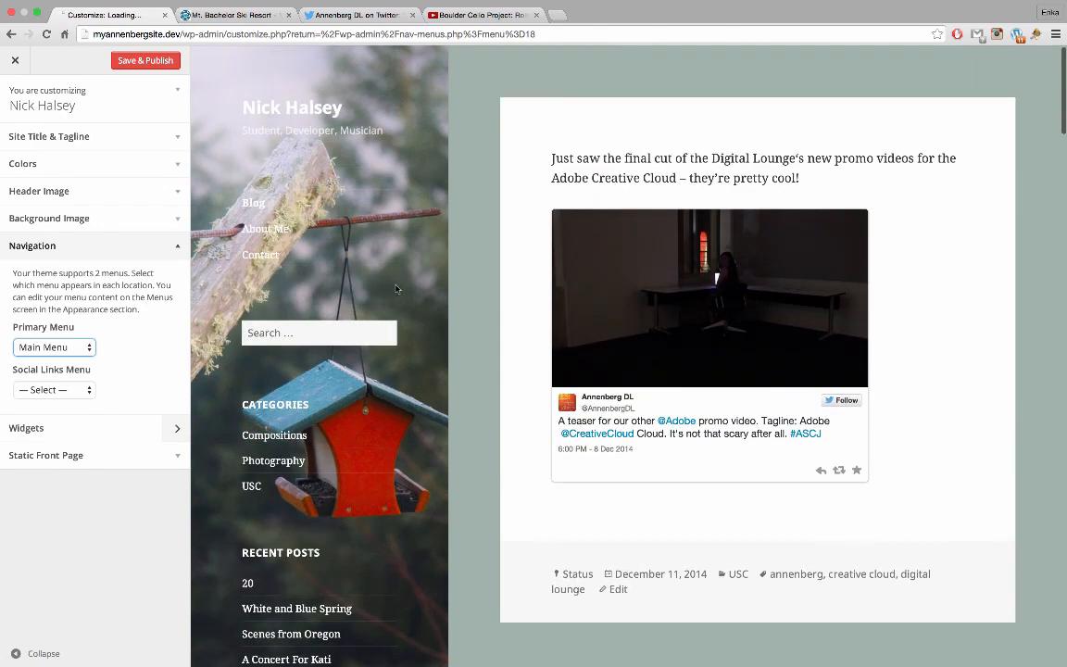
pyautogui.click(66, 392)
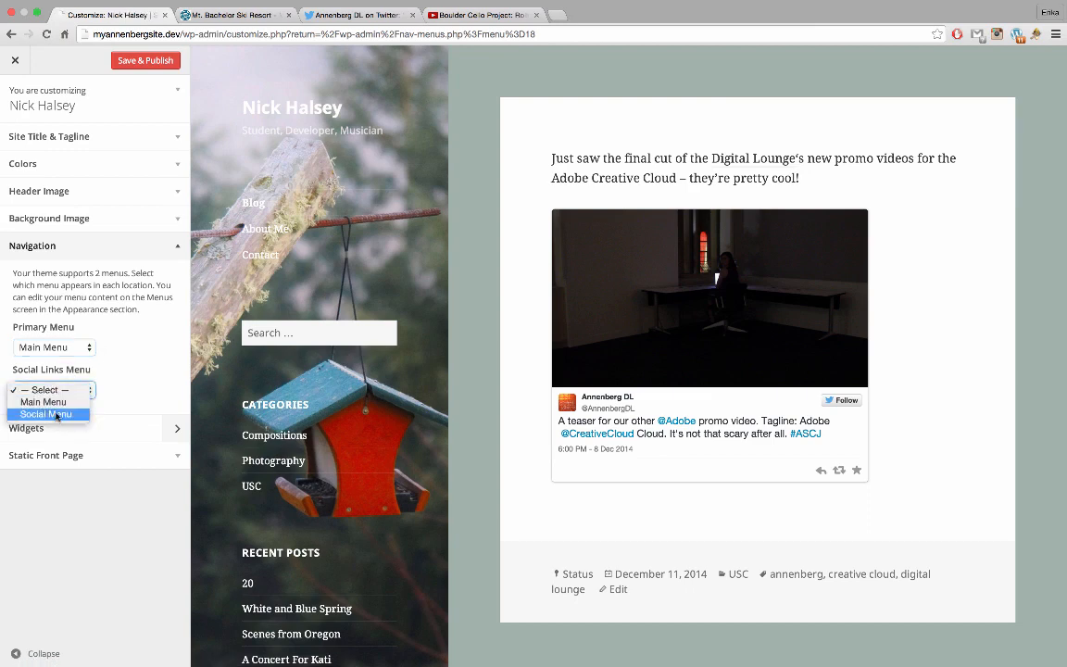
pyautogui.click(64, 412)
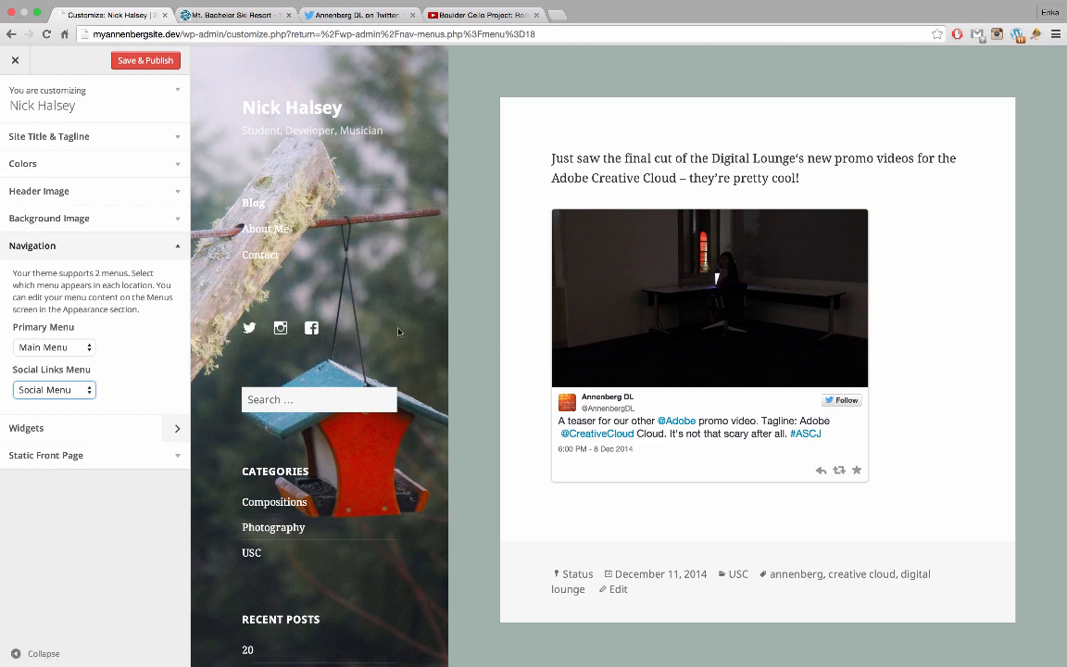
pyautogui.scroll(-1, 398, 332)
pyautogui.scroll(1, 399, 332)
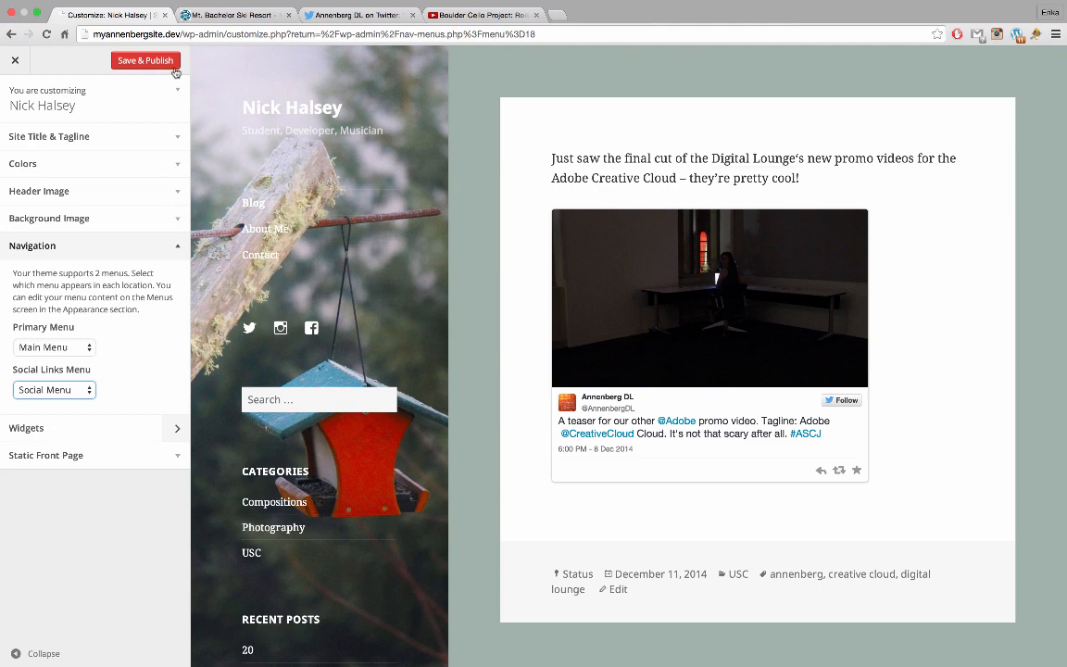
pyautogui.click(167, 67)
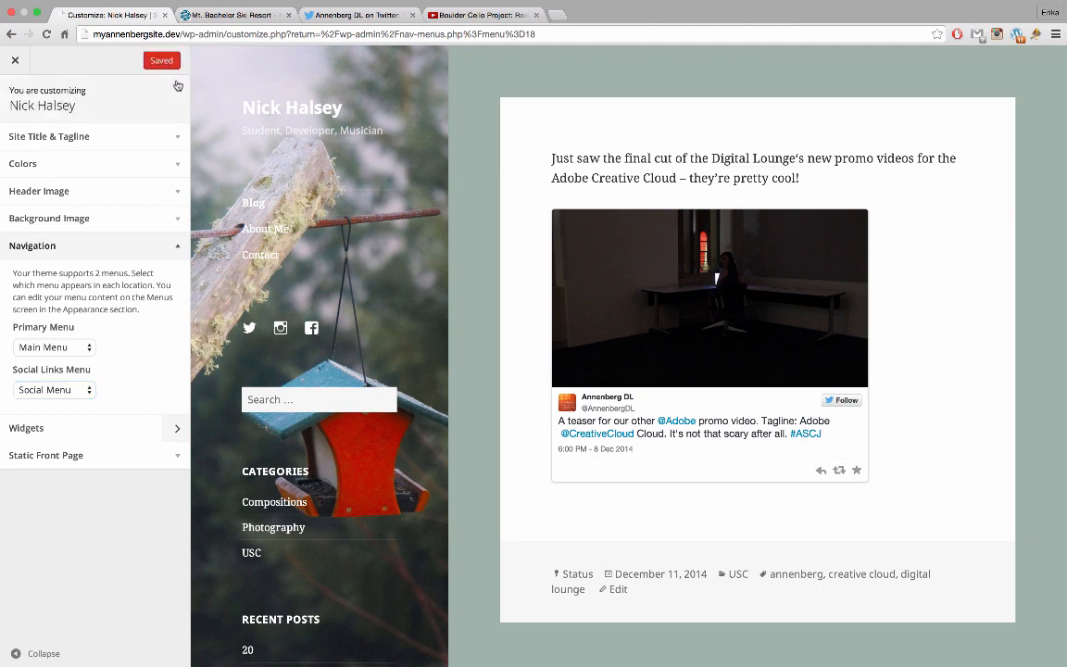
pyautogui.click(26, 71)
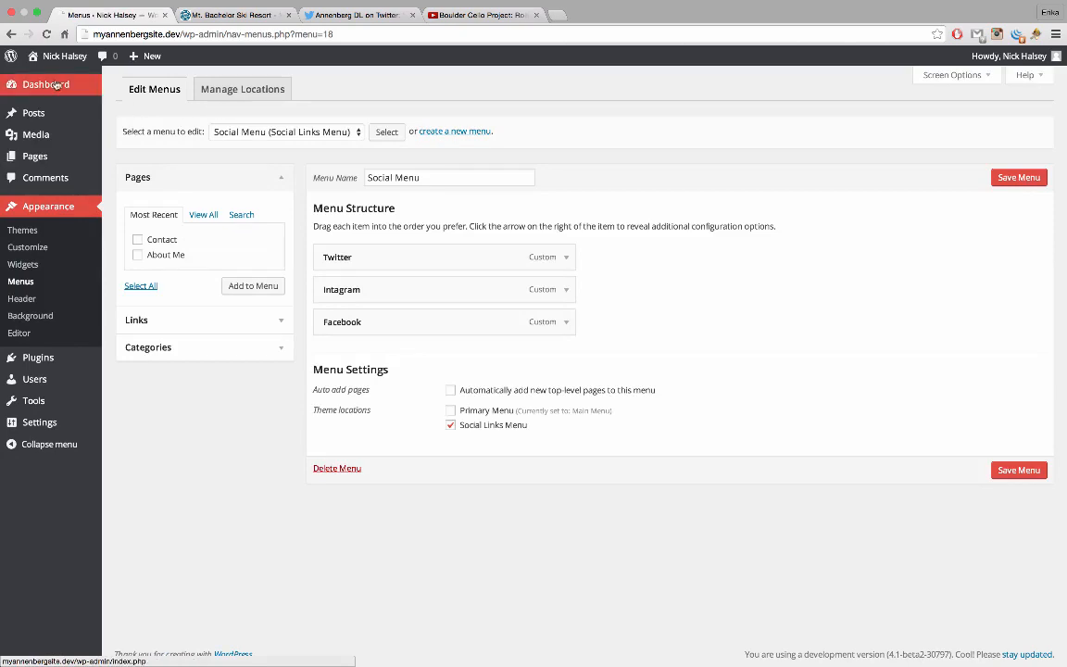
# Visit the public site and scroll through the posts to check the sidebar menu and social icons
pyautogui.click(61, 58)
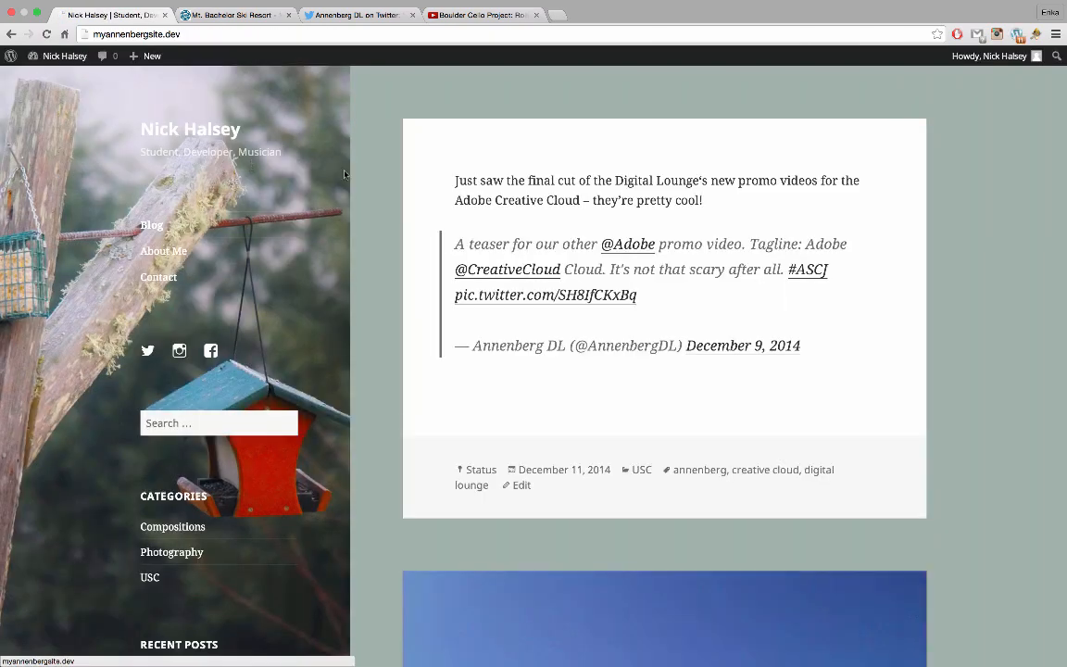
pyautogui.scroll(-10, 431, 289)
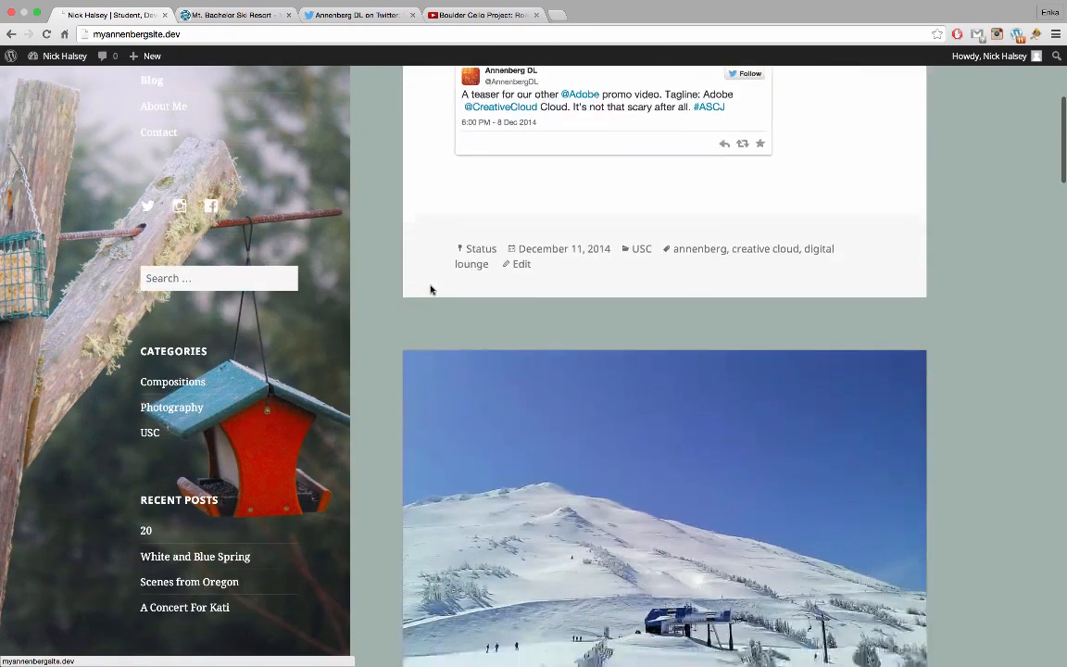
pyautogui.scroll(-10, 431, 290)
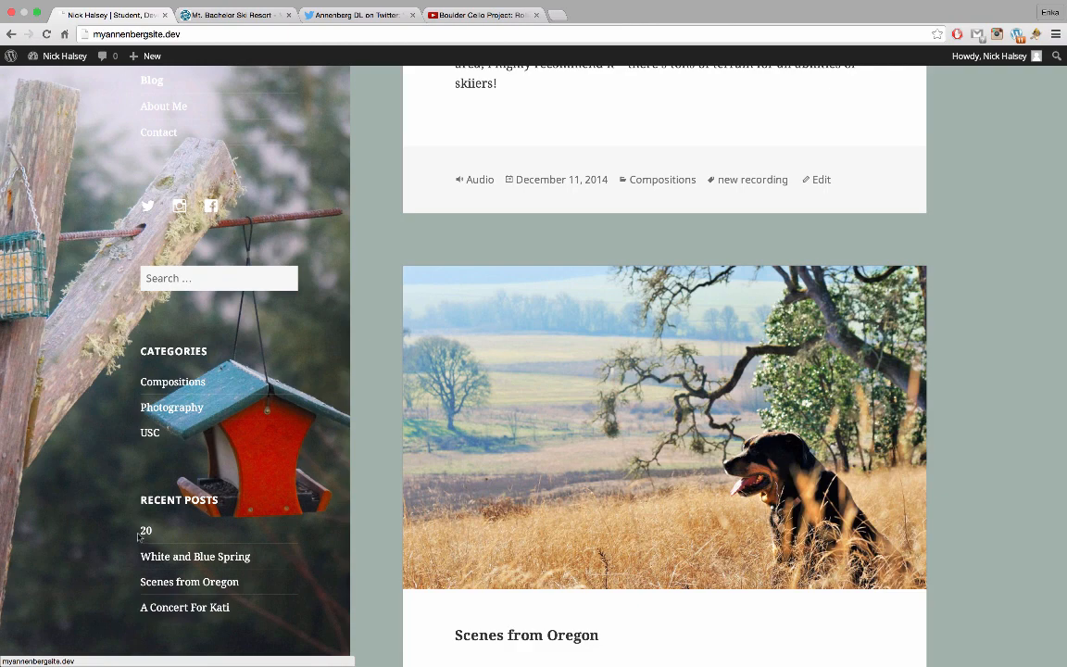
pyautogui.scroll(8, 277, 482)
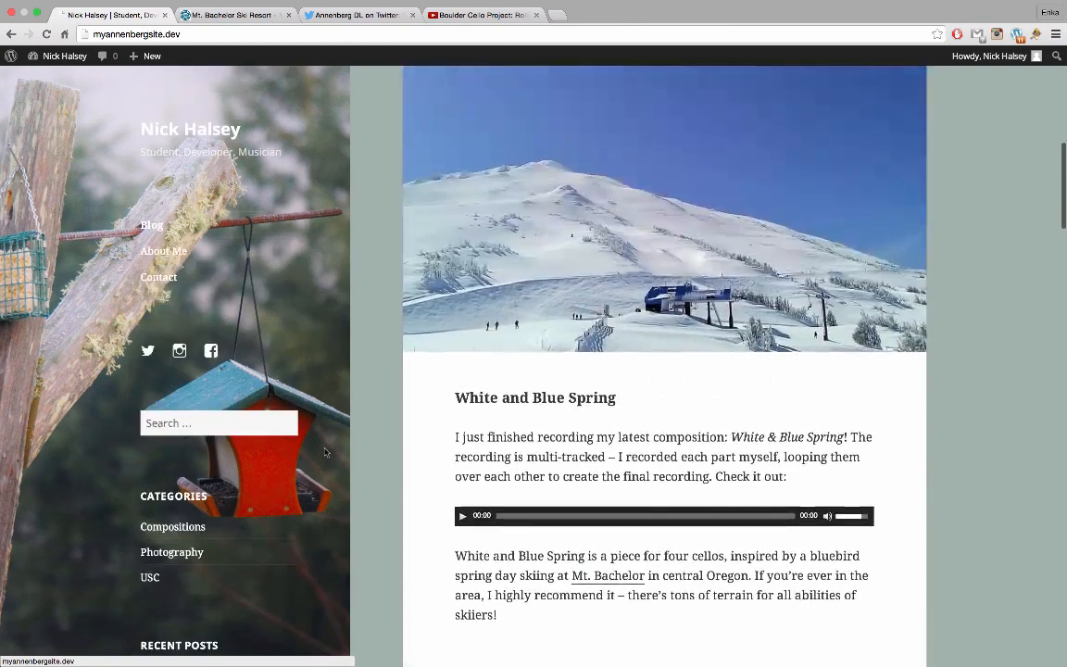
pyautogui.scroll(5, 325, 451)
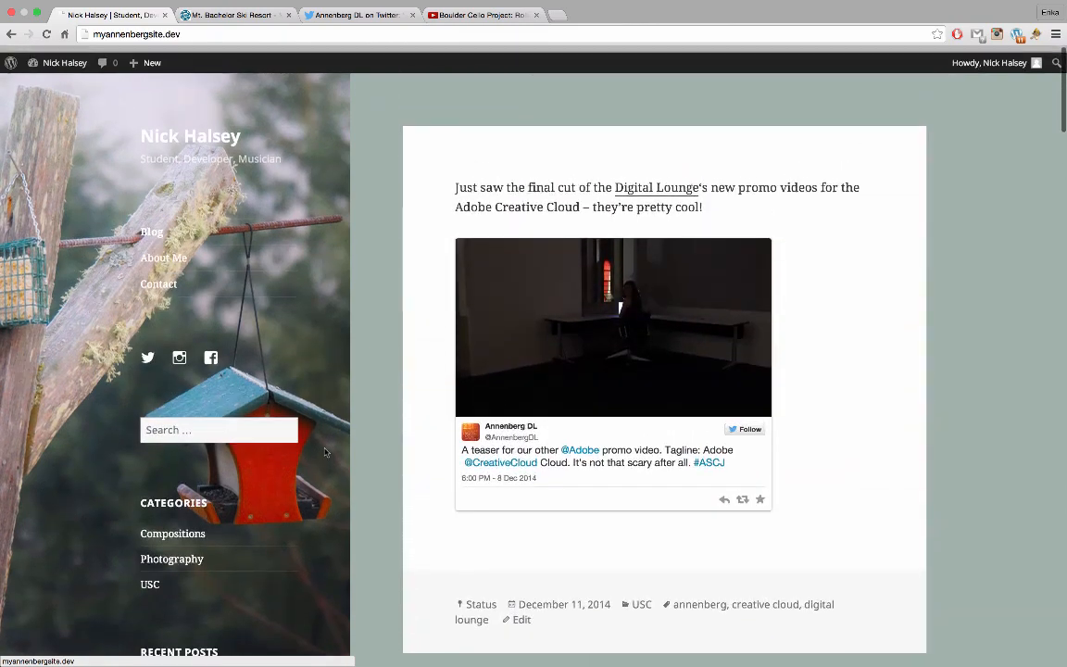
pyautogui.scroll(-12, 325, 452)
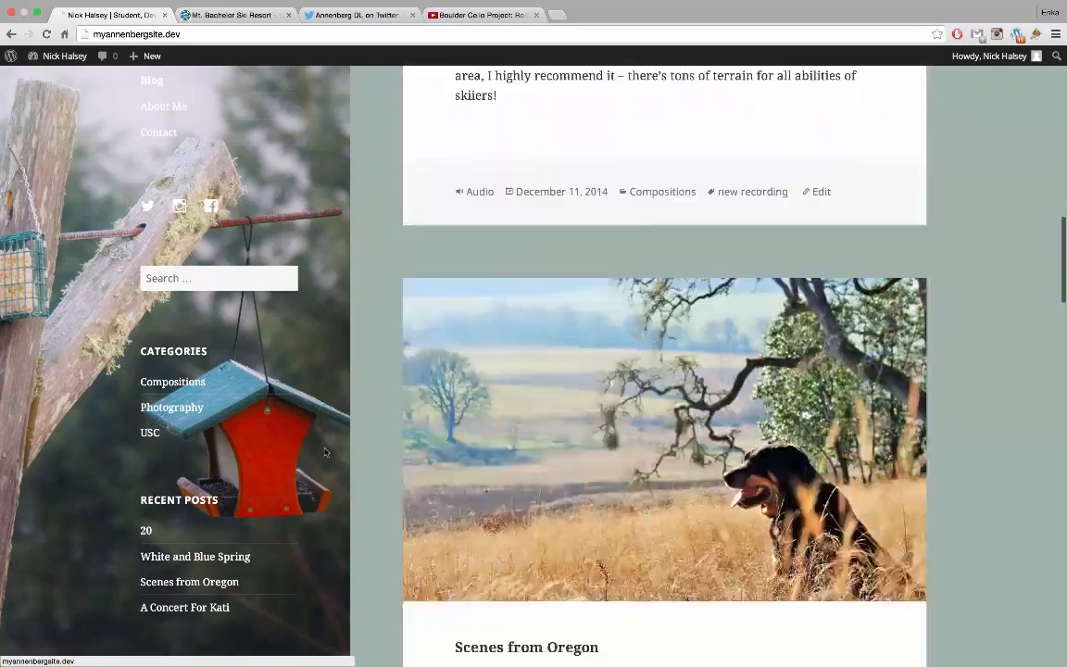
pyautogui.scroll(-5, 325, 452)
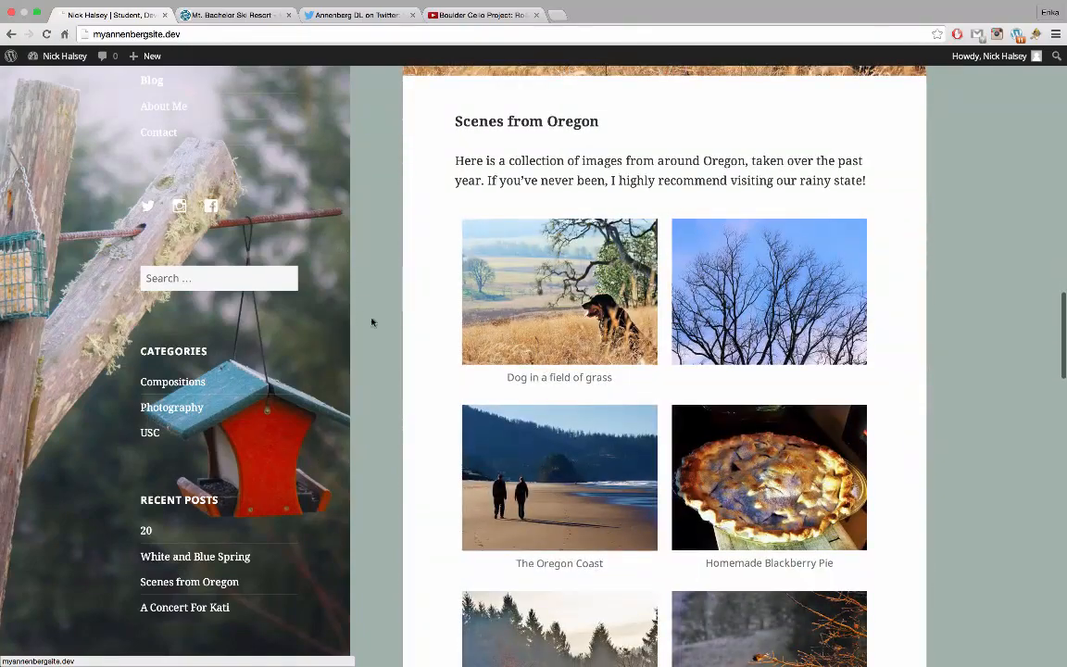
pyautogui.scroll(-20, 389, 359)
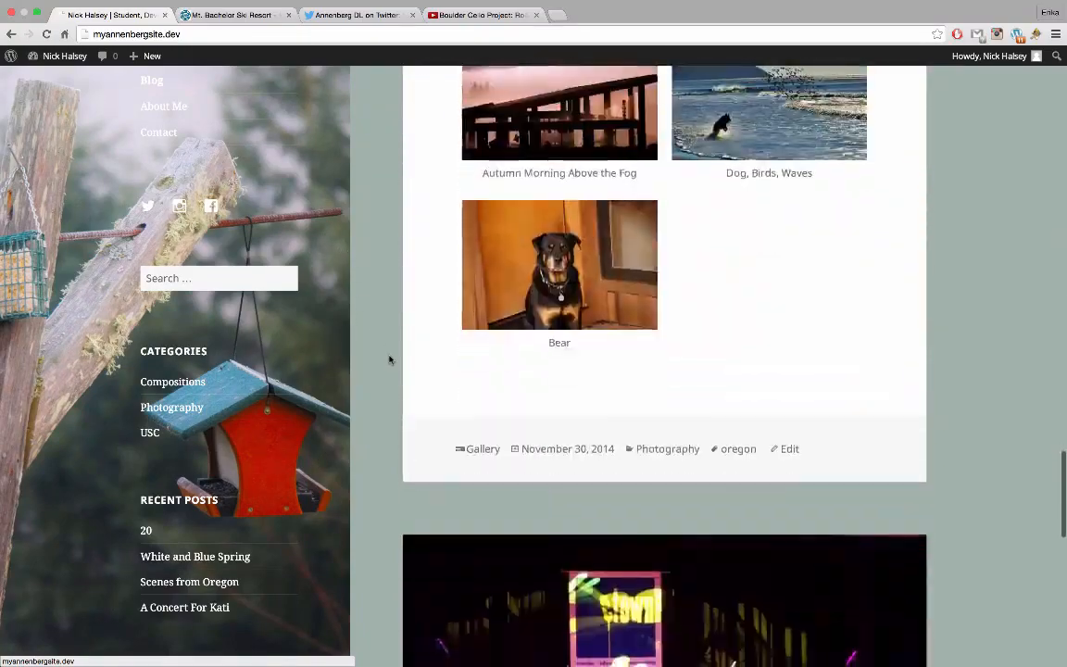
pyautogui.scroll(-5, 389, 360)
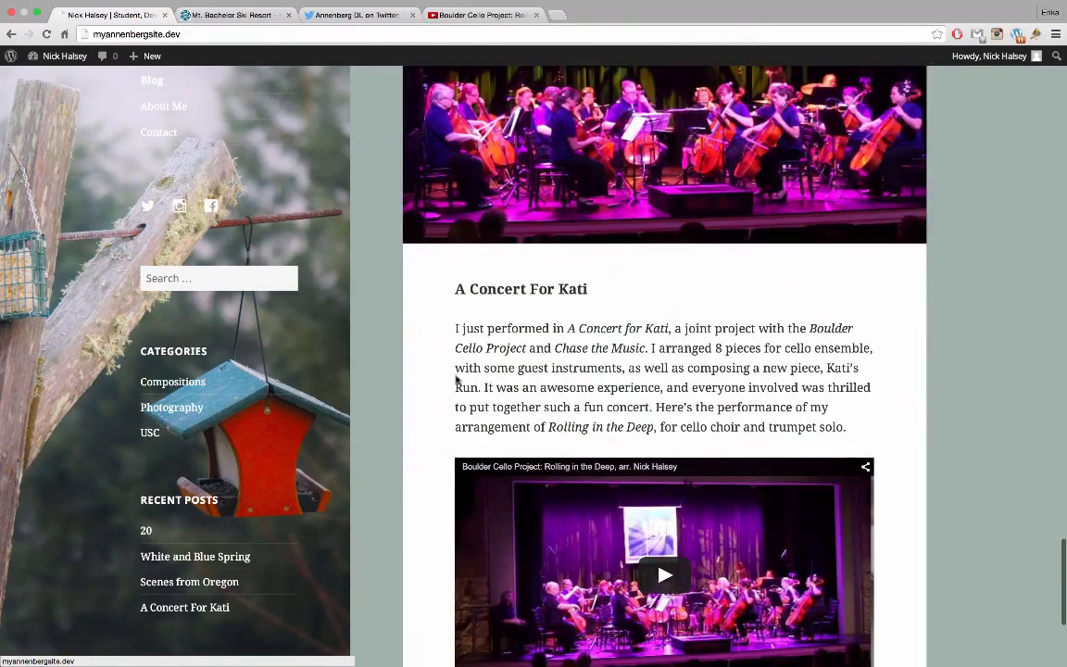
pyautogui.scroll(-3, 453, 379)
pyautogui.scroll(7, 454, 380)
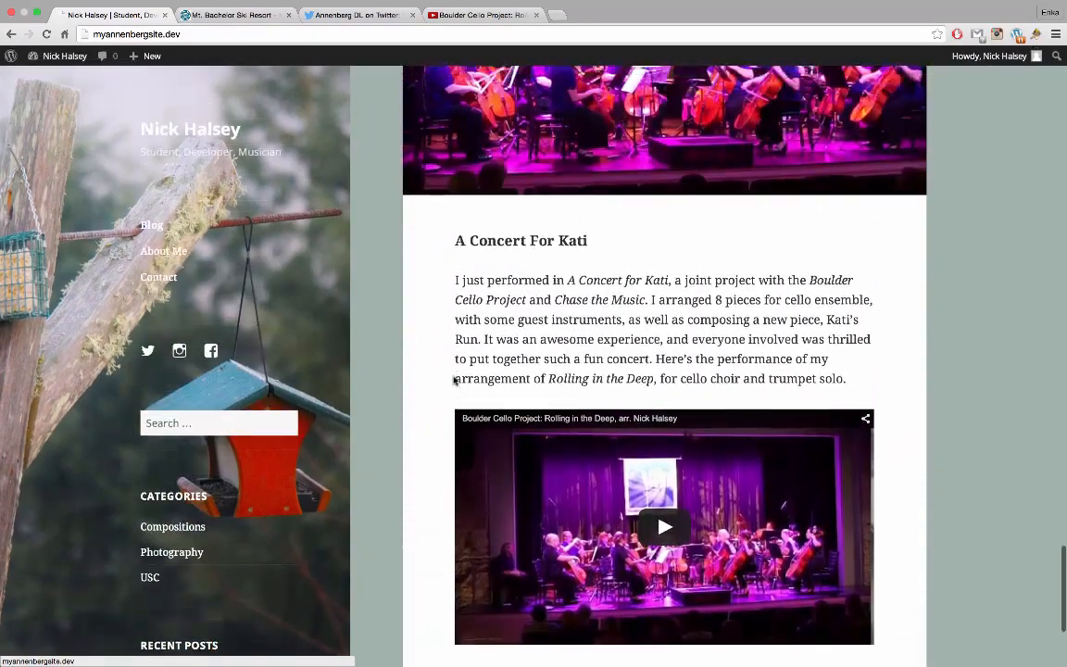
pyautogui.scroll(6, 453, 380)
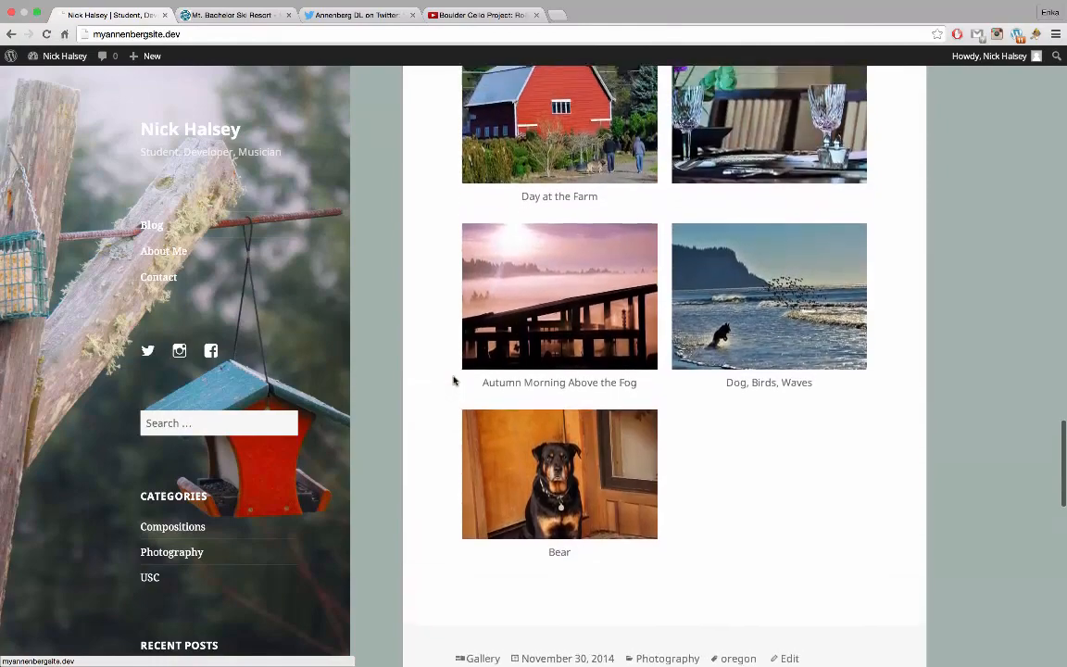
pyautogui.scroll(1, 453, 380)
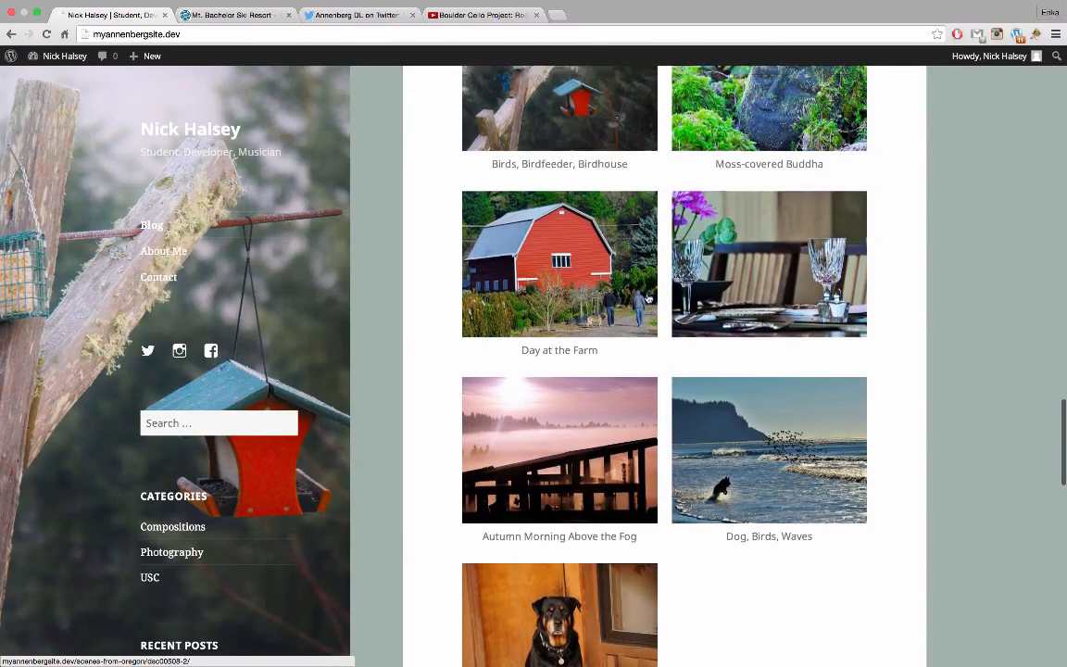
pyautogui.scroll(2, 648, 299)
pyautogui.scroll(1, 649, 299)
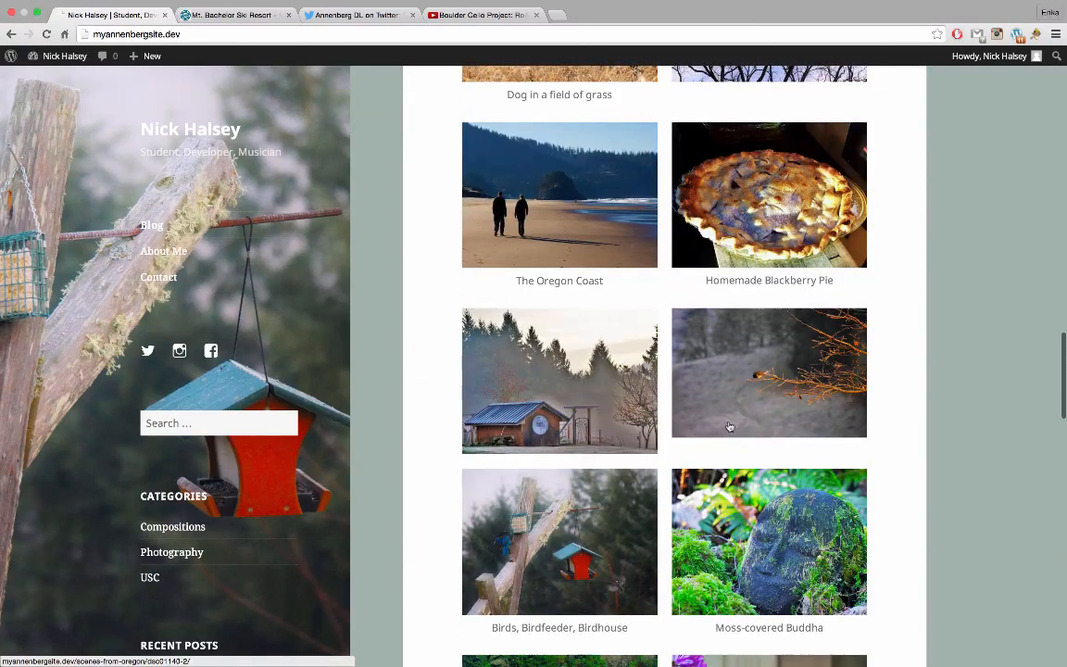
pyautogui.scroll(3, 638, 299)
pyautogui.scroll(6, 638, 299)
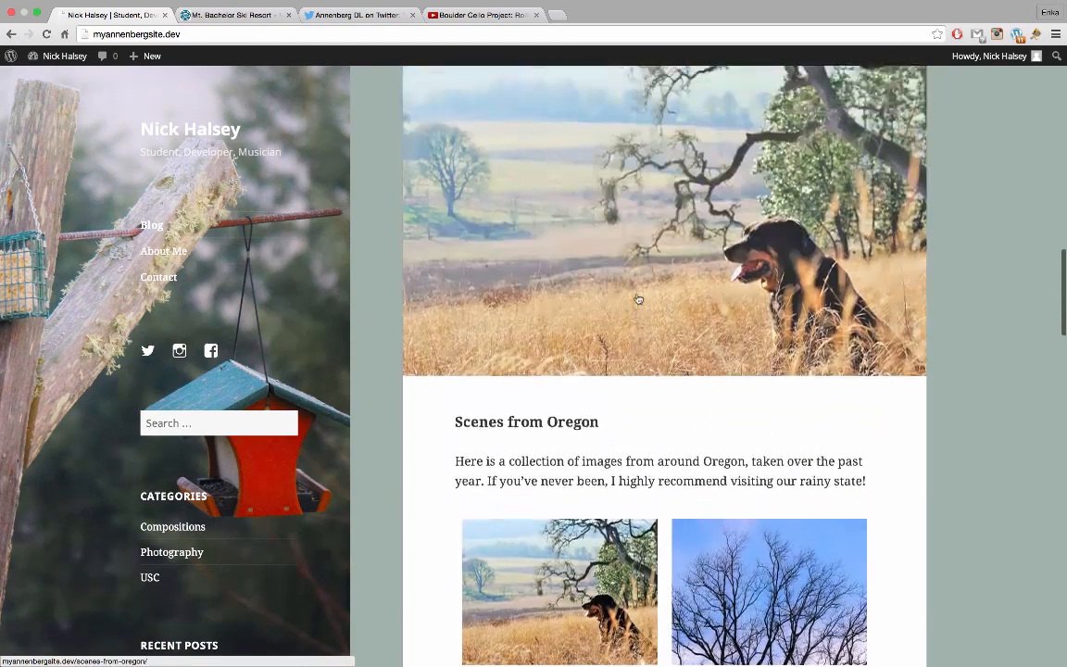
pyautogui.scroll(3, 638, 297)
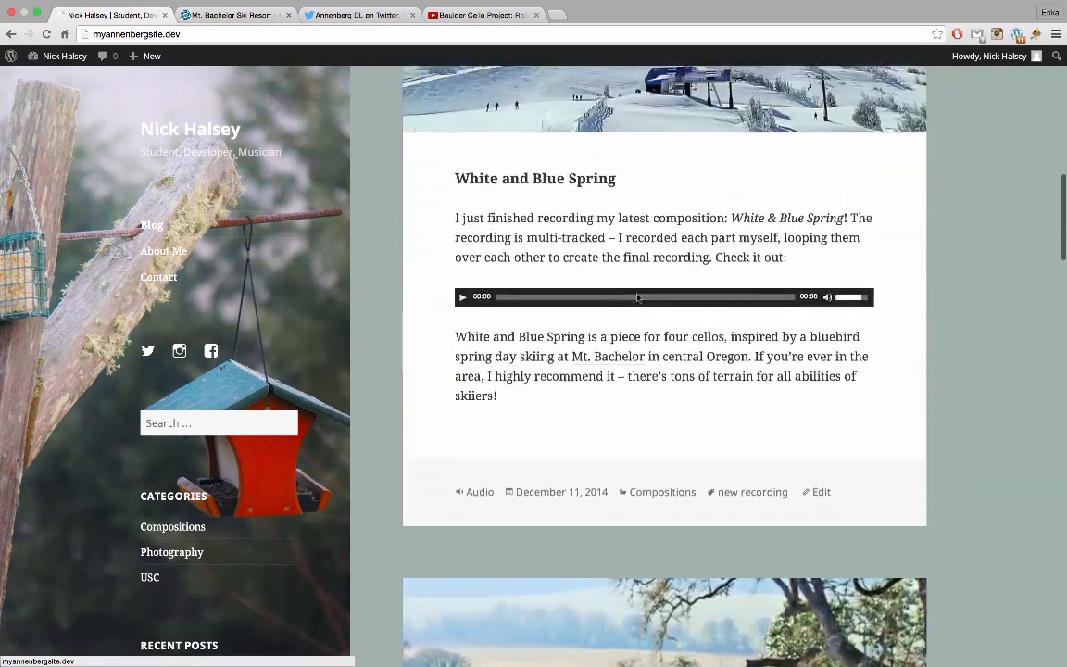
pyautogui.scroll(7, 637, 298)
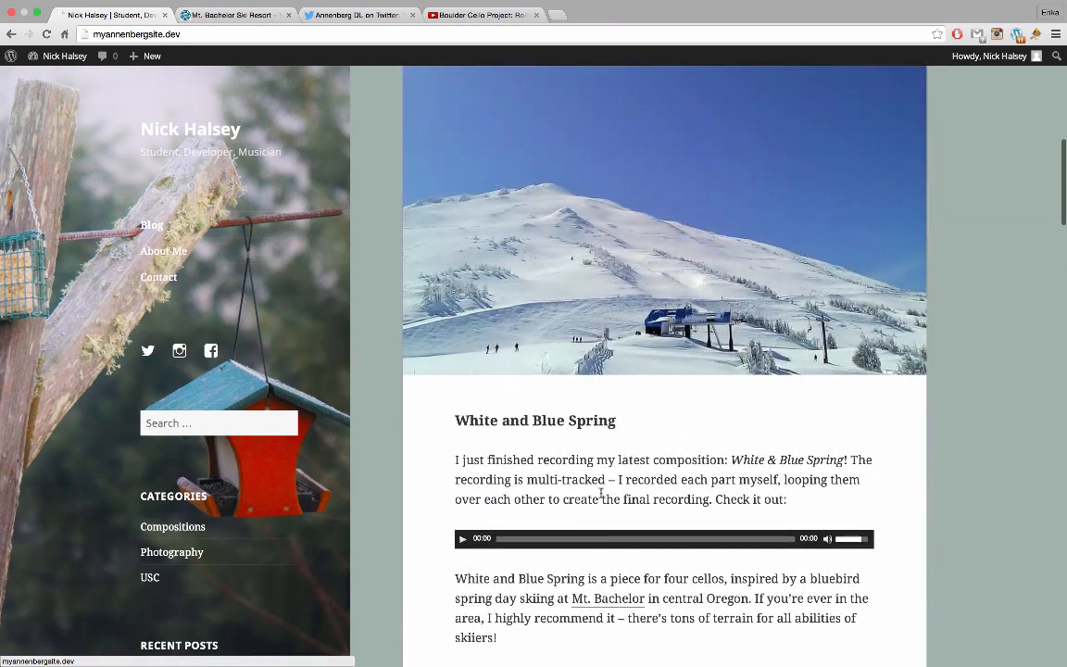
pyautogui.scroll(3, 601, 498)
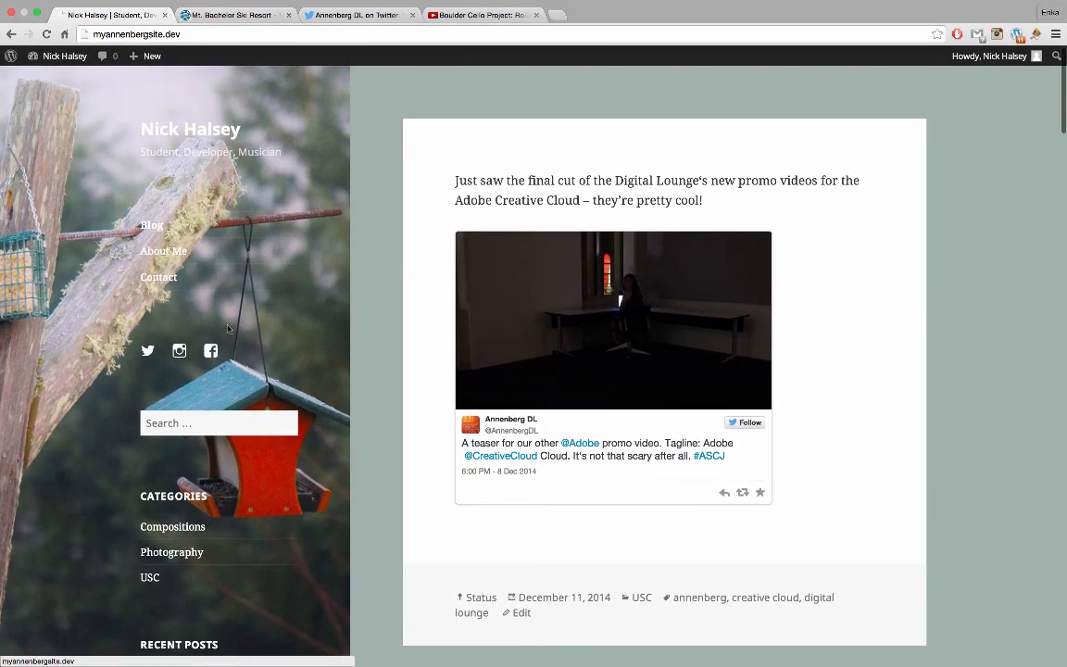
# Open the About Me page from the sidebar menu and scroll through it
pyautogui.click(169, 256)
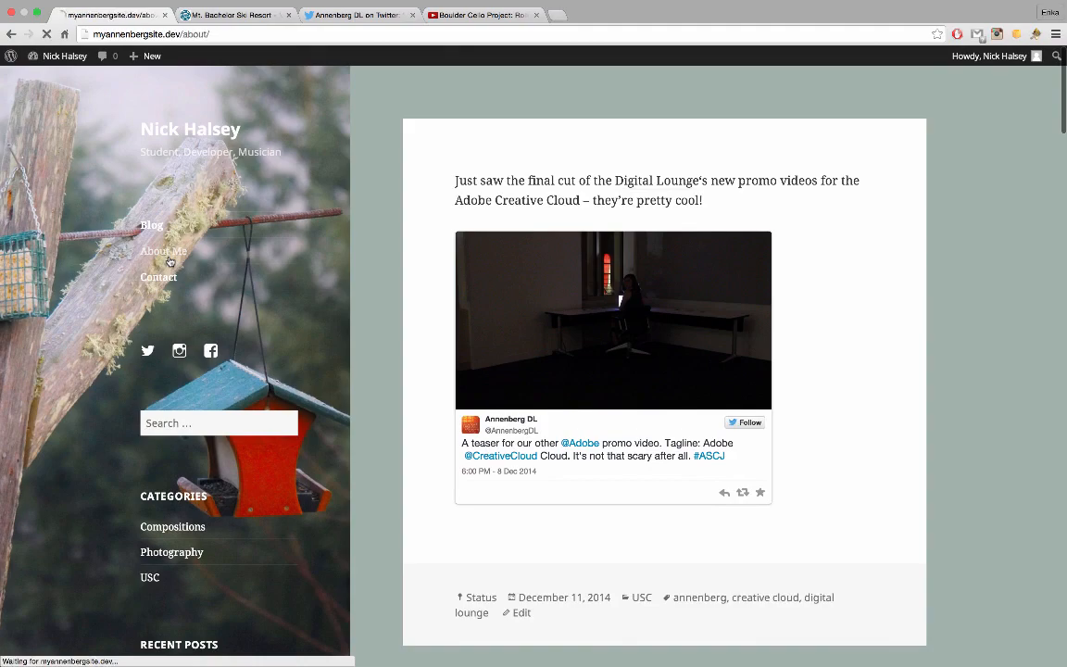
pyautogui.scroll(-10, 447, 269)
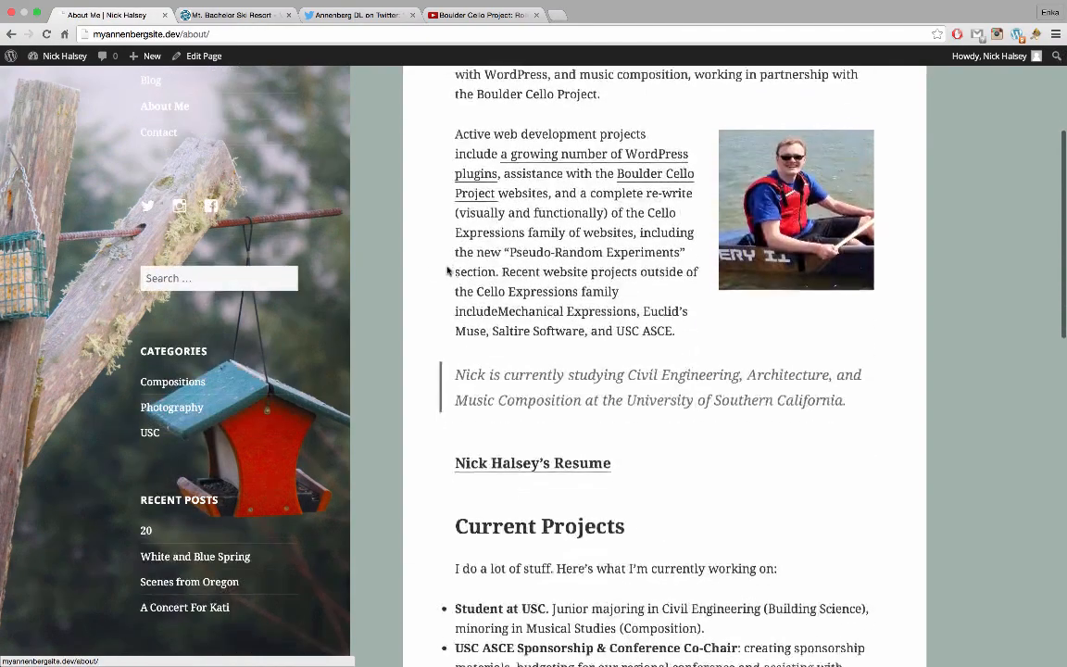
pyautogui.scroll(-13, 448, 269)
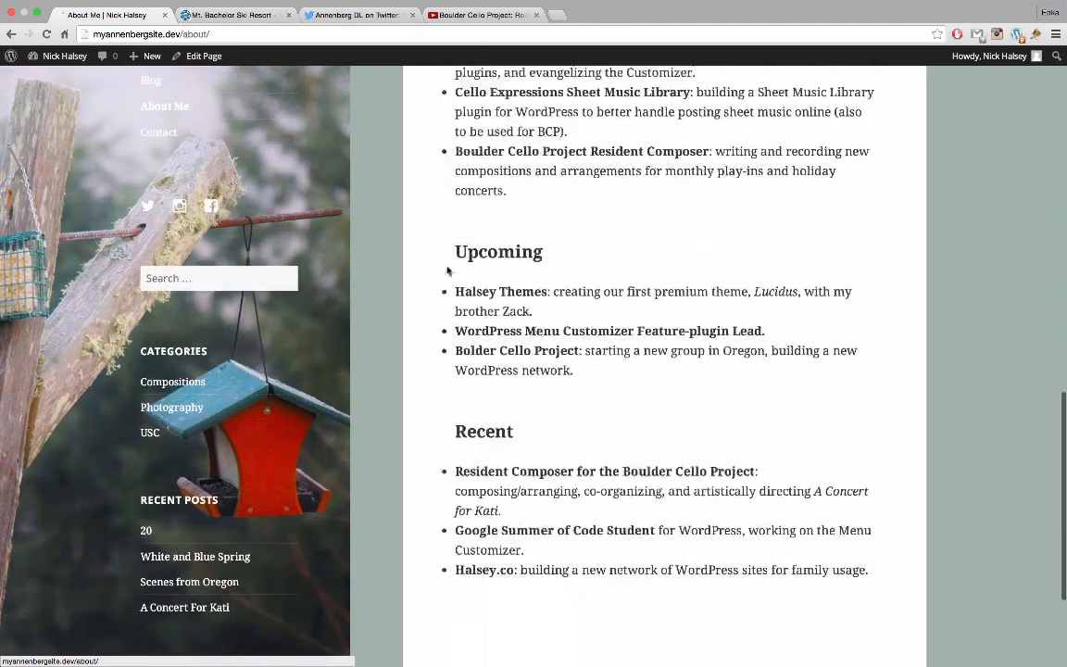
pyautogui.scroll(5, 447, 270)
pyautogui.scroll(20, 447, 269)
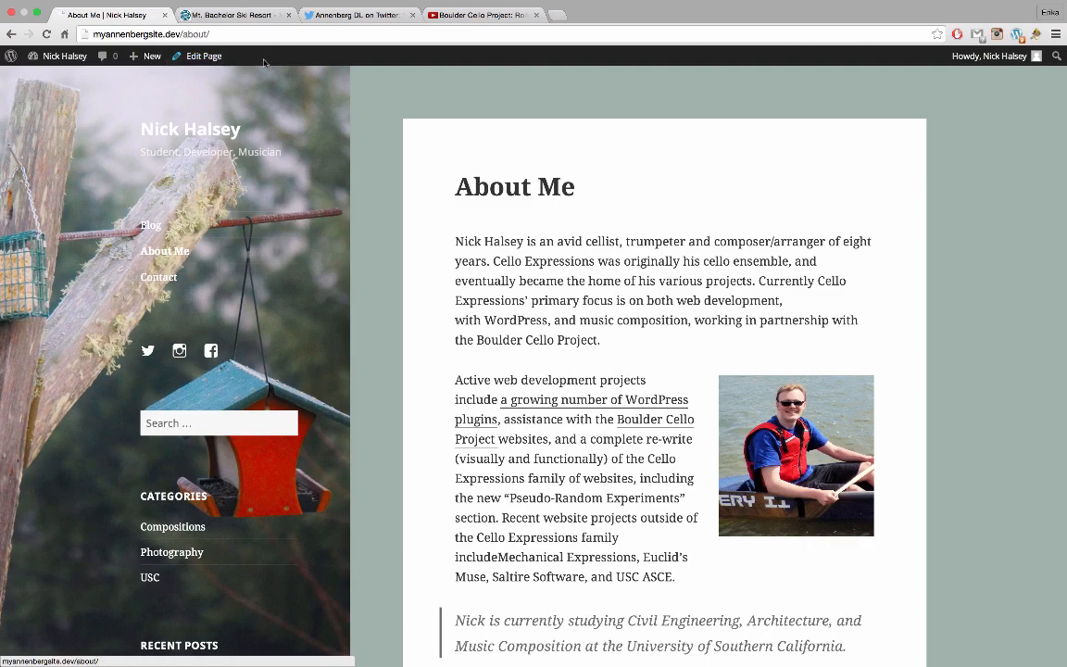
pyautogui.scroll(-10, 441, 268)
pyautogui.scroll(-3, 442, 268)
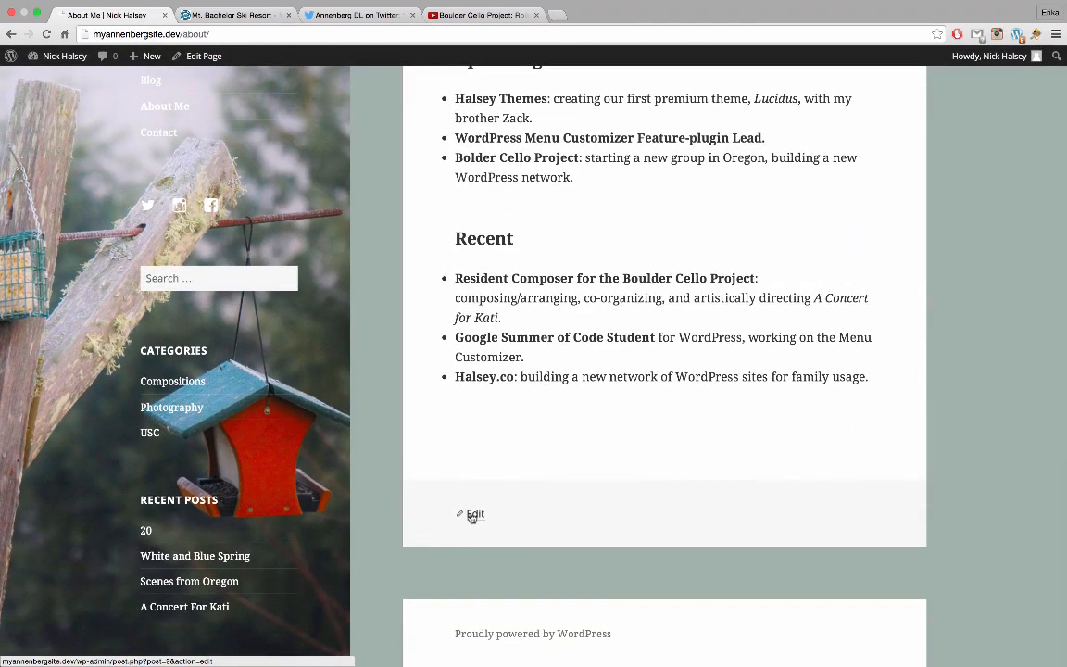
pyautogui.scroll(1, 453, 245)
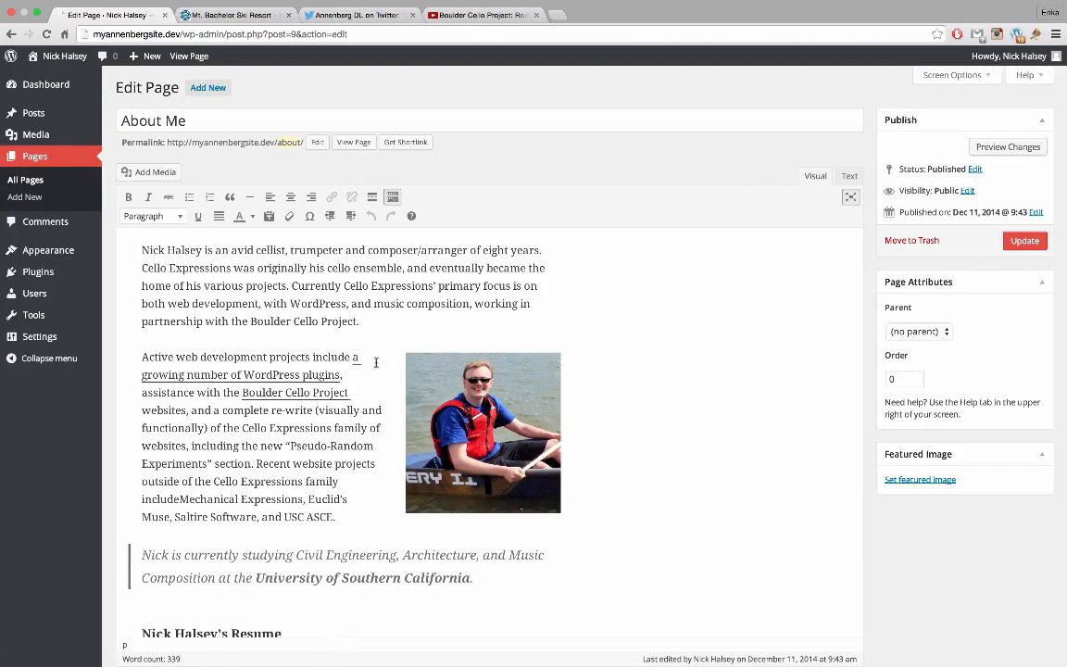
# Return to the public About Me page, review it, then open the Contact page
pyautogui.click(207, 58)
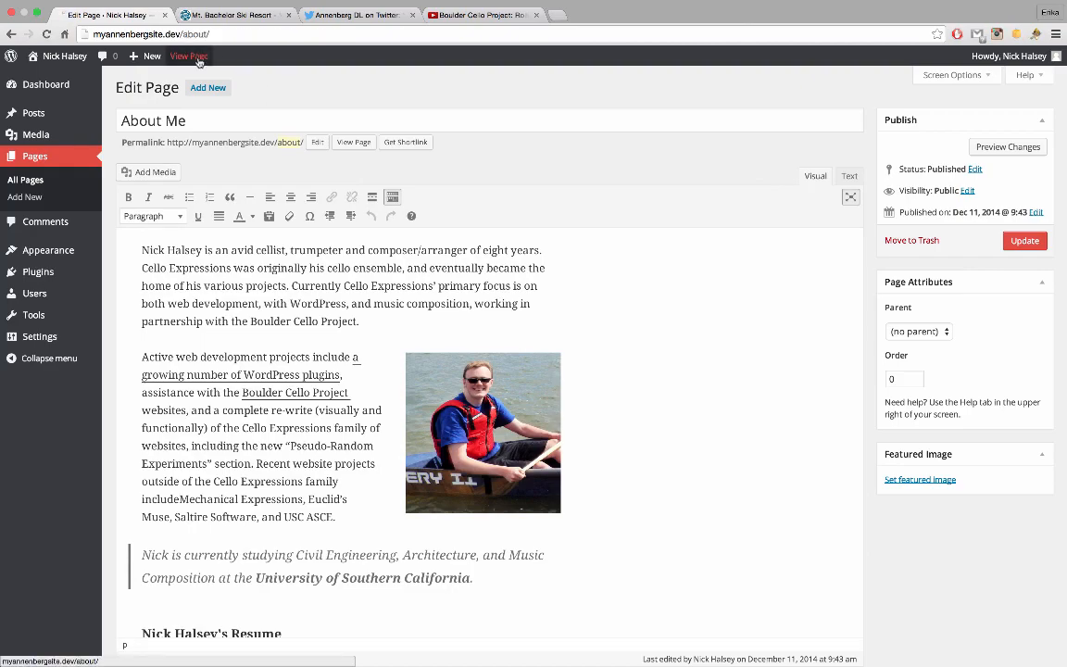
pyautogui.scroll(-3, 494, 174)
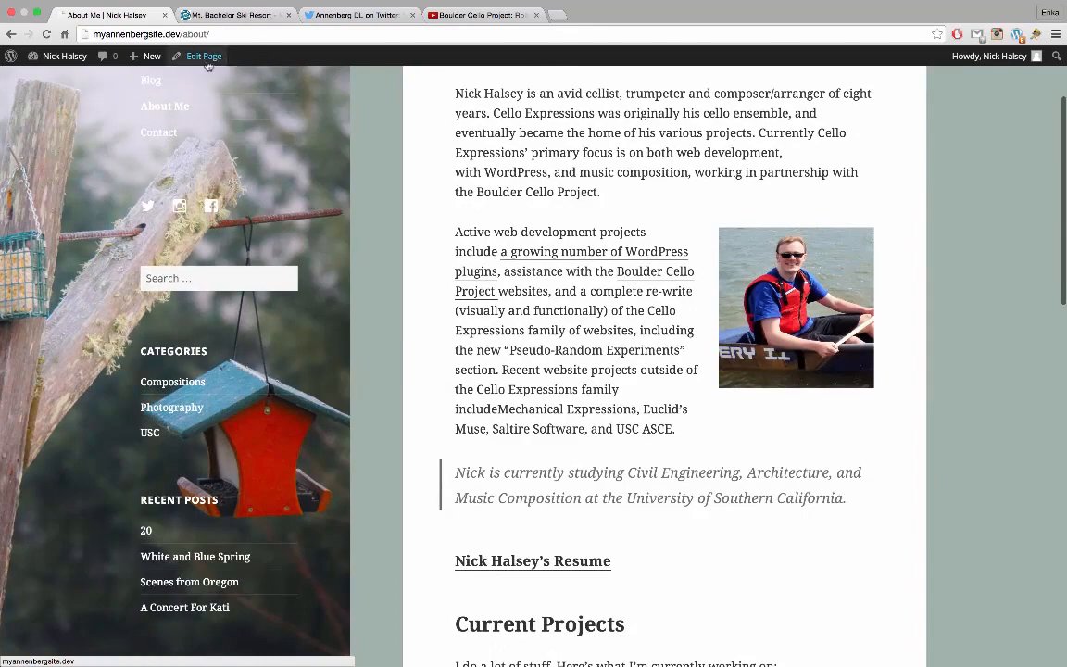
pyautogui.scroll(-1, 516, 264)
pyautogui.scroll(-5, 516, 264)
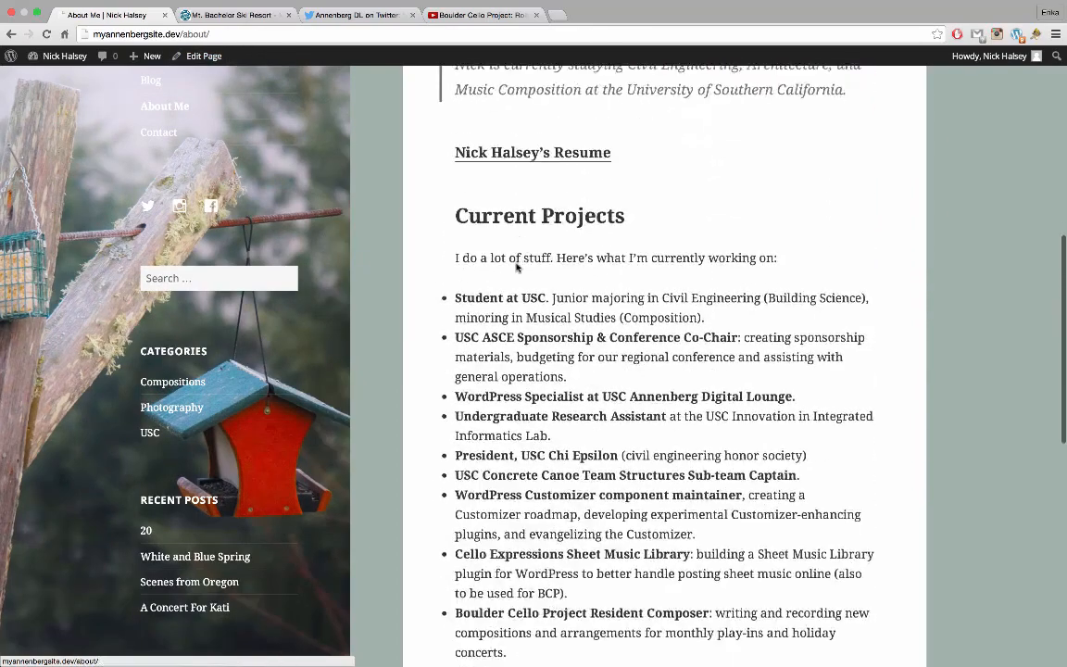
pyautogui.scroll(10, 516, 264)
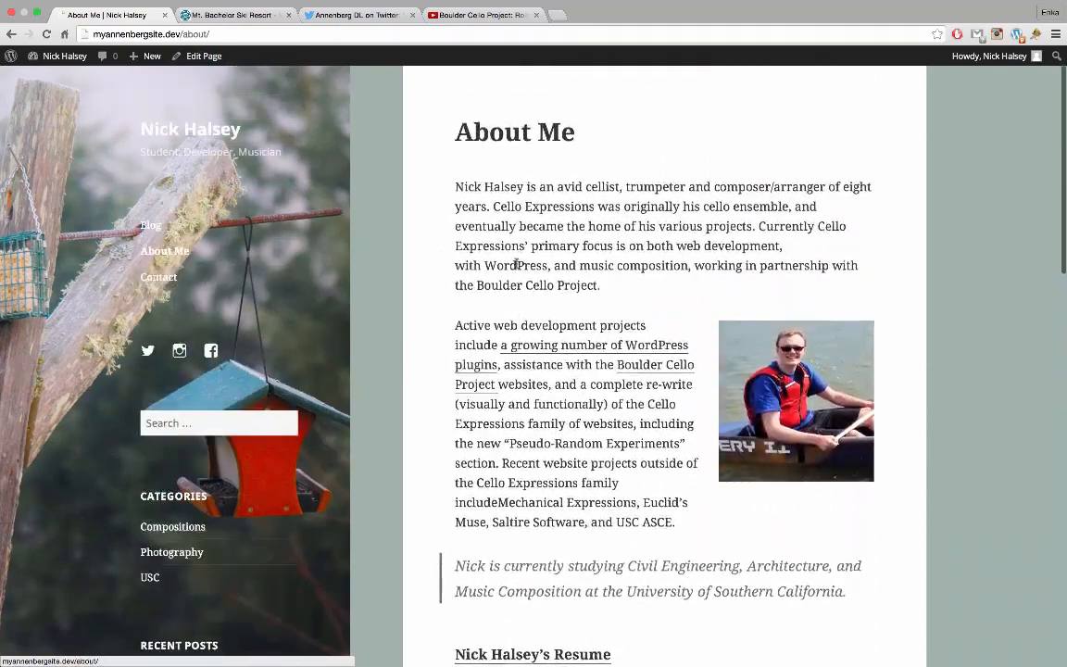
pyautogui.click(155, 278)
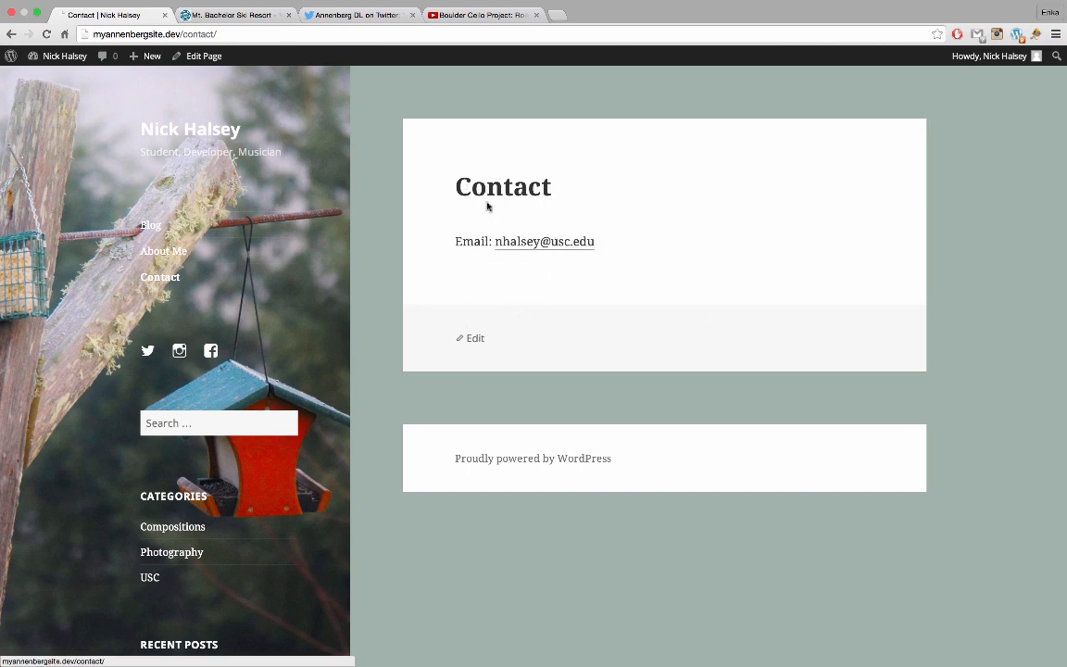
# Return to the blog home page from the site title link
pyautogui.click(206, 128)
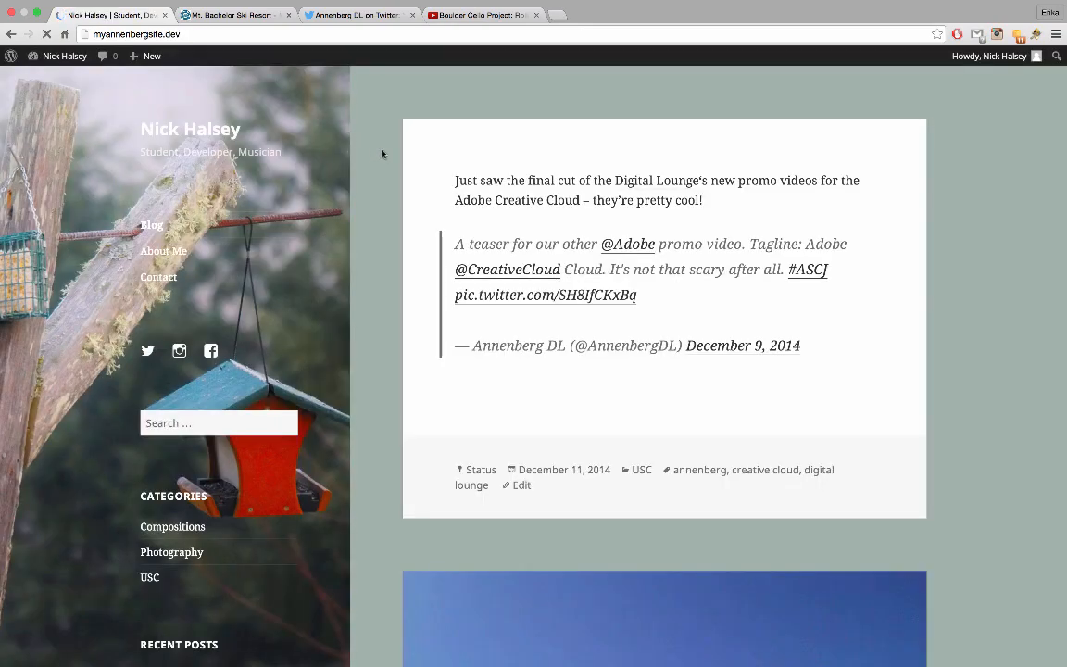
pyautogui.scroll(-7, 368, 269)
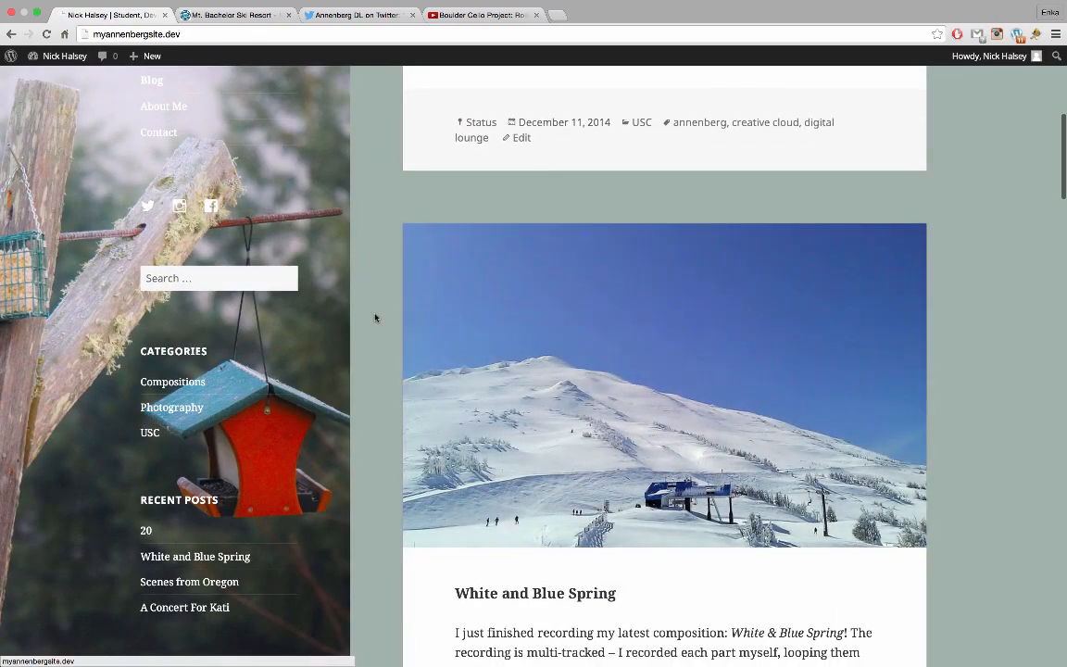
pyautogui.scroll(2, 374, 316)
pyautogui.scroll(4, 375, 318)
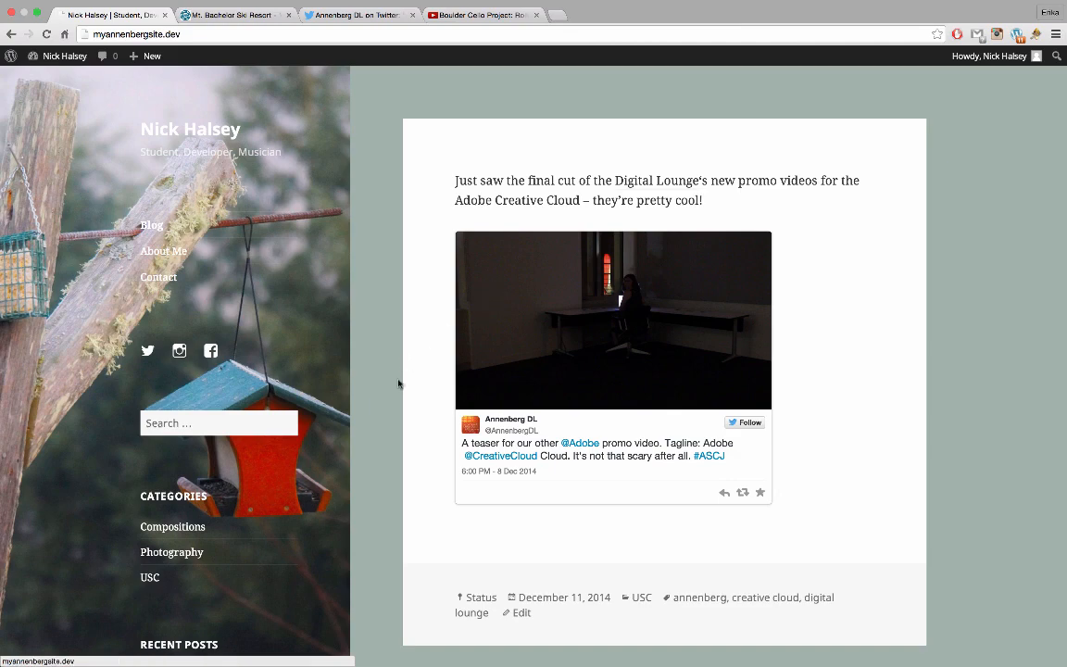
# Browse the blog posts, including the Oregon photo gallery and the 'White and Blue Spring' audio post
pyautogui.scroll(-2, 398, 384)
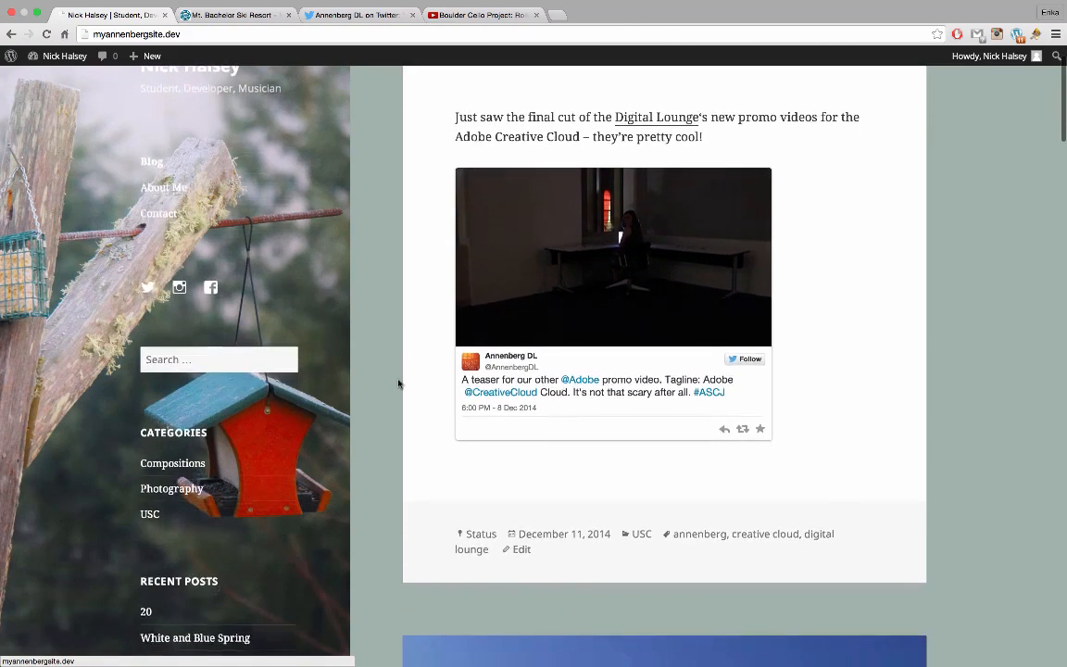
pyautogui.scroll(-8, 398, 384)
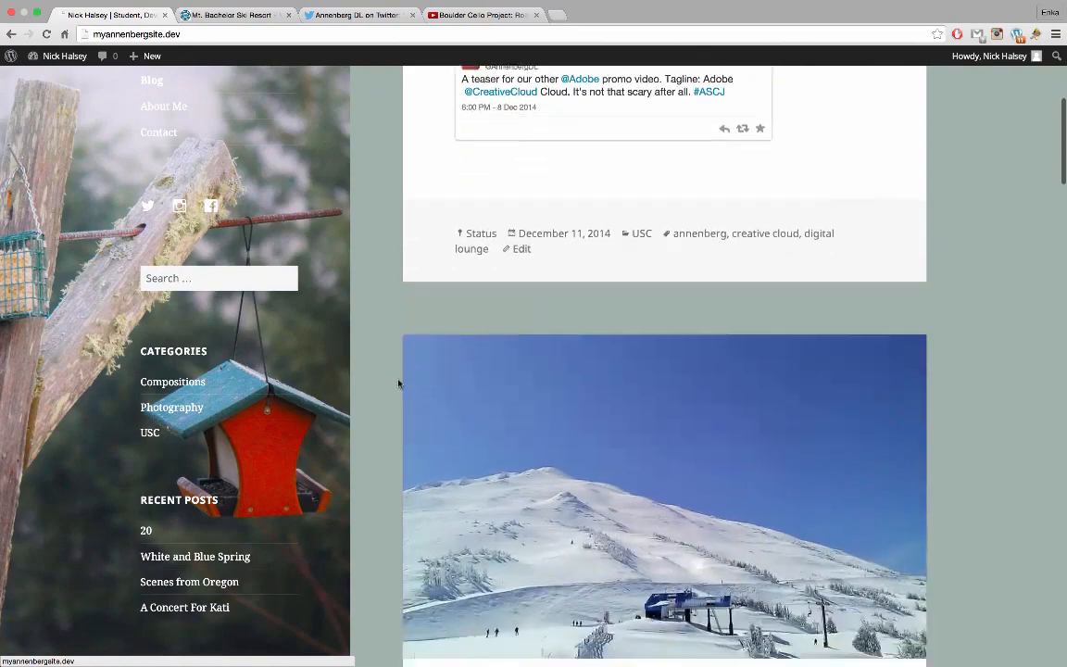
pyautogui.scroll(-9, 398, 384)
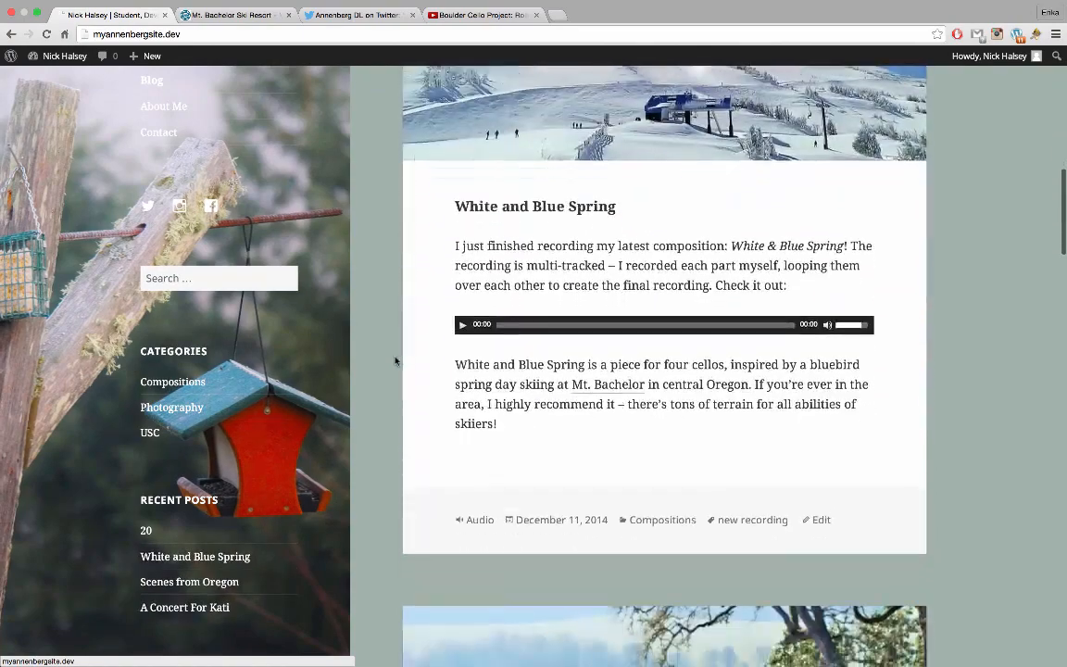
pyautogui.scroll(-10, 391, 288)
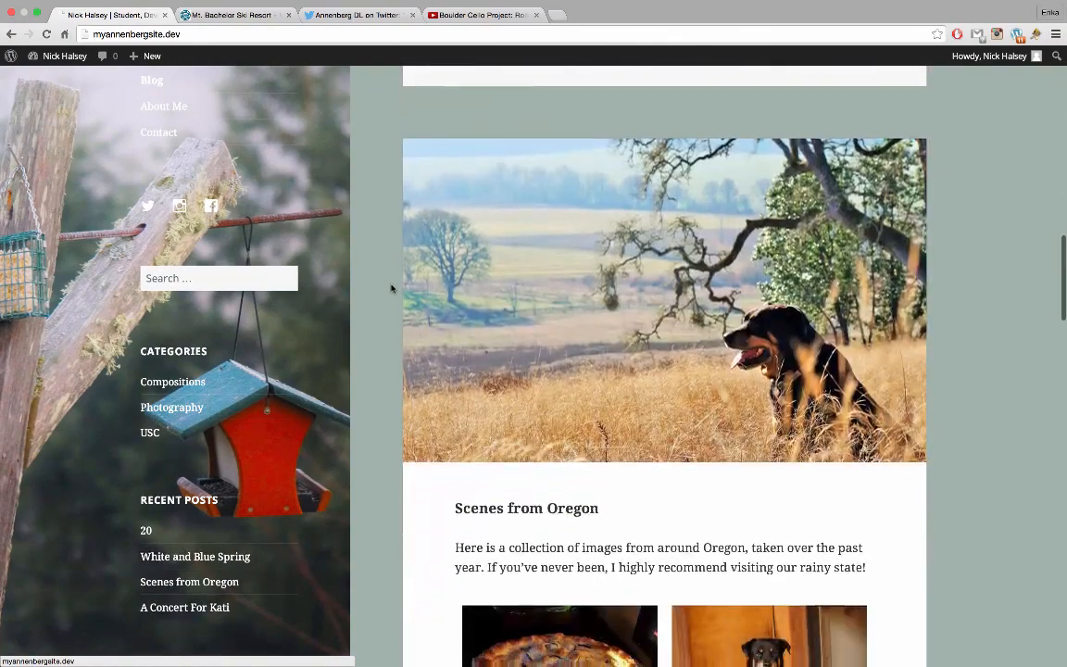
pyautogui.scroll(-15, 390, 288)
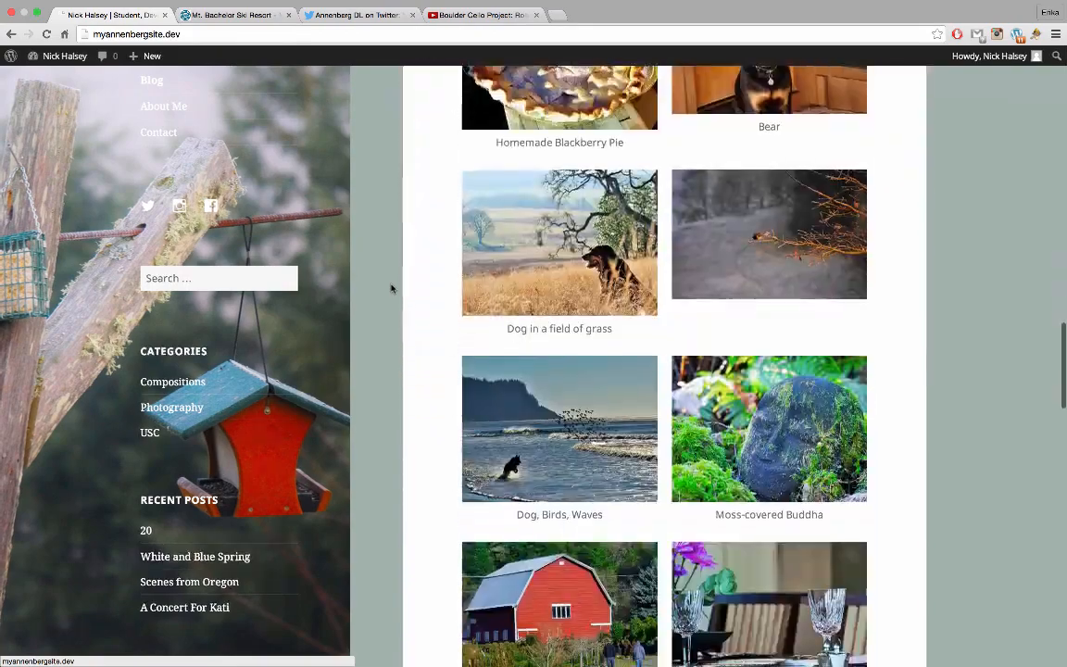
pyautogui.scroll(-11, 391, 288)
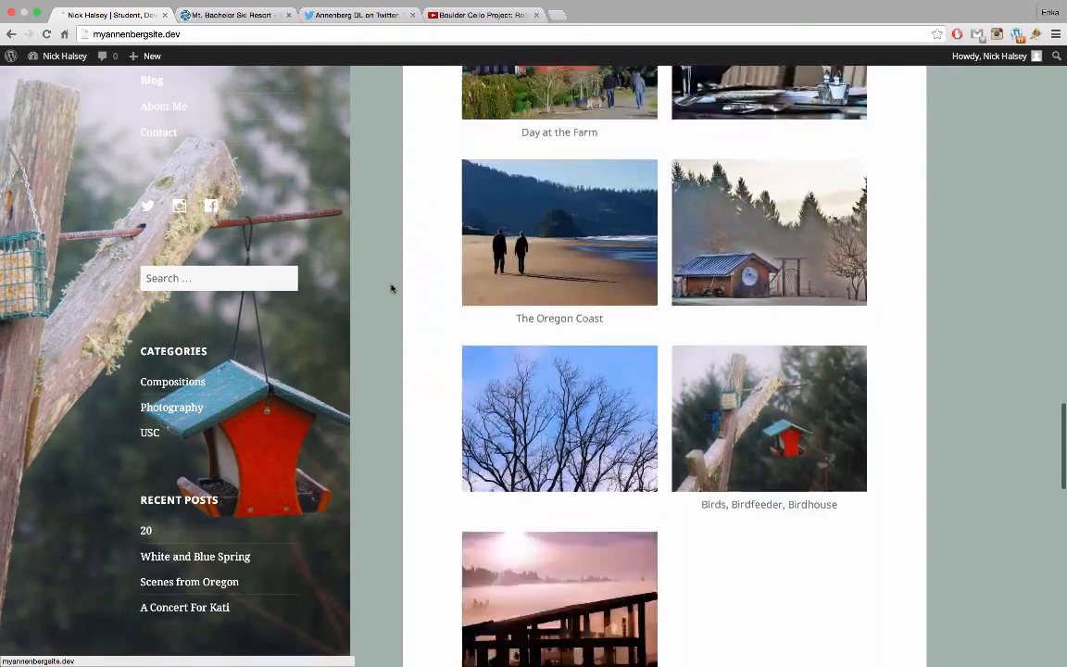
pyautogui.scroll(-14, 391, 288)
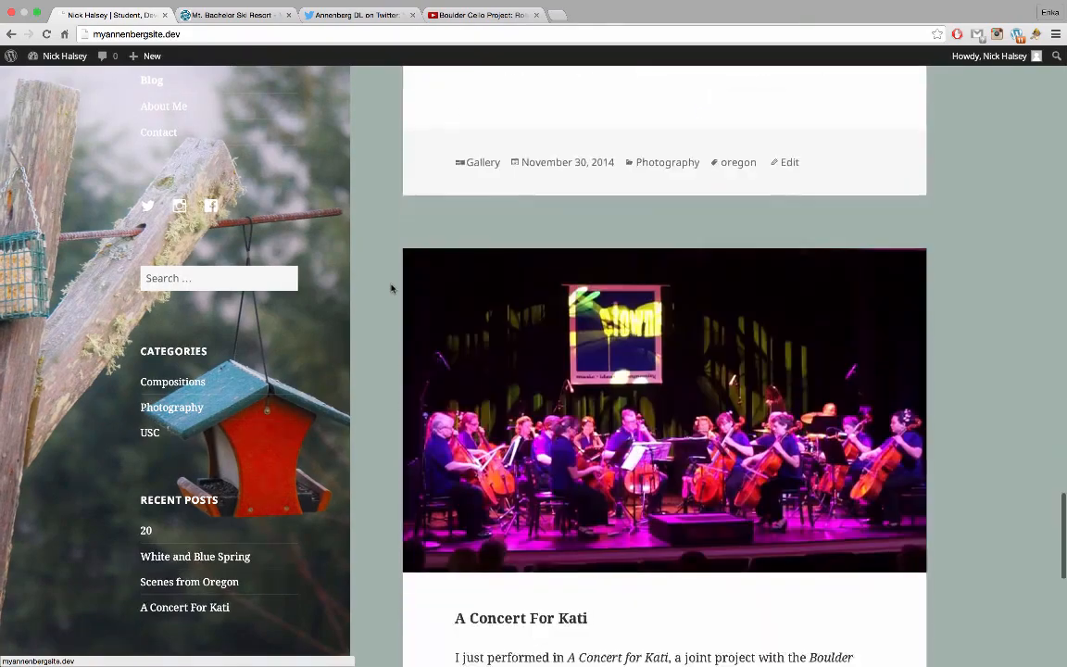
pyautogui.scroll(-1, 391, 288)
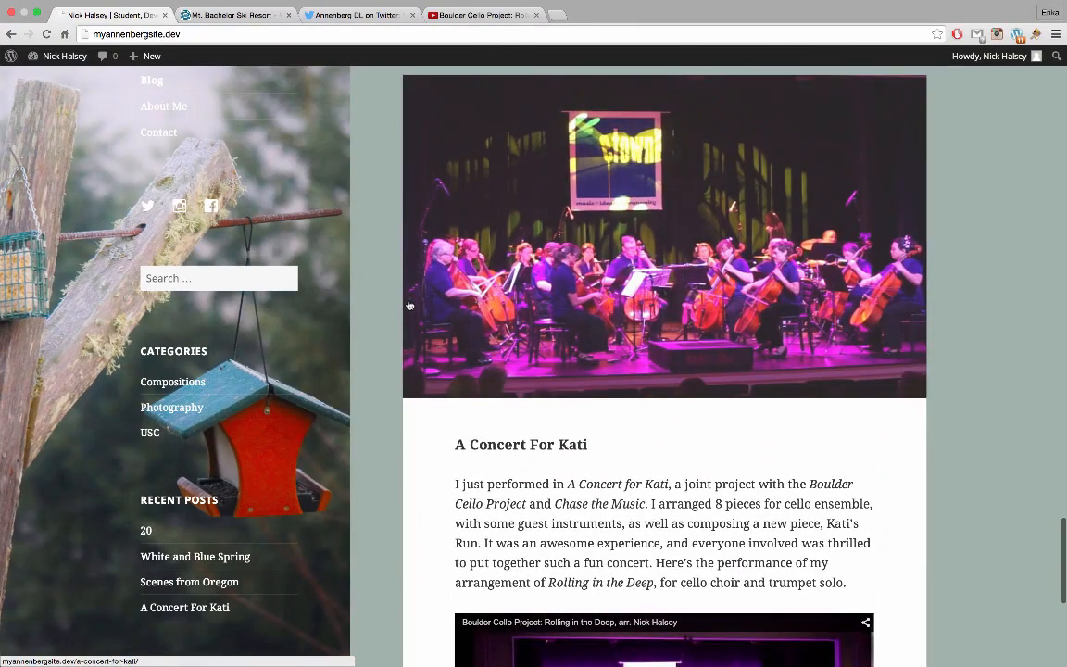
pyautogui.scroll(7, 408, 305)
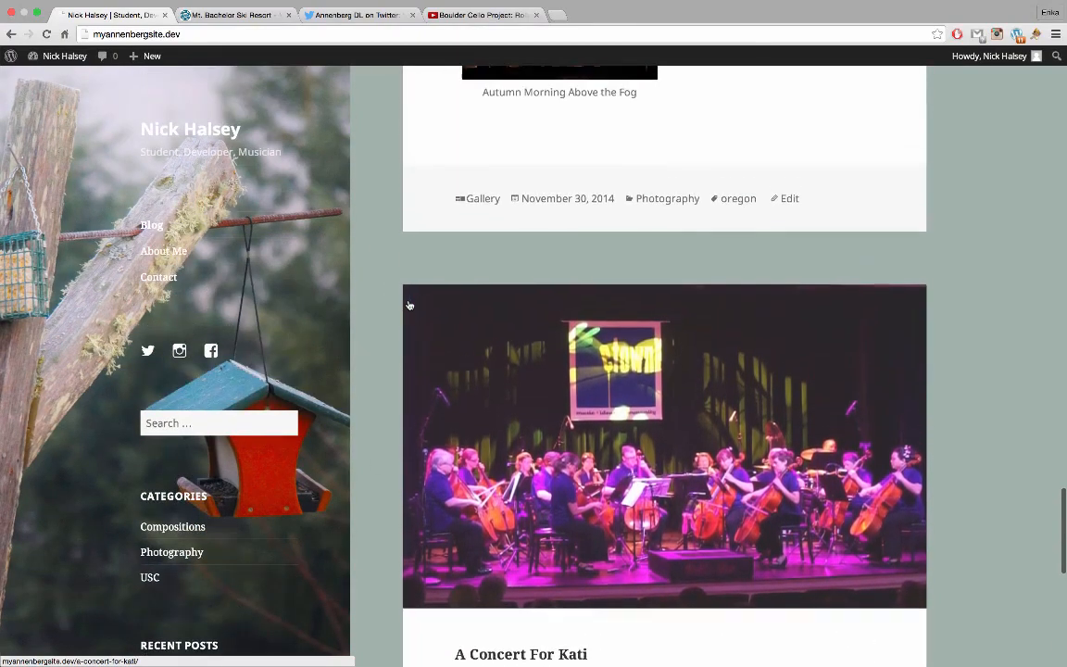
pyautogui.scroll(3, 408, 305)
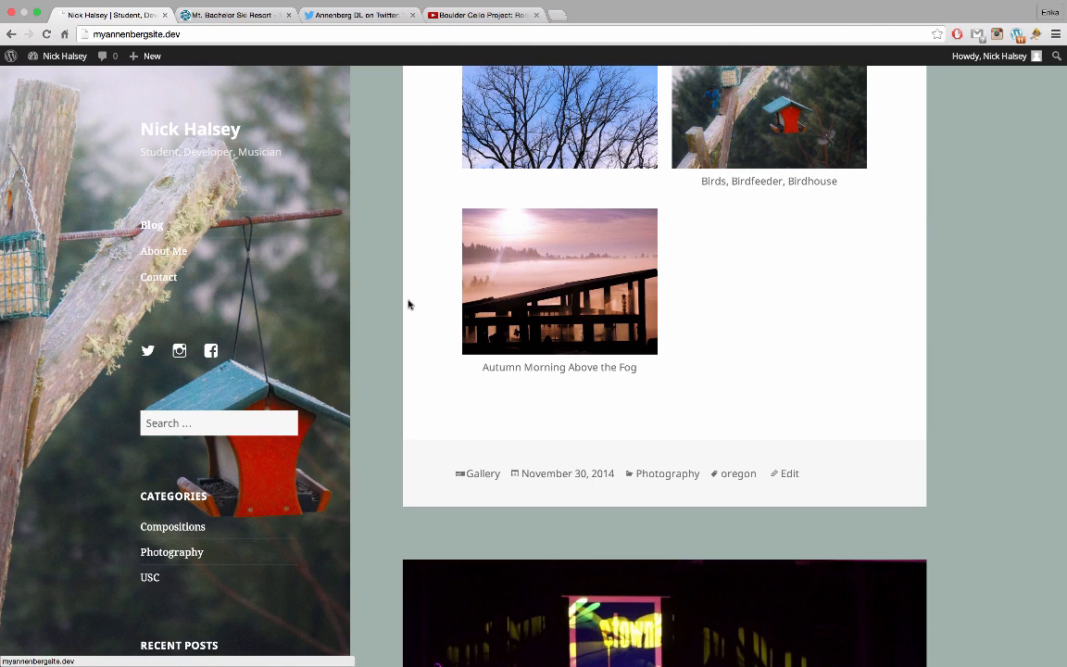
pyautogui.scroll(15, 409, 304)
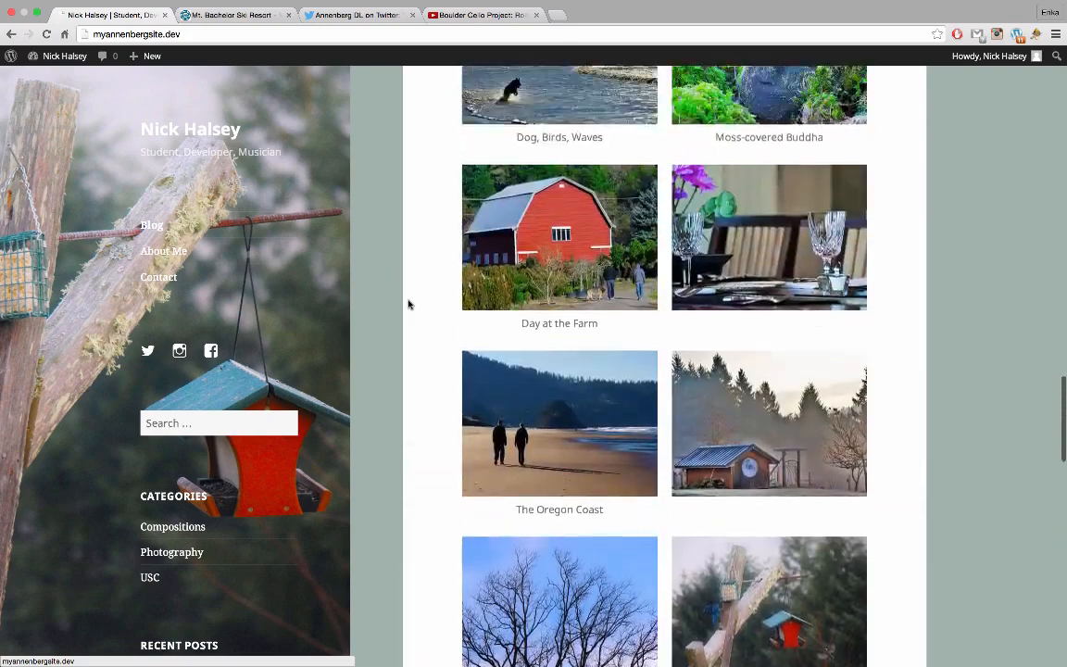
pyautogui.scroll(15, 408, 304)
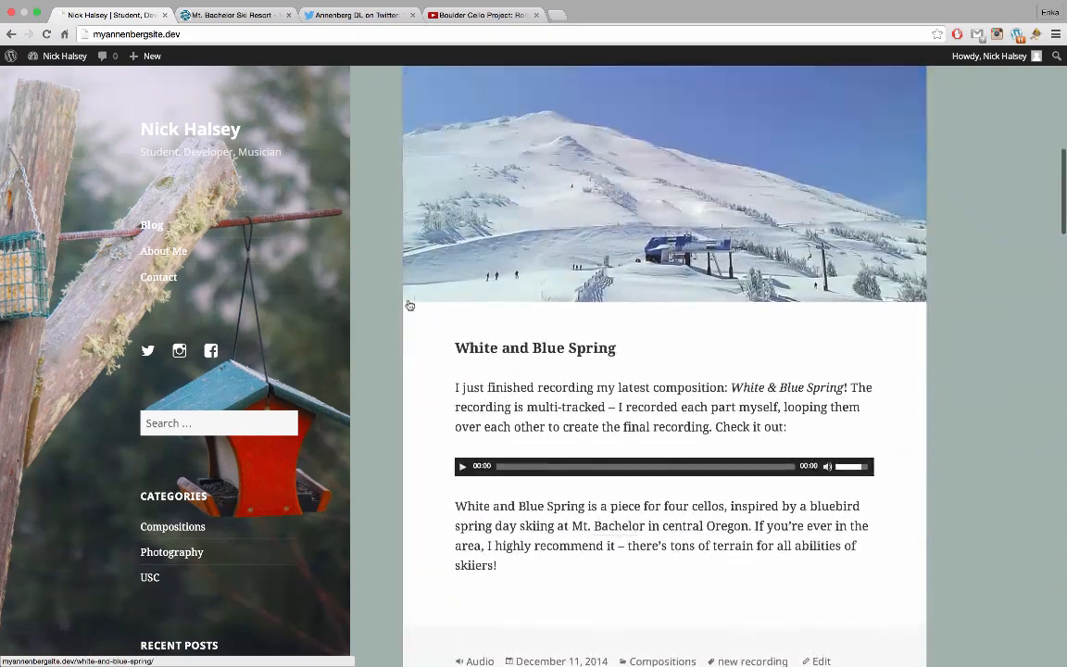